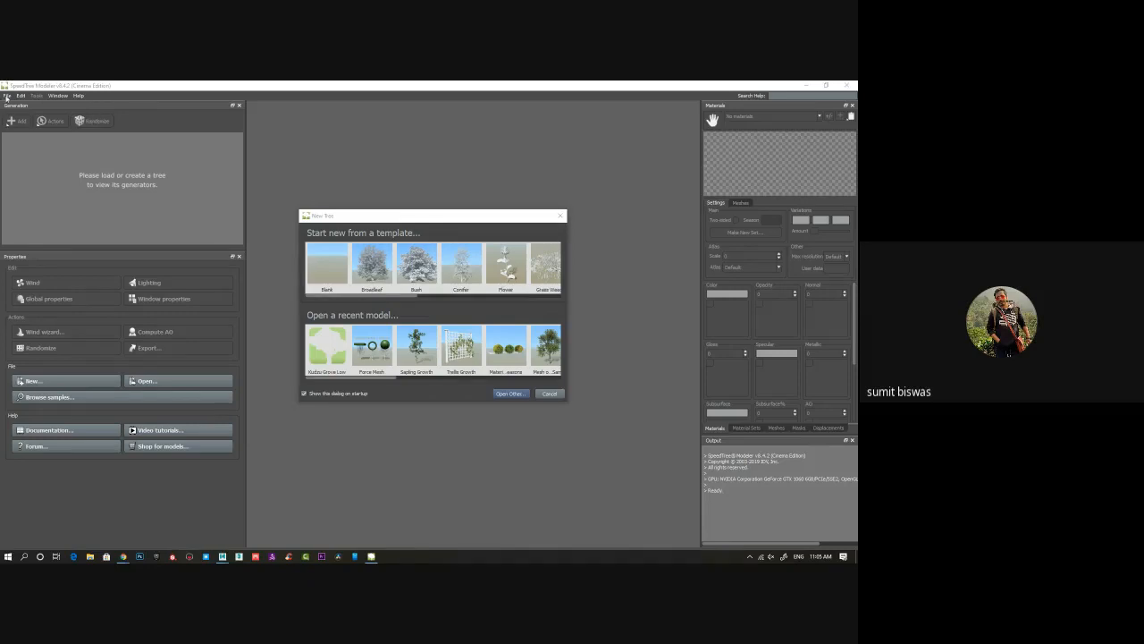
Create a new tree from the Blank template.
click(173, 210)
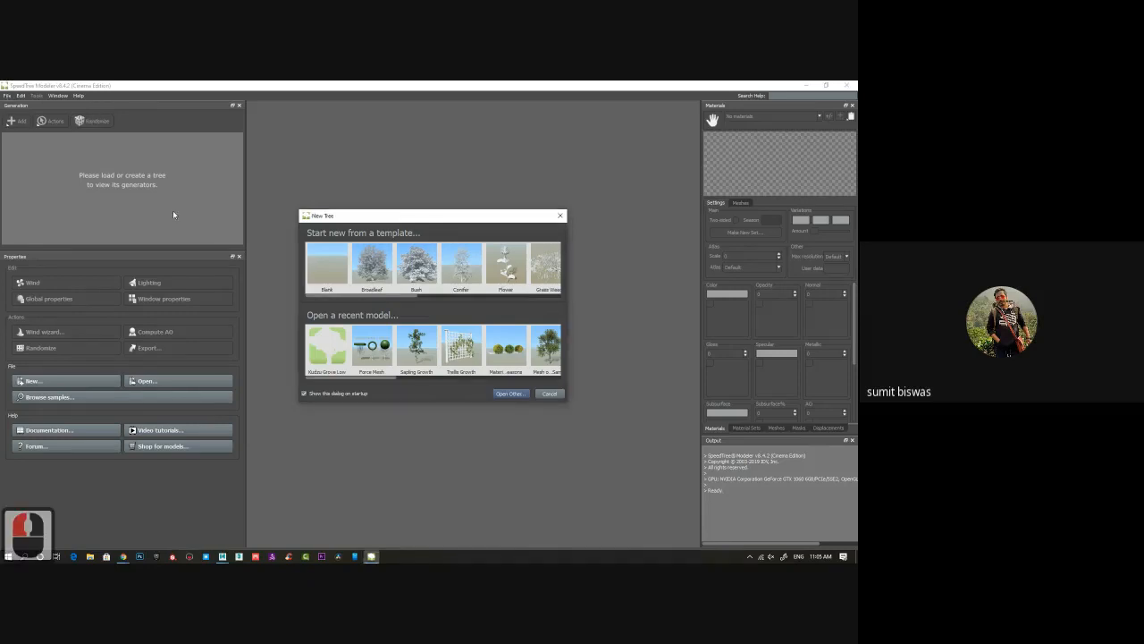
double_click(333, 268)
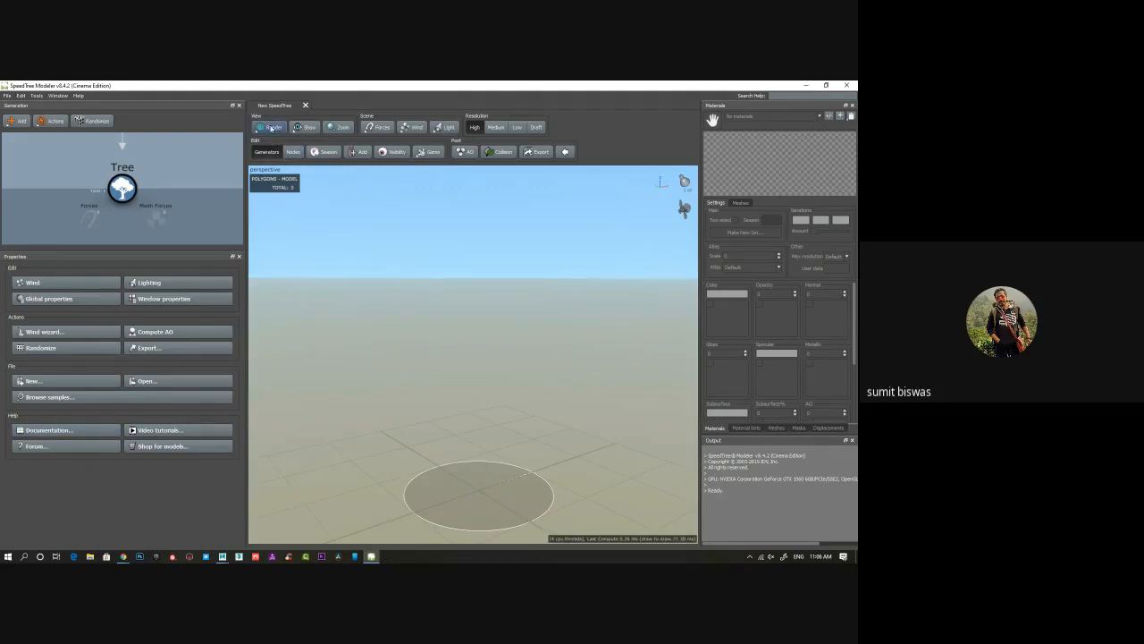
Examine the available display, force, light, resolution and gizmo options for the blank scene.
click(300, 131)
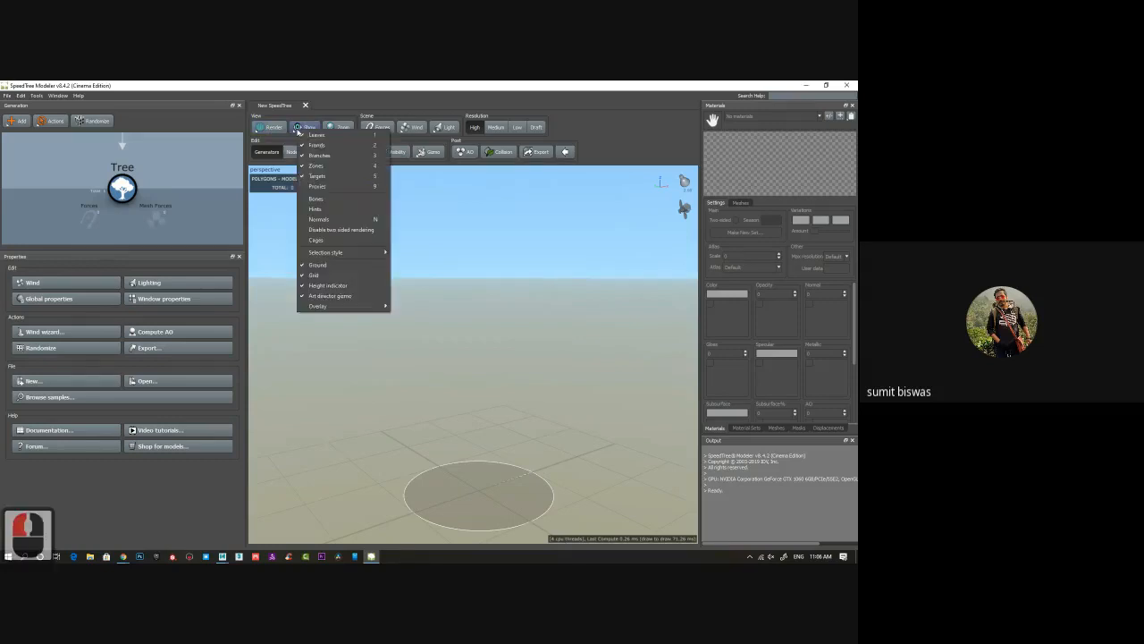
click(626, 142)
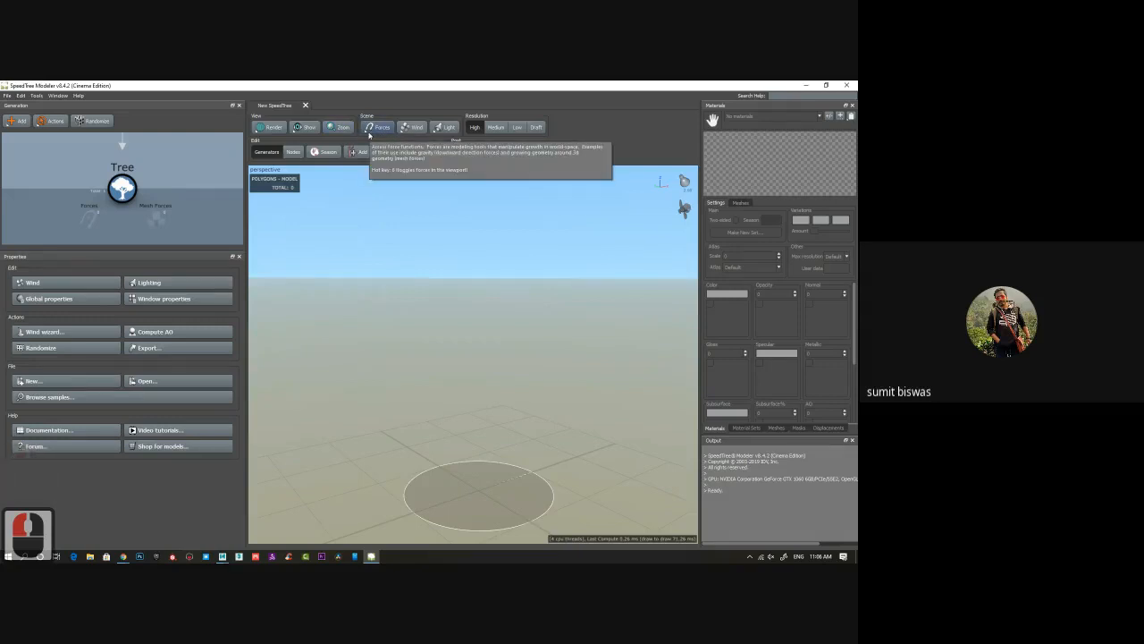
click(374, 130)
mouse_move(386, 140)
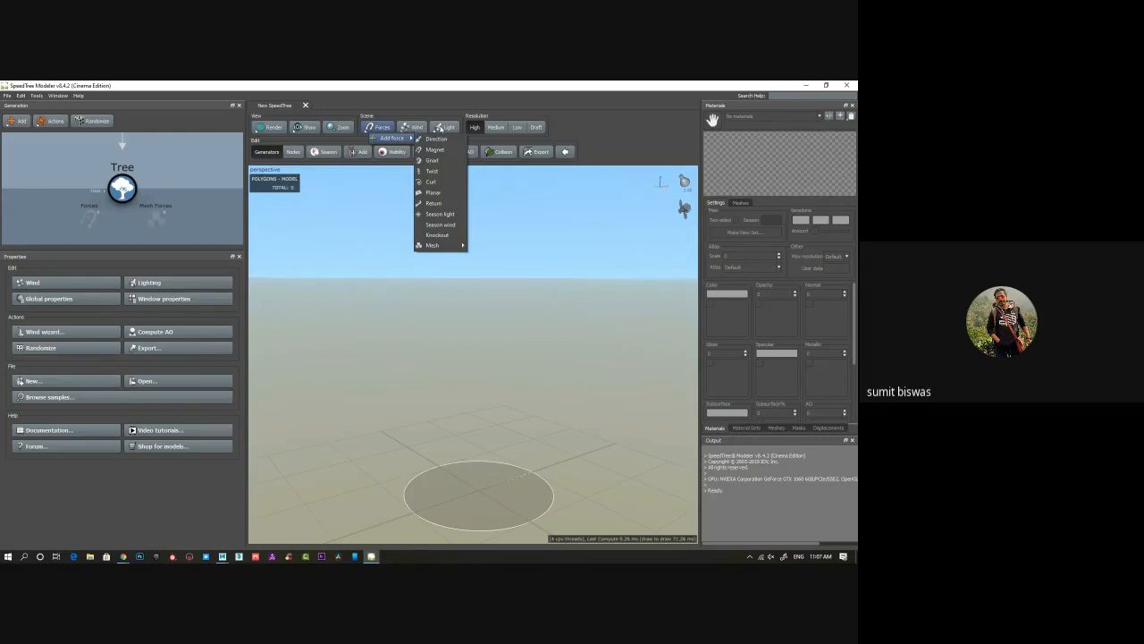
click(441, 129)
click(477, 128)
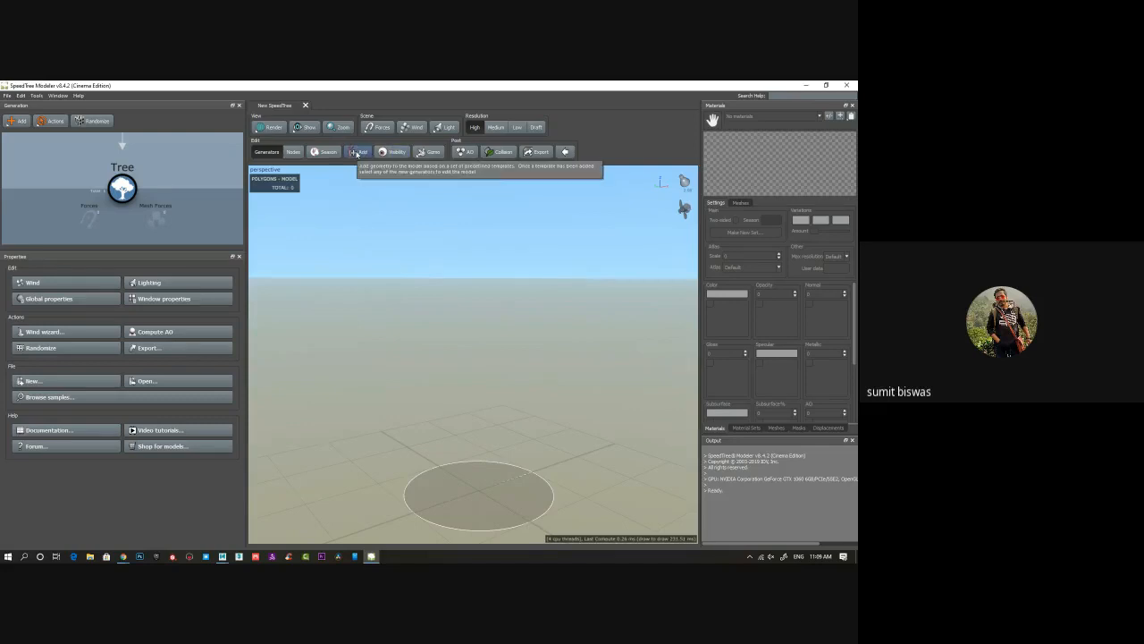
click(428, 152)
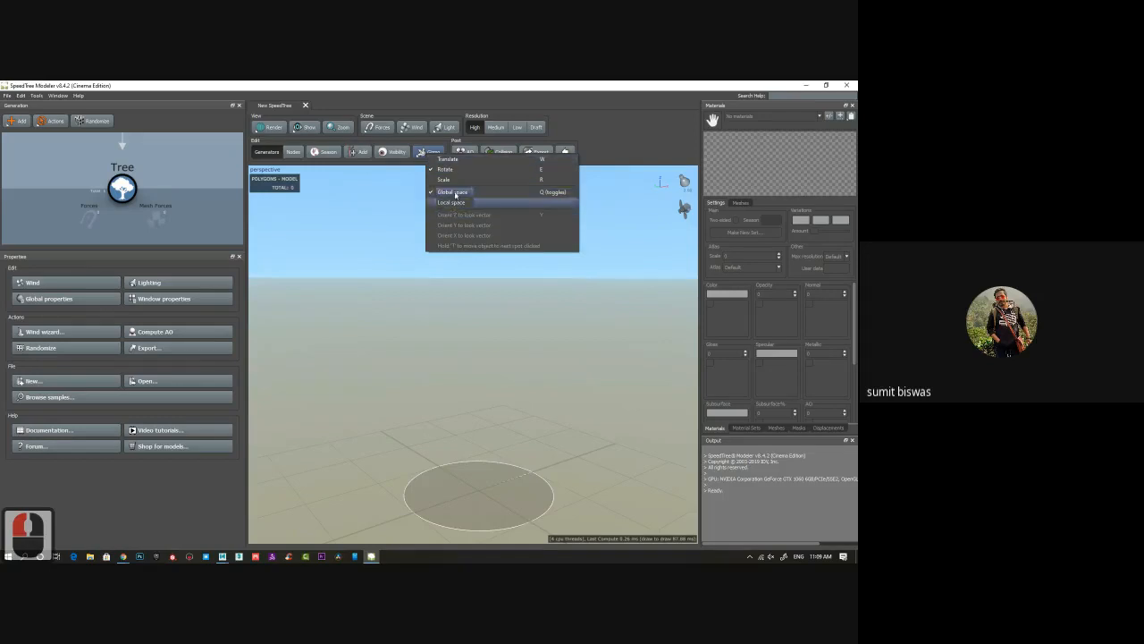
click(653, 148)
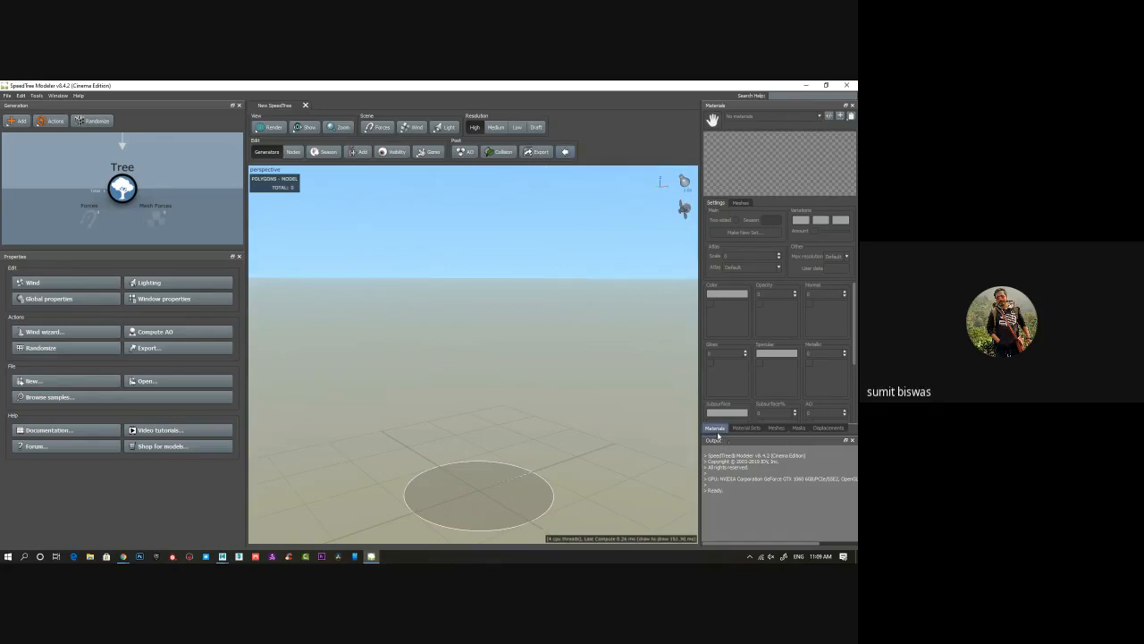
Look through the asset settings for displacements, masks, meshes, material sets and materials.
click(828, 428)
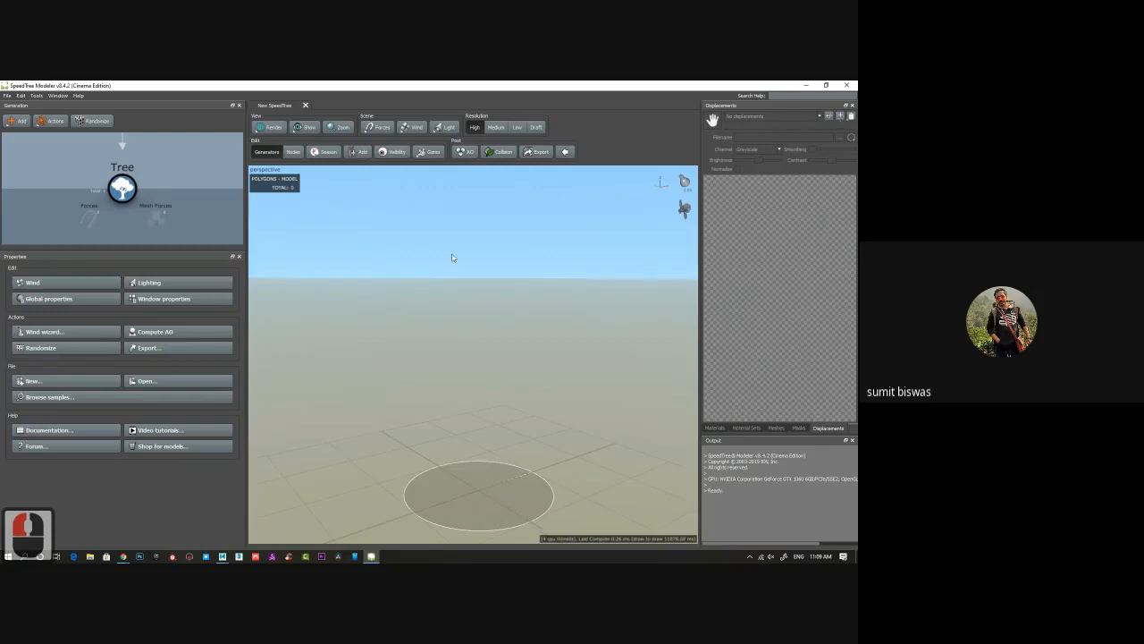
click(803, 428)
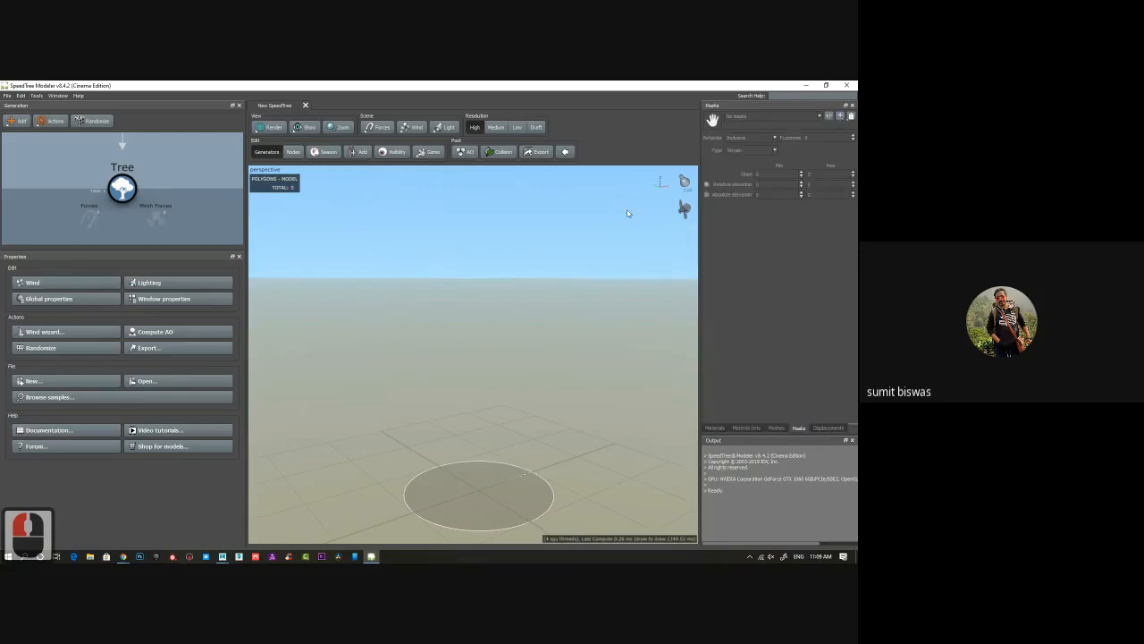
click(777, 428)
click(746, 428)
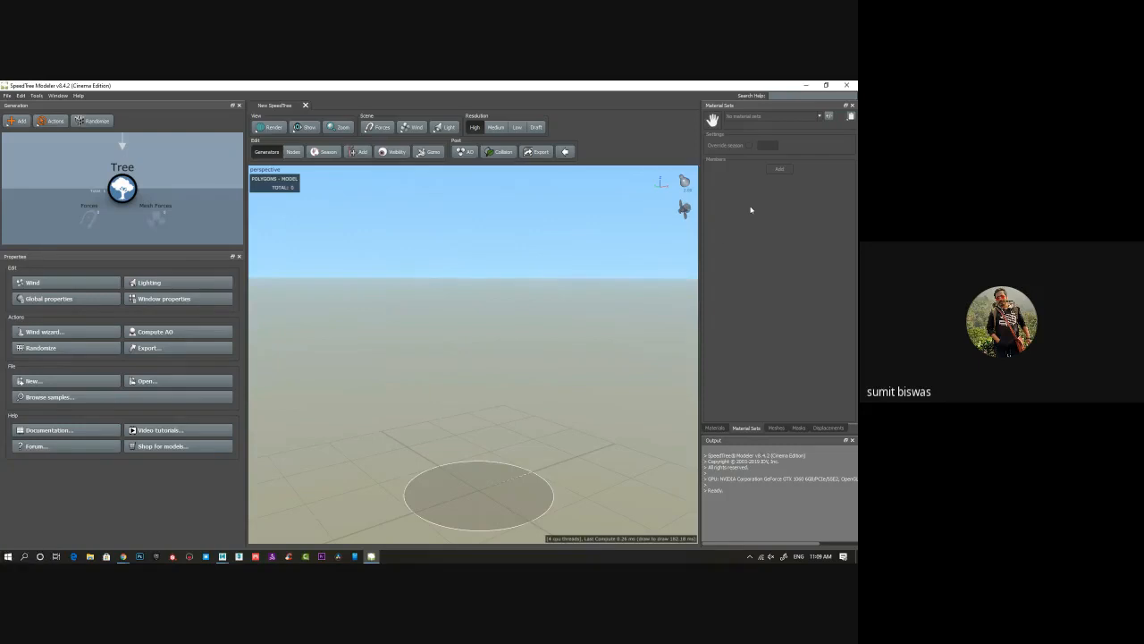
click(722, 428)
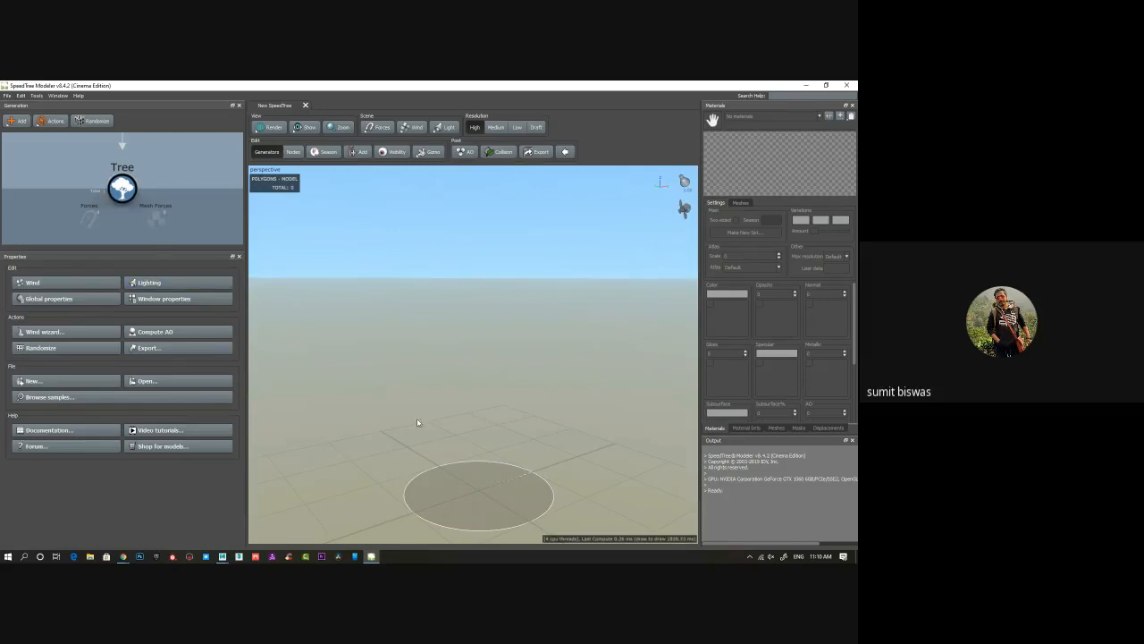
Add a trunk to the Tree generator and look through its properties.
right_click(130, 191)
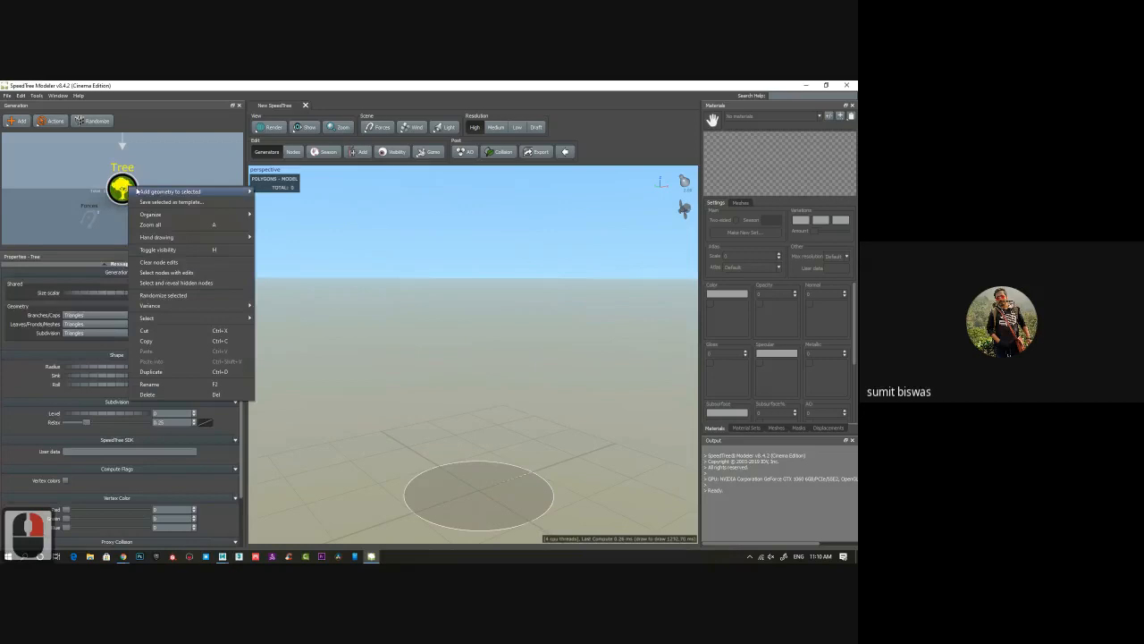
mouse_move(167, 194)
click(304, 194)
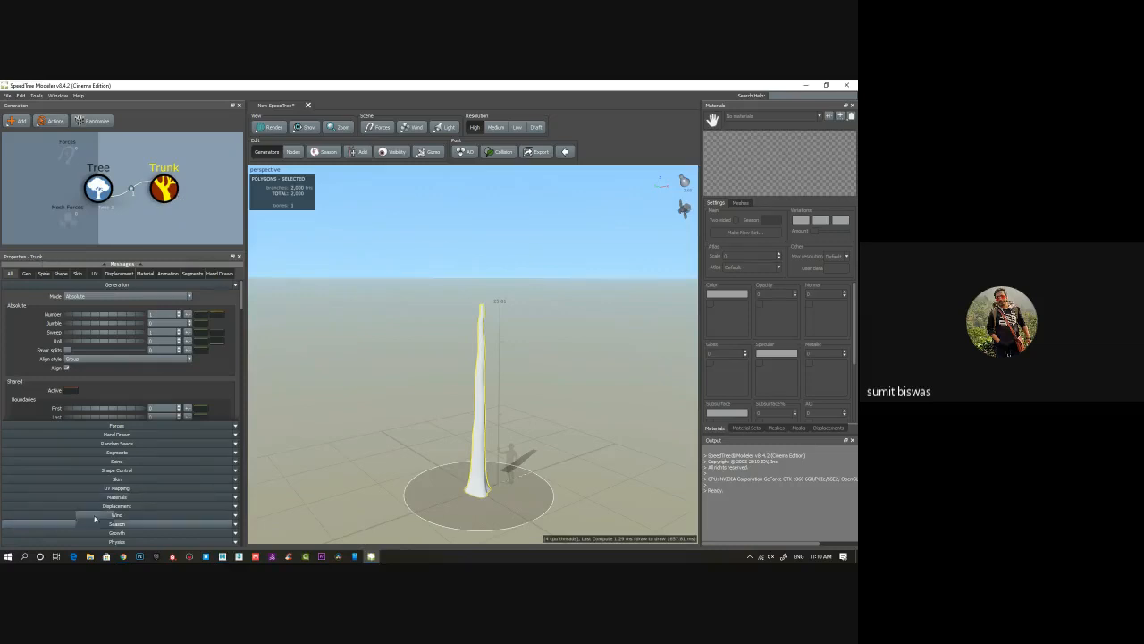
scroll(123, 480, down, 14)
scroll(123, 480, up, 15)
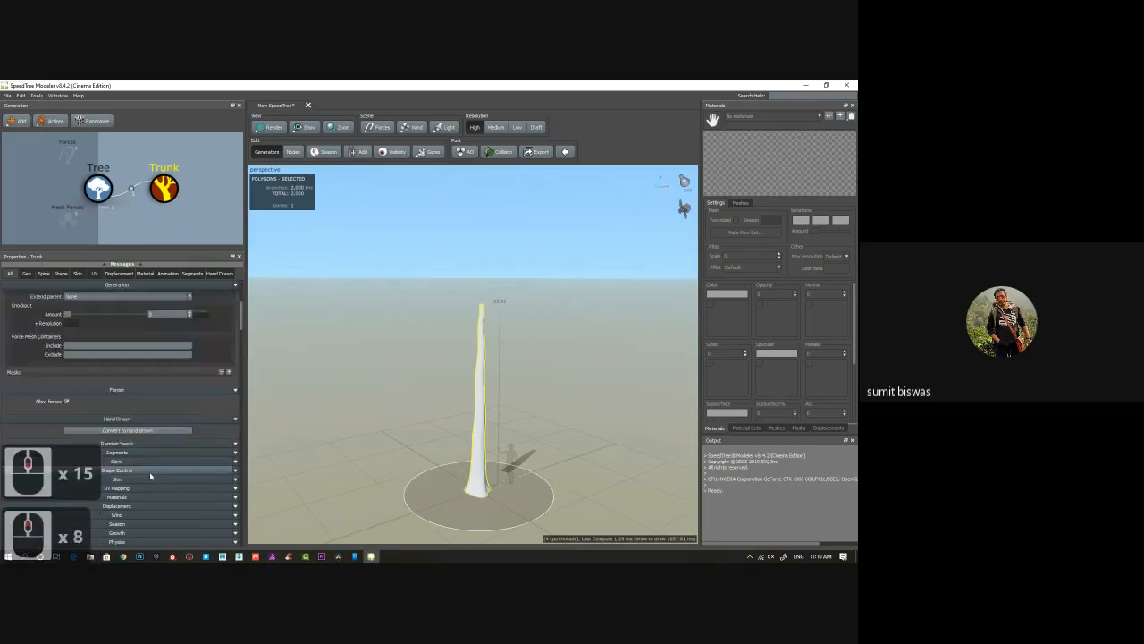
Select the trunk in the viewport and delete it from the tree.
click(474, 435)
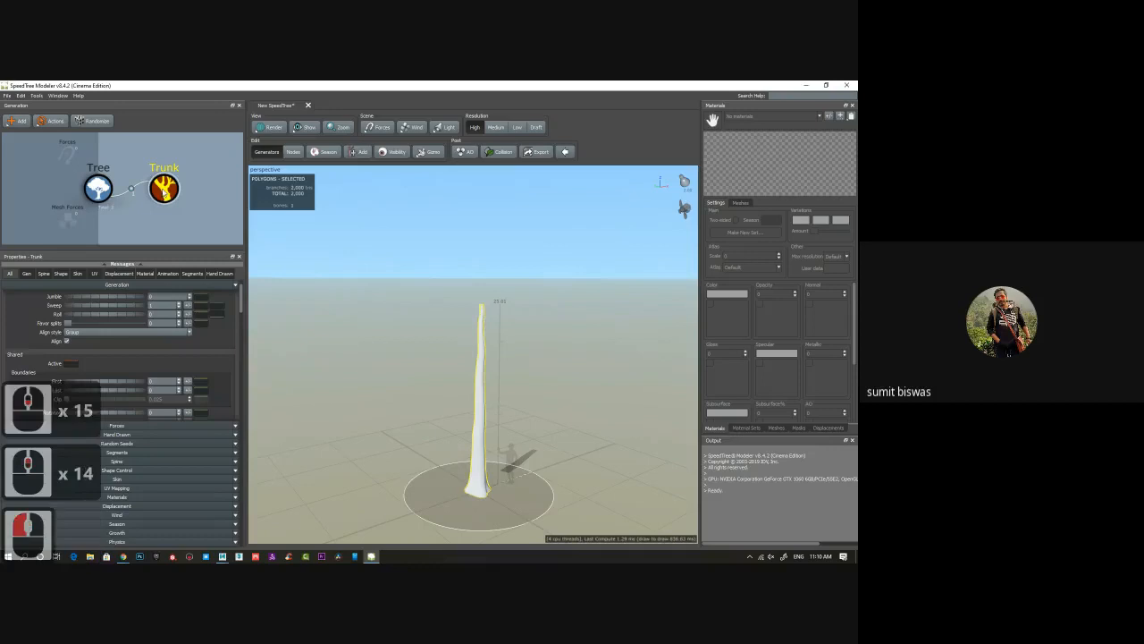
key(Delete)
click(474, 489)
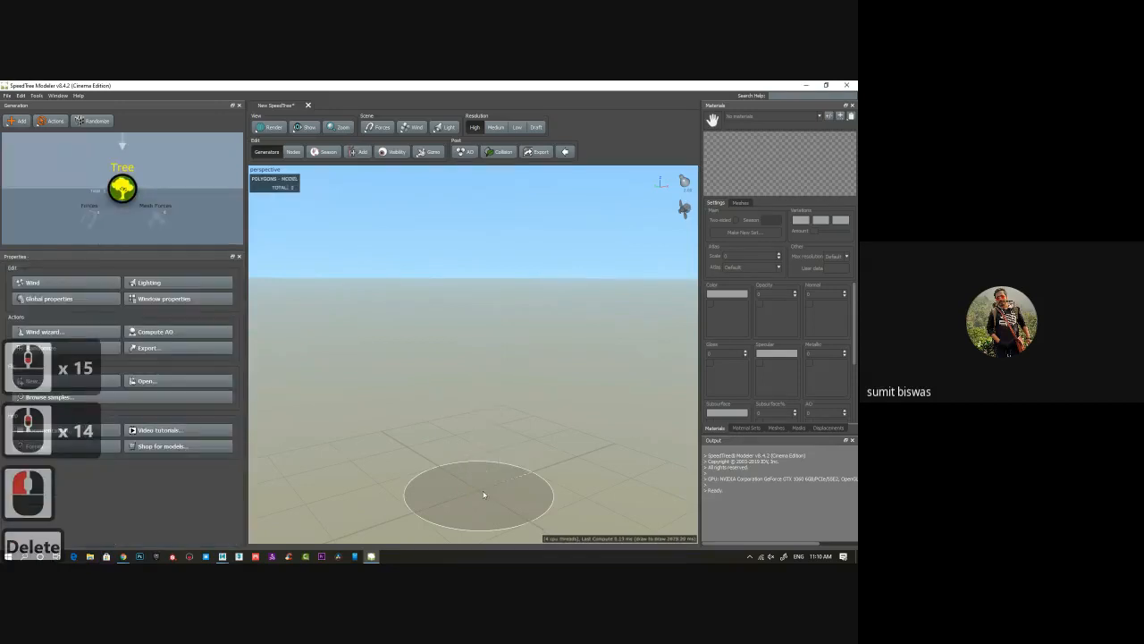
Add a trunk to the empty tree directly from the viewport.
right_click(483, 330)
mouse_move(519, 335)
click(590, 336)
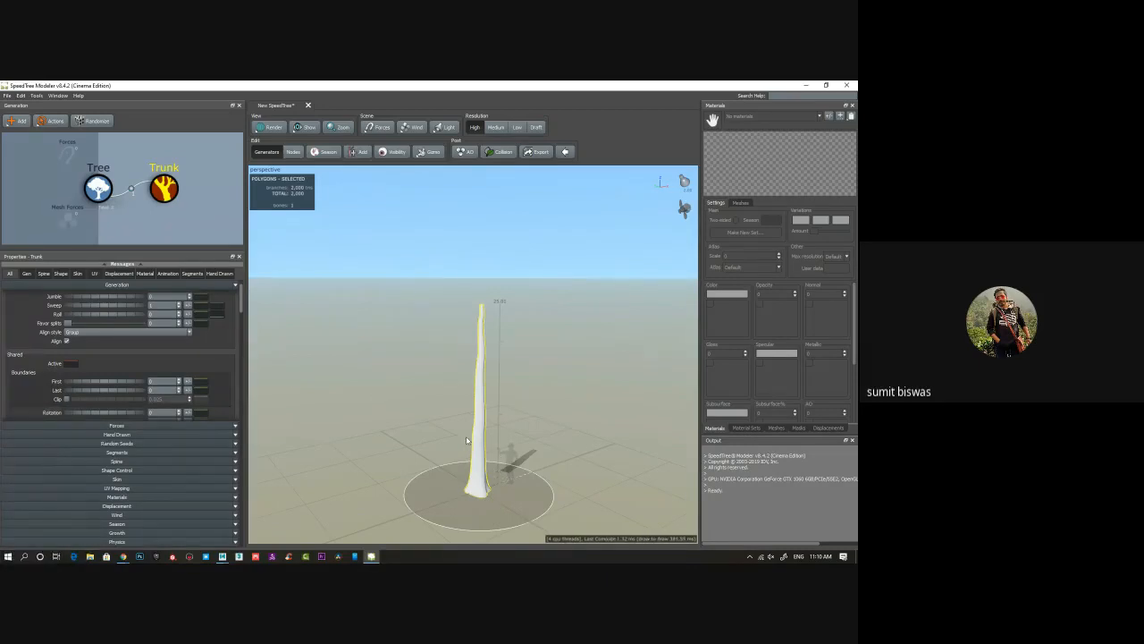
Examine the trunk's property categories, including generation, spine, material, displacement, UV mapping, skin and segments.
scroll(12, 284, up, 6)
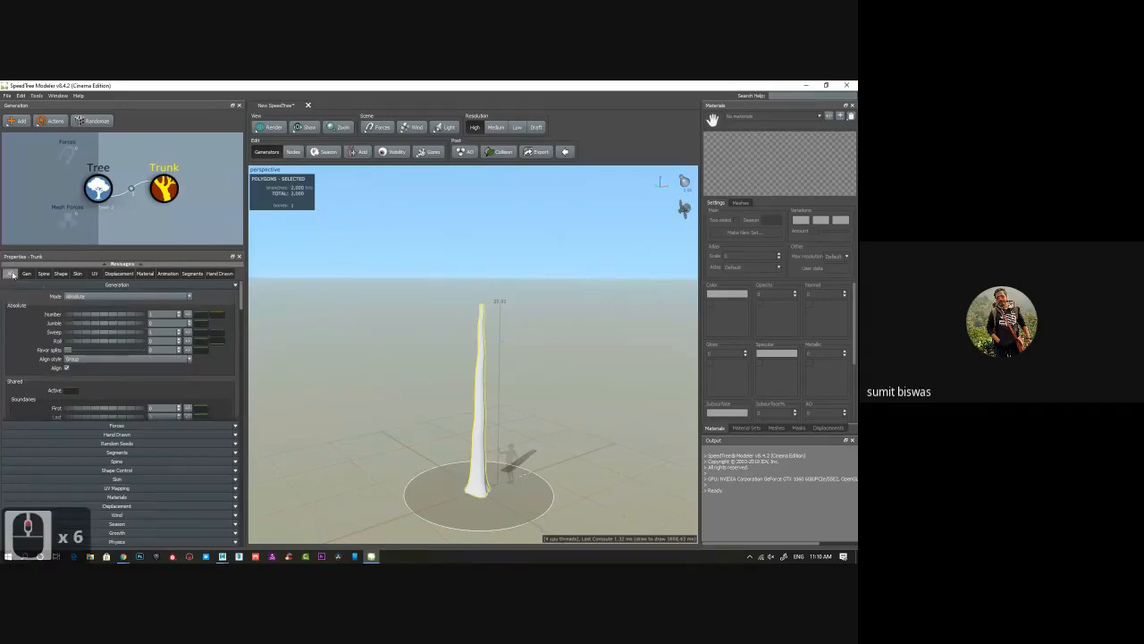
click(10, 275)
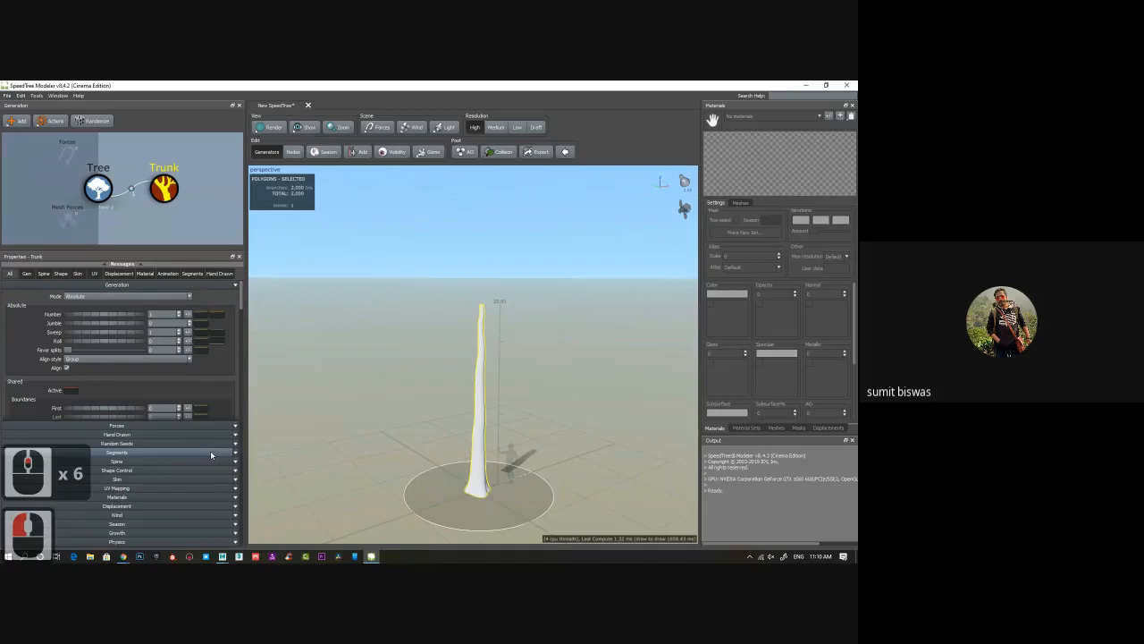
drag(240, 295, 235, 383)
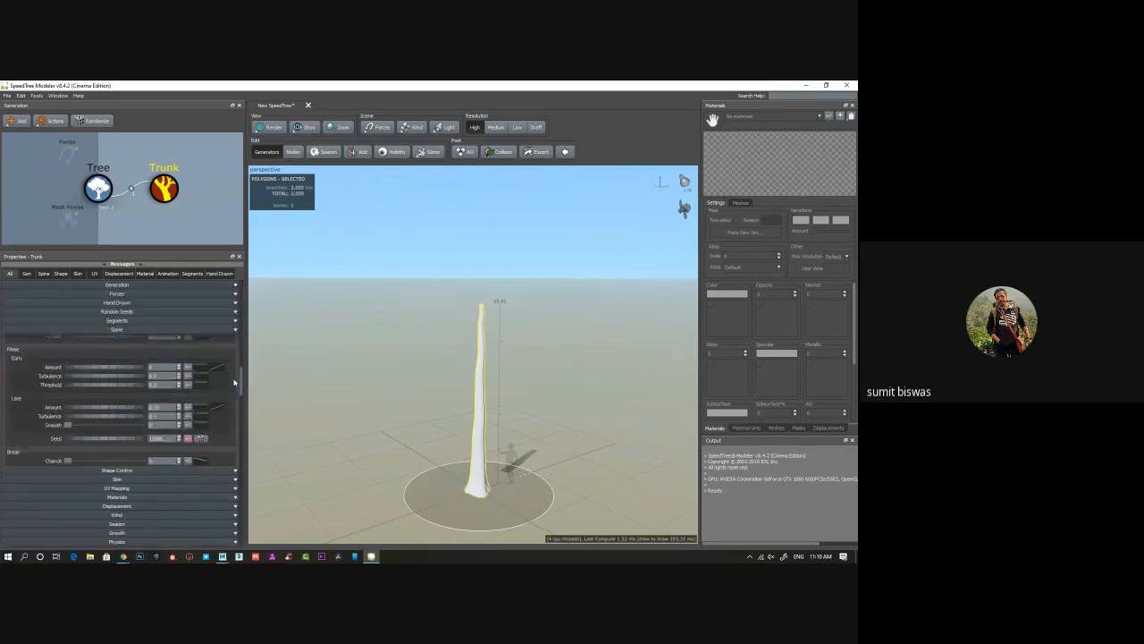
click(13, 285)
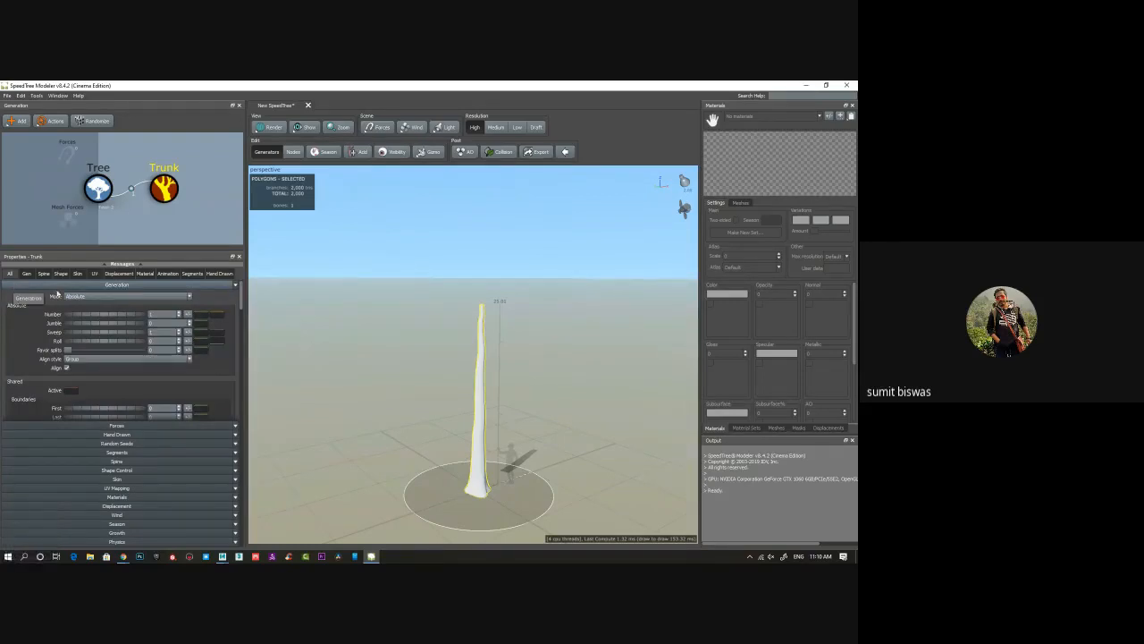
click(145, 273)
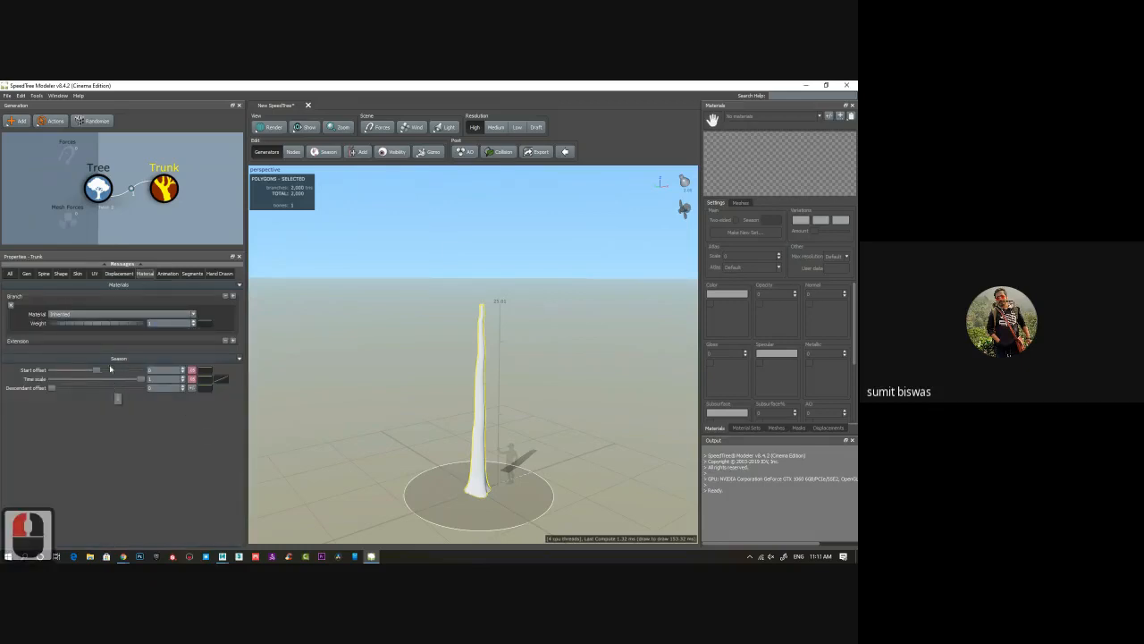
click(118, 274)
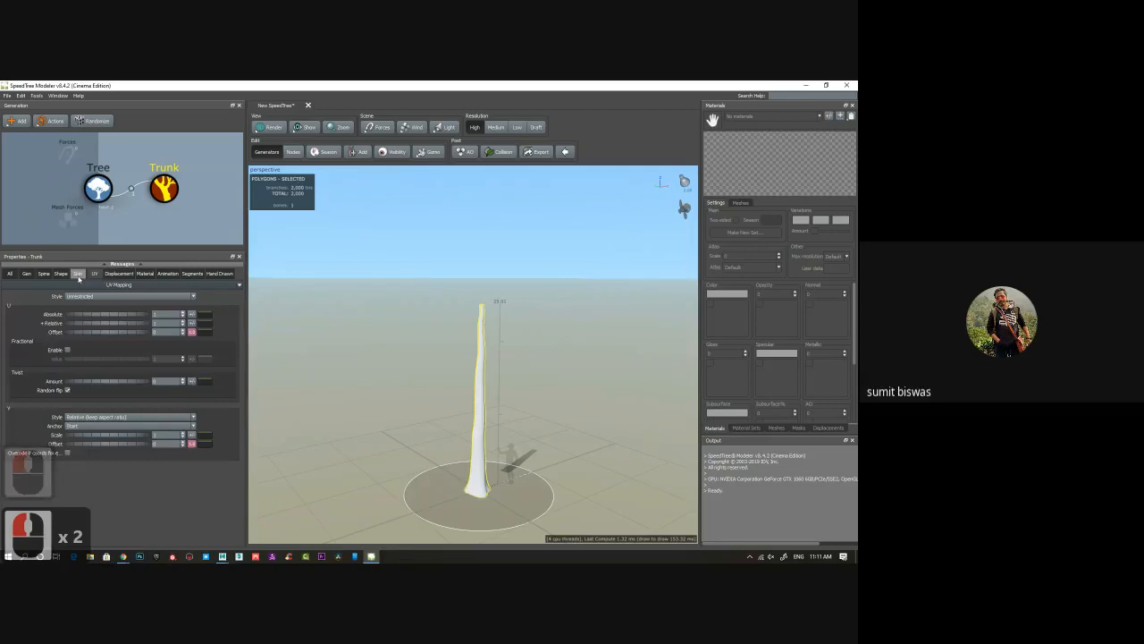
click(77, 274)
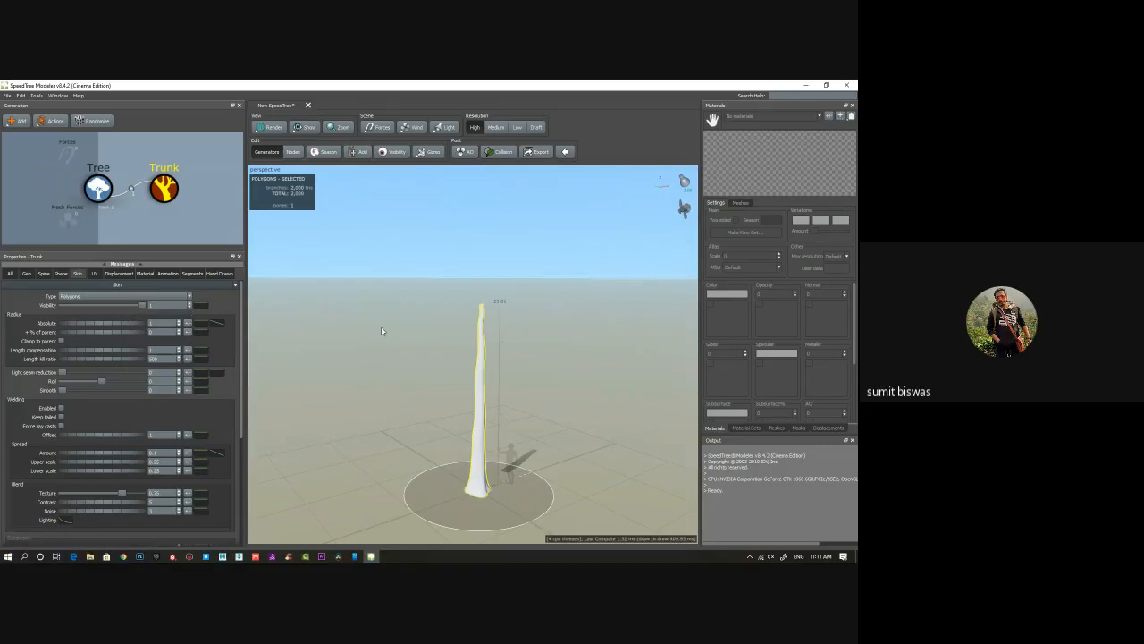
click(192, 273)
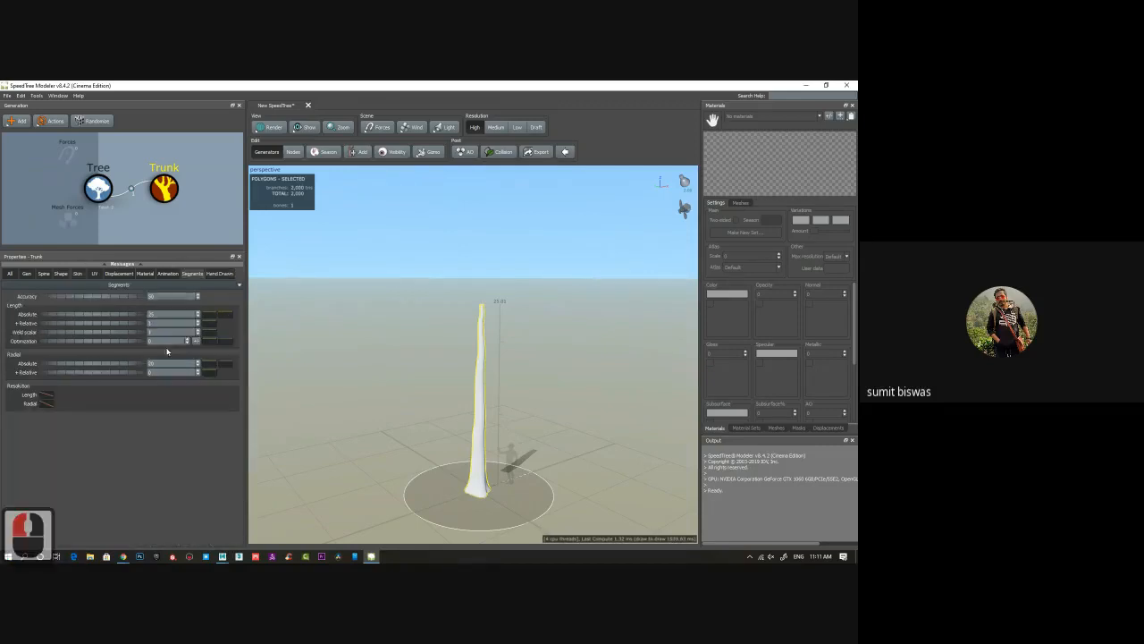
Look through the viewport's visibility, display and render options, including the lighting, material and other shading modes.
click(396, 153)
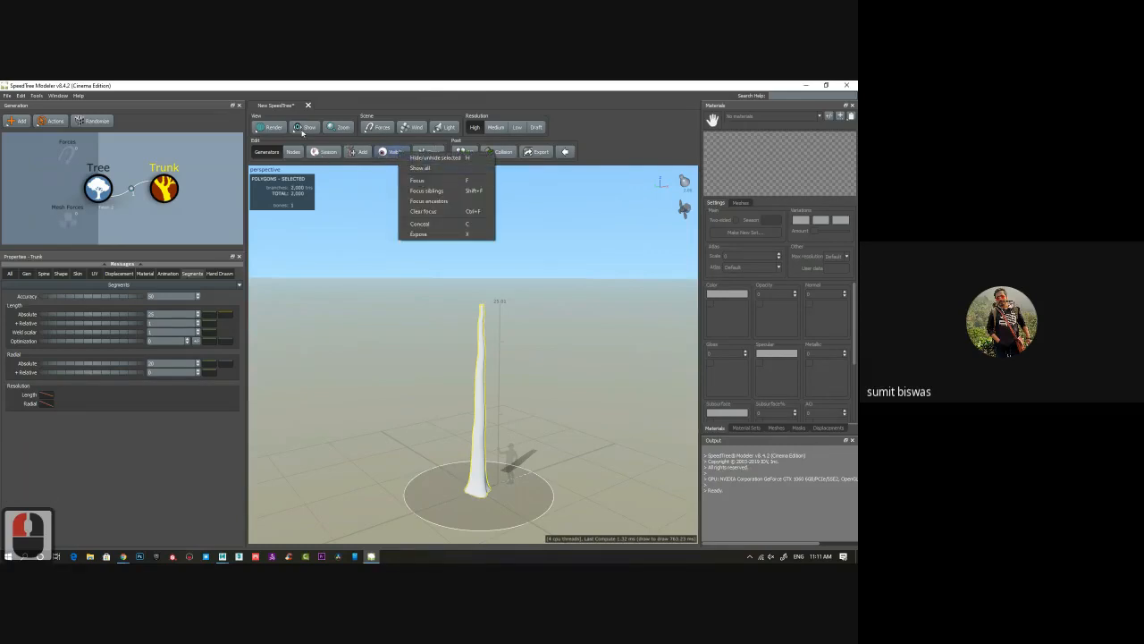
click(300, 130)
click(272, 128)
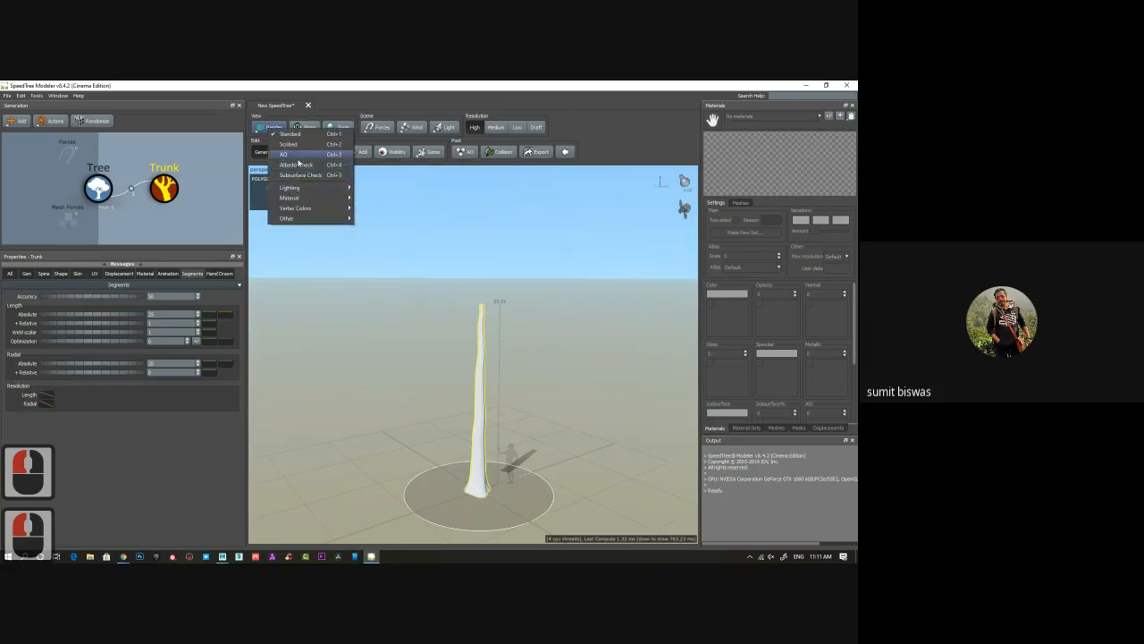
mouse_move(307, 188)
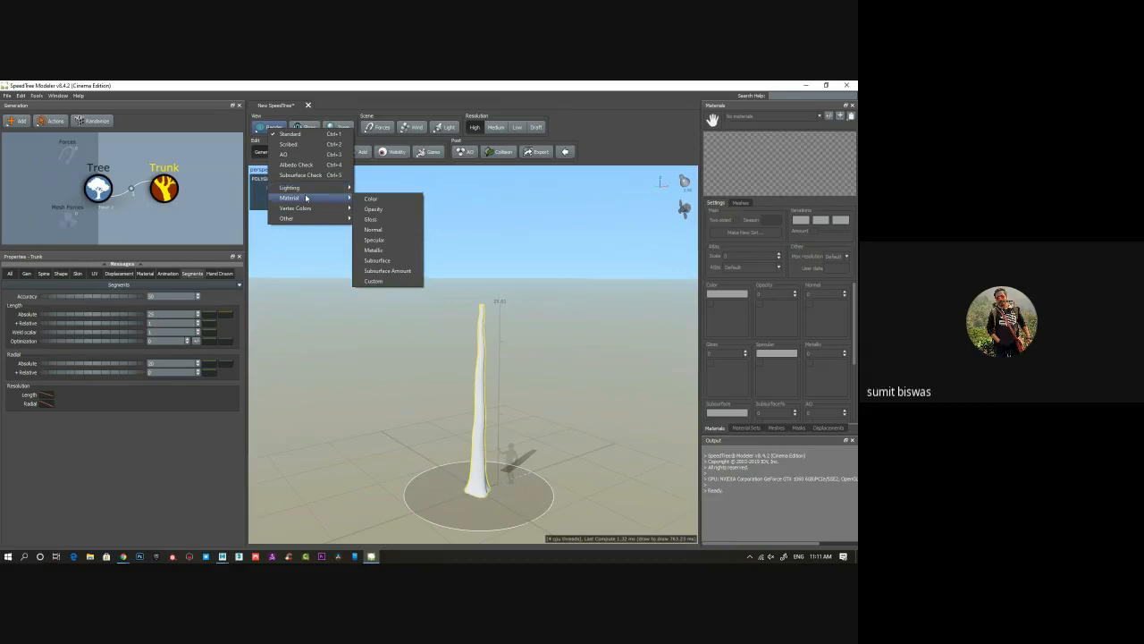
mouse_move(304, 220)
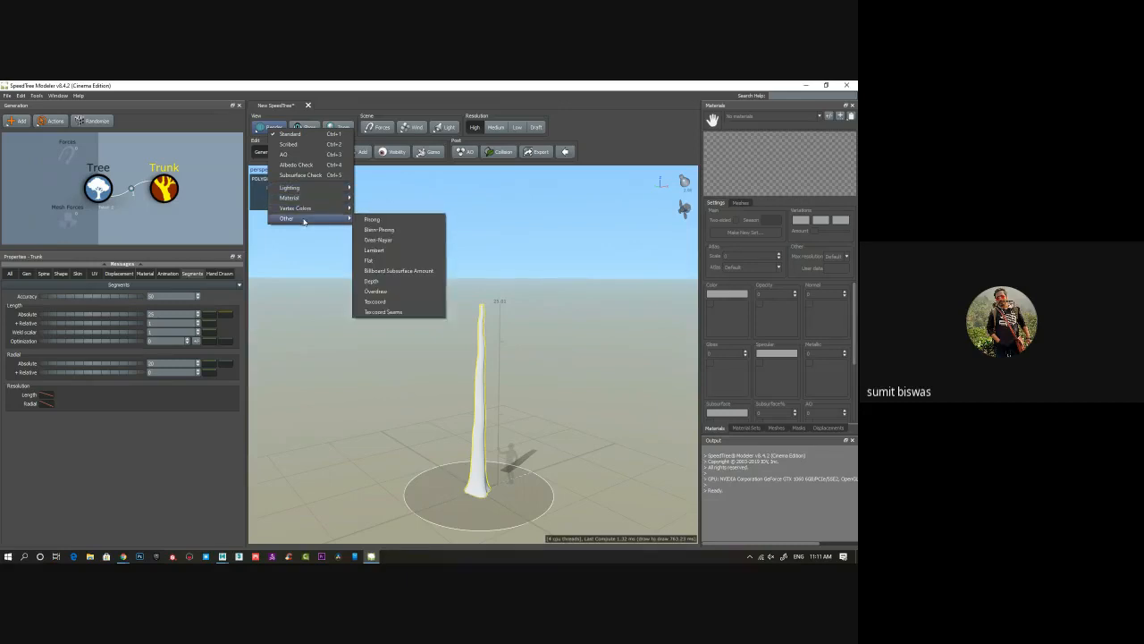
click(615, 143)
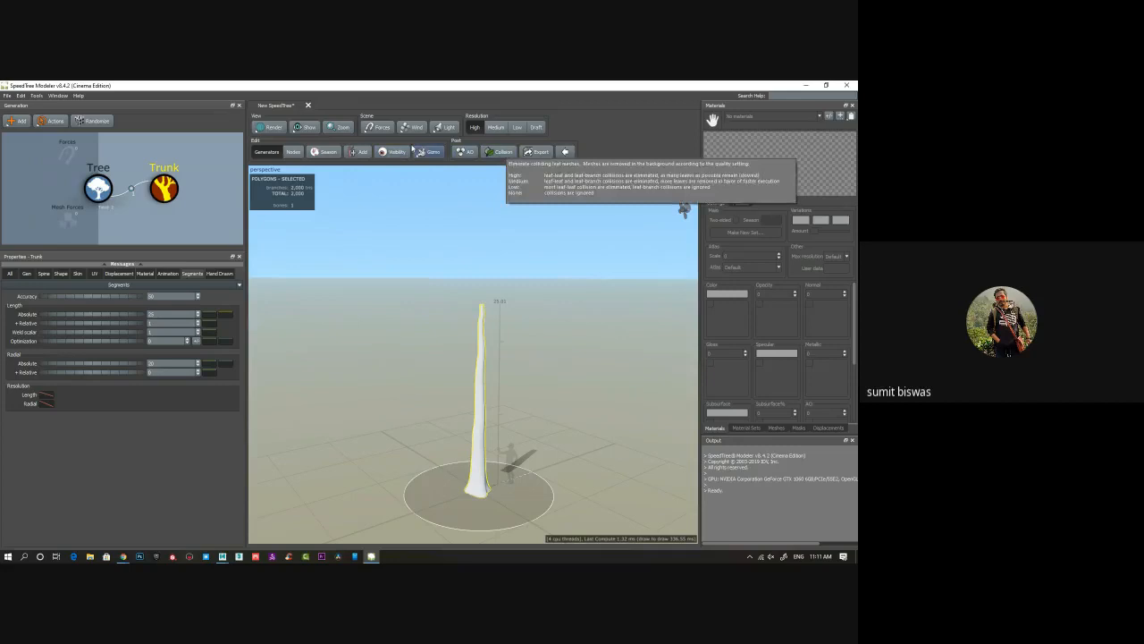
click(305, 127)
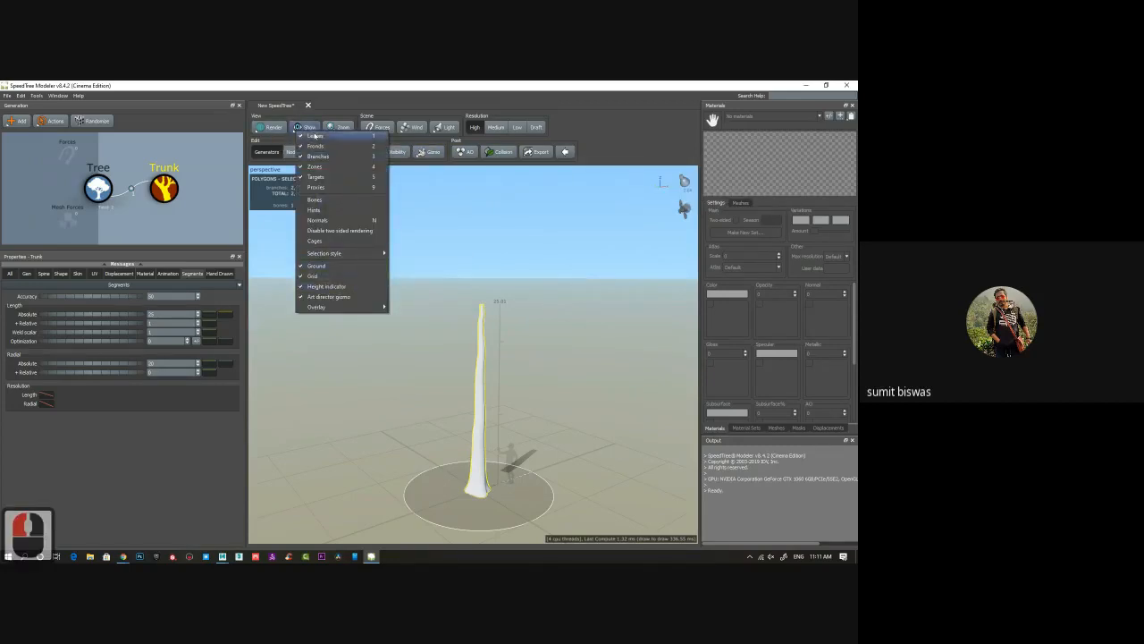
click(259, 129)
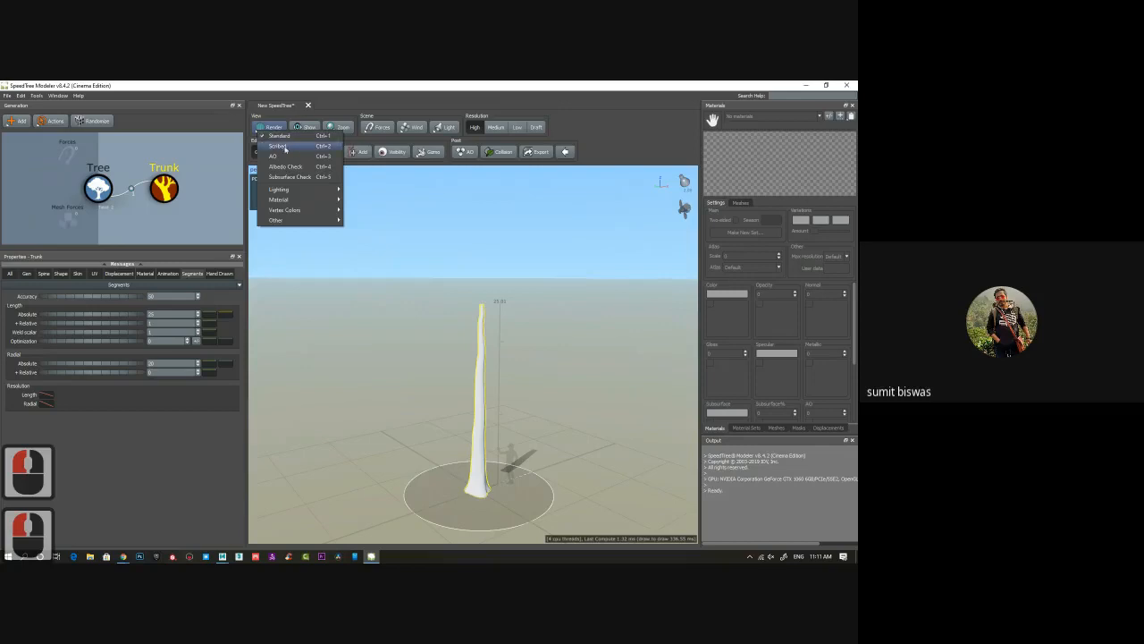
mouse_move(306, 192)
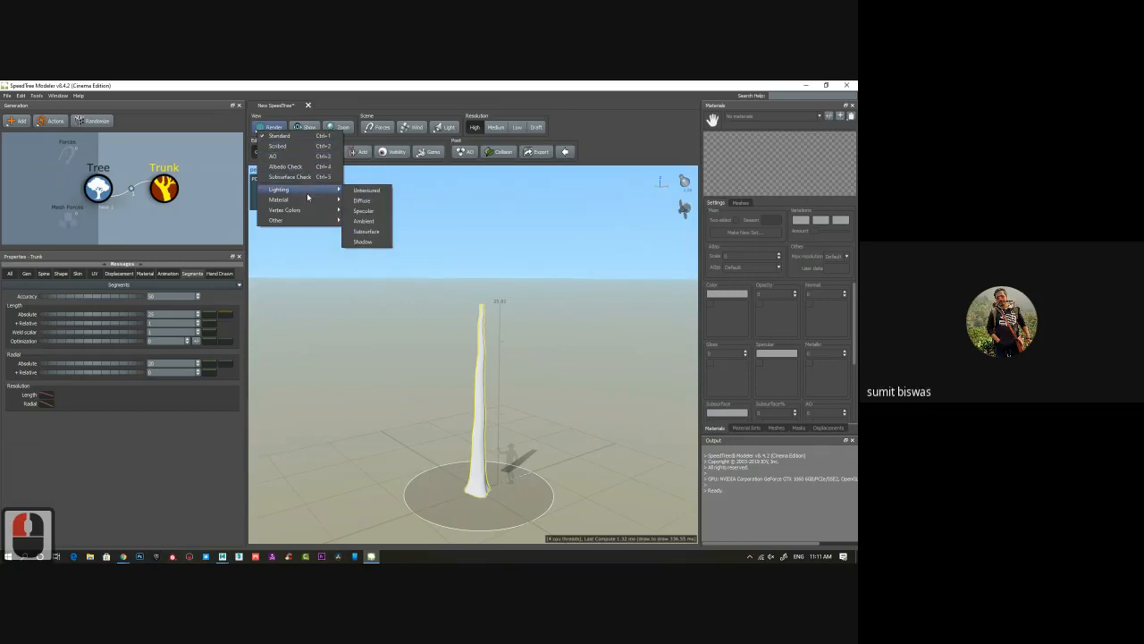
mouse_move(299, 223)
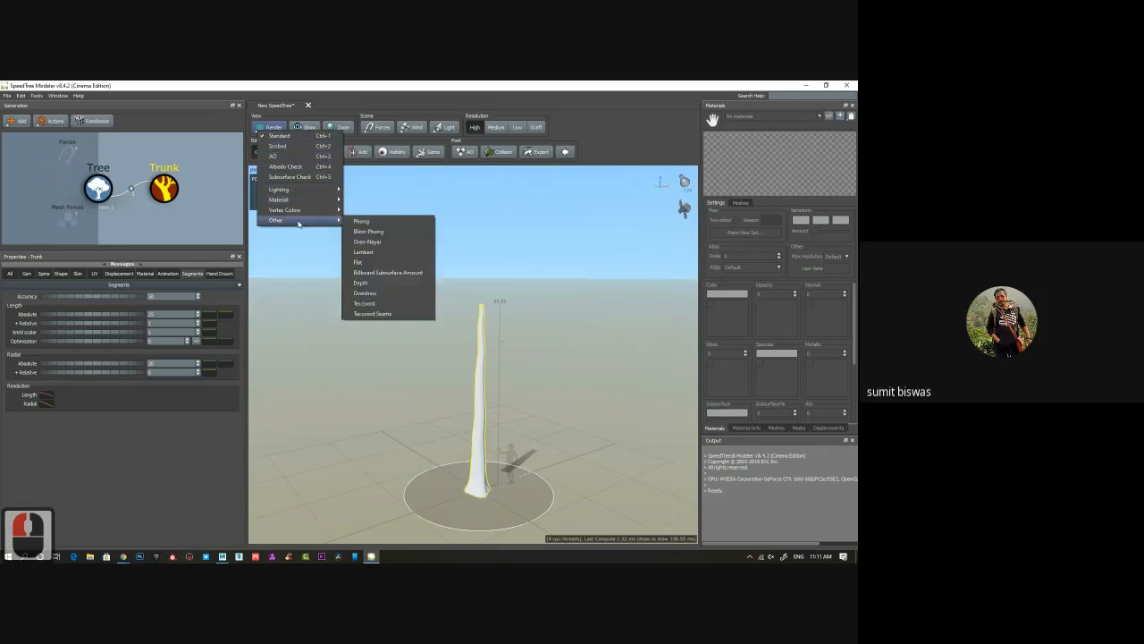
click(632, 132)
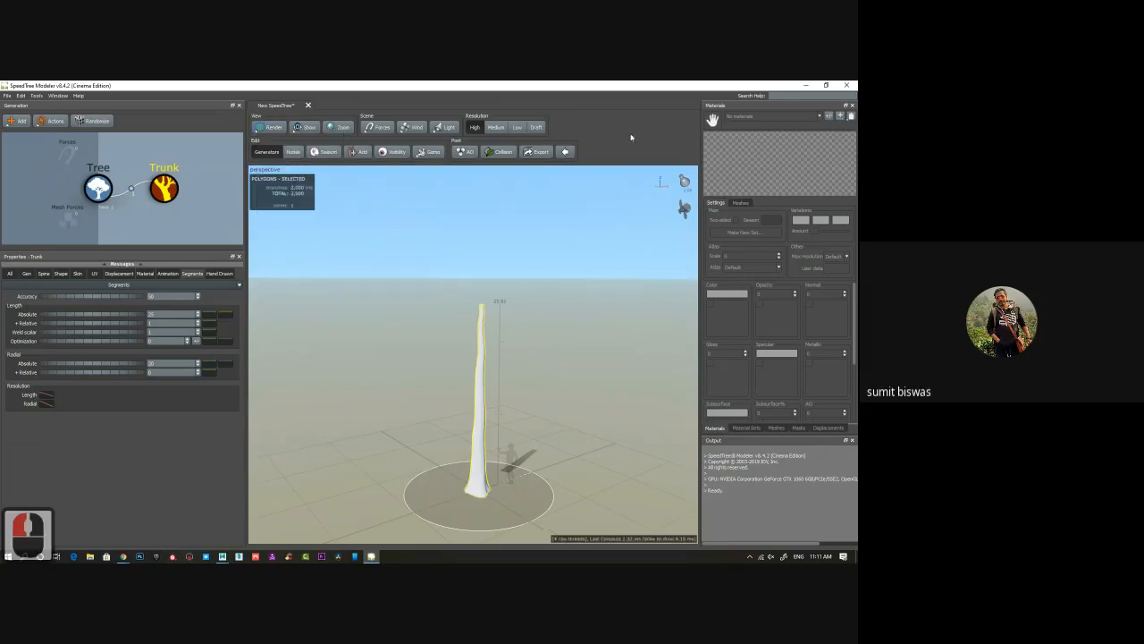
click(415, 156)
click(416, 156)
Inspect the trunk in the viewport from several angles and distances, from its base up to its tip.
alt+middle_drag(488, 426, 436, 341)
alt+right_click(436, 340)
alt+middle_drag(447, 299, 441, 315)
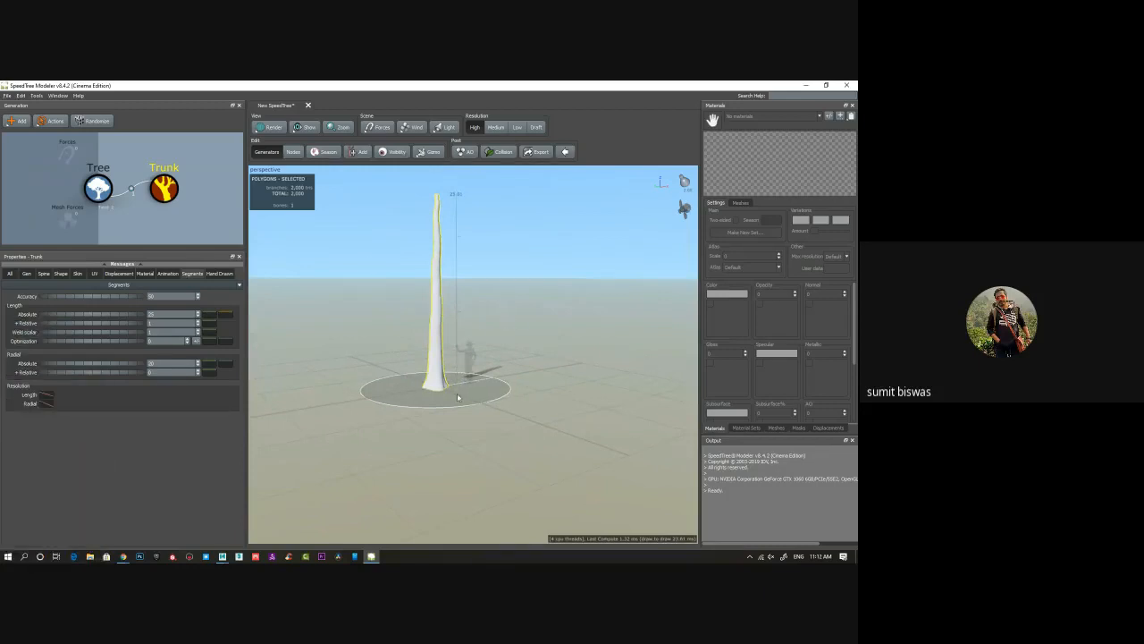
middle_drag(493, 332, 453, 341)
scroll(452, 338, up, 10)
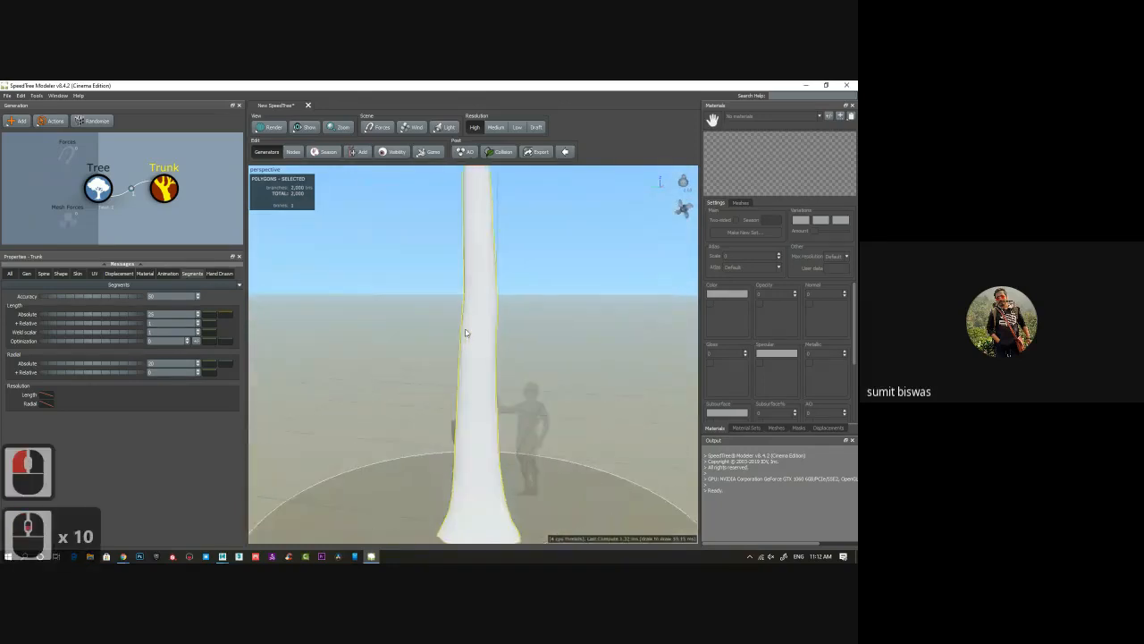
scroll(465, 332, down, 10)
scroll(465, 333, down, 5)
scroll(463, 353, up, 14)
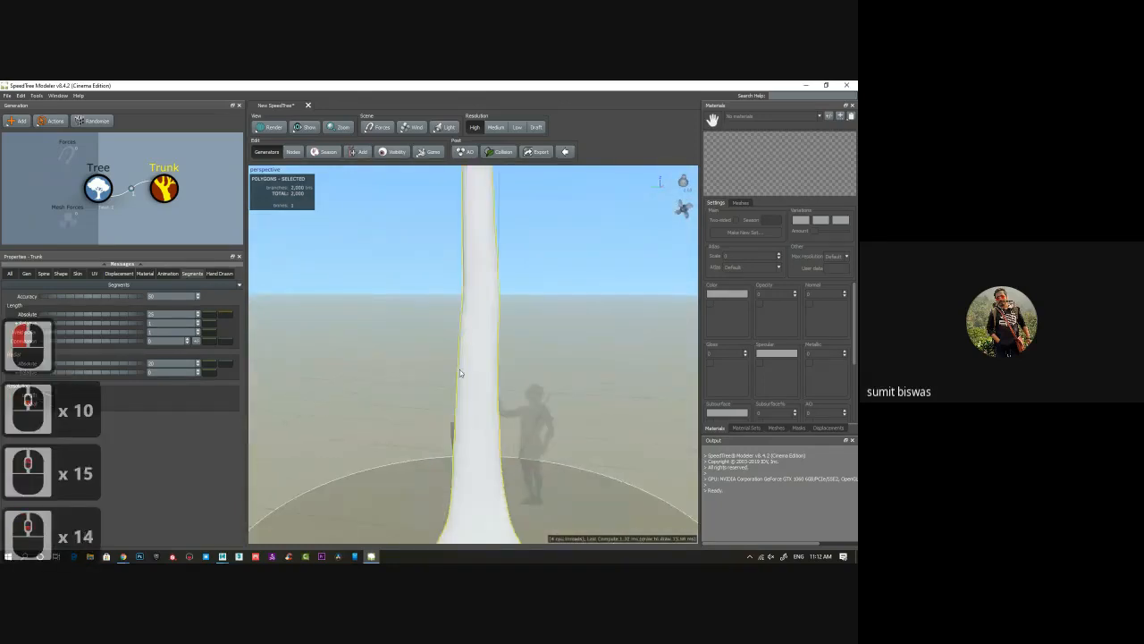
alt+drag(468, 397, 482, 350)
scroll(480, 344, down, 1)
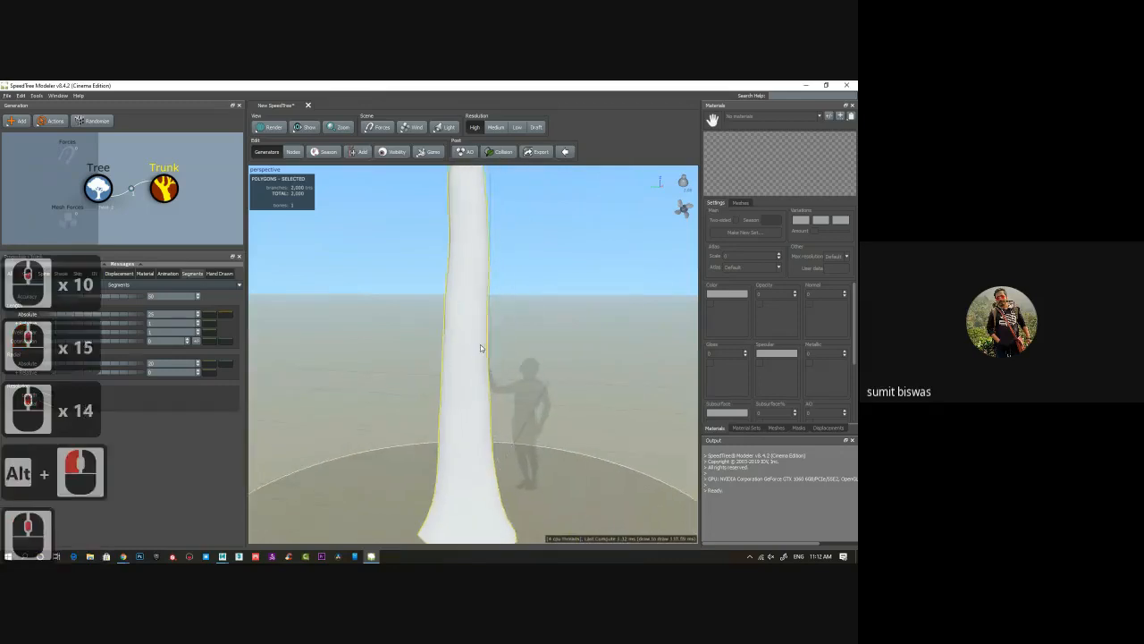
scroll(480, 344, up, 4)
scroll(480, 344, down, 5)
scroll(480, 344, down, 13)
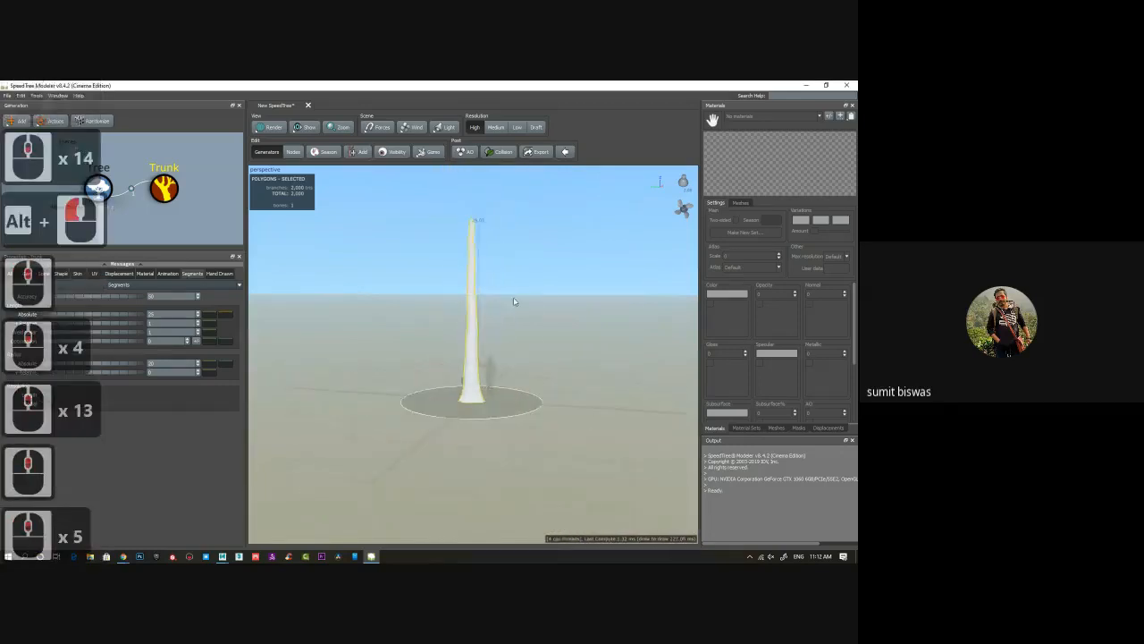
middle_drag(483, 401, 480, 404)
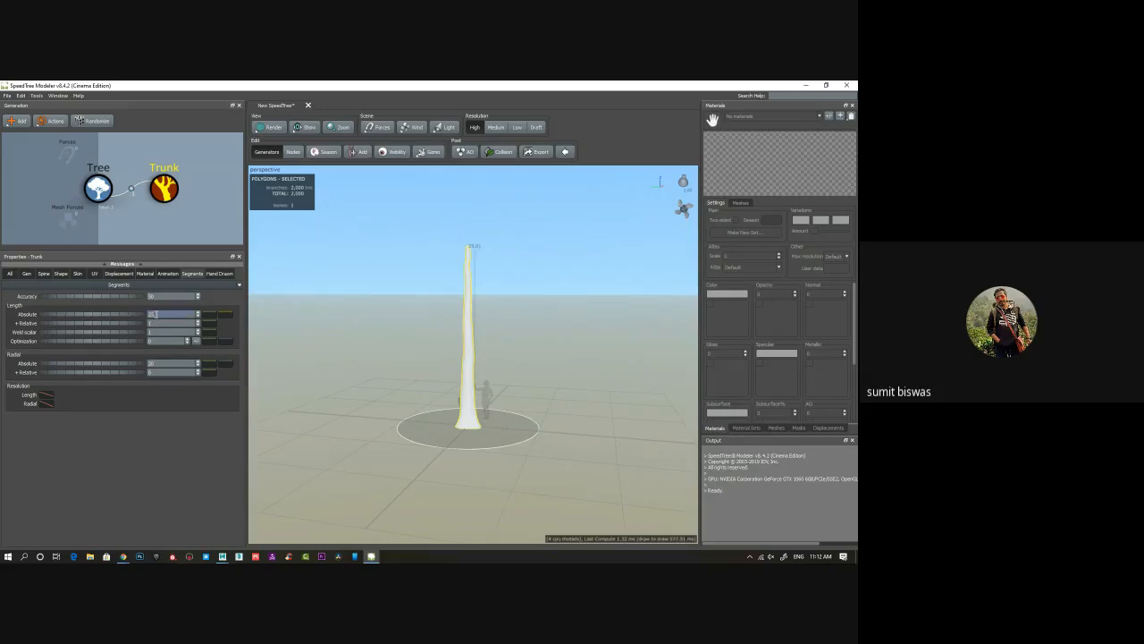
Set the trunk's absolute length segments to 100 and nudge the value slightly higher.
click(110, 310)
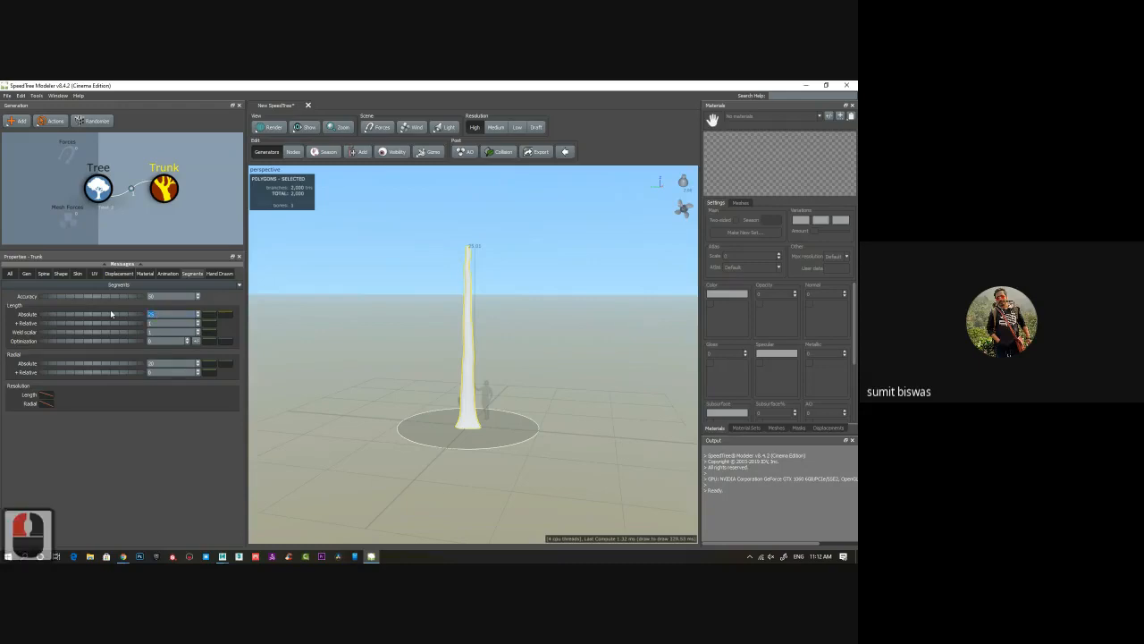
text(100)
key(Return)
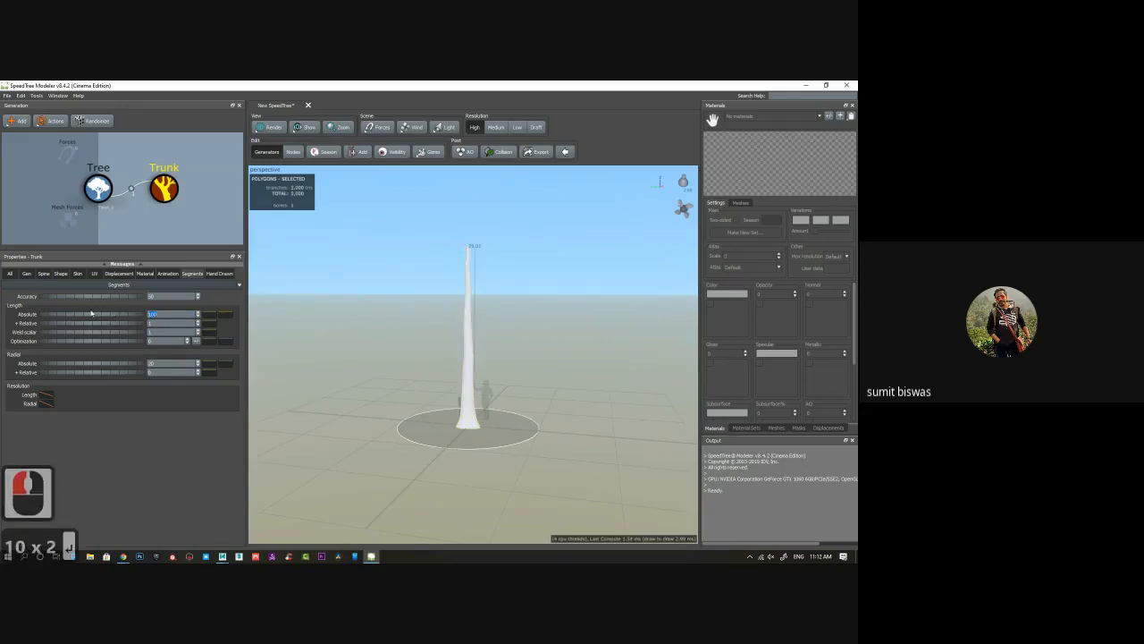
drag(83, 315, 94, 320)
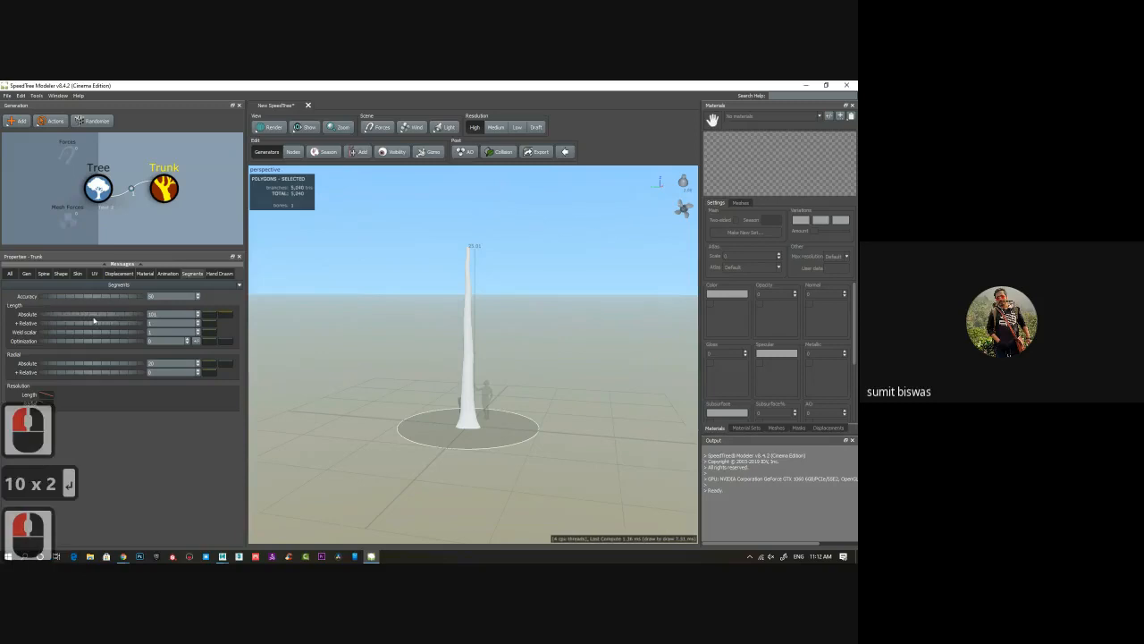
Select the trunk in the viewport and stretch it taller with its on-screen gizmo.
click(467, 339)
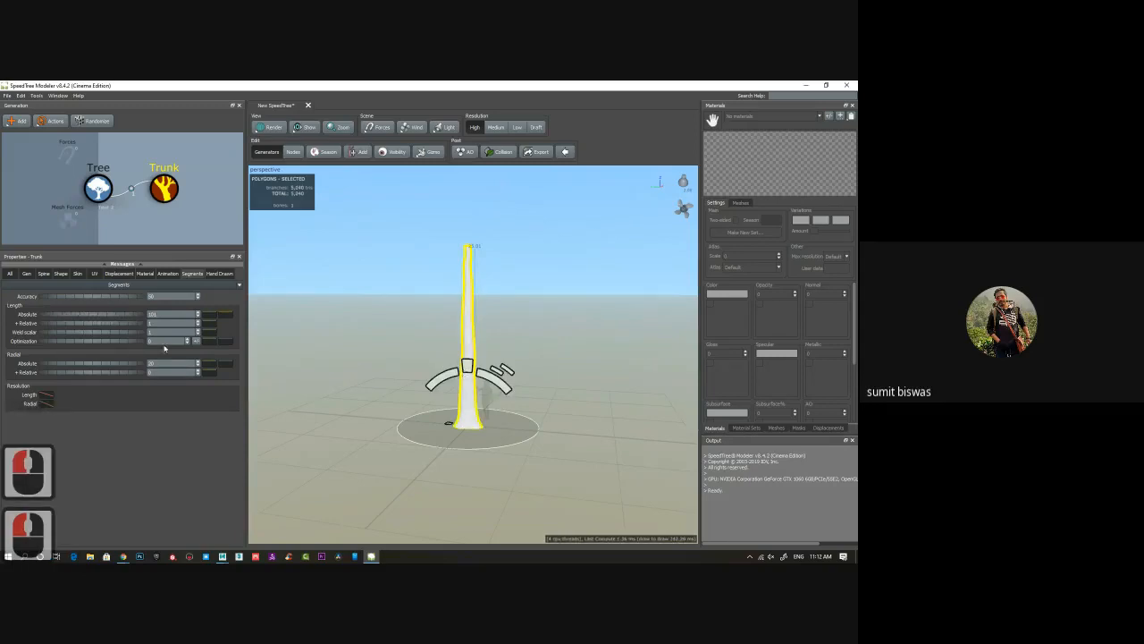
drag(465, 366, 468, 289)
drag(461, 364, 459, 422)
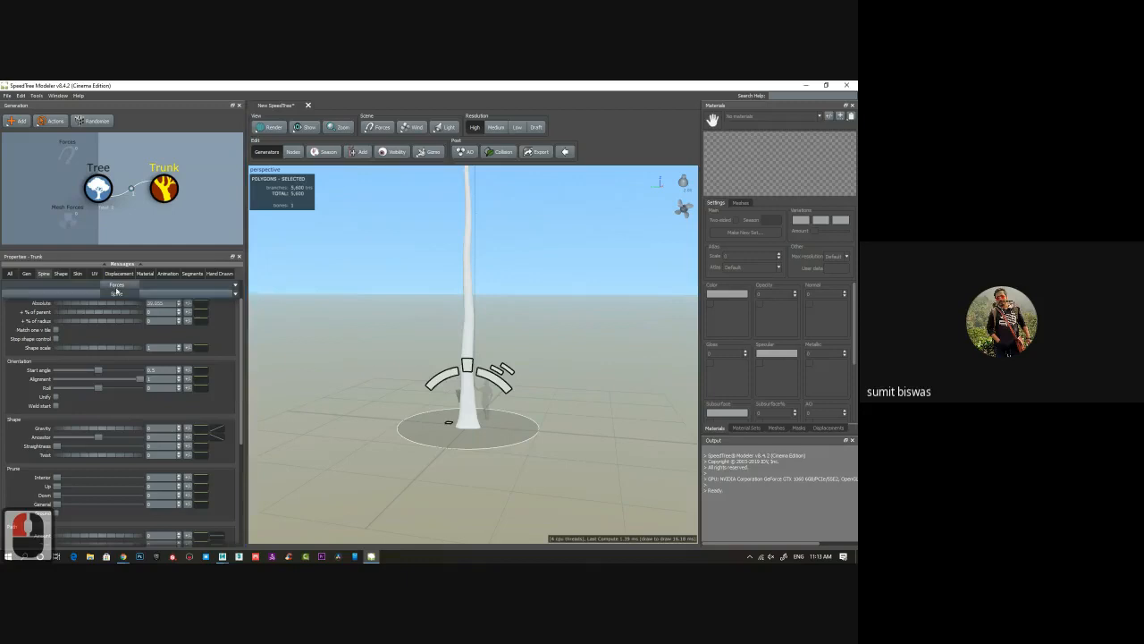
Set the trunk's absolute length segments to 25 in its segment properties.
click(192, 273)
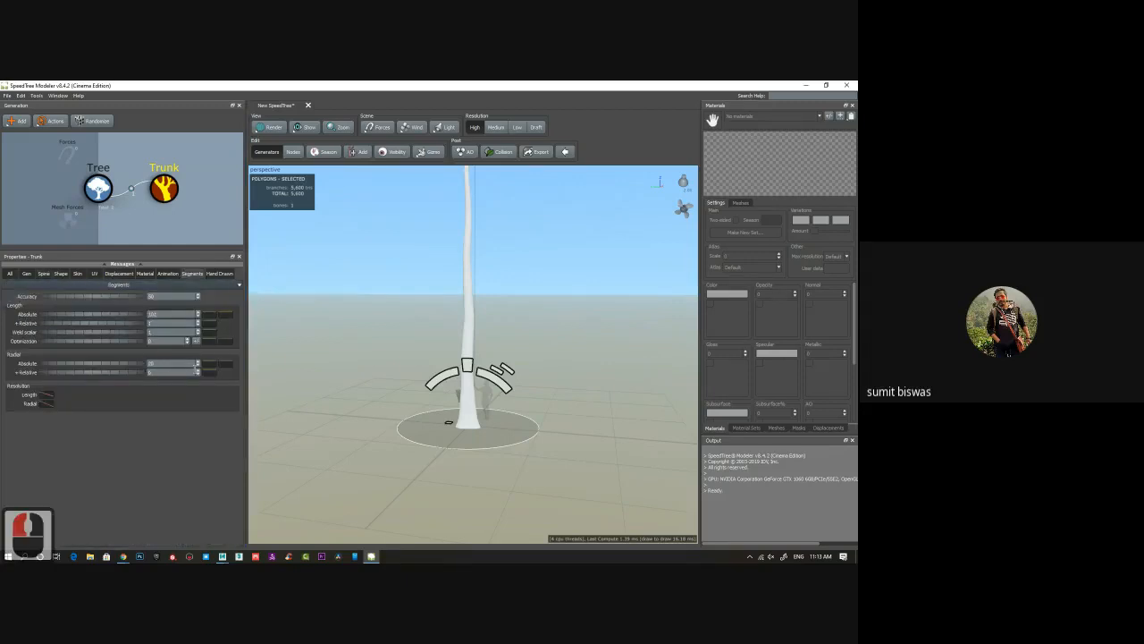
click(197, 322)
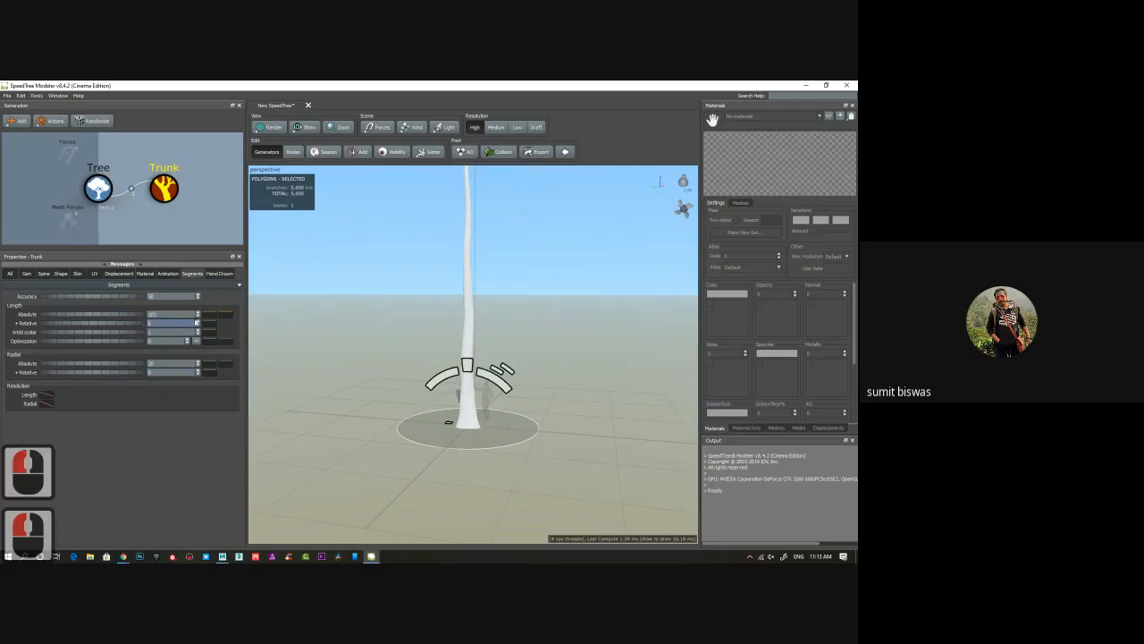
drag(170, 314, 112, 306)
text(50)
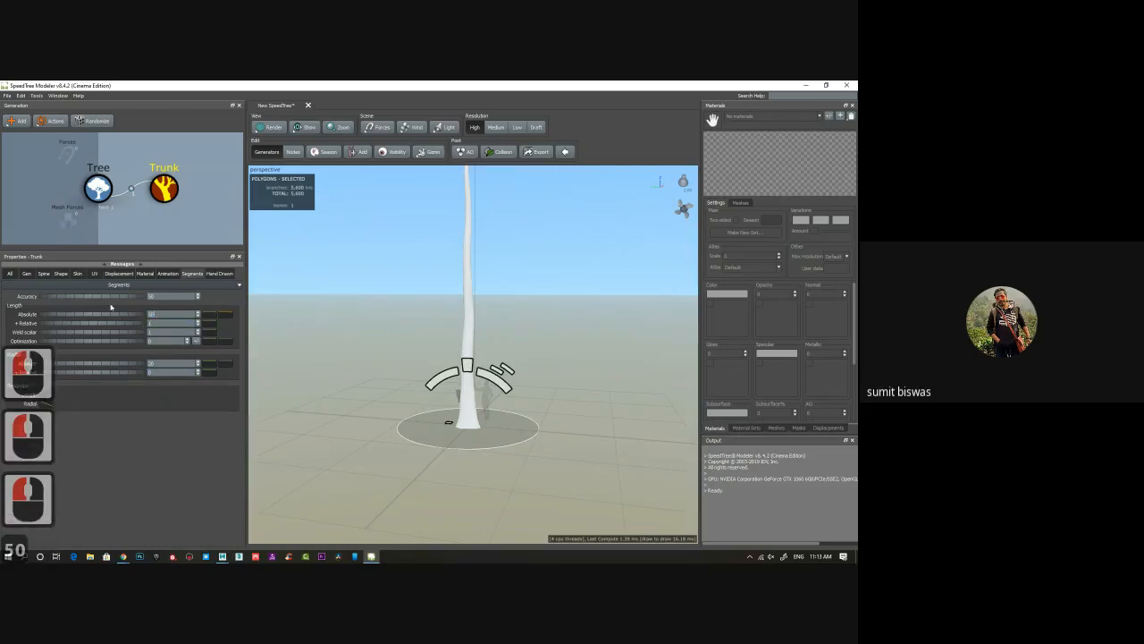
key(BackSpace)
key(BackSpace)
text(25)
key(Return)
Select the trunk near its base, try selecting its node in node editing, and return to generator editing.
middle_drag(486, 331, 496, 306)
scroll(425, 344, down, 4)
scroll(428, 343, up, 8)
scroll(420, 330, up, 3)
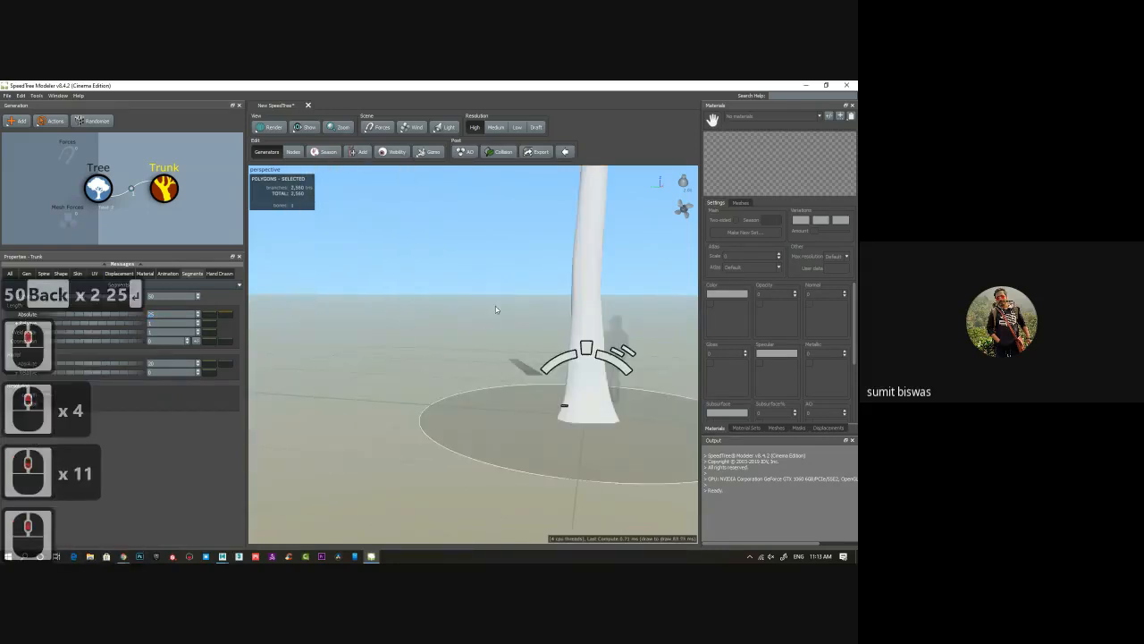
click(583, 269)
click(294, 152)
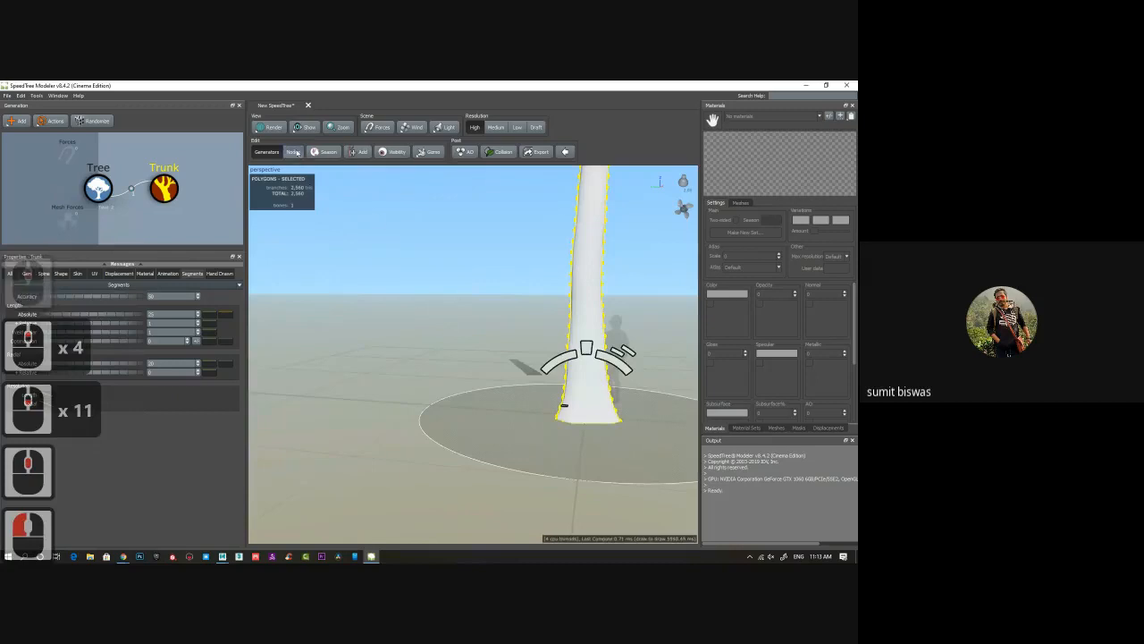
double_click(591, 297)
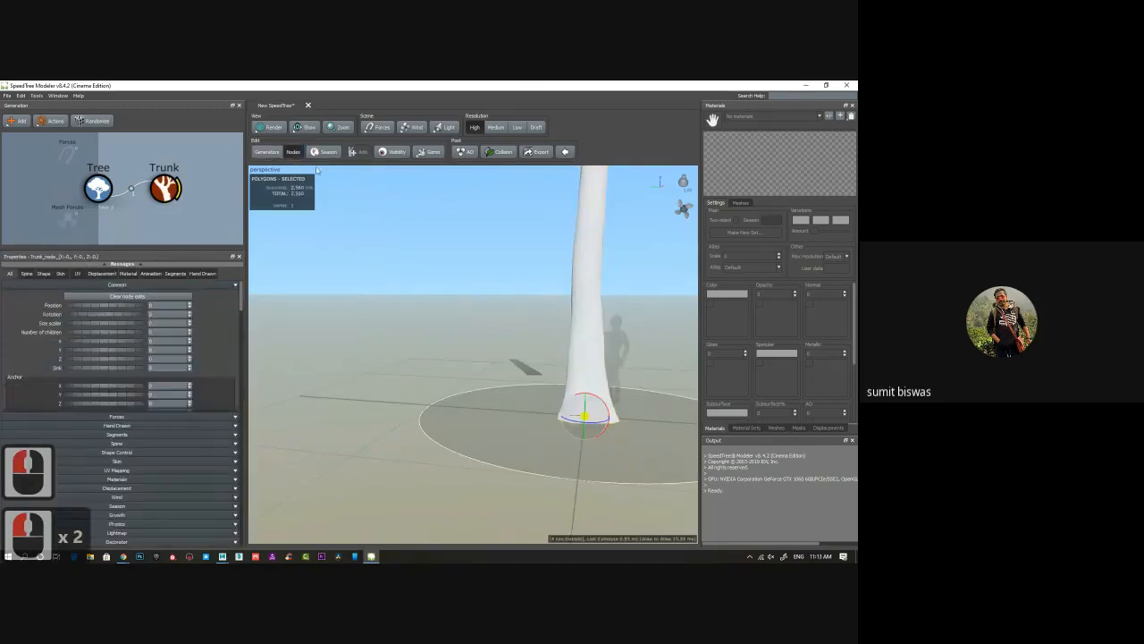
click(266, 151)
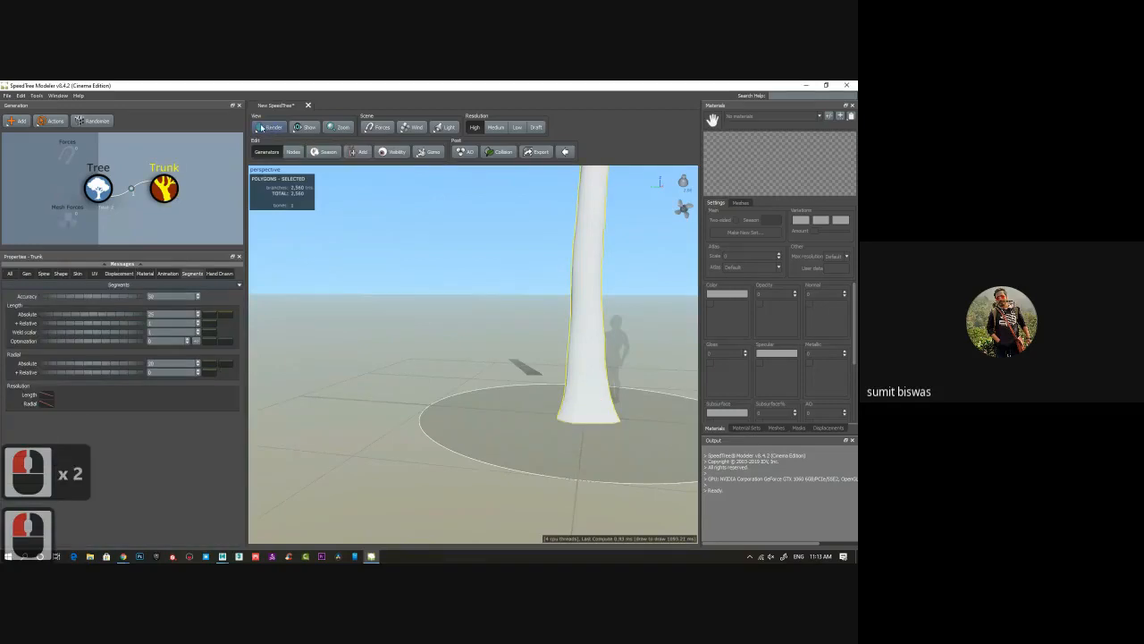
Review the available render modes and the gizmo's translate, rotate, scale and space options.
click(261, 128)
mouse_move(307, 185)
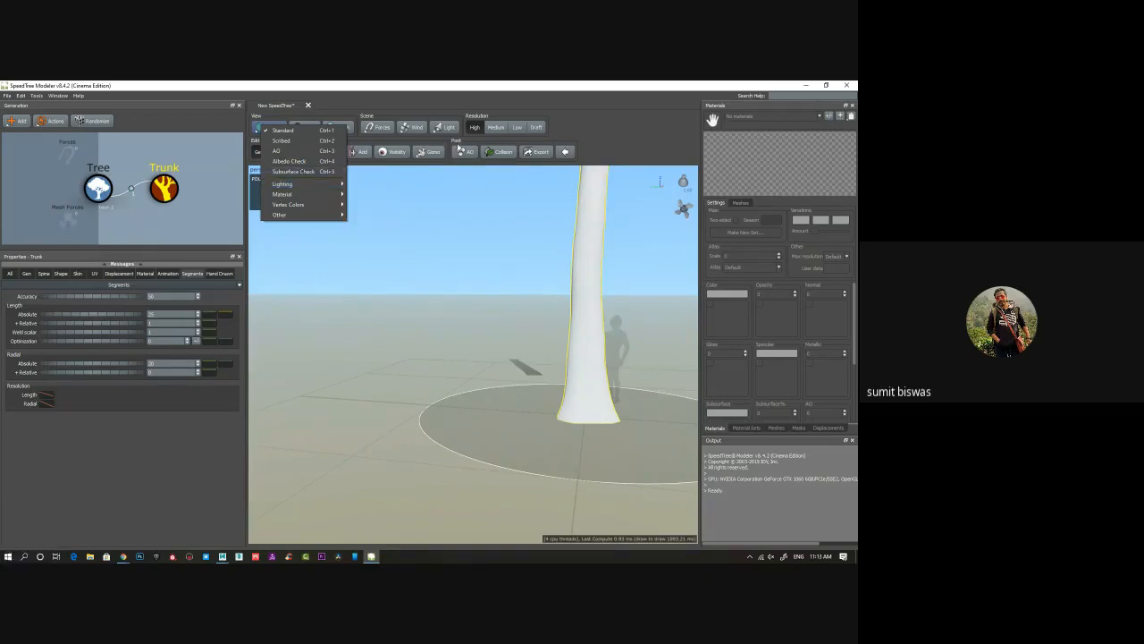
click(603, 136)
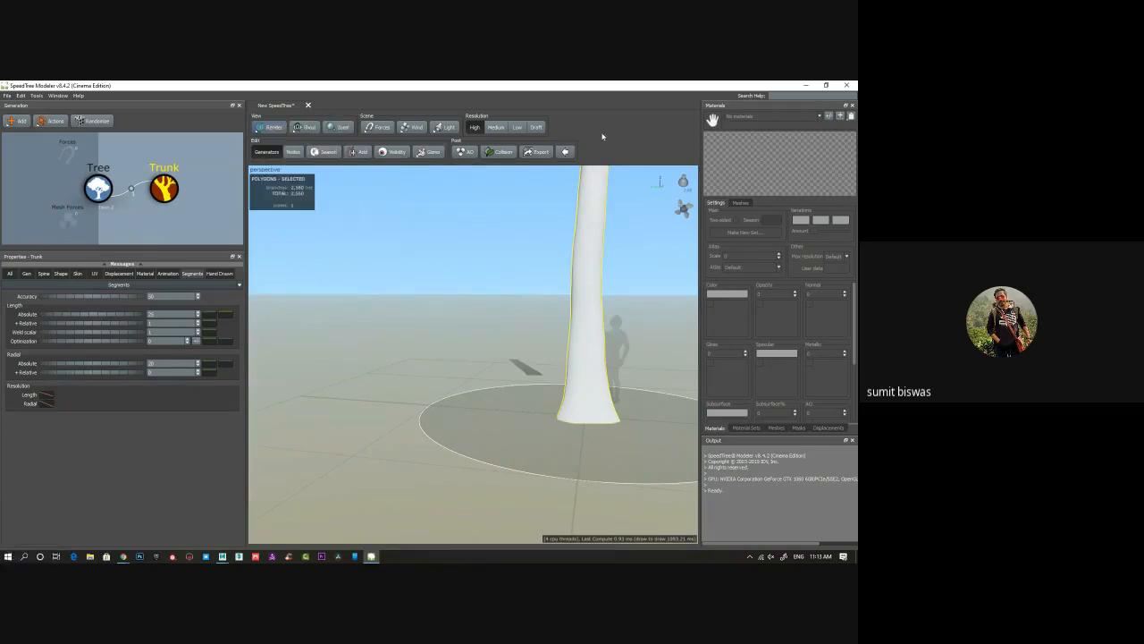
click(421, 154)
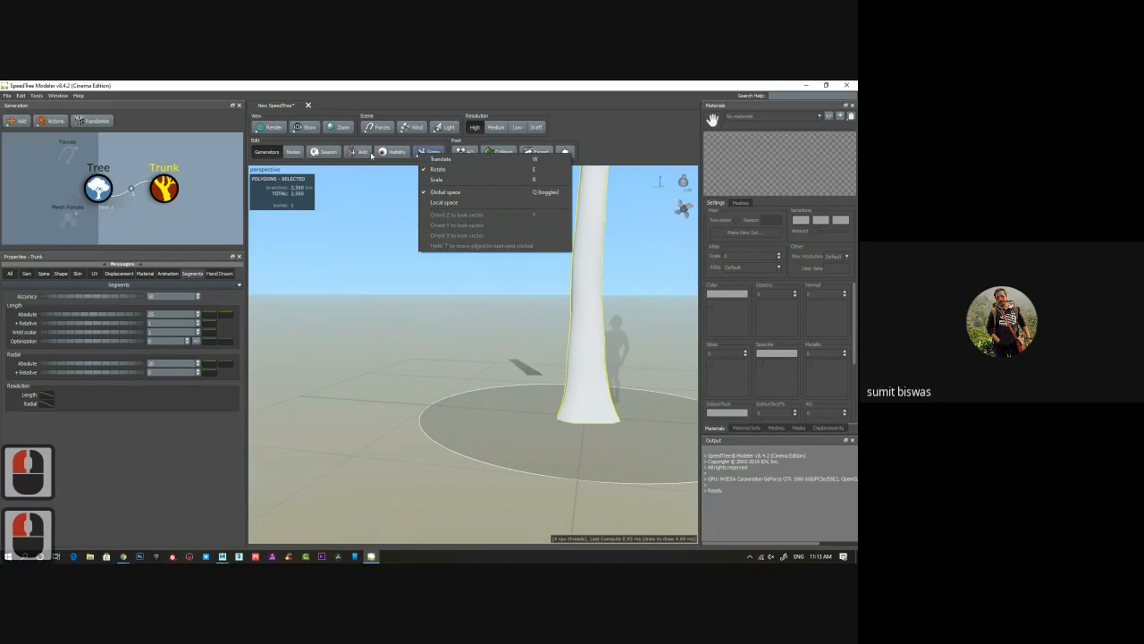
click(582, 132)
Switch the trunk to node editing with the Translate gizmo and toggle the gizmo off.
middle_drag(523, 231, 508, 239)
key(w)
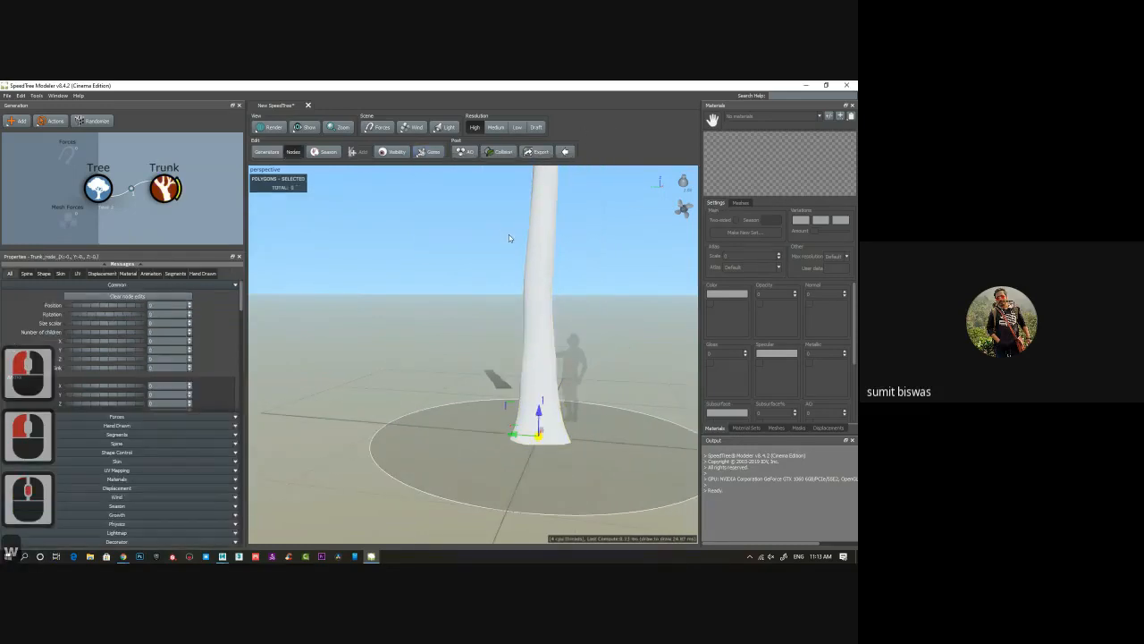
key(w)
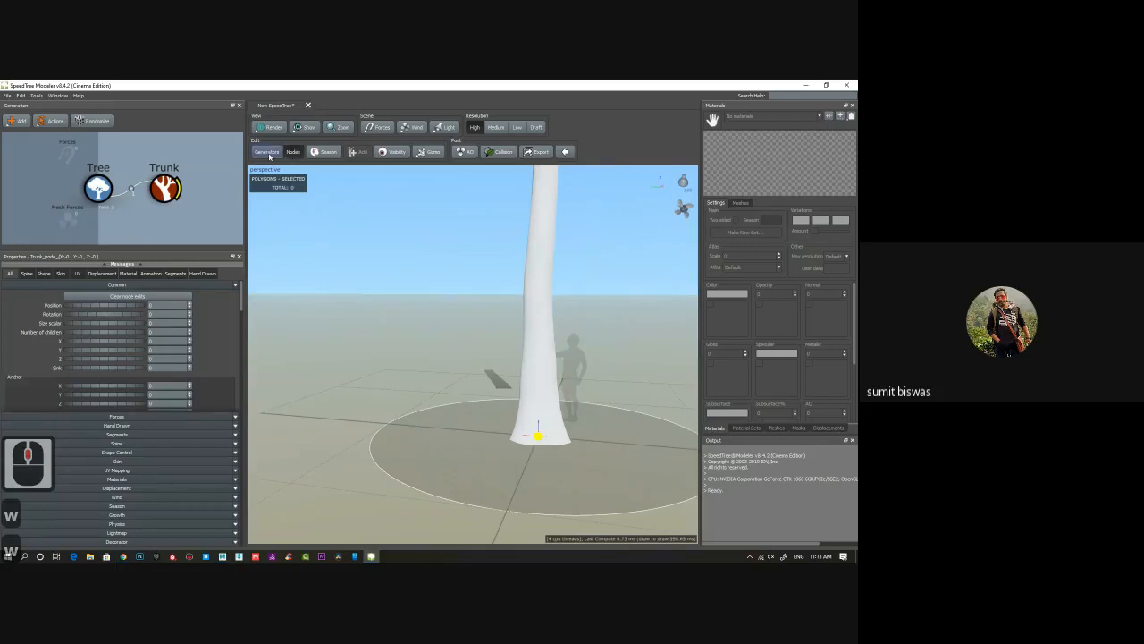
Change the viewport selection style to Wireframe and select the trunk as a generator to display its mesh.
click(301, 131)
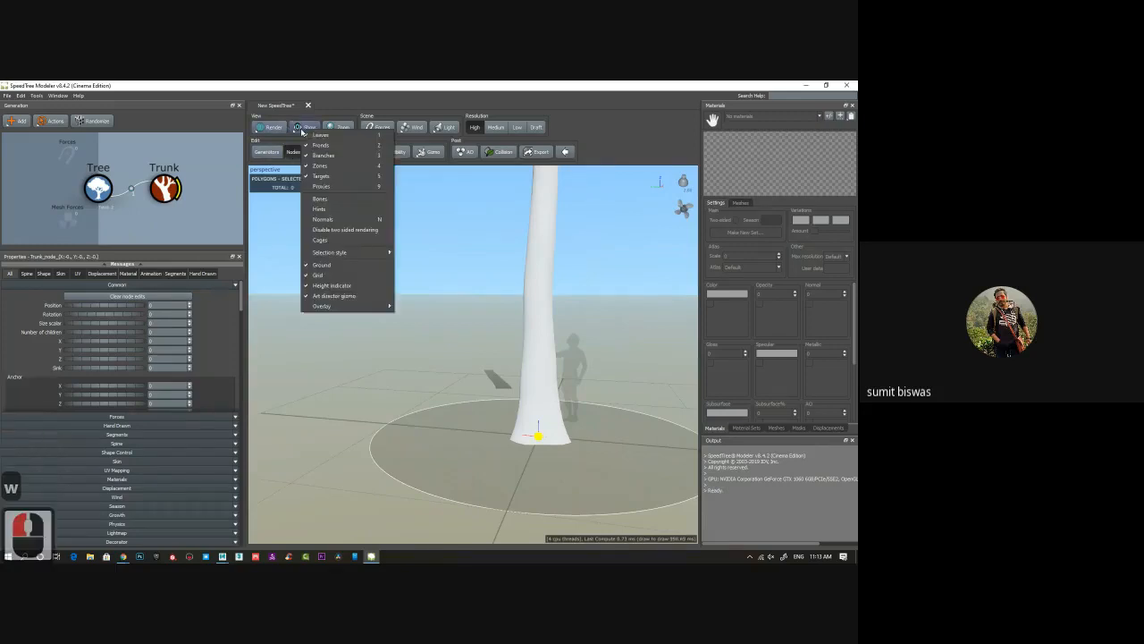
mouse_move(340, 253)
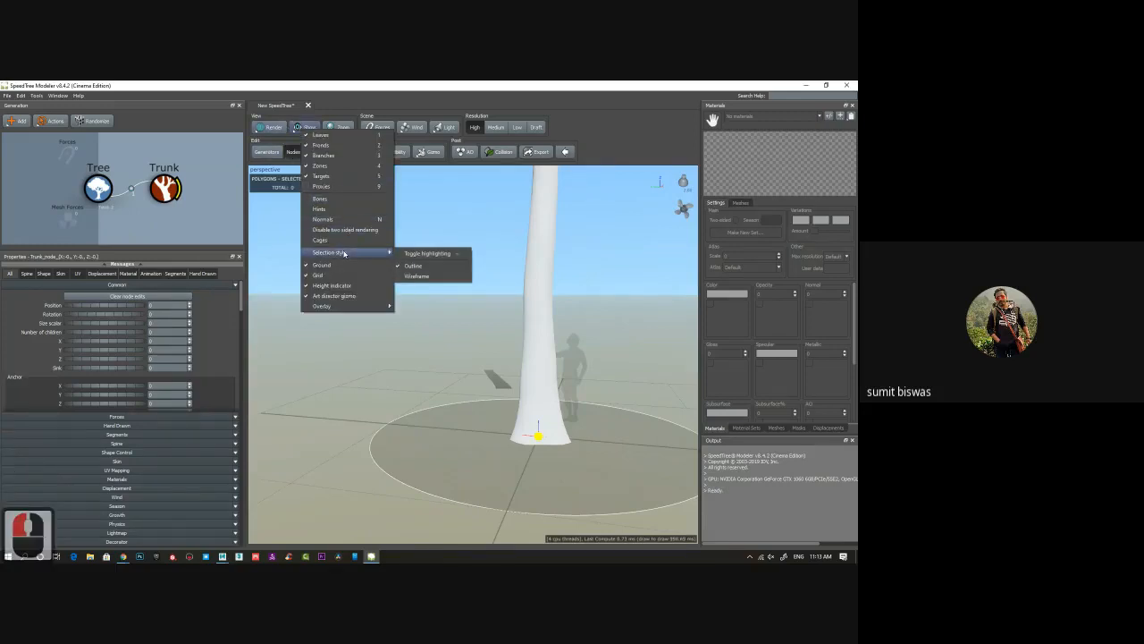
click(416, 275)
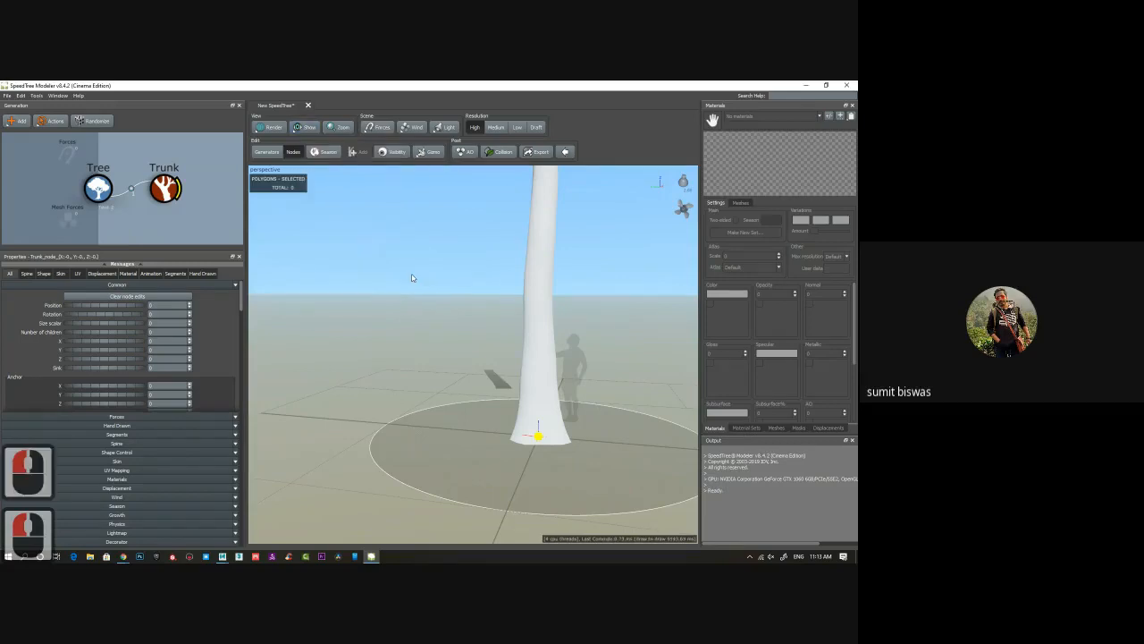
click(545, 290)
click(538, 284)
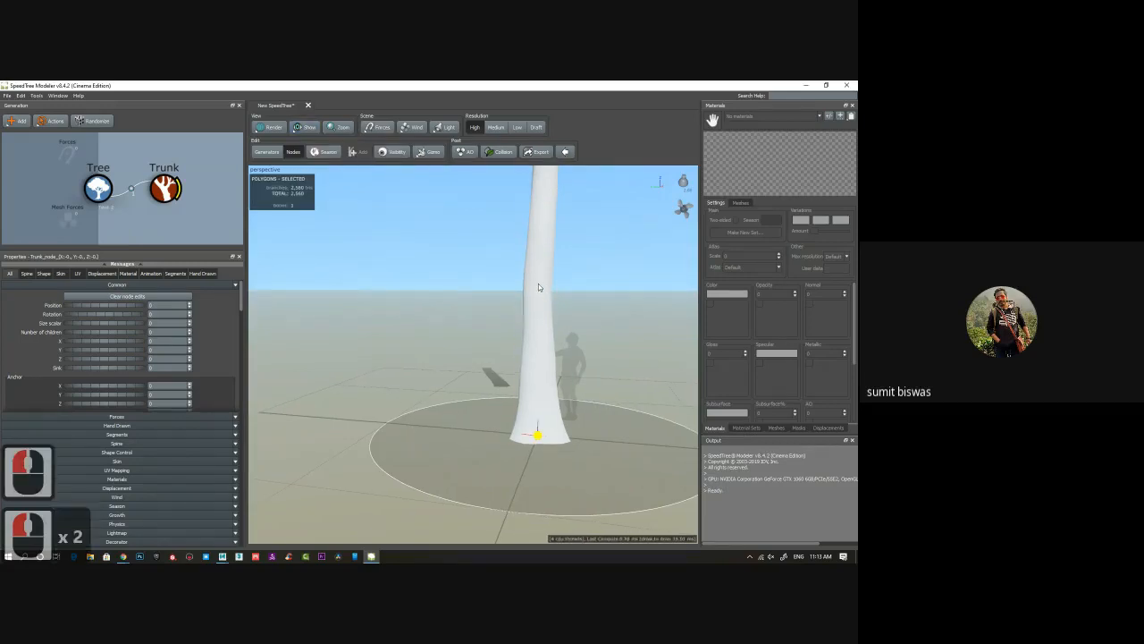
click(539, 283)
click(538, 284)
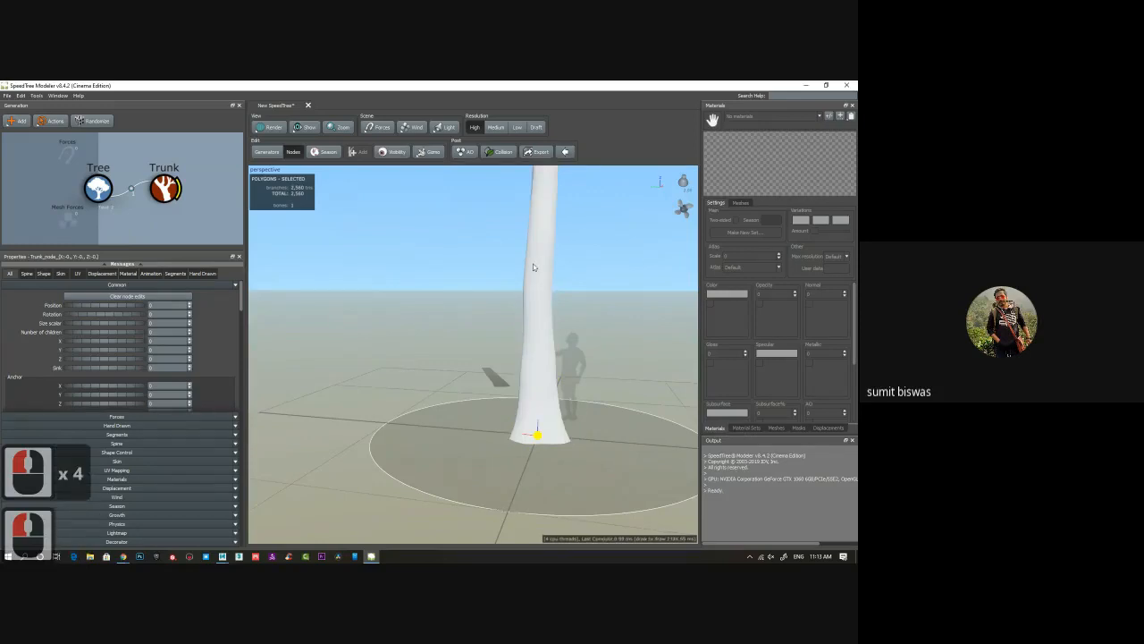
click(533, 265)
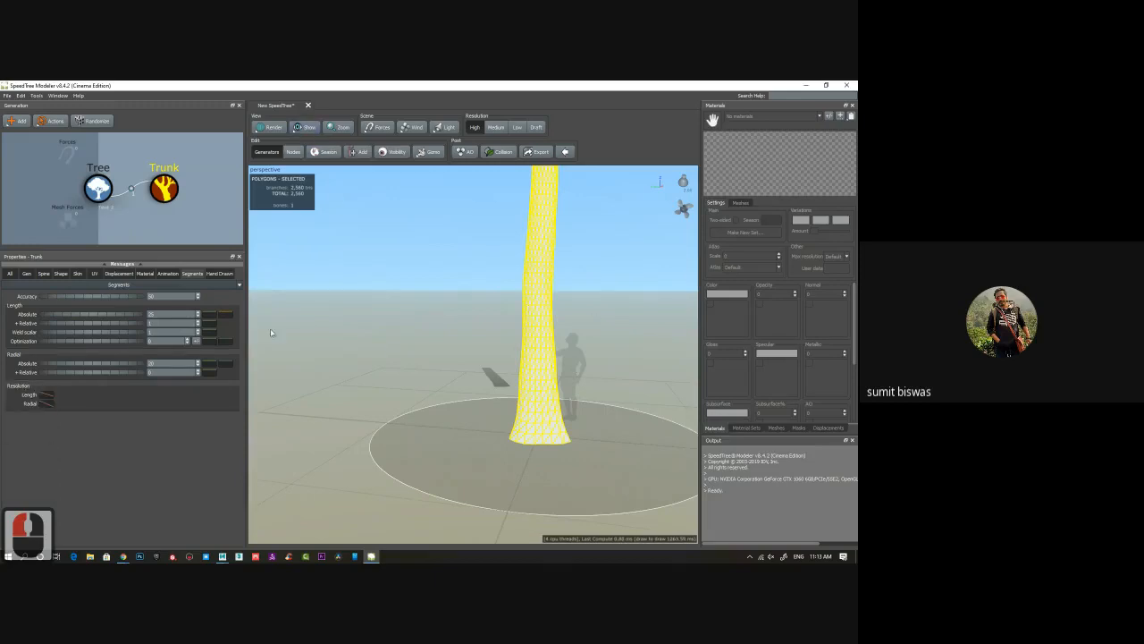
Increase the trunk's absolute length segments to 30 and reselect the trunk to display its wireframe.
drag(198, 314, 199, 309)
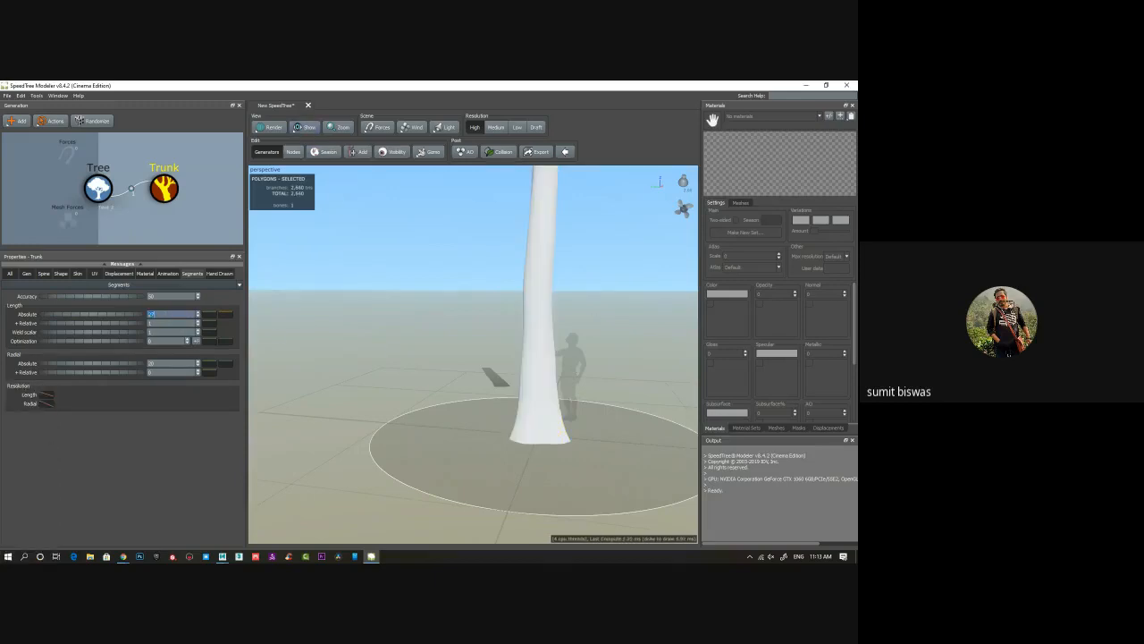
click(199, 312)
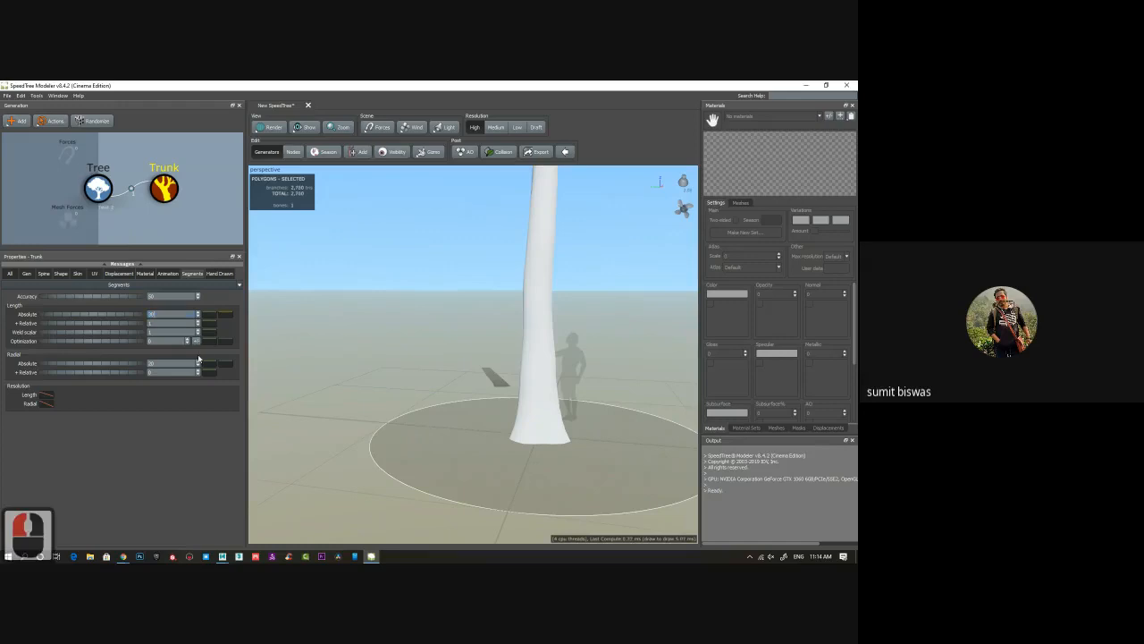
click(544, 370)
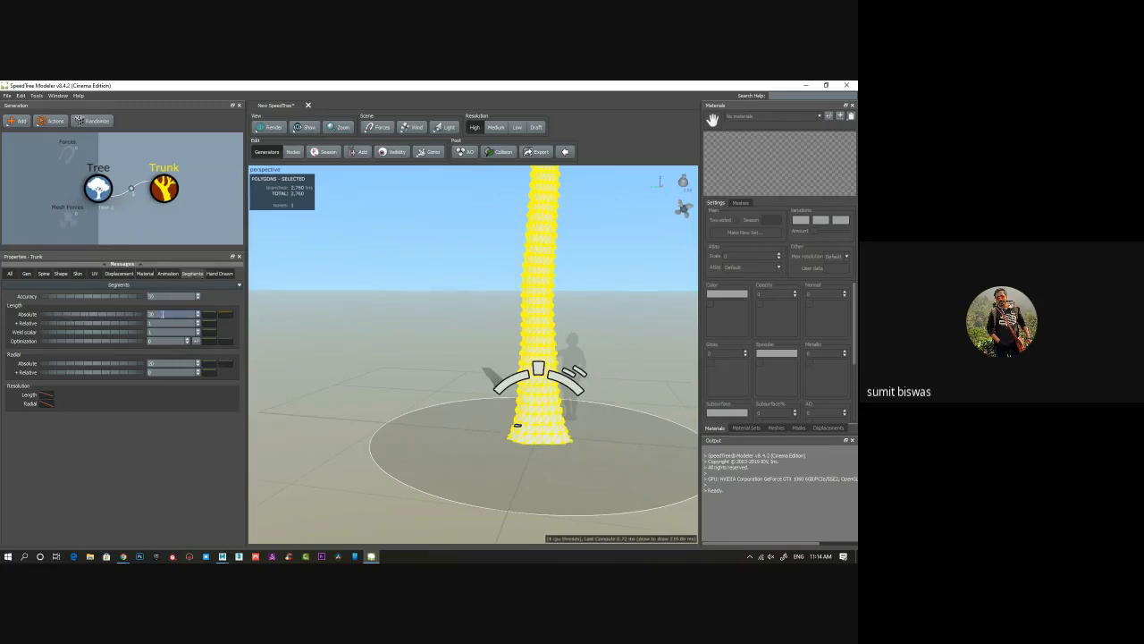
Try a much higher absolute radial segment count on the trunk, and set it back to 20.
click(30, 383)
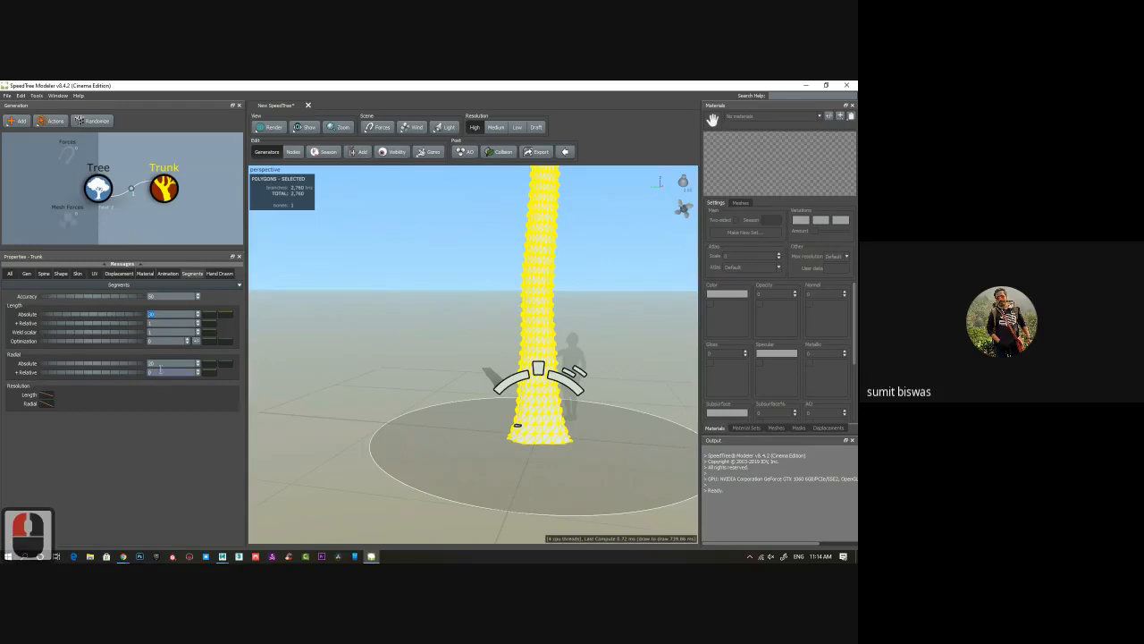
drag(89, 366, 349, 375)
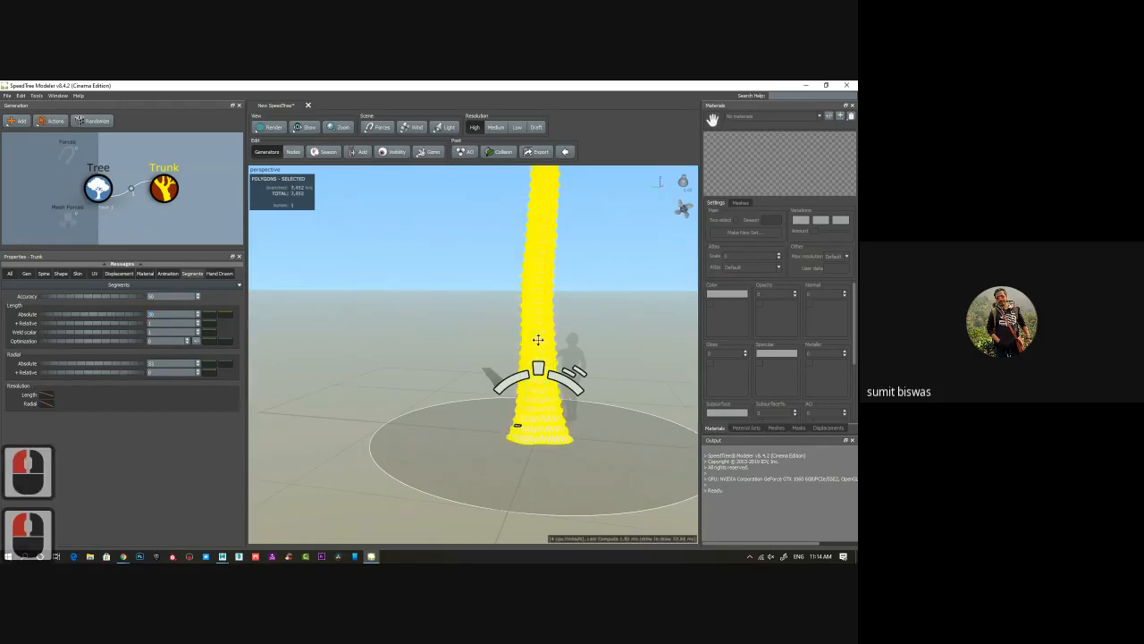
click(145, 363)
text(20)
key(Return)
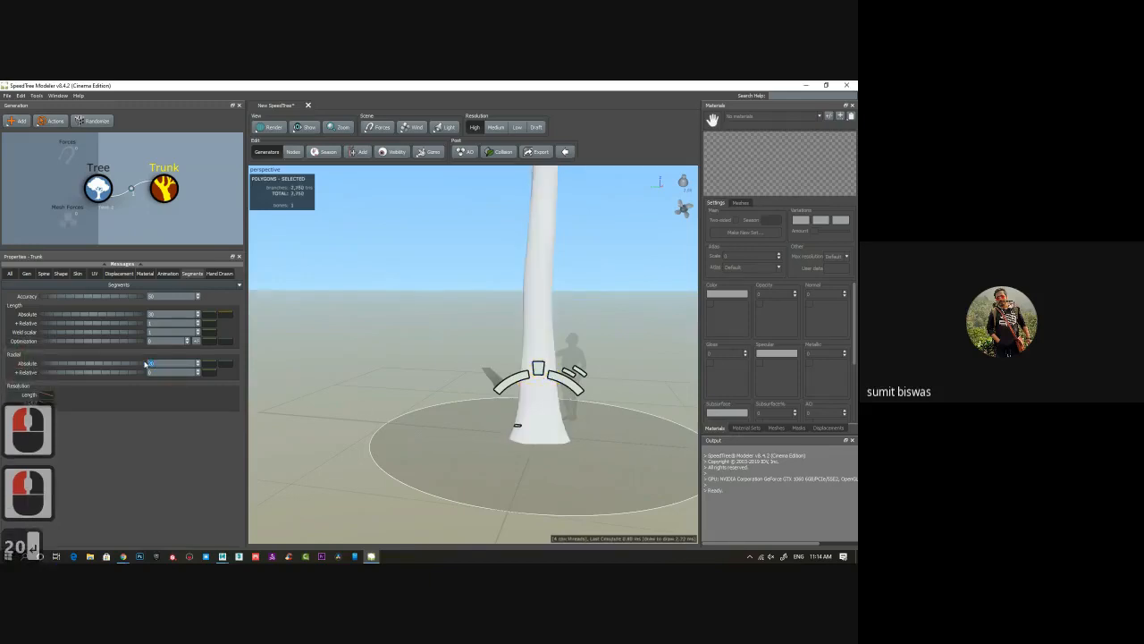
Set the trunk's absolute radial segments to 10 and select the trunk to inspect its wireframe.
click(181, 341)
click(160, 362)
text(10)
key(Return)
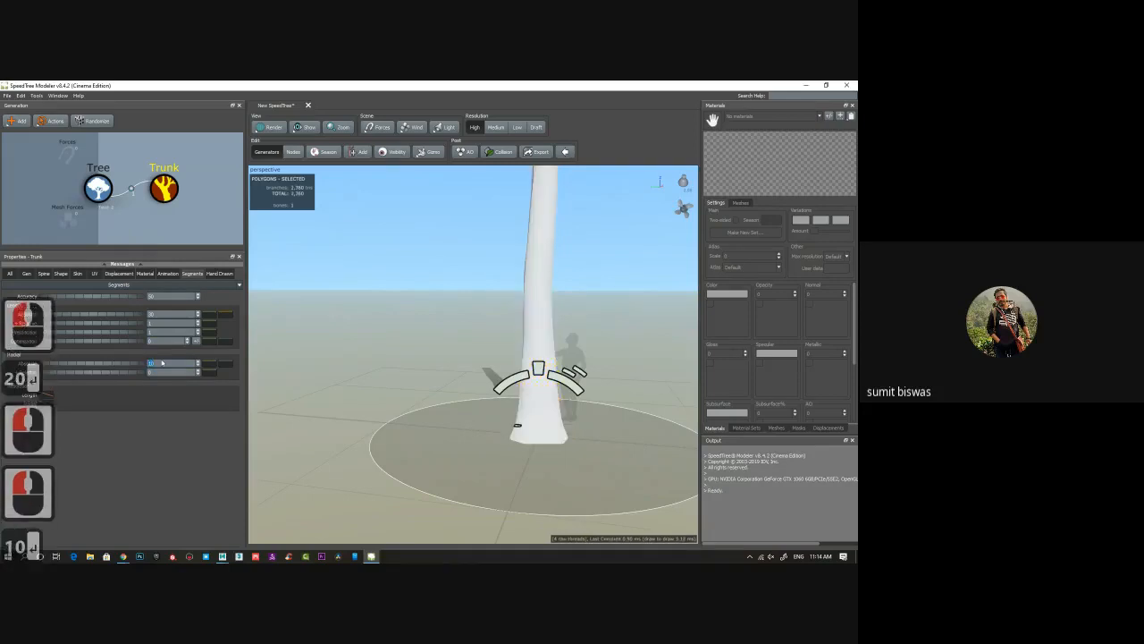
click(542, 316)
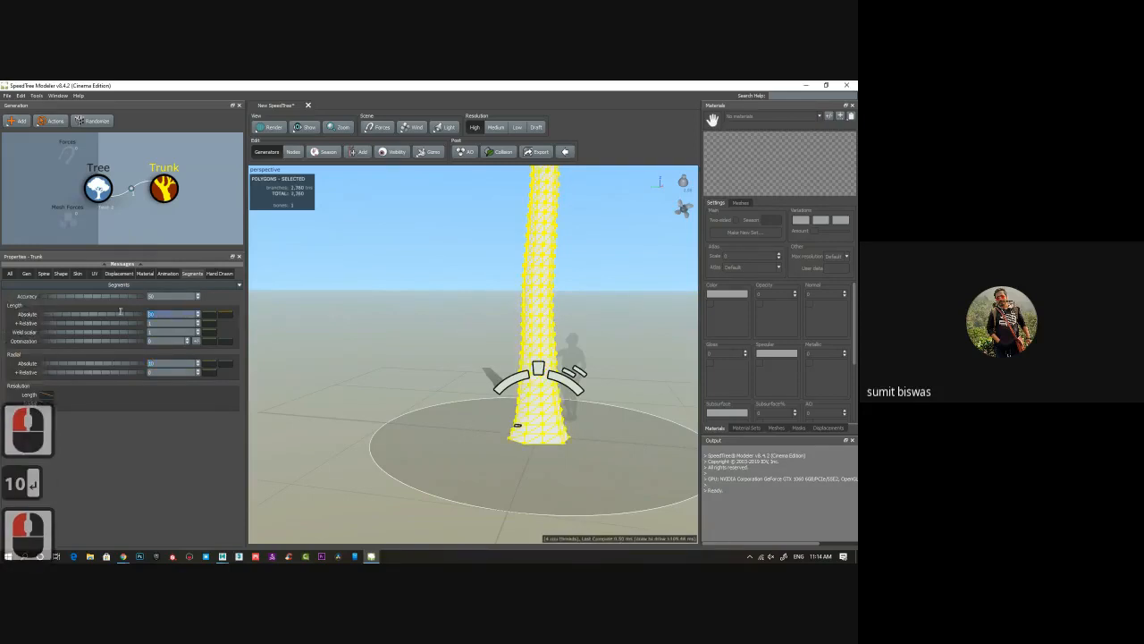
Set the trunk's absolute length segments to 20 and reselect the trunk to show its wireframe.
click(101, 312)
text(20)
key(Return)
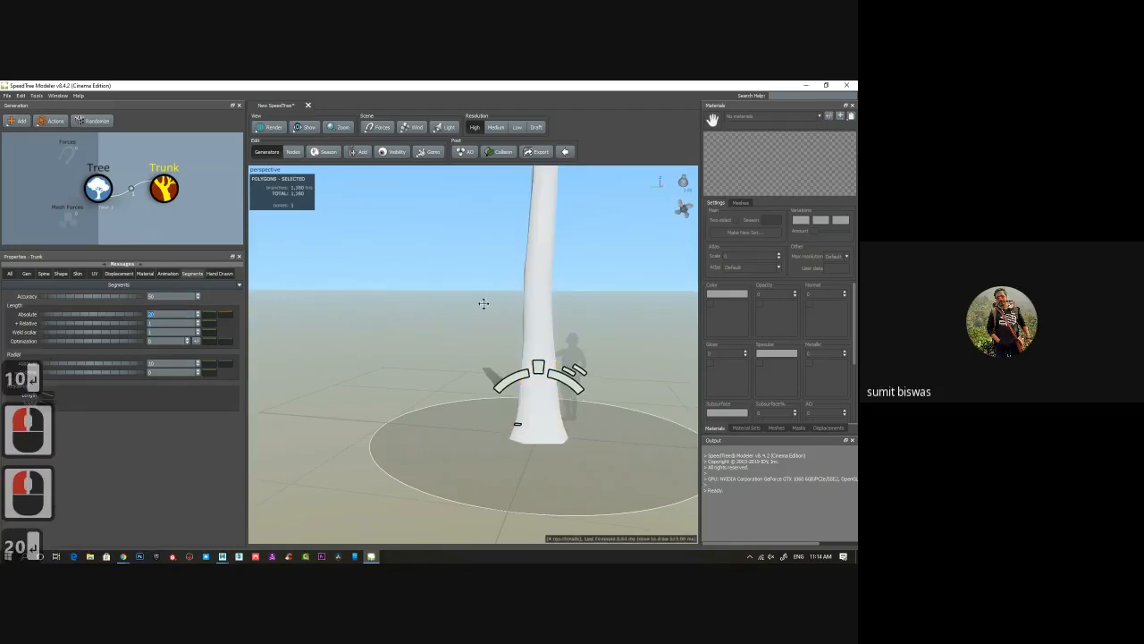
click(537, 294)
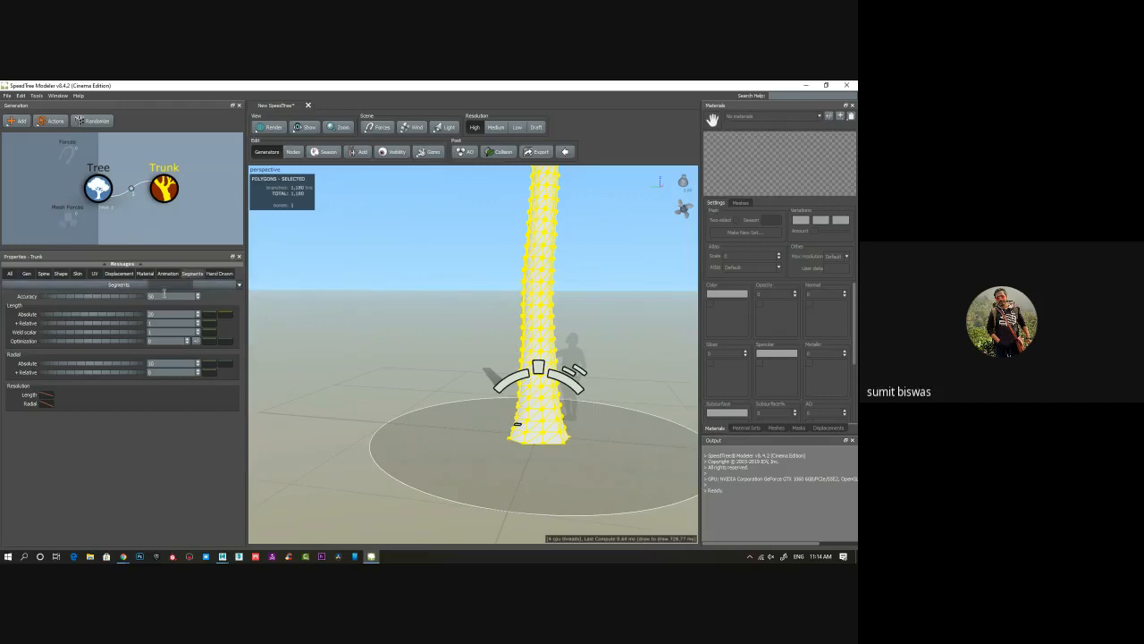
Increase the trunk's absolute generation number to 3 in its generation properties.
click(27, 273)
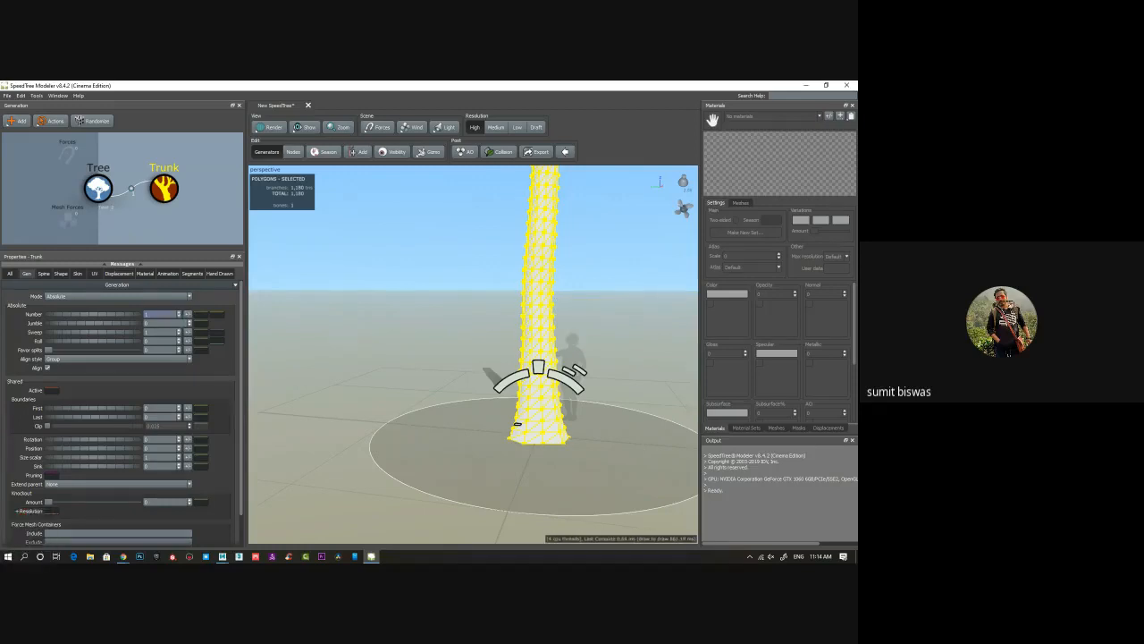
click(178, 312)
drag(518, 414, 434, 373)
scroll(440, 368, up, 3)
scroll(444, 364, down, 11)
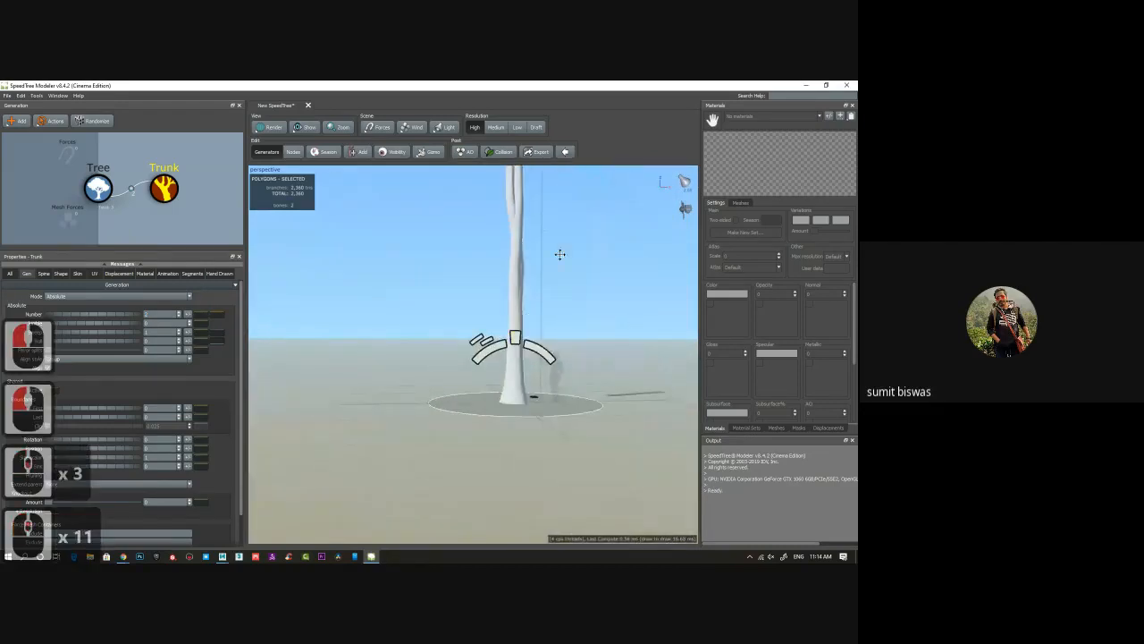
middle_drag(560, 254, 543, 309)
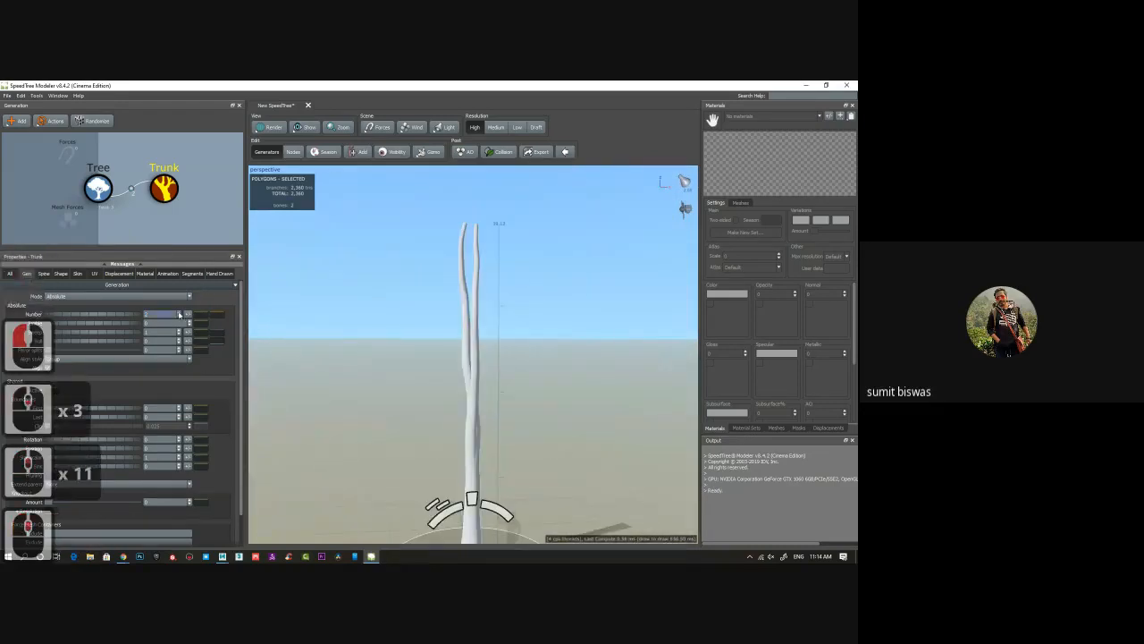
click(179, 316)
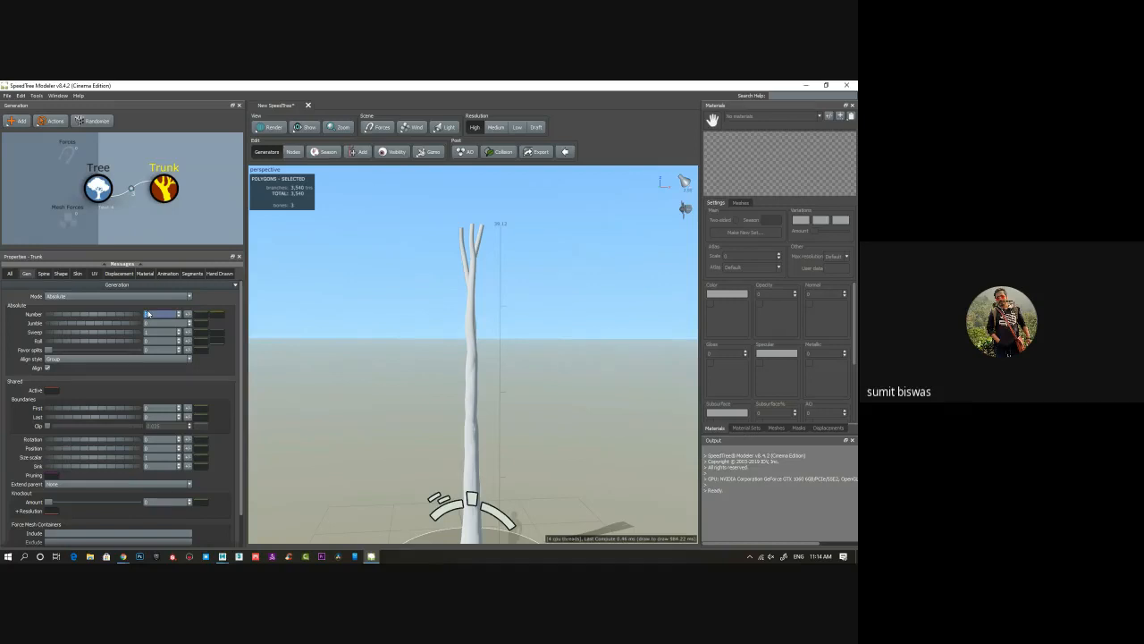
Splay and bend the three trunks with the viewport handles, using a start angle of about 0.577 and a gravity of about 0.117.
middle_drag(566, 426, 560, 388)
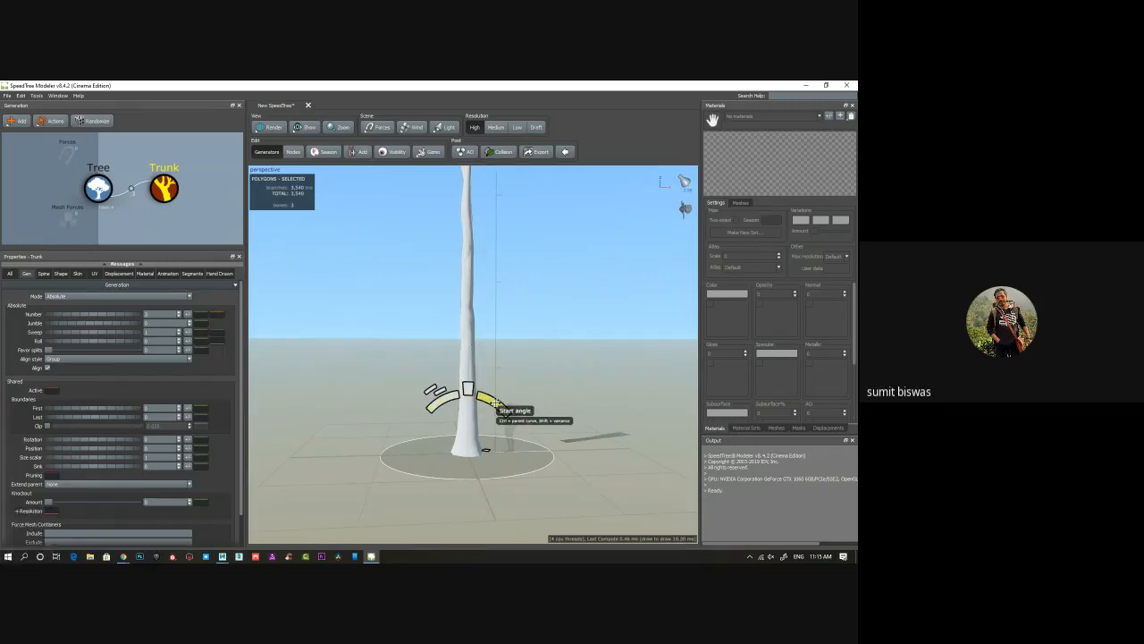
drag(494, 401, 469, 398)
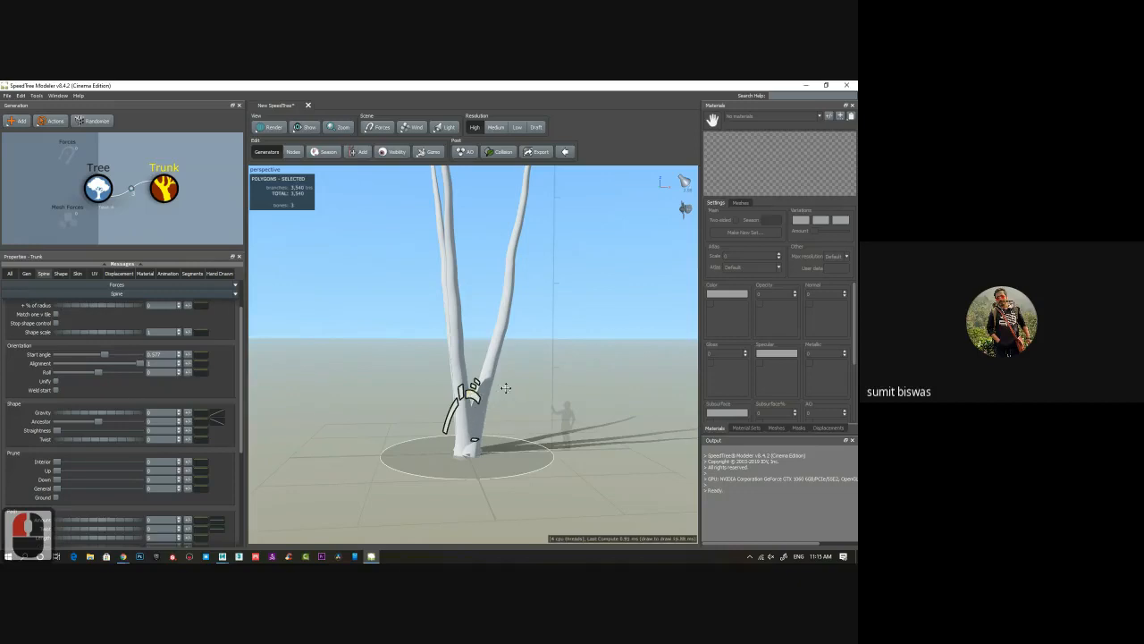
drag(537, 396, 470, 440)
click(462, 391)
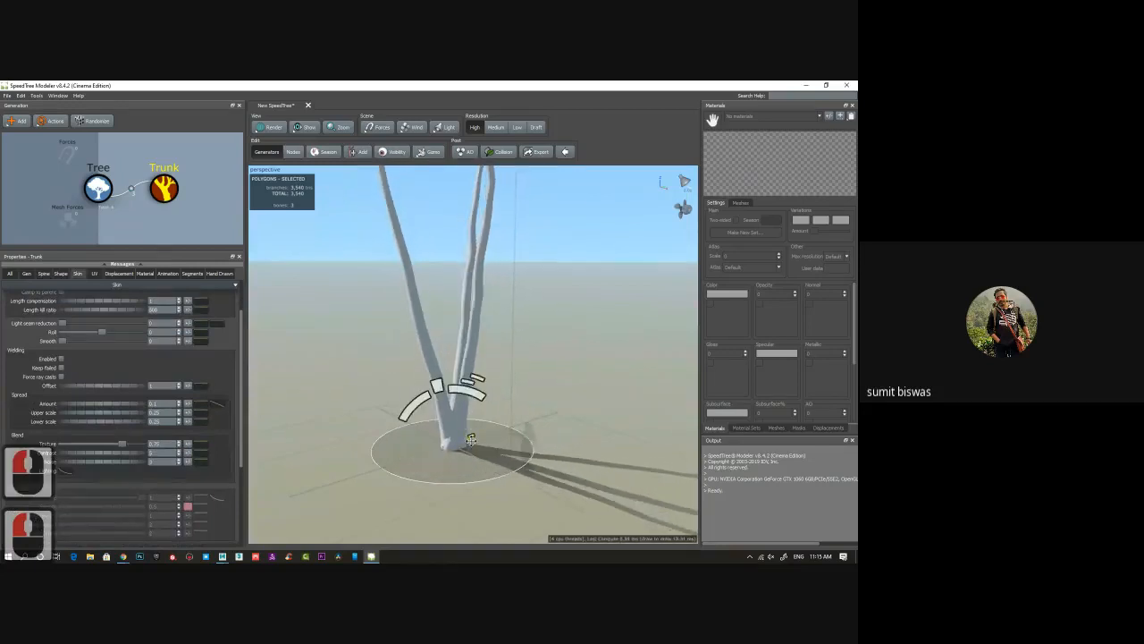
drag(465, 384, 465, 356)
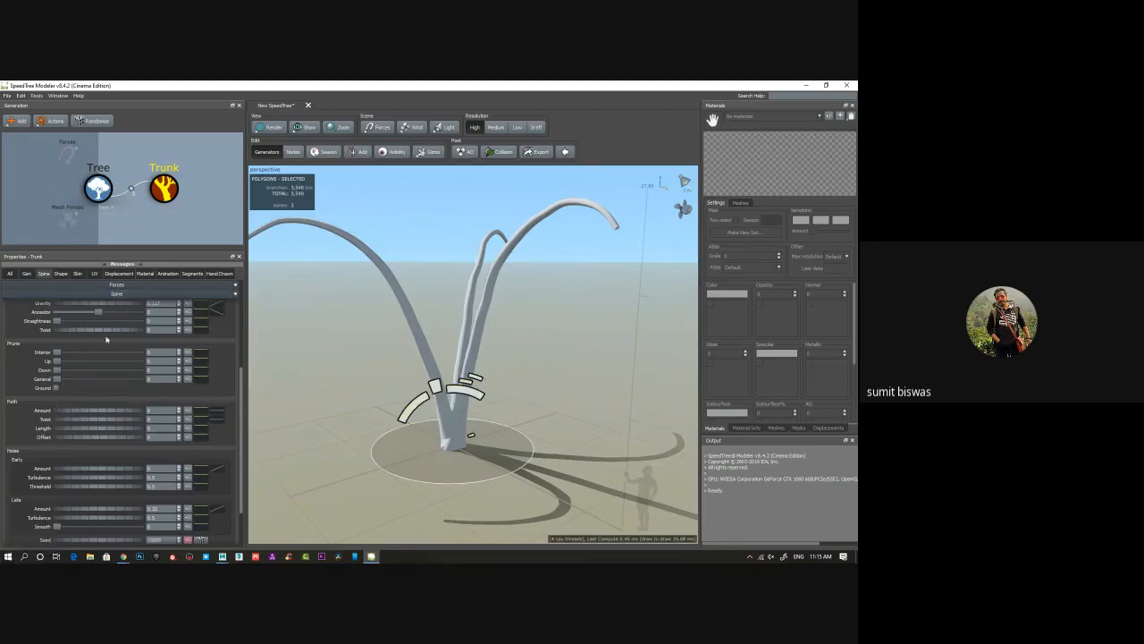
Try a gravity of 0.5 in the trunk's spine properties and undo the change.
scroll(120, 405, up, 7)
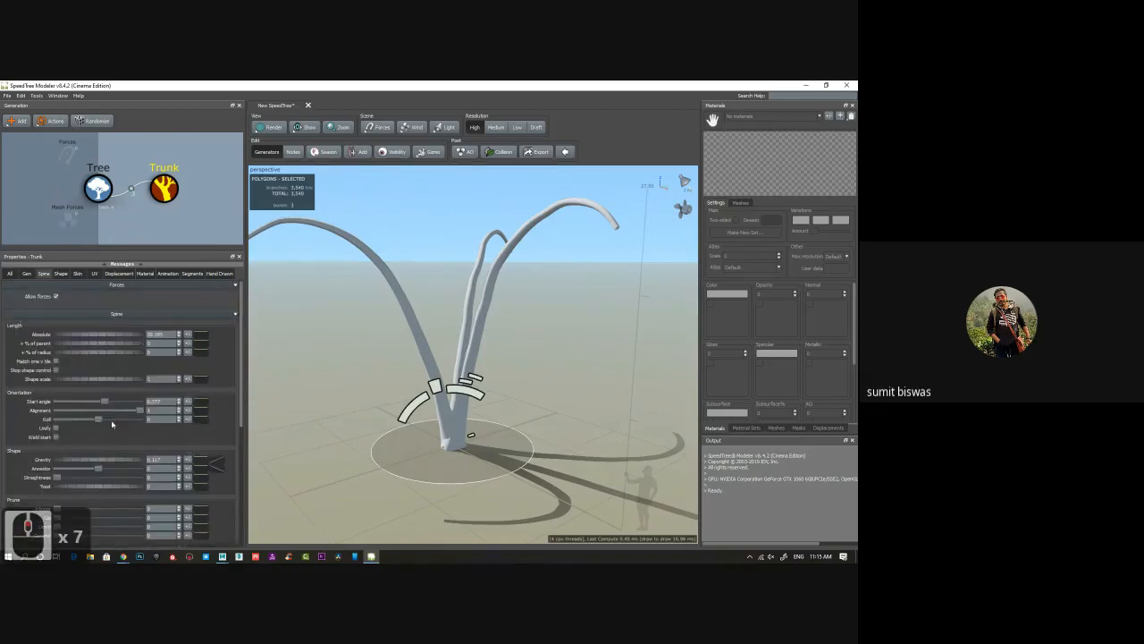
scroll(71, 435, down, 1)
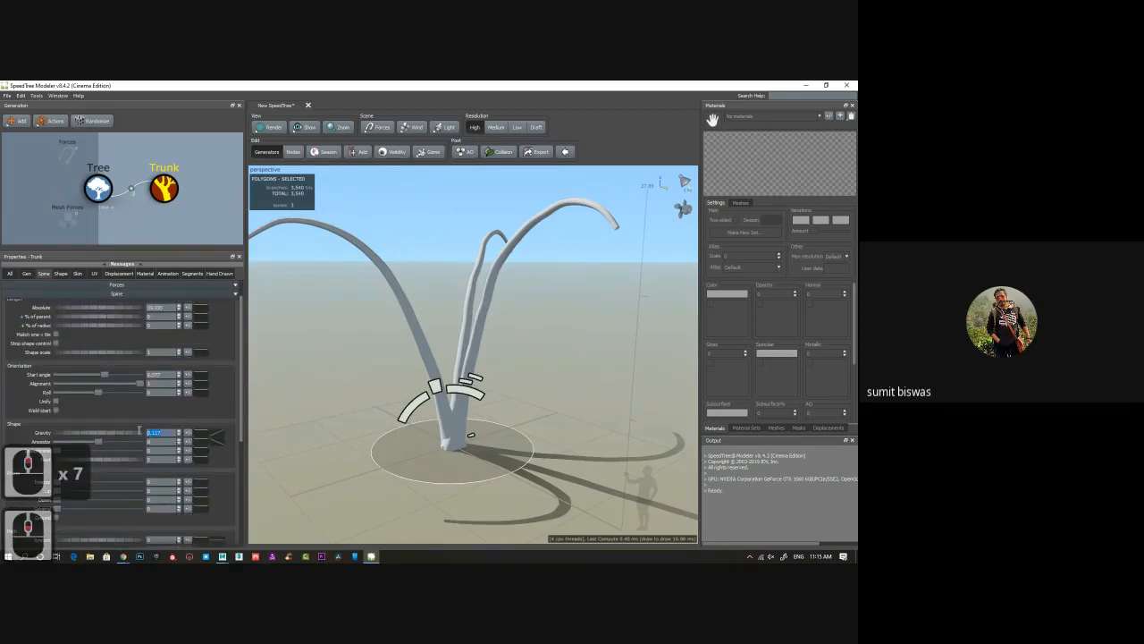
click(140, 431)
click(188, 431)
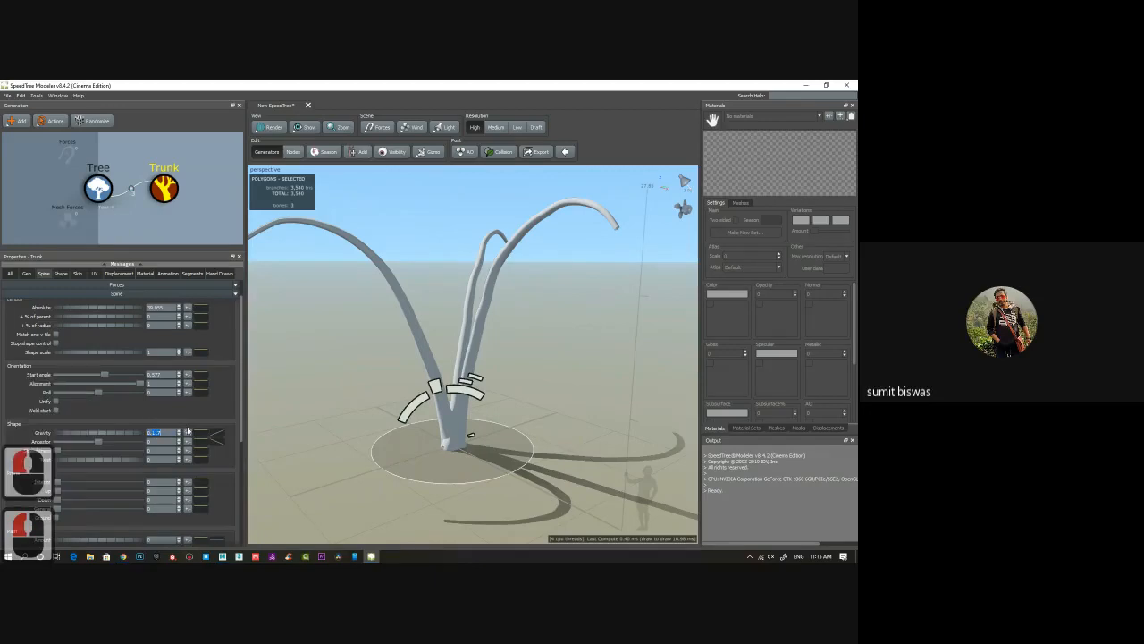
text(0.5)
key(Return)
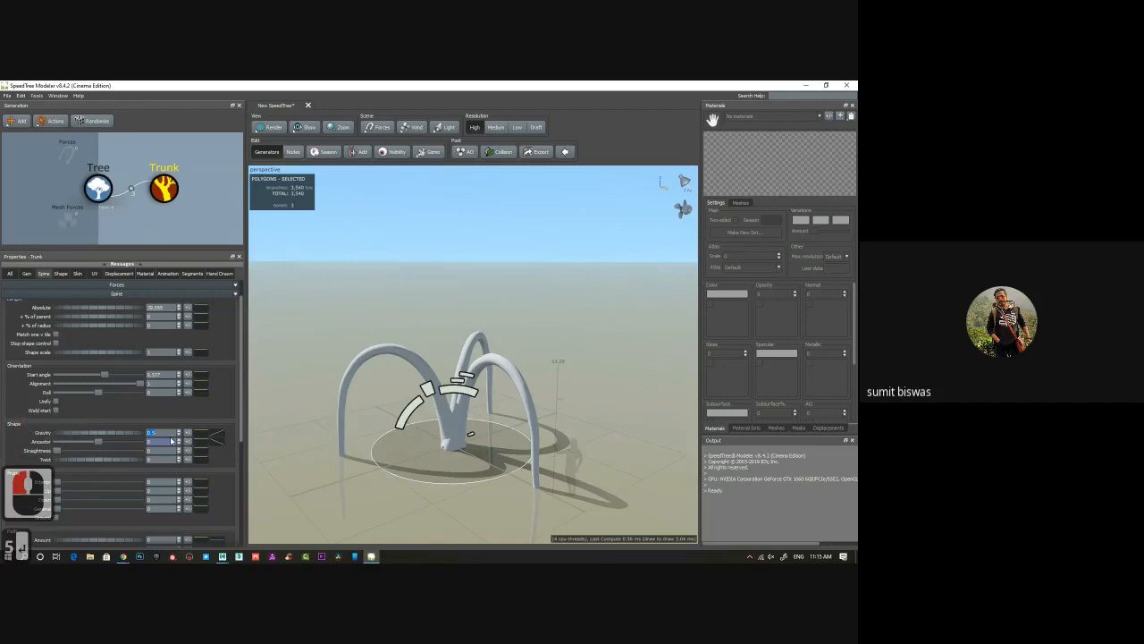
key(ctrl+z)
click(282, 377)
key(ctrl+z)
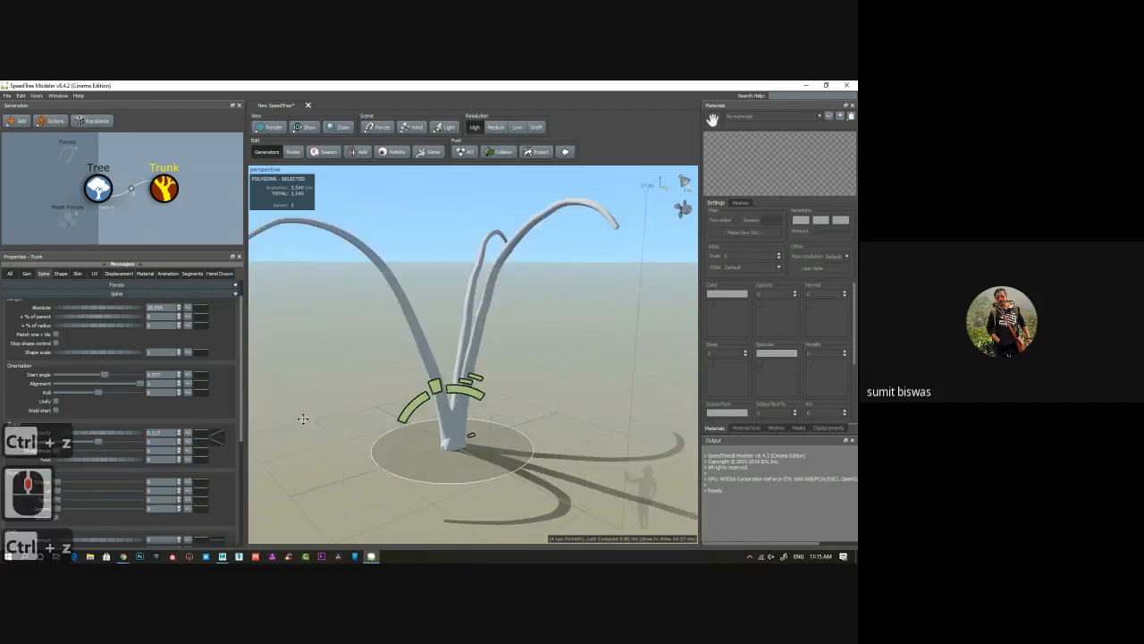
Raise the trunk's start angle slightly to about 0.597 and reshape its curve into a descending slope.
mouse_move(103, 375)
mouse_down()
mouse_move(93, 379)
mouse_move(121, 376)
mouse_move(105, 376)
mouse_up()
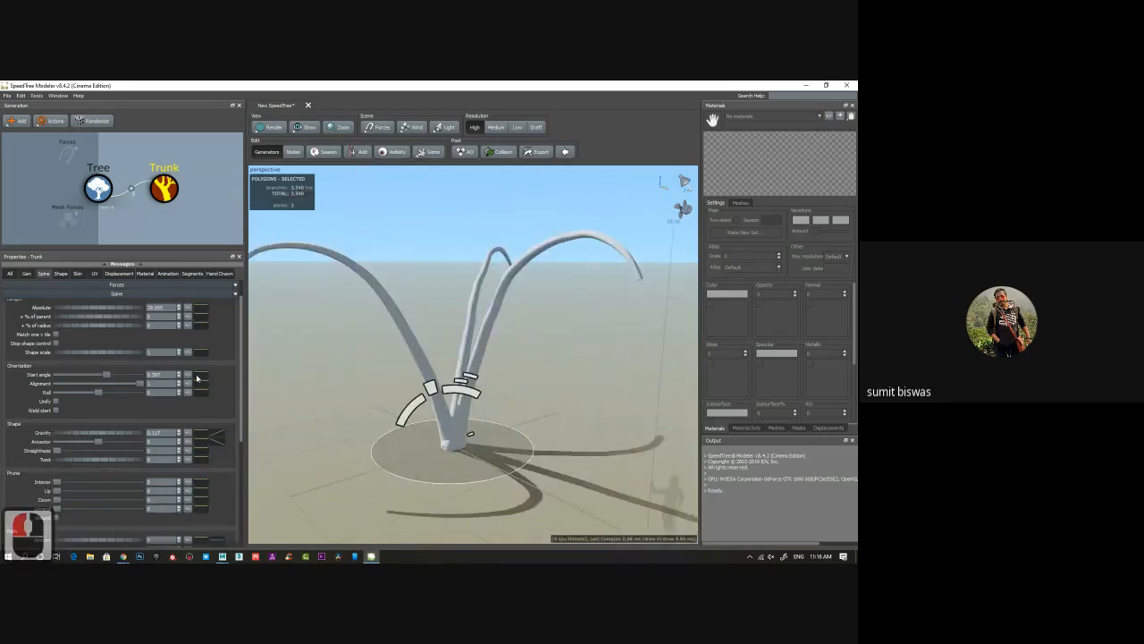
click(198, 378)
drag(232, 506, 233, 412)
drag(425, 410, 423, 496)
drag(531, 298, 483, 384)
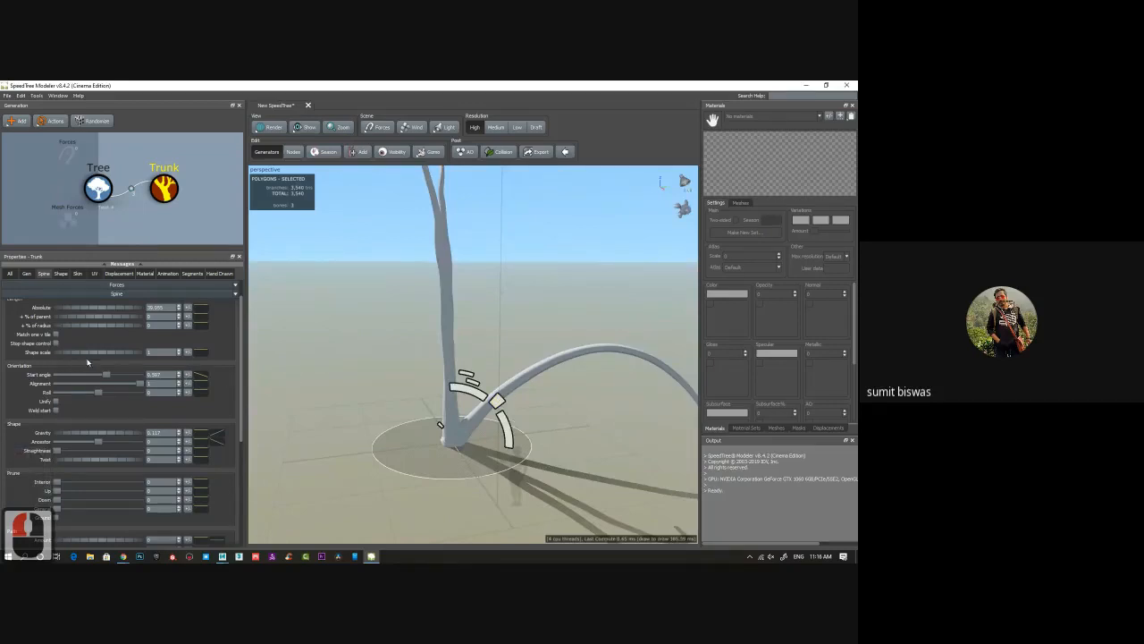
Adjust the trunk's spine shape scale and increase its length as a percentage of the parent.
drag(95, 352, 58, 355)
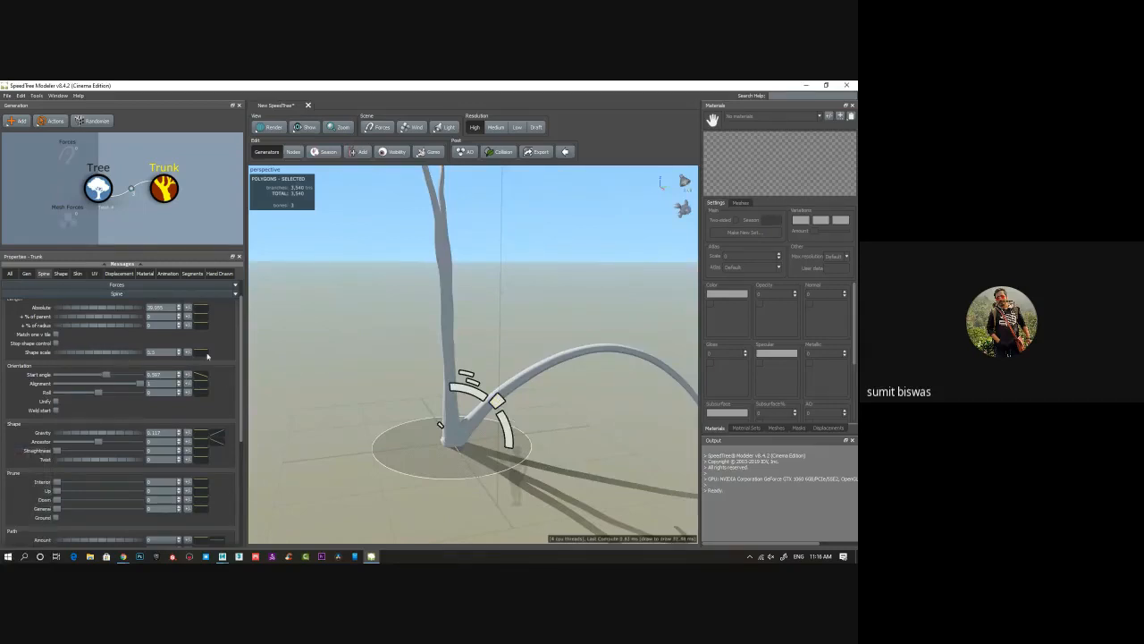
drag(374, 356, 398, 370)
drag(110, 352, 209, 359)
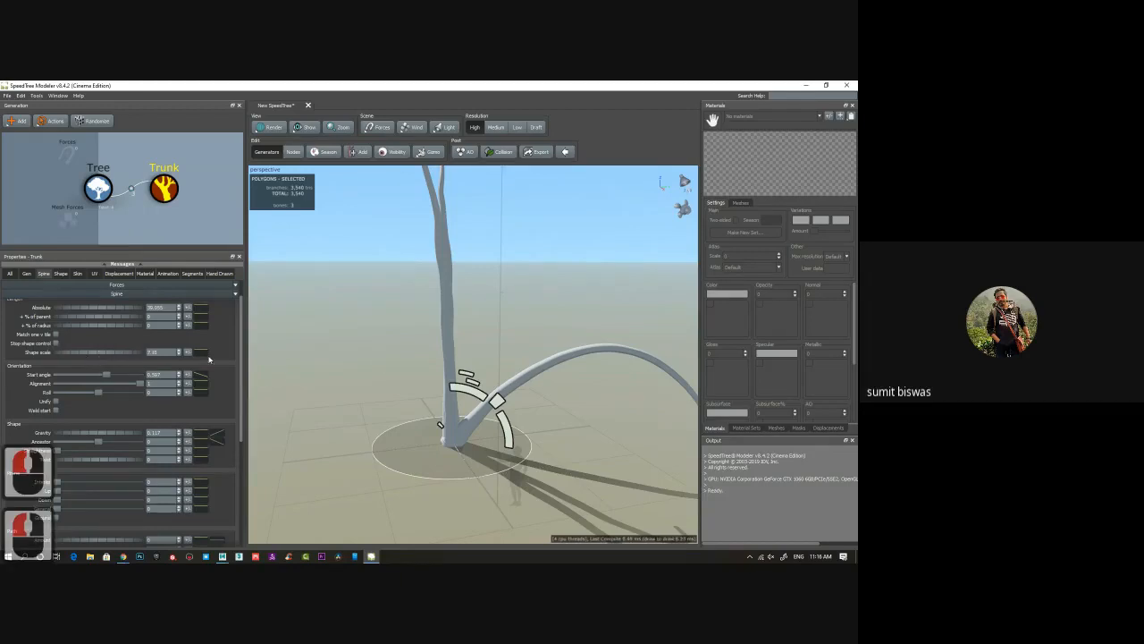
scroll(36, 354, up, 1)
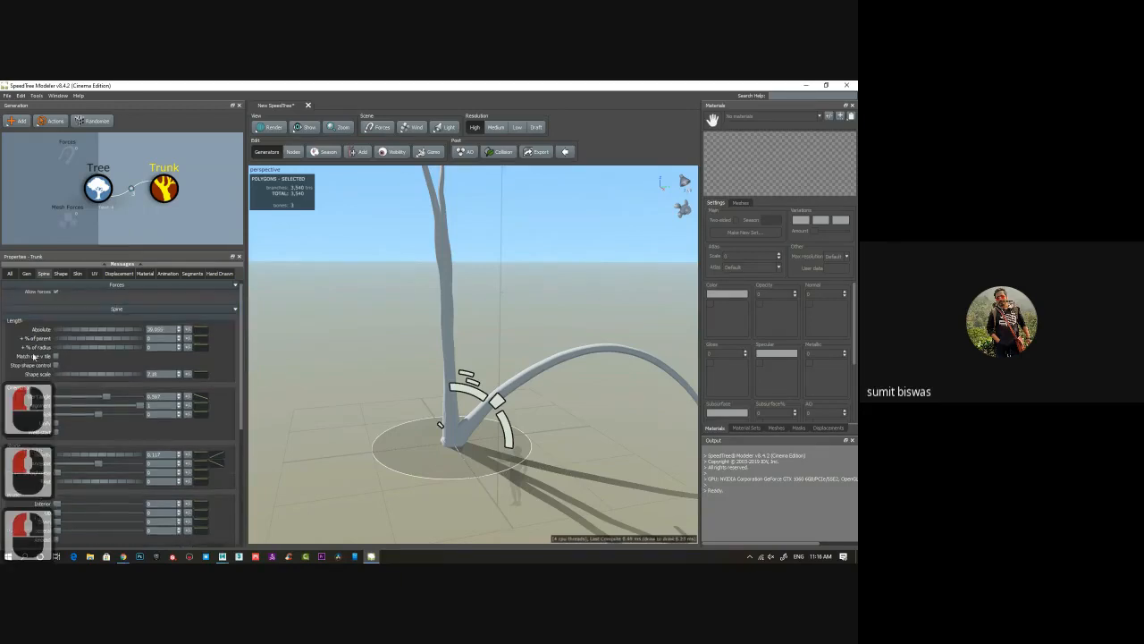
drag(98, 342, 399, 350)
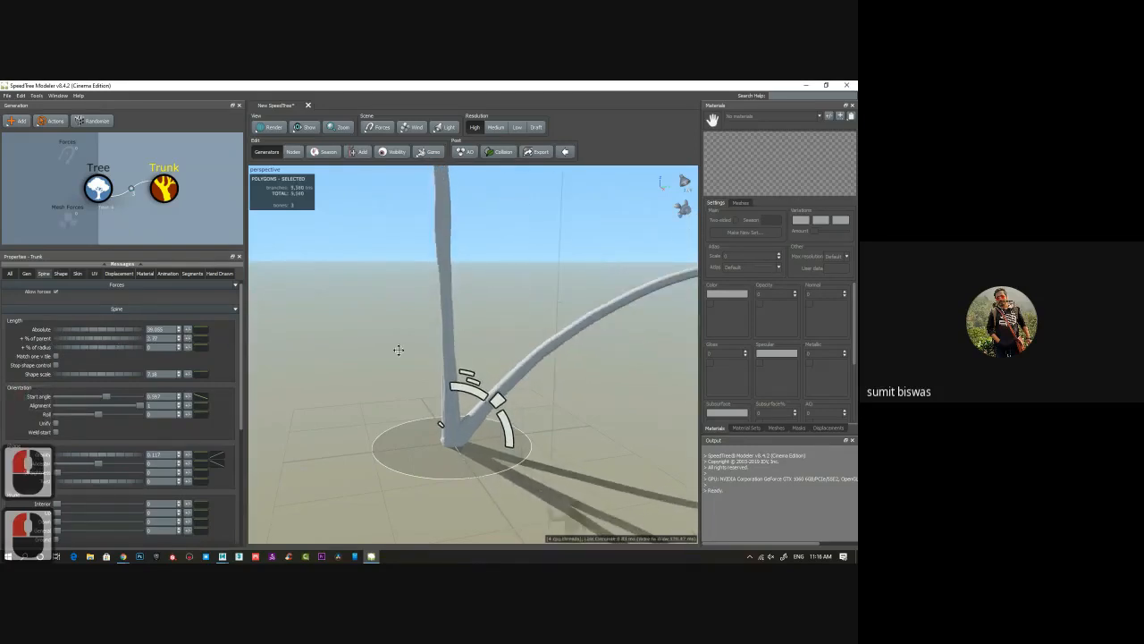
Try adding length as a percentage of radius, and set the trunk's percentages of parent and radius to 0.
mouse_move(116, 347)
mouse_down()
mouse_move(487, 346)
mouse_move(120, 342)
mouse_up()
double_click(164, 347)
text(1)
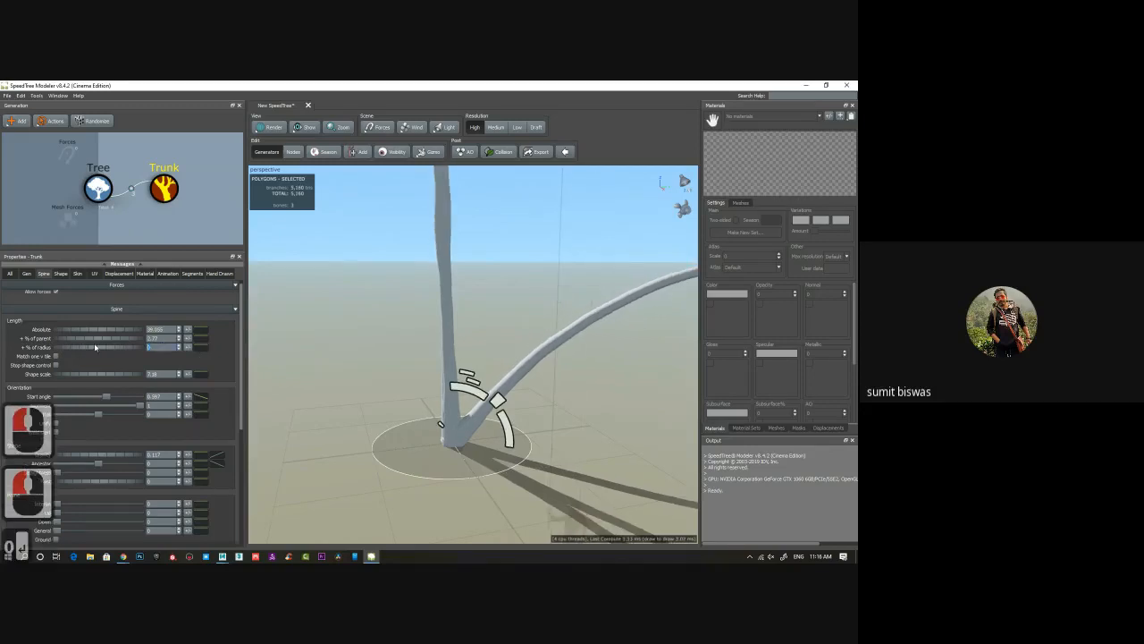
text(0)
key(Return)
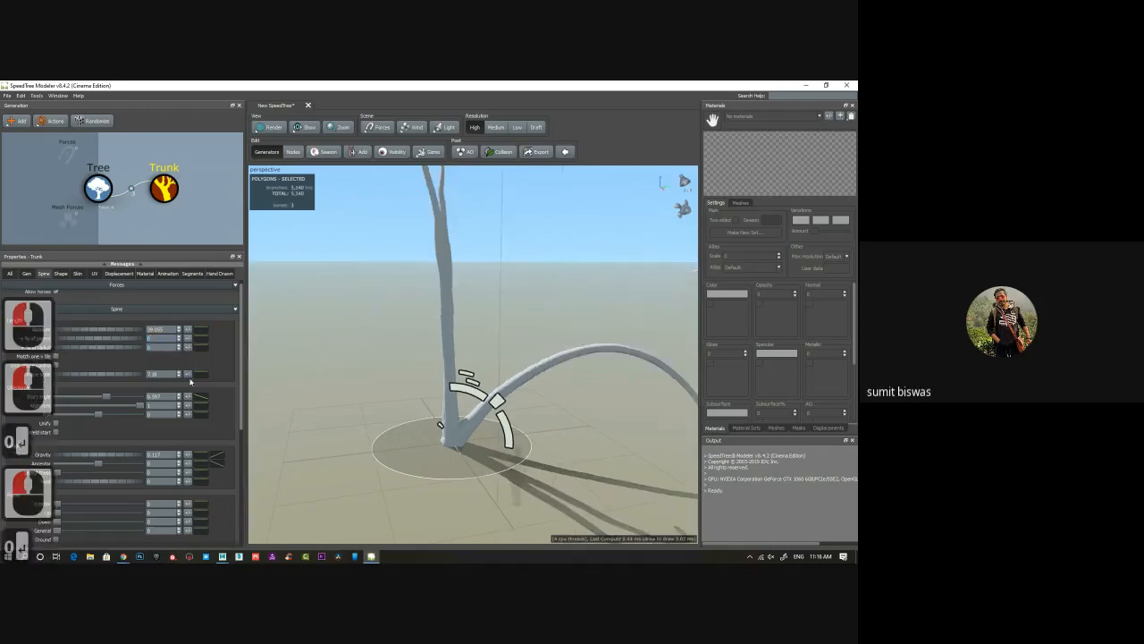
Review the trunk's prune, path and noise settings and look at the trunks from the opposite side.
scroll(208, 412, down, 3)
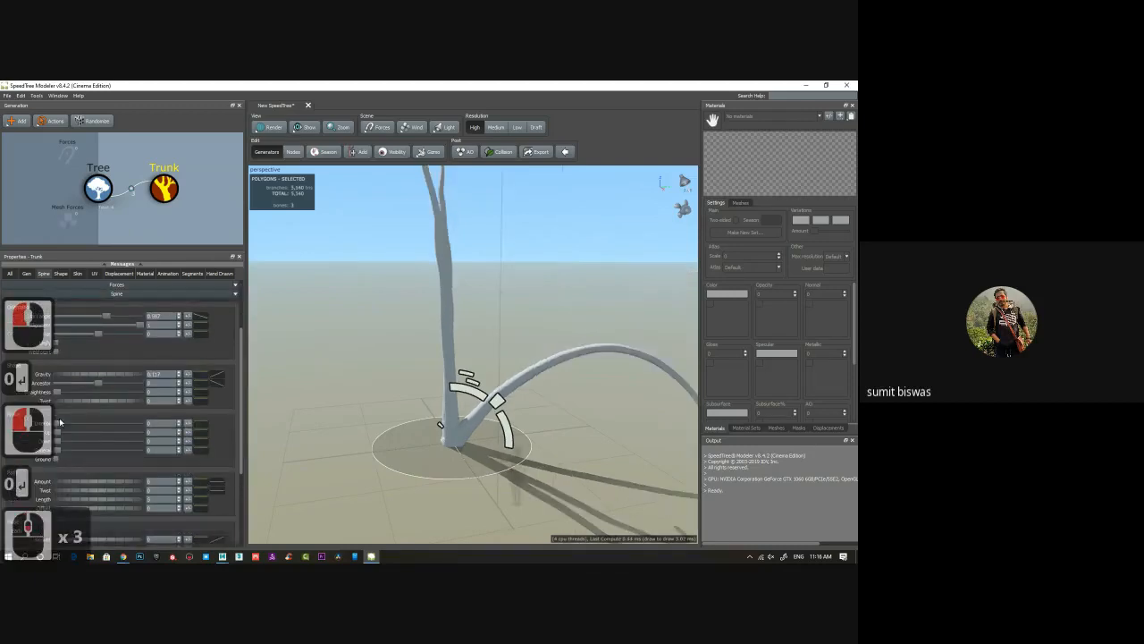
mouse_move(58, 423)
mouse_down()
mouse_move(71, 423)
mouse_move(56, 423)
mouse_up()
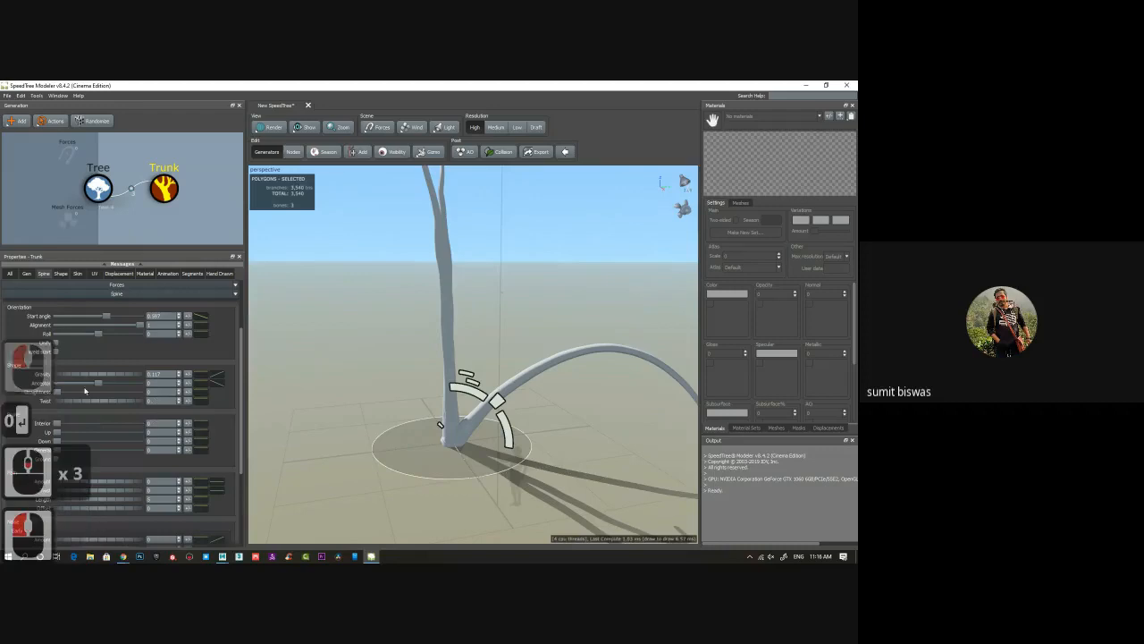
drag(455, 332, 402, 315)
click(451, 236)
drag(652, 307, 465, 384)
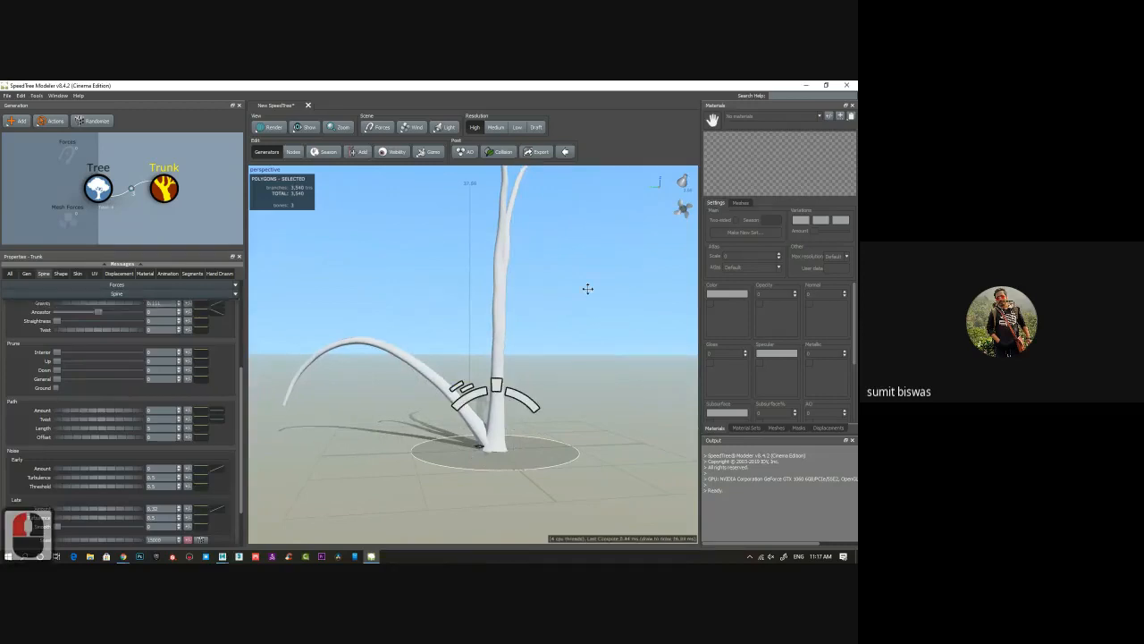
Switch to node editing, select the single arched trunk and show all of its node properties.
click(294, 153)
click(420, 368)
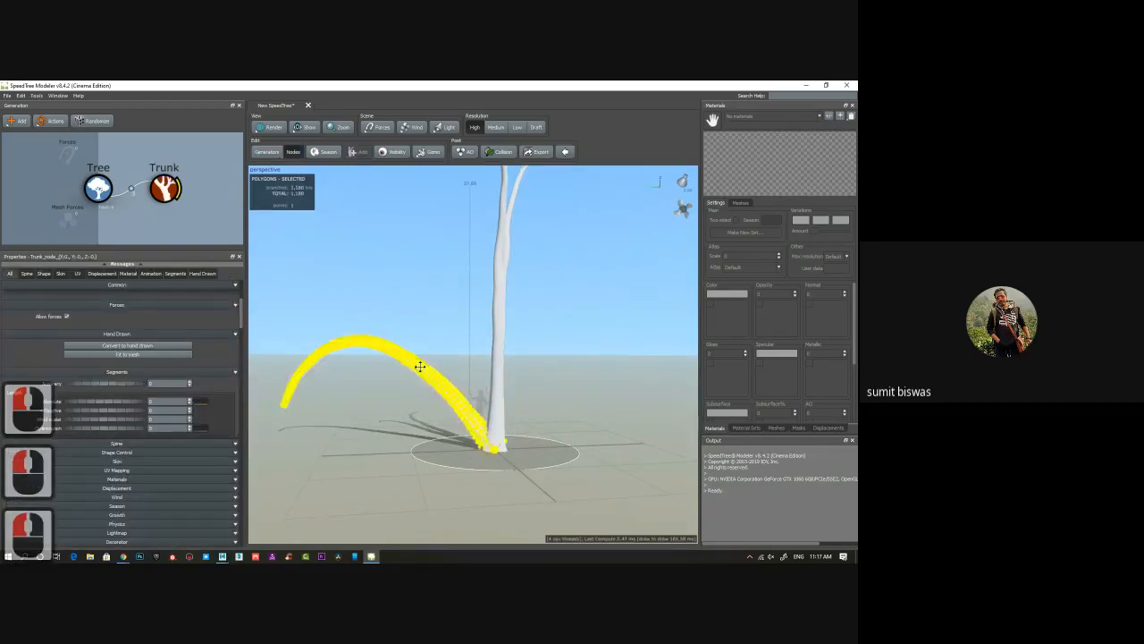
click(435, 377)
click(436, 379)
click(437, 378)
click(11, 275)
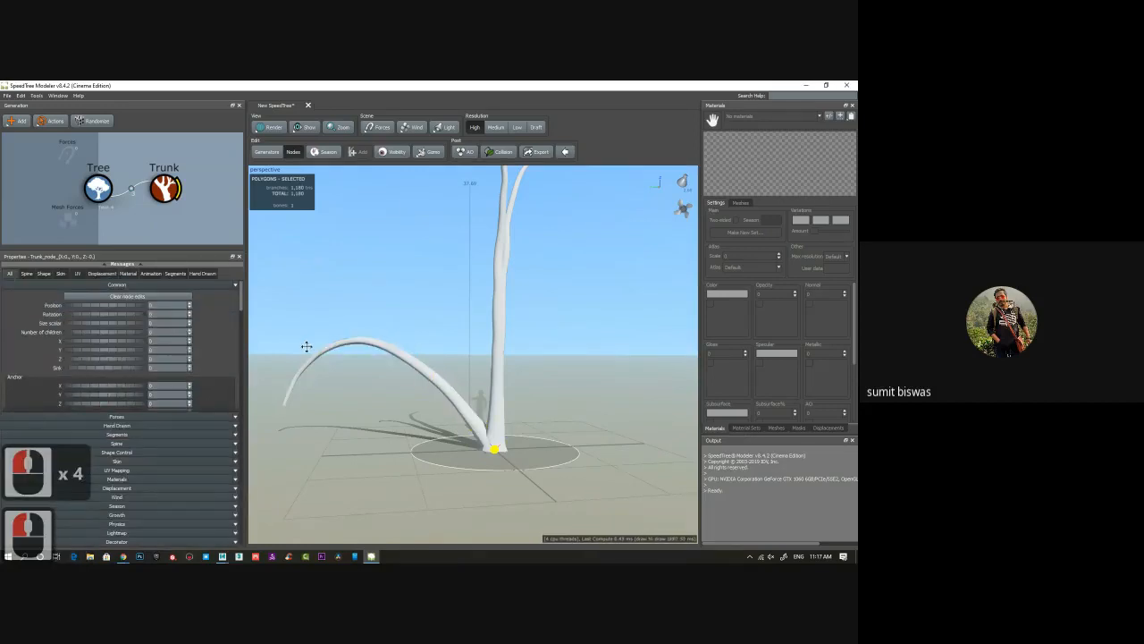
Examine the arched trunk node from its base to its curved tip in node editing.
click(496, 449)
drag(463, 411, 455, 403)
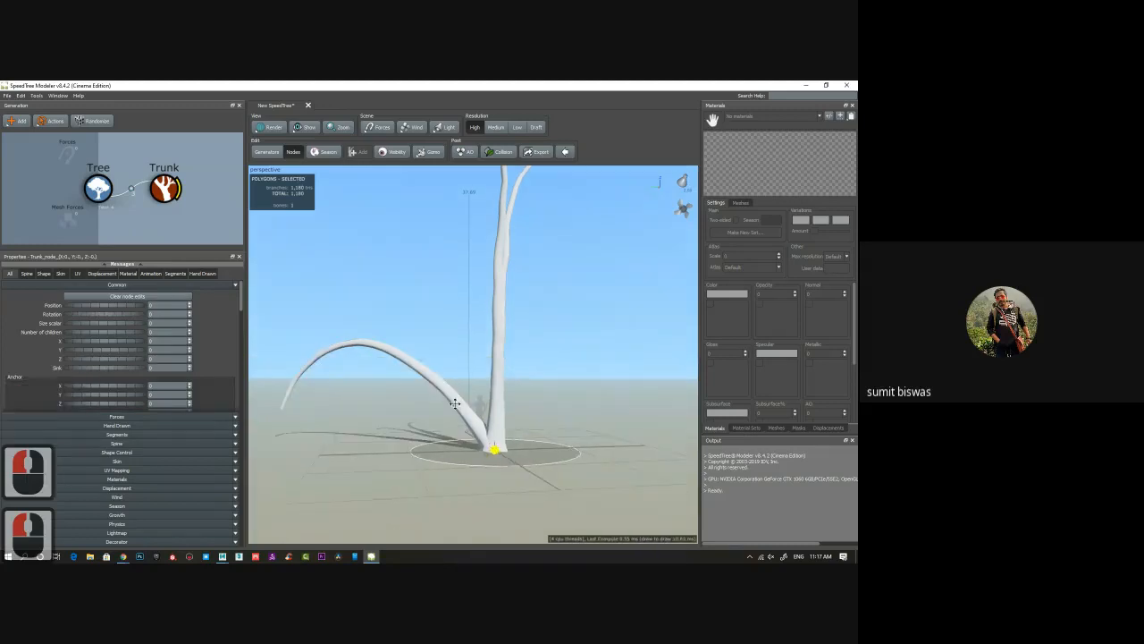
click(381, 349)
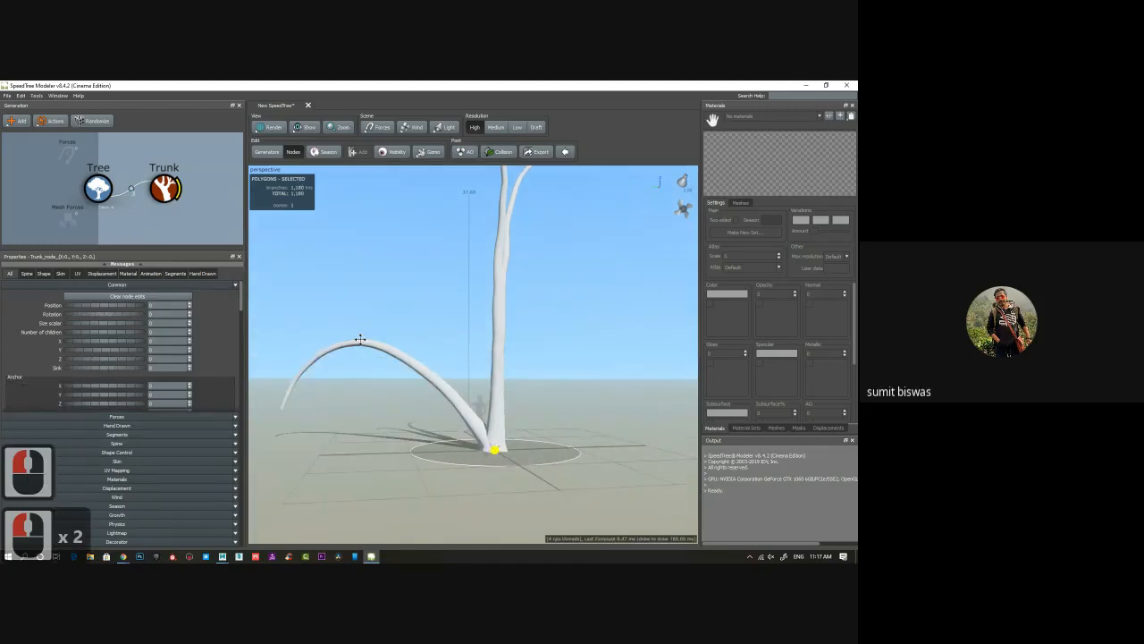
click(351, 340)
drag(351, 340, 460, 360)
click(393, 343)
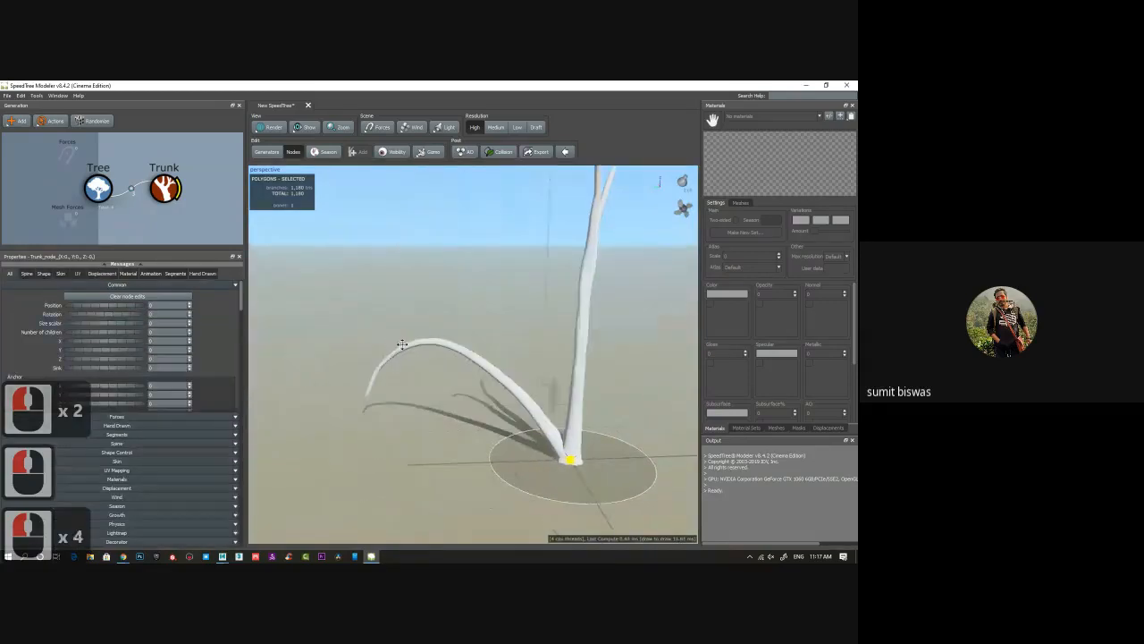
double_click(505, 380)
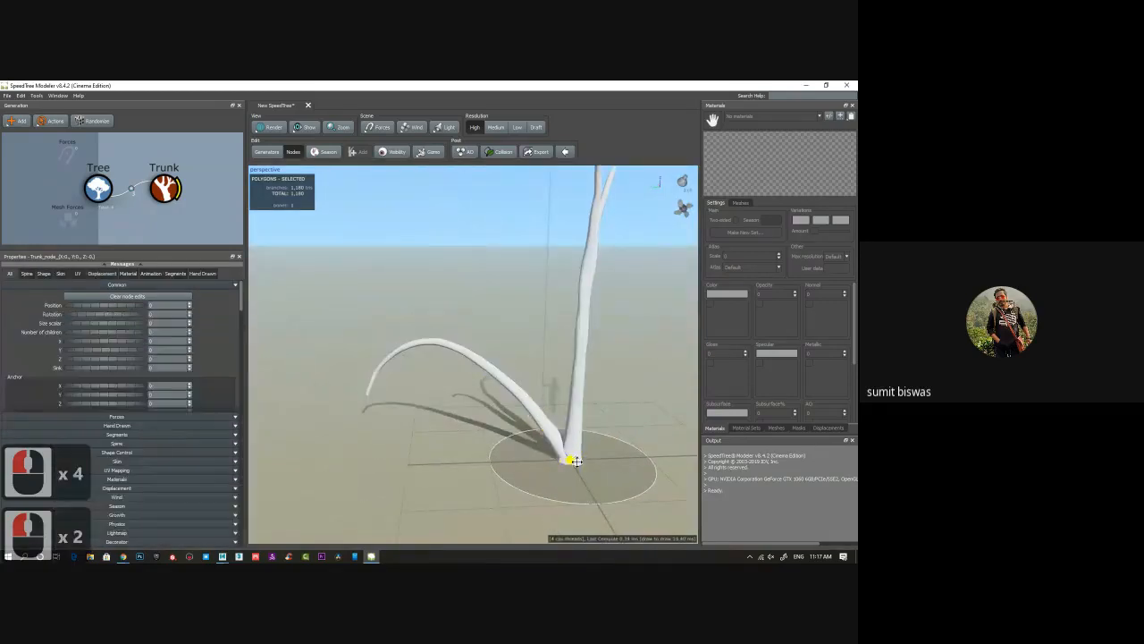
click(548, 435)
click(549, 425)
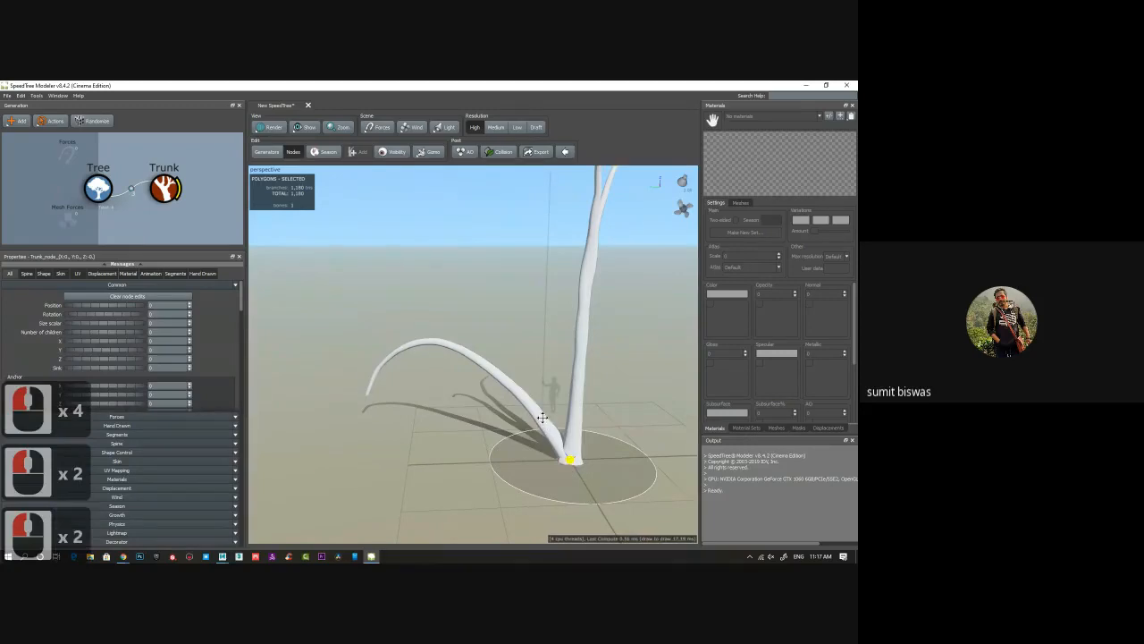
Return to generator editing and add a Big Branches generator to the trunk.
click(266, 151)
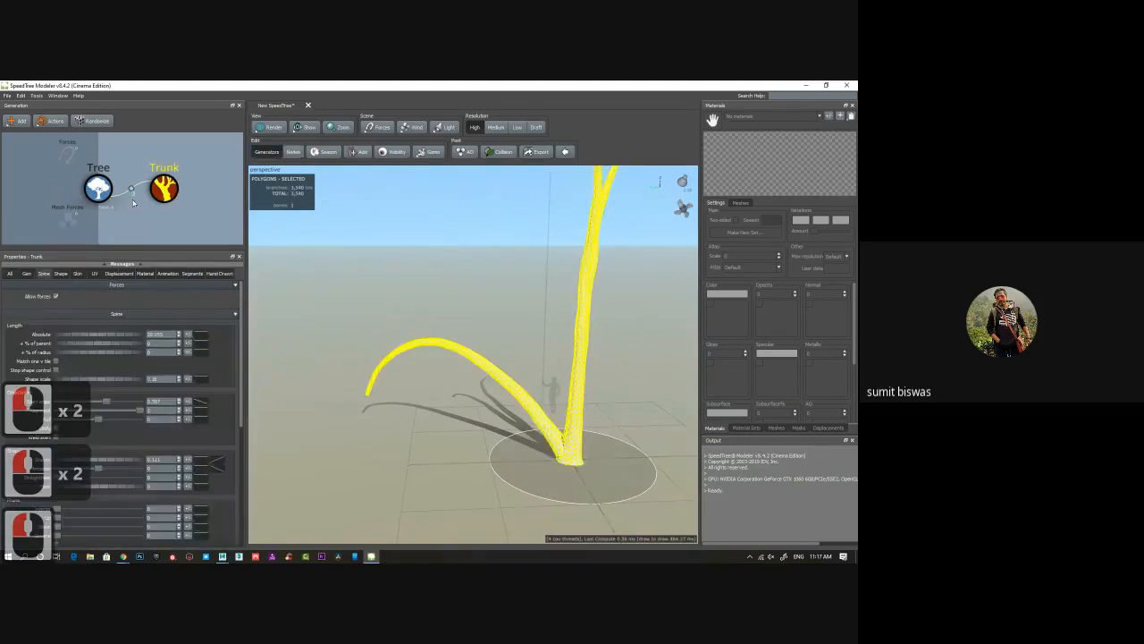
right_click(159, 195)
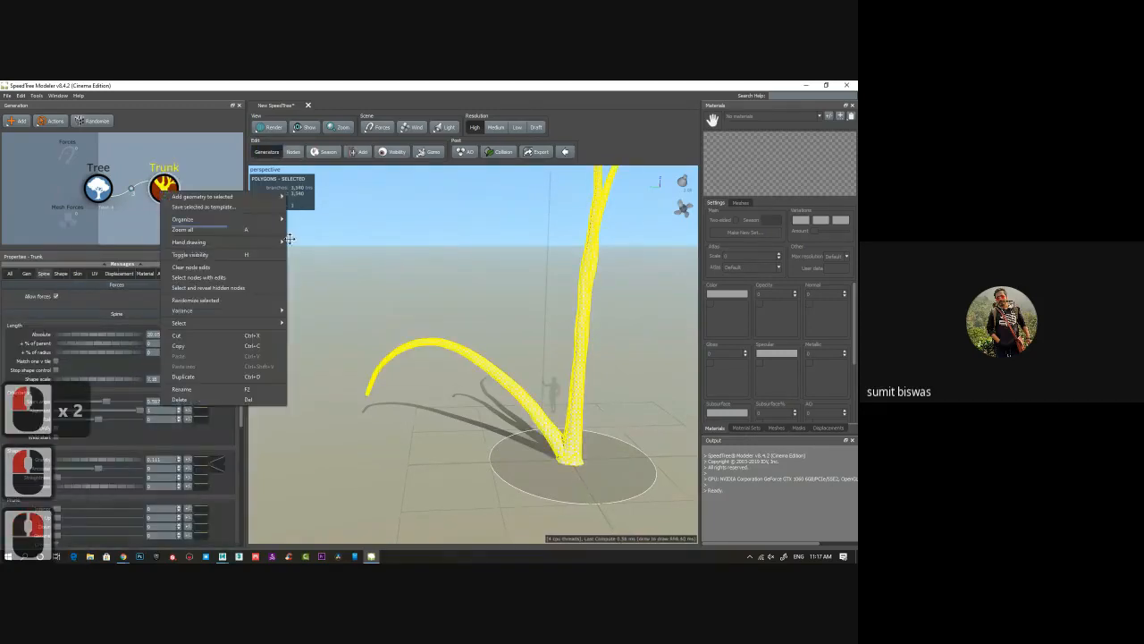
mouse_move(268, 196)
click(335, 230)
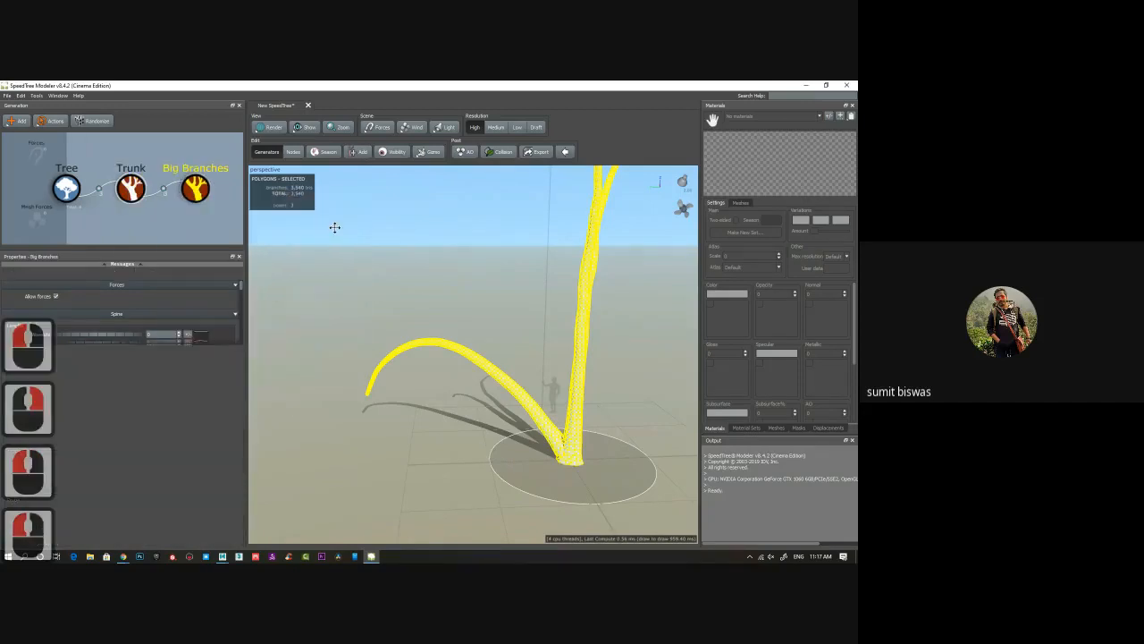
drag(353, 253, 388, 403)
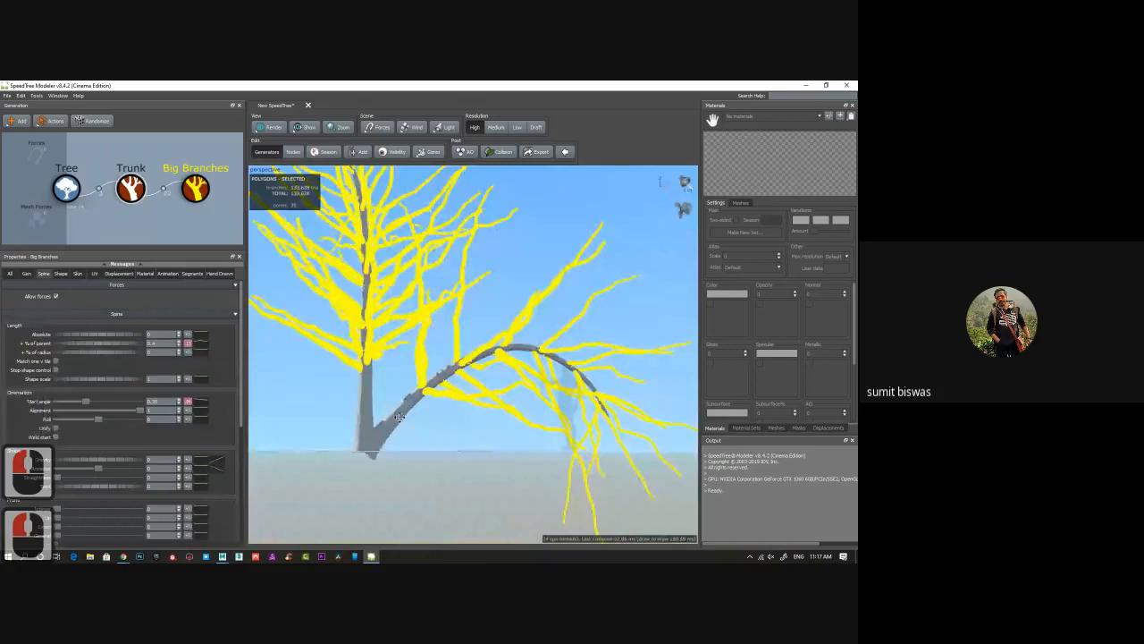
Select the trunk generator and set its start angle to 0.
double_click(400, 416)
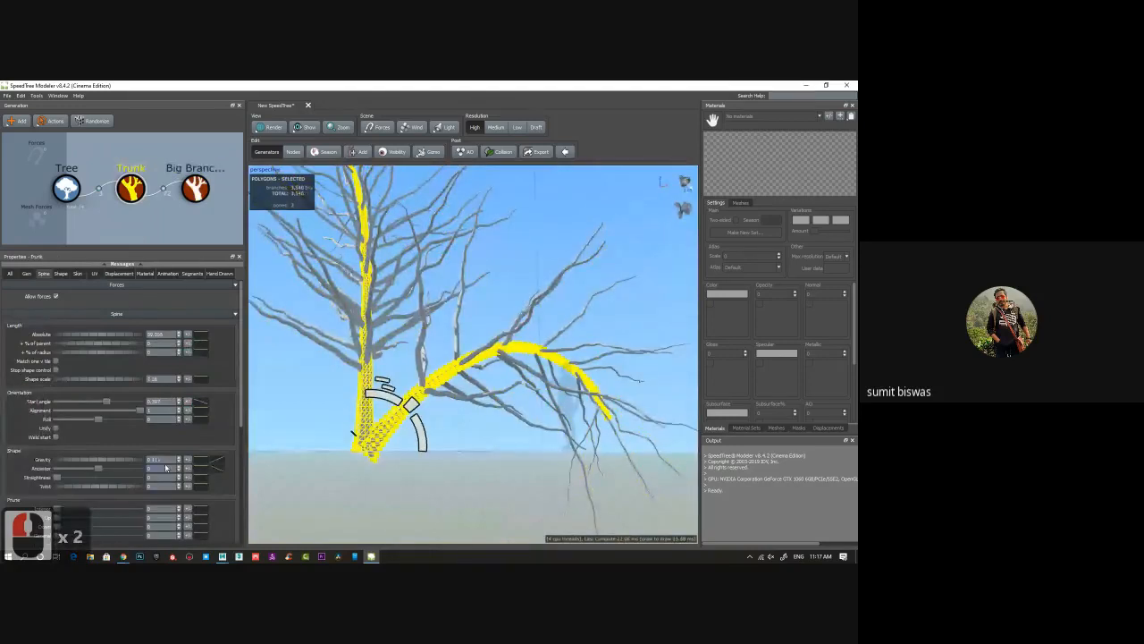
drag(163, 402, 57, 394)
text(0)
key(Return)
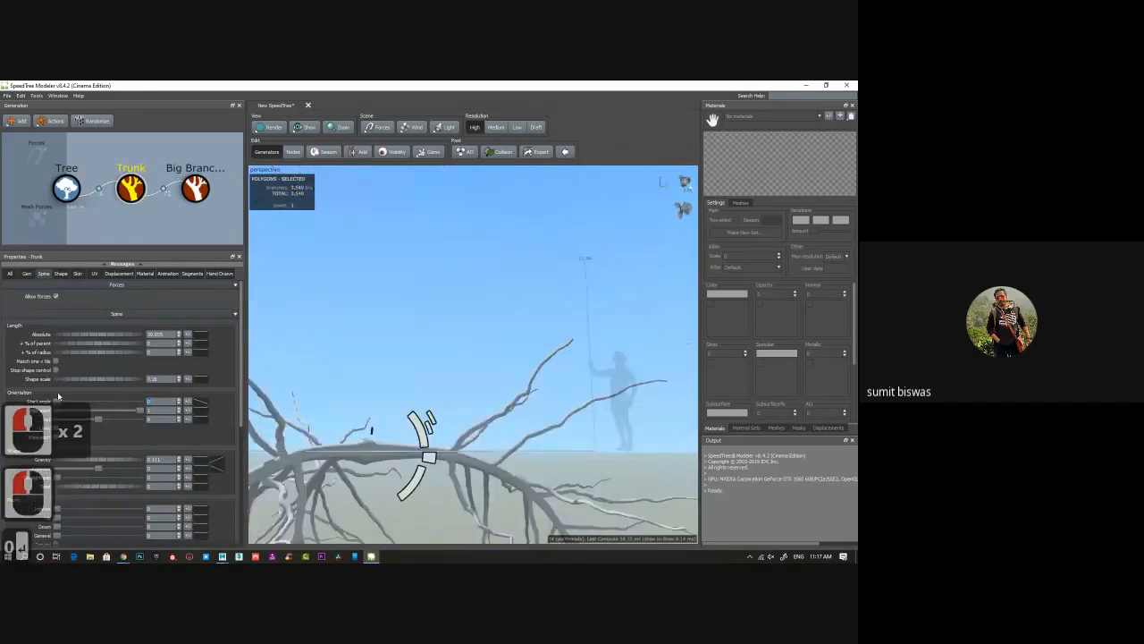
Try trunk gravity values of 0 and 1, and lower gravity to about -2.5 so the trunks curve upward.
drag(171, 459, 73, 456)
text(0)
key(Return)
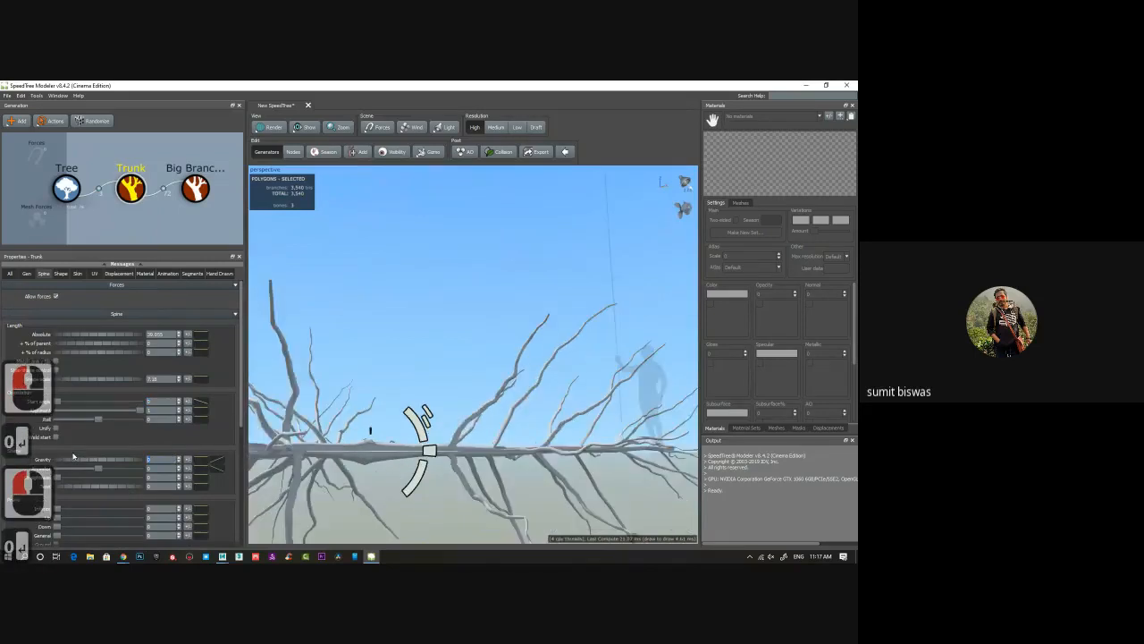
text(1)
key(Return)
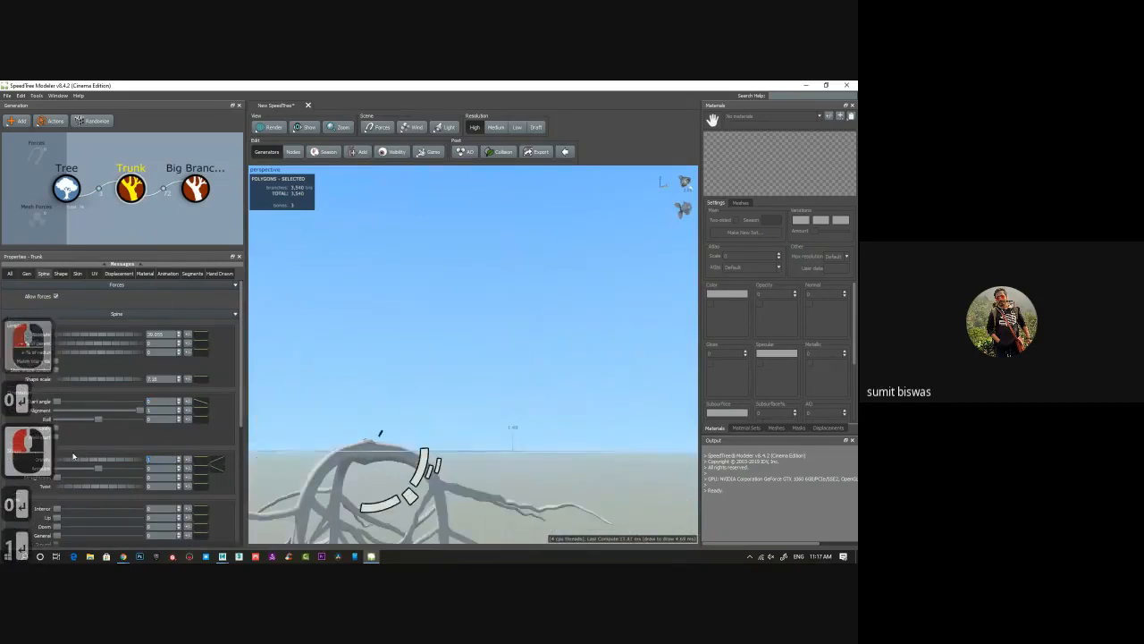
drag(81, 462, 24, 450)
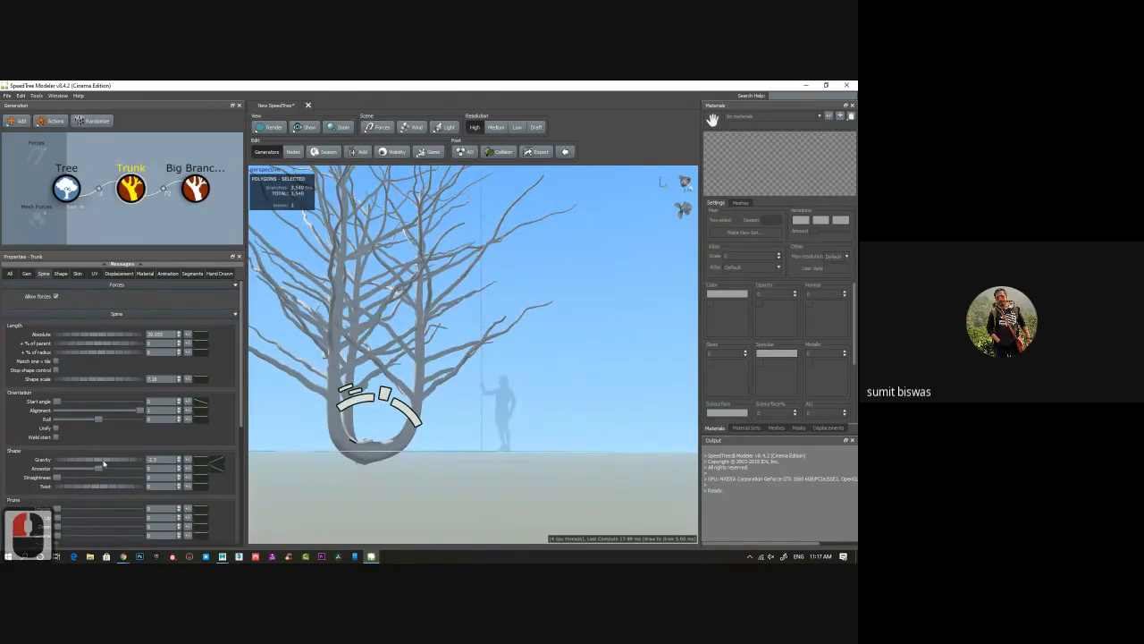
Reset the trunk's spine shape scale and keep its alignment at 1.
double_click(170, 378)
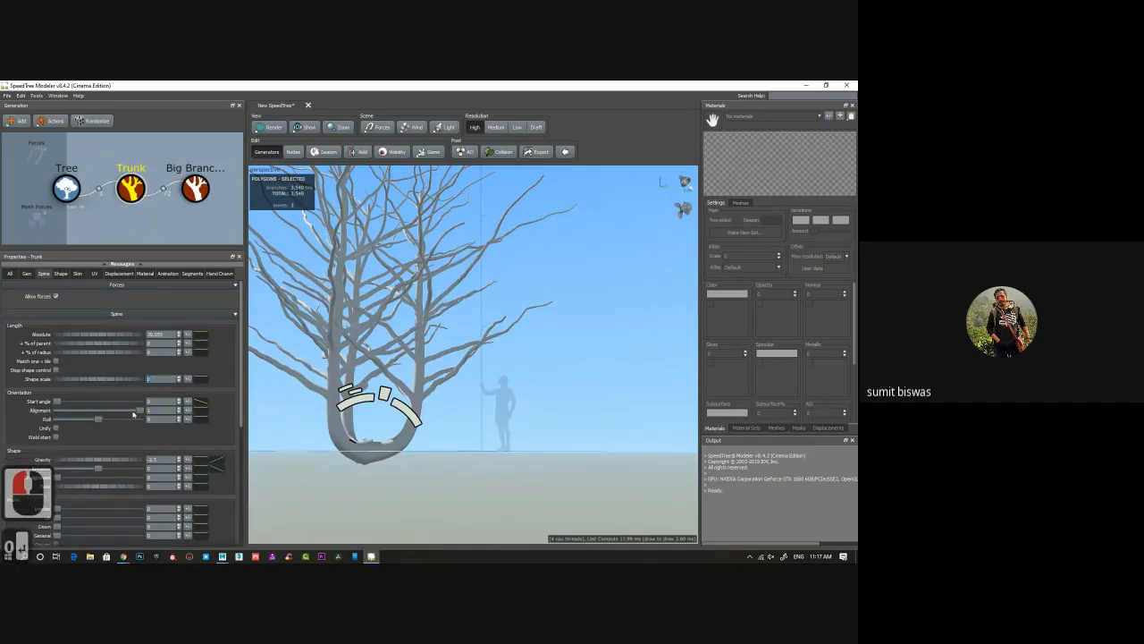
mouse_move(134, 412)
mouse_down()
mouse_move(126, 410)
mouse_move(145, 410)
mouse_up()
scroll(205, 481, down, 9)
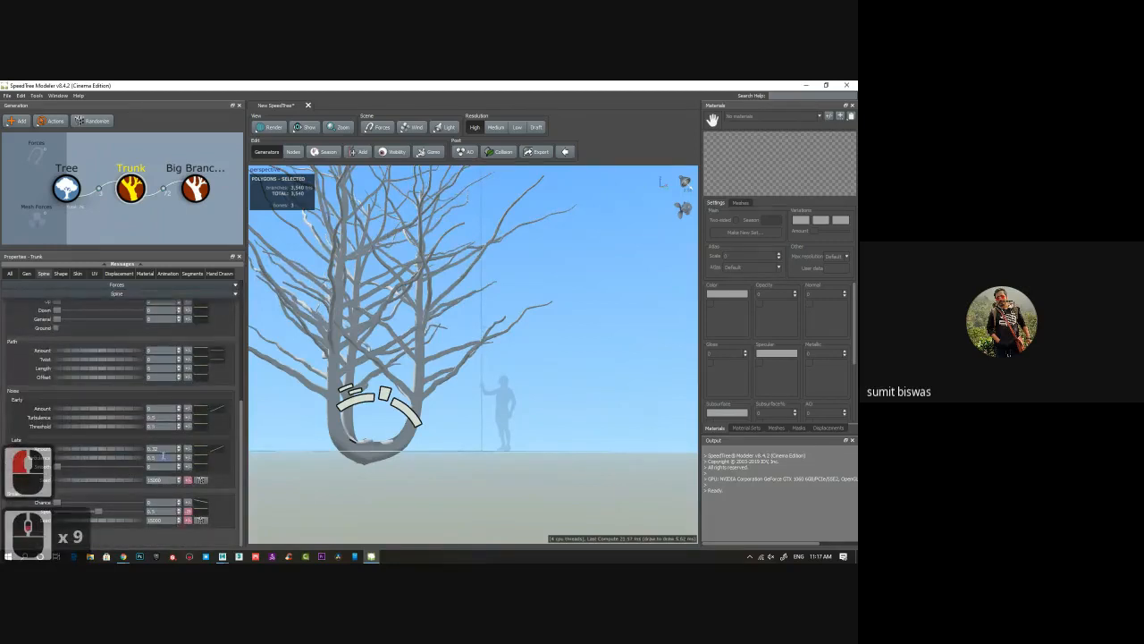
drag(280, 367, 458, 441)
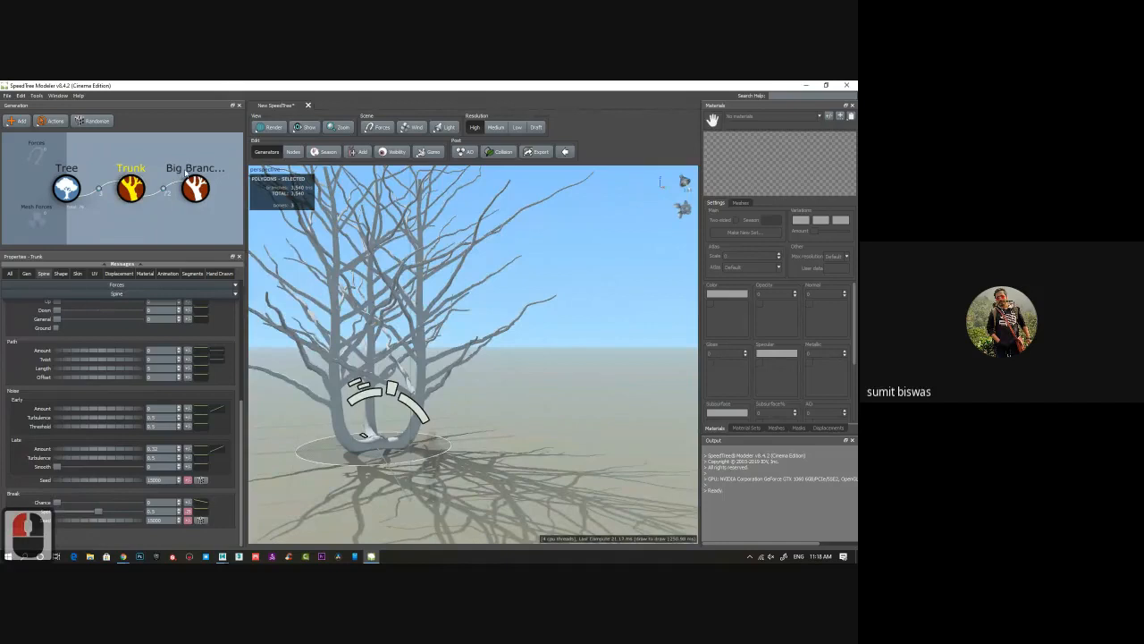
drag(410, 338, 457, 327)
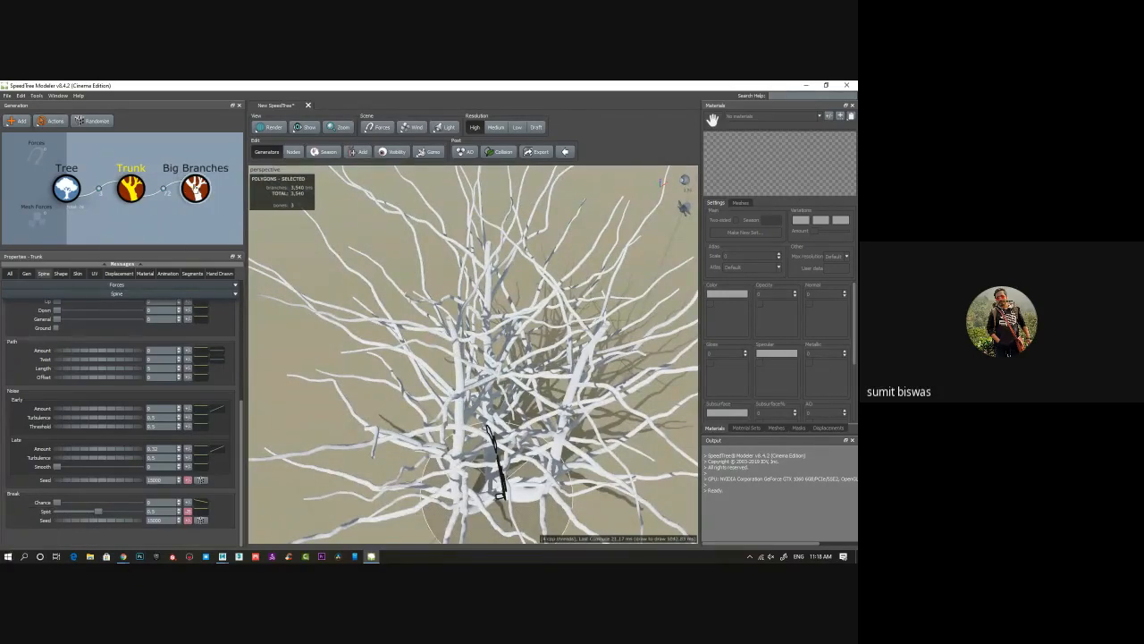
Select the Big Branches generator and change its Extend parent option in the generation properties.
click(195, 189)
scroll(132, 431, down, 4)
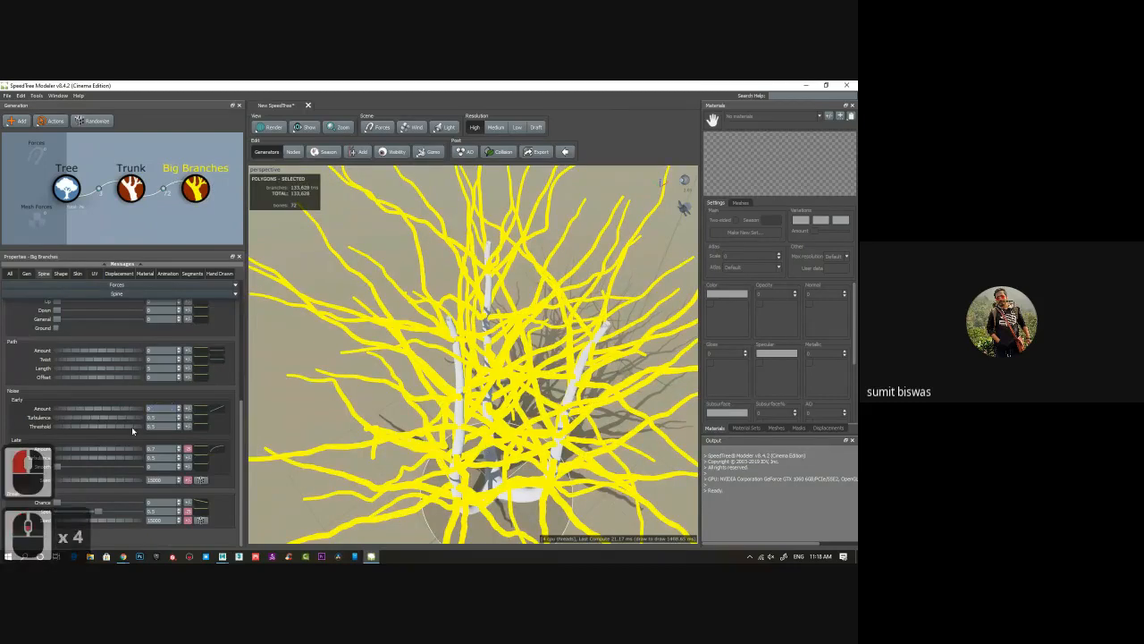
click(16, 273)
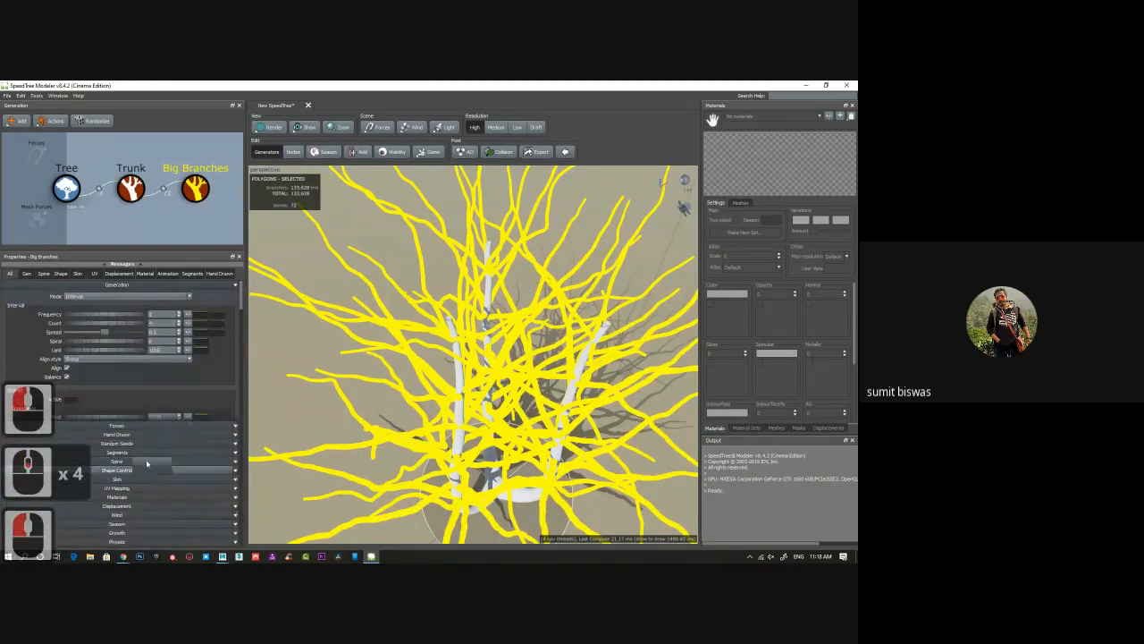
scroll(145, 358, down, 2)
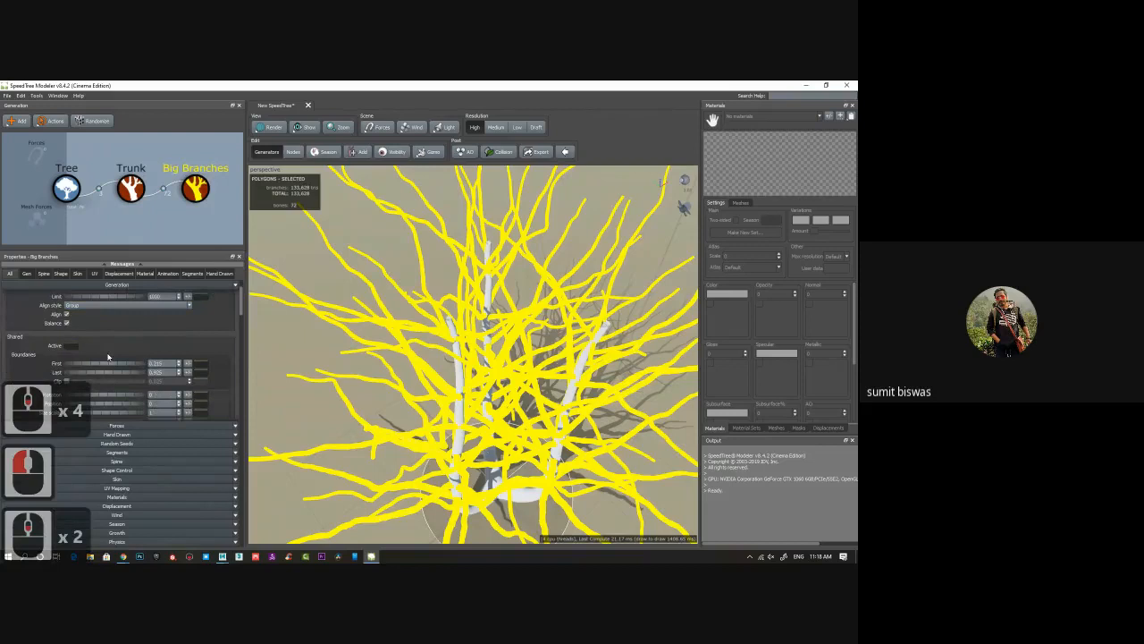
scroll(202, 331, down, 2)
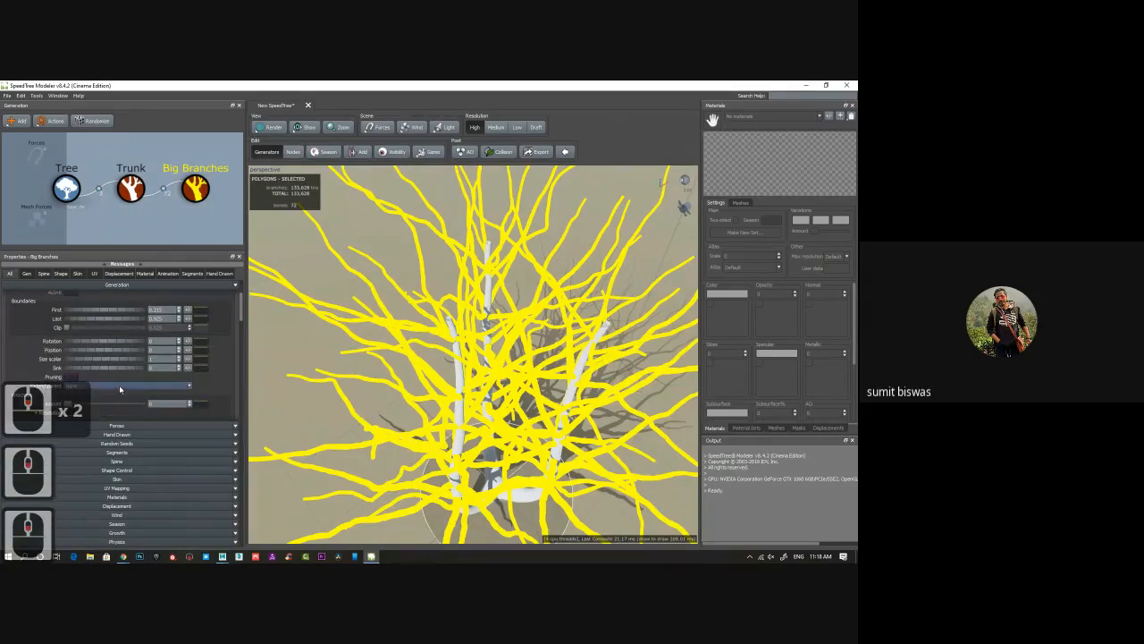
click(120, 388)
click(103, 399)
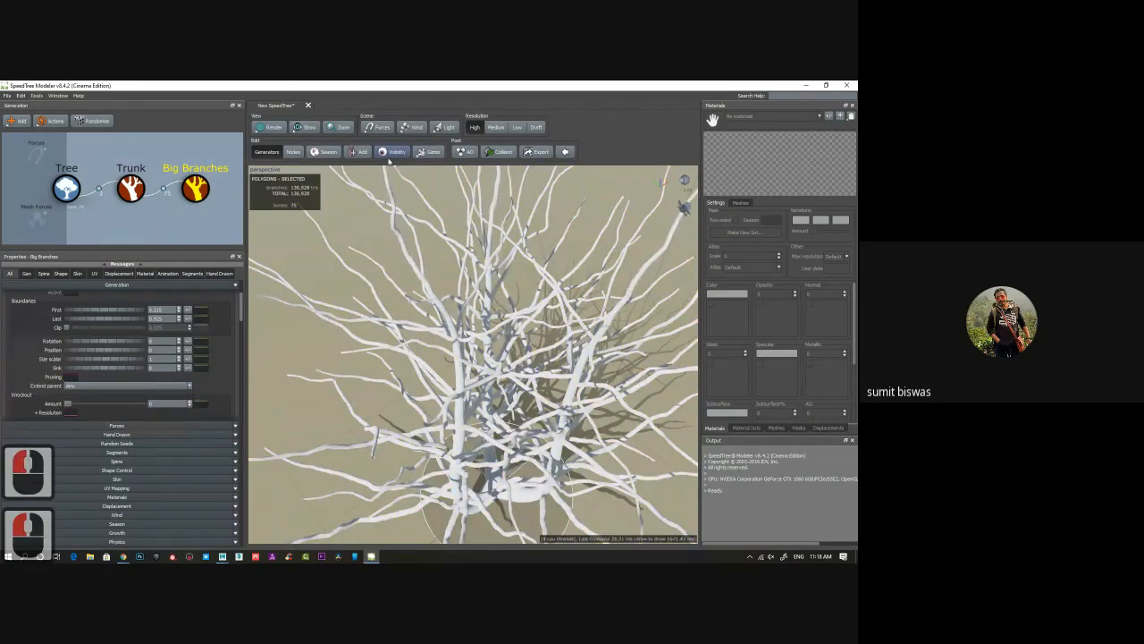
Raise the Big Branches' spine gravity so that the branches arch downward.
middle_drag(480, 255, 474, 314)
scroll(476, 313, up, 2)
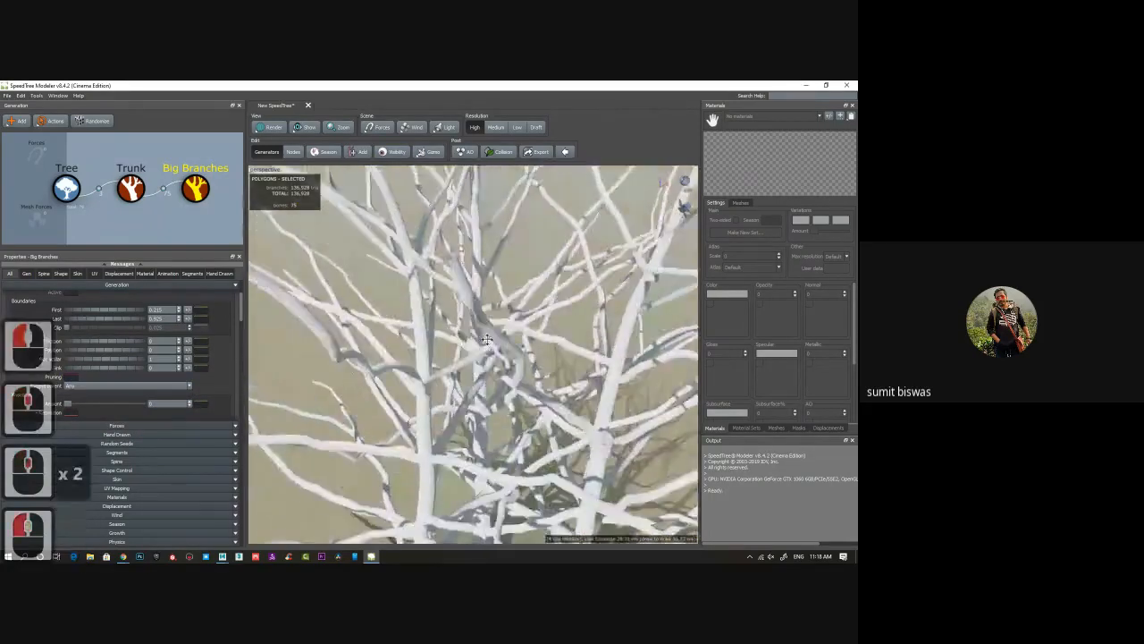
scroll(487, 336, down, 13)
scroll(487, 337, down, 1)
drag(487, 336, 342, 319)
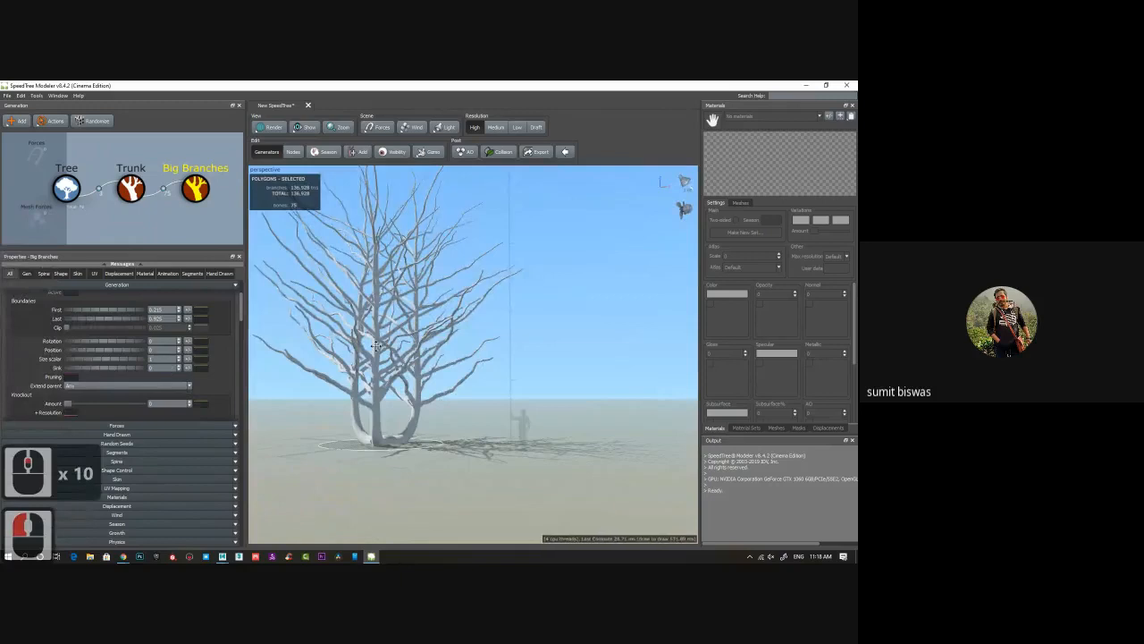
click(21, 276)
scroll(123, 432, down, 5)
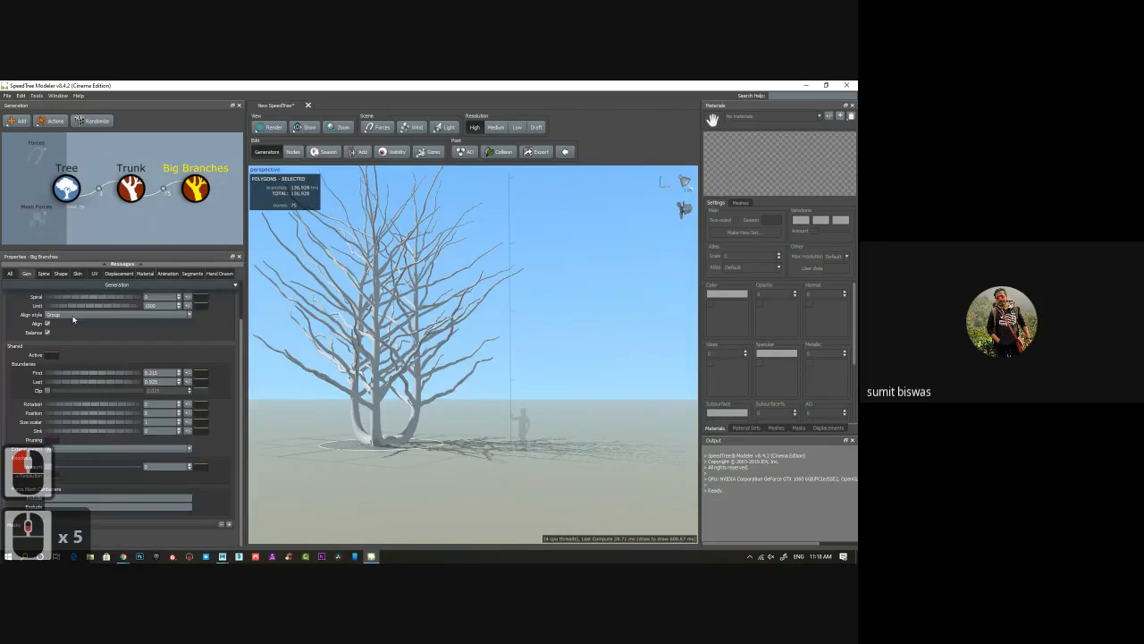
click(43, 275)
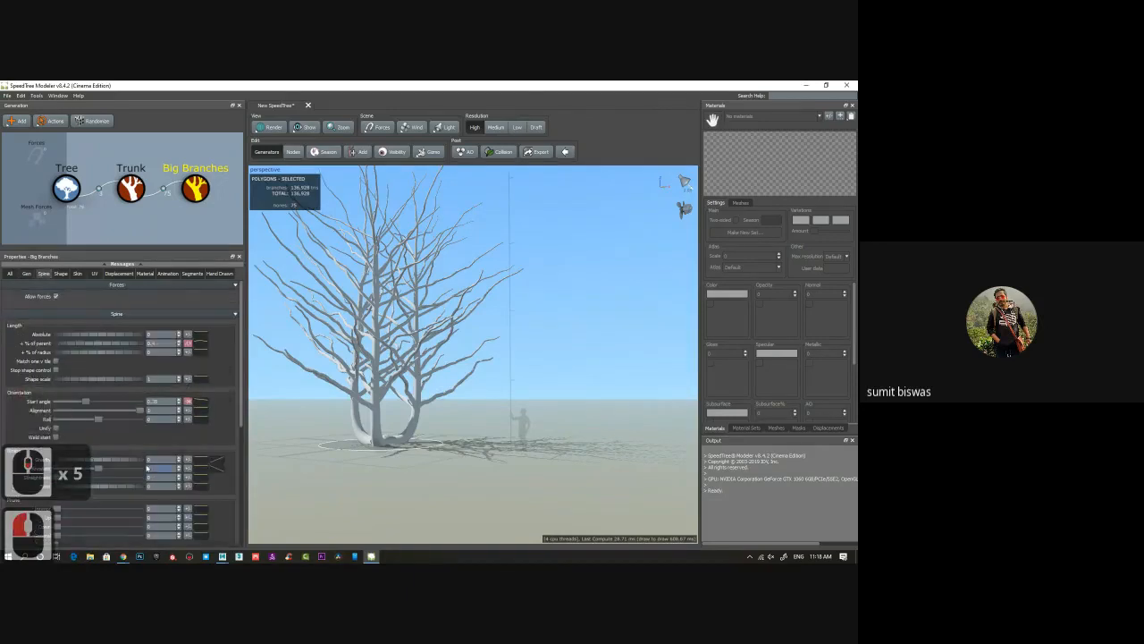
scroll(102, 425, down, 2)
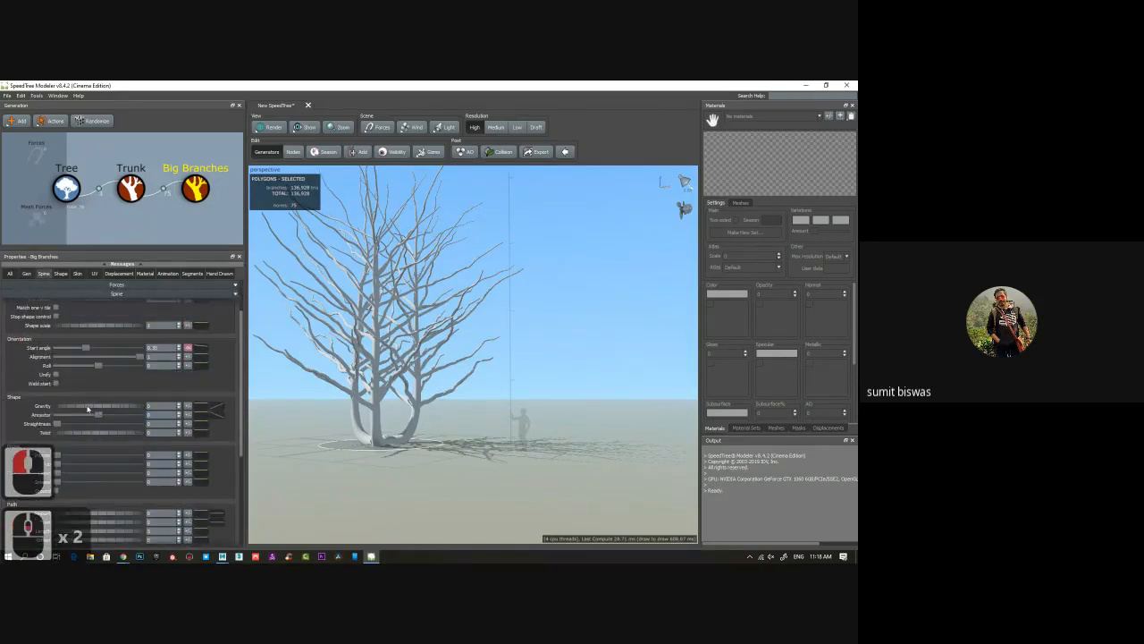
drag(90, 409, 96, 409)
drag(569, 418, 345, 365)
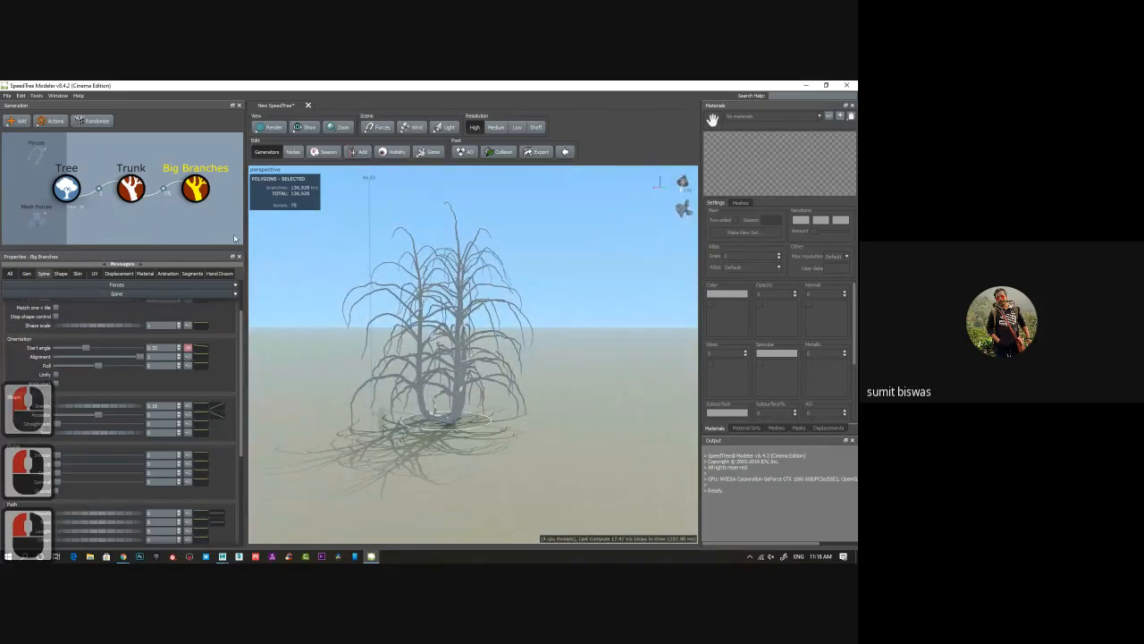
Switch to node editing and select single drooping branches on opposite sides of the tree.
drag(420, 355, 355, 315)
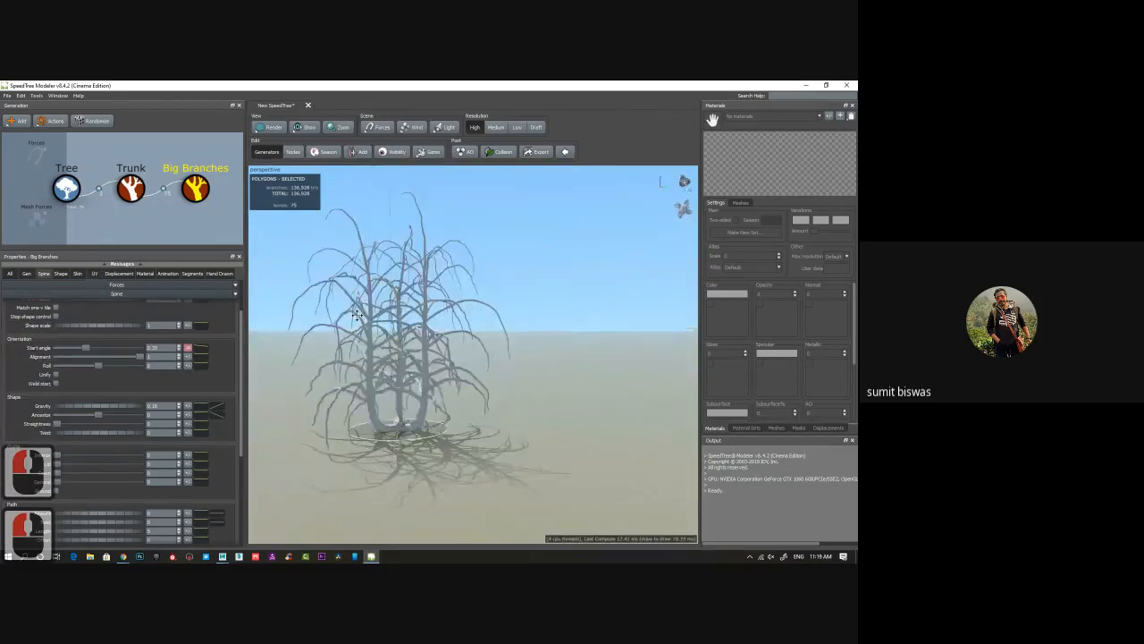
double_click(351, 311)
click(354, 308)
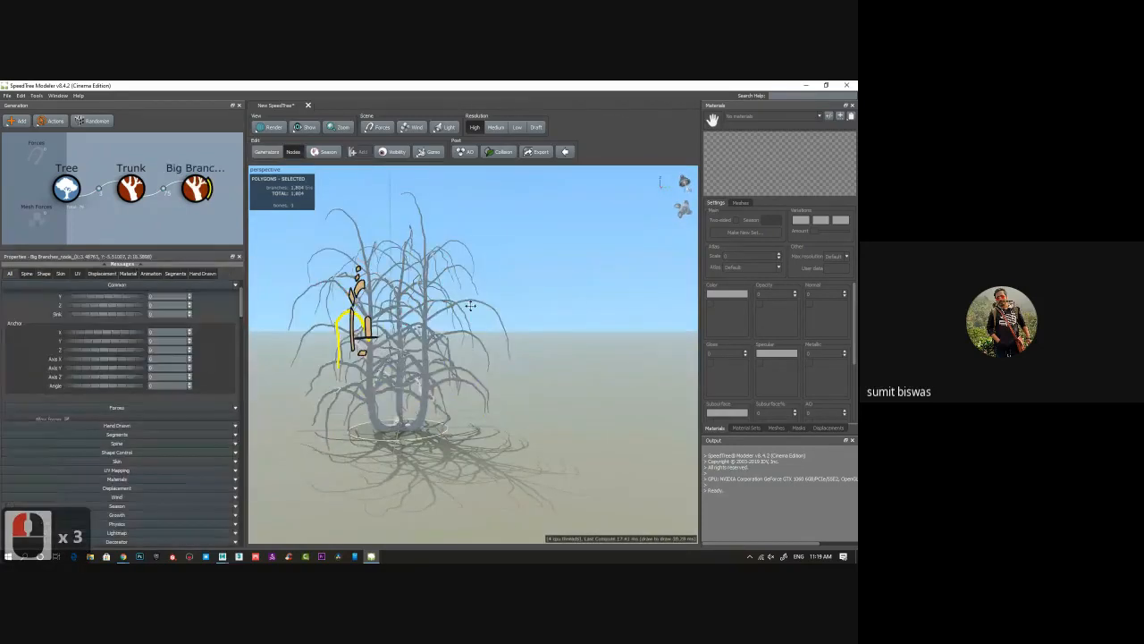
click(462, 297)
click(461, 302)
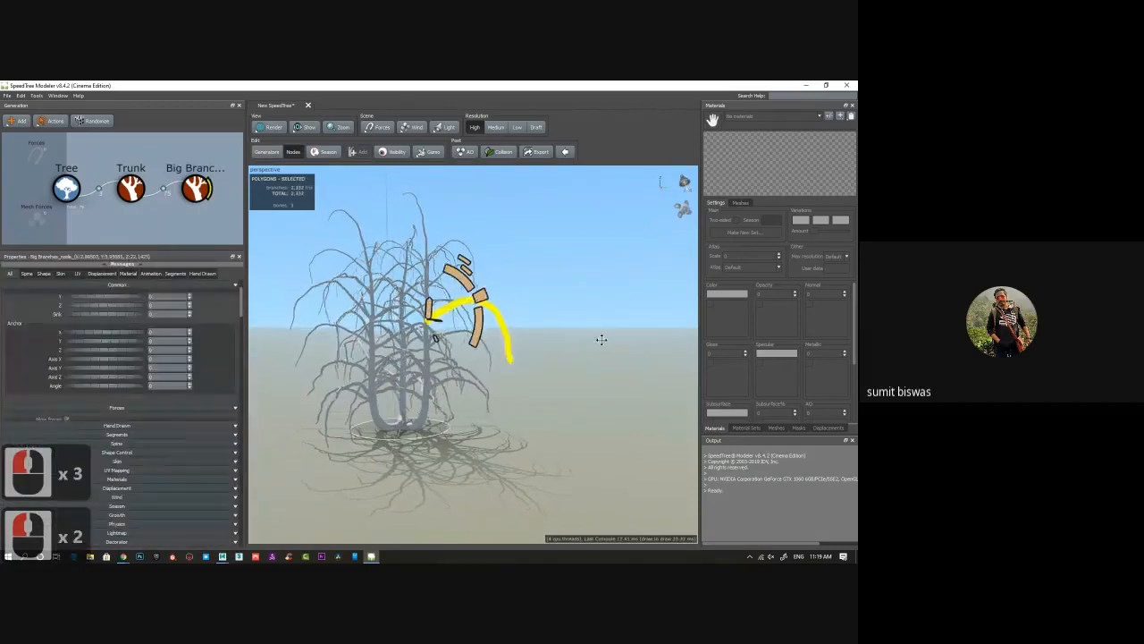
Select a low drooping branch node near the trunk base and rotate it to a start angle of about -0.066.
drag(600, 334, 509, 338)
scroll(515, 339, up, 2)
scroll(590, 330, up, 4)
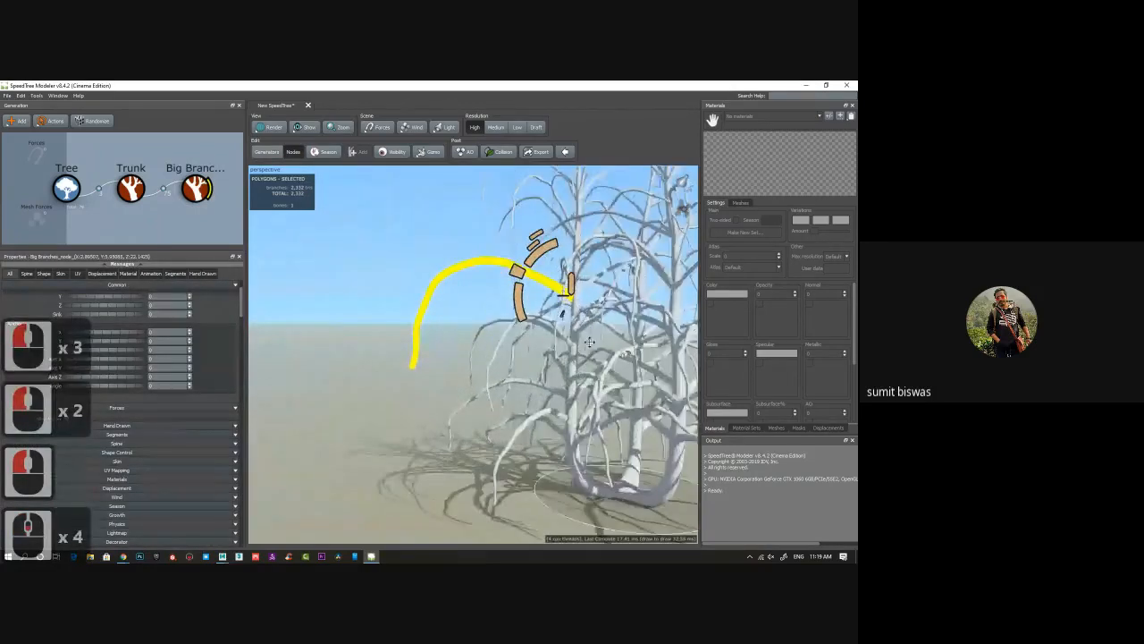
drag(492, 421, 500, 375)
drag(517, 282, 301, 423)
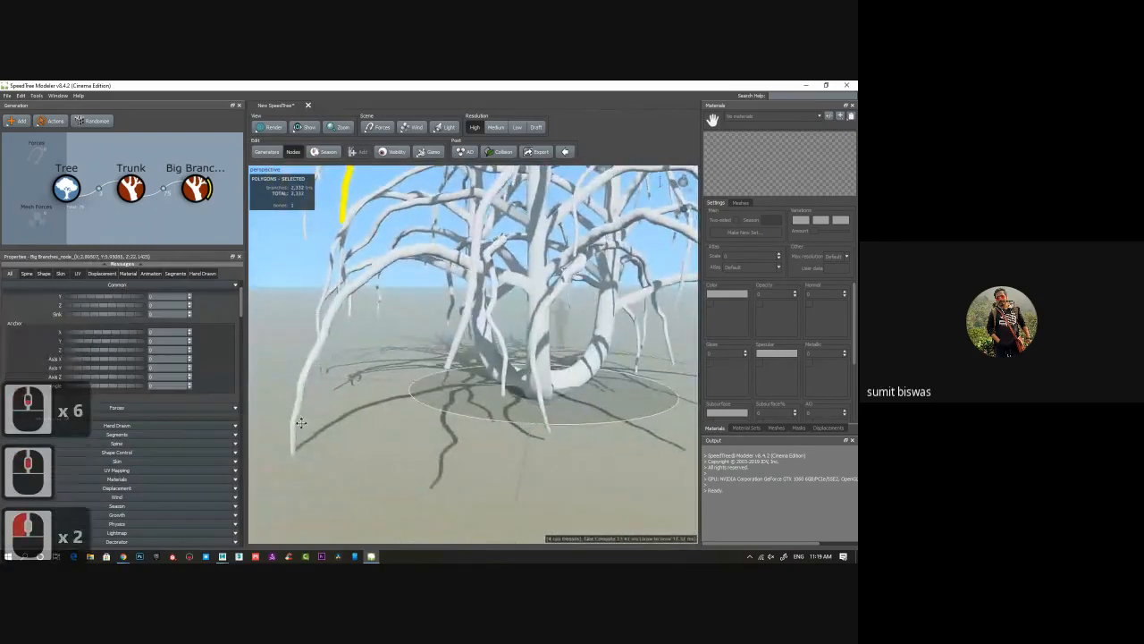
click(498, 271)
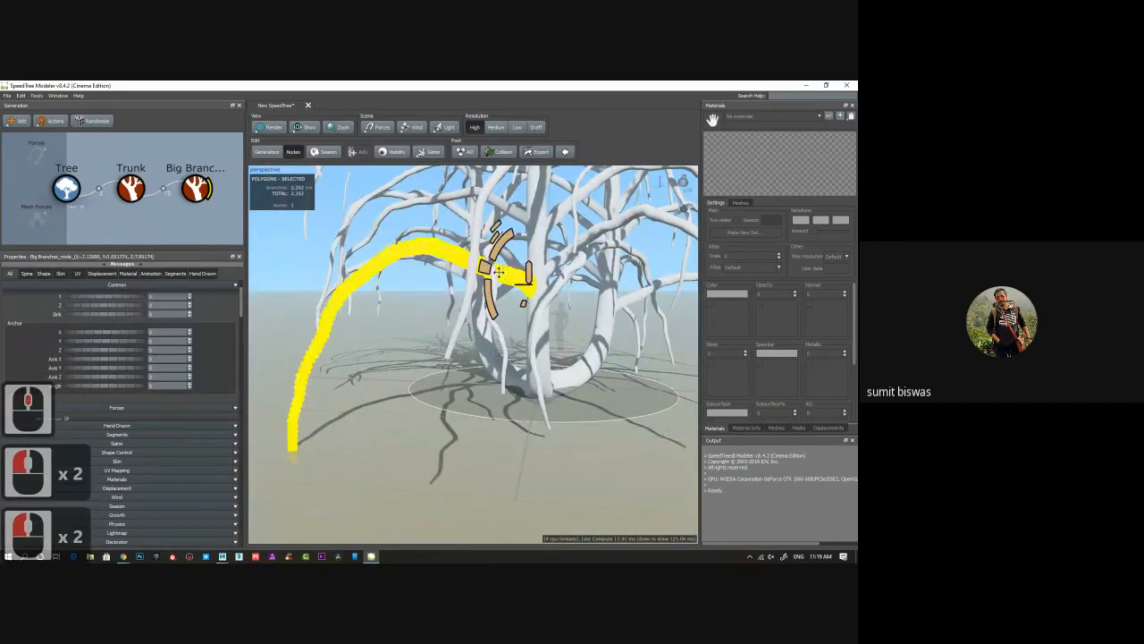
drag(500, 246, 503, 241)
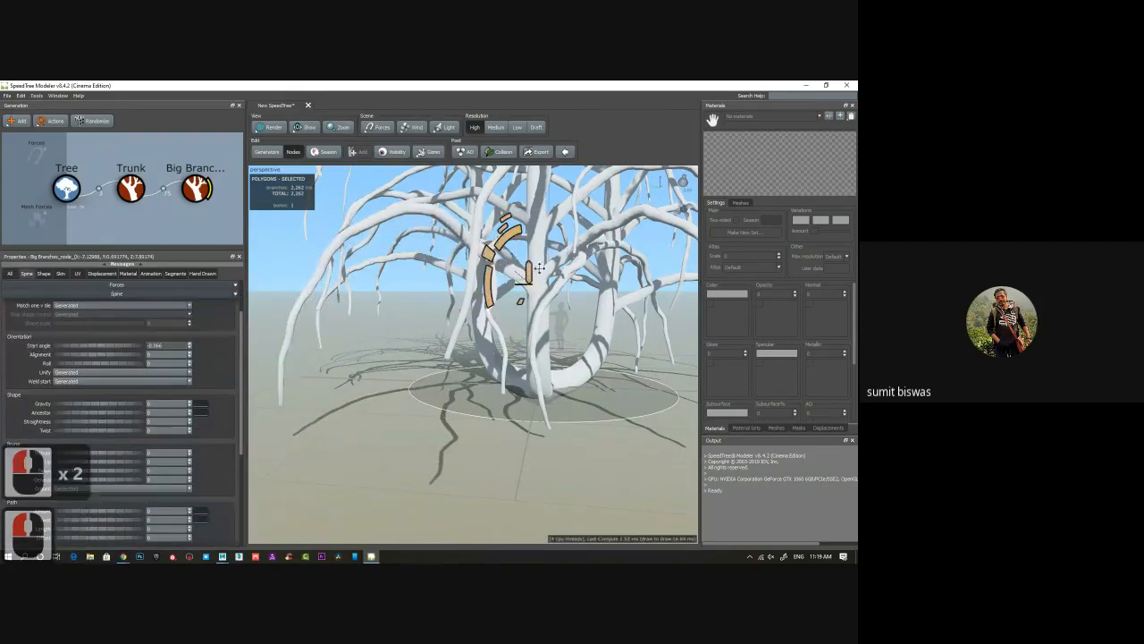
Select other low branch nodes and examine where they attach to the trunks from several angles and distances.
drag(550, 283, 489, 301)
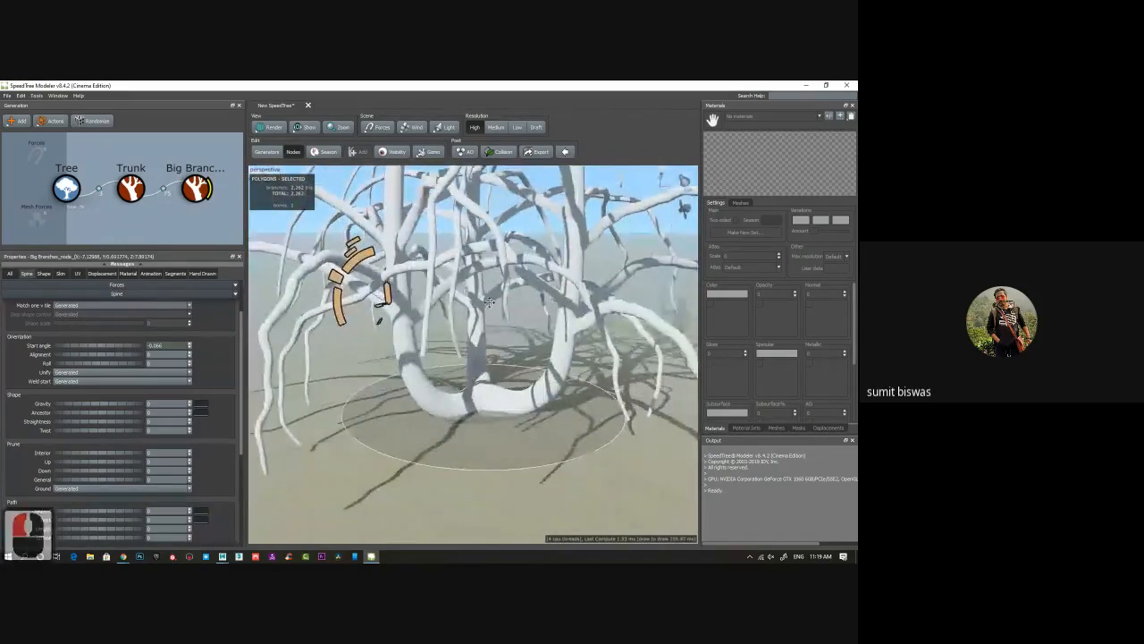
click(416, 317)
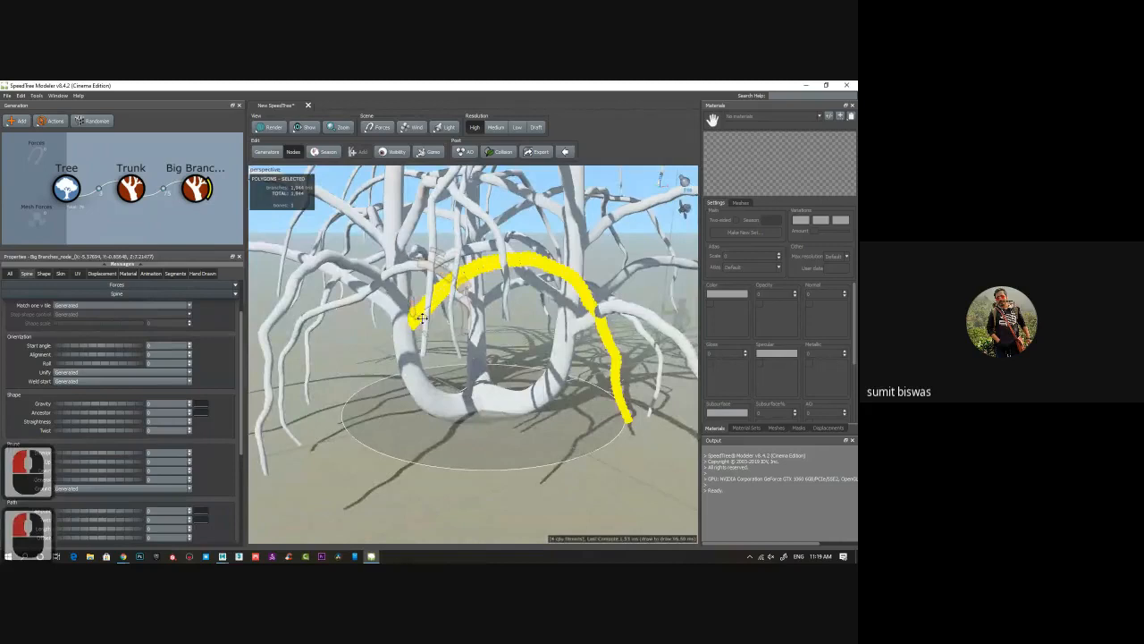
drag(413, 318, 579, 332)
click(573, 331)
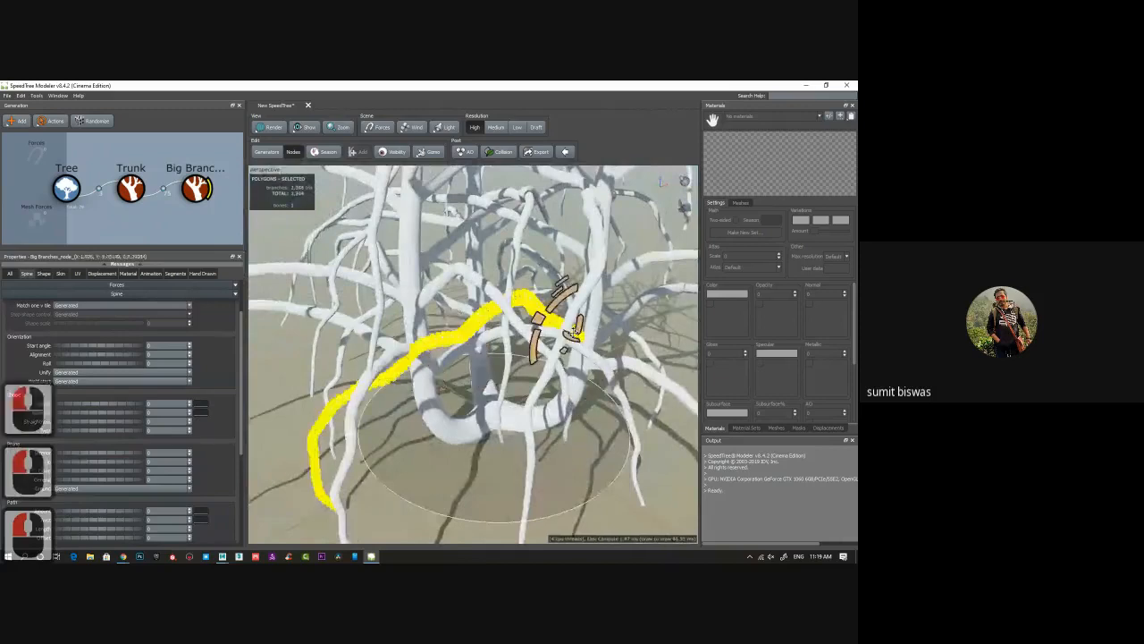
drag(575, 332, 643, 330)
scroll(639, 332, down, 11)
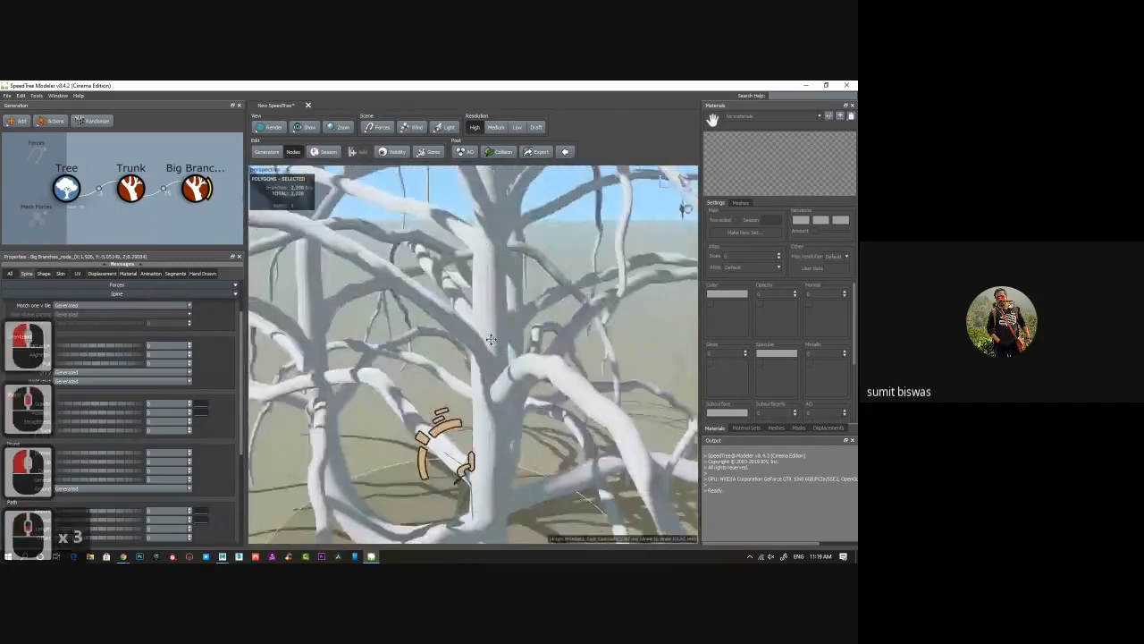
drag(615, 345, 591, 401)
middle_drag(590, 402, 581, 344)
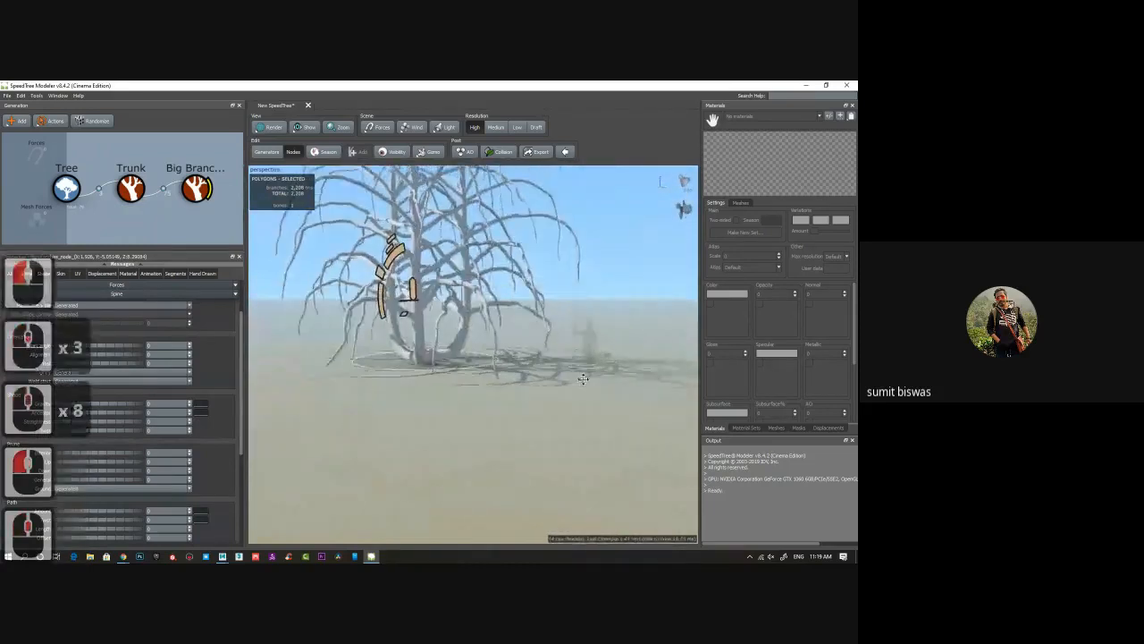
scroll(581, 375, up, 2)
scroll(581, 378, down, 7)
drag(554, 340, 526, 342)
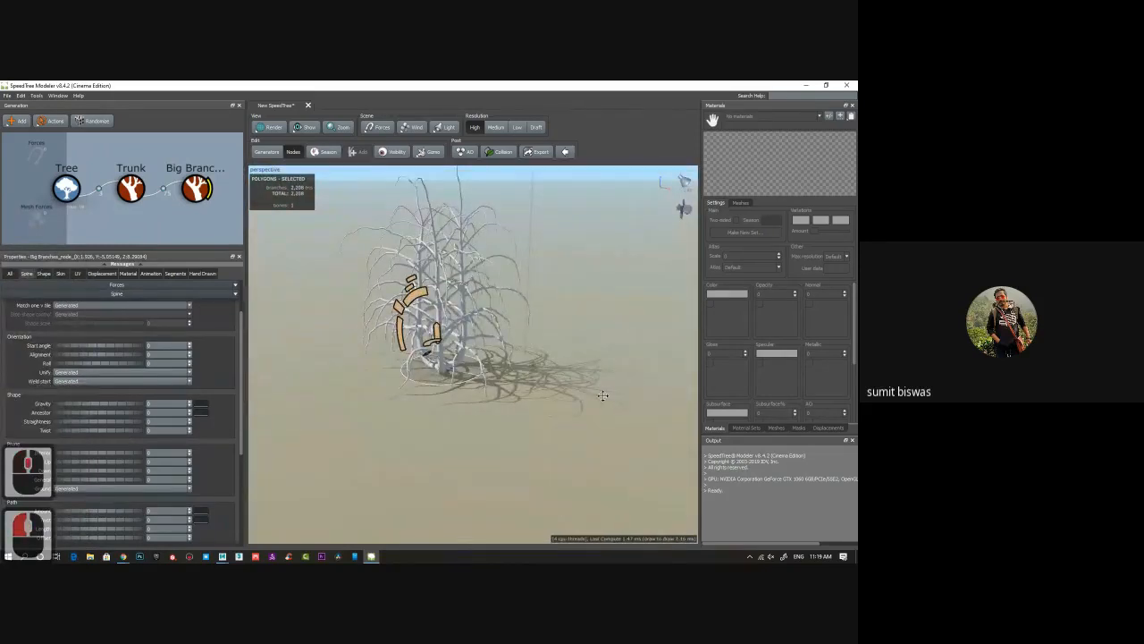
Clear the node selection, return to generator editing, and enlarge the Tree generator's radius to about 44.7.
click(542, 348)
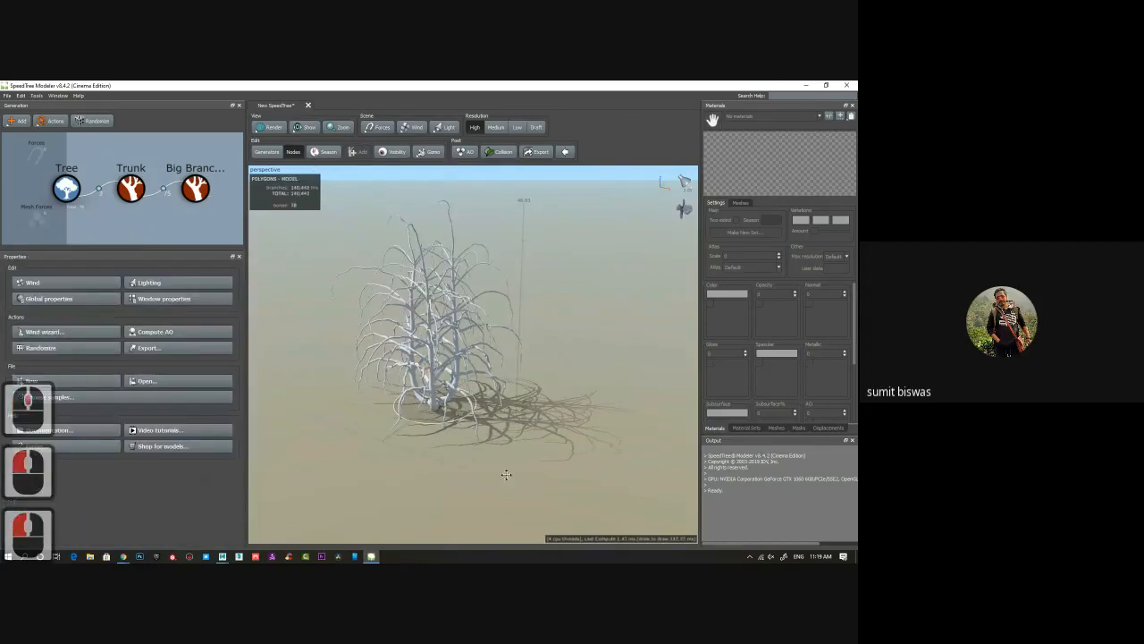
click(267, 152)
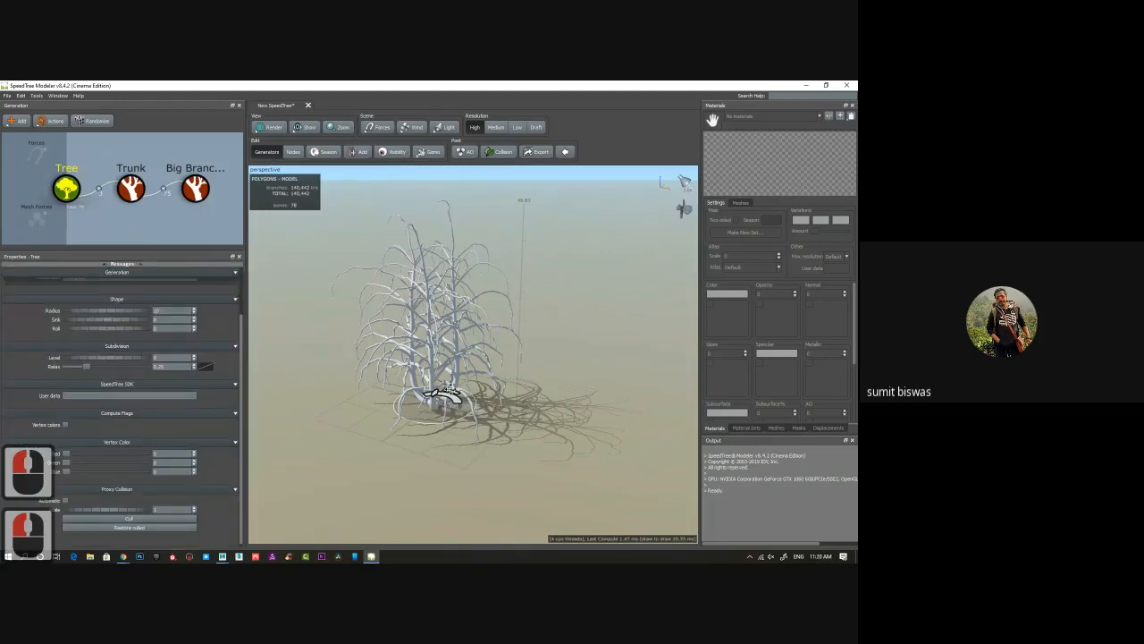
drag(444, 391, 481, 375)
drag(541, 457, 551, 424)
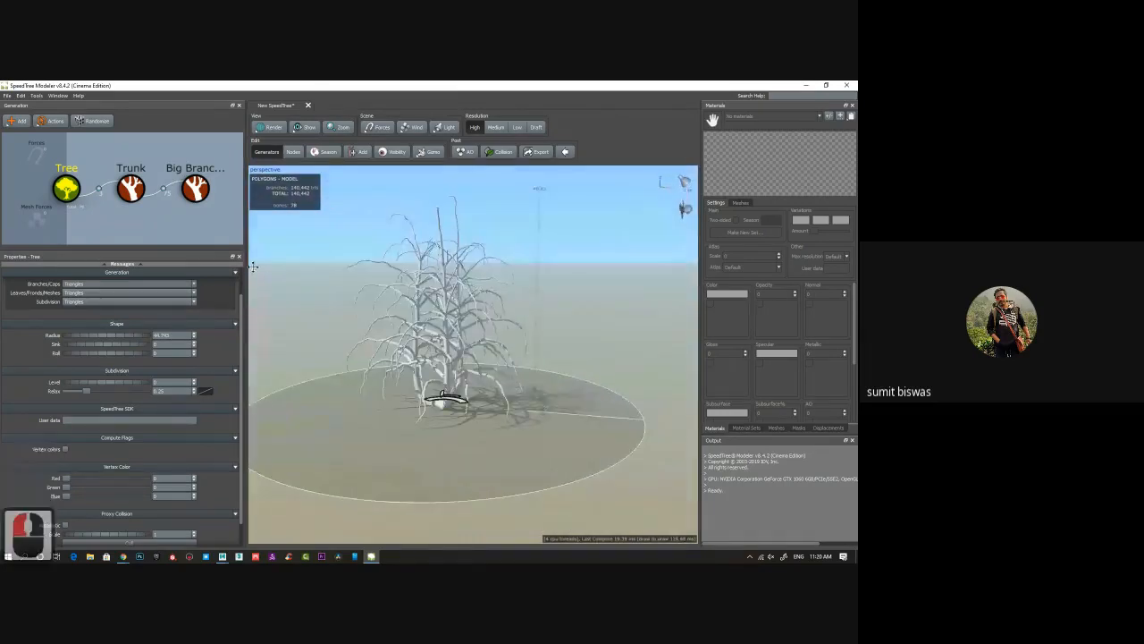
Add Little Branches geometry to the Big Branches generator.
click(196, 185)
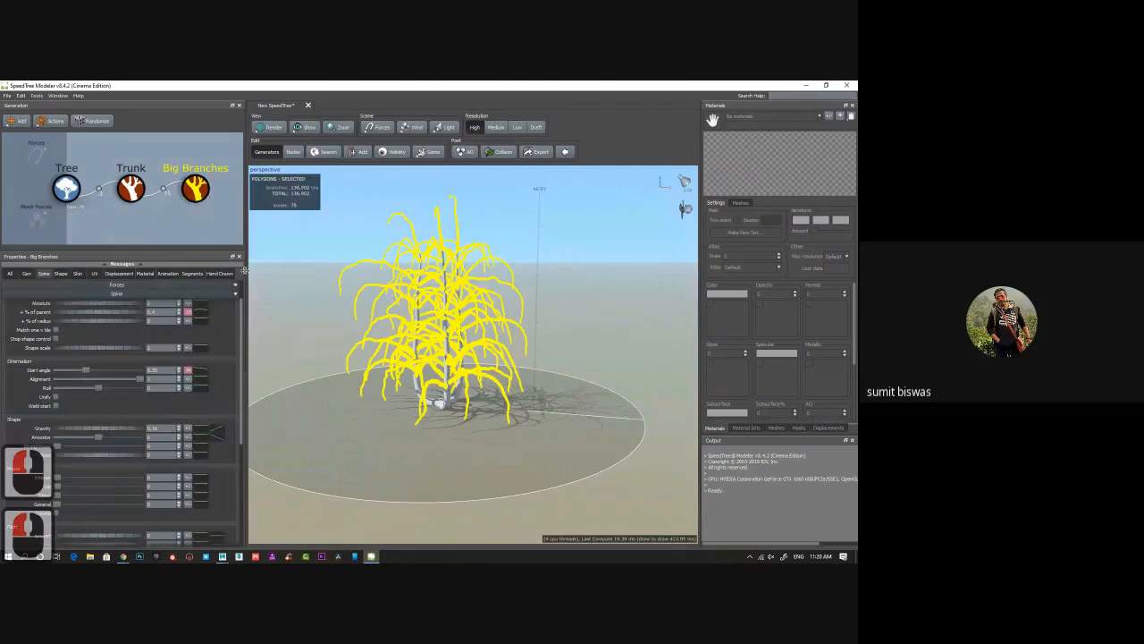
right_click(205, 186)
mouse_move(234, 192)
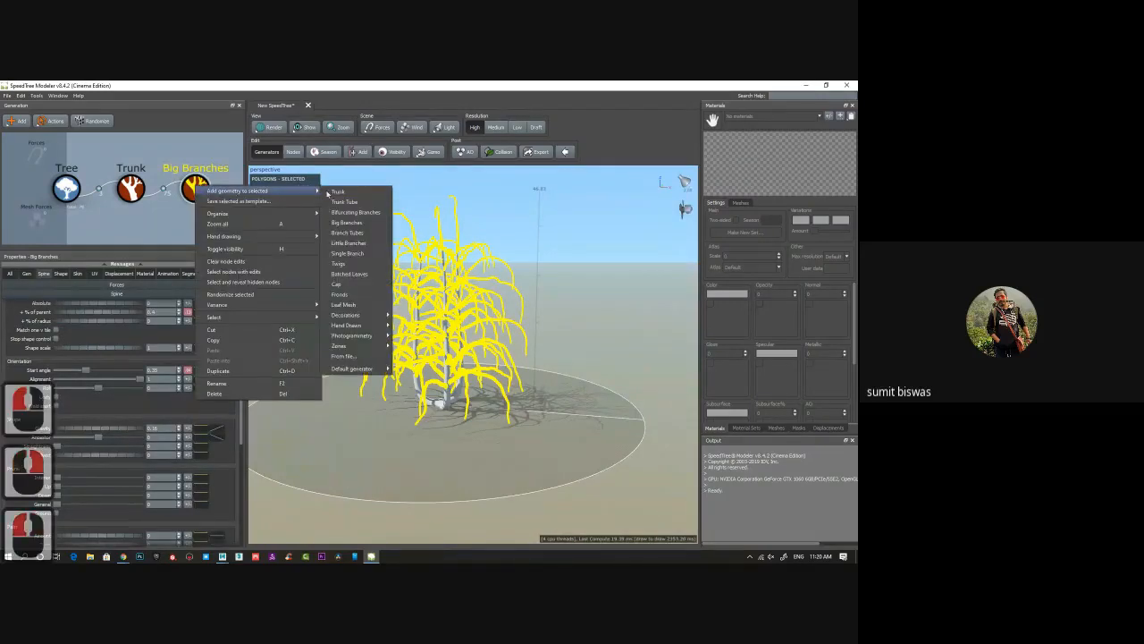
click(363, 246)
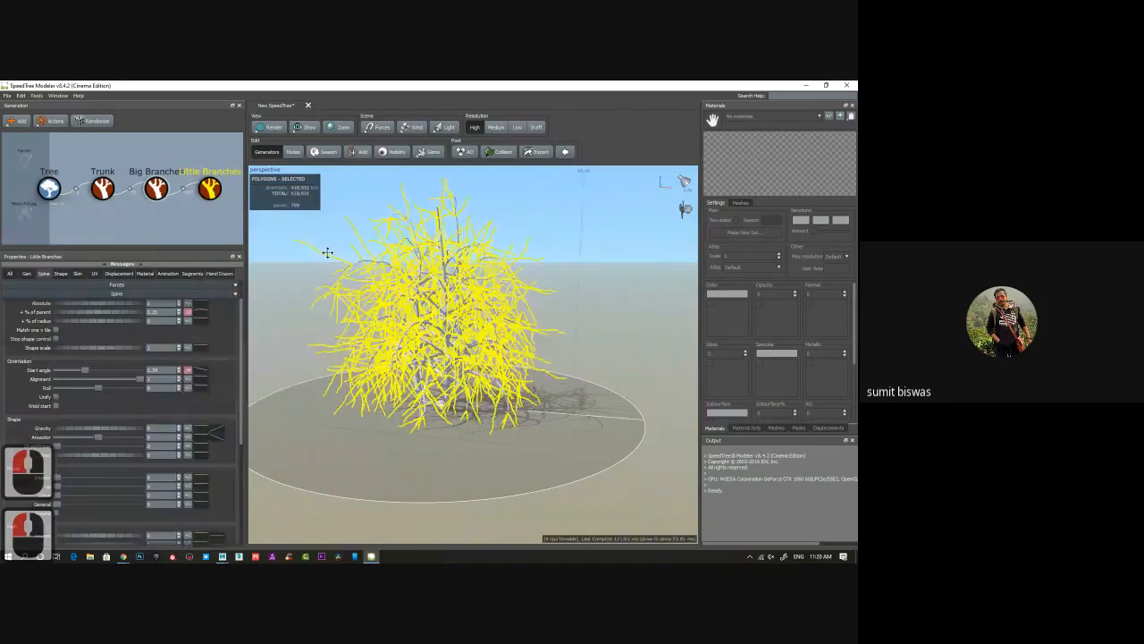
Set the Little Branches' spine gravity to 0.5 so that they hang downward.
mouse_move(445, 326)
mouse_down()
mouse_move(497, 316)
mouse_move(434, 323)
mouse_up()
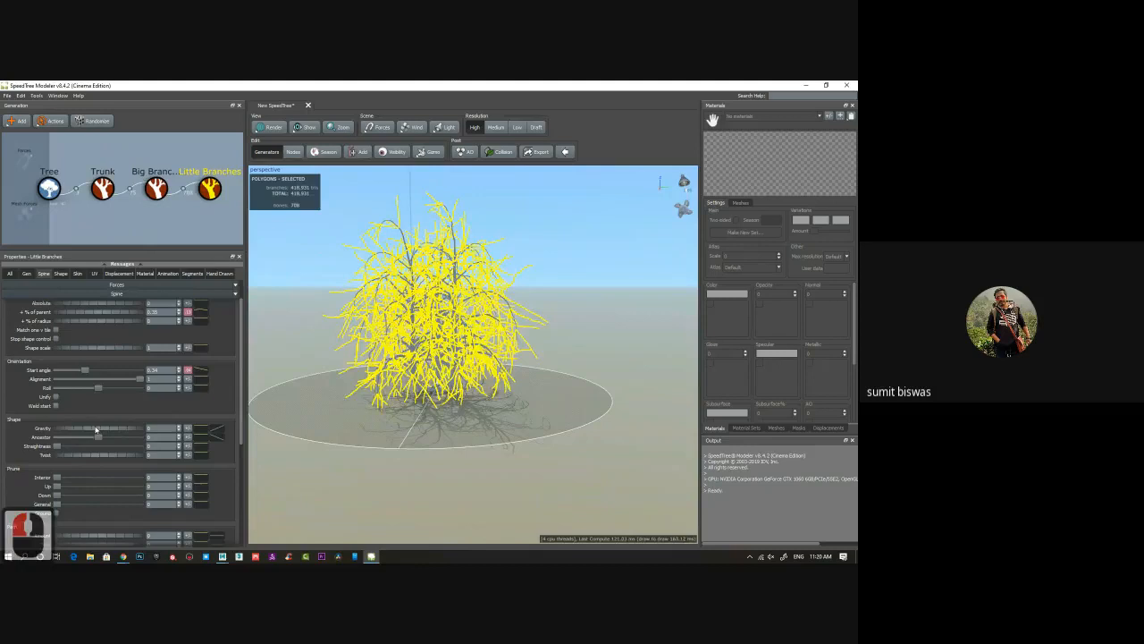
click(96, 430)
drag(398, 350, 347, 361)
middle_drag(509, 334, 484, 335)
scroll(484, 335, up, 2)
scroll(484, 336, down, 3)
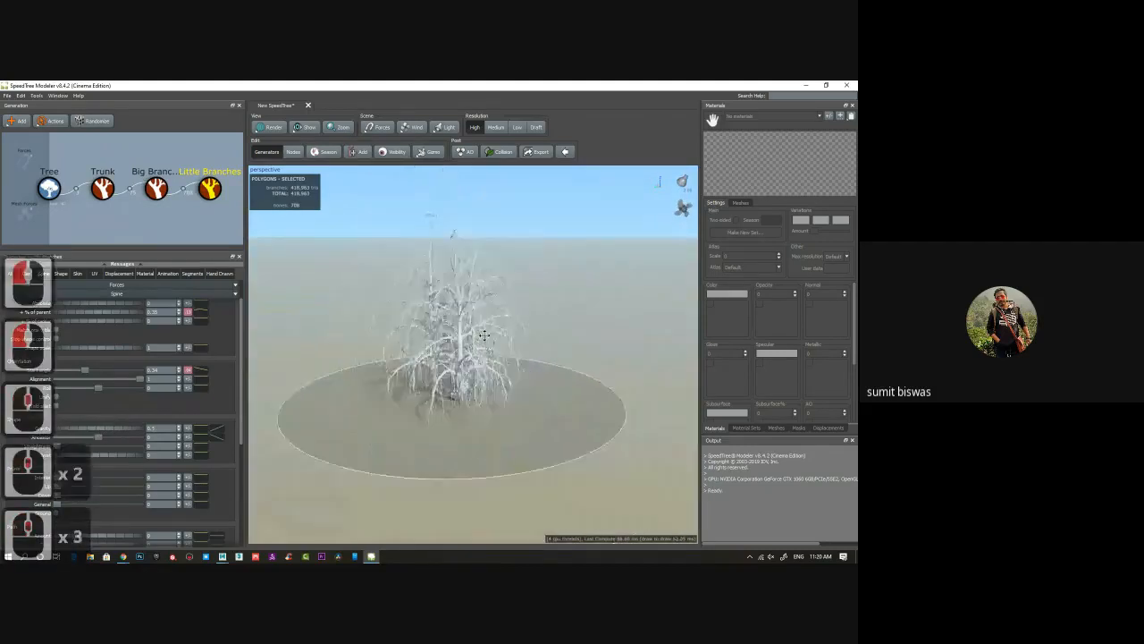
scroll(484, 335, up, 3)
mouse_move(485, 335)
mouse_down()
mouse_move(549, 343)
mouse_move(501, 350)
mouse_up()
Select the Big Branches generator and review its generation settings and its spine orientation, shape, prune and path settings.
click(498, 331)
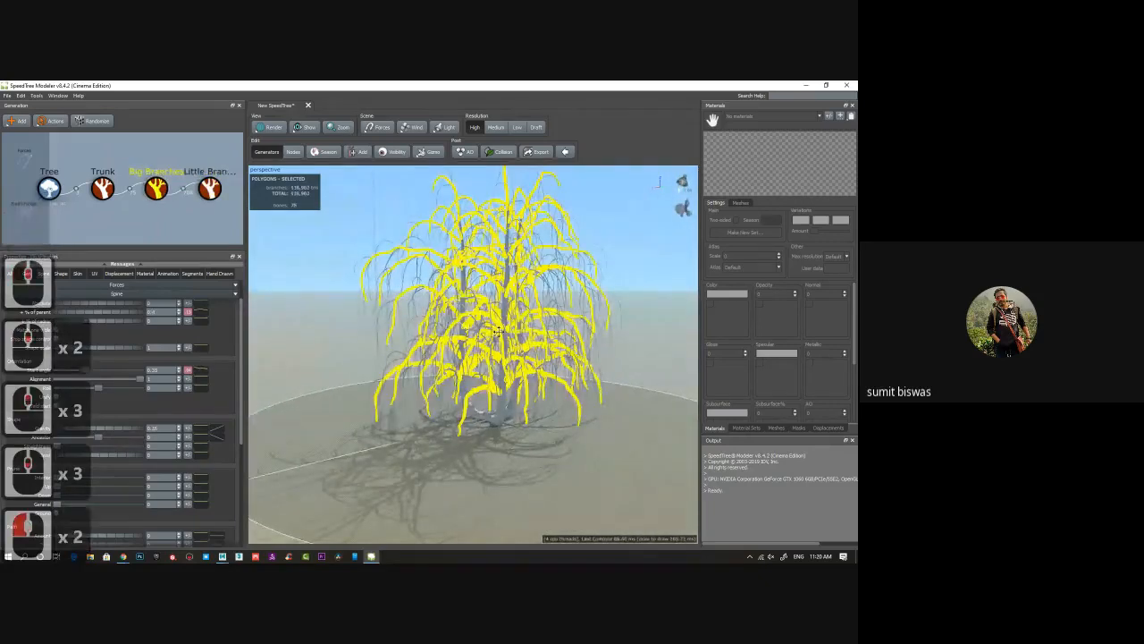
scroll(126, 405, up, 5)
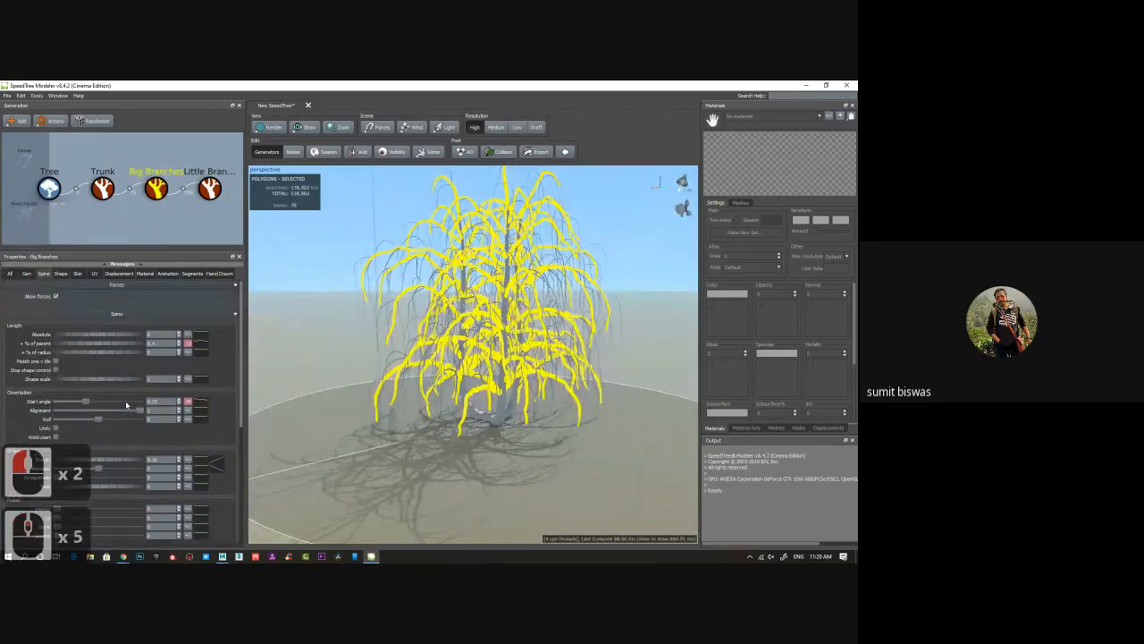
click(10, 272)
scroll(133, 369, up, 3)
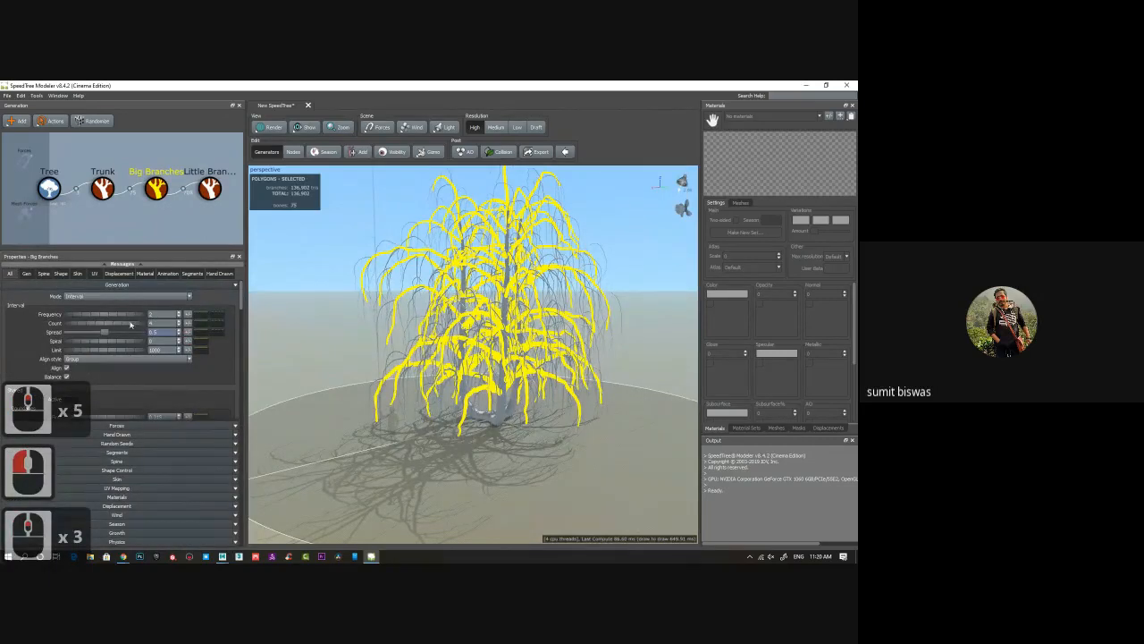
click(43, 273)
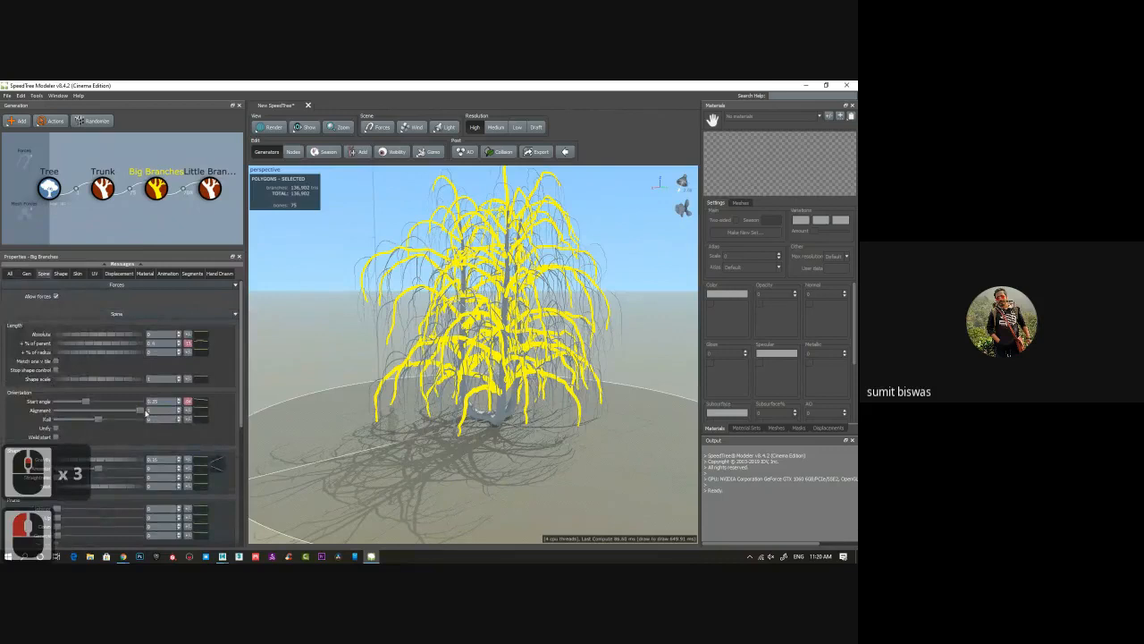
scroll(146, 411, down, 2)
scroll(143, 416, down, 1)
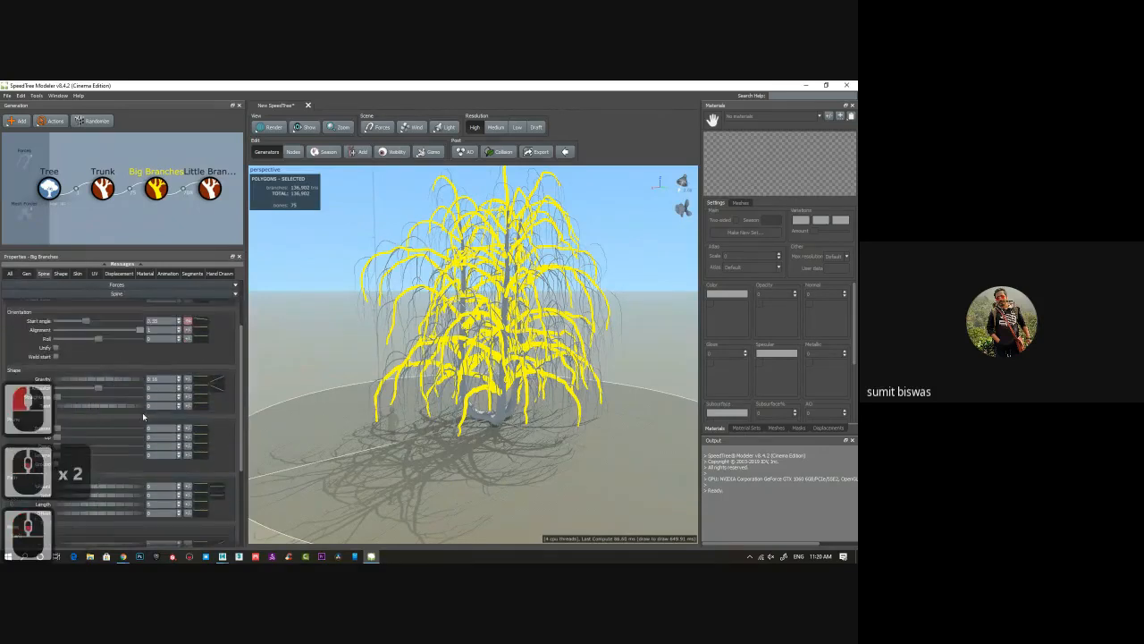
scroll(142, 412, down, 3)
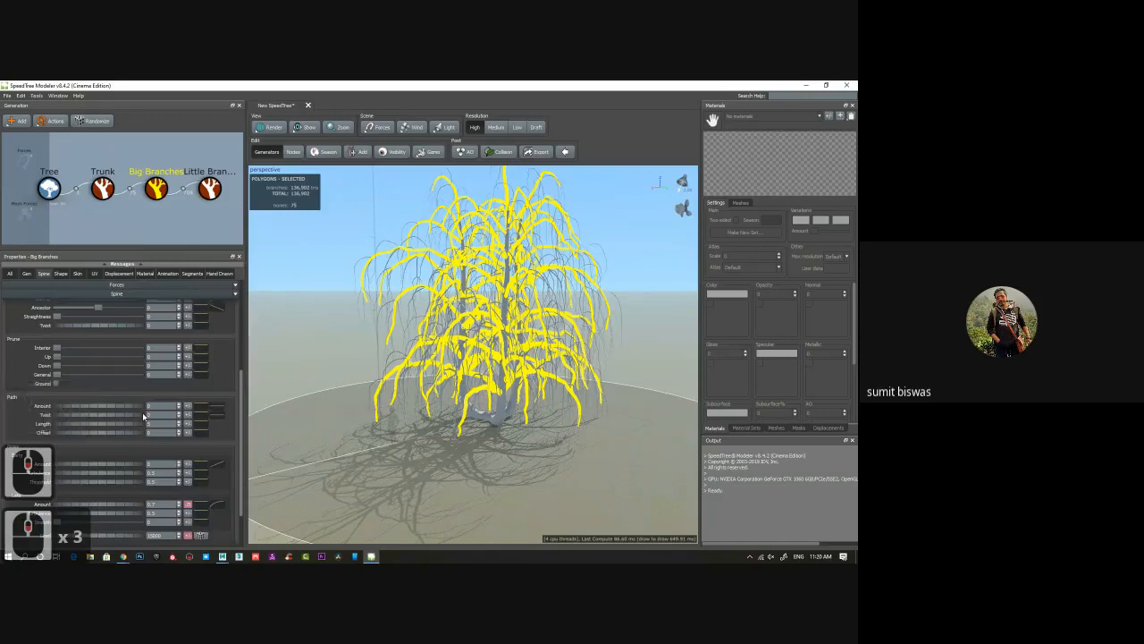
scroll(143, 416, down, 2)
scroll(143, 415, down, 2)
scroll(143, 415, up, 4)
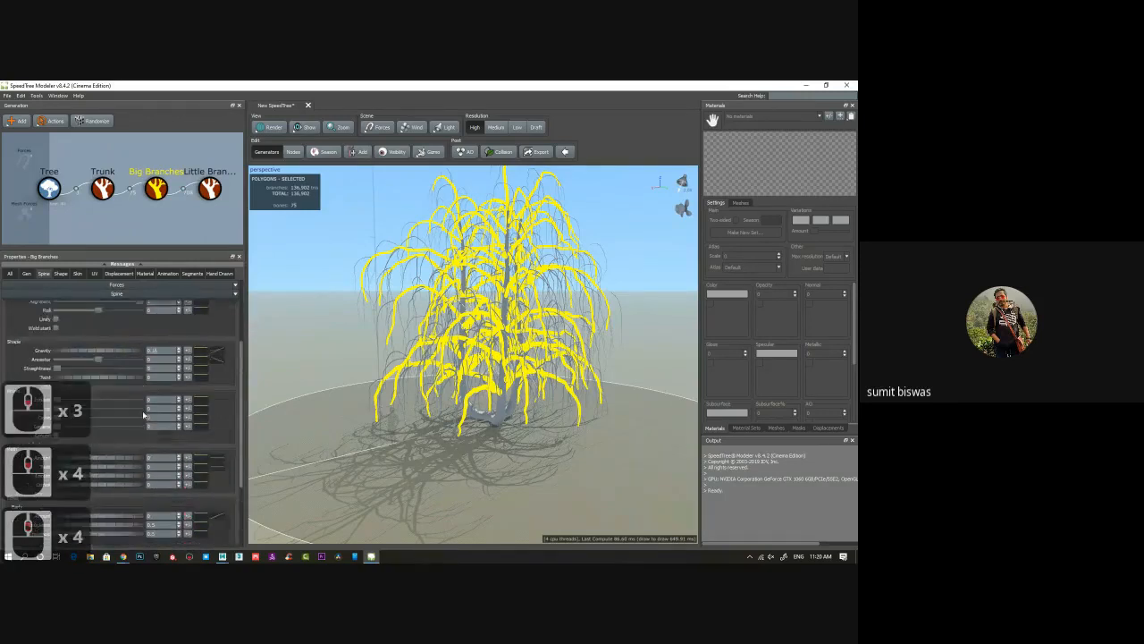
scroll(143, 415, up, 10)
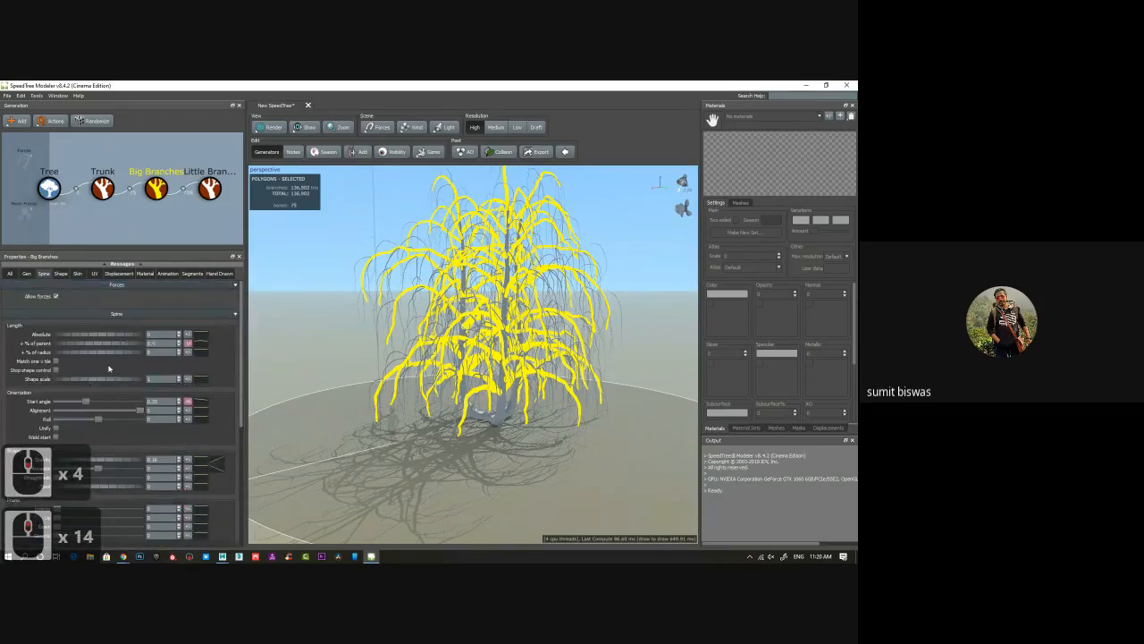
Check the Big Branches' shape control and generation settings, then adjust the Interval spread in the full property list.
click(61, 274)
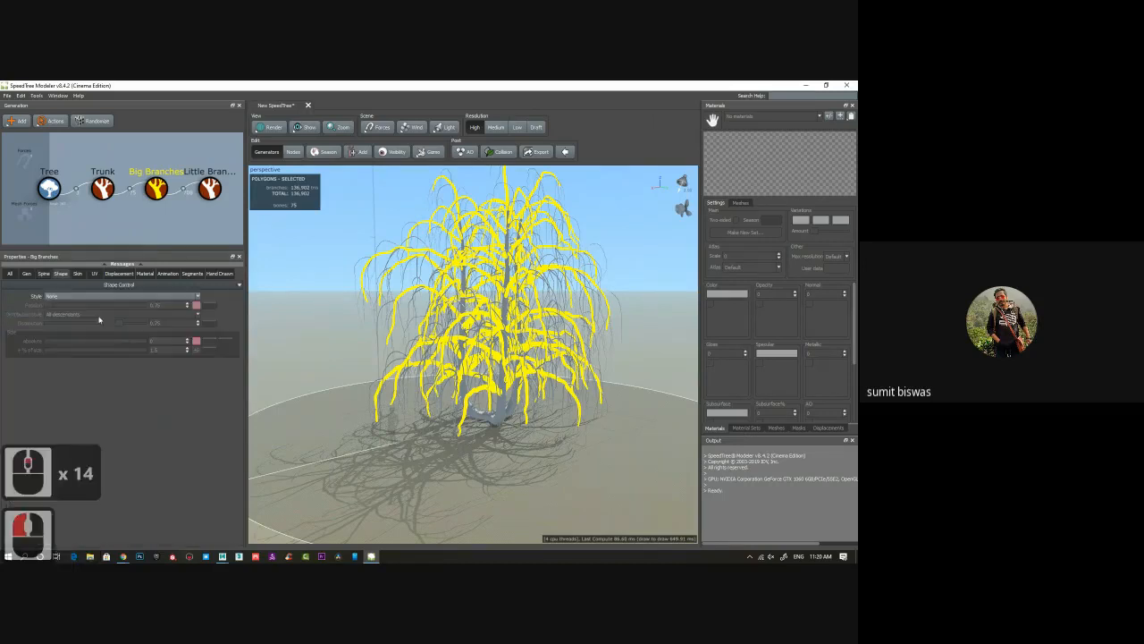
click(26, 273)
click(12, 274)
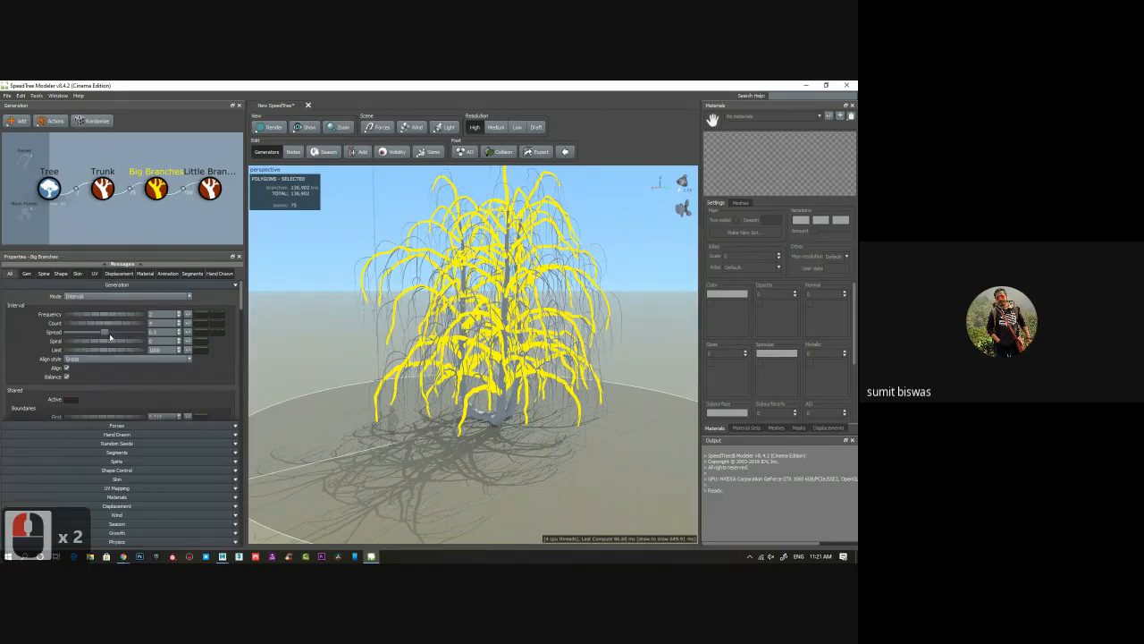
drag(110, 334, 114, 334)
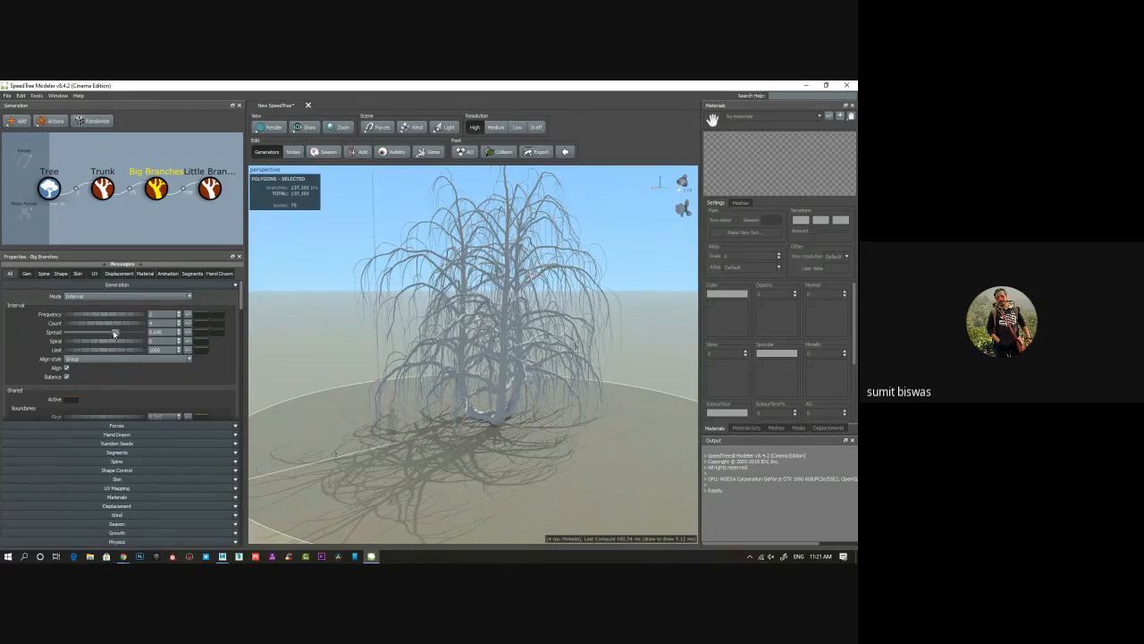
drag(115, 333, 107, 332)
Reduce the Big Branches' size scalar to about 0.6 in the shared generation settings.
scroll(91, 377, down, 3)
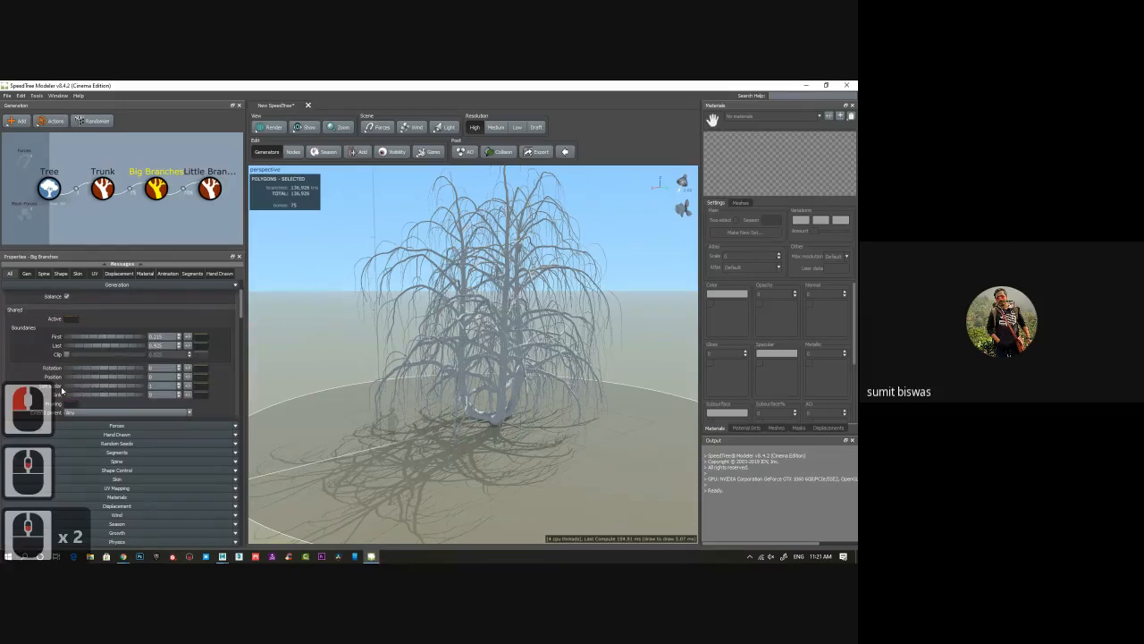
drag(112, 389, 90, 388)
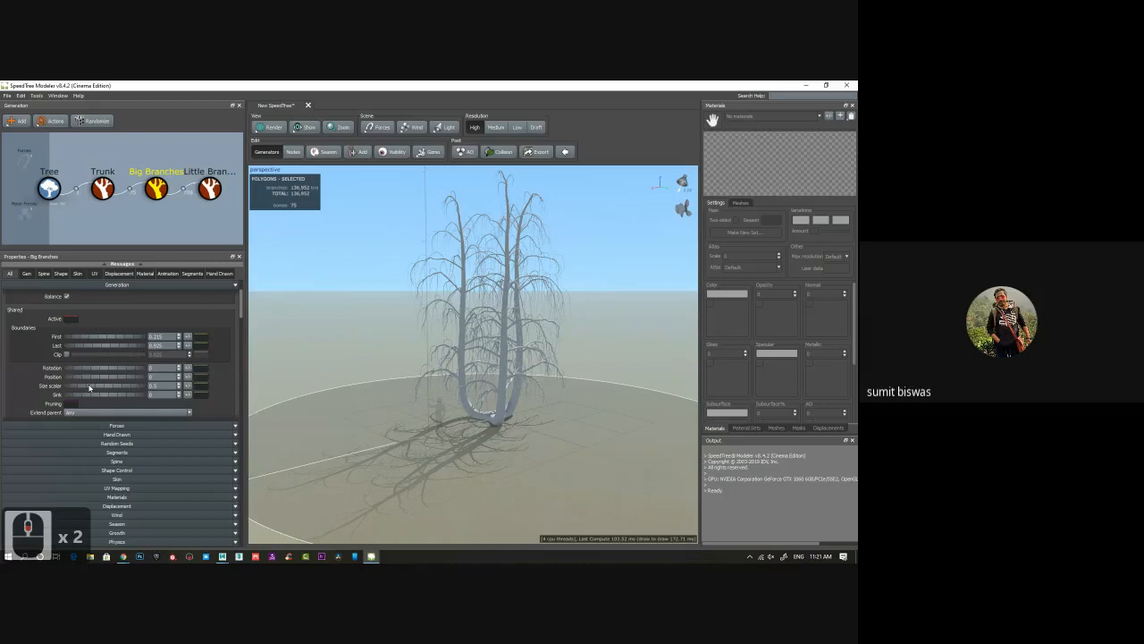
drag(90, 388, 93, 384)
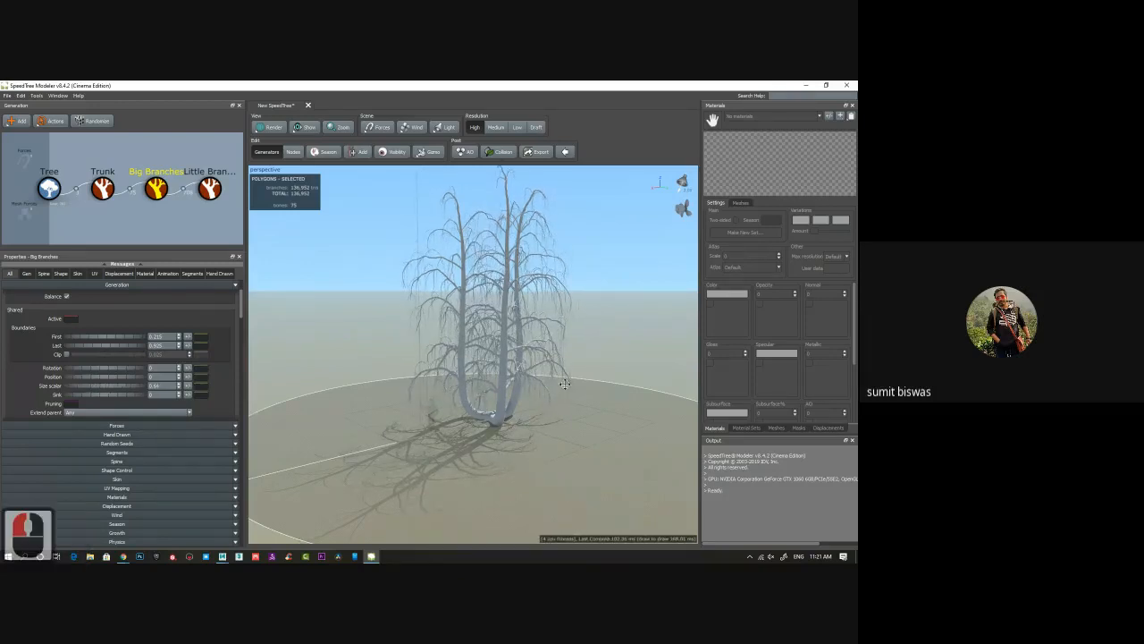
Switch to node editing and select a single low Big Branches node growing from the outer trunk.
click(300, 156)
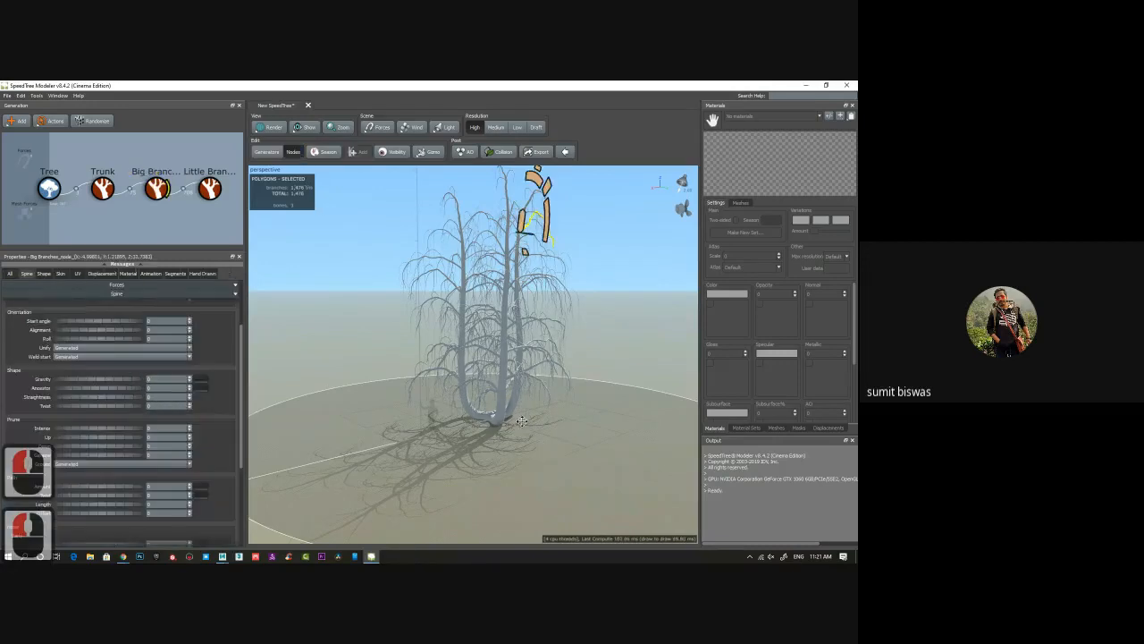
middle_drag(449, 390, 430, 331)
scroll(420, 329, up, 7)
drag(409, 327, 451, 350)
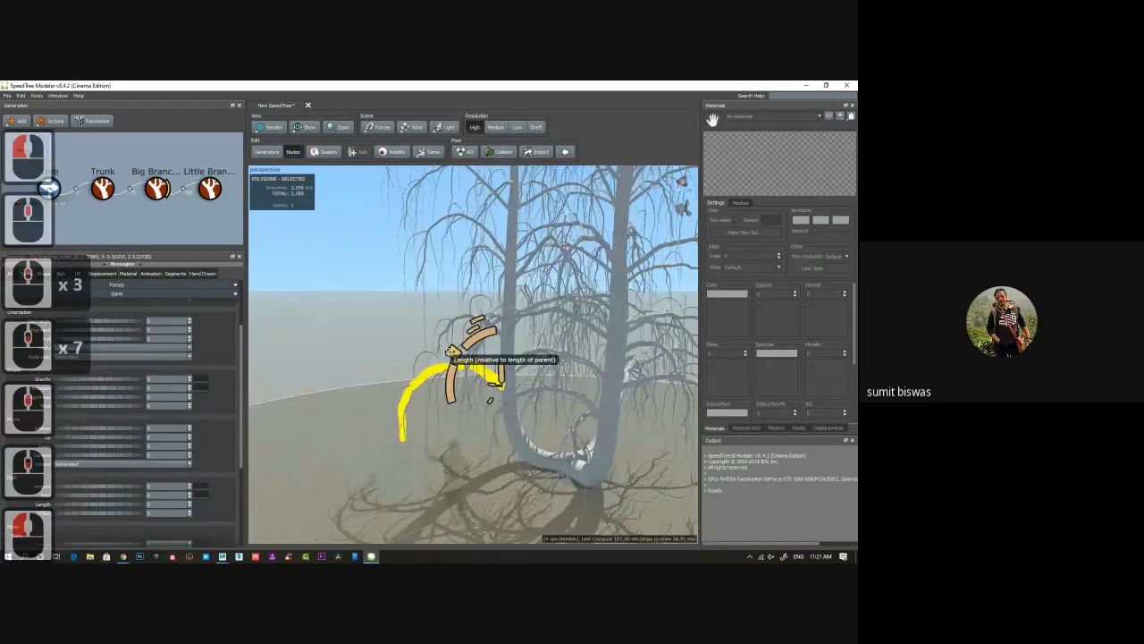
click(453, 354)
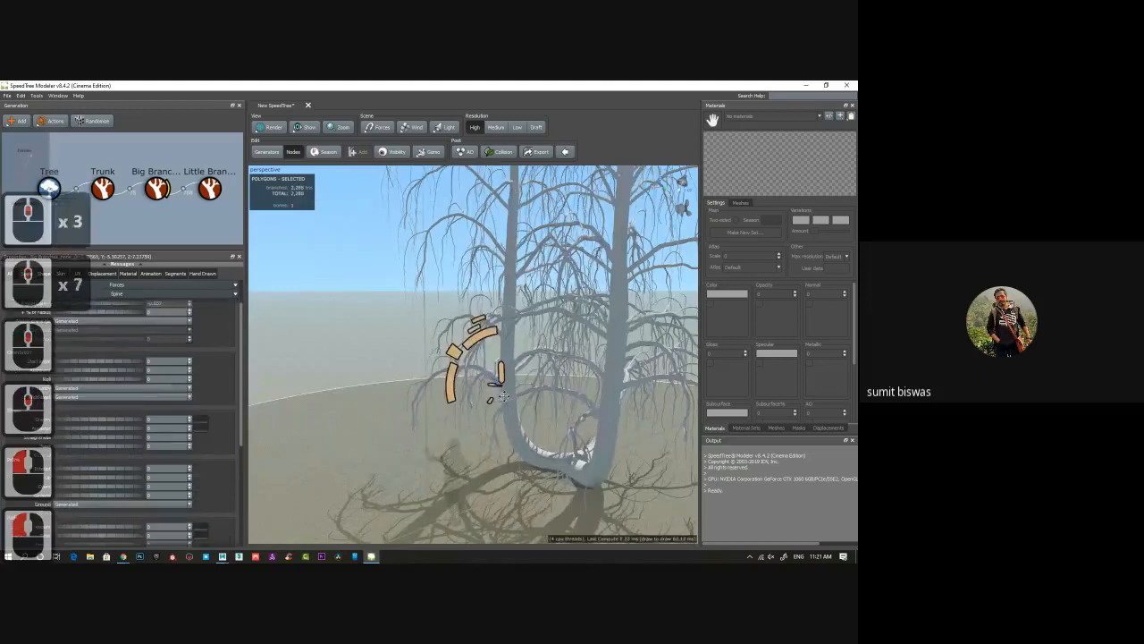
Reshape the selected branch node by stretching and shortening its length relative to the parent and adjusting its bend.
drag(453, 353, 357, 278)
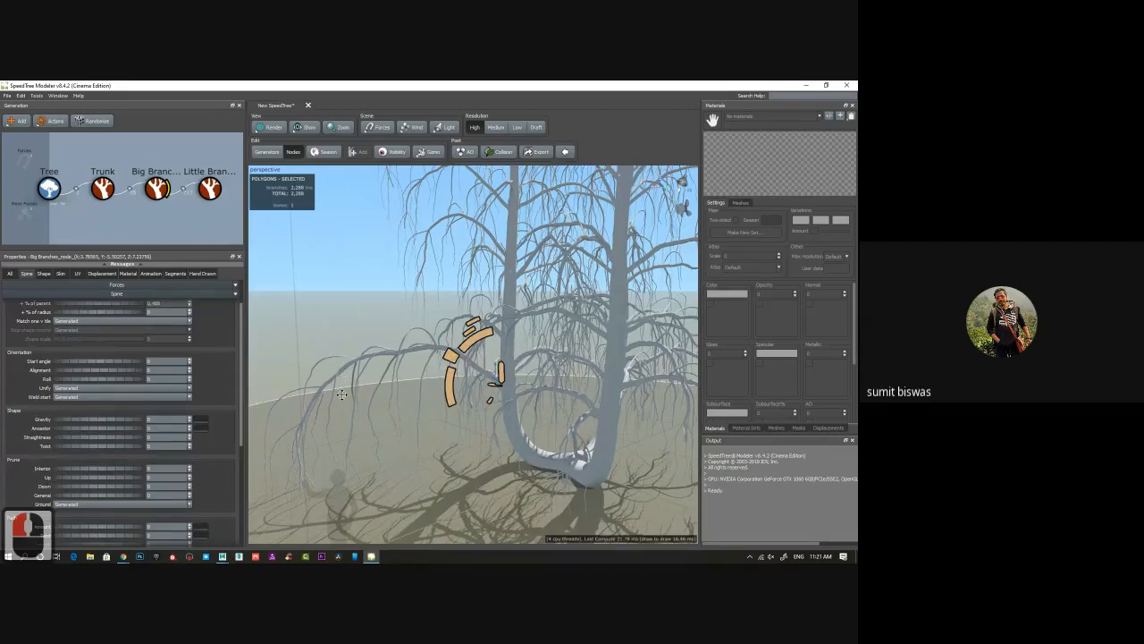
drag(450, 356, 516, 405)
drag(469, 343, 524, 383)
click(525, 384)
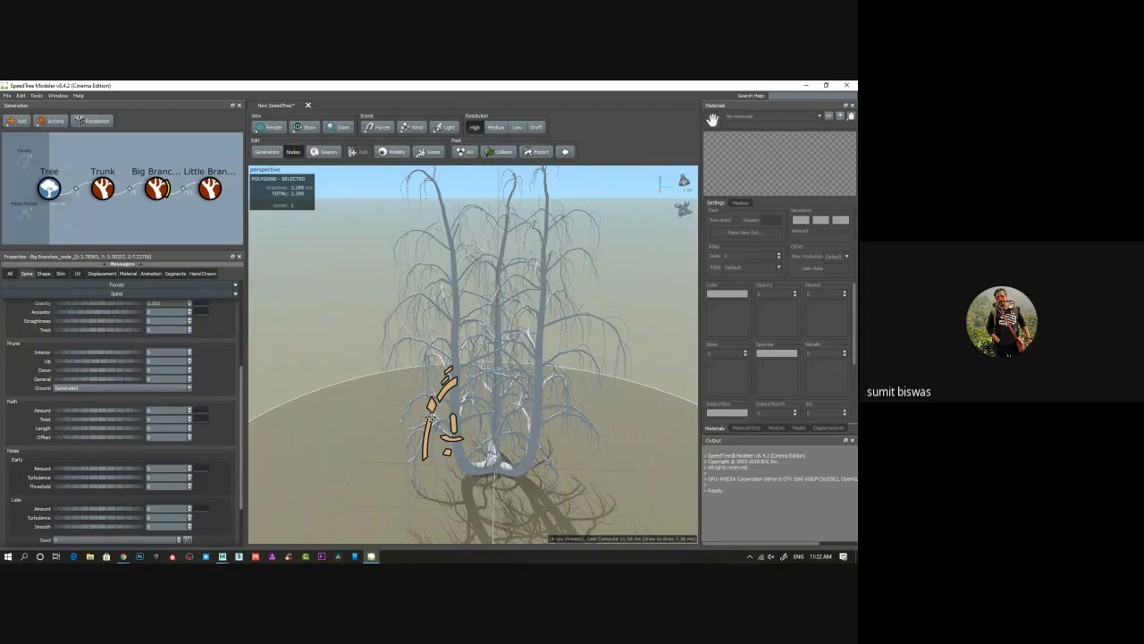
Add Twigs geometry to the Little Branches generator.
click(211, 189)
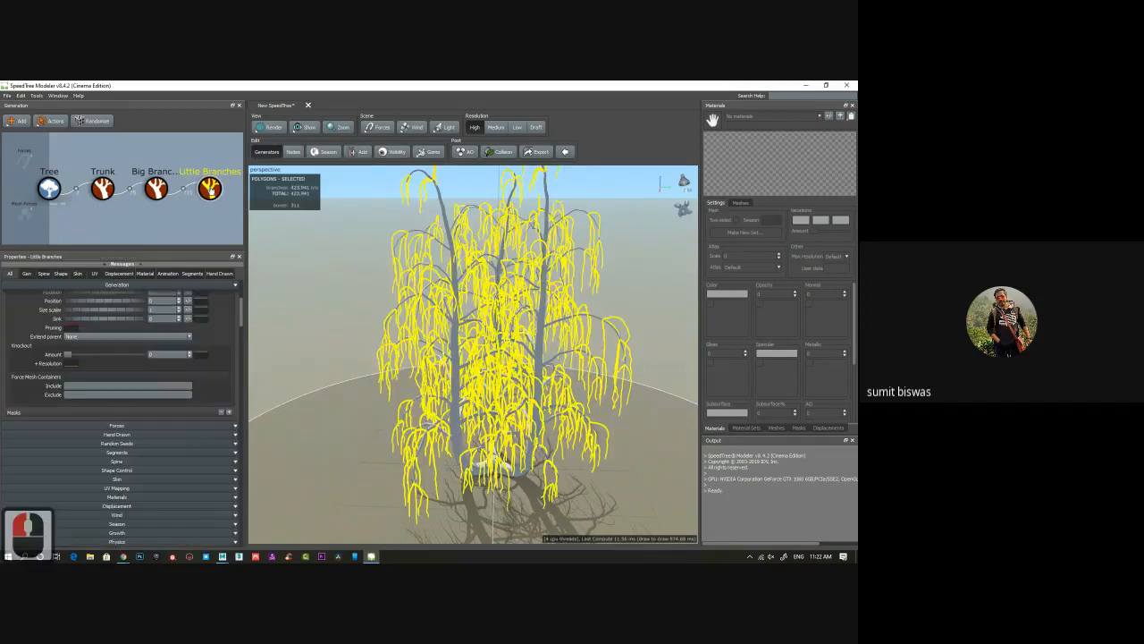
right_click(211, 190)
mouse_move(268, 191)
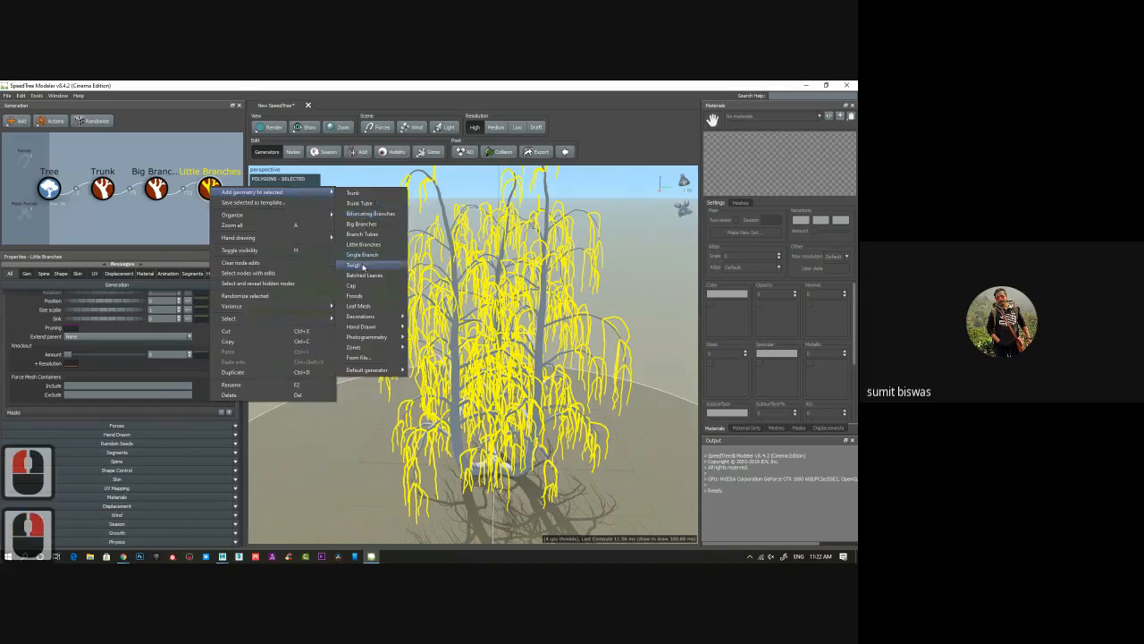
click(354, 265)
Deselect the generators, compare the tree at Medium and Low resolution, return to High, and view it from several sides.
drag(592, 391, 528, 370)
click(593, 355)
mouse_move(593, 356)
mouse_down()
mouse_move(494, 358)
mouse_move(545, 334)
mouse_move(580, 352)
mouse_up()
click(580, 352)
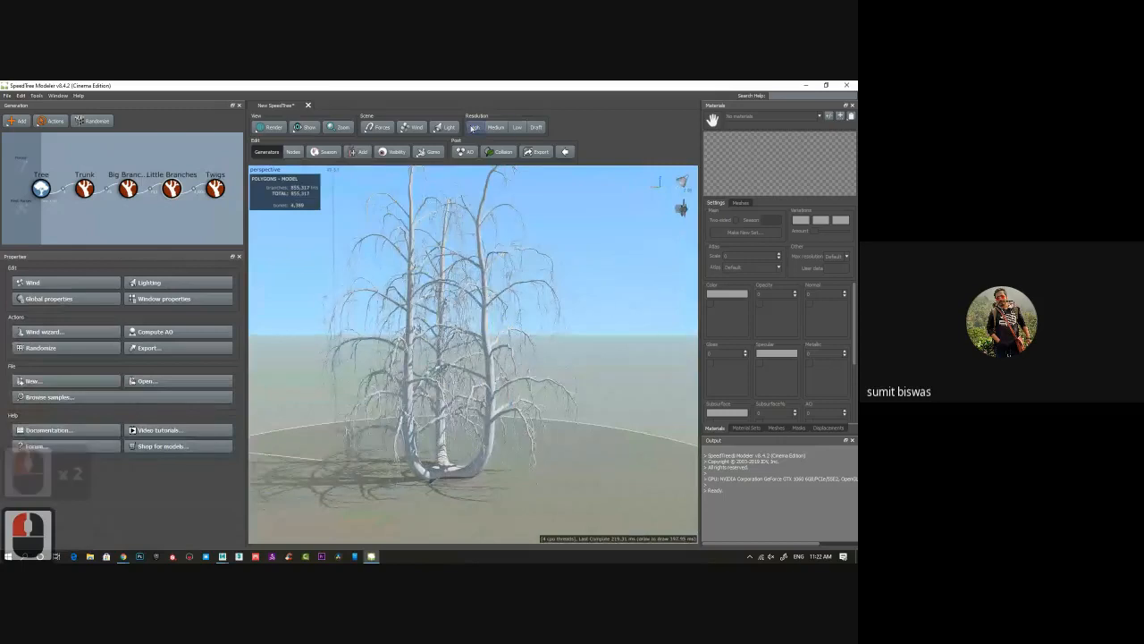
click(495, 127)
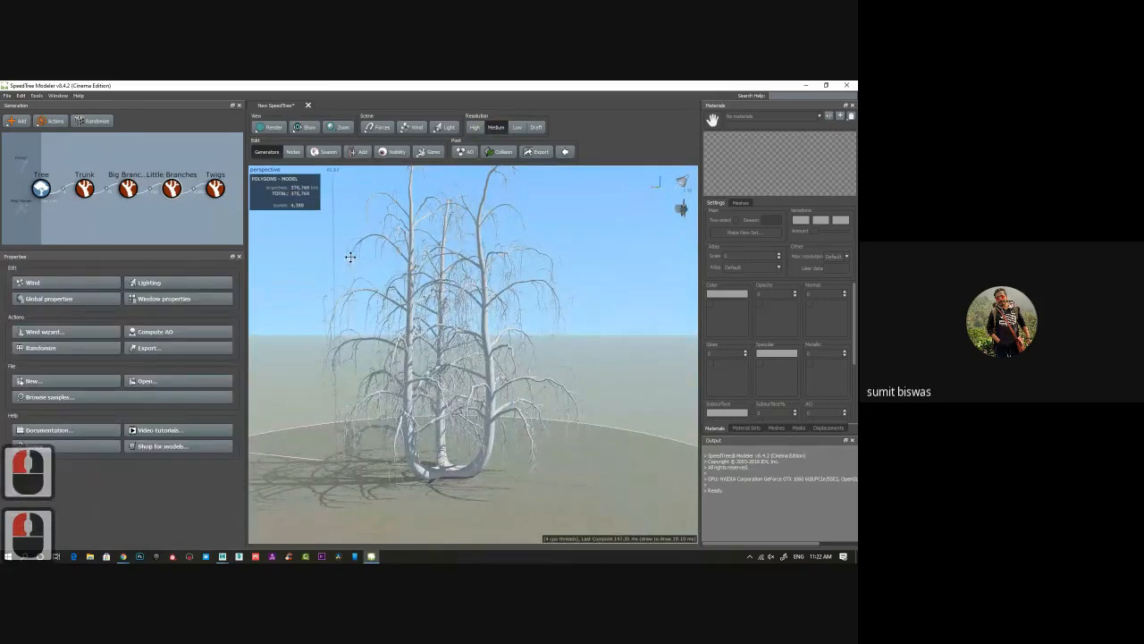
click(517, 127)
drag(416, 286, 530, 352)
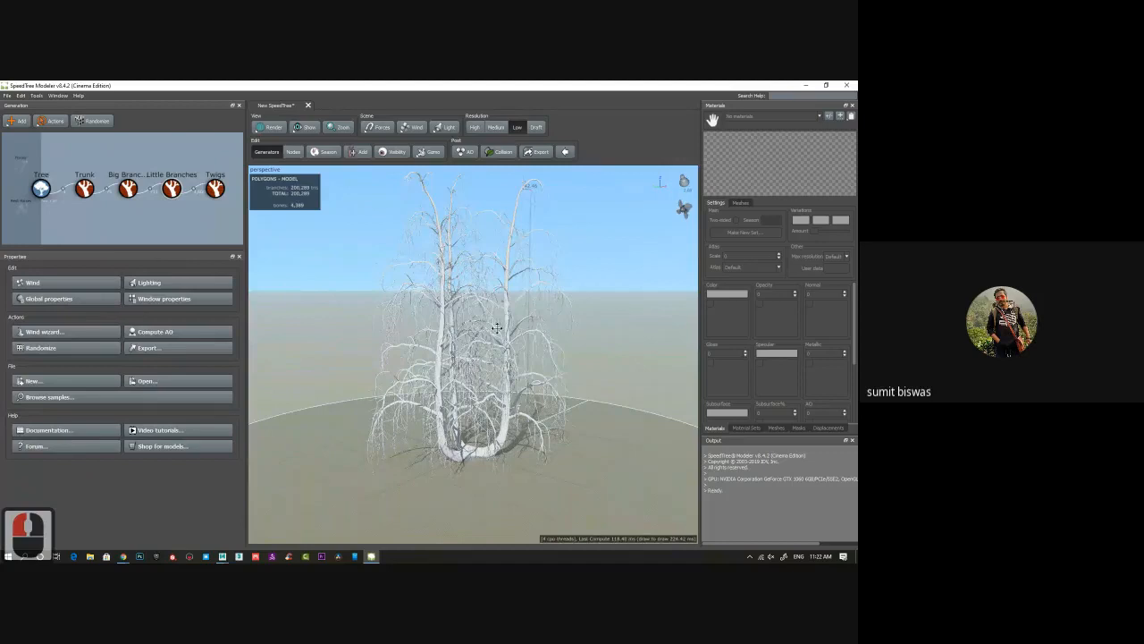
click(475, 127)
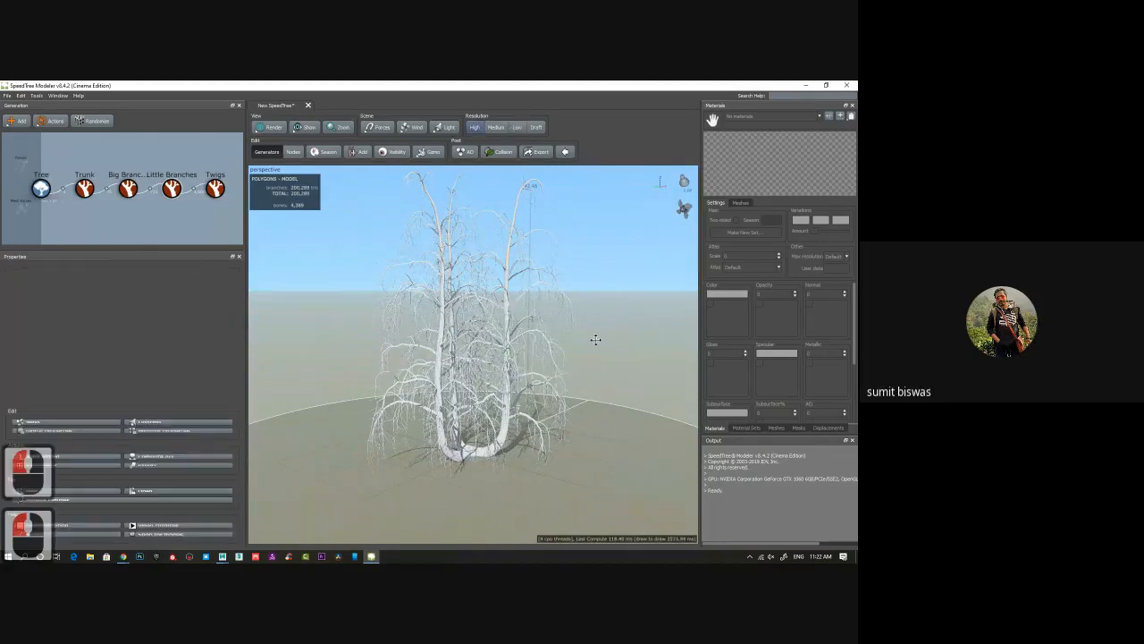
drag(554, 357, 511, 369)
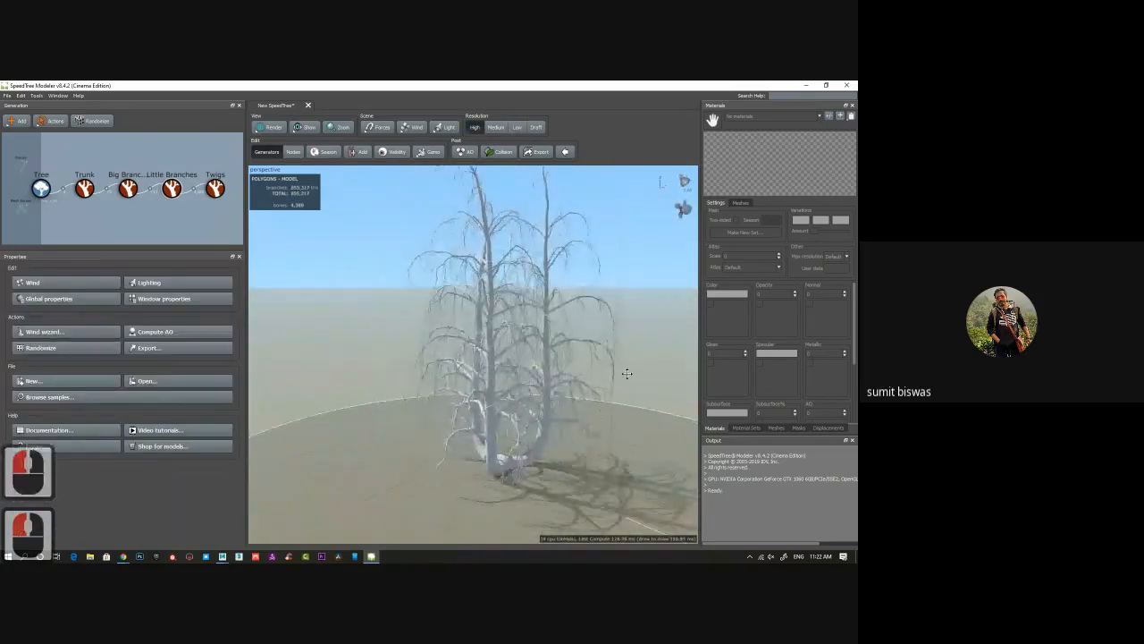
drag(626, 373, 577, 368)
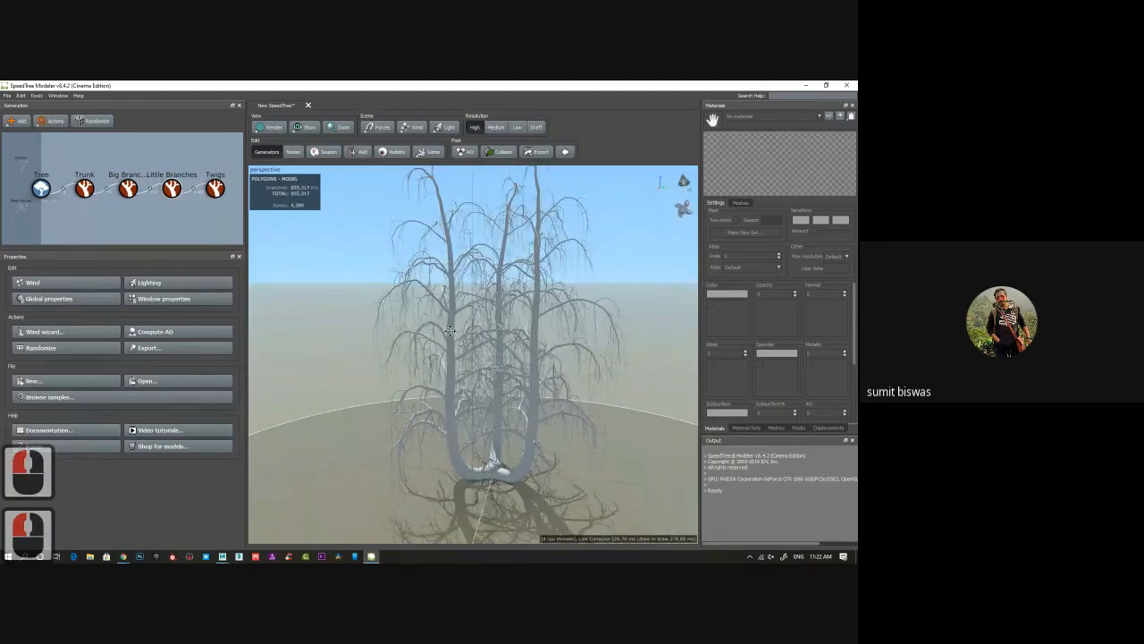
Select the Trunk generator and set its number of trunks to 2.
click(455, 456)
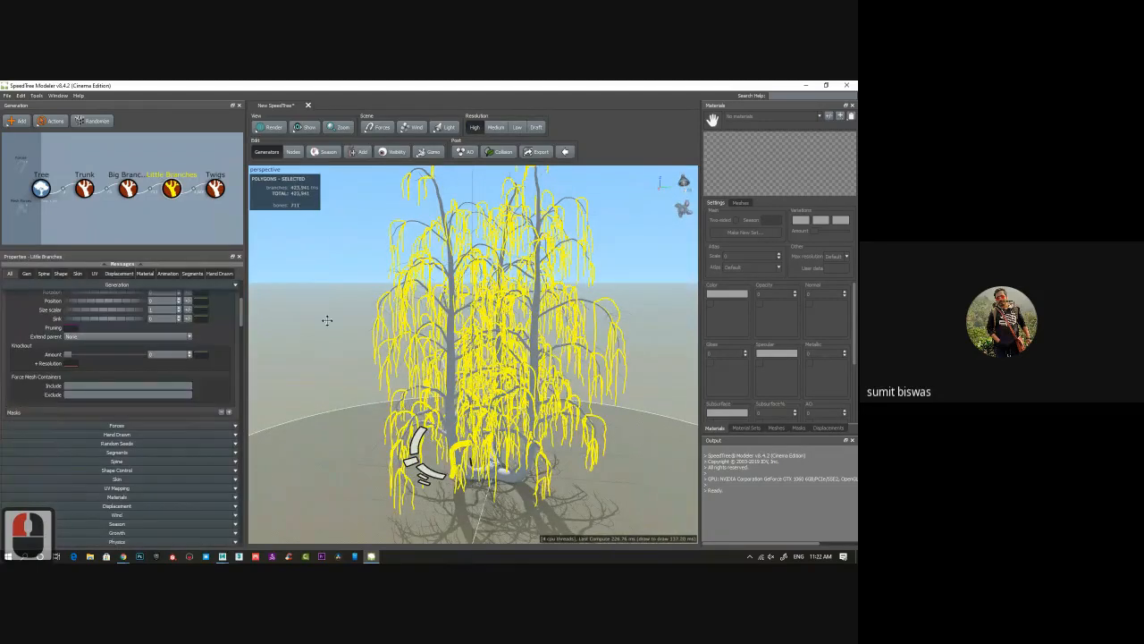
click(446, 360)
click(451, 358)
middle_drag(371, 467, 379, 429)
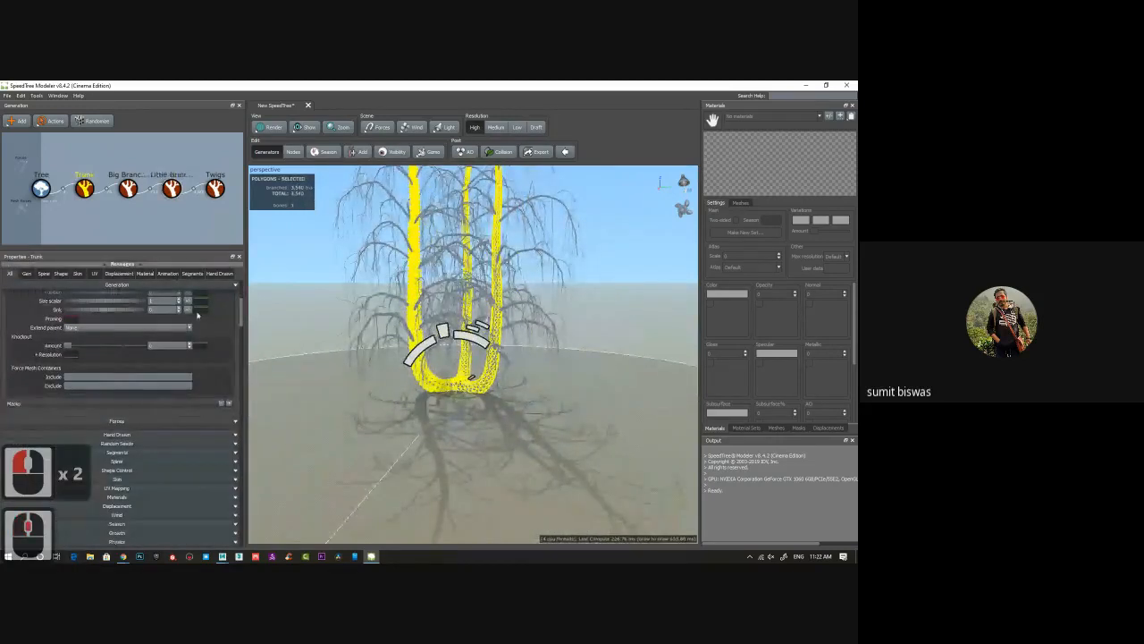
scroll(161, 380, up, 6)
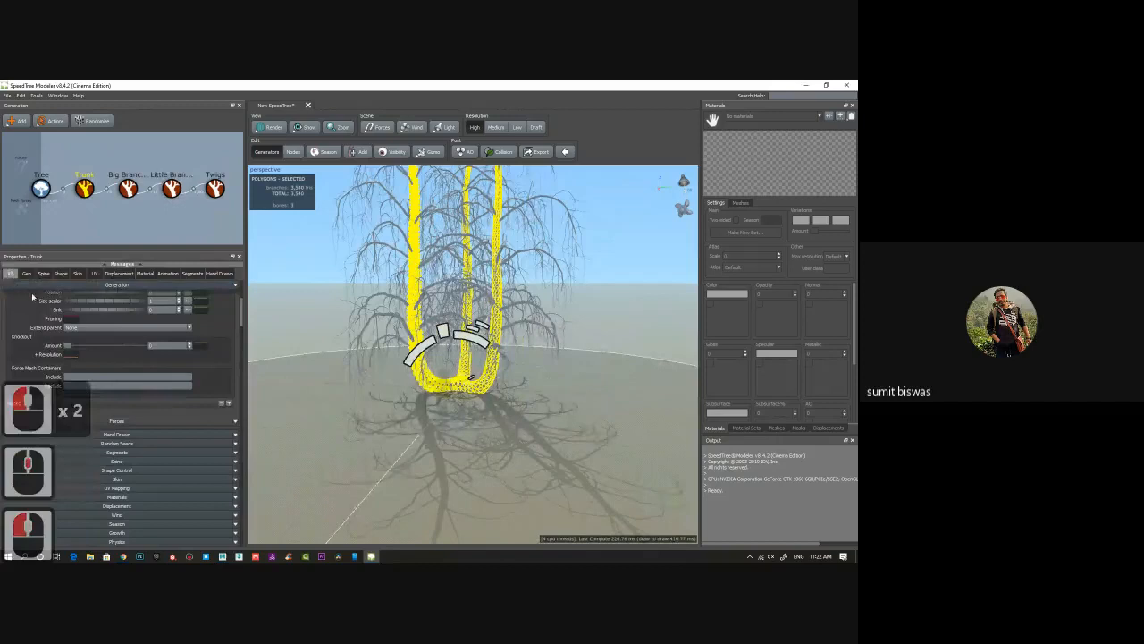
drag(153, 315, 133, 315)
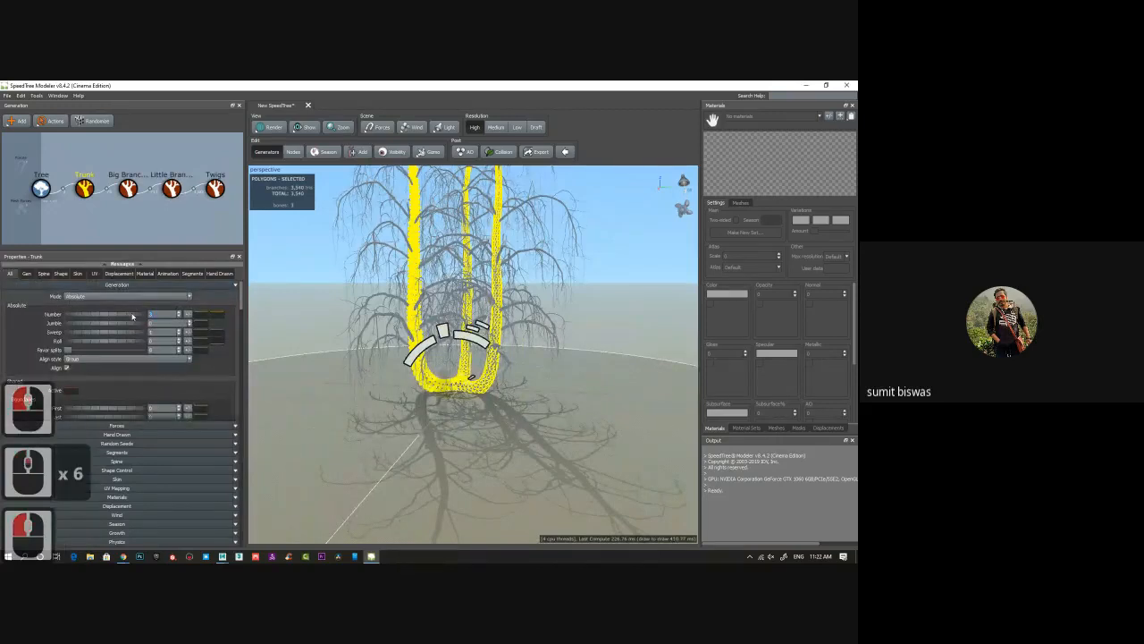
text(2)
key(Return)
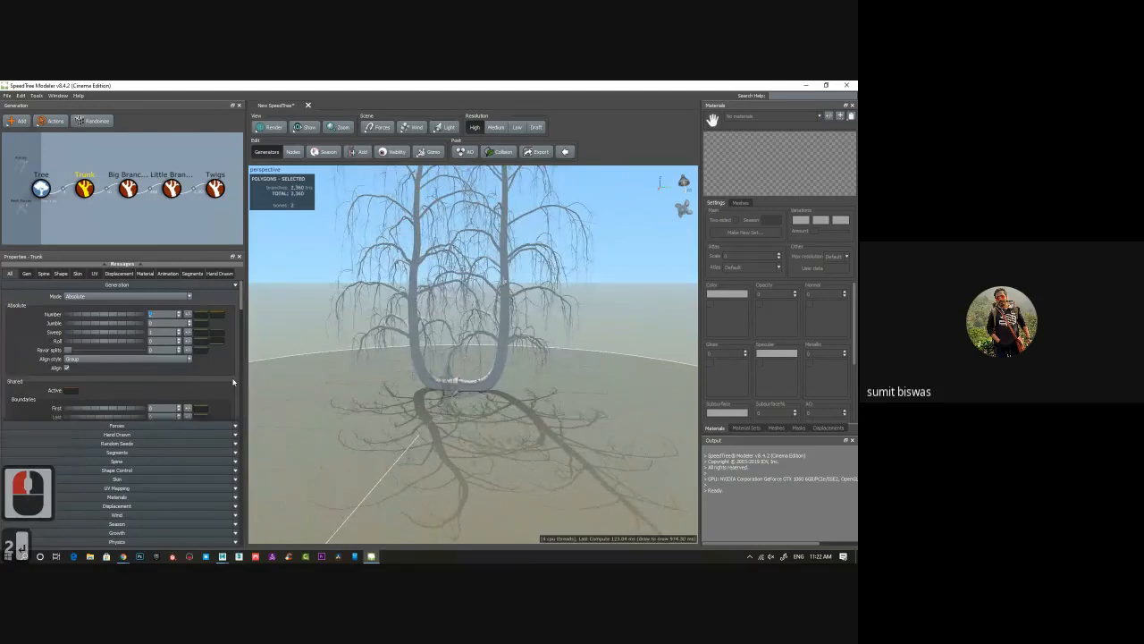
Examine the Trunk's boundaries, knockout, mesh force containers, forces, hand drawn, random seeds and segments properties.
scroll(149, 379, down, 2)
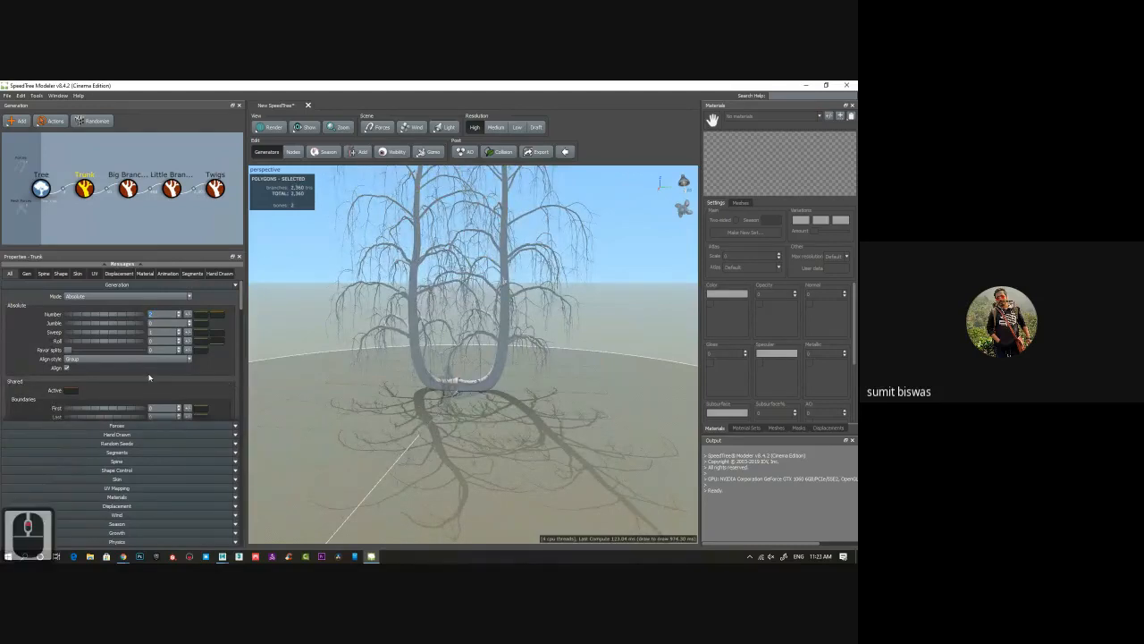
scroll(149, 378, down, 10)
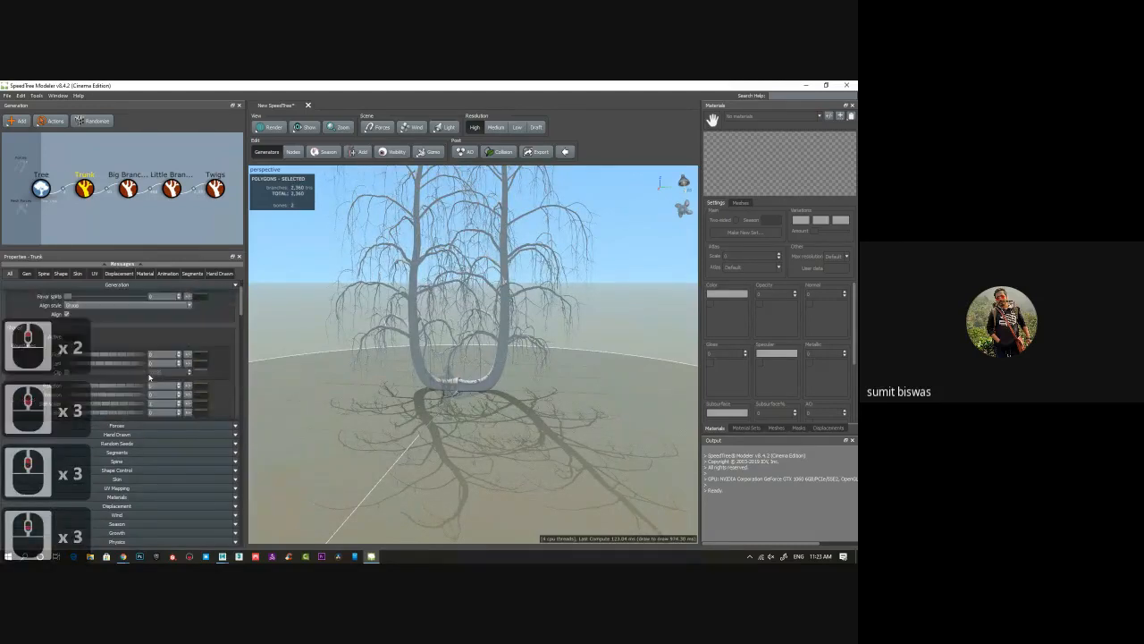
click(166, 317)
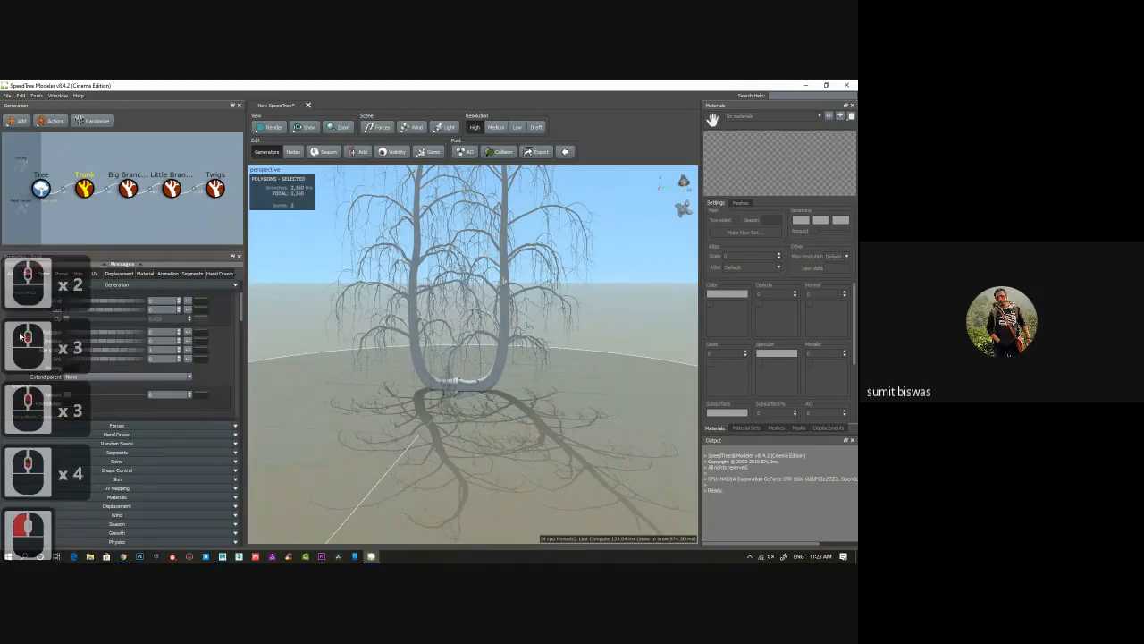
scroll(114, 368, down, 2)
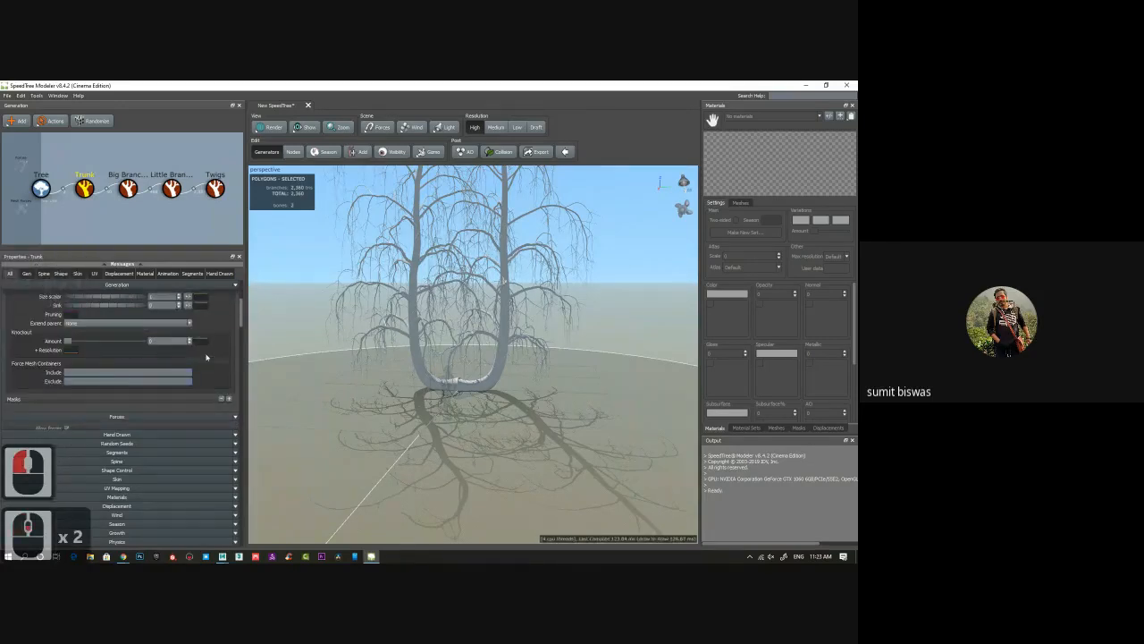
scroll(180, 372, down, 2)
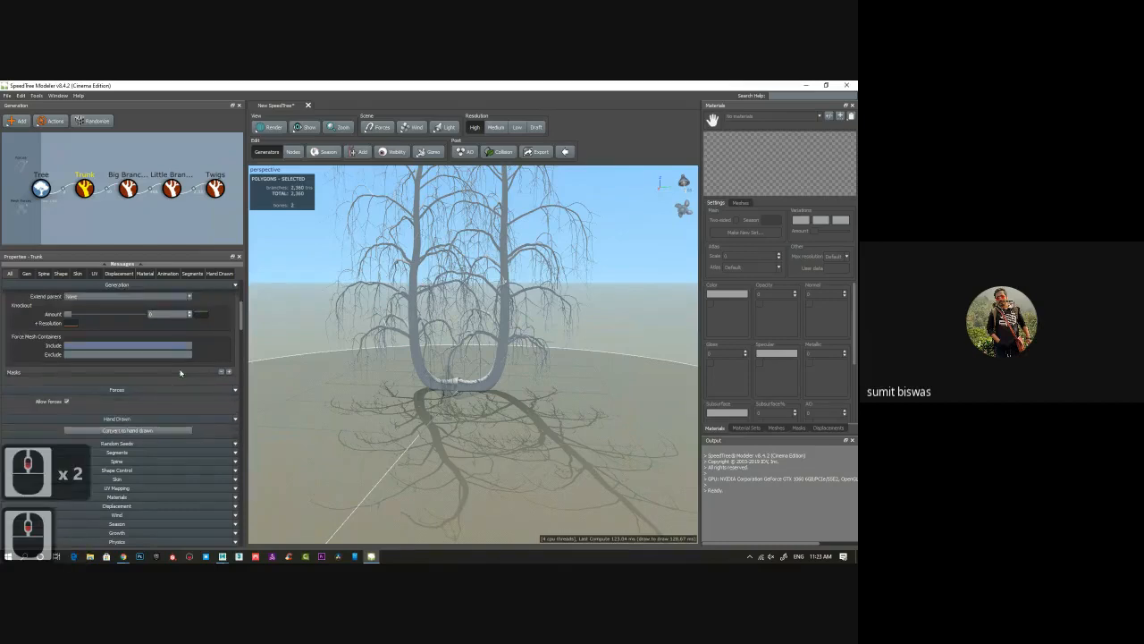
scroll(181, 373, down, 2)
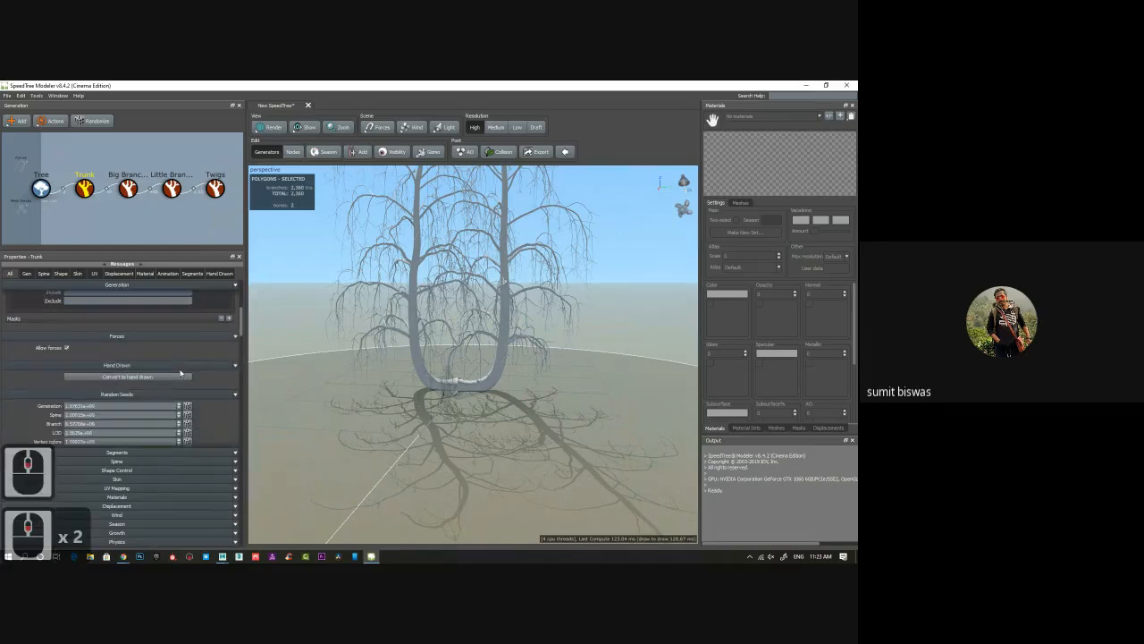
scroll(180, 372, down, 2)
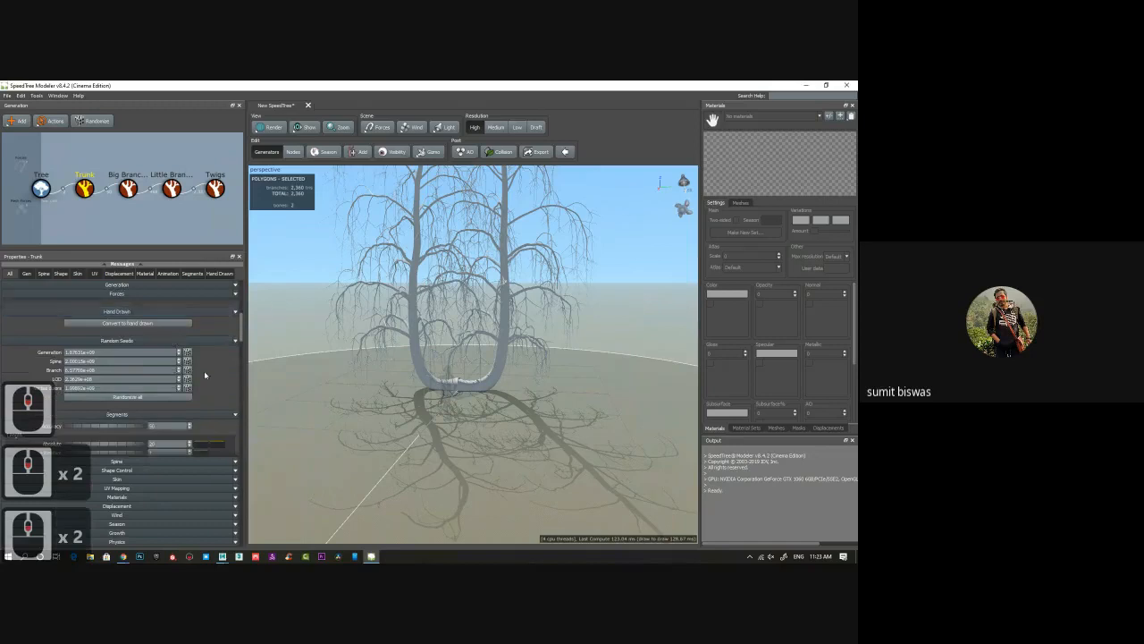
scroll(205, 377, down, 2)
scroll(162, 355, down, 1)
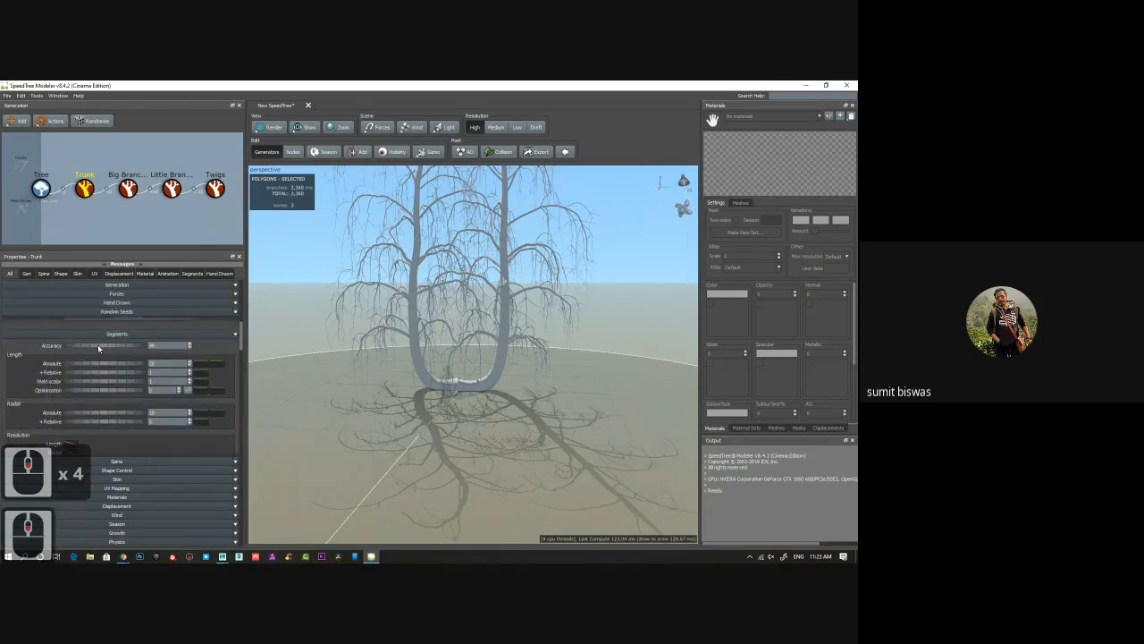
Adjust the Trunk's segment accuracy and lower its absolute radial segment count.
mouse_move(97, 345)
mouse_down()
mouse_move(53, 345)
mouse_move(110, 362)
mouse_up()
scroll(111, 361, down, 2)
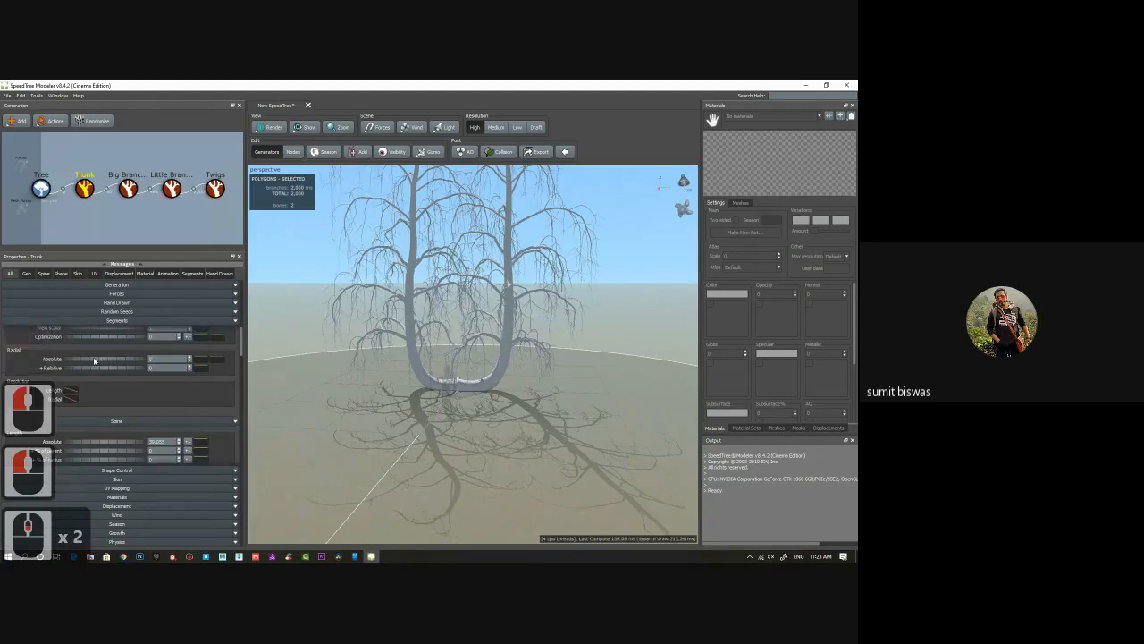
drag(89, 361, 38, 362)
Shorten the Trunk spine's absolute length to about 16.4 and return to its Generation properties.
scroll(158, 397, down, 1)
drag(113, 417, 87, 418)
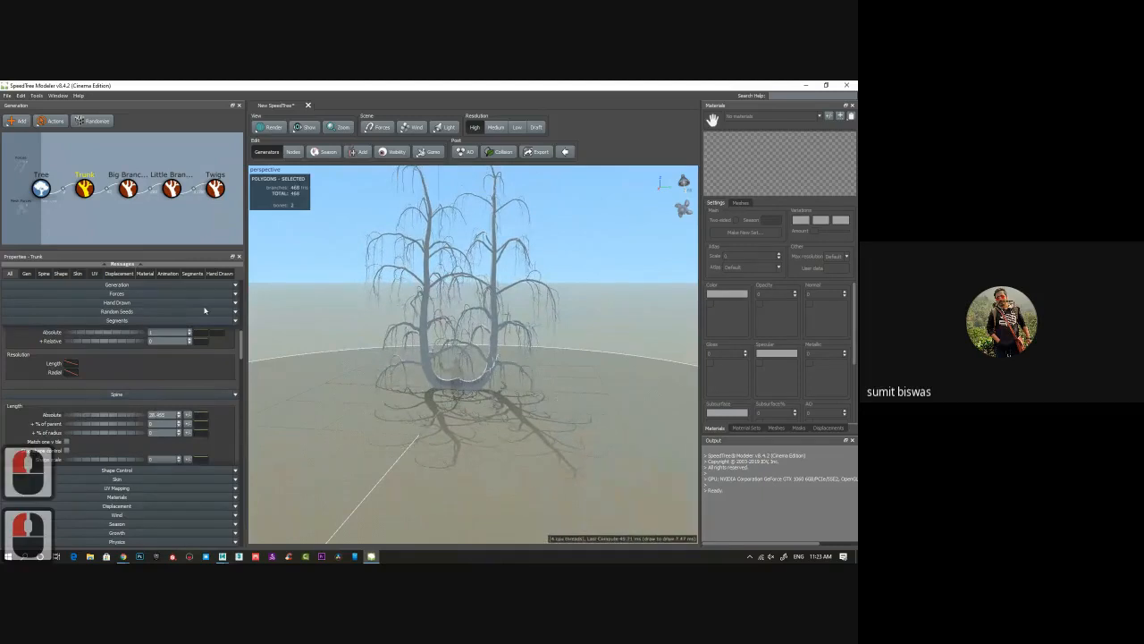
click(128, 283)
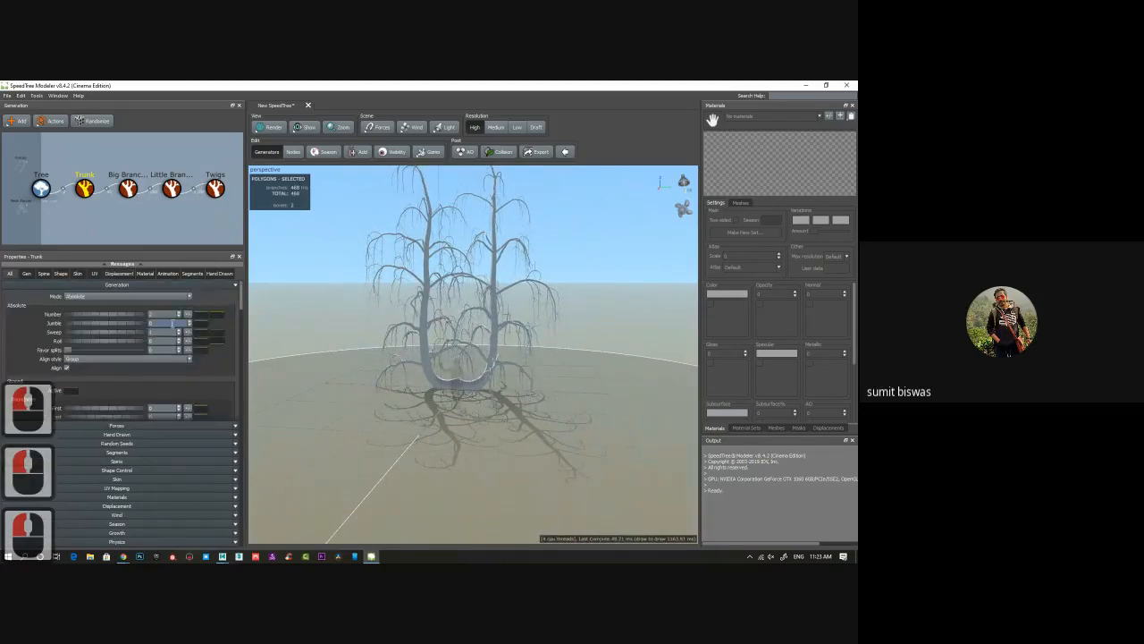
Reduce the Trunk generator's number of trunks to 1.
click(178, 317)
drag(639, 362, 454, 365)
click(190, 359)
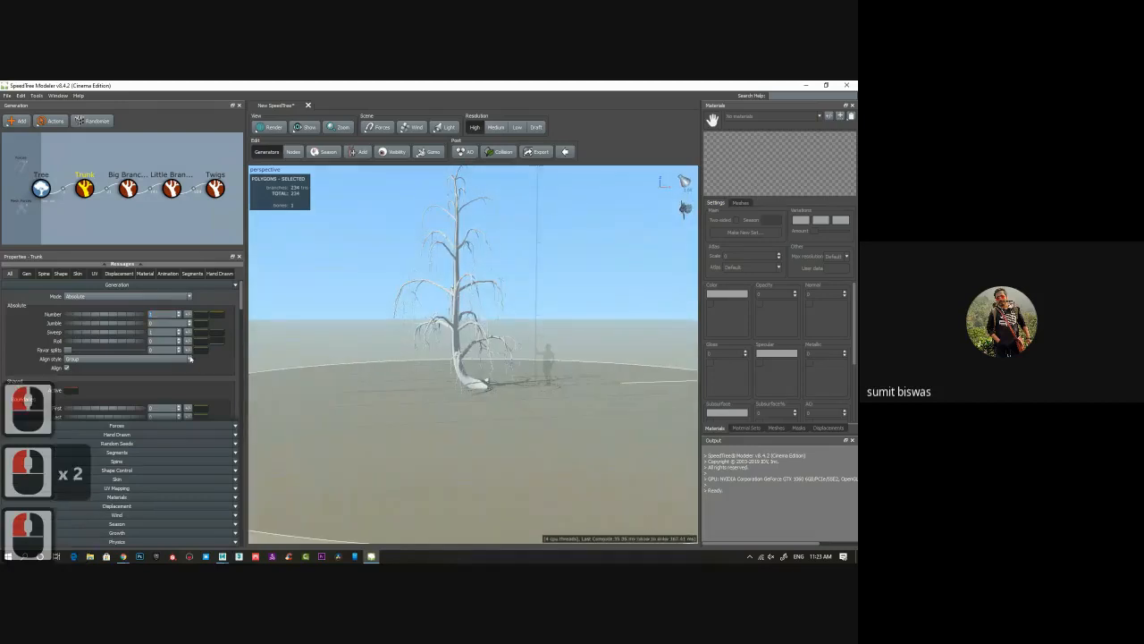
Select the Trunk and set its spine gravity to 0.
click(483, 384)
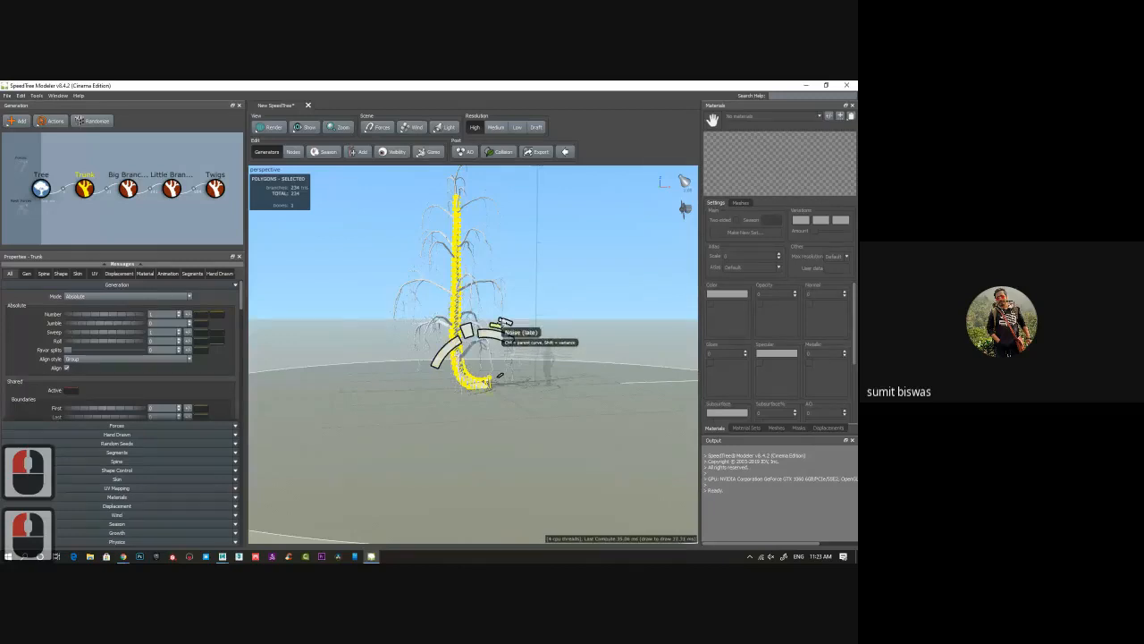
click(451, 344)
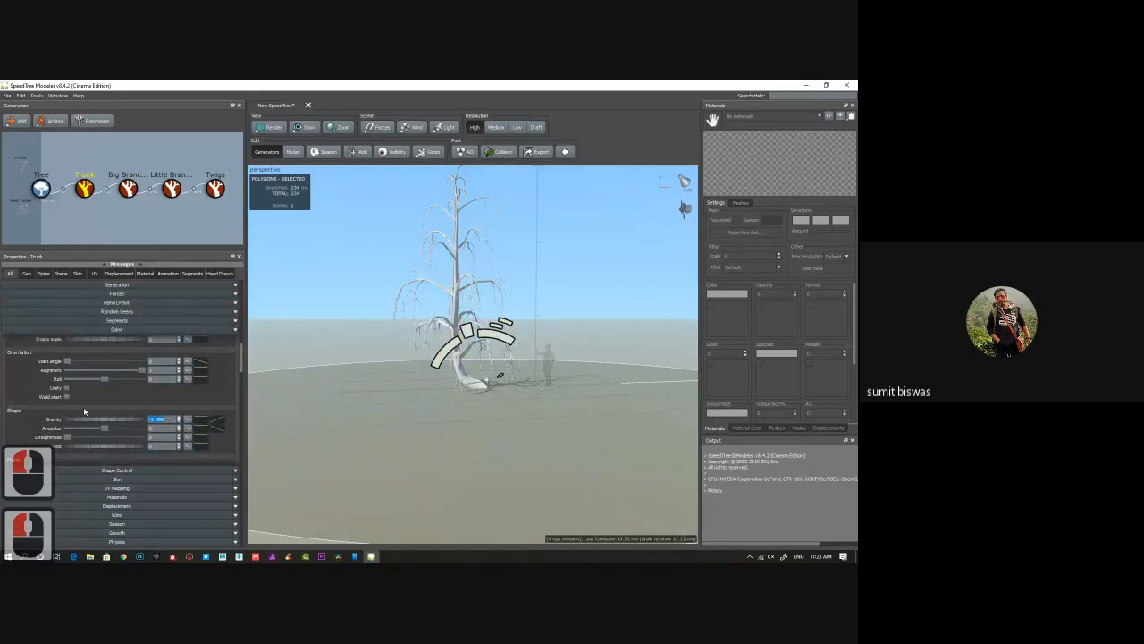
text(0)
key(Return)
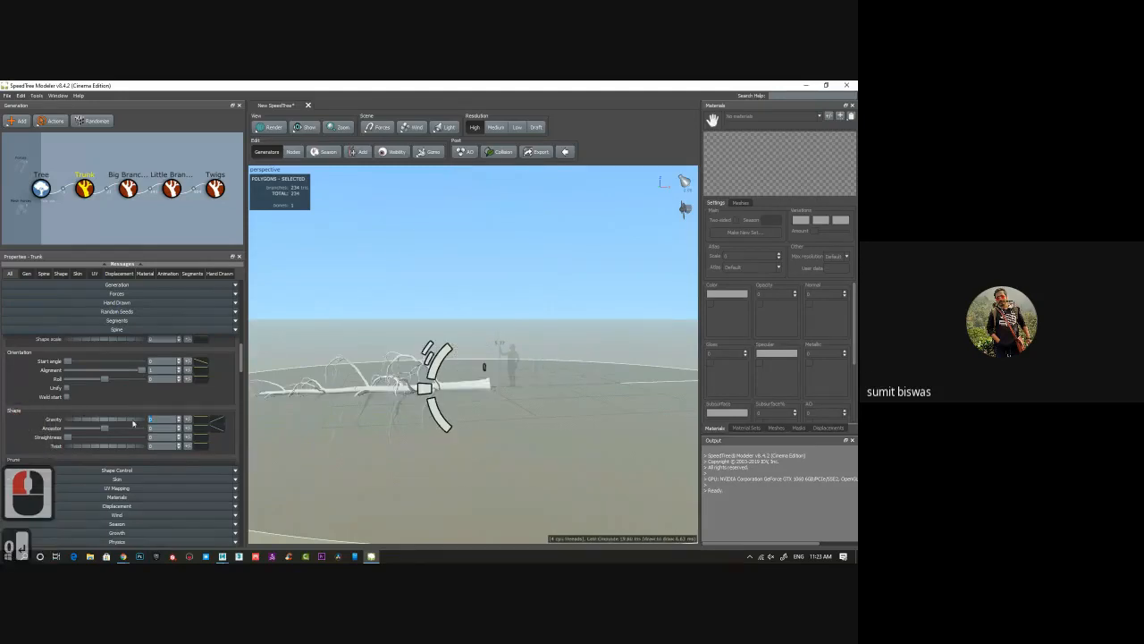
Raise the Trunk spine's start angle and flatten its parent curve near the maximum.
drag(433, 360, 508, 510)
click(202, 355)
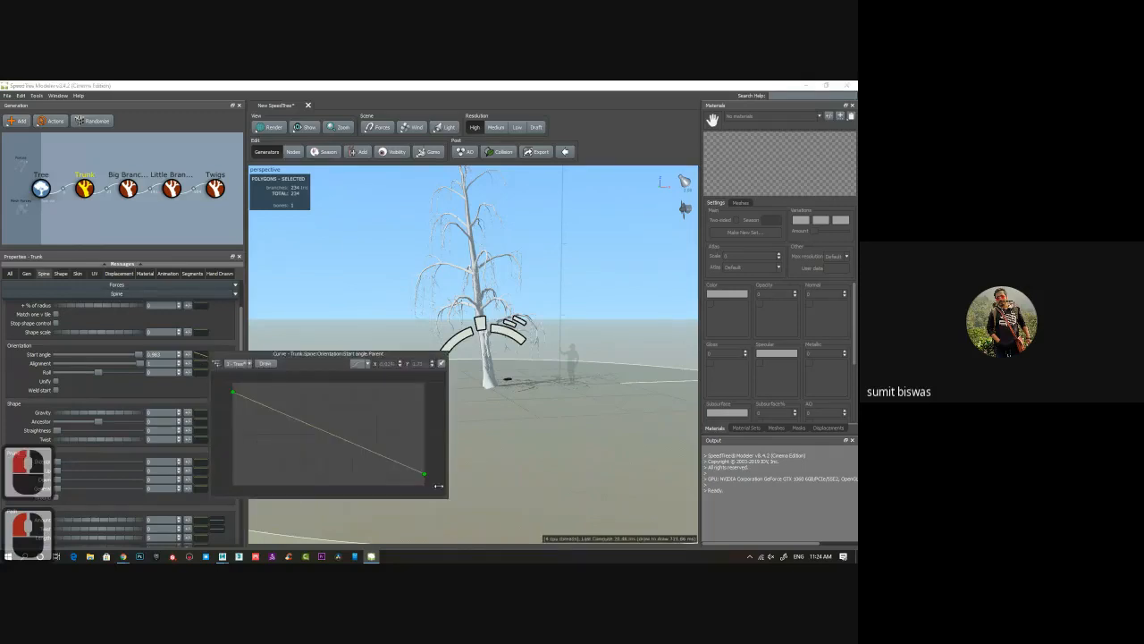
drag(429, 477, 228, 381)
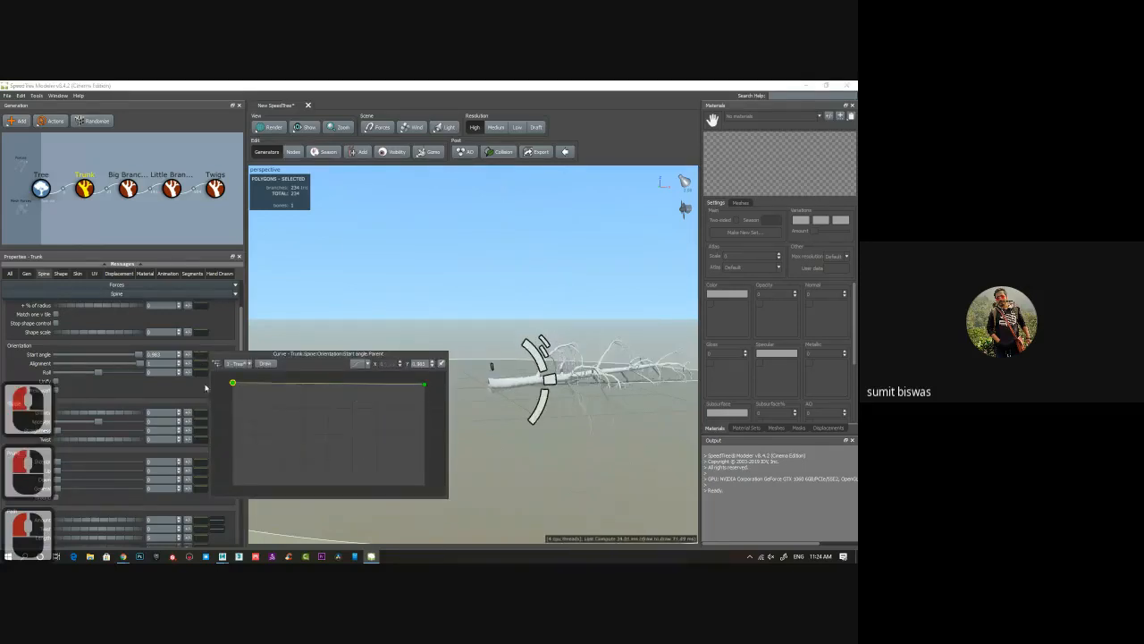
Reset the Trunk's start angle to 0 and raise it to about 0.5 so the trunk stands upright.
click(166, 355)
click(134, 356)
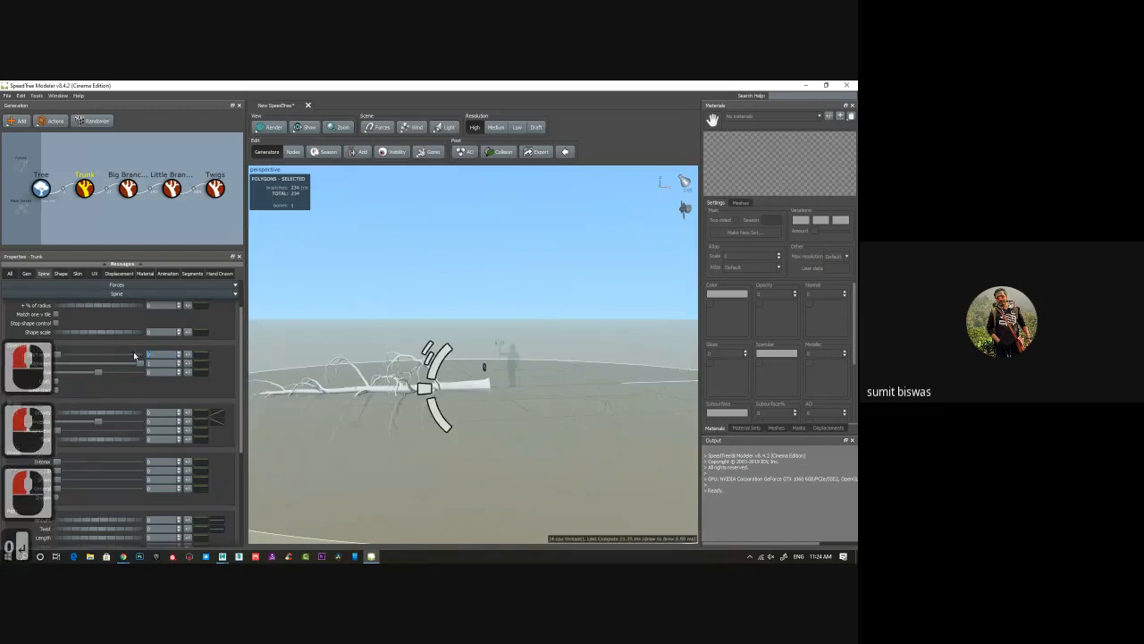
drag(134, 355, 99, 353)
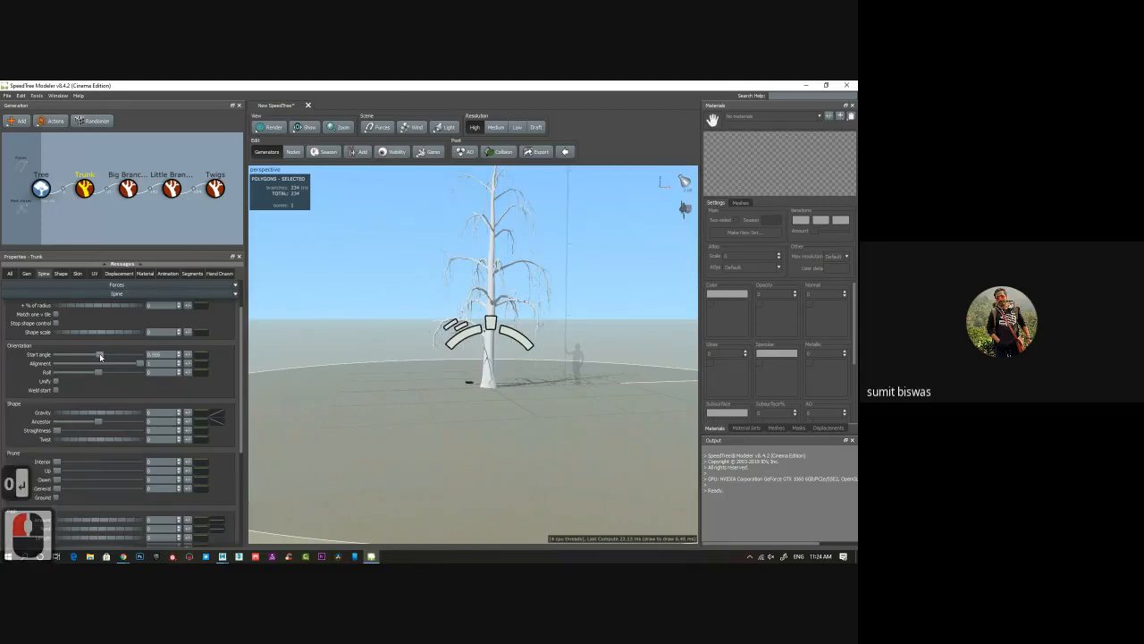
drag(482, 411, 446, 410)
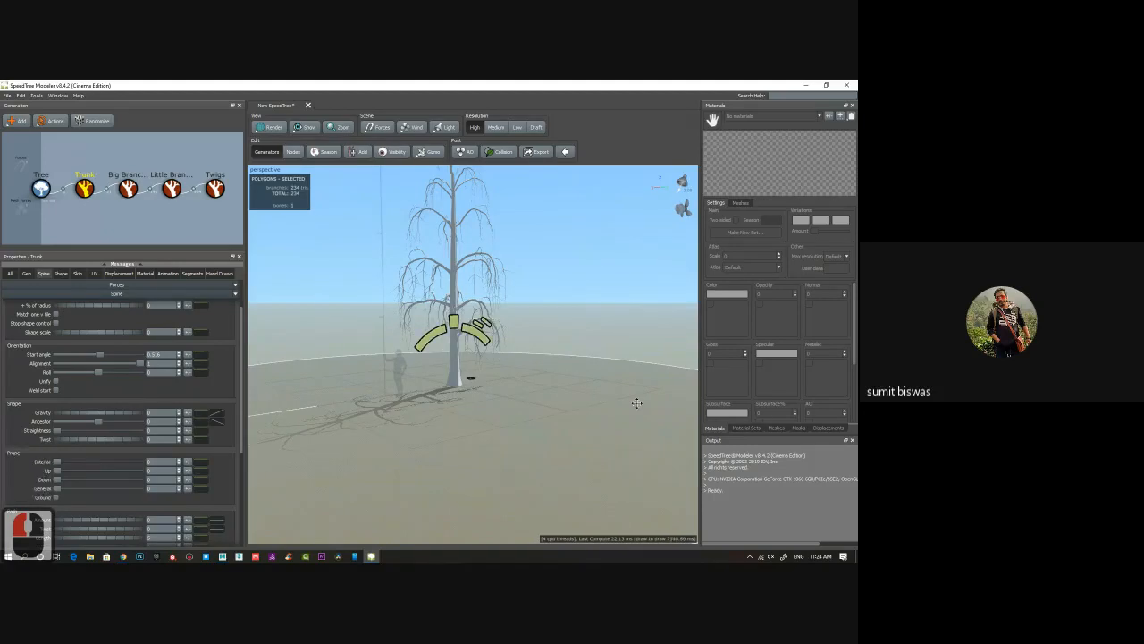
Undo the recent Trunk edits, from the start angle and gravity back through the spine length and number of trunks.
key(ctrl+z)
key(ctrl+z)
key(ctrl+z)
key(ctrl+z)
key(ctrl+z)
key(ctrl+z)
key(ctrl+z)
key(ctrl+z)
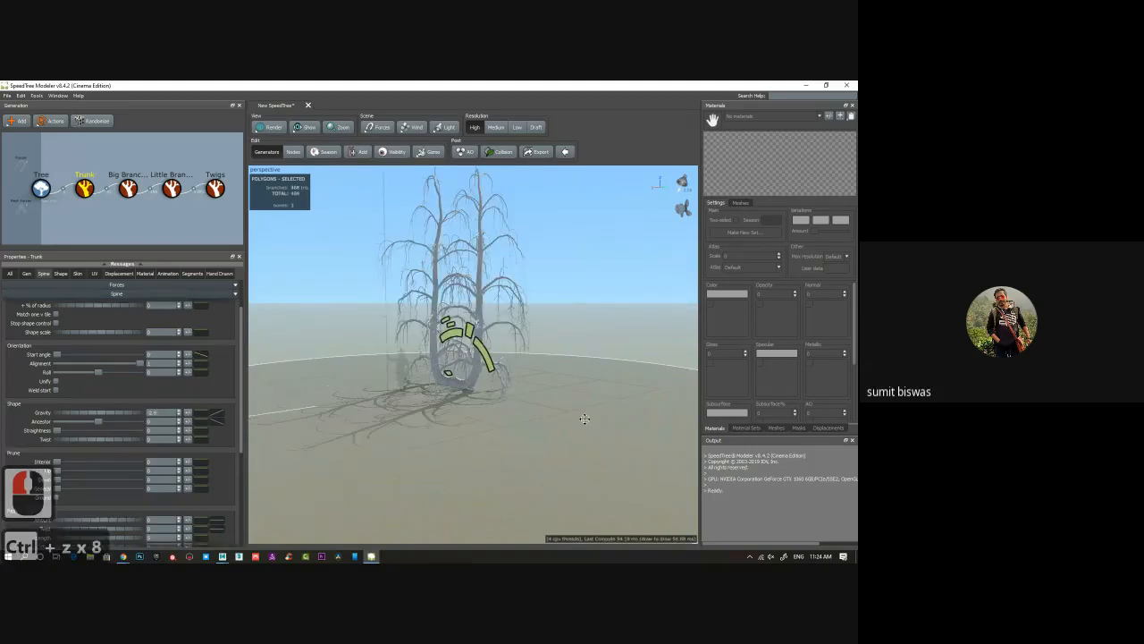
key(ctrl+z)
key(ctrl+z)
key(ctrl+z)
key(ctrl+z)
key(ctrl+z)
key(ctrl+z)
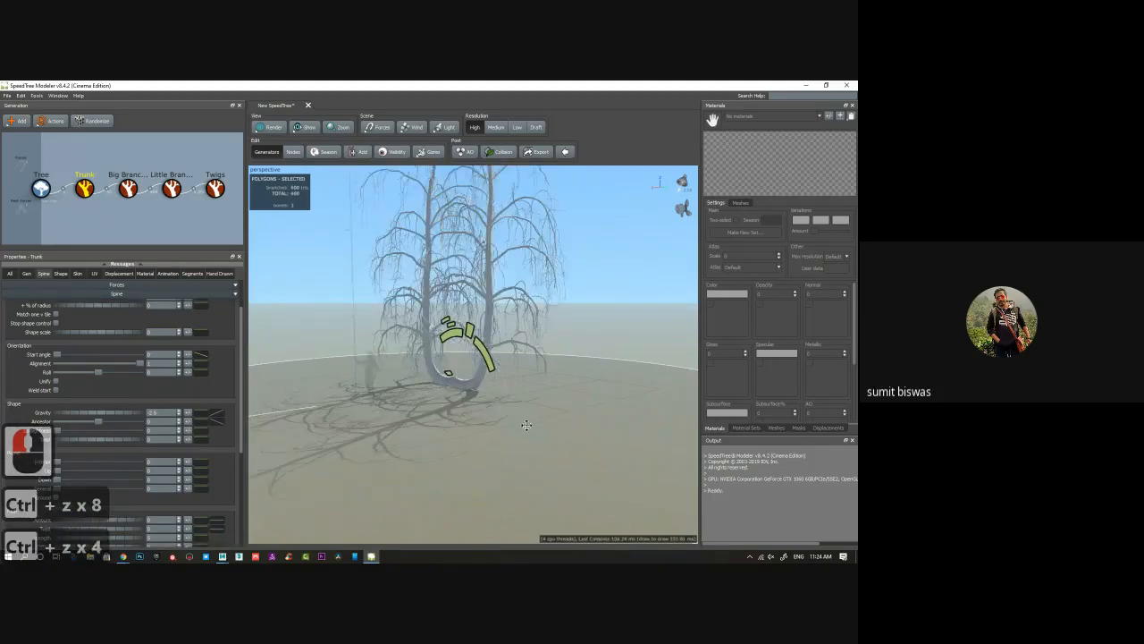
key(ctrl+z)
key(ctrl+z)
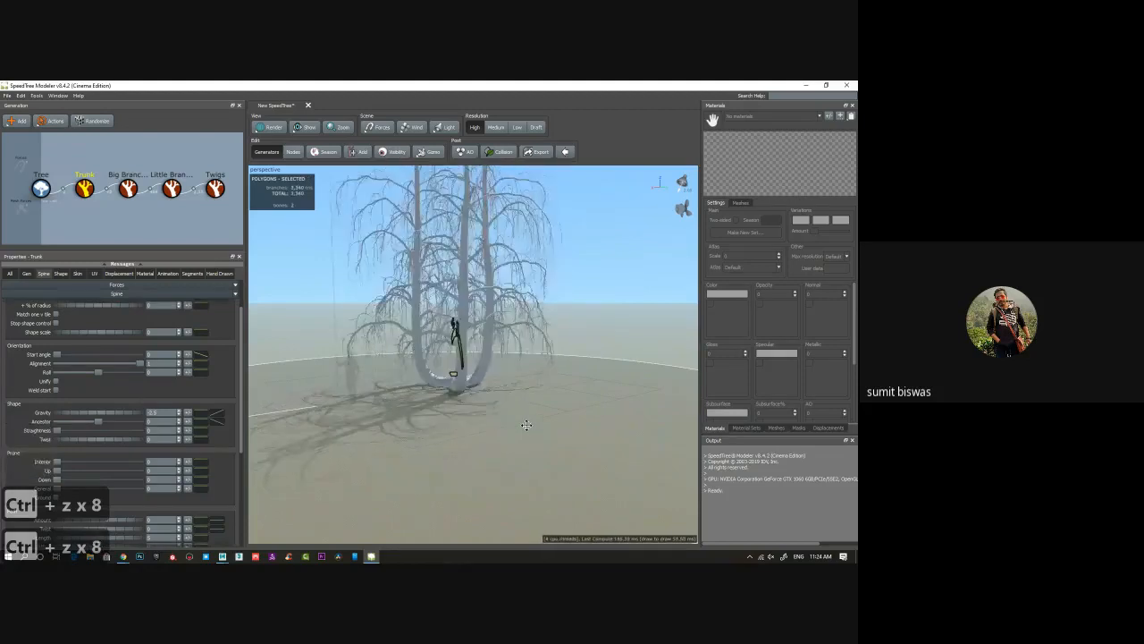
drag(524, 427, 267, 353)
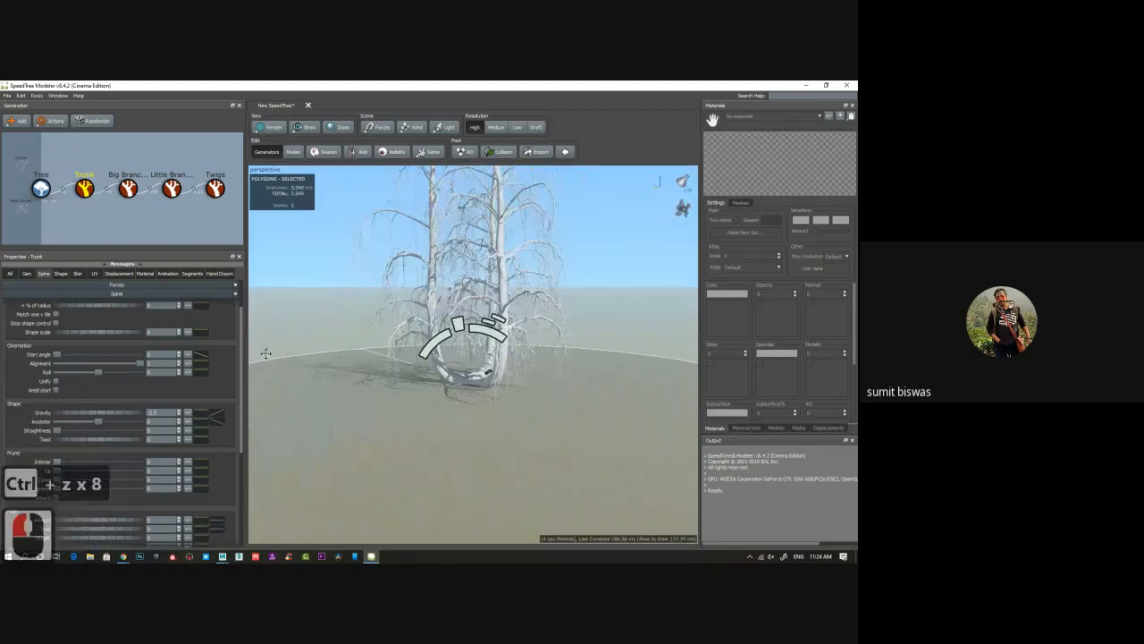
Set the number of trunks to 1 in the Trunk's Generation properties.
scroll(176, 332, up, 2)
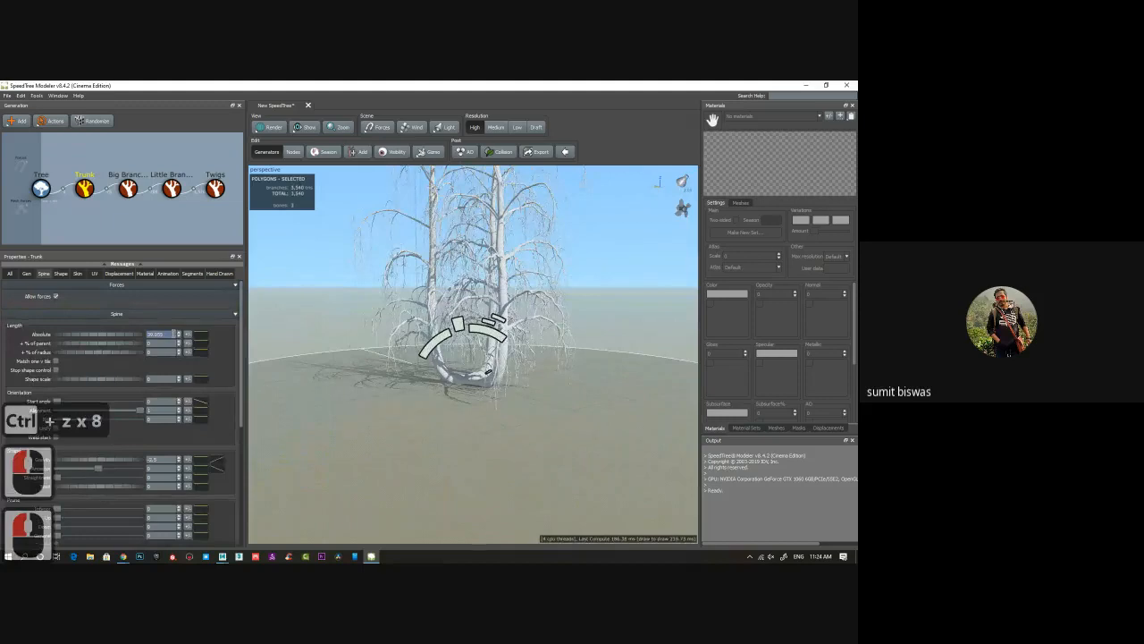
click(27, 273)
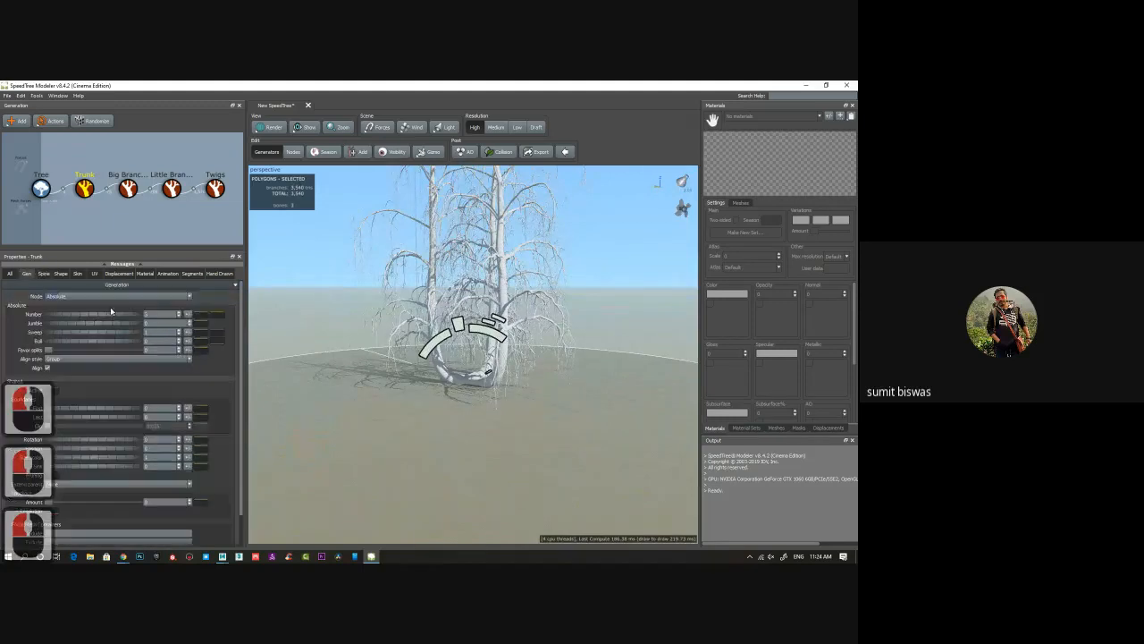
click(179, 316)
click(179, 316)
drag(539, 411, 546, 451)
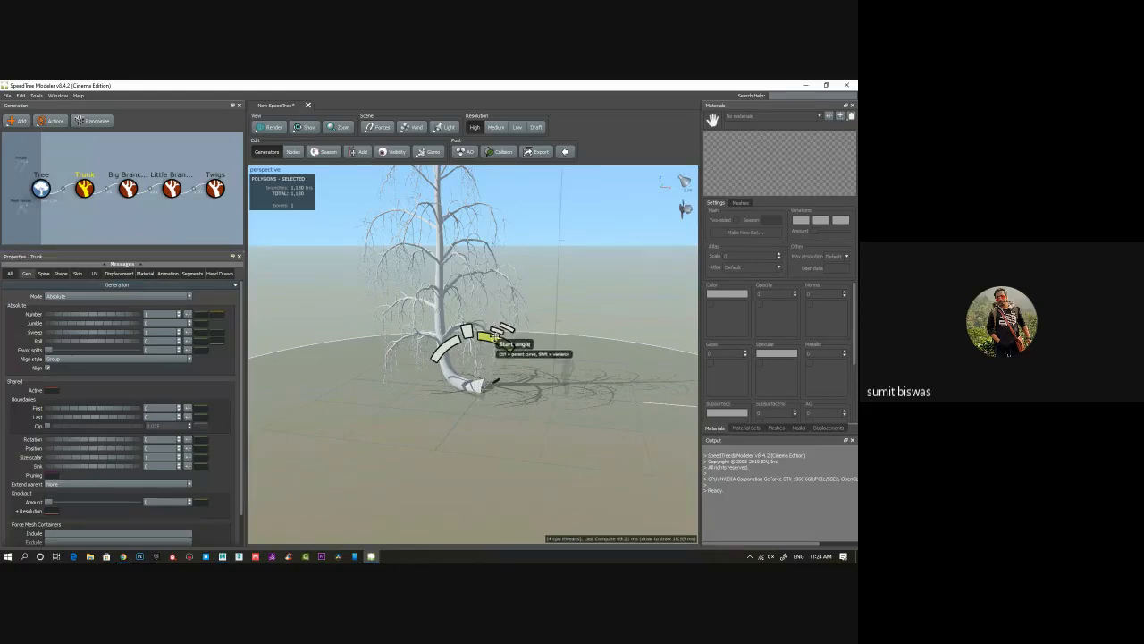
Reselect the Trunk and raise its start angle to about 0.13, showing it in the Spine orientation properties.
click(490, 336)
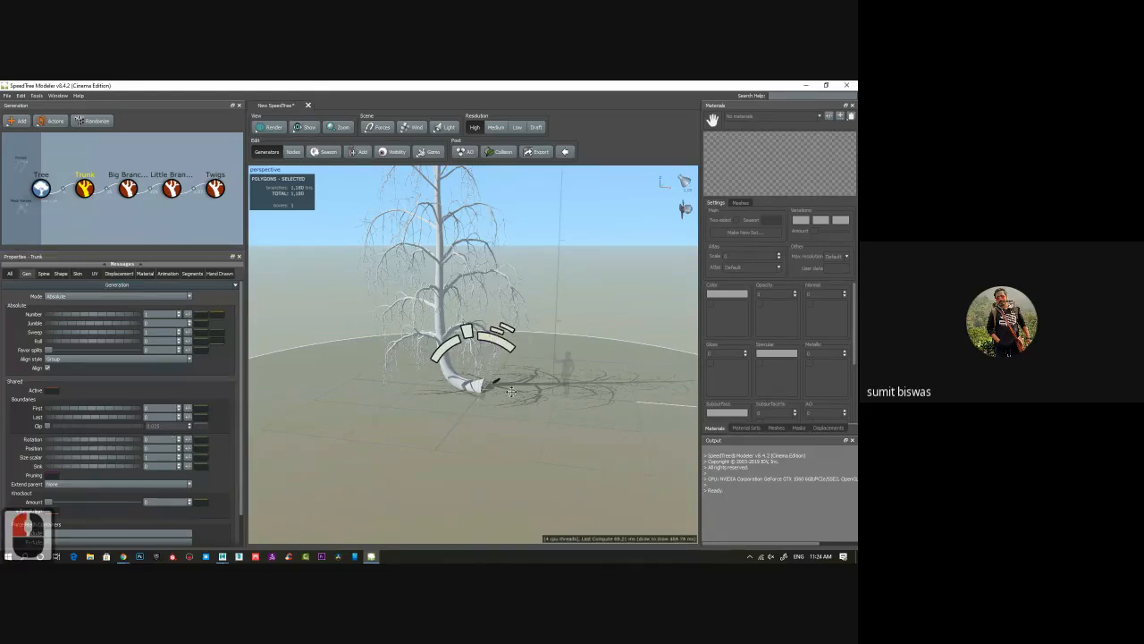
double_click(491, 339)
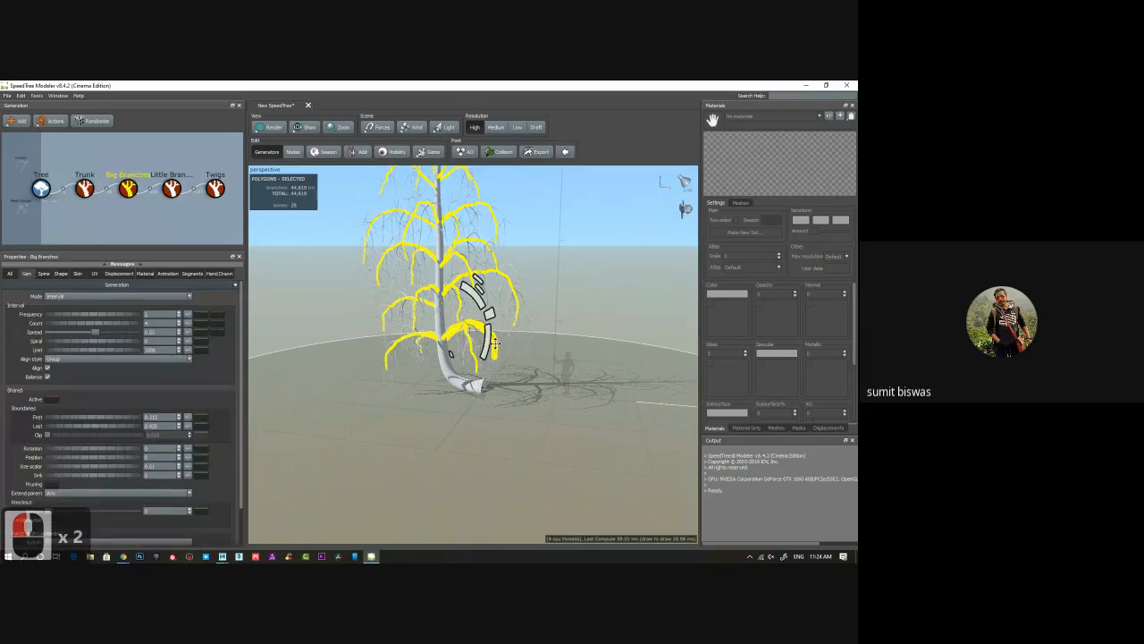
click(448, 332)
double_click(449, 366)
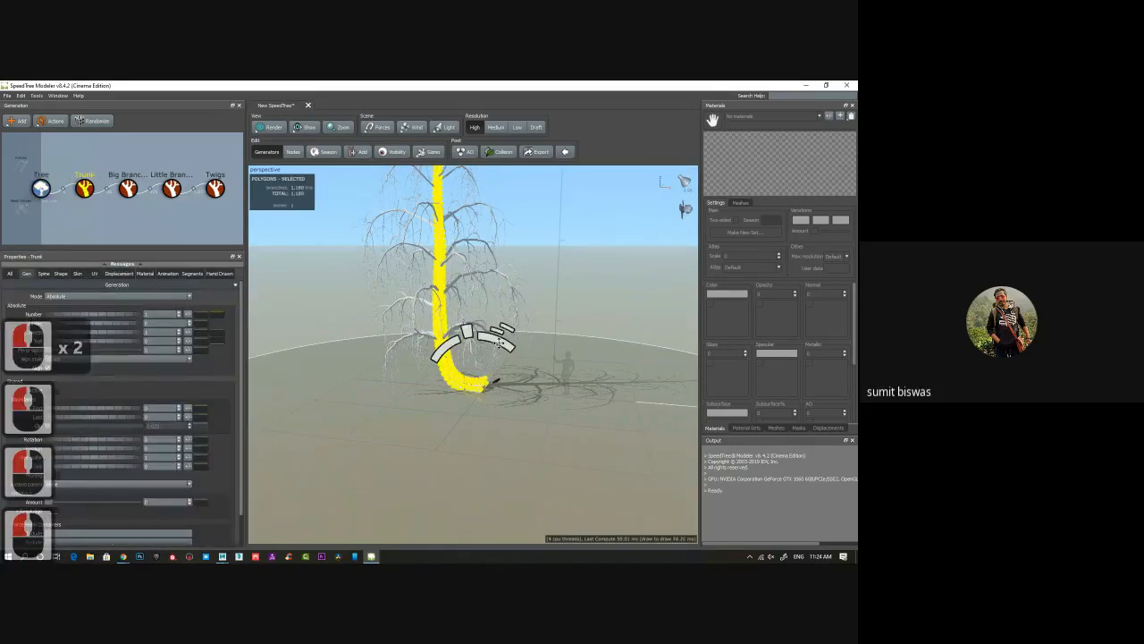
drag(497, 340, 469, 321)
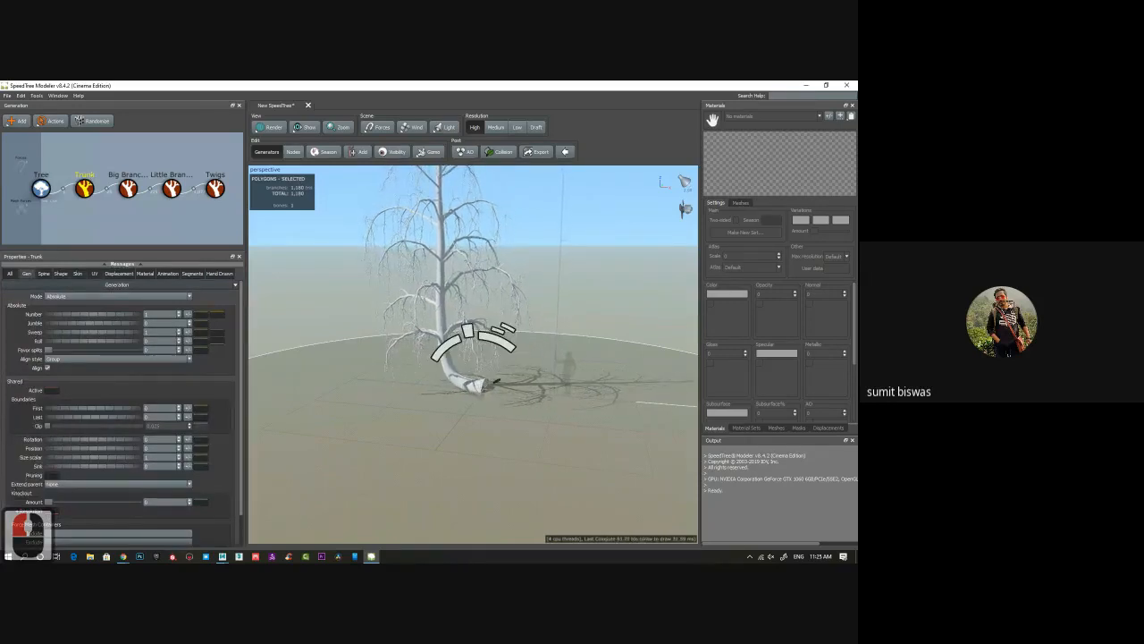
click(11, 273)
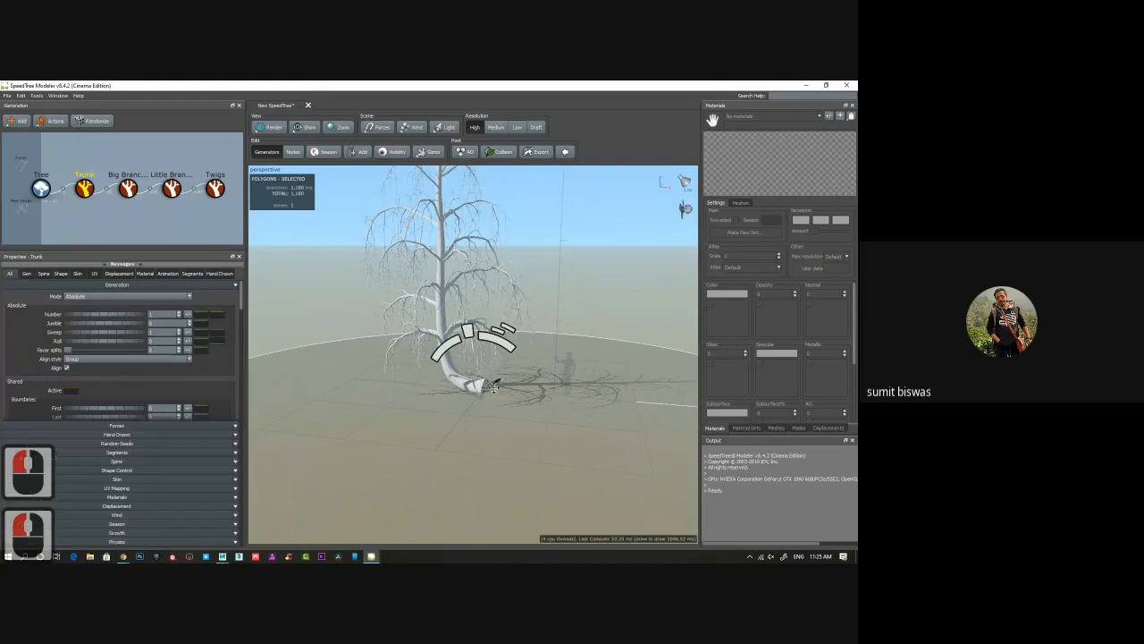
click(500, 340)
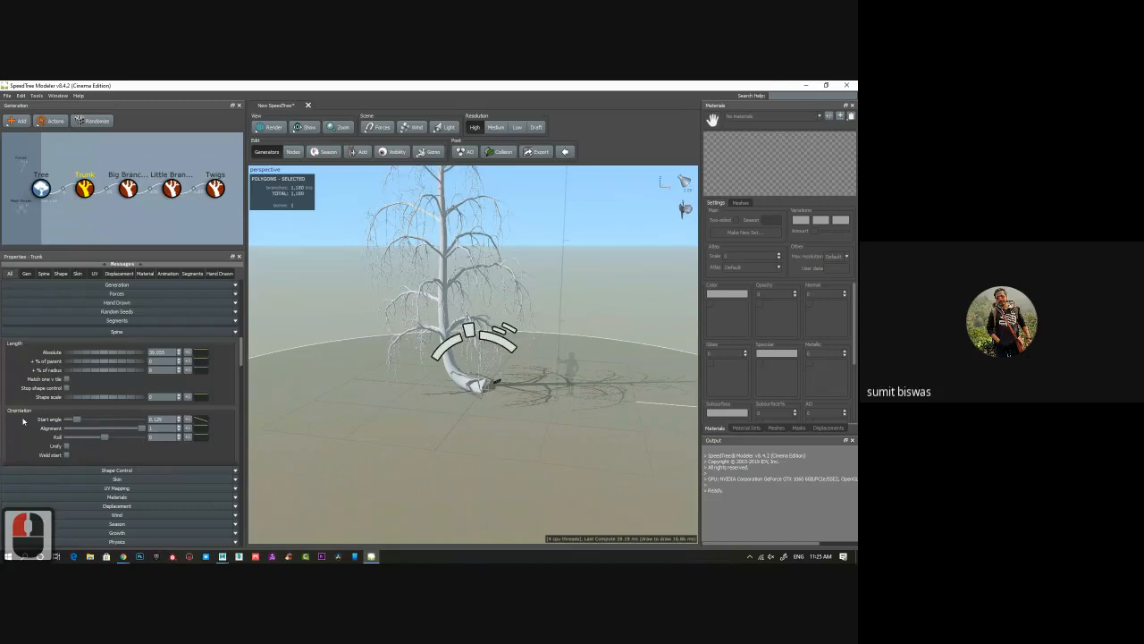
Open the start angle's parent curve, add a point near the middle and raise it close to the first point's height.
click(202, 420)
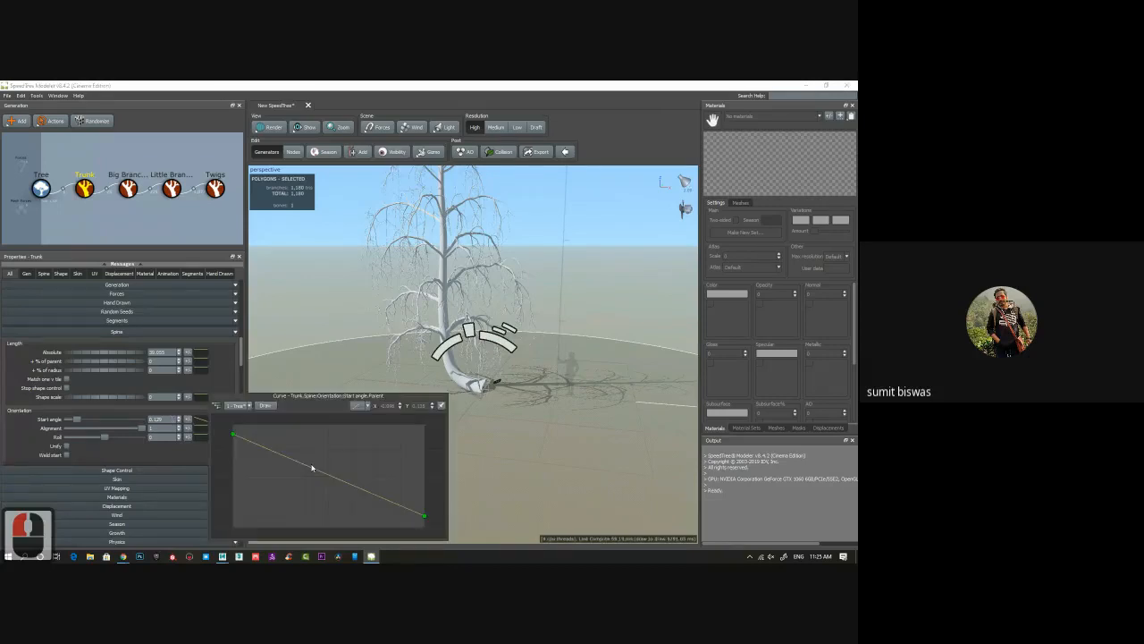
double_click(312, 469)
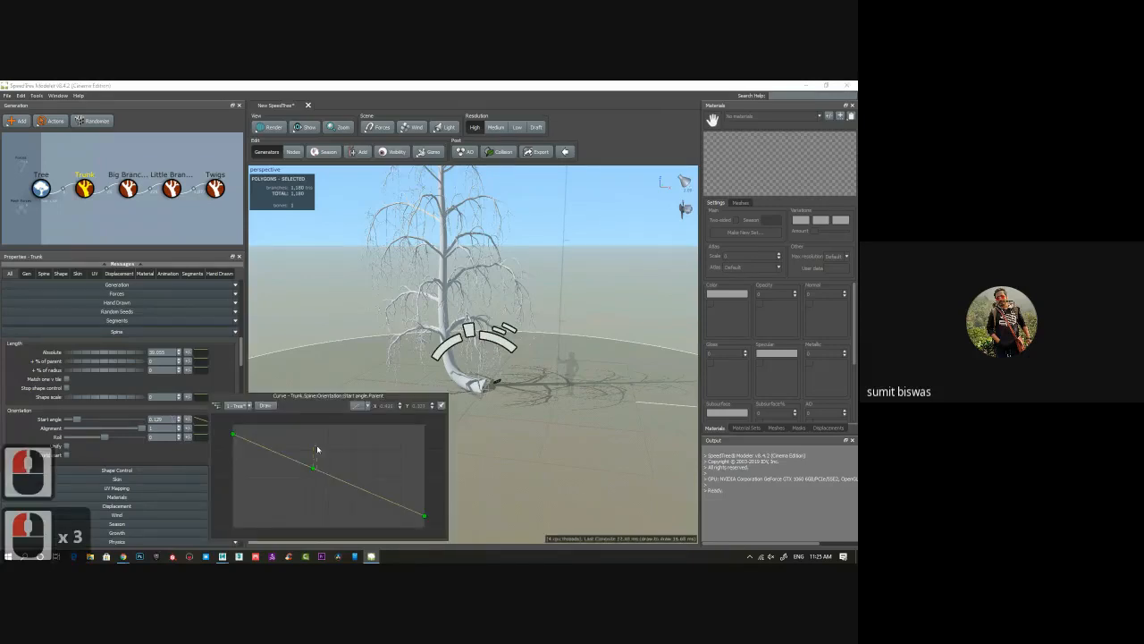
drag(312, 469, 315, 437)
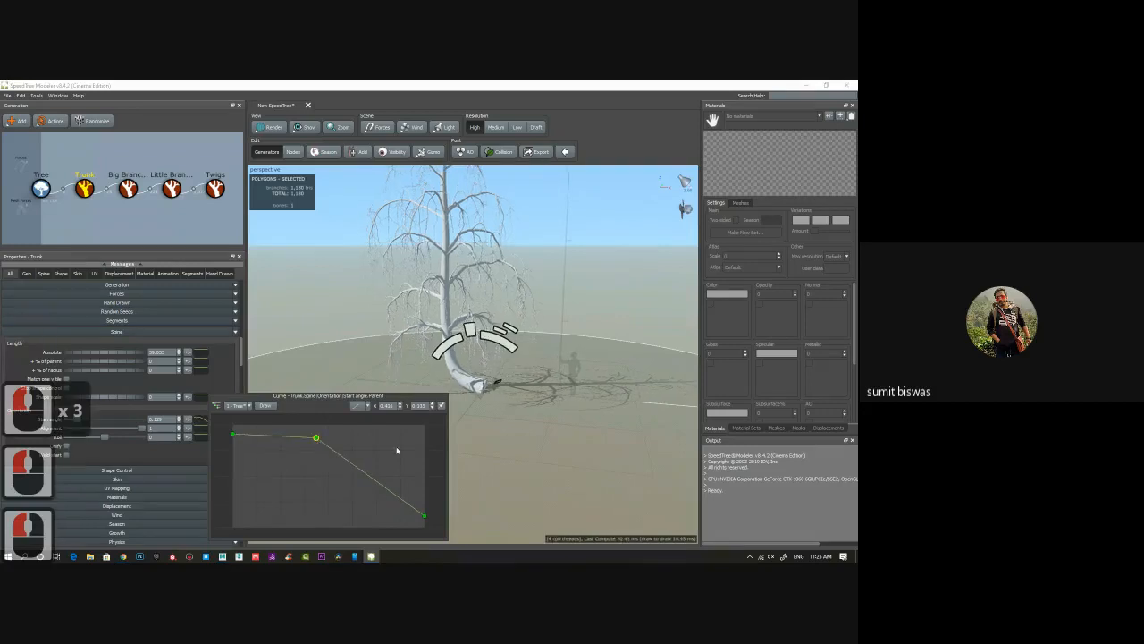
Add another point to the start angle's parent curve, shape a steep early drop and raise the end point to the maximum.
double_click(367, 473)
drag(367, 475, 329, 501)
mouse_move(315, 439)
mouse_down()
mouse_move(331, 439)
mouse_move(280, 469)
mouse_move(268, 509)
mouse_move(323, 444)
mouse_up()
drag(426, 516, 425, 526)
mouse_move(268, 508)
mouse_down()
mouse_move(262, 459)
mouse_move(413, 473)
mouse_move(266, 518)
mouse_up()
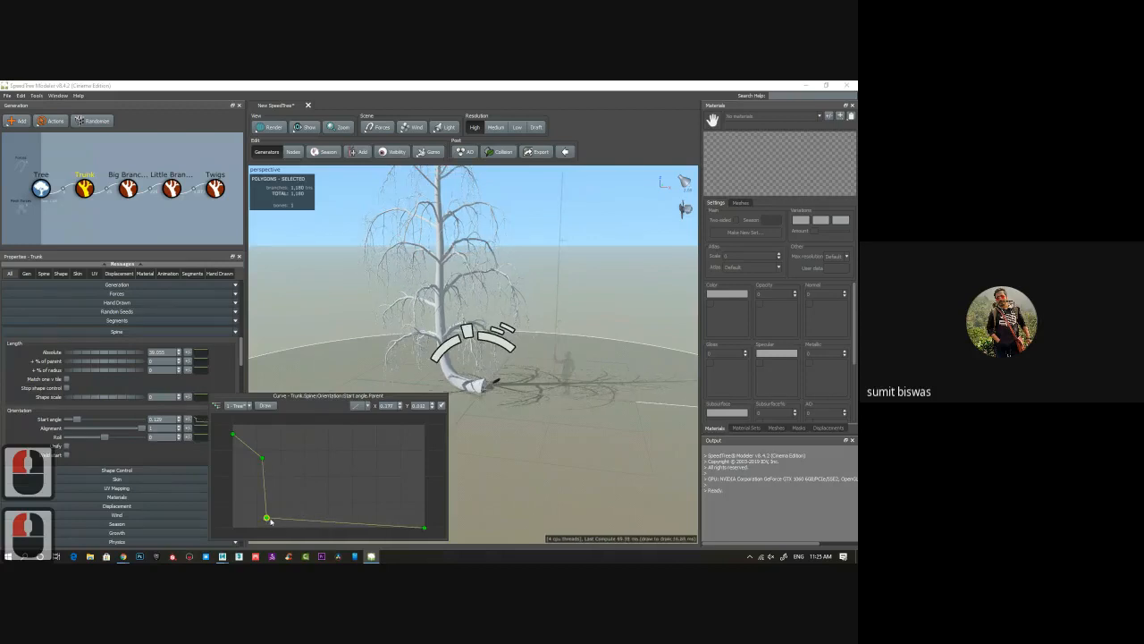
drag(424, 528, 425, 420)
Examine the single curved trunk and its branches from several angles and distances.
drag(587, 286, 586, 286)
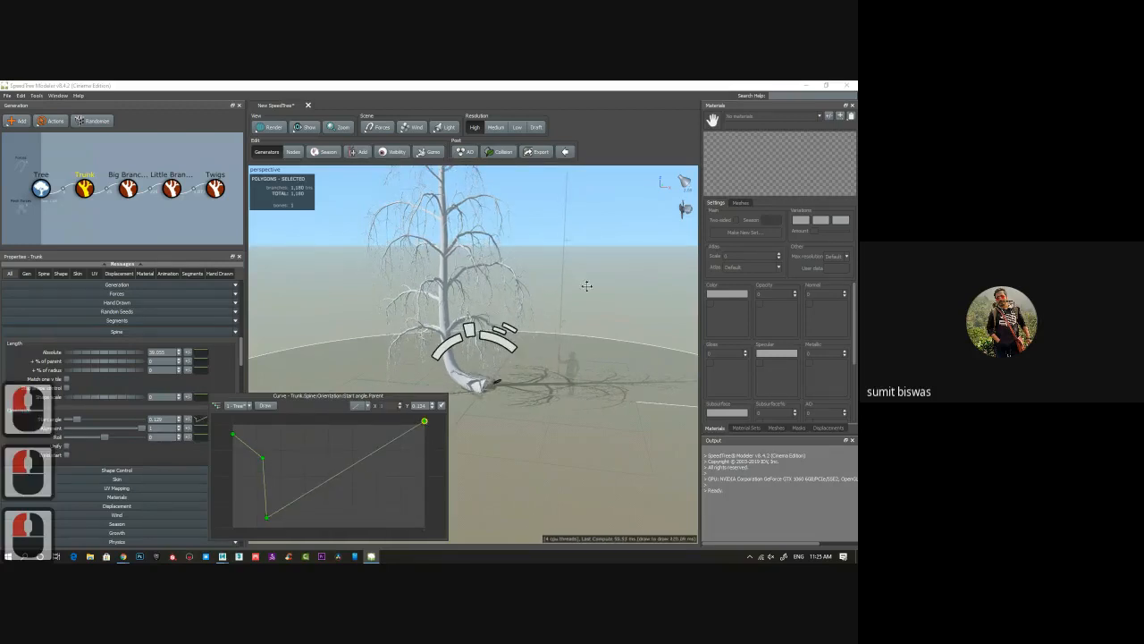
scroll(578, 296, down, 3)
scroll(572, 296, down, 8)
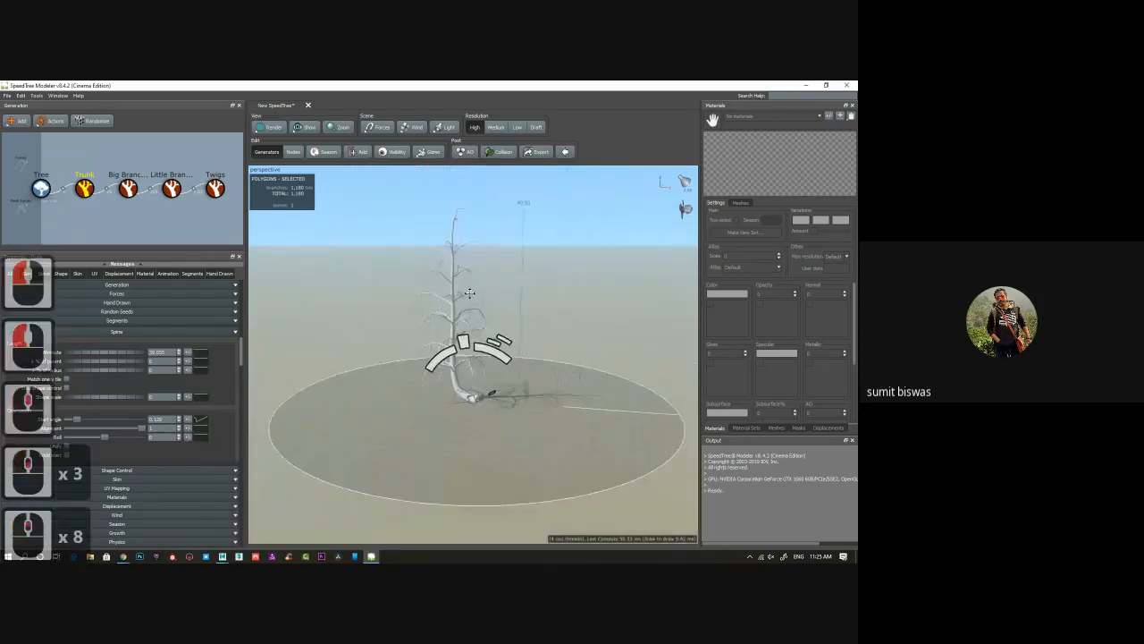
drag(497, 292, 454, 410)
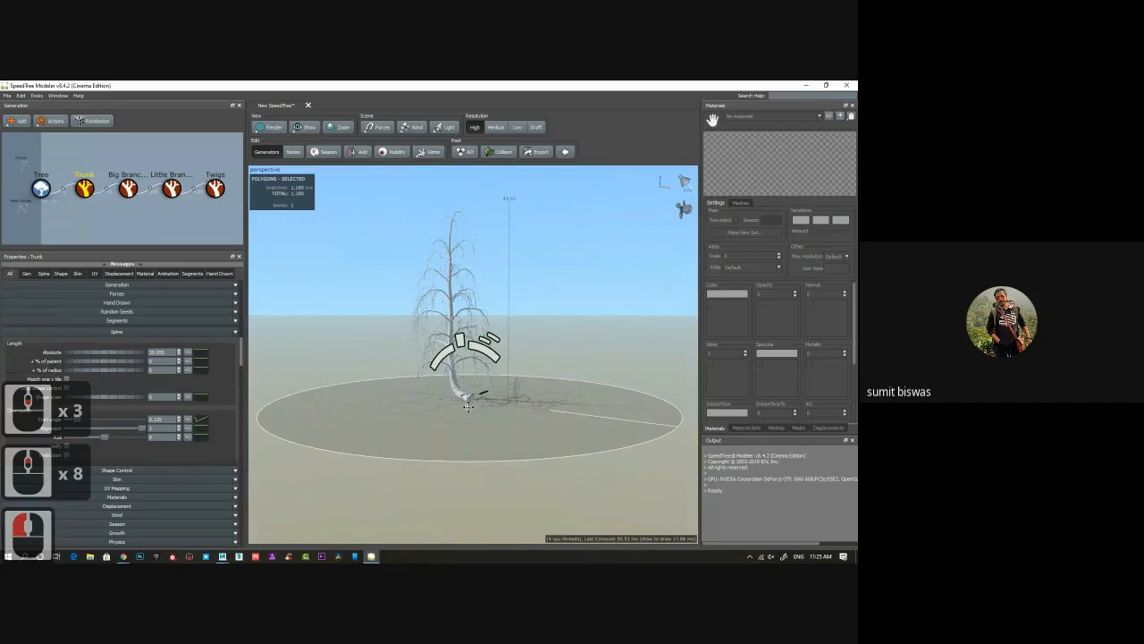
scroll(554, 409, down, 3)
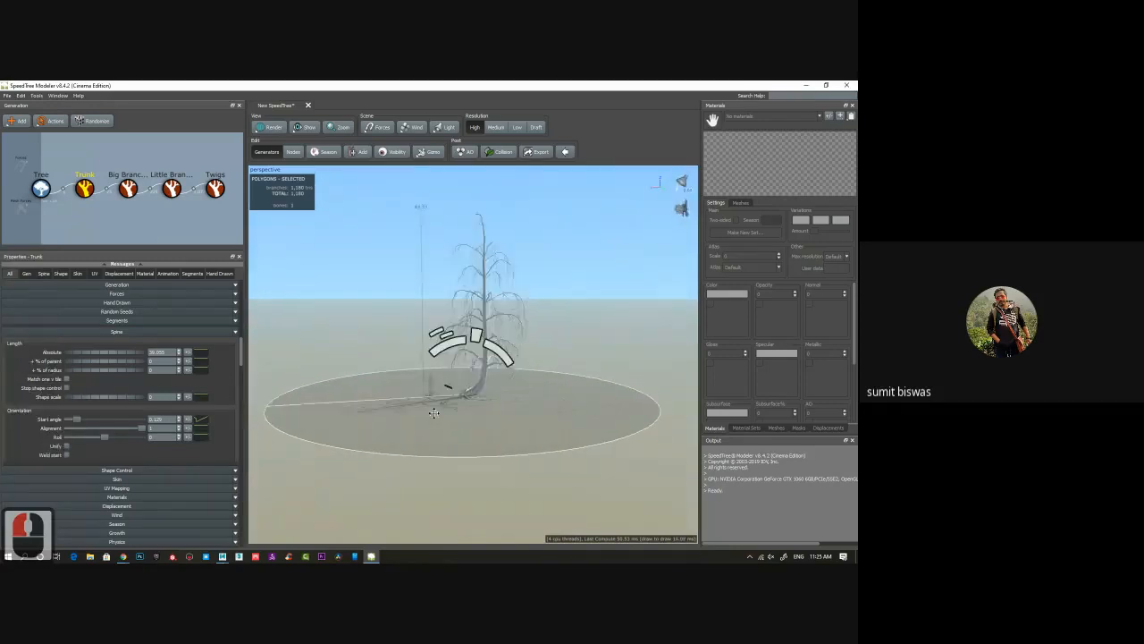
scroll(527, 400, down, 8)
scroll(519, 396, up, 12)
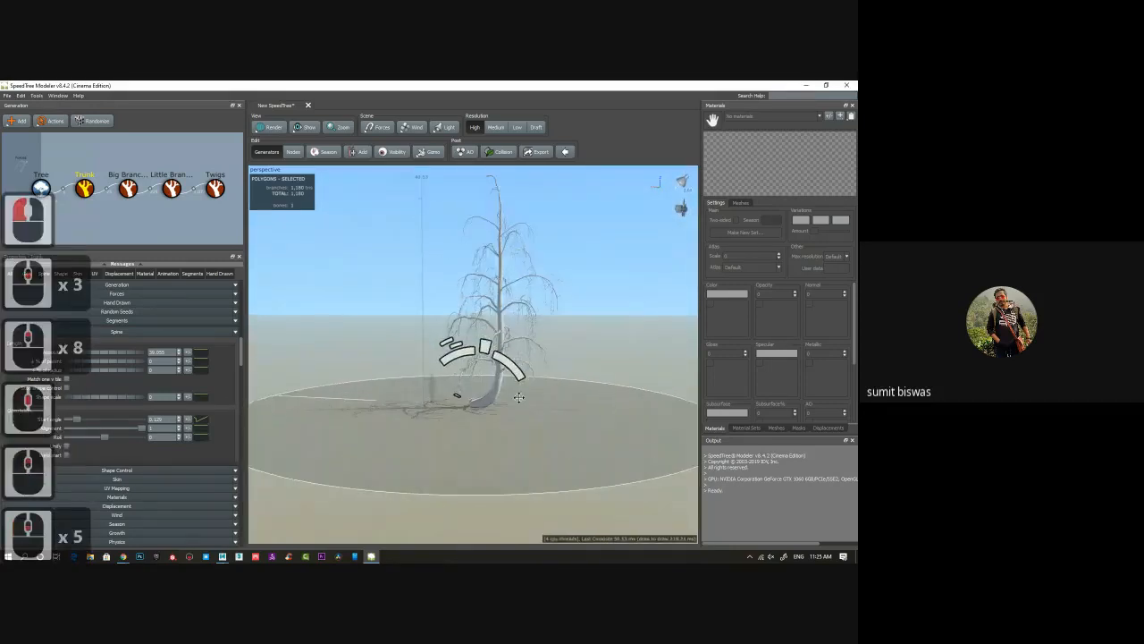
click(370, 282)
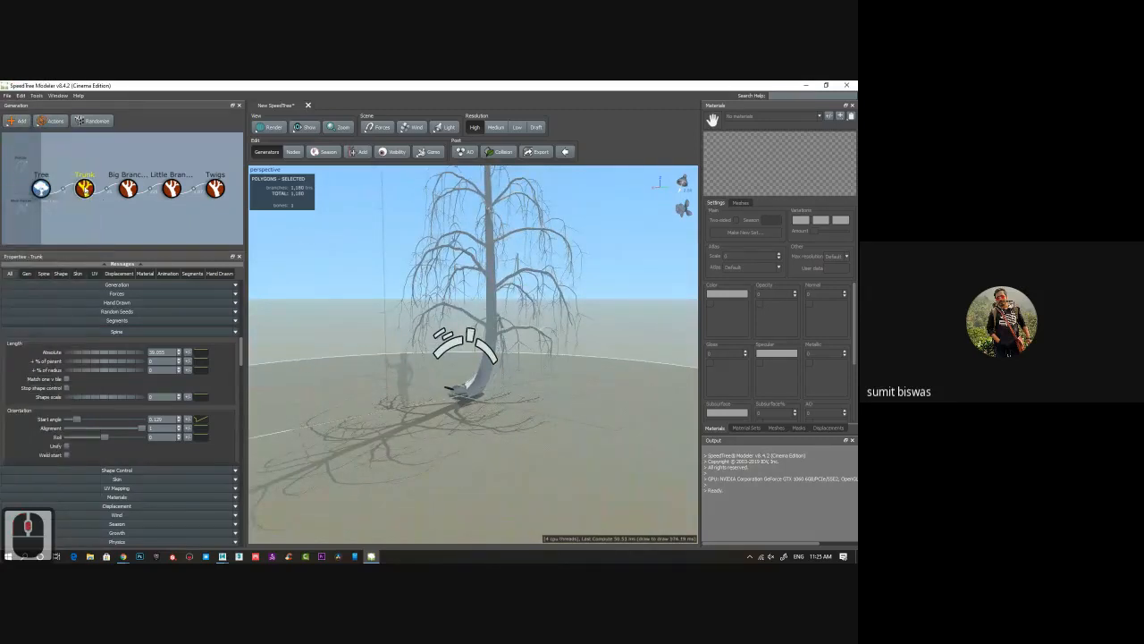
Add Roots decoration geometry to the Trunk generator and view it at the trunk's base.
click(85, 188)
right_click(87, 189)
mouse_move(179, 193)
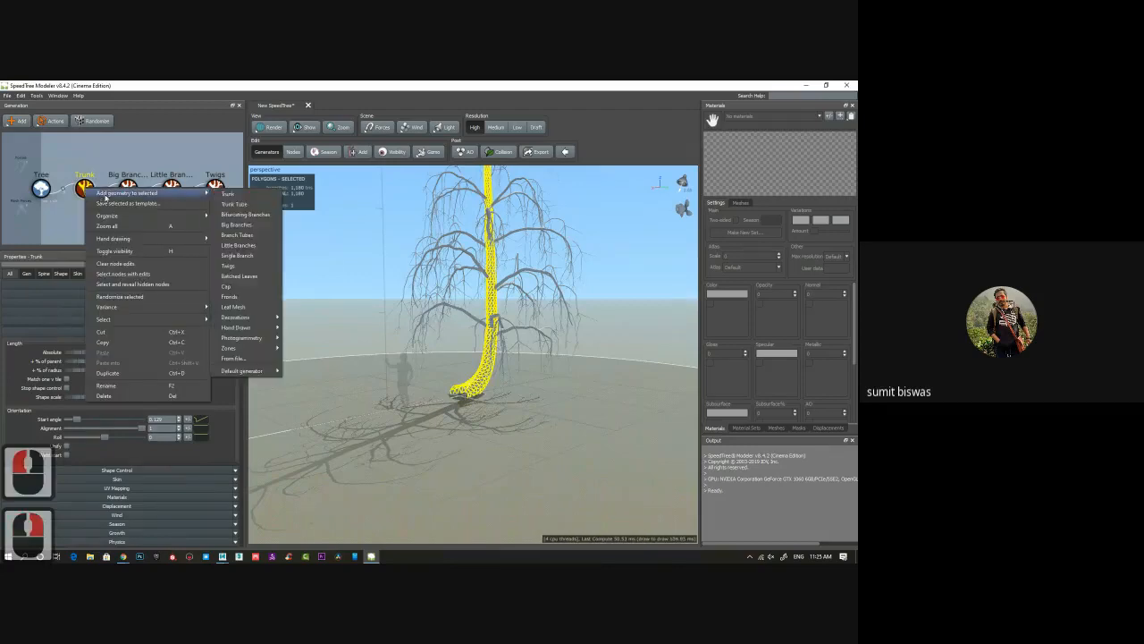
mouse_move(254, 319)
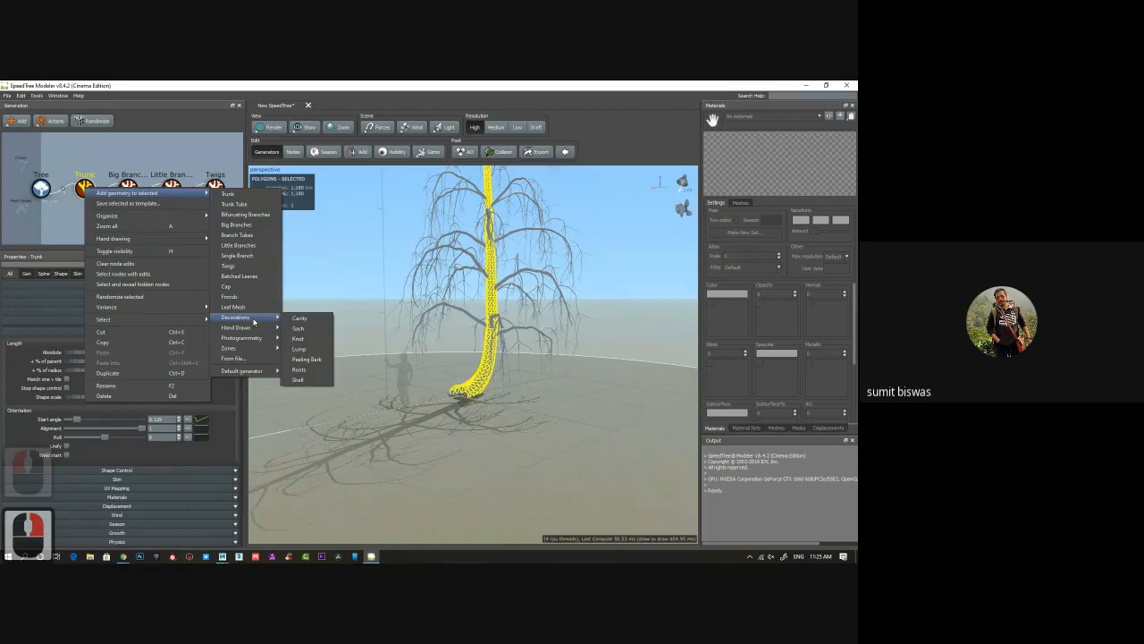
click(300, 369)
drag(542, 382, 478, 389)
middle_drag(528, 422, 494, 401)
scroll(493, 400, up, 2)
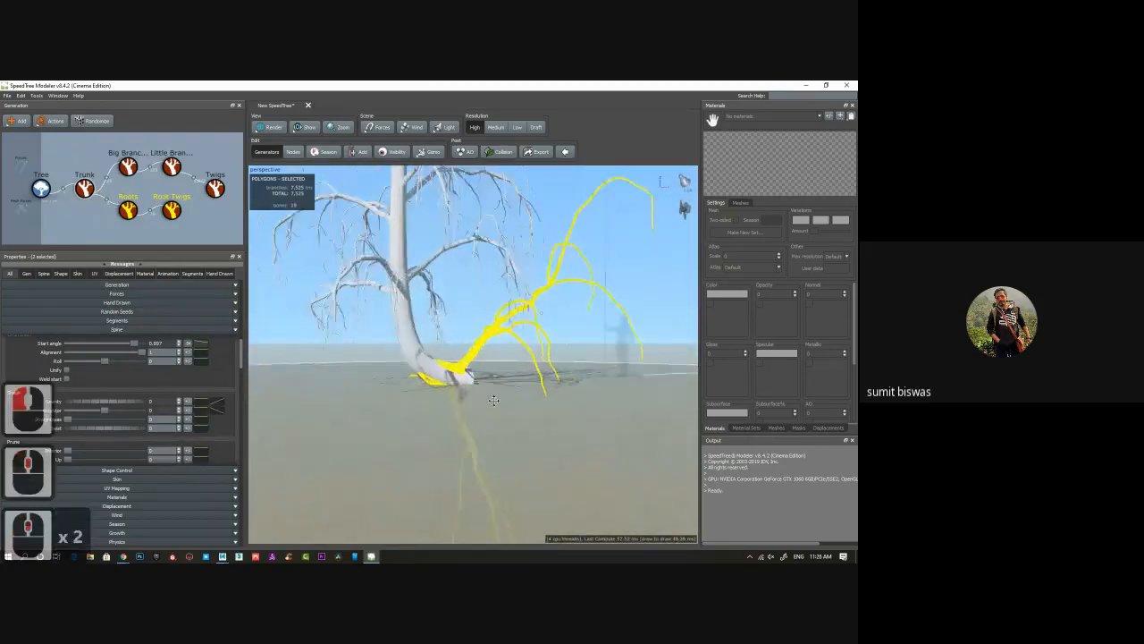
Switch to node editing, select individual roots at the trunk's base and adjust their start angles to bring them toward the ground.
scroll(493, 400, up, 10)
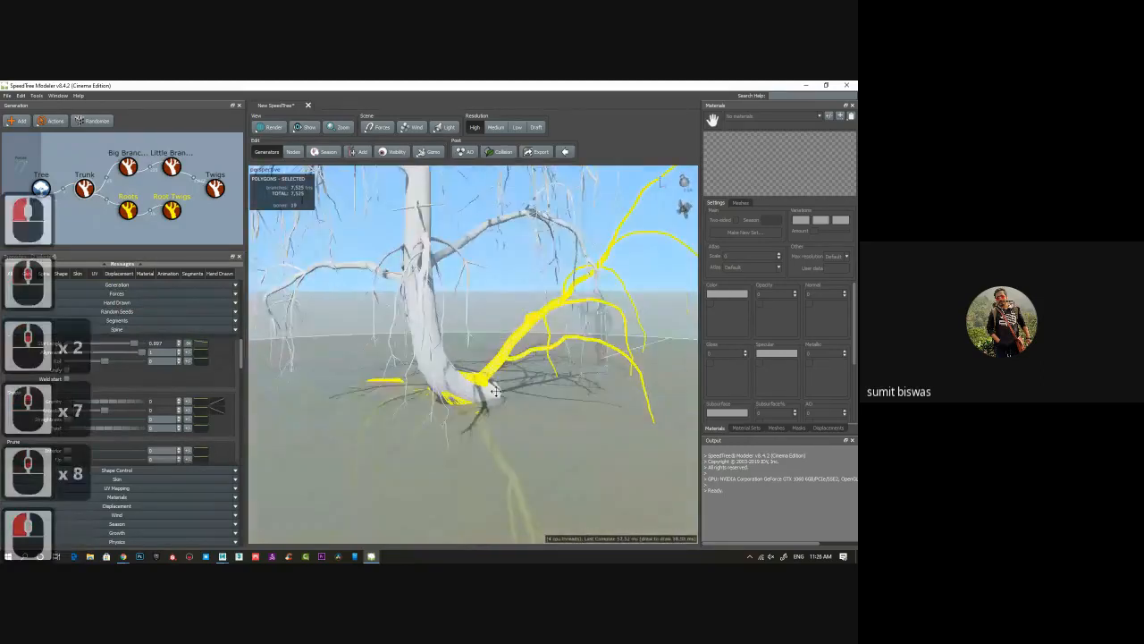
click(293, 152)
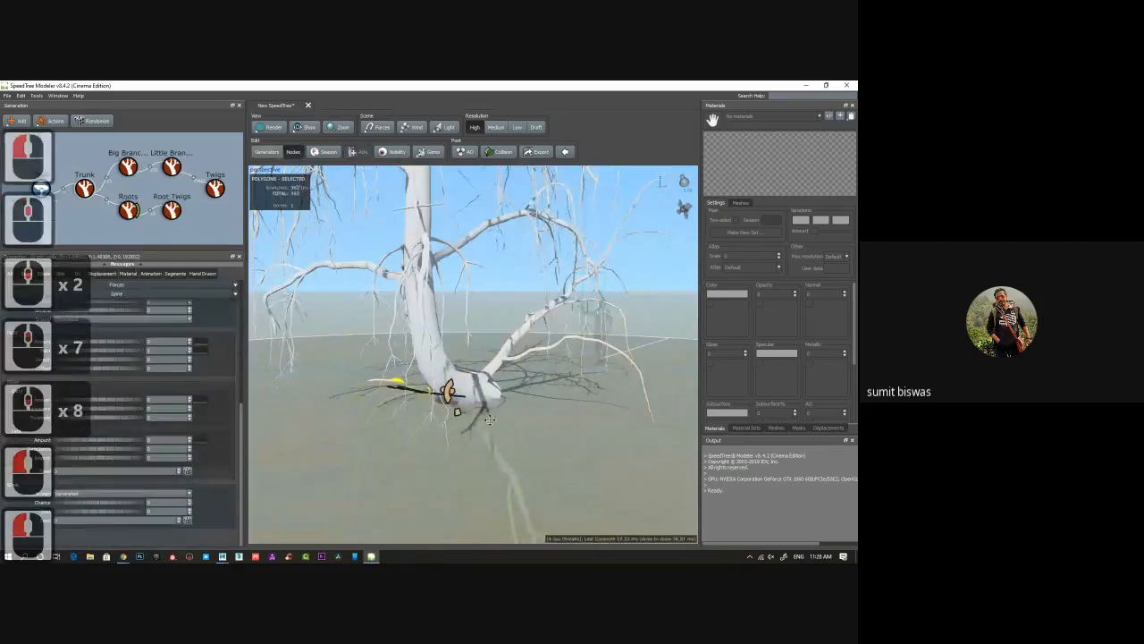
click(494, 373)
drag(498, 330, 522, 341)
drag(438, 422, 461, 368)
double_click(480, 391)
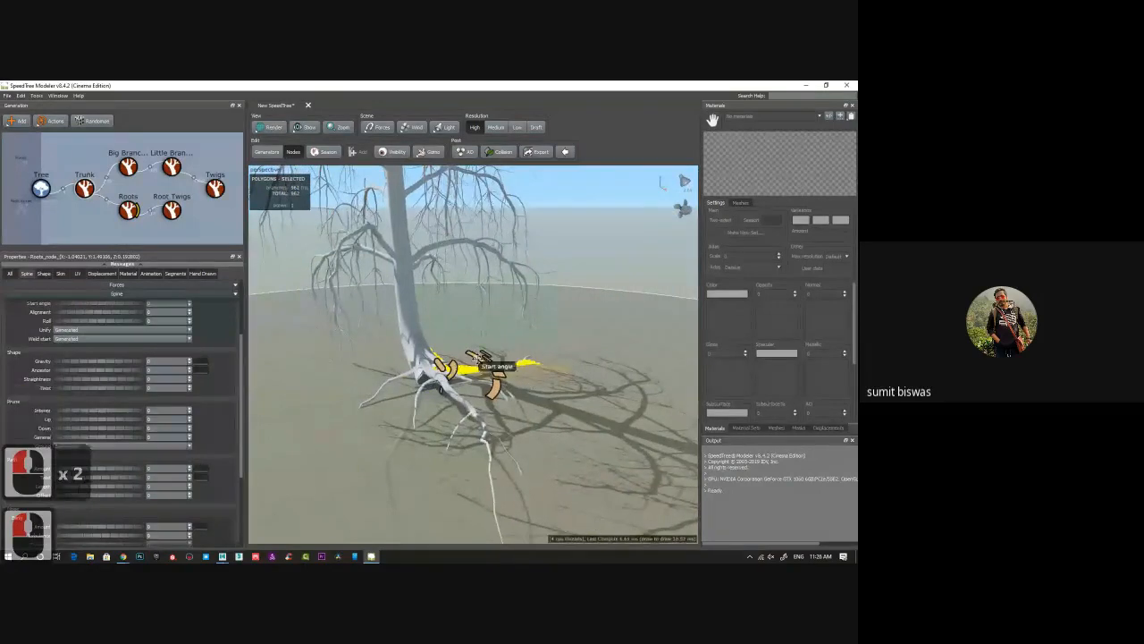
drag(453, 366, 452, 365)
Select the root growing straight down below the trunk and swing its start angle up toward ground level.
drag(352, 421, 399, 416)
click(429, 421)
click(427, 416)
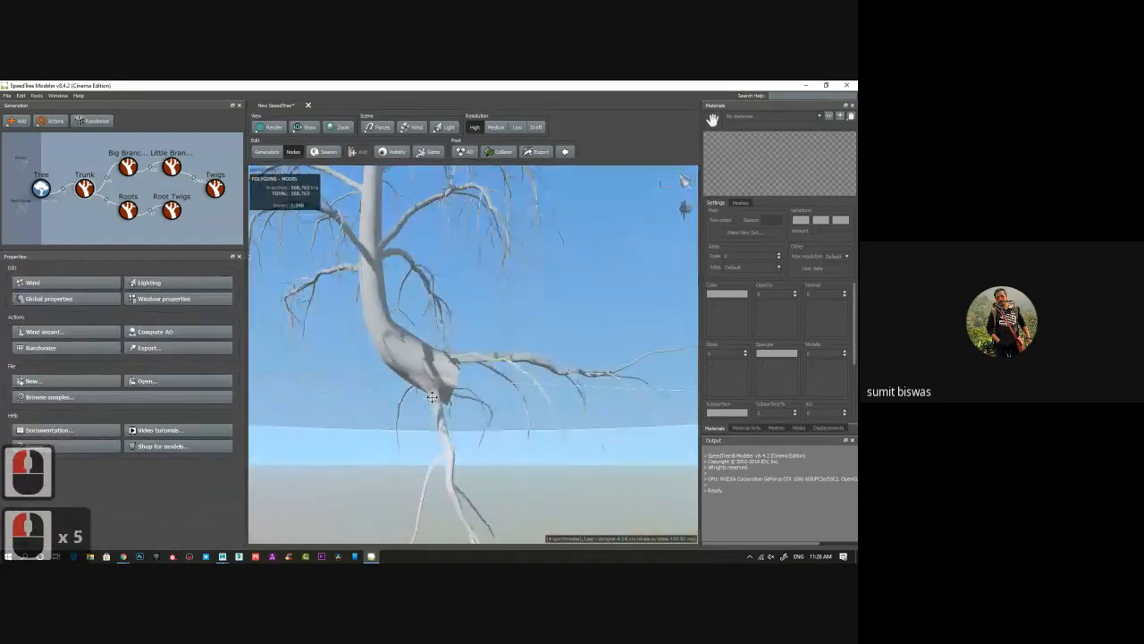
click(437, 422)
drag(486, 405, 465, 443)
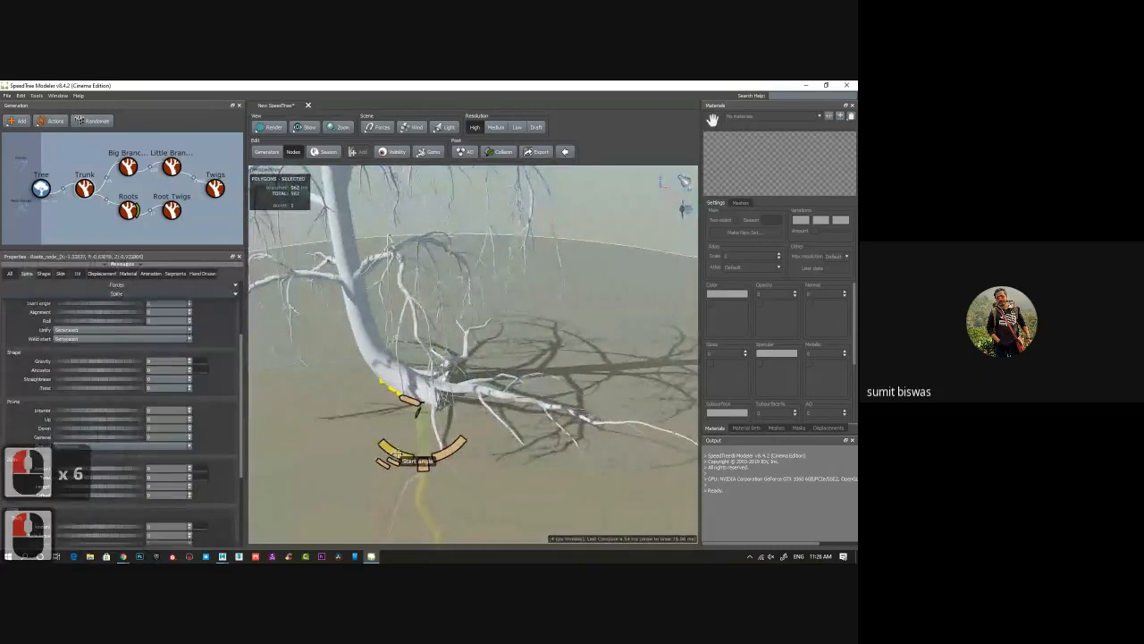
drag(394, 452, 347, 360)
drag(322, 454, 439, 447)
drag(525, 445, 458, 387)
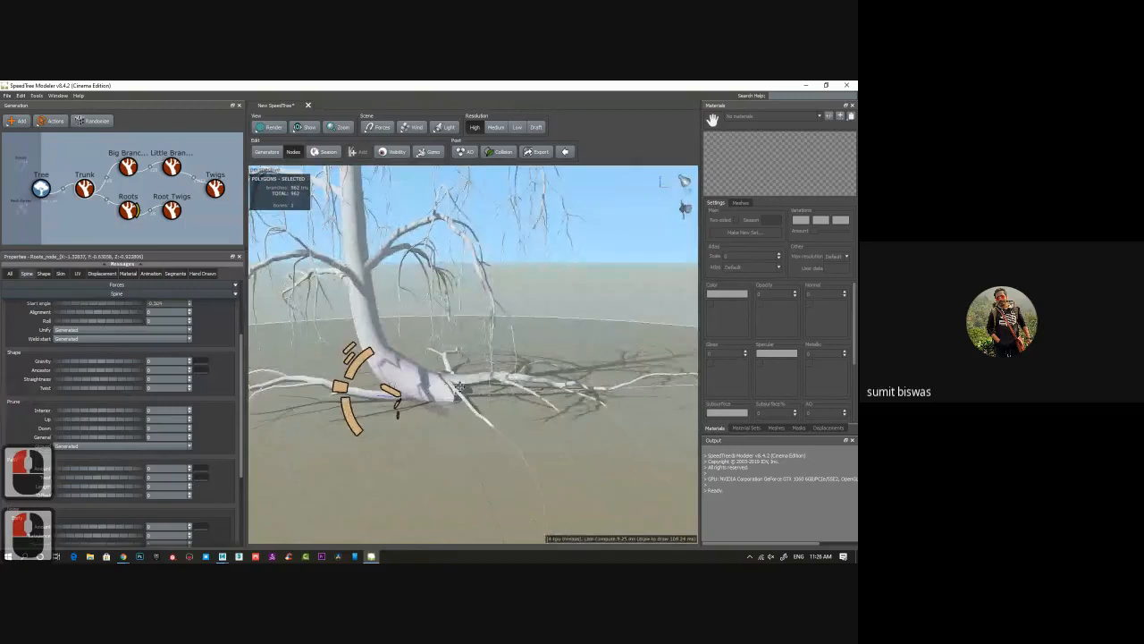
Set the Roots generator's interval frequency to 5.
click(128, 208)
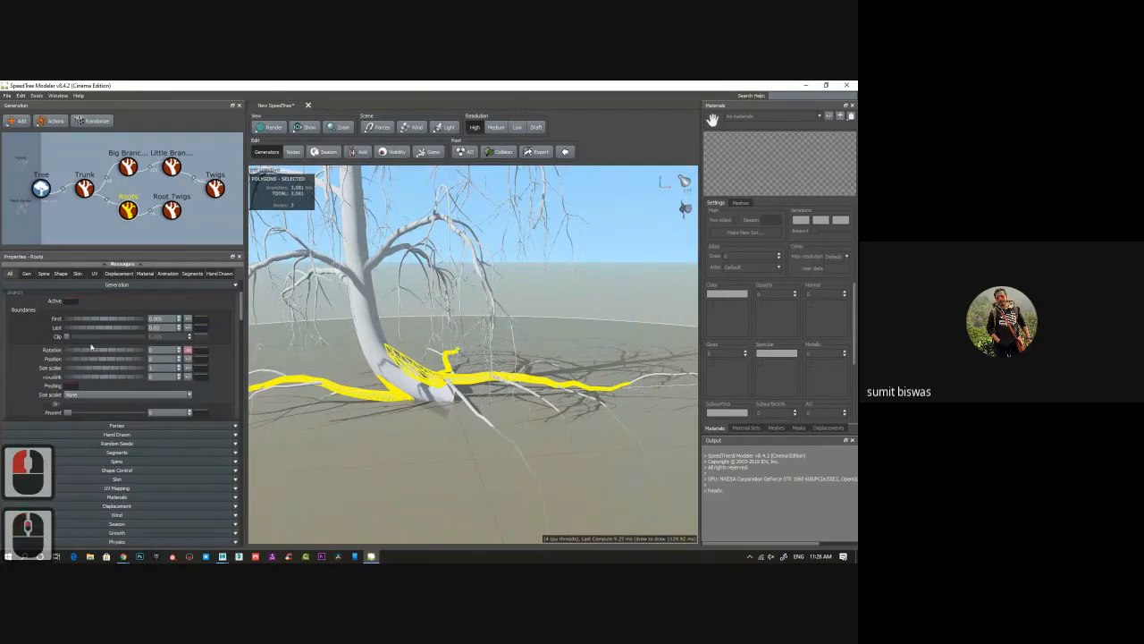
scroll(100, 340, up, 11)
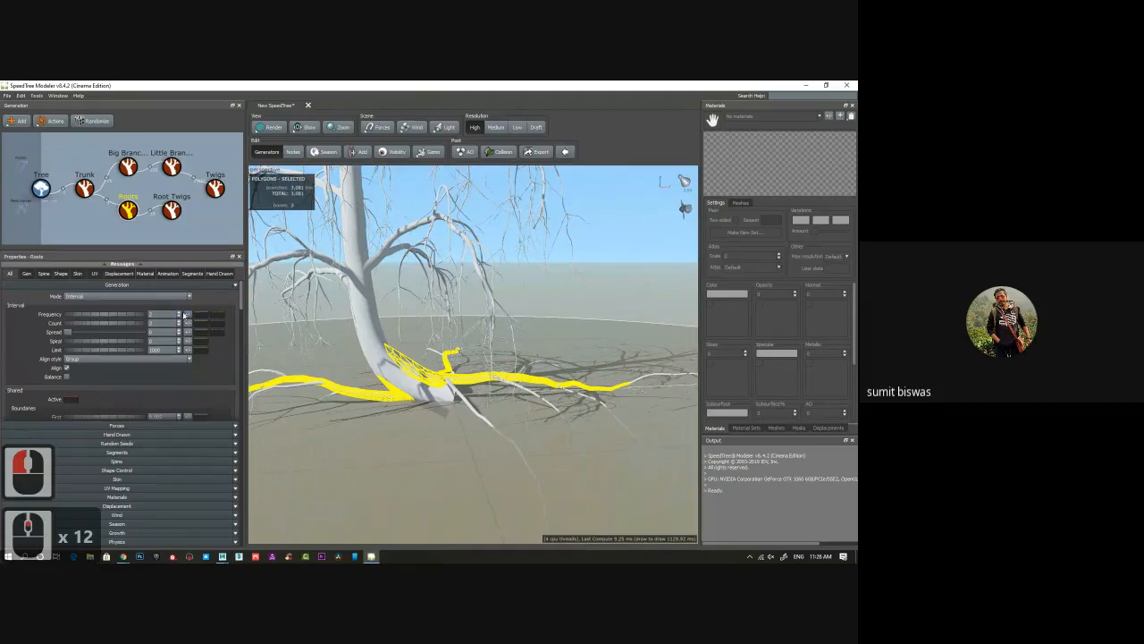
click(179, 314)
click(179, 312)
click(178, 312)
click(179, 312)
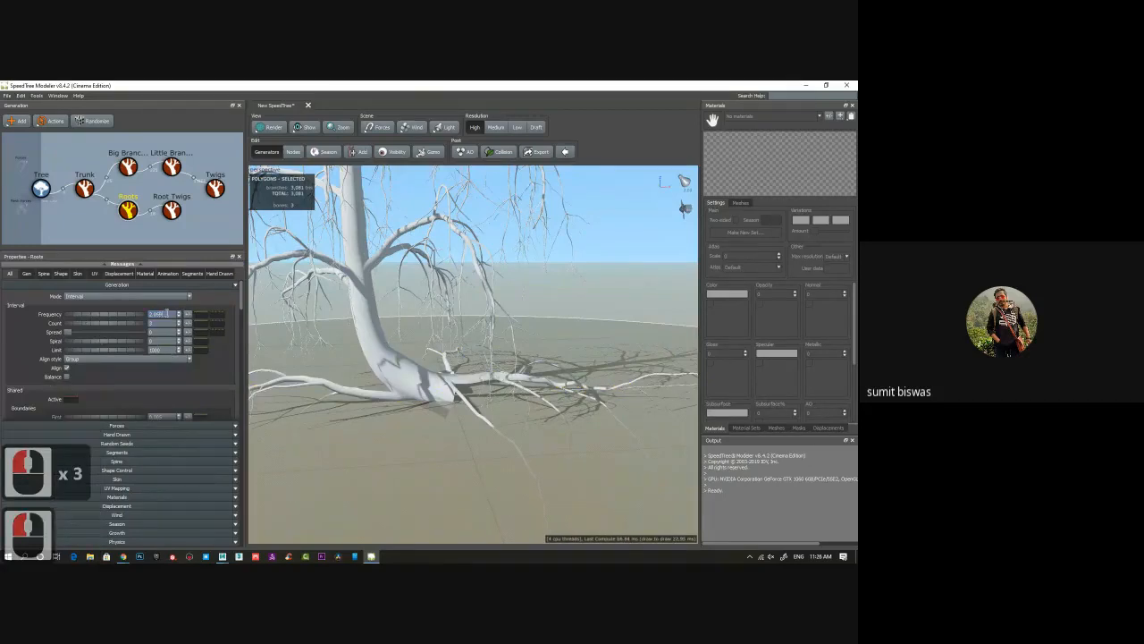
click(95, 307)
text(5)
key(Return)
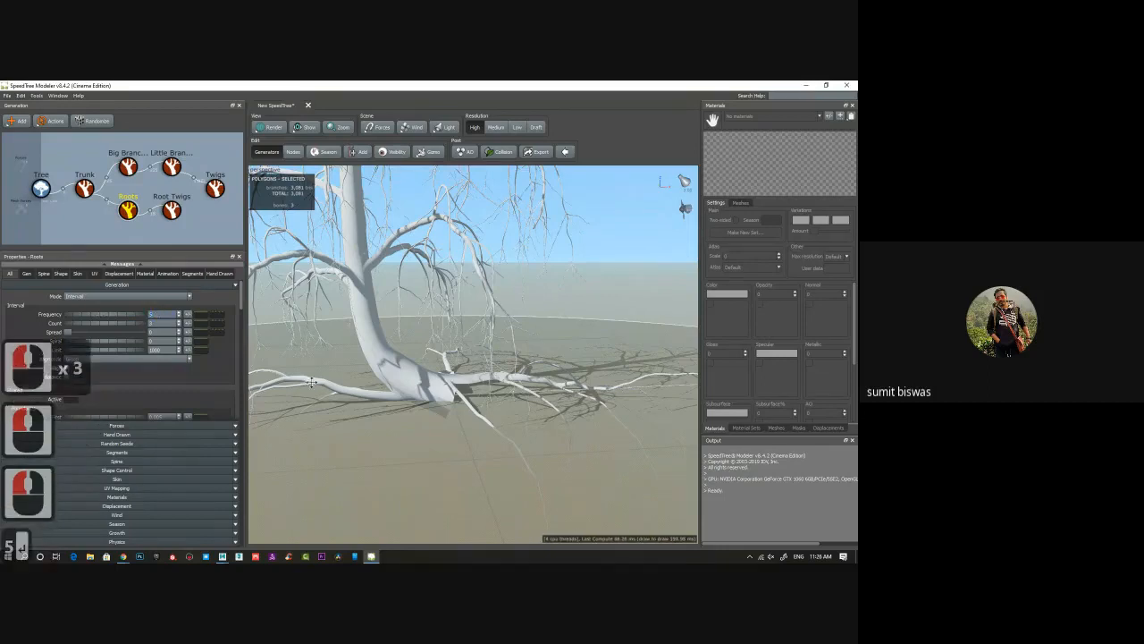
drag(471, 381, 340, 398)
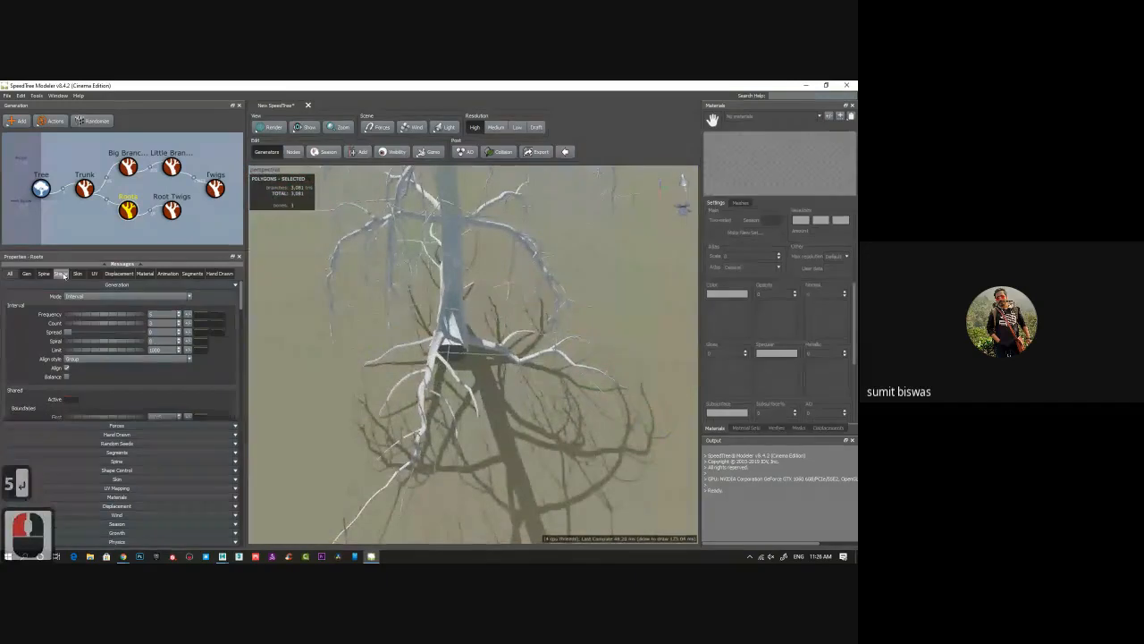
Change the Roots generator's generation mode from Interval to Classic.
click(128, 211)
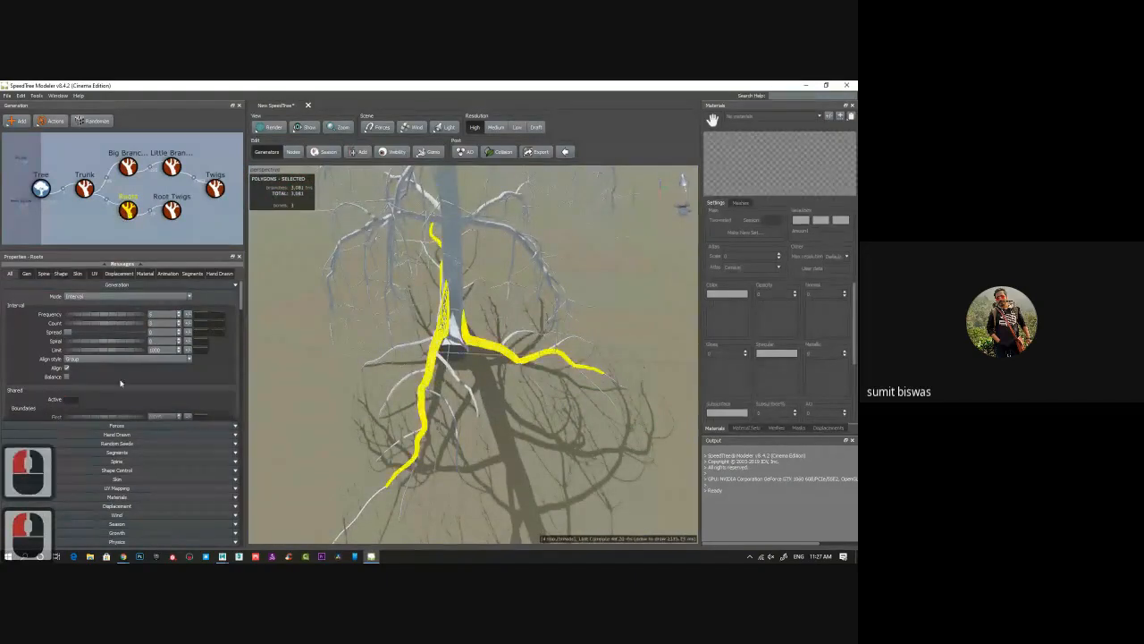
scroll(127, 390, up, 3)
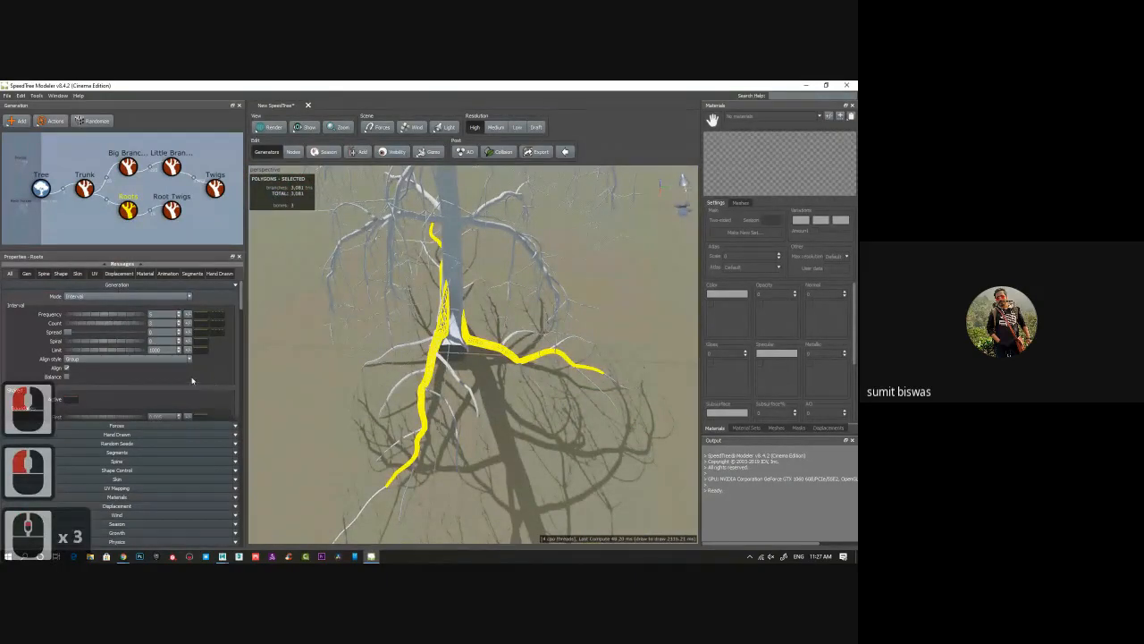
click(119, 297)
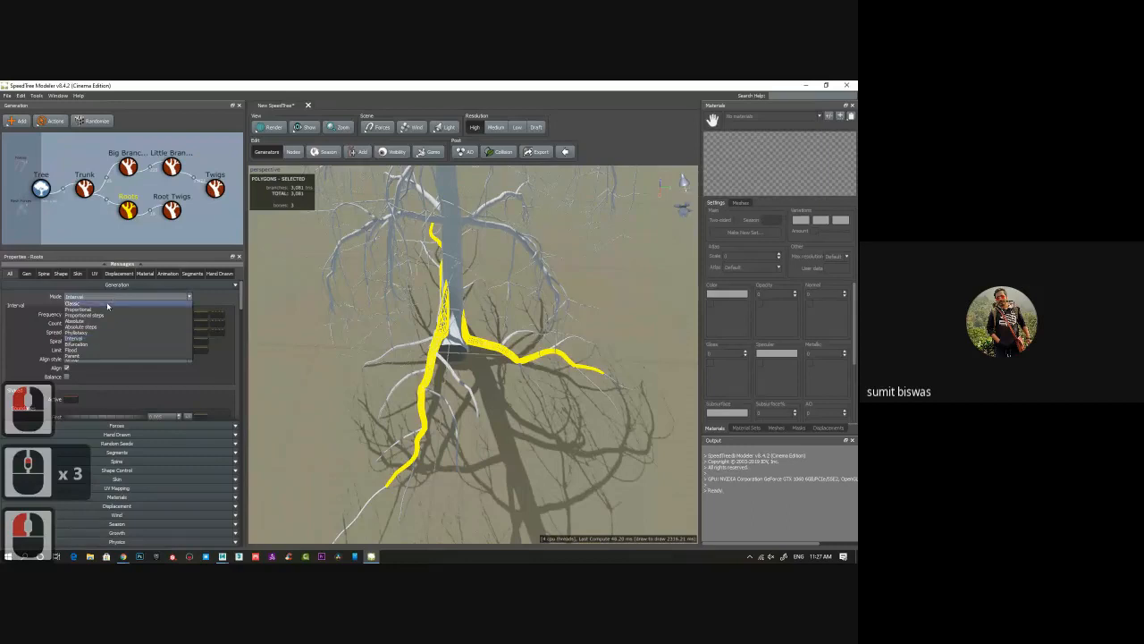
click(99, 305)
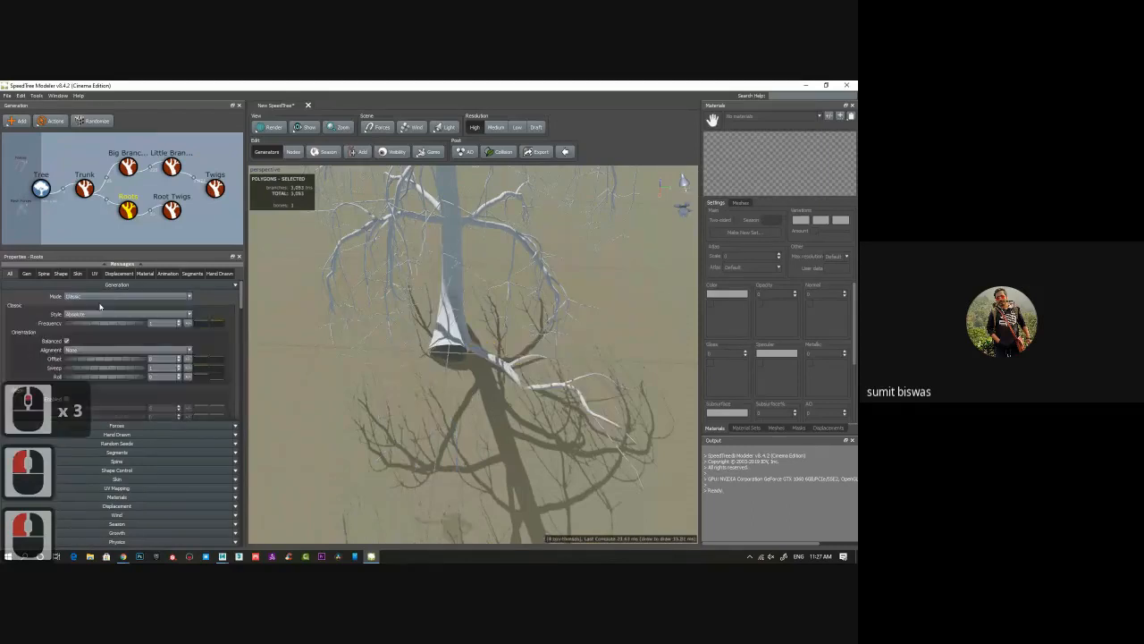
click(107, 296)
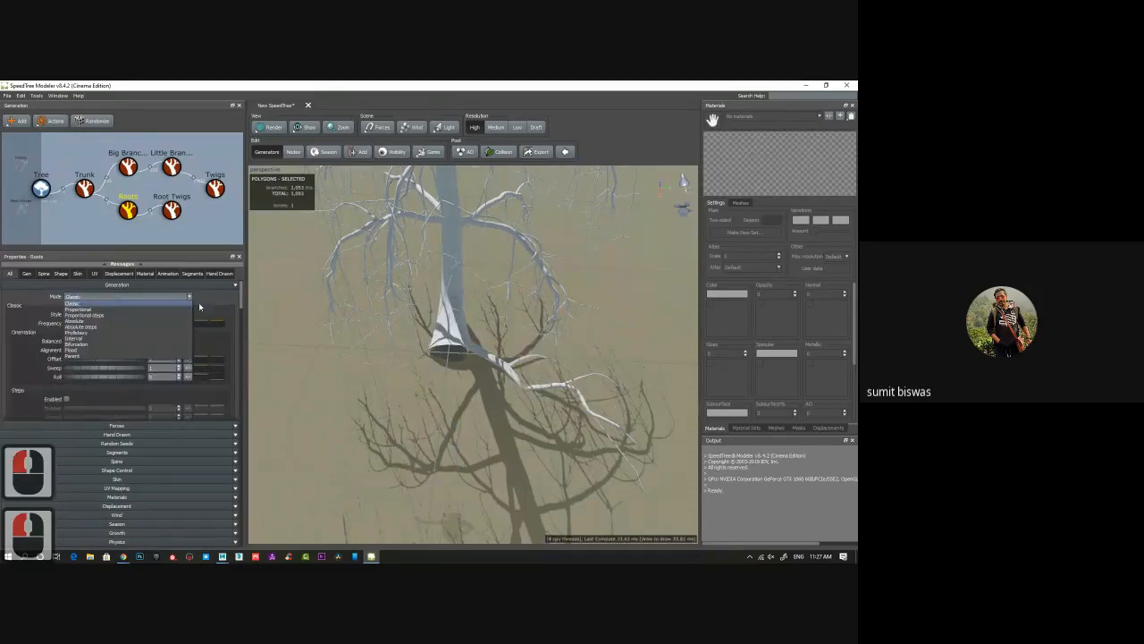
click(241, 304)
Increase the Roots generator's Classic frequency step by step until several roots spread around the trunk's base.
click(179, 324)
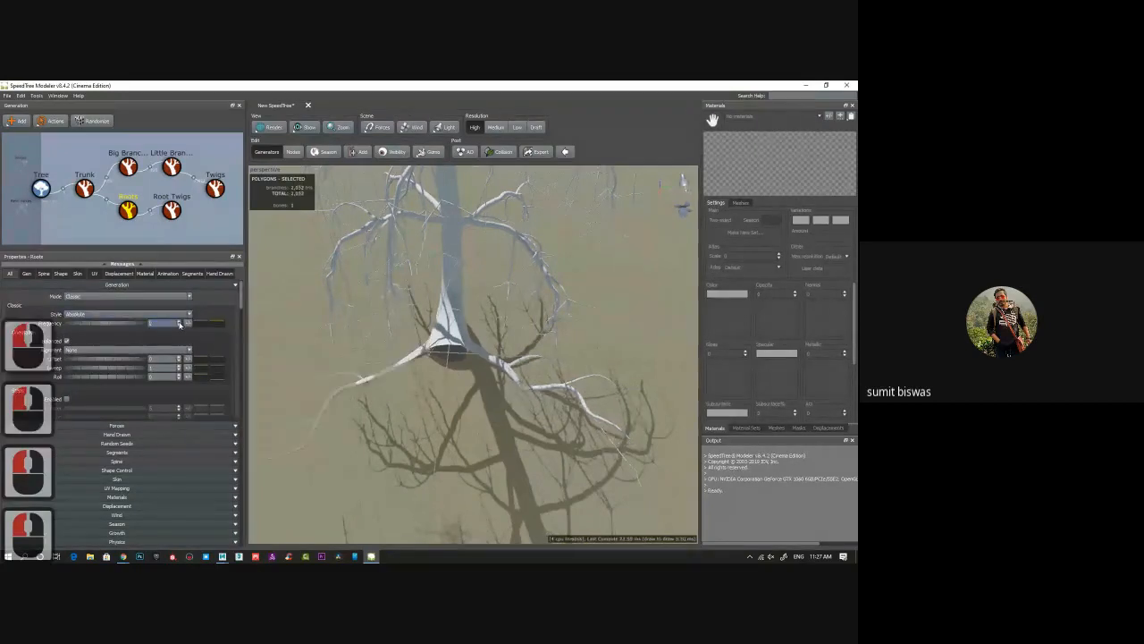
click(180, 324)
click(179, 324)
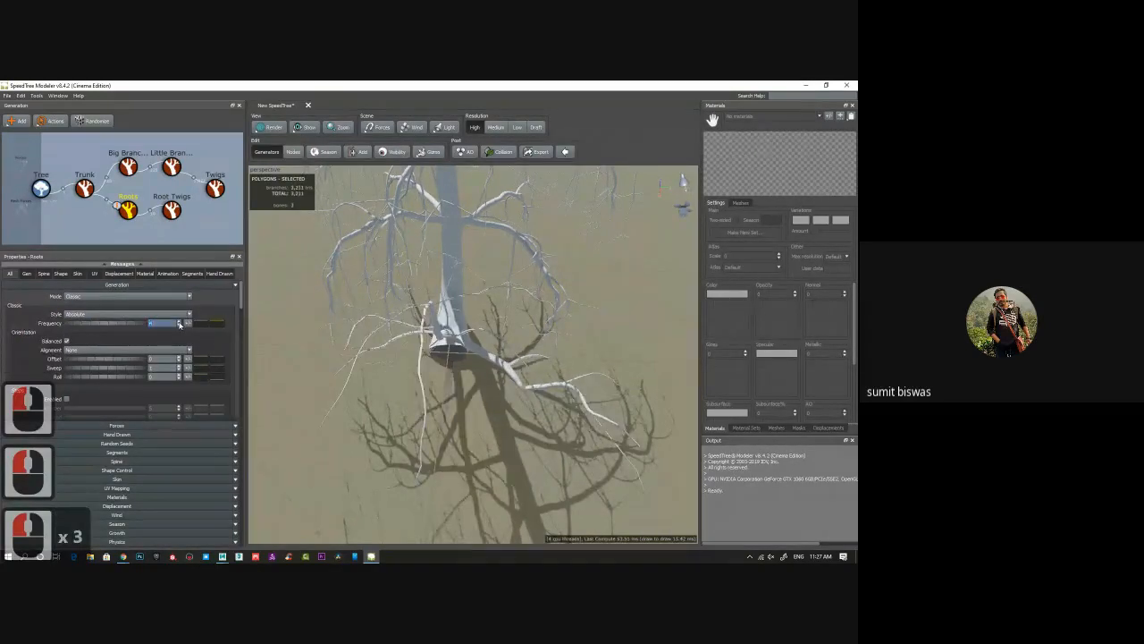
click(180, 325)
click(180, 325)
click(180, 325)
click(179, 325)
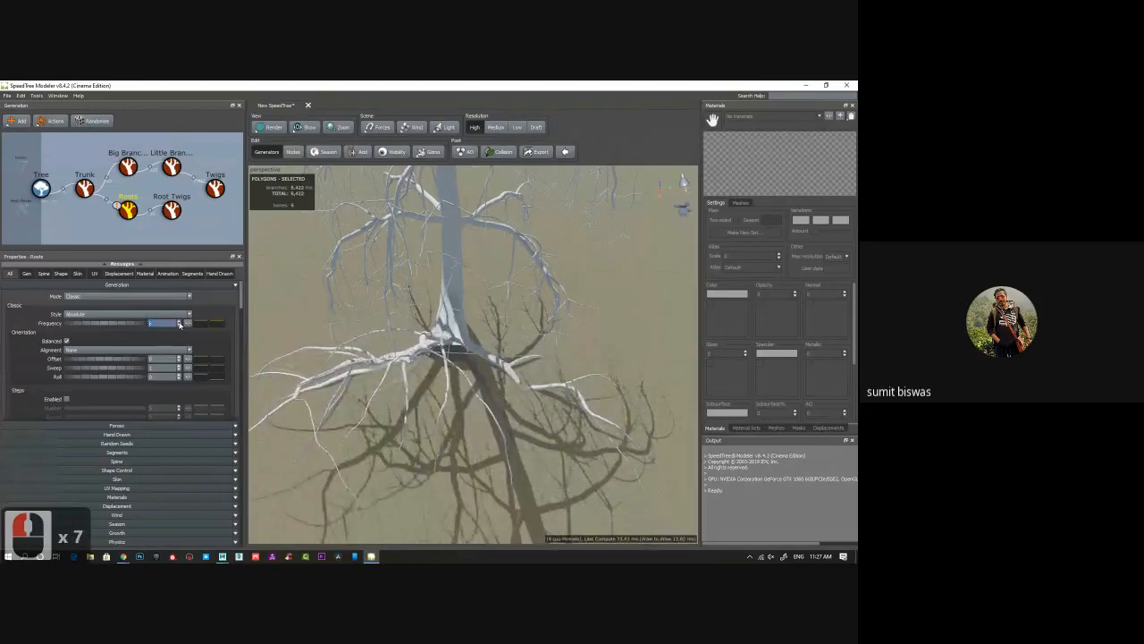
click(180, 325)
drag(444, 365, 254, 276)
Delete the two middle points of the Trunk start angle's parent curve and level its end point with the first.
click(84, 187)
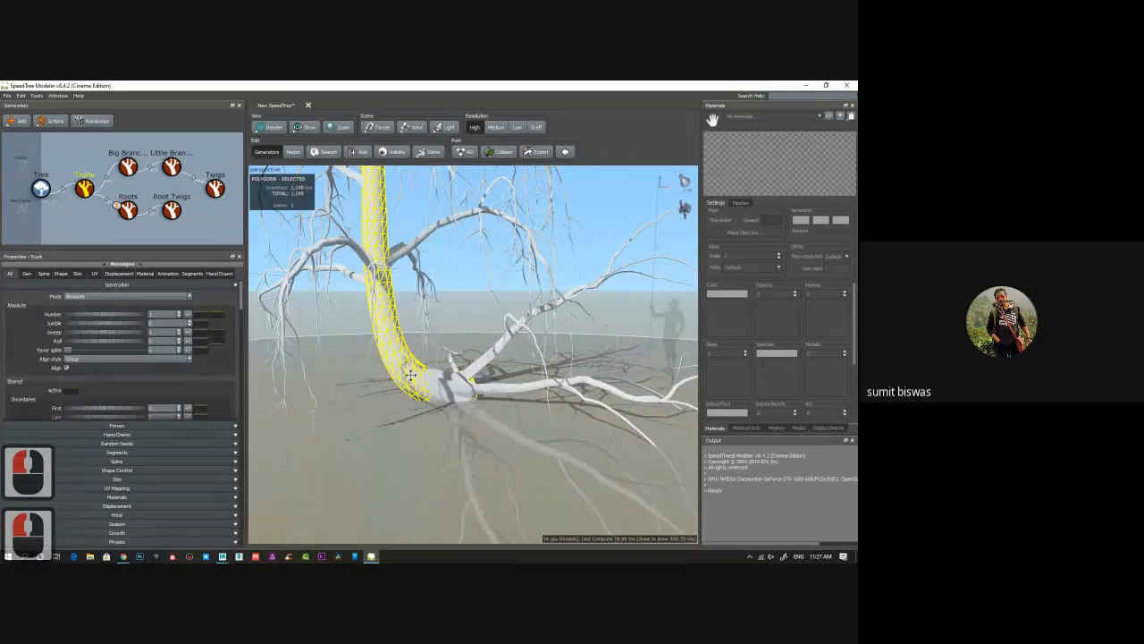
click(446, 336)
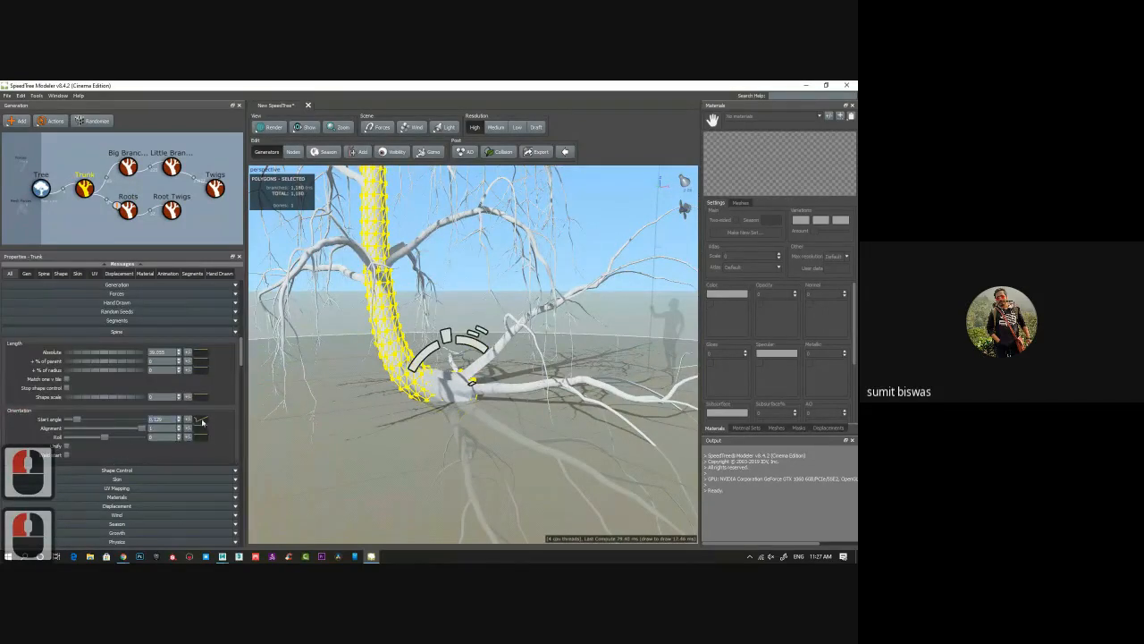
click(202, 421)
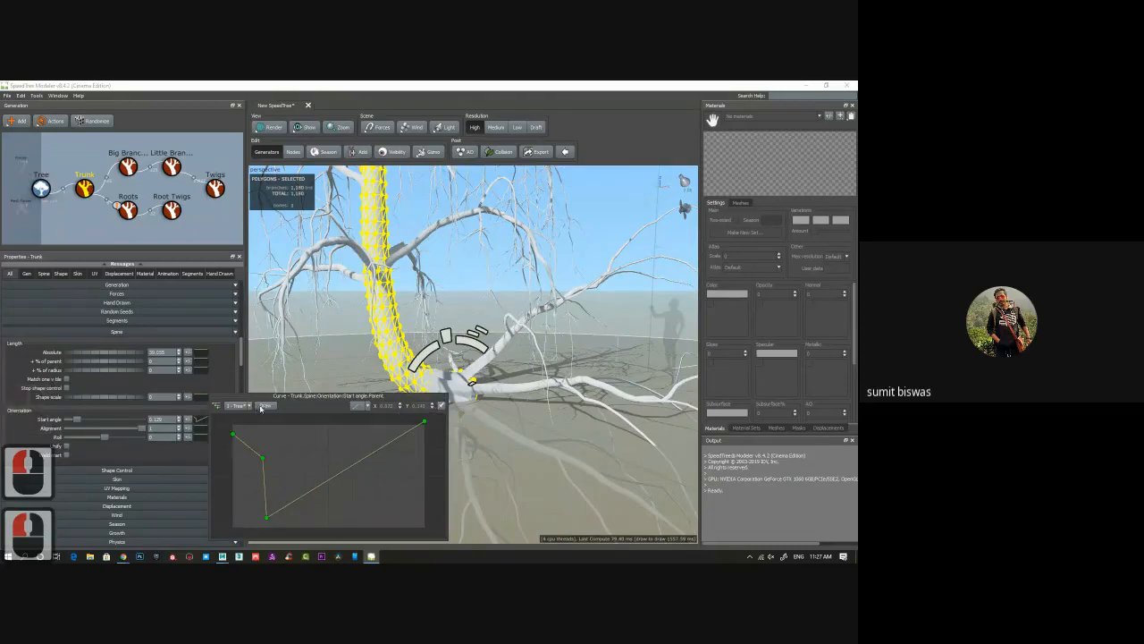
double_click(261, 459)
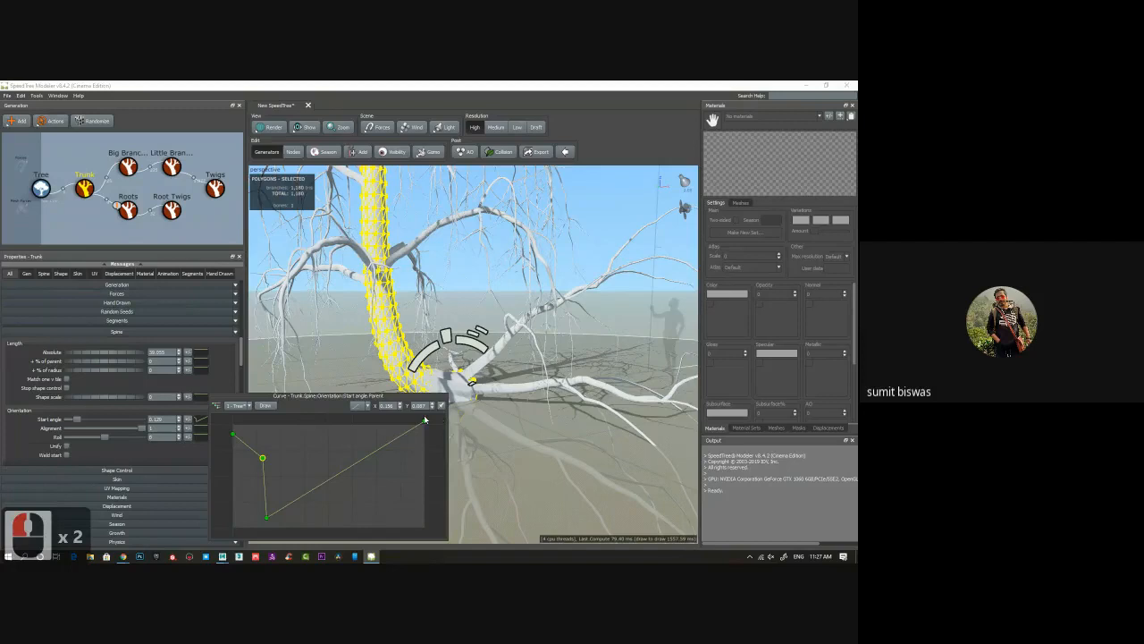
key(Delete)
double_click(266, 517)
key(Delete)
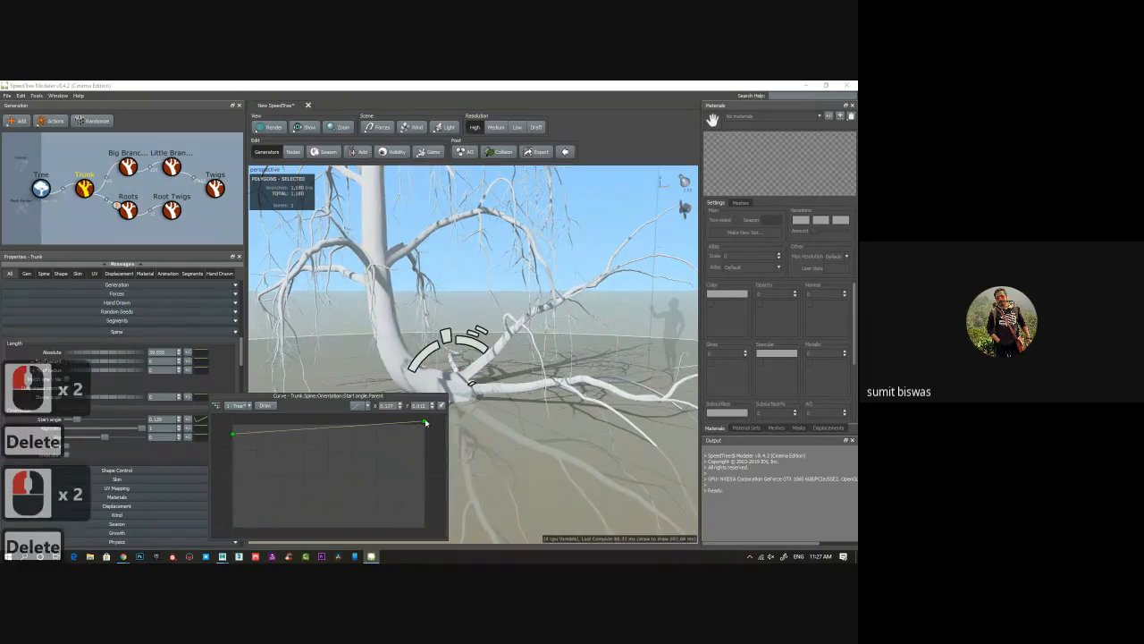
drag(425, 423, 424, 434)
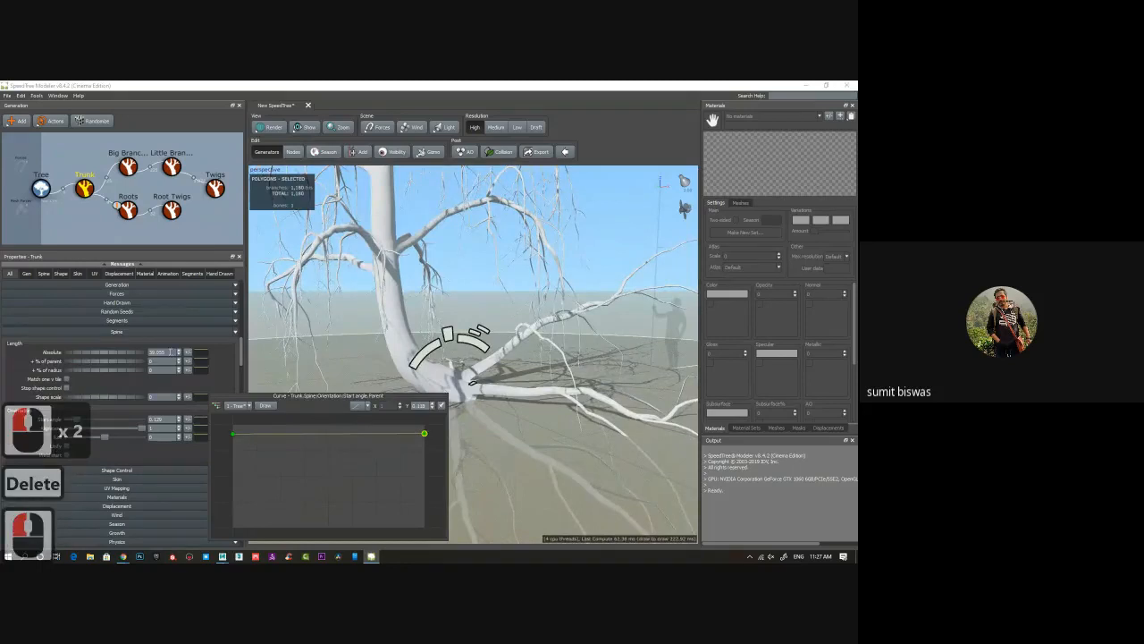
Raise the Trunk generator's start angle to about 0.55 so the trunk stands upright.
drag(78, 420, 108, 419)
drag(568, 420, 232, 372)
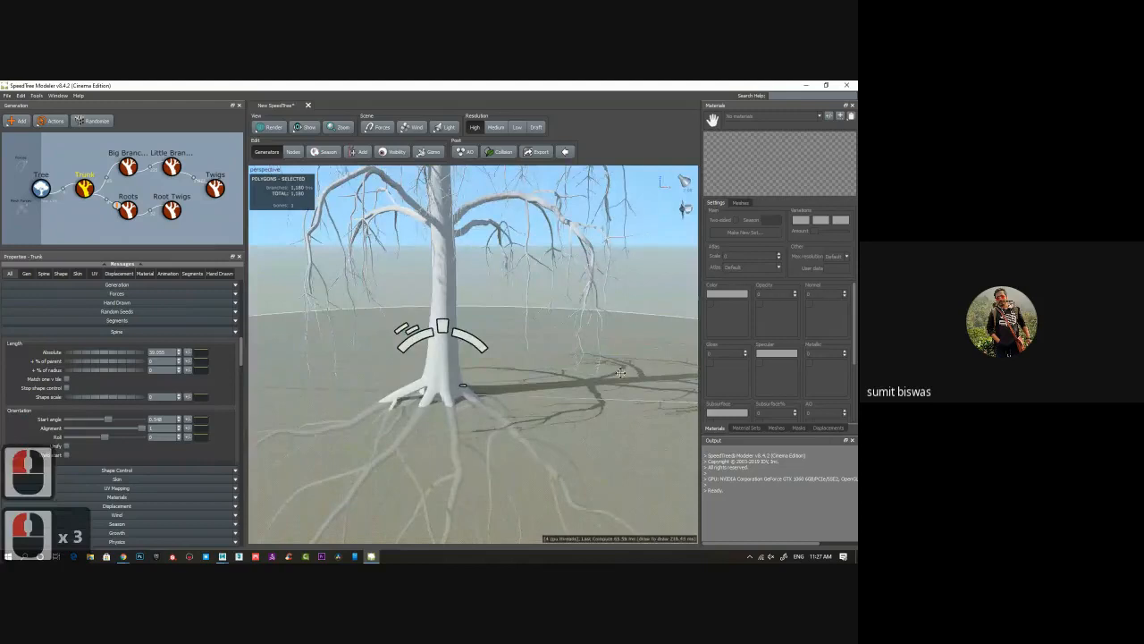
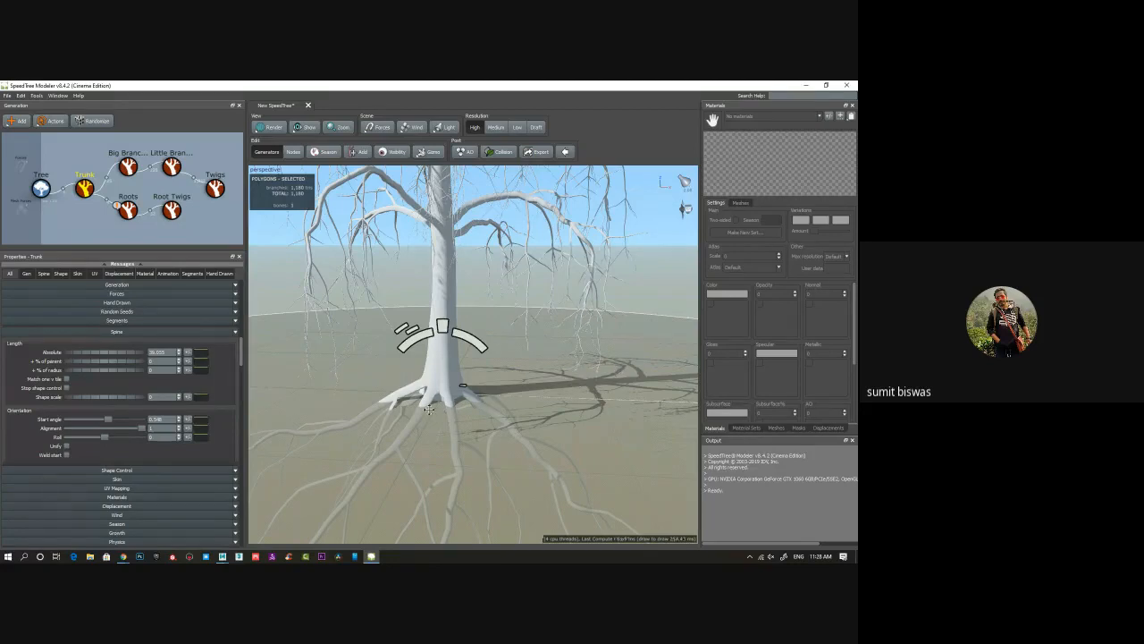
Return to node editing, select a root beside the trunk and raise it toward ground level with its start angle handle.
drag(519, 409, 490, 390)
click(567, 403)
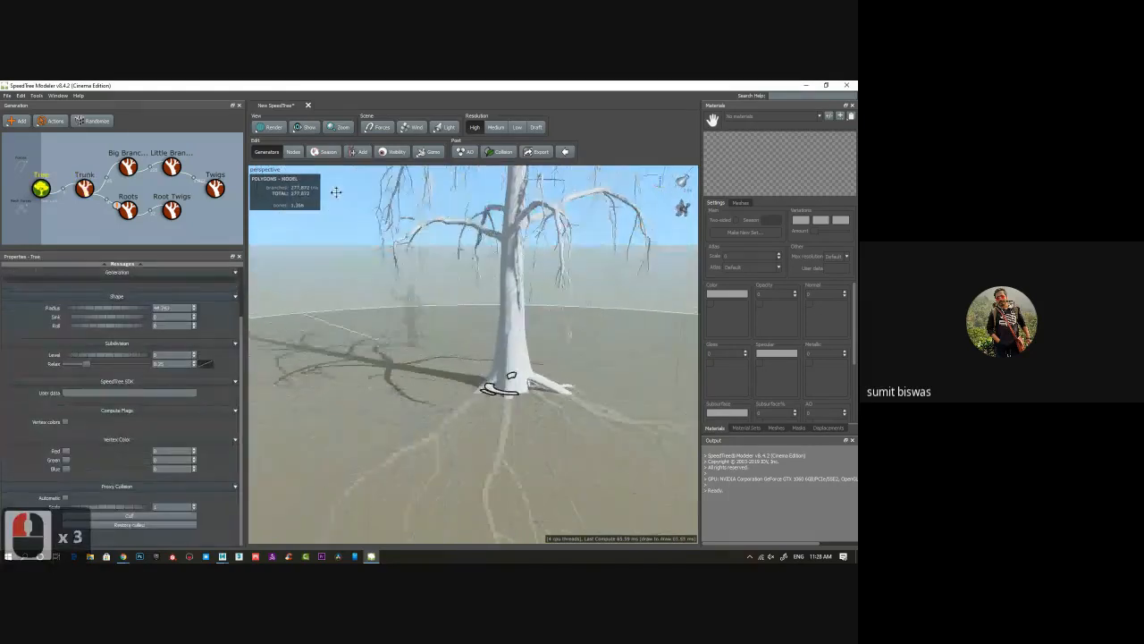
click(293, 151)
click(493, 386)
drag(446, 387, 442, 366)
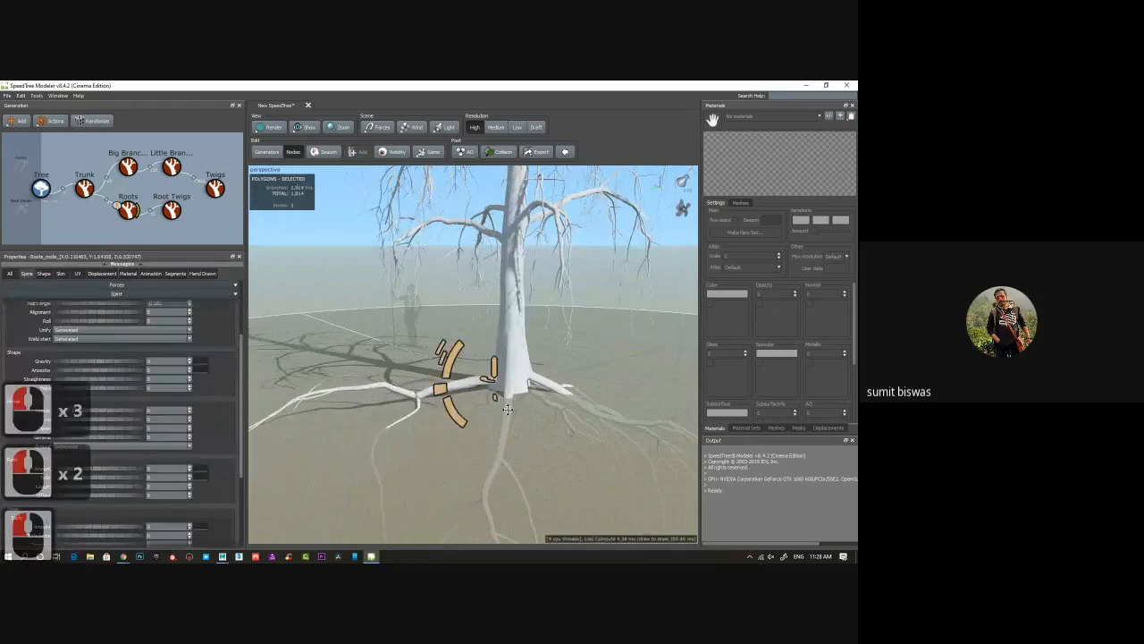
Select further downward-growing roots around the trunk and raise their start angles so they spread along the ground.
click(502, 398)
click(506, 404)
drag(503, 407, 419, 375)
double_click(464, 437)
drag(426, 422, 483, 405)
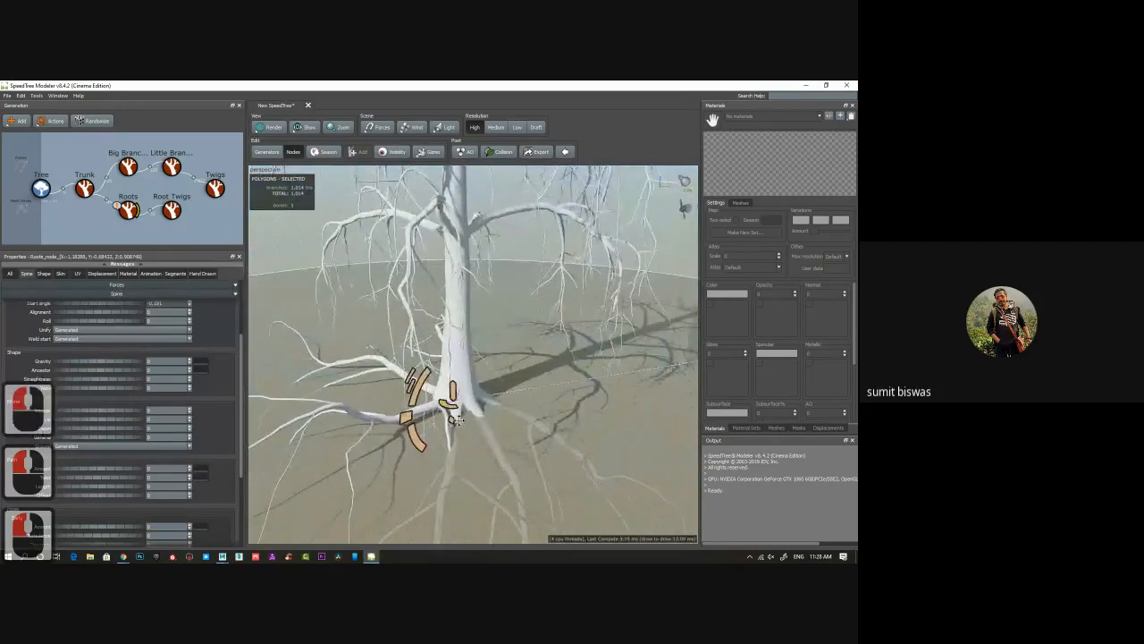
double_click(452, 391)
drag(376, 375, 365, 365)
Raise the start angles of the remaining low roots and inspect the root spread around the trunk.
click(433, 402)
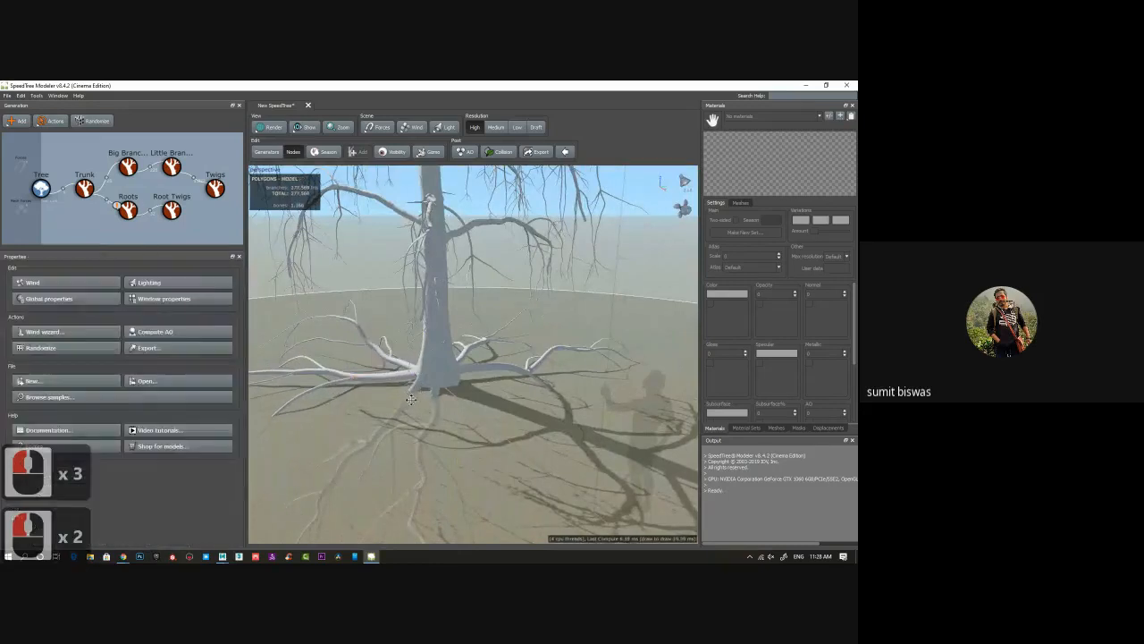
click(430, 391)
mouse_move(391, 379)
mouse_down()
mouse_move(377, 393)
mouse_move(376, 367)
mouse_up()
click(434, 383)
drag(437, 402, 612, 436)
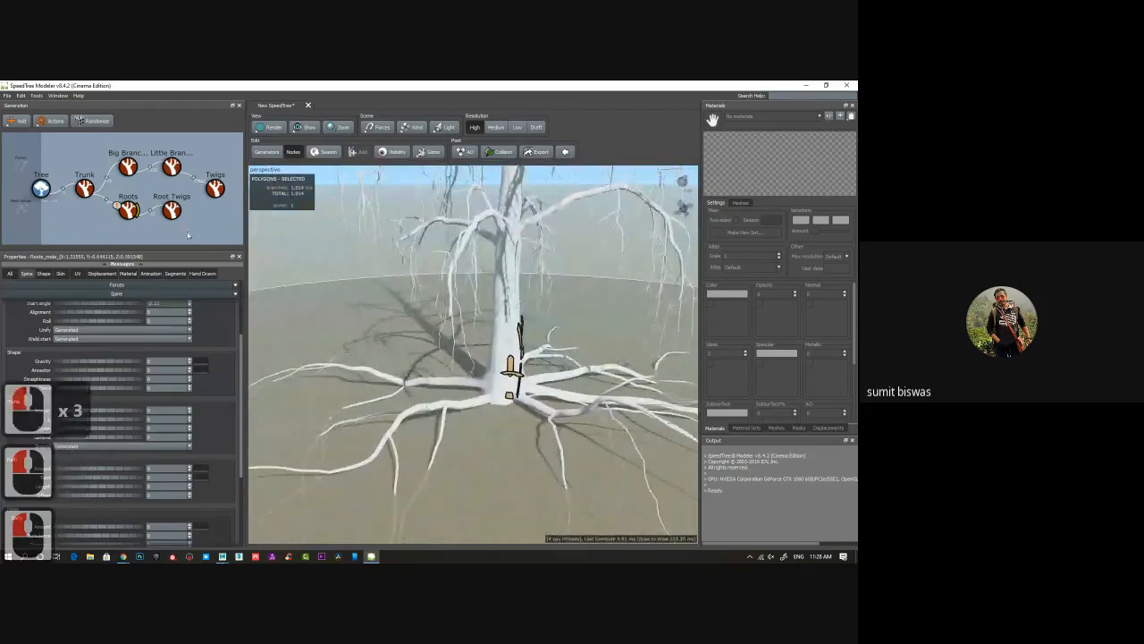
Select the Roots generator and reduce its size scalar to about 0.67.
click(130, 218)
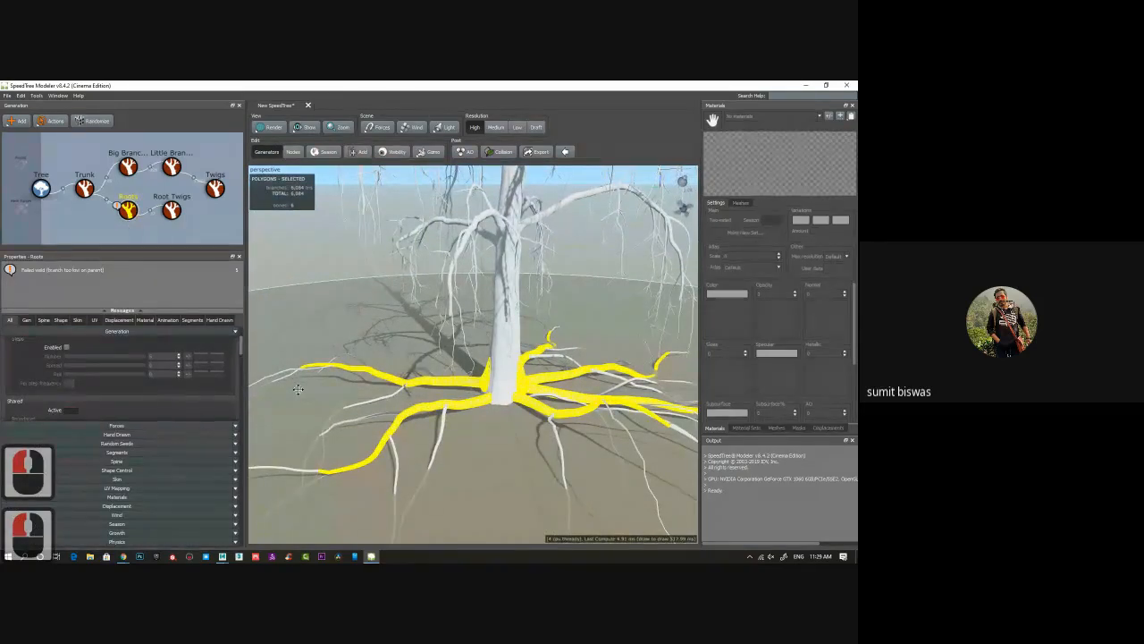
scroll(132, 399, up, 10)
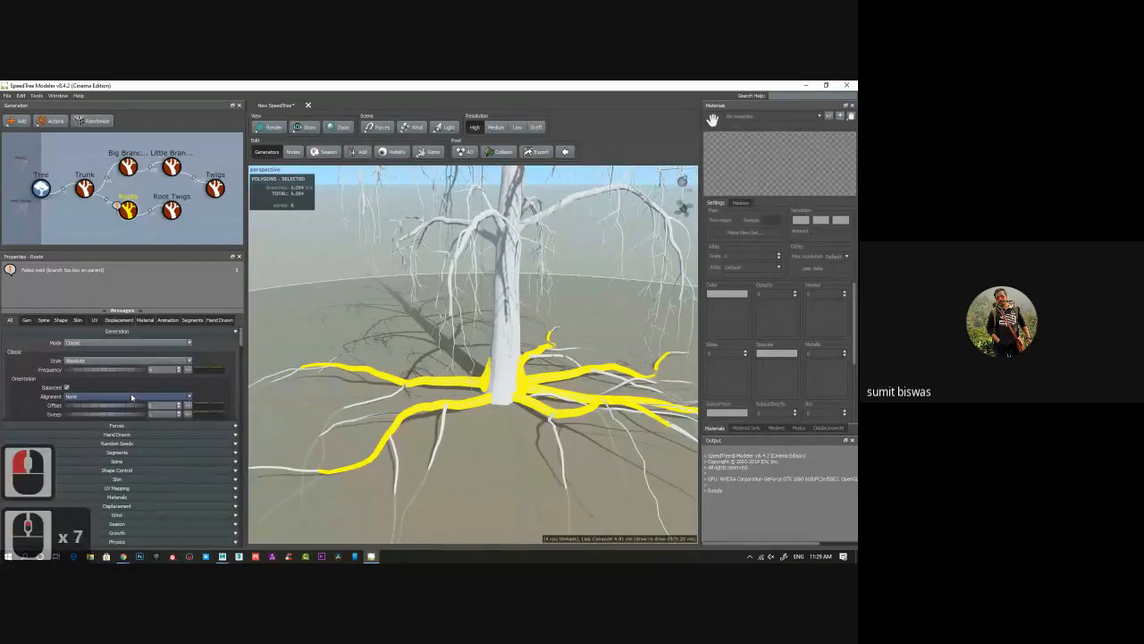
scroll(133, 399, down, 4)
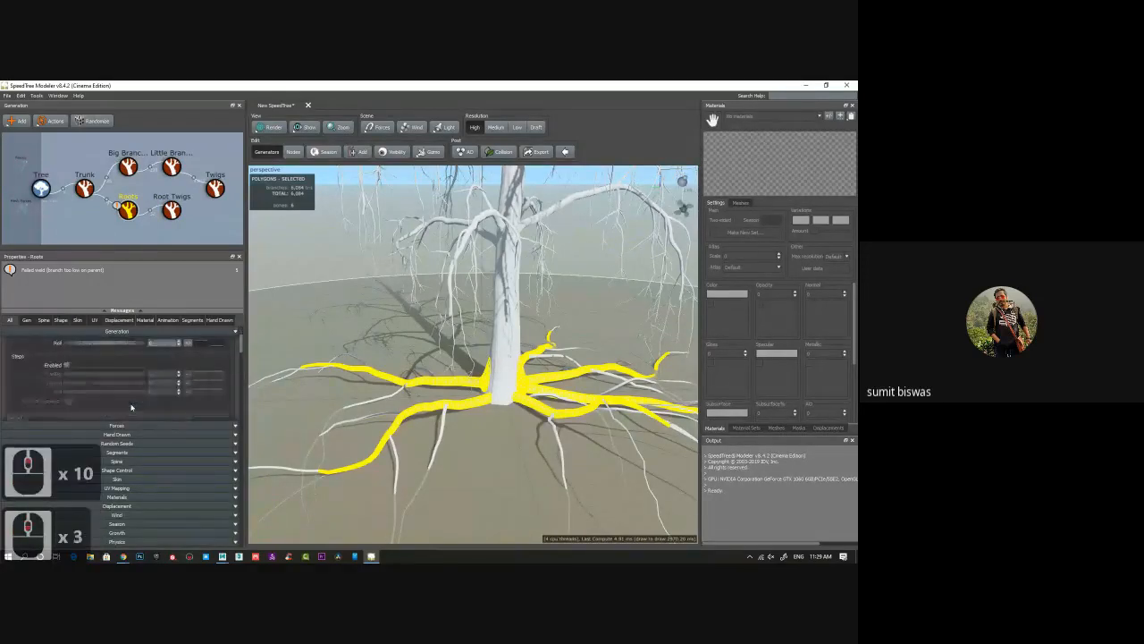
scroll(132, 408, down, 3)
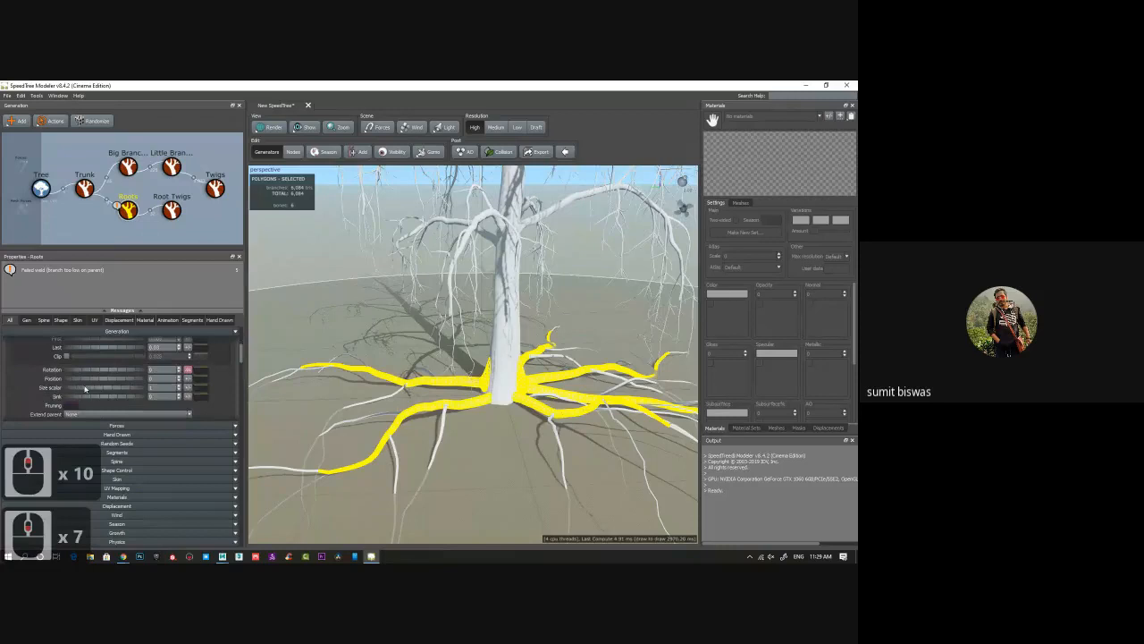
mouse_move(101, 387)
mouse_down()
mouse_move(74, 390)
mouse_move(89, 393)
mouse_up()
Select the downward-growing root in front of the trunk as a node and raise its start angle toward ground level.
drag(316, 413, 480, 407)
click(465, 435)
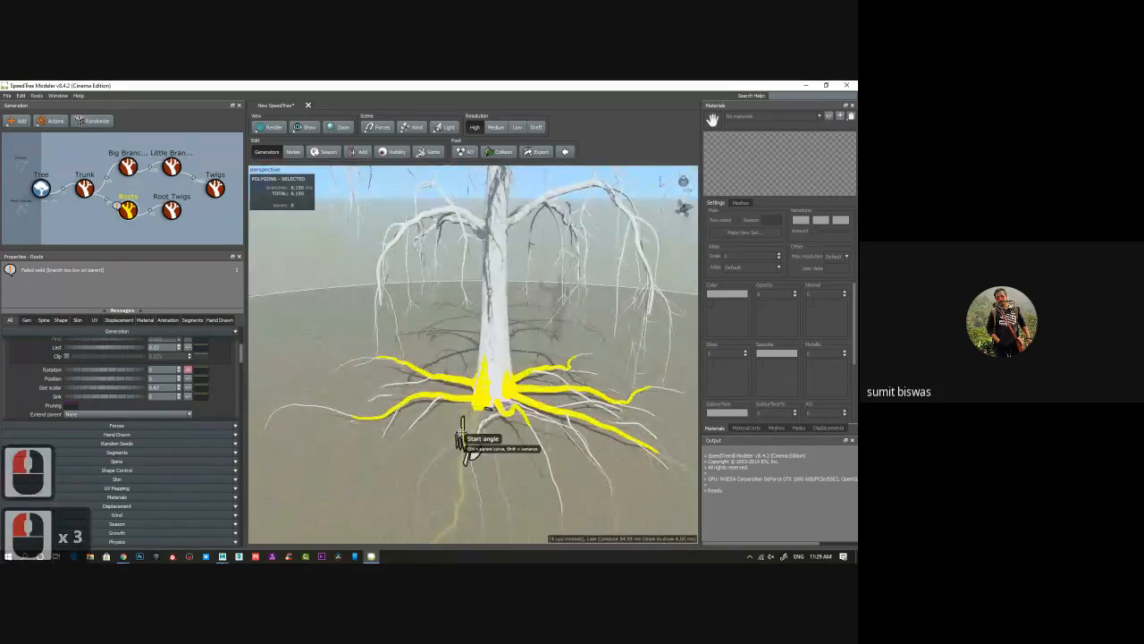
double_click(463, 434)
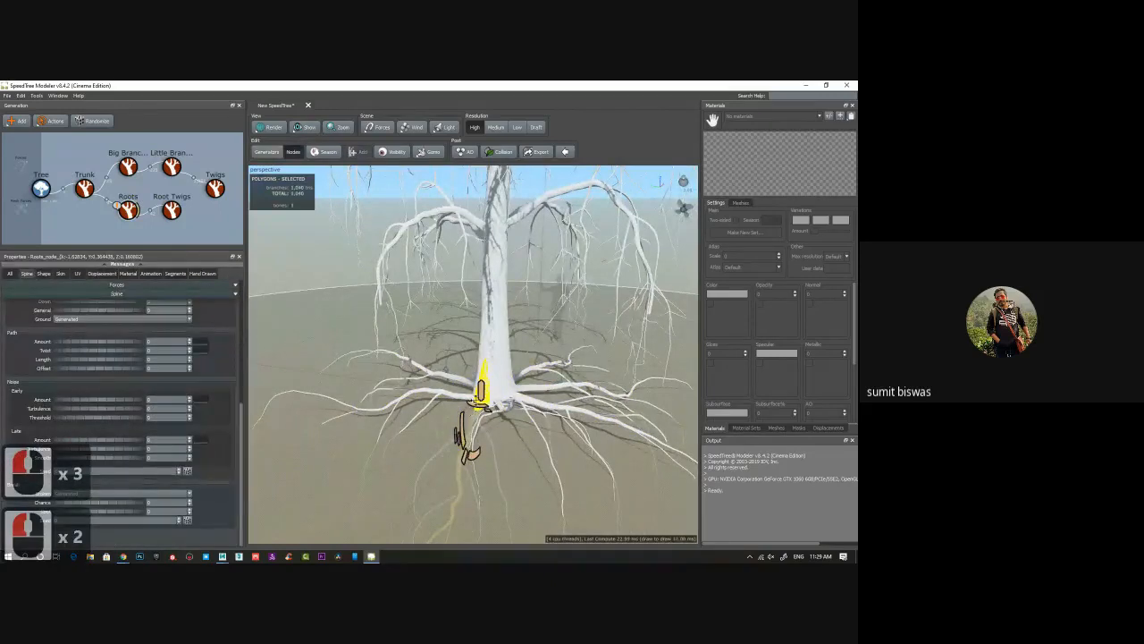
drag(465, 427, 461, 390)
drag(413, 399, 500, 389)
Inspect the roots around the trunk, select the thick root at the front of the base and delete it.
double_click(455, 375)
middle_drag(500, 388, 431, 397)
scroll(431, 397, up, 1)
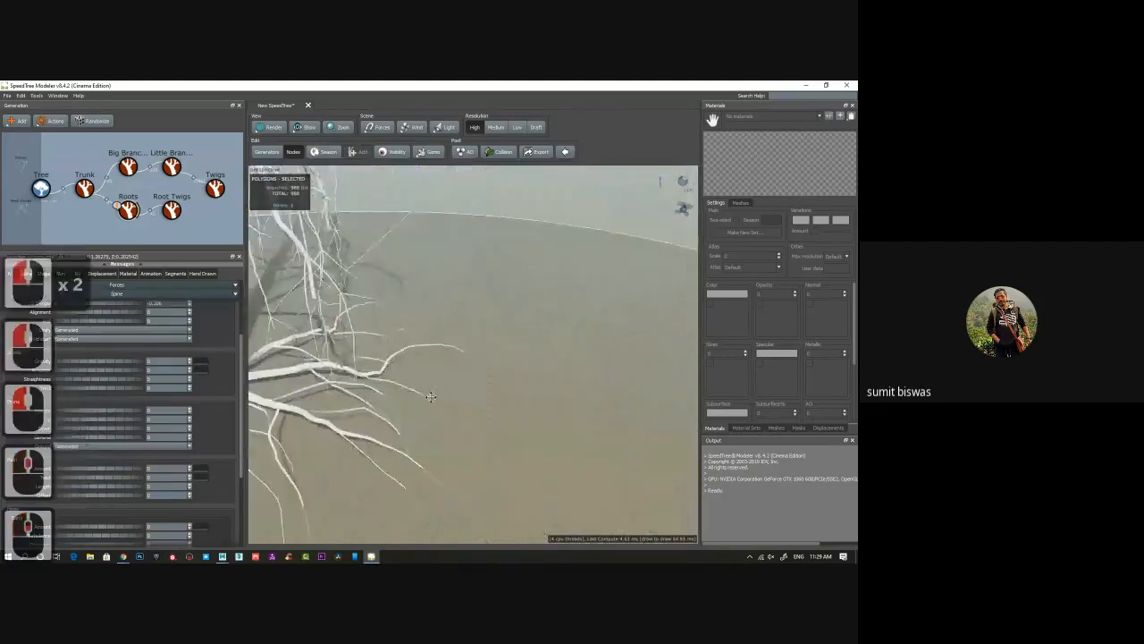
scroll(431, 397, down, 7)
drag(408, 399, 422, 411)
middle_drag(422, 411, 514, 405)
drag(579, 417, 527, 415)
middle_click(527, 415)
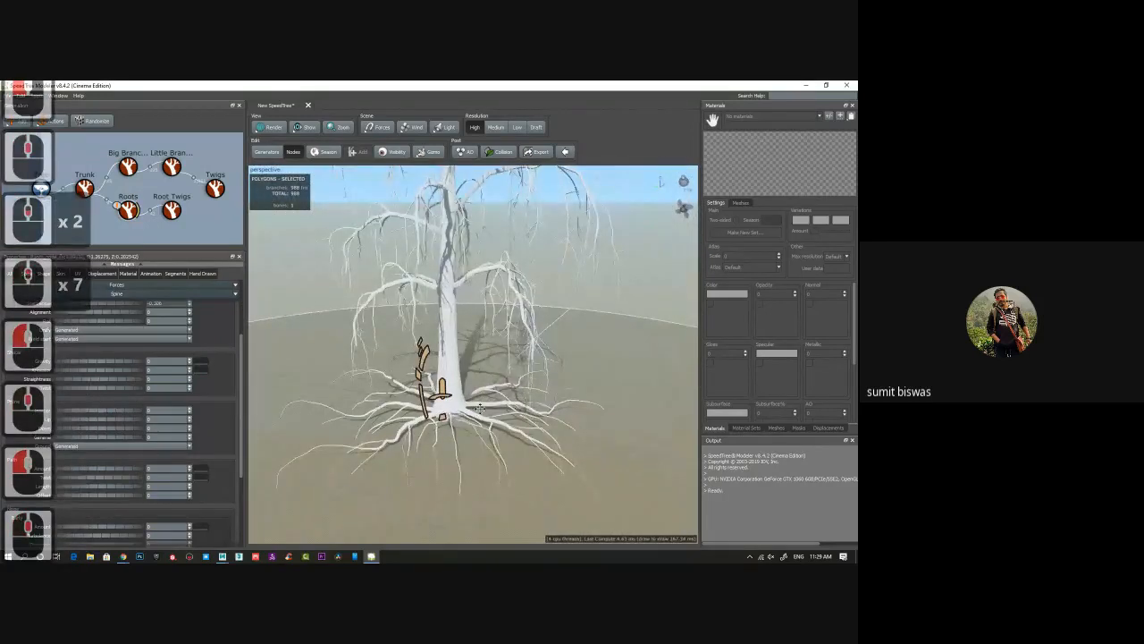
click(480, 406)
click(424, 419)
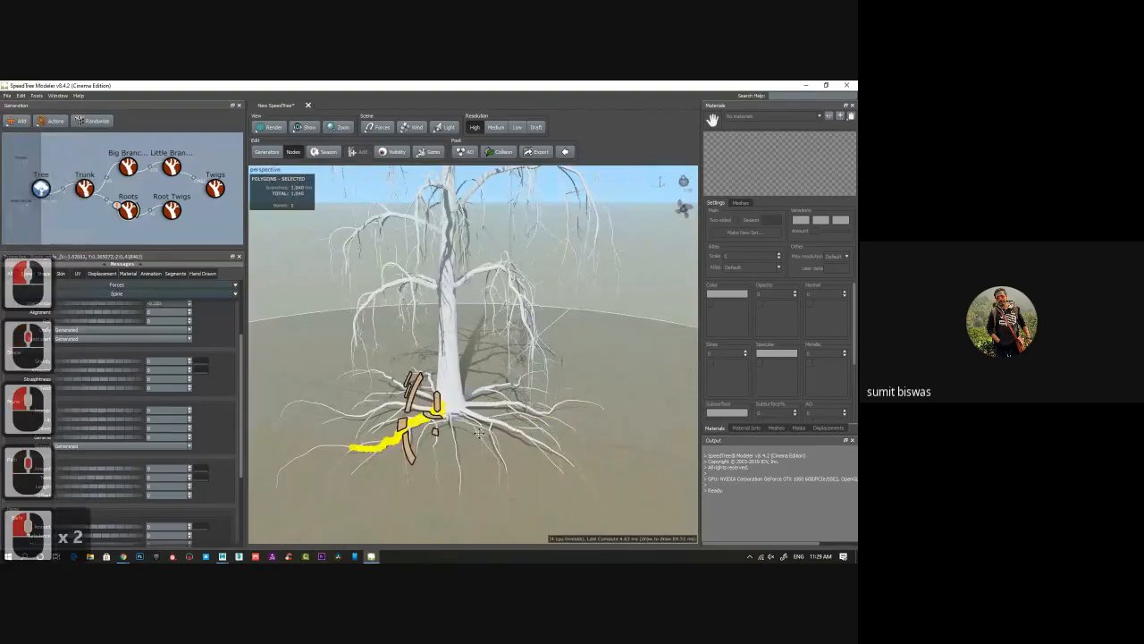
key(Delete)
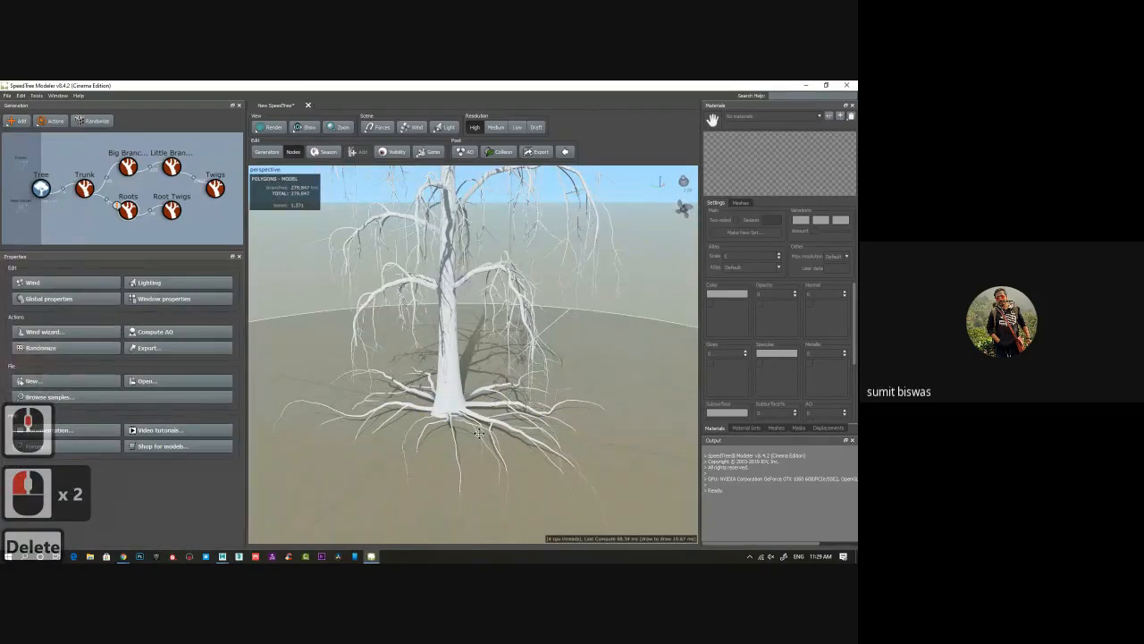
Return to generator editing, select the Trunk generator and set its number to 2.
click(299, 152)
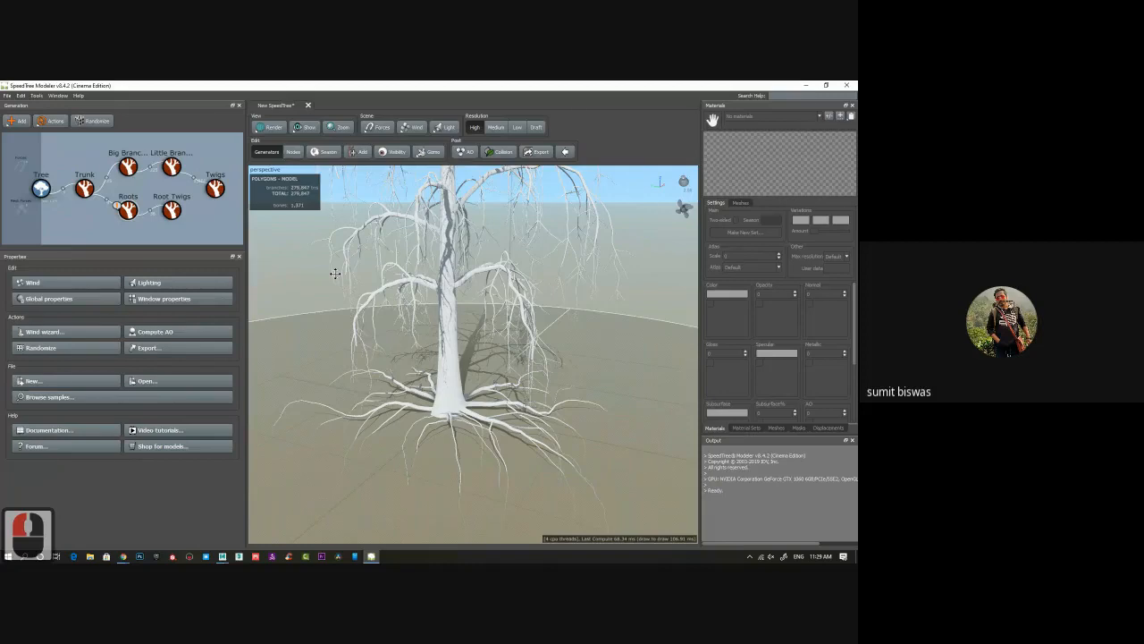
mouse_move(474, 352)
mouse_down()
mouse_move(554, 348)
mouse_move(496, 330)
mouse_move(617, 325)
mouse_move(554, 366)
mouse_move(483, 338)
mouse_up()
scroll(496, 330, down, 1)
scroll(496, 330, up, 3)
scroll(496, 330, down, 4)
scroll(496, 330, down, 2)
click(483, 338)
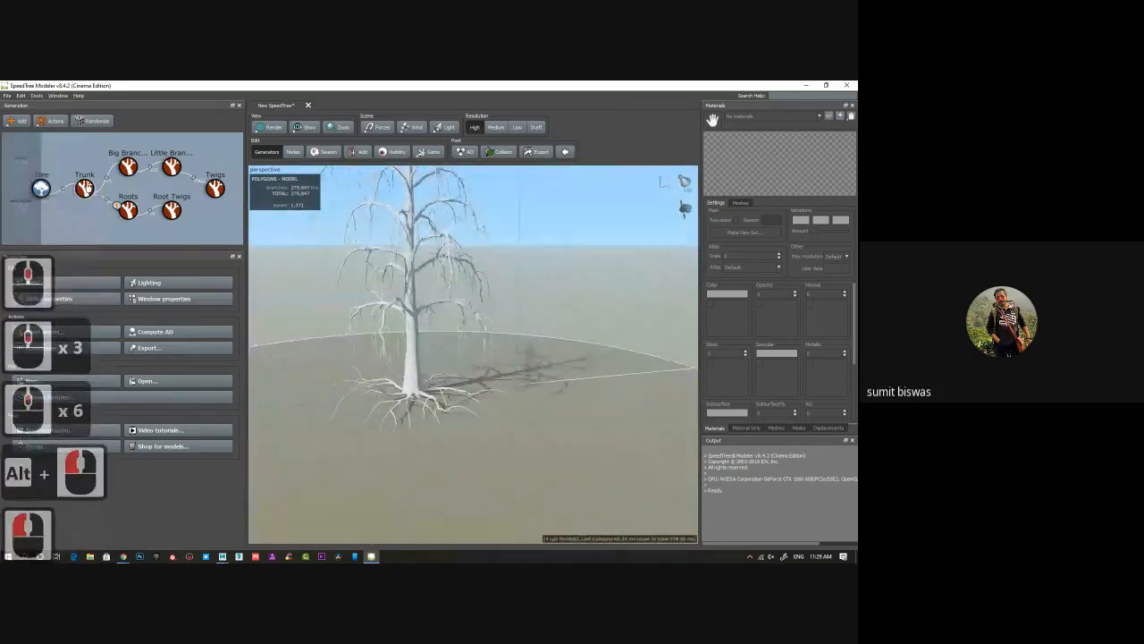
click(85, 186)
scroll(166, 367, up, 10)
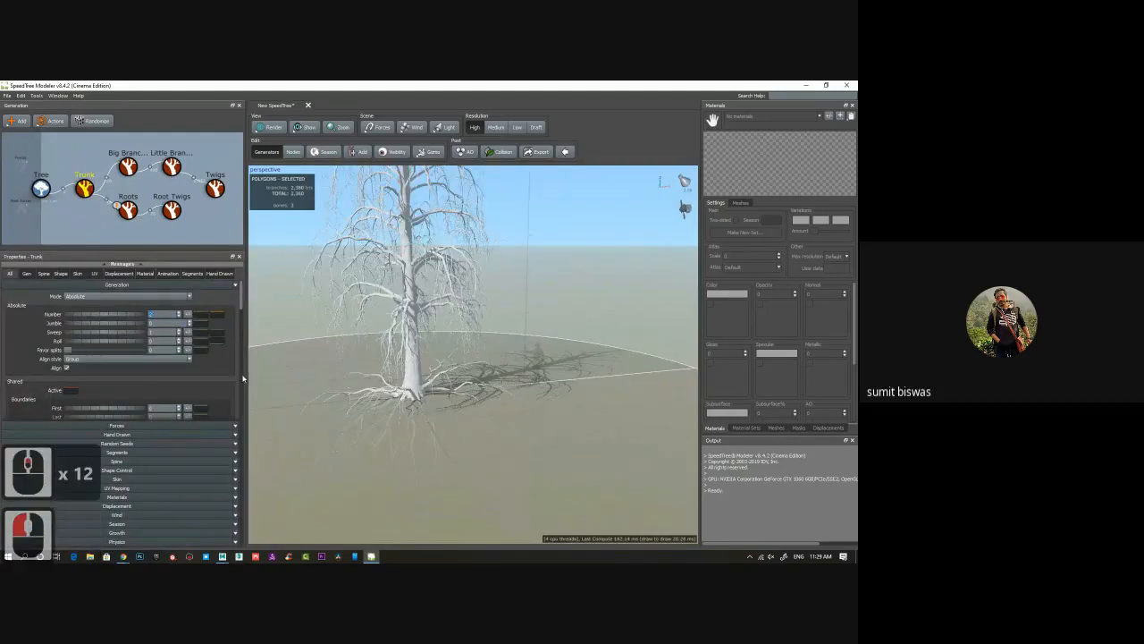
scroll(143, 383, down, 4)
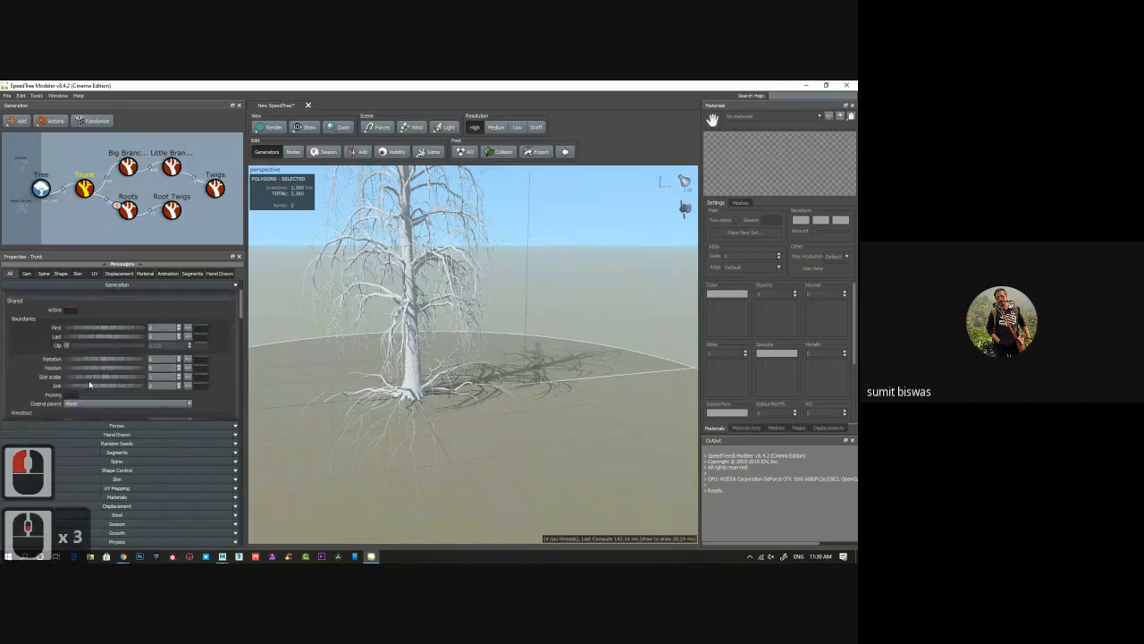
Adjust the Trunk generator's rotation and increase its position value to move the two trunks apart.
drag(181, 334, 105, 383)
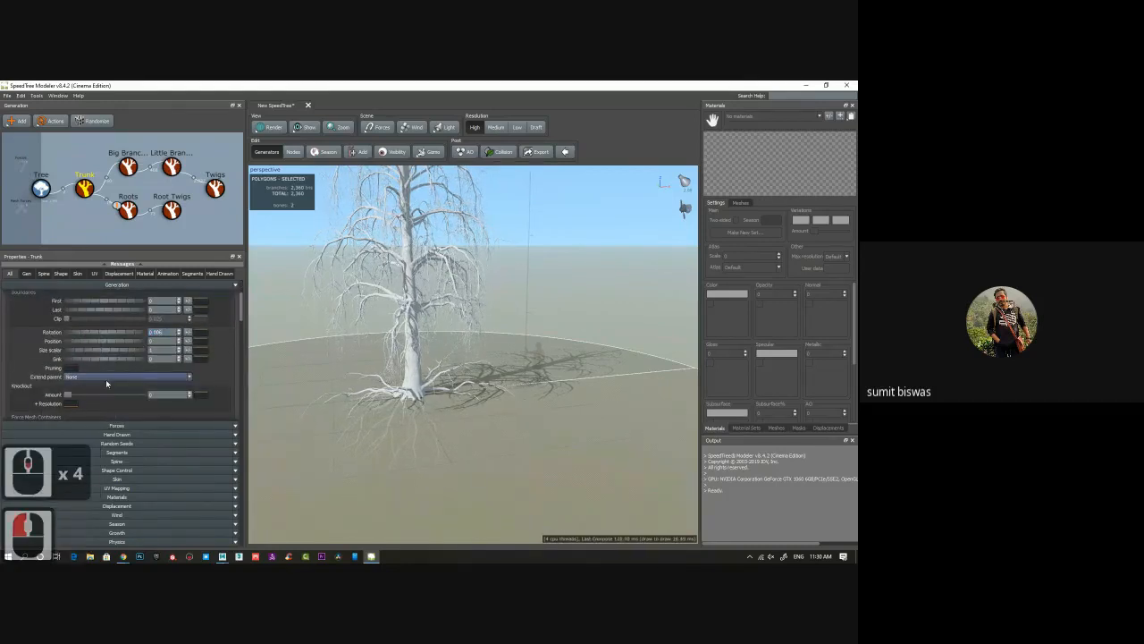
scroll(132, 384, down, 3)
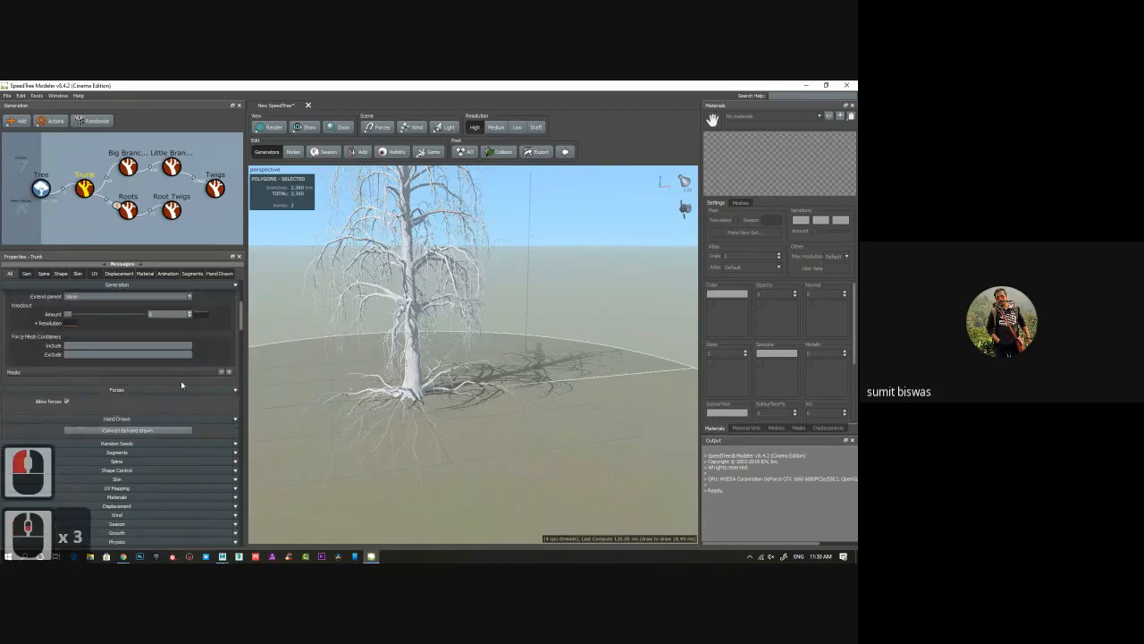
scroll(182, 384, down, 2)
scroll(179, 387, up, 7)
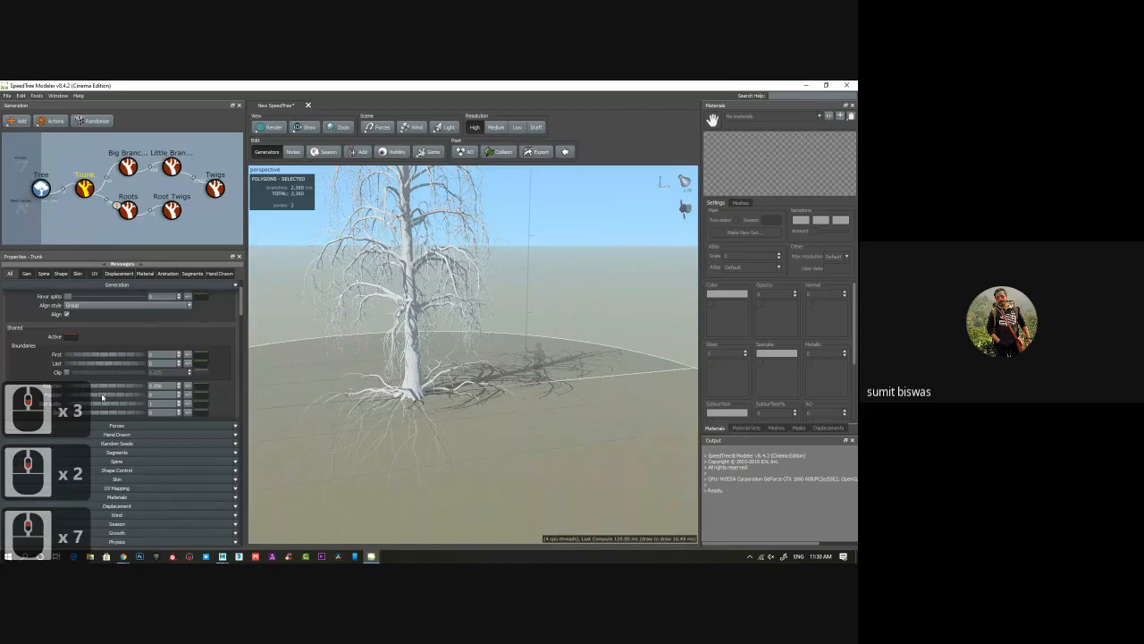
drag(178, 395, 178, 348)
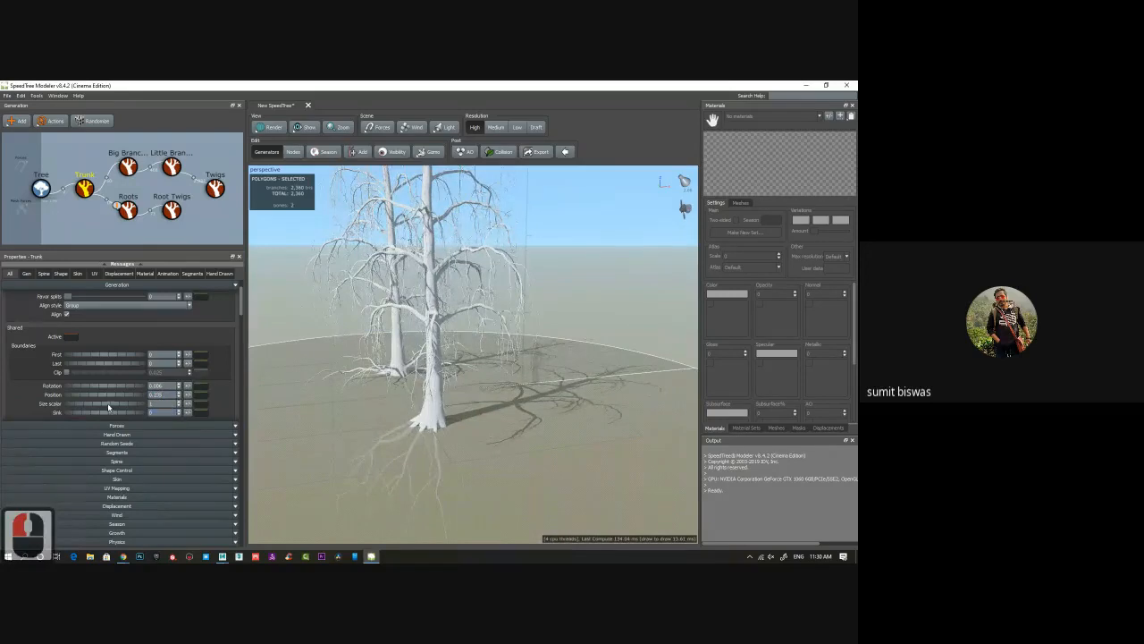
Lower the end of the Trunk's size scalar curve to make one tree smaller, then view both trees from several sides.
click(202, 406)
drag(425, 427, 424, 504)
drag(388, 302, 511, 298)
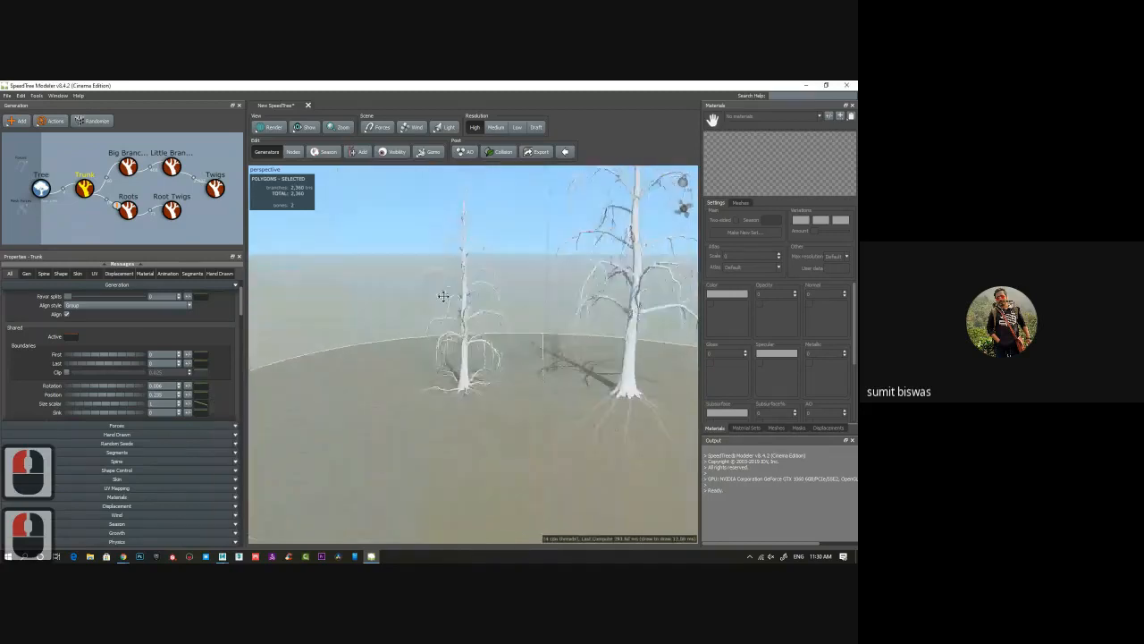
middle_drag(493, 319, 504, 402)
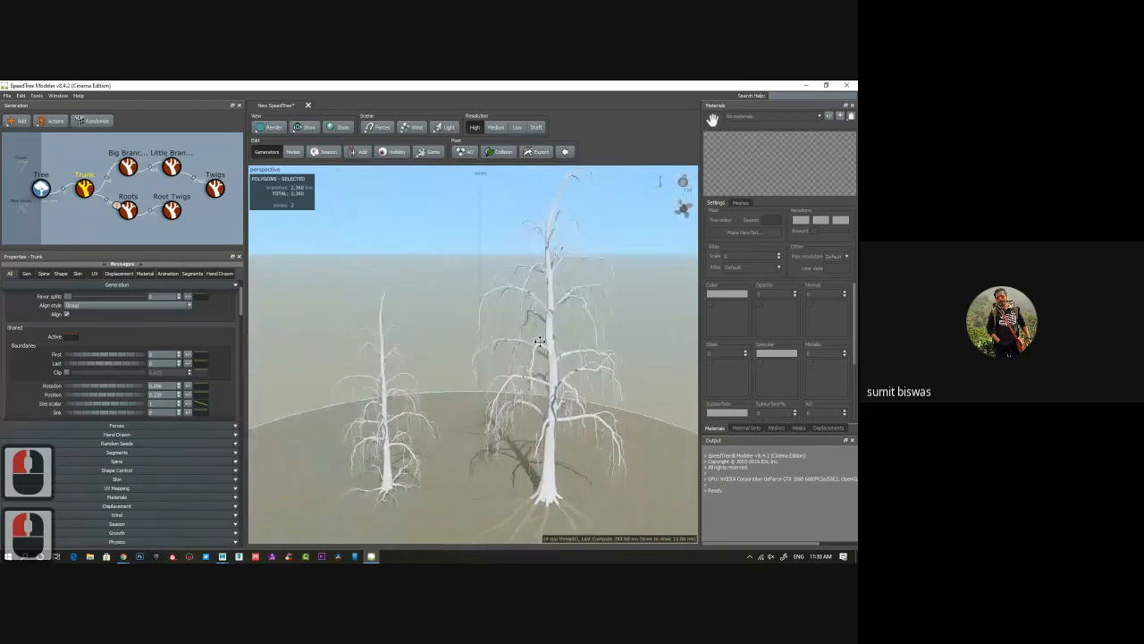
middle_drag(460, 365, 461, 341)
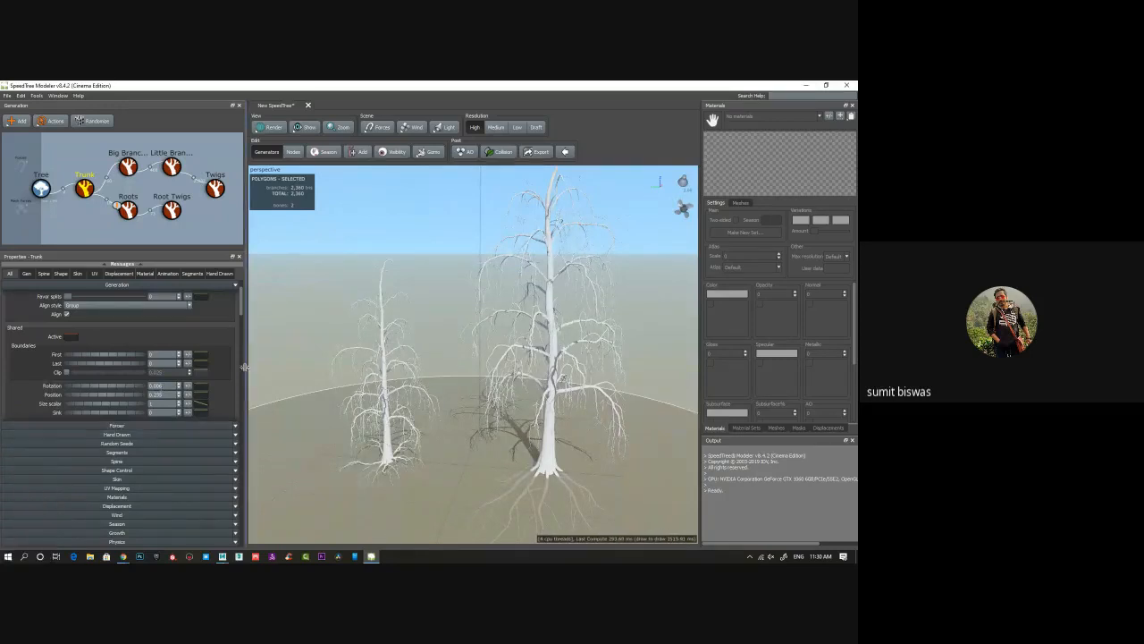
drag(416, 347, 341, 359)
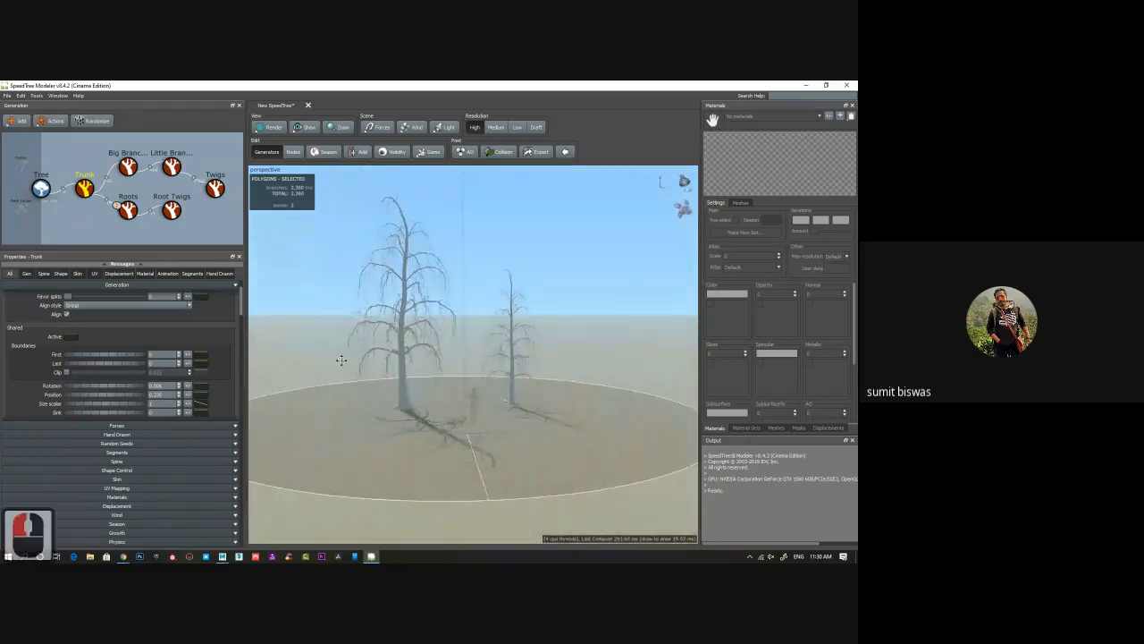
drag(455, 330, 384, 375)
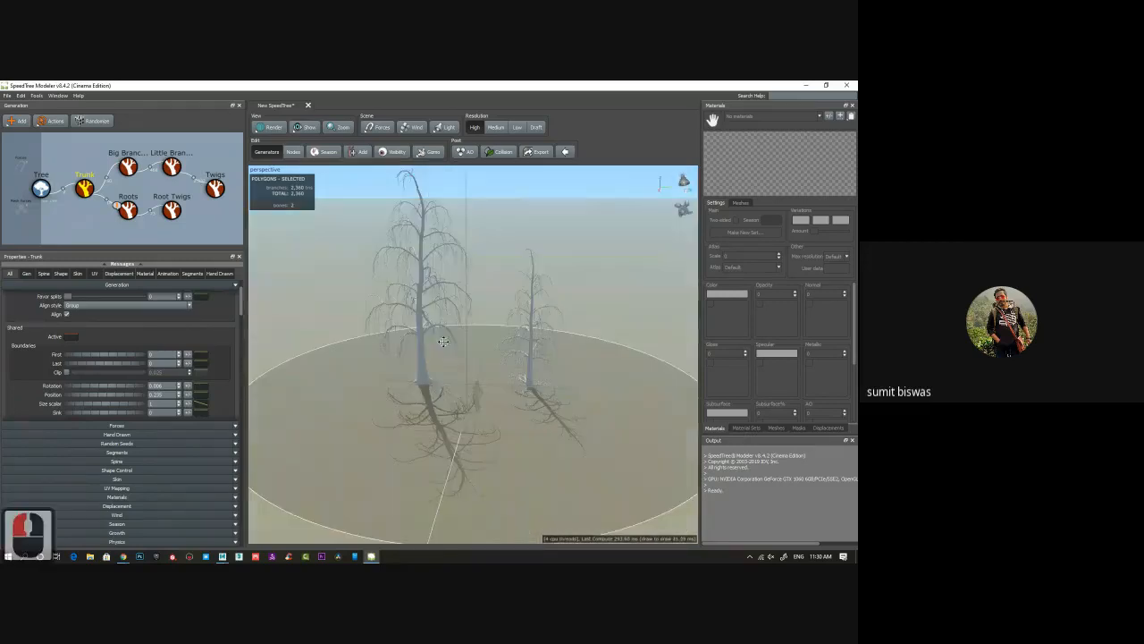
Add Leaf Mesh geometry to the Twigs generator.
click(216, 191)
right_click(223, 190)
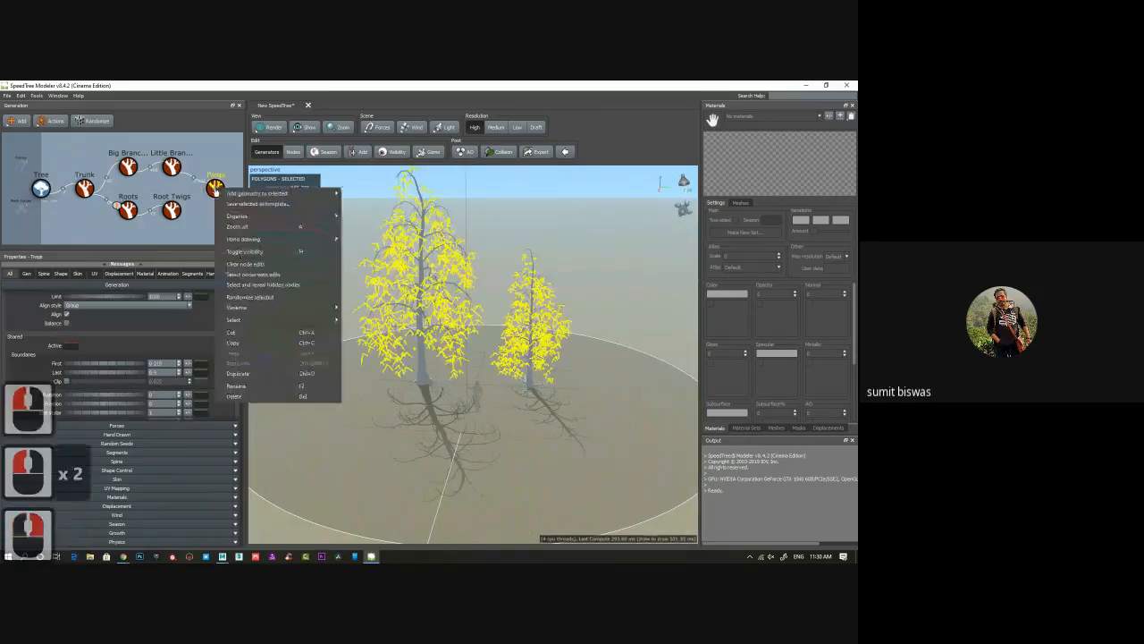
mouse_move(265, 195)
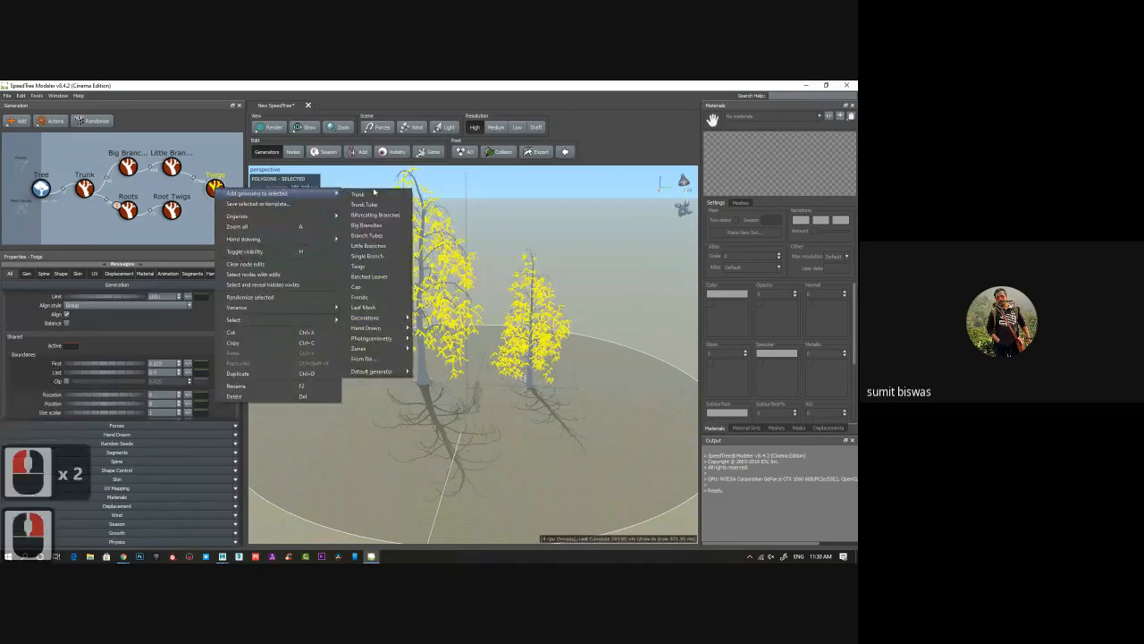
click(367, 307)
scroll(401, 268, down, 3)
scroll(400, 268, up, 4)
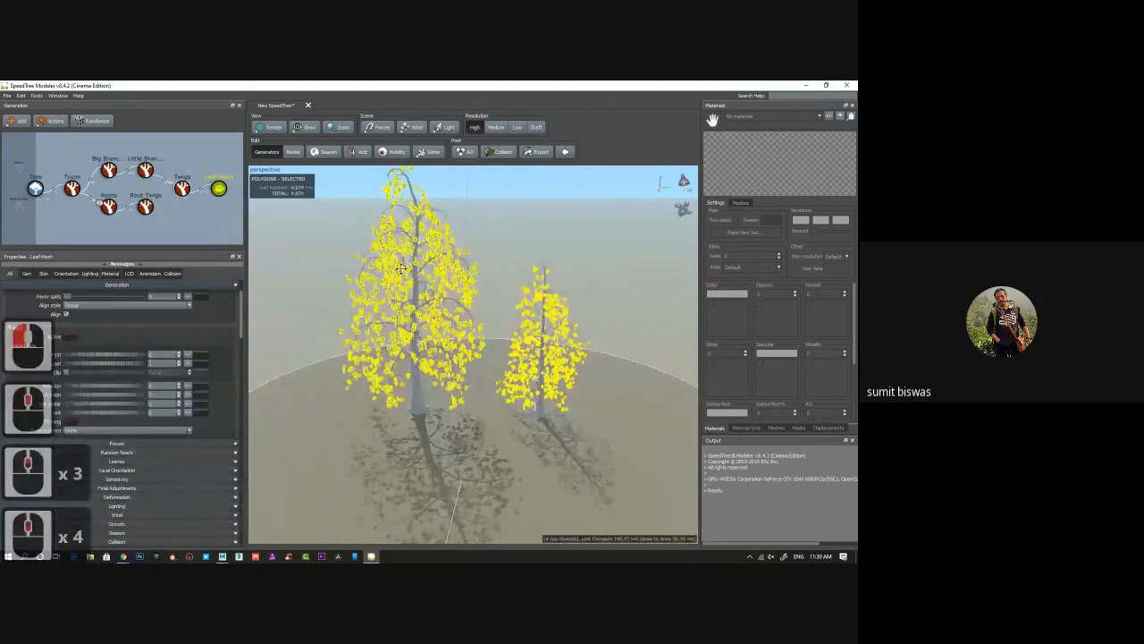
Duplicate the Leaf Mesh generator and attach the copy to Little Branches.
click(218, 190)
key(ctrl+d)
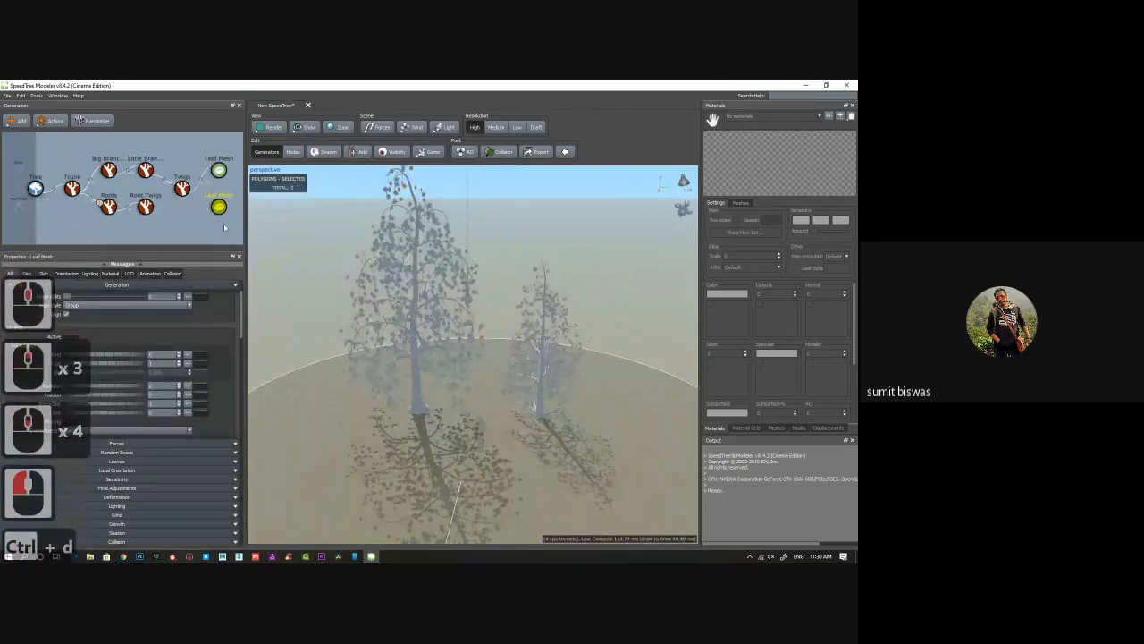
drag(219, 208, 145, 169)
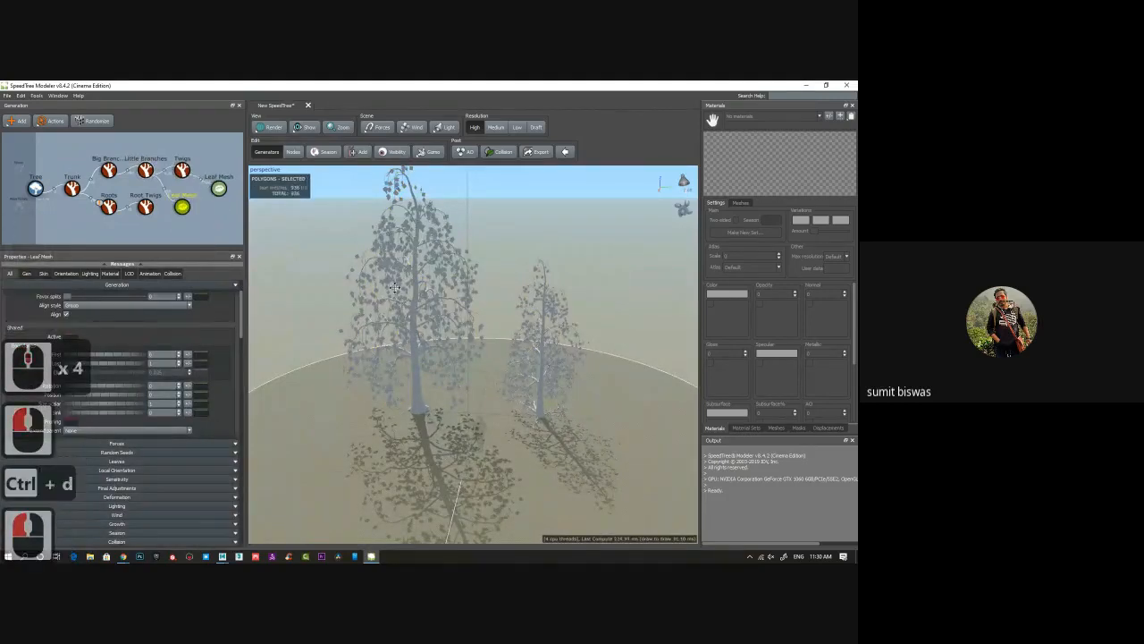
drag(362, 294, 402, 295)
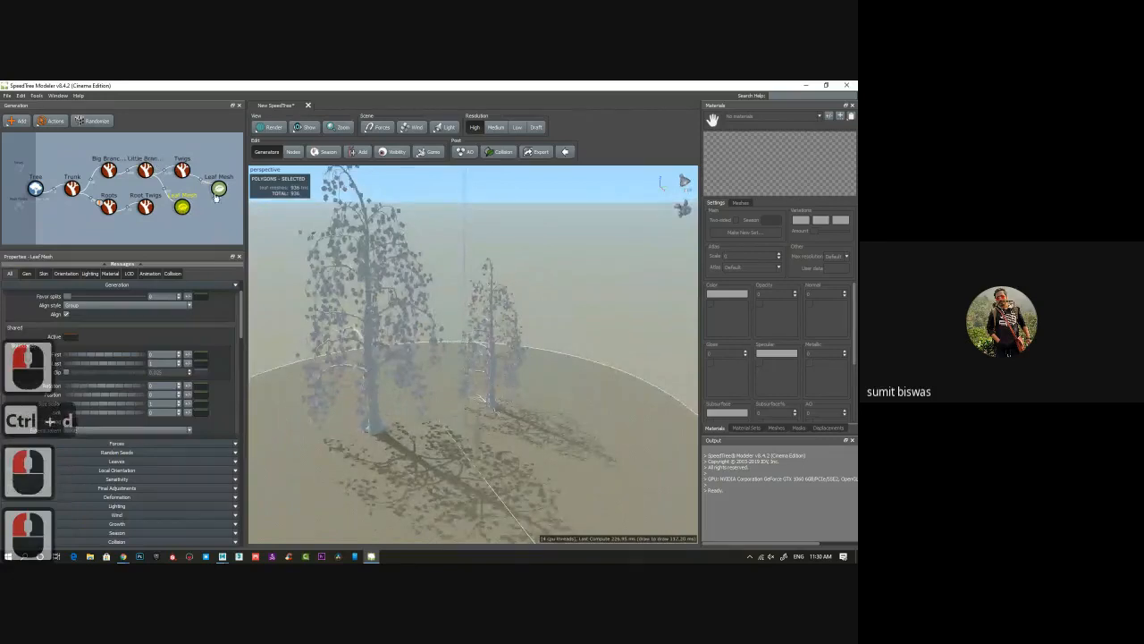
Lower the end of the size scalar parent curve to about 0.17 for the Leaf Mesh on Twigs.
click(219, 188)
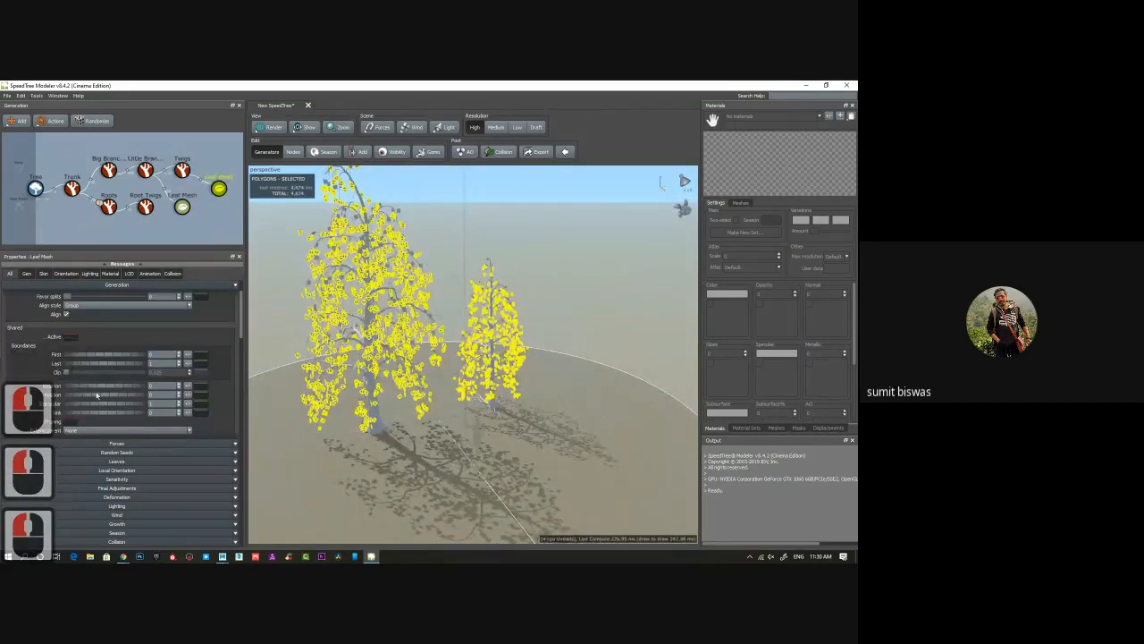
click(205, 407)
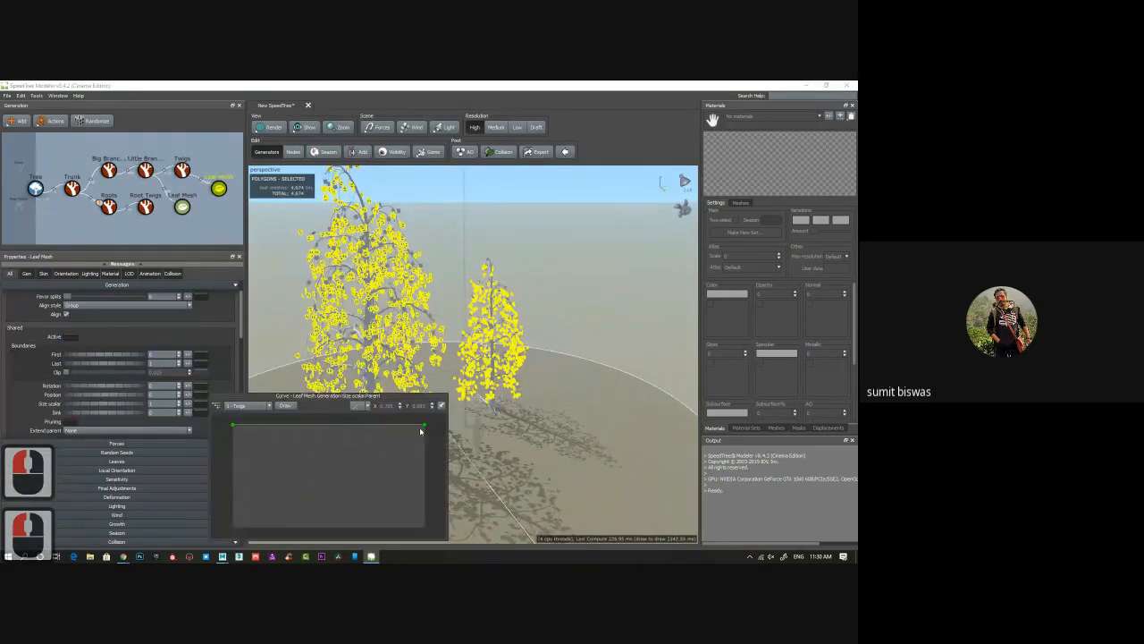
drag(424, 427, 424, 509)
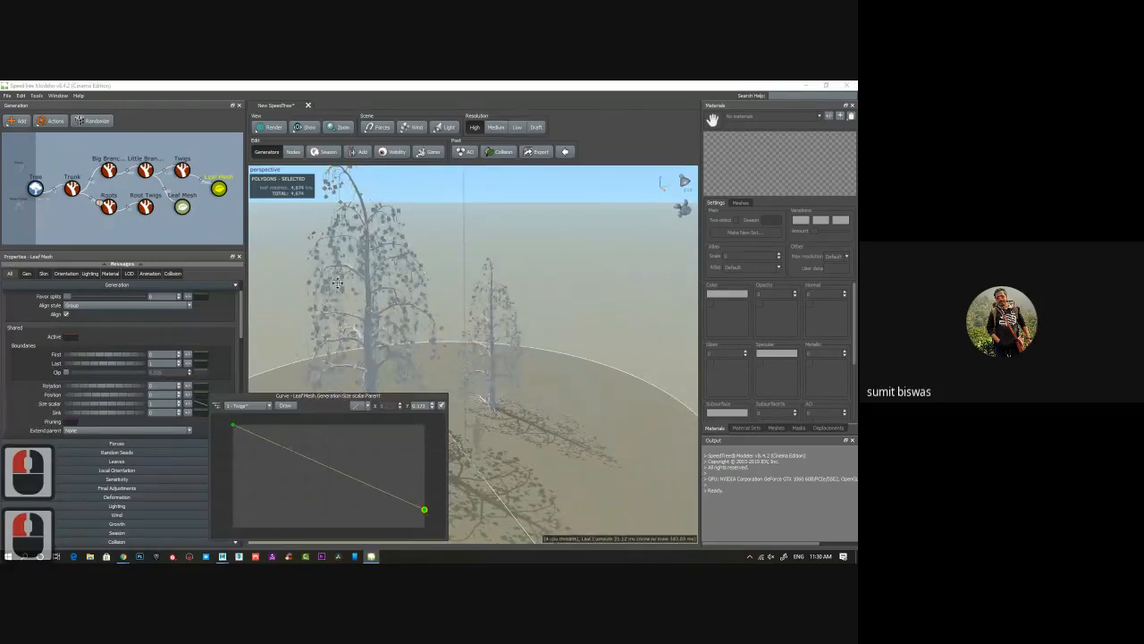
Shape the size scalar parent curve of the Little Branches Leaf Mesh to rise from about 0.2 to nearly full value.
click(182, 209)
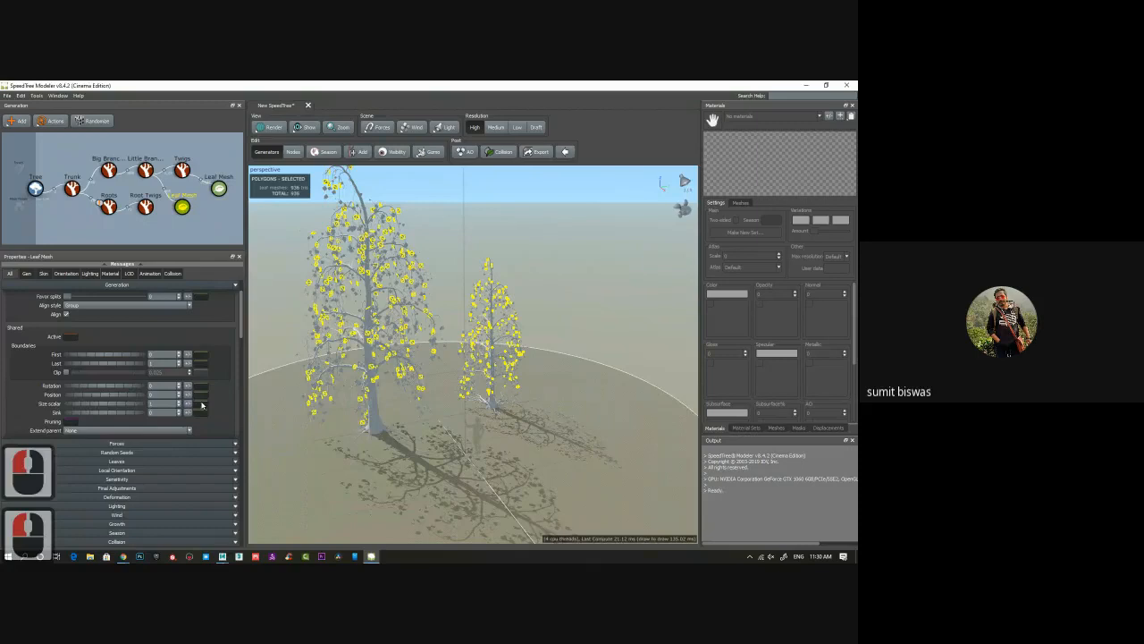
click(202, 405)
drag(424, 427, 425, 498)
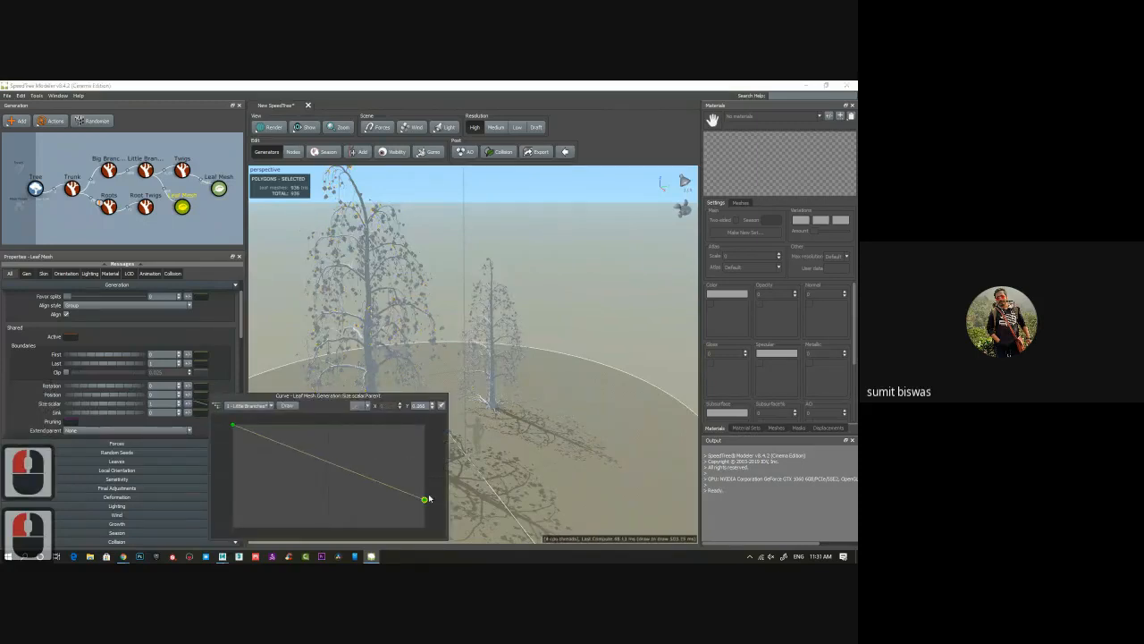
drag(426, 498, 426, 429)
drag(233, 425, 236, 511)
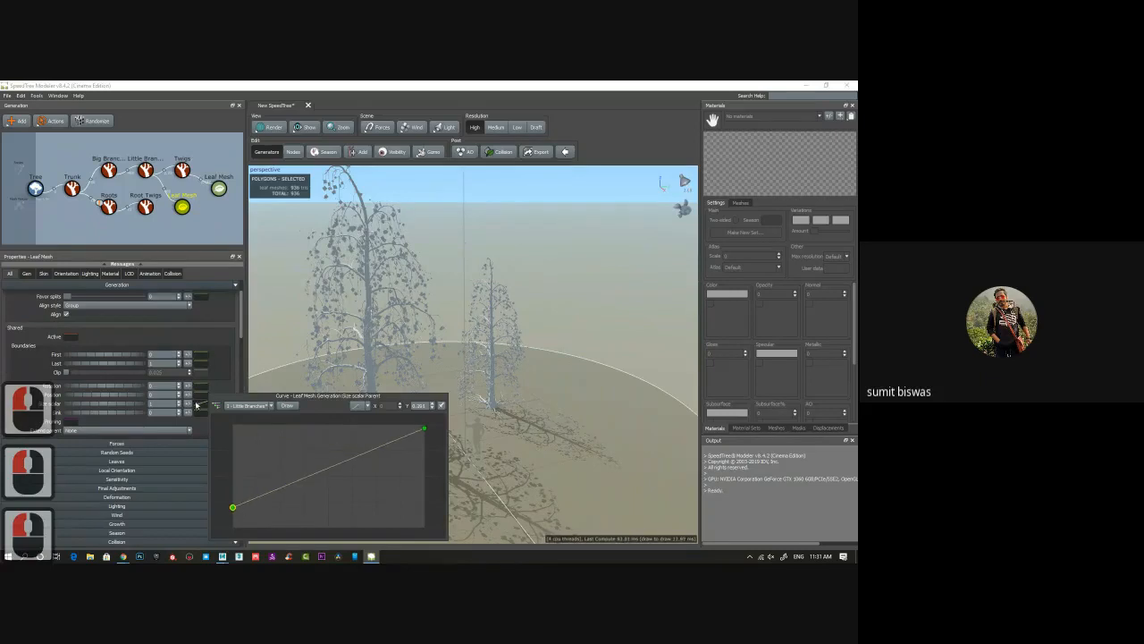
Reshape the size scalar parent curve of the Twigs Leaf Mesh to fall from nearly full value to slightly above half.
click(219, 187)
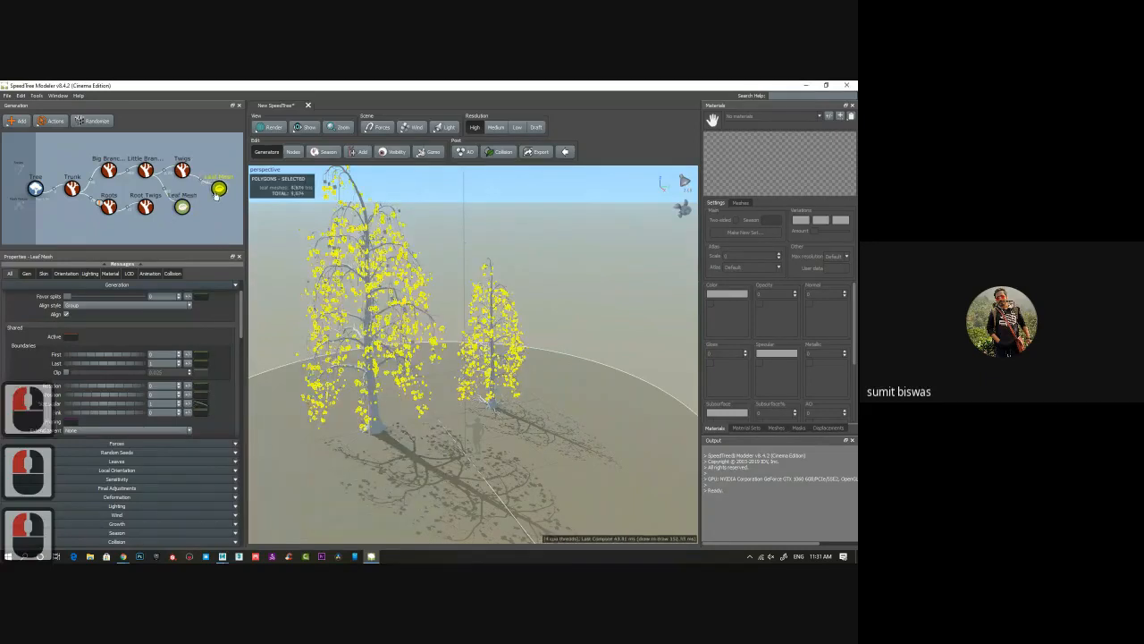
drag(236, 429, 232, 502)
drag(424, 510, 425, 420)
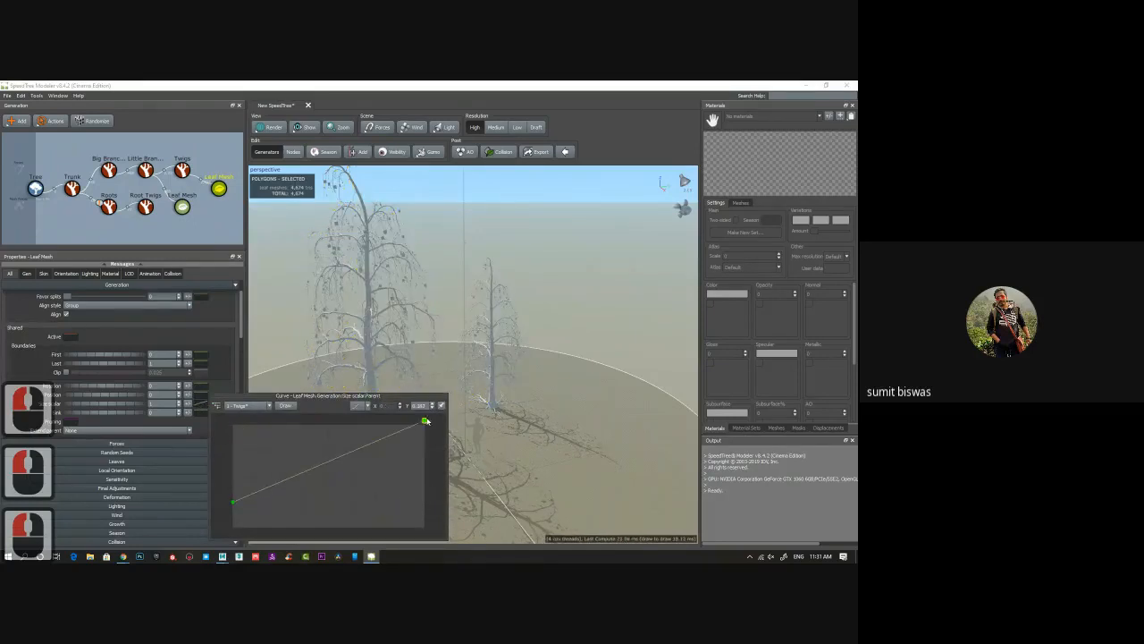
drag(425, 421, 425, 467)
drag(235, 502, 230, 429)
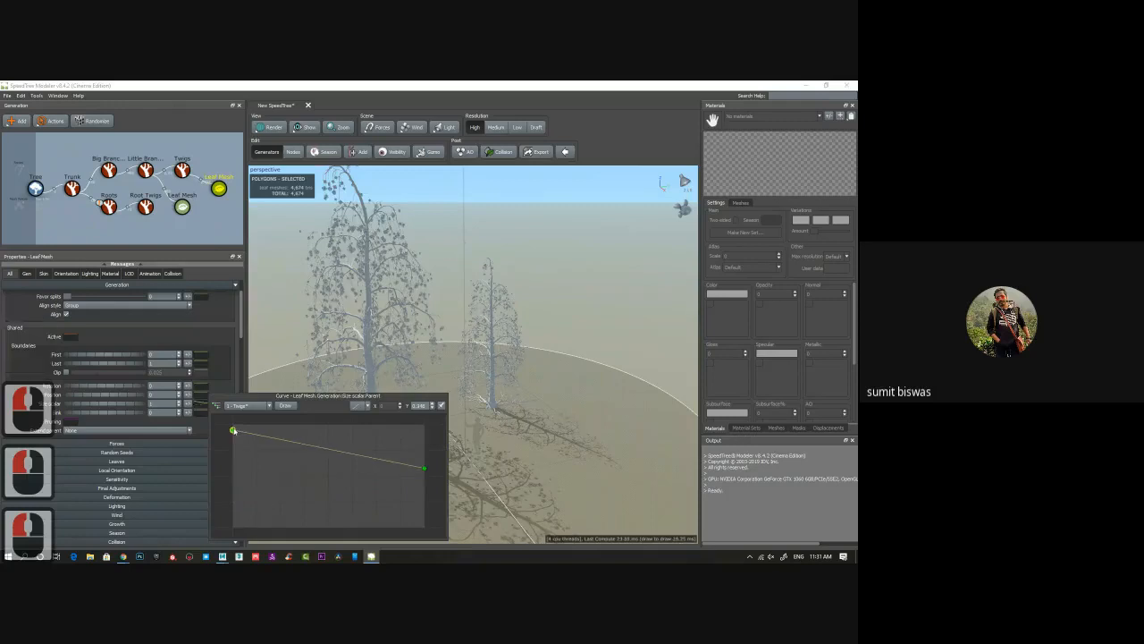
Reduce the Trunk generator's Number to 1 to keep a single tree.
middle_drag(478, 306, 488, 416)
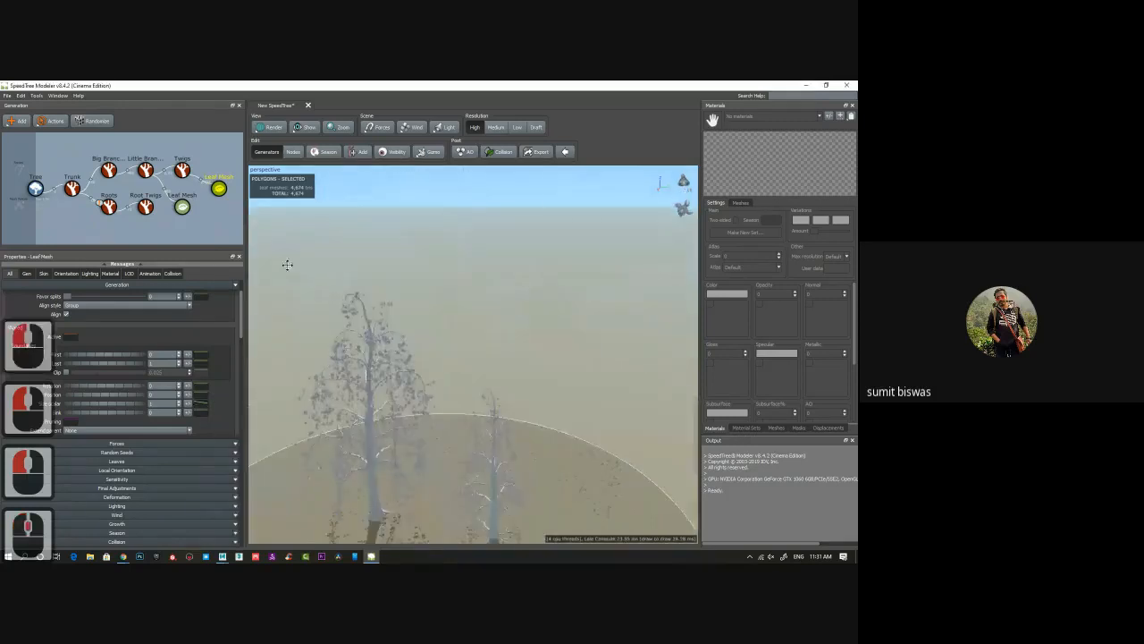
click(71, 187)
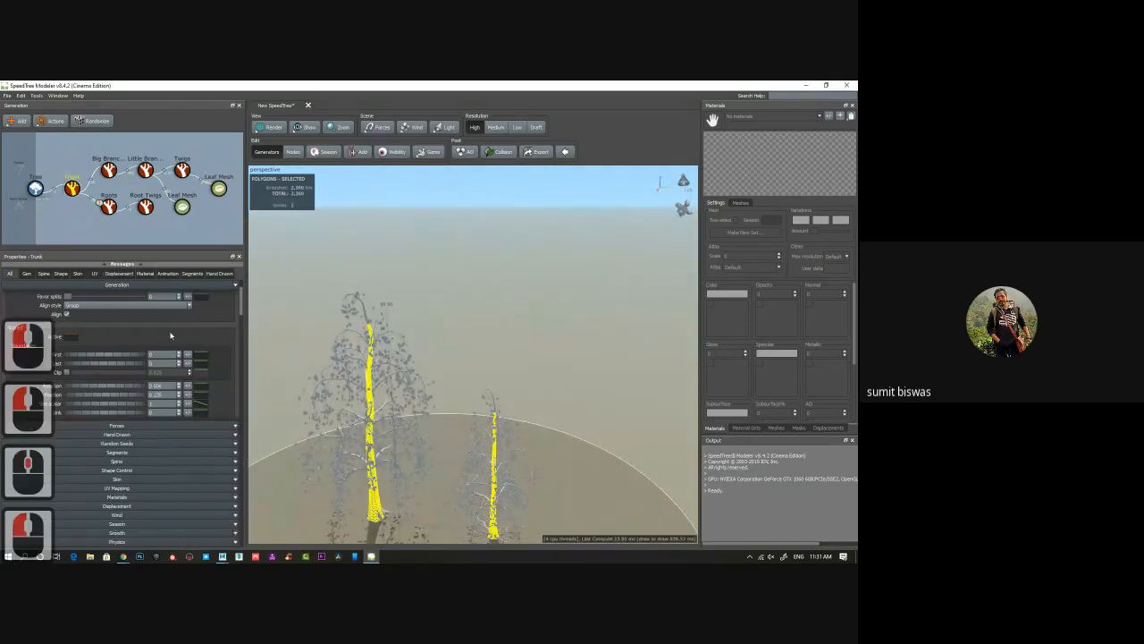
scroll(178, 315, up, 6)
click(179, 314)
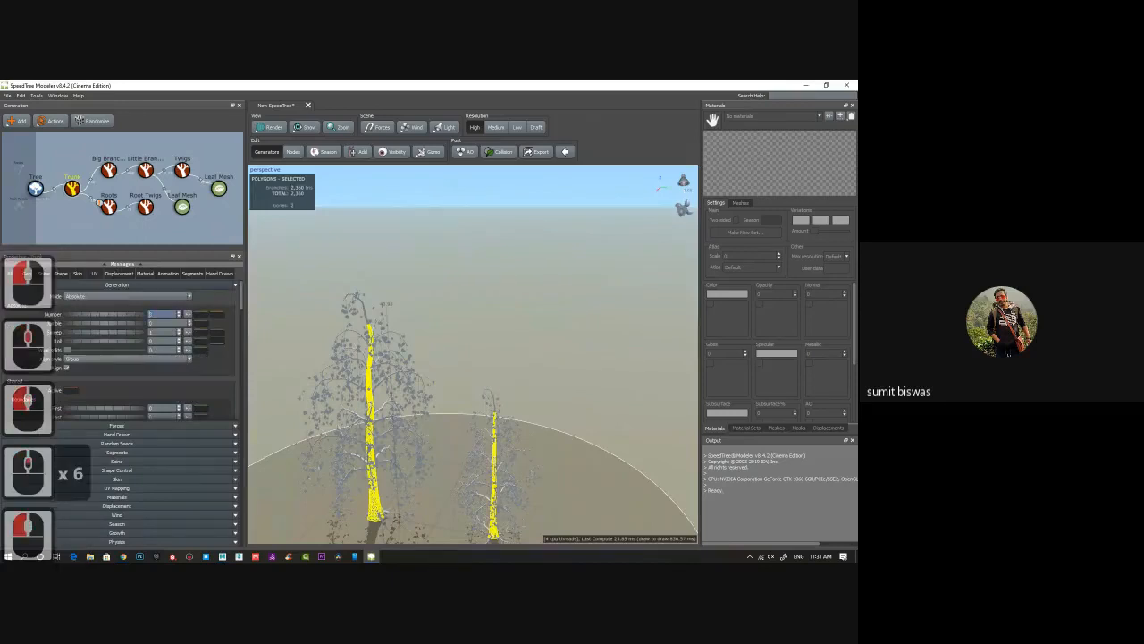
click(179, 315)
click(178, 315)
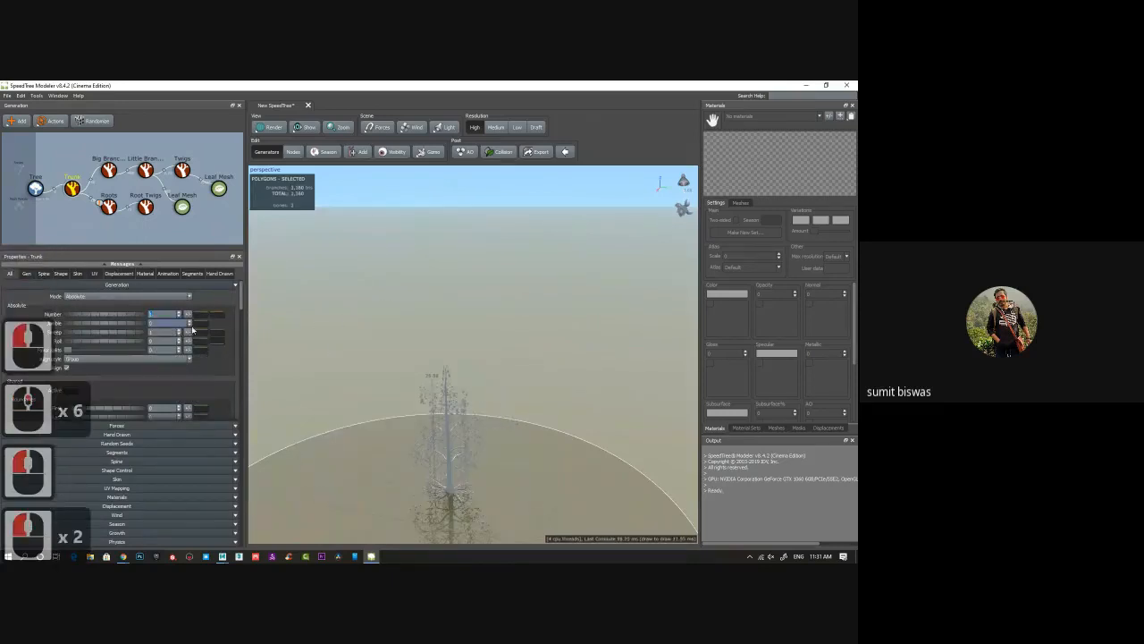
Examine the leaf meshes and their sizes along the tree's upper branches up close.
scroll(429, 380, down, 4)
scroll(444, 375, up, 9)
alt+drag(445, 376, 437, 348)
scroll(437, 348, up, 6)
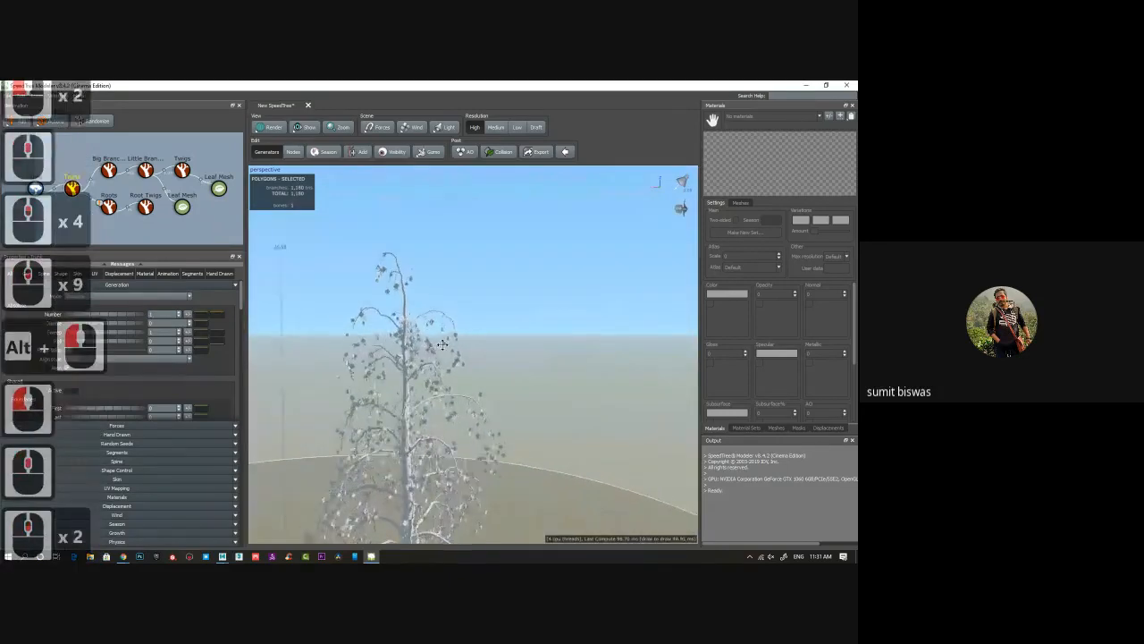
middle_drag(419, 350, 500, 340)
scroll(418, 305, up, 3)
scroll(418, 305, up, 8)
scroll(501, 339, up, 4)
scroll(501, 340, up, 3)
drag(501, 341, 527, 385)
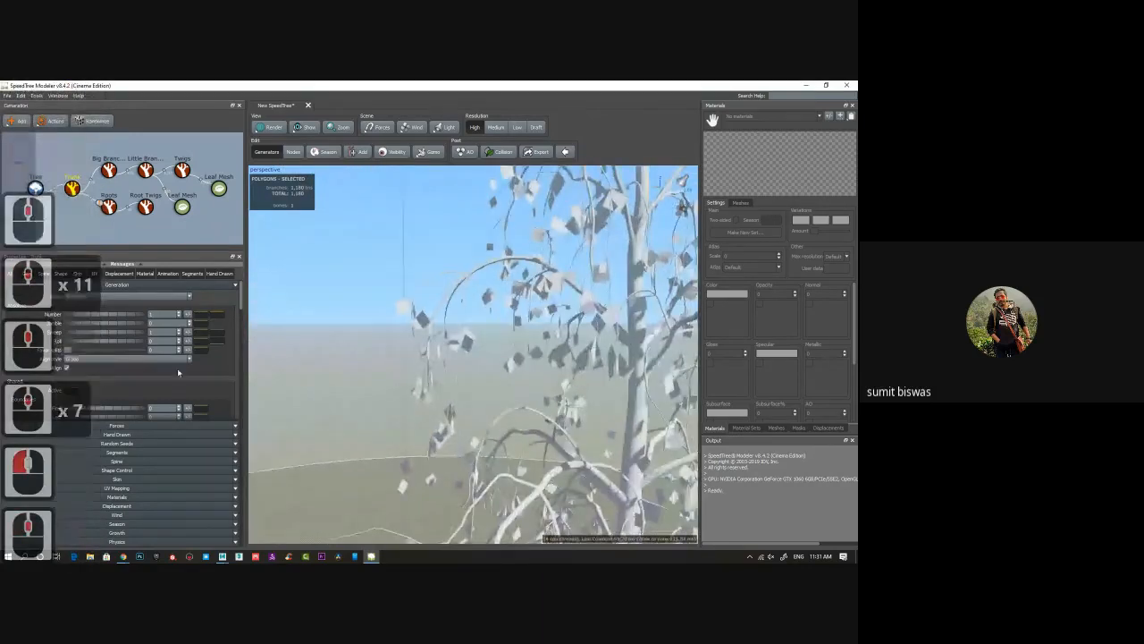
Reshape the size scalar parent curve of the Little Branches Leaf Mesh to fall from full value to about 0.28.
click(181, 206)
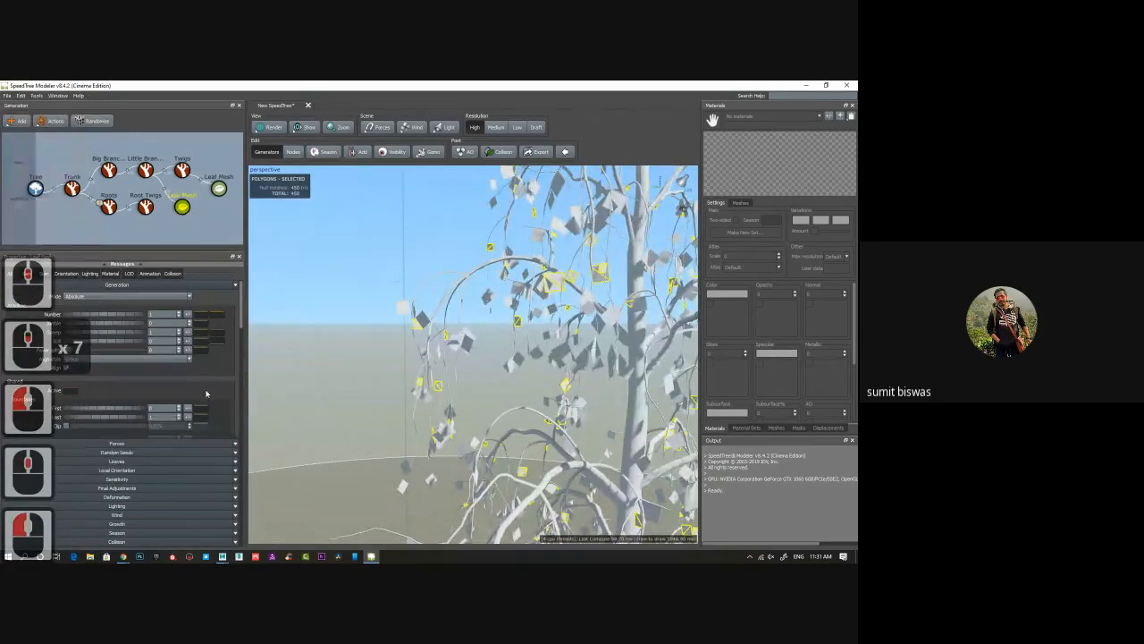
scroll(200, 392, down, 3)
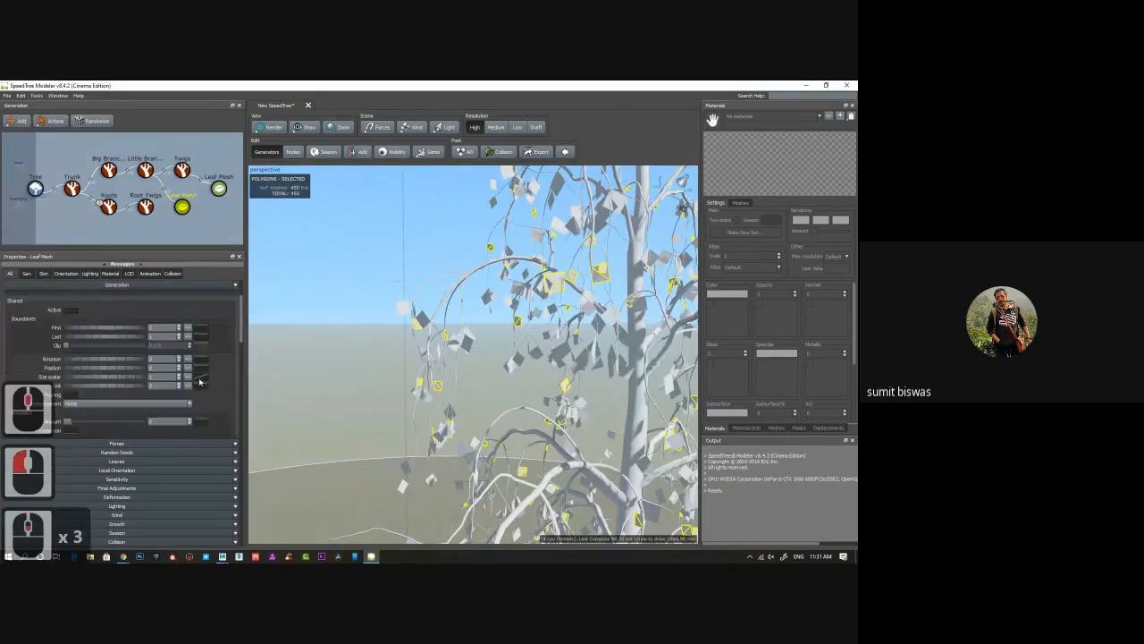
click(202, 378)
drag(425, 408, 425, 478)
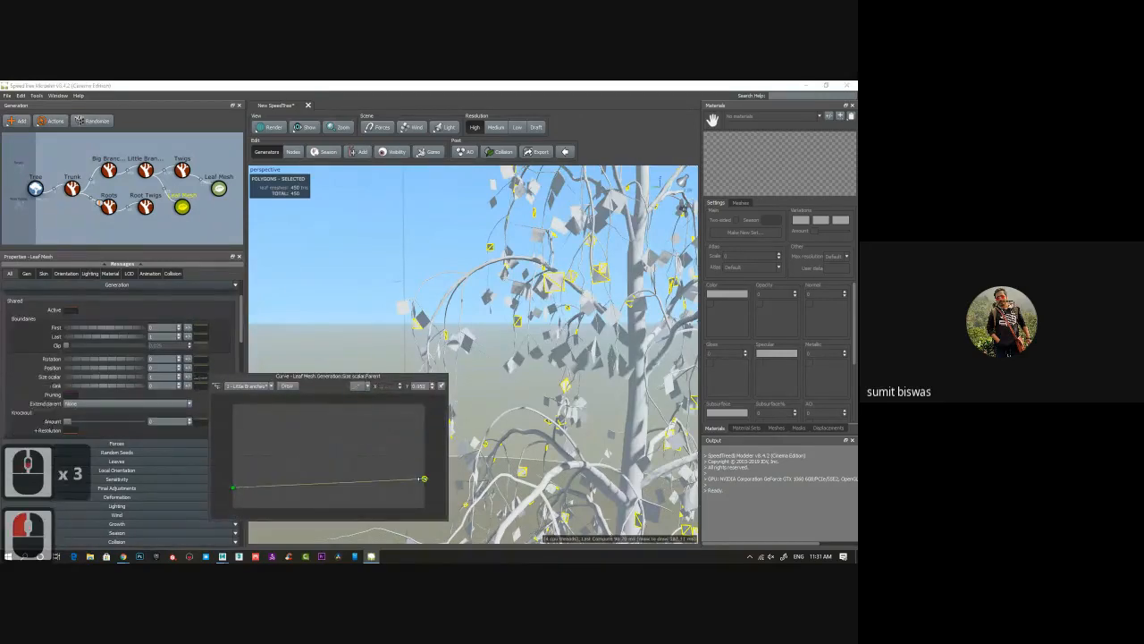
drag(232, 487, 225, 404)
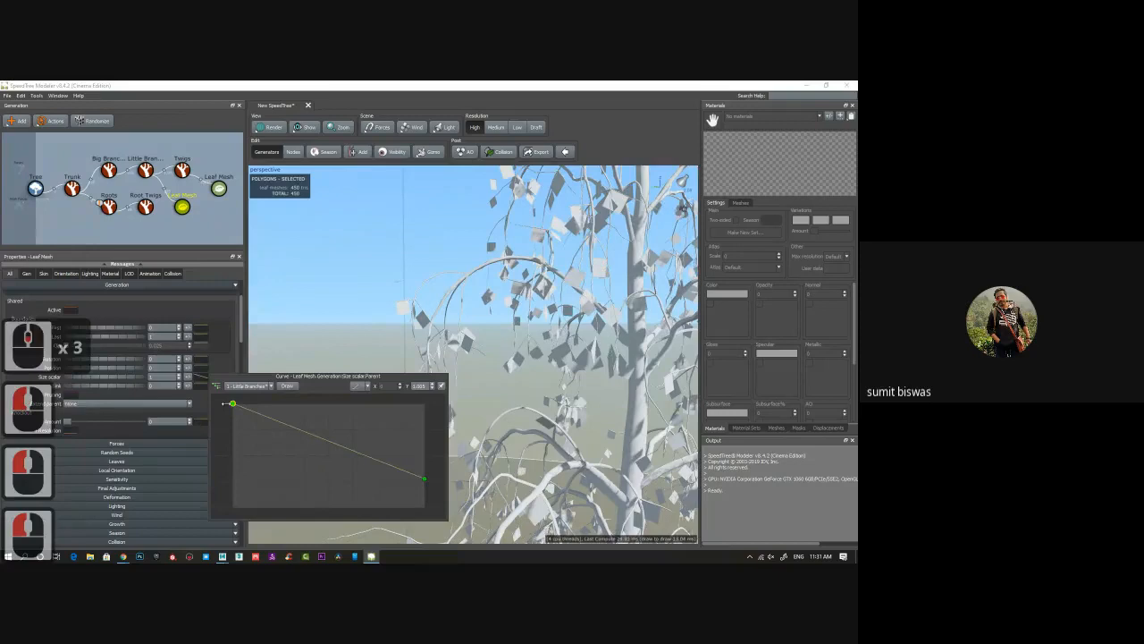
Lower the end of the Twigs Leaf Mesh size scalar parent curve to about 0.08.
click(217, 191)
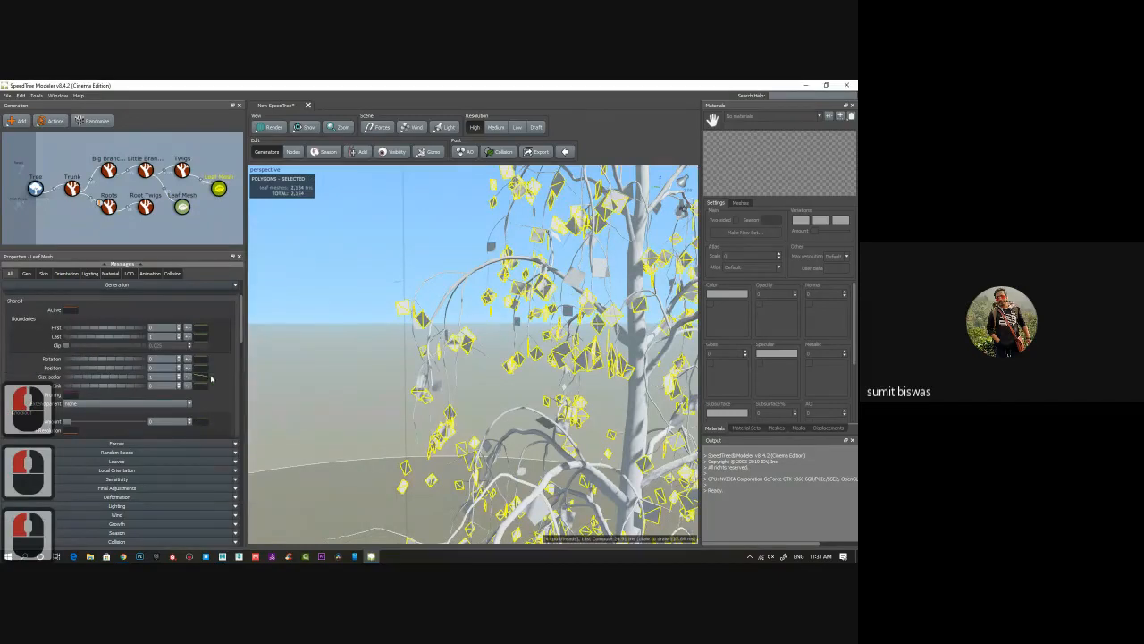
click(379, 413)
drag(424, 455, 425, 499)
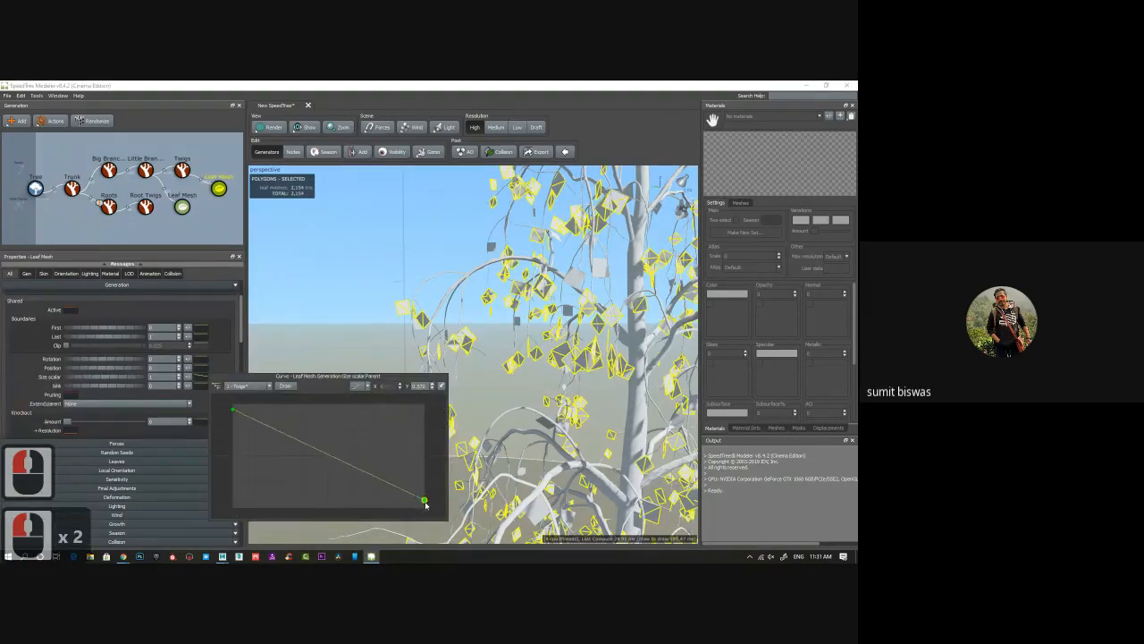
drag(566, 375, 585, 413)
middle_drag(584, 414, 609, 287)
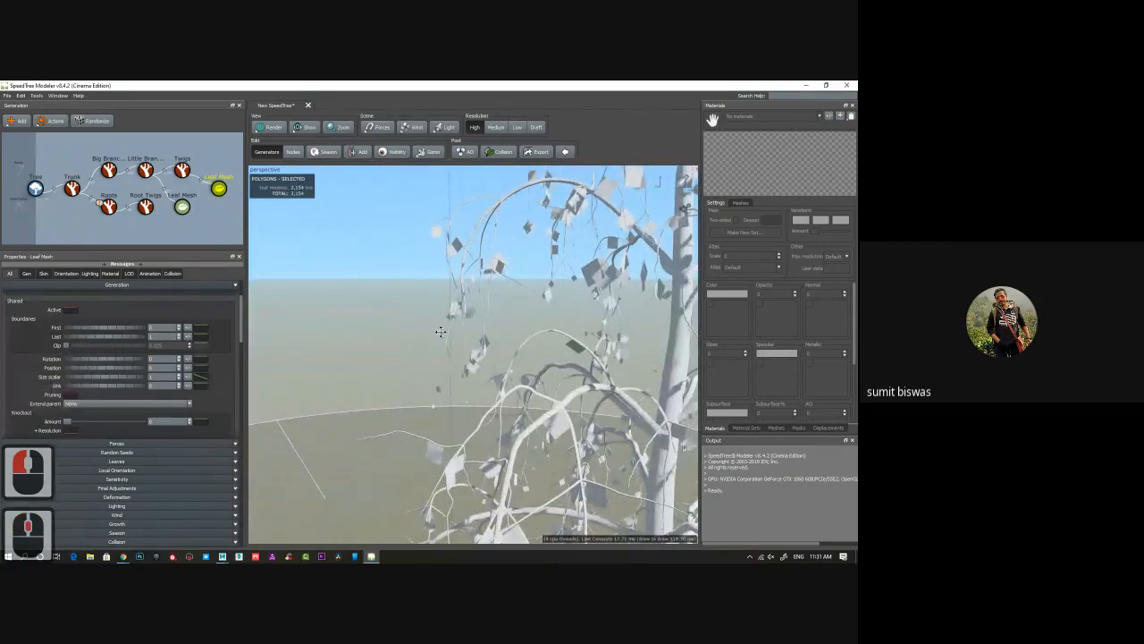
Raise the Number of the Little Branches Leaf Mesh to 20.
click(182, 207)
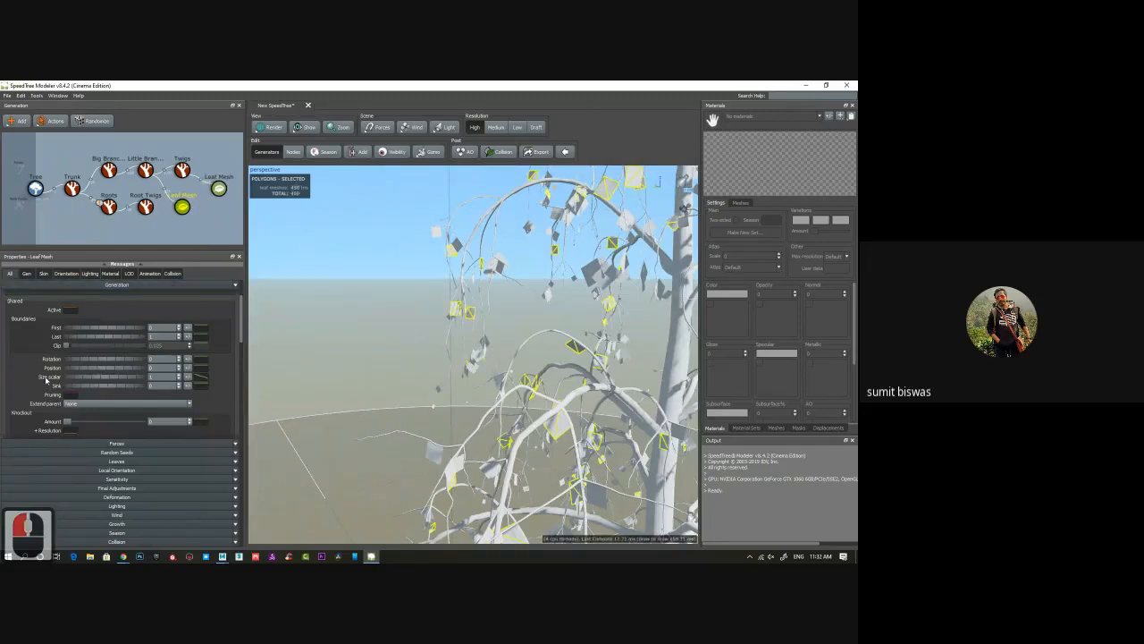
scroll(46, 380, up, 3)
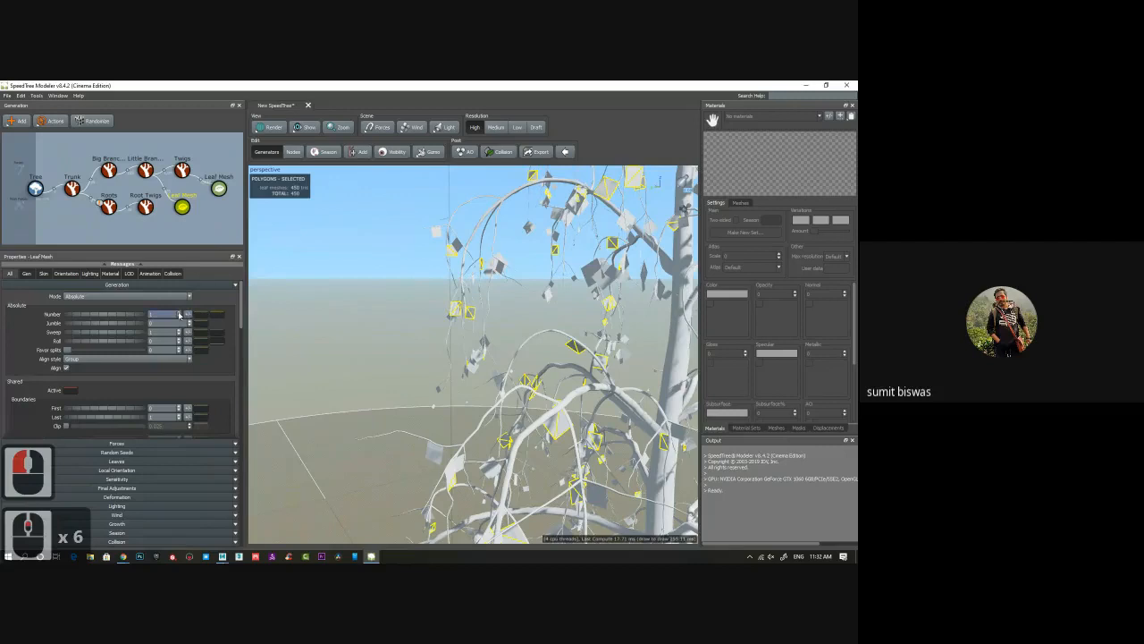
click(179, 312)
click(179, 312)
click(179, 312)
click(179, 312)
click(179, 312)
click(178, 312)
click(179, 312)
triple_click(178, 313)
triple_click(178, 313)
triple_click(179, 312)
click(178, 312)
click(179, 312)
click(179, 312)
Set the Number of the Twigs Leaf Mesh to 15.
click(218, 189)
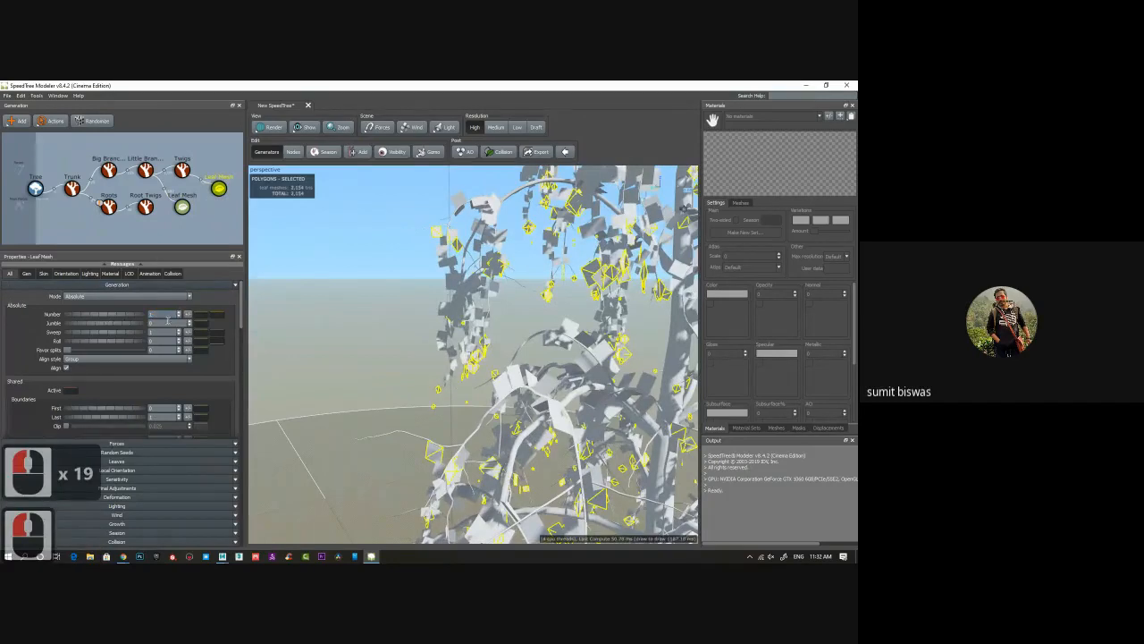
double_click(163, 313)
text(15)
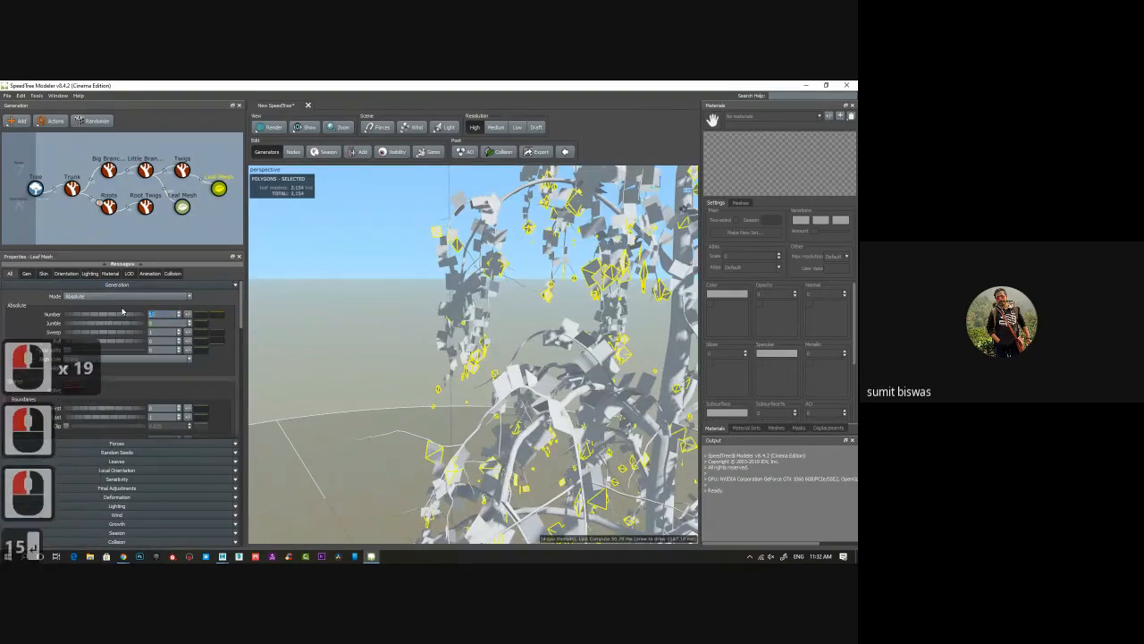
key(Return)
scroll(521, 327, down, 20)
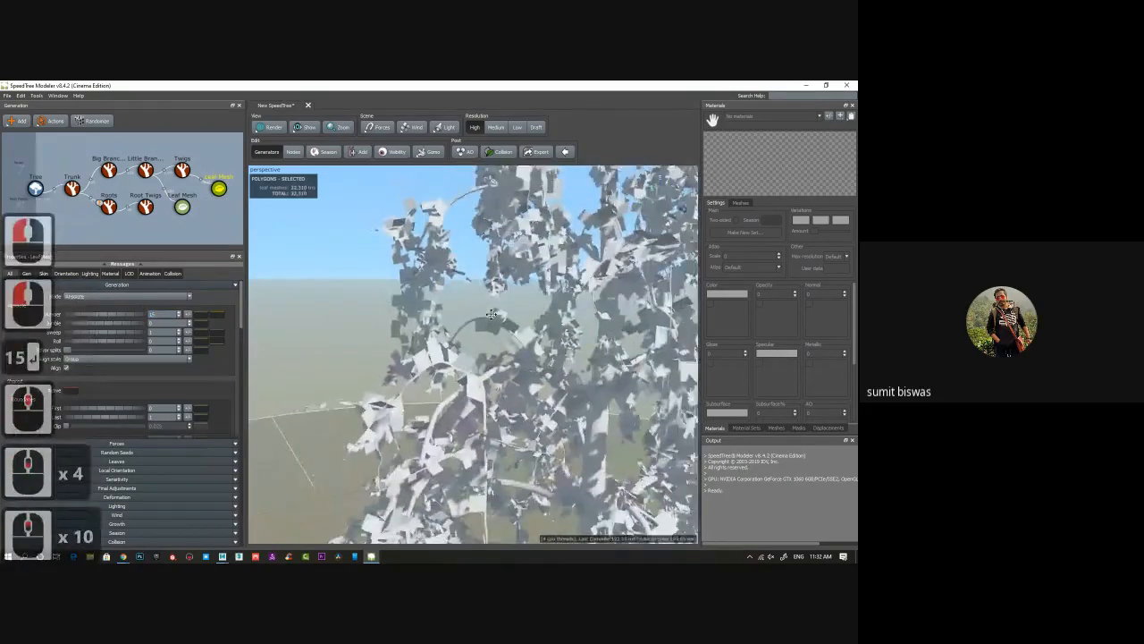
middle_click(555, 319)
scroll(556, 318, up, 6)
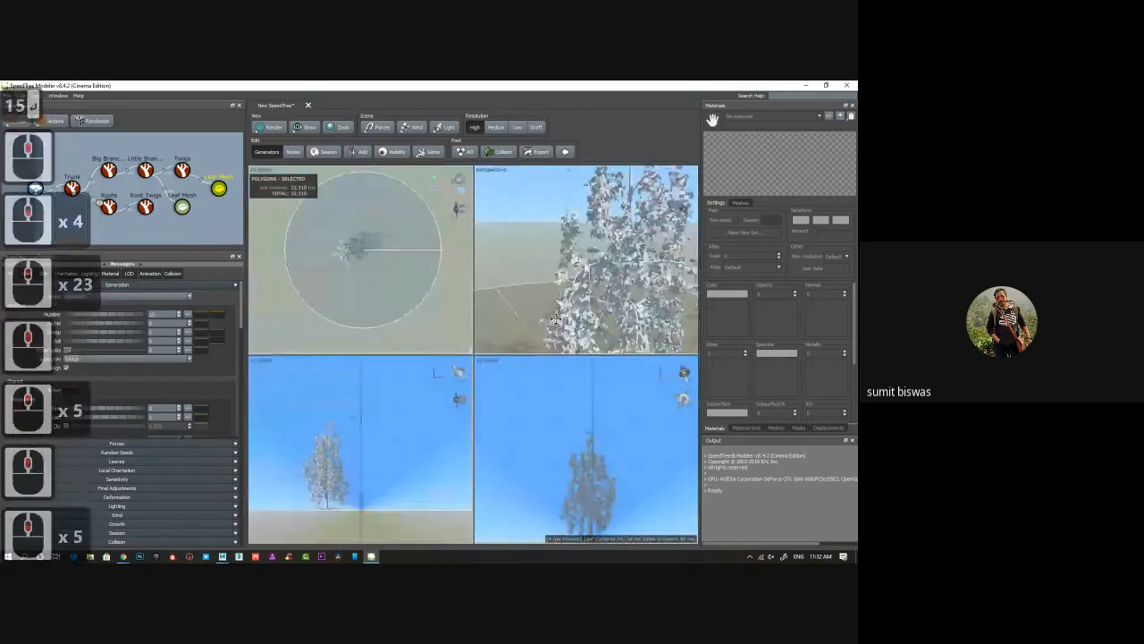
Return the four-view display to the One window layout and frame the dense foliage in perspective.
right_click(535, 291)
mouse_move(581, 446)
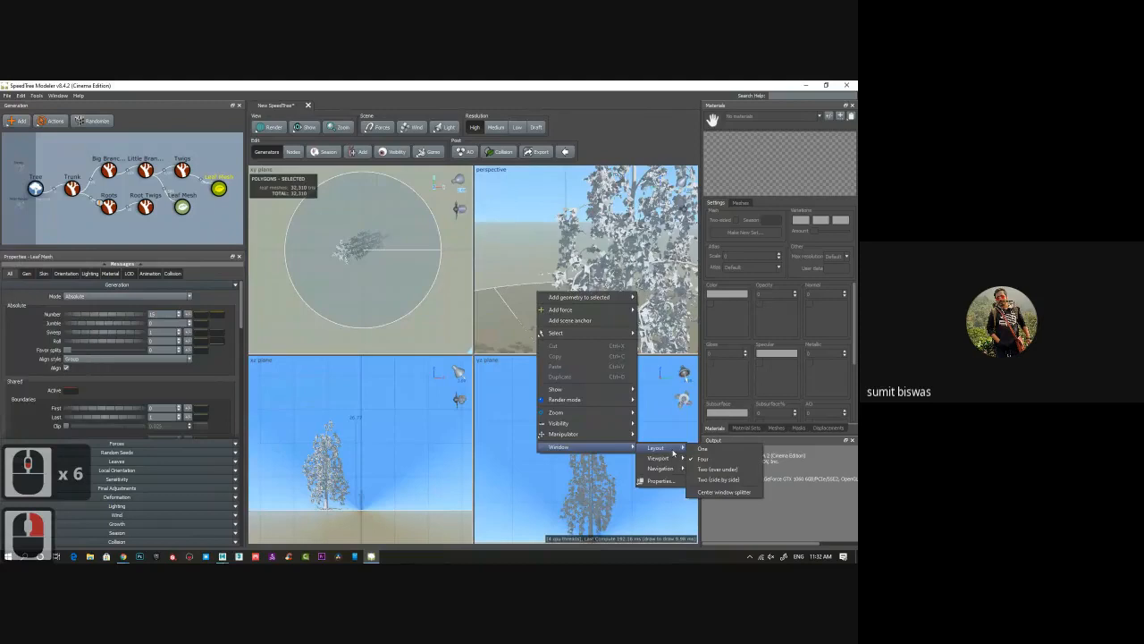
click(704, 448)
drag(615, 390, 404, 379)
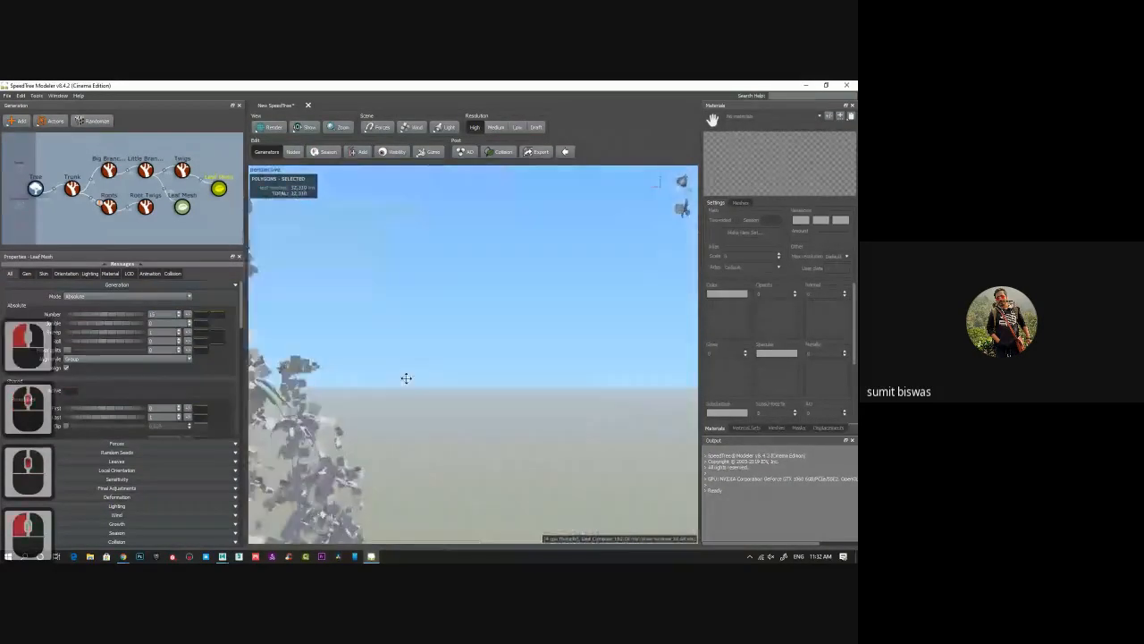
scroll(420, 366, up, 6)
scroll(447, 357, down, 3)
drag(447, 357, 311, 383)
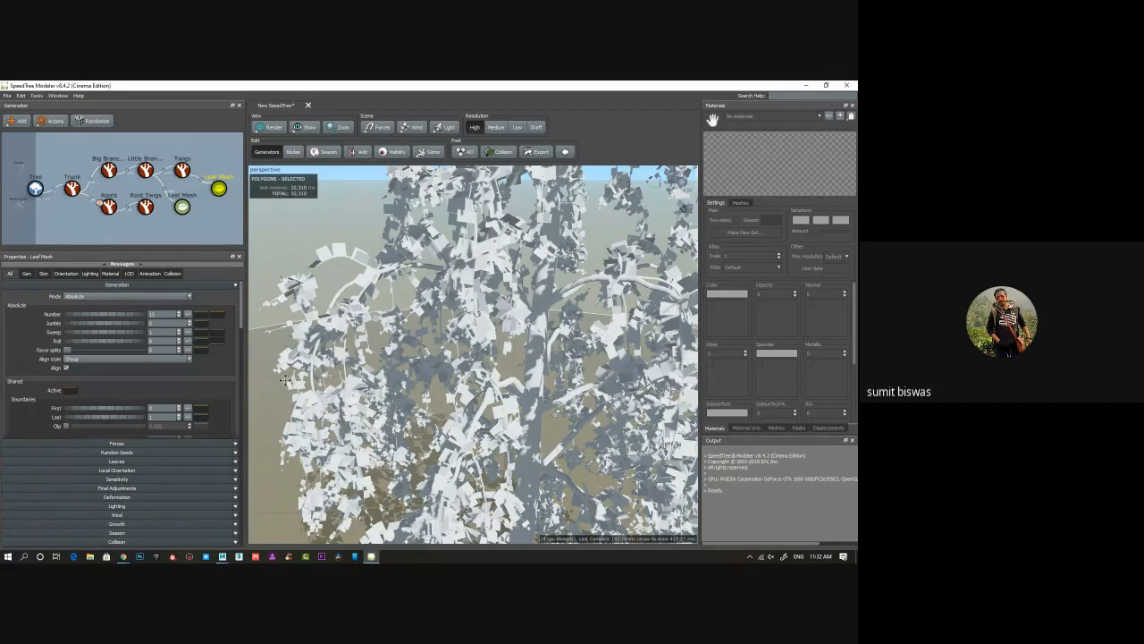
Create a new material from the Leaf_Front_1.png map in the Sample_Broadleaf leaves folder.
click(731, 404)
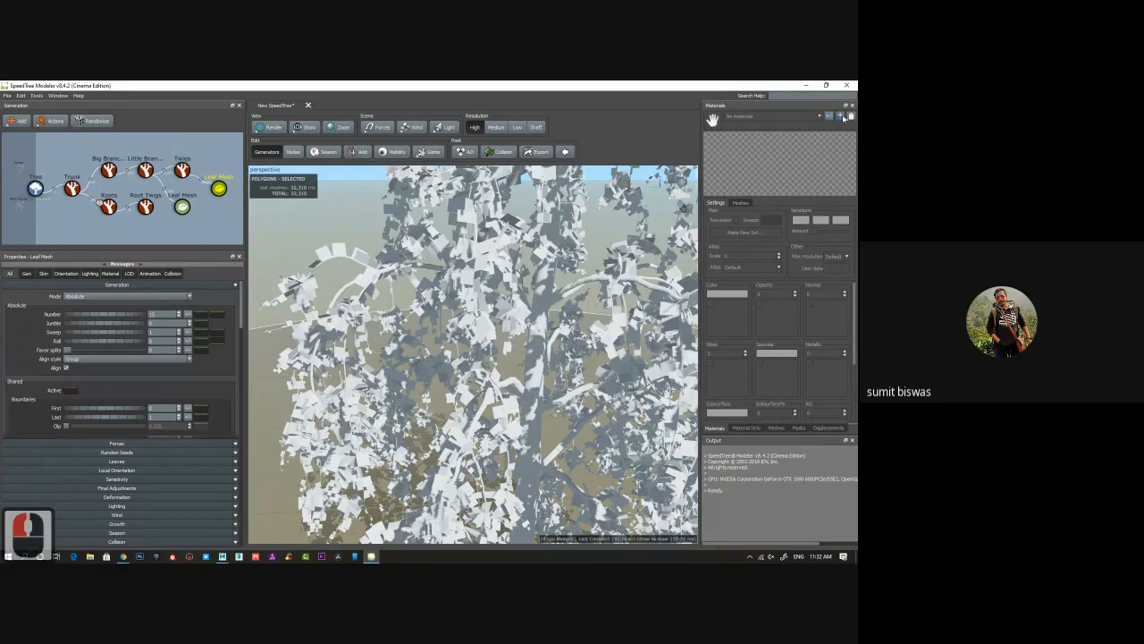
click(715, 427)
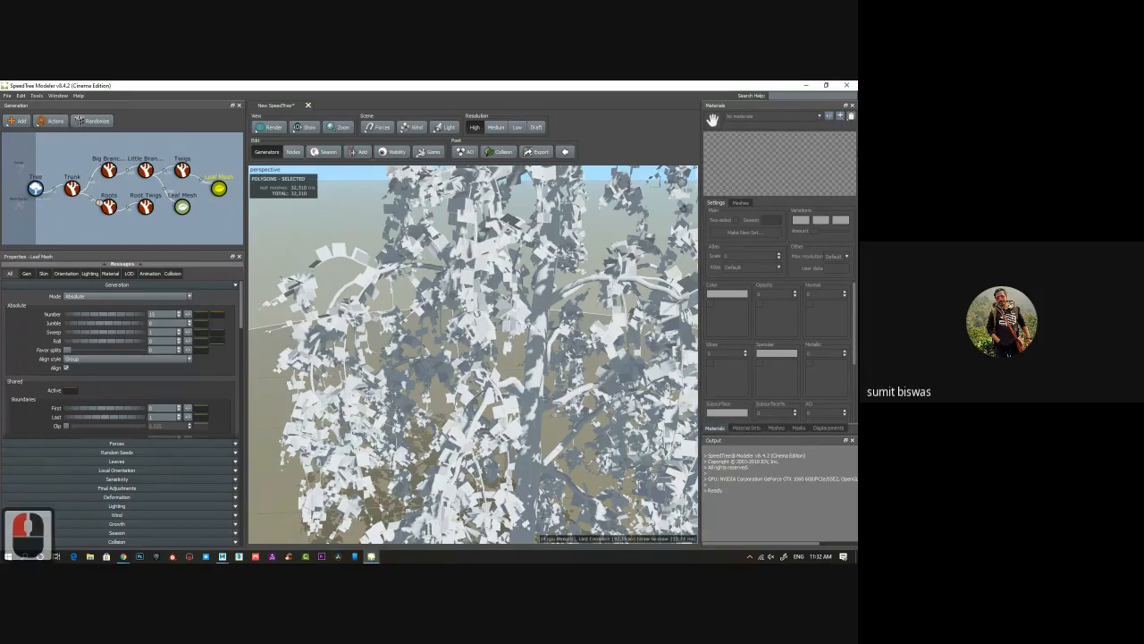
click(840, 119)
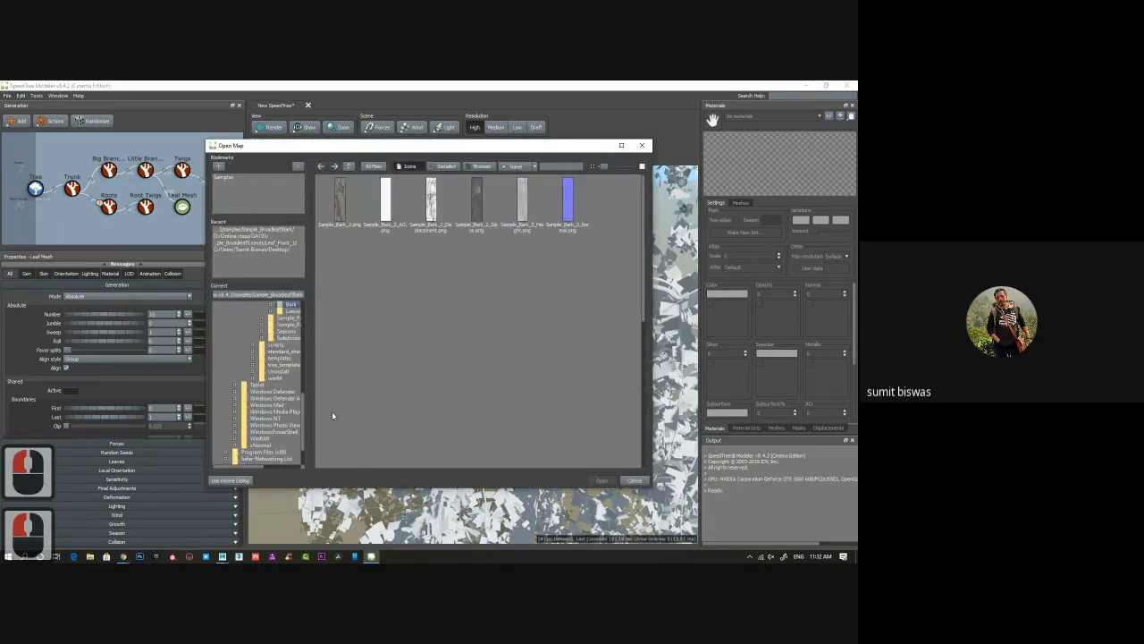
scroll(289, 356, up, 3)
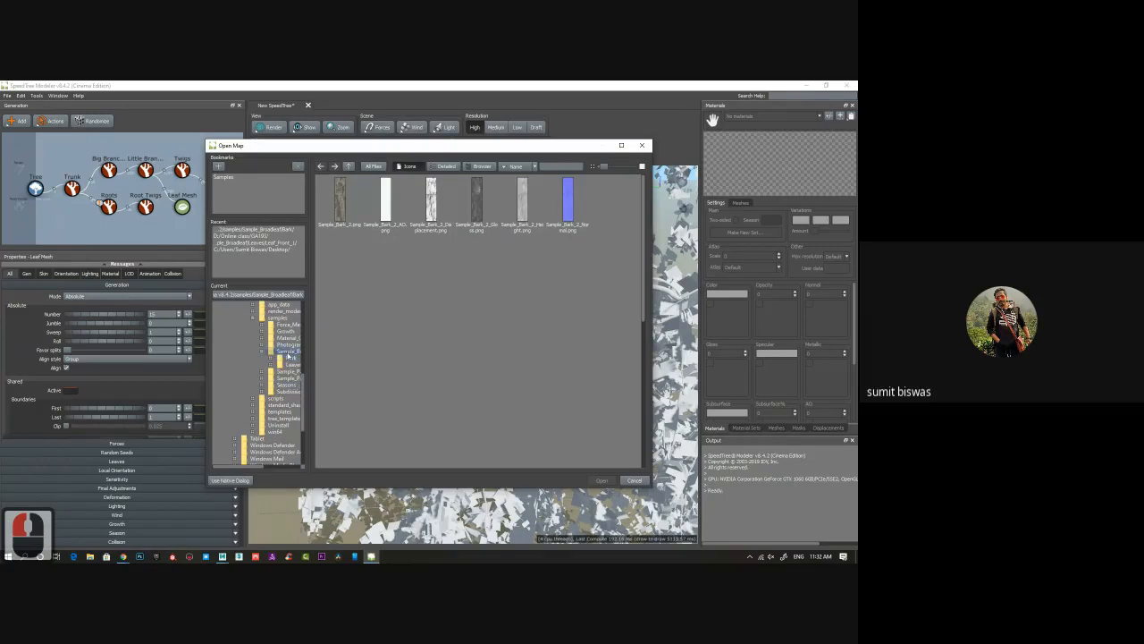
double_click(288, 353)
double_click(389, 201)
double_click(339, 202)
click(342, 183)
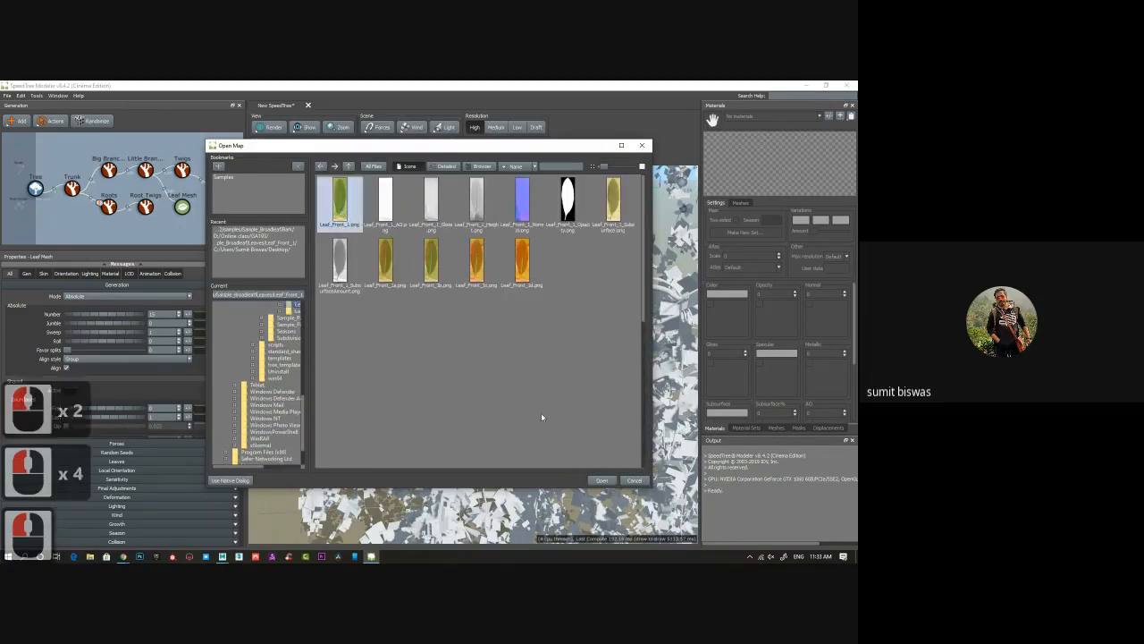
click(611, 483)
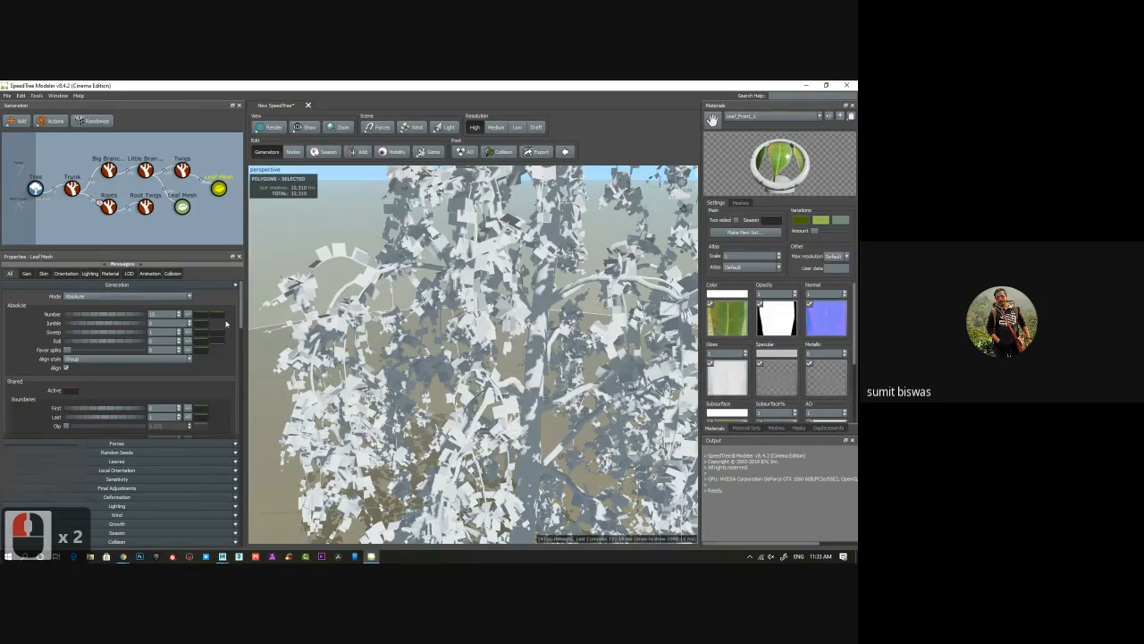
Assign the Leaf_Front_1 material to the Twigs Leaf Mesh.
click(219, 188)
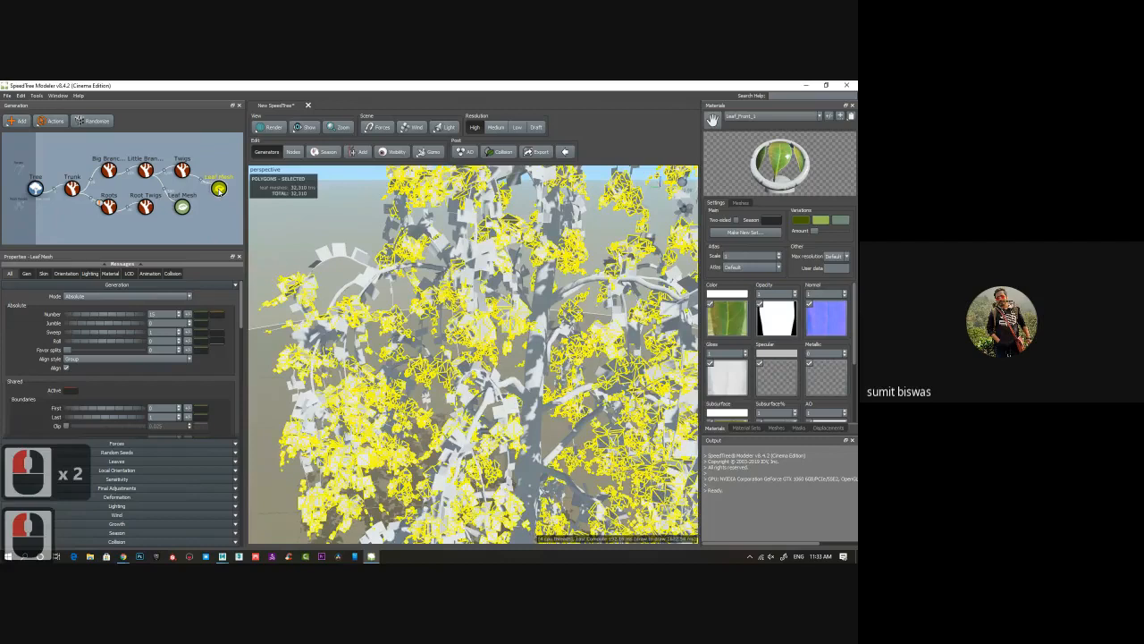
click(110, 273)
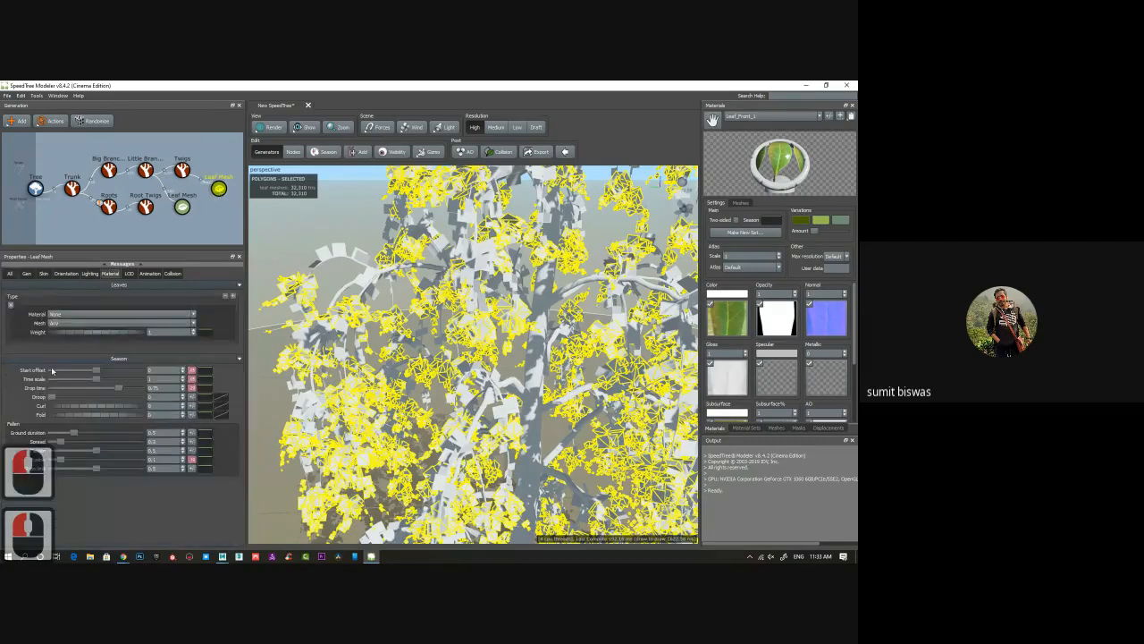
click(67, 315)
click(77, 328)
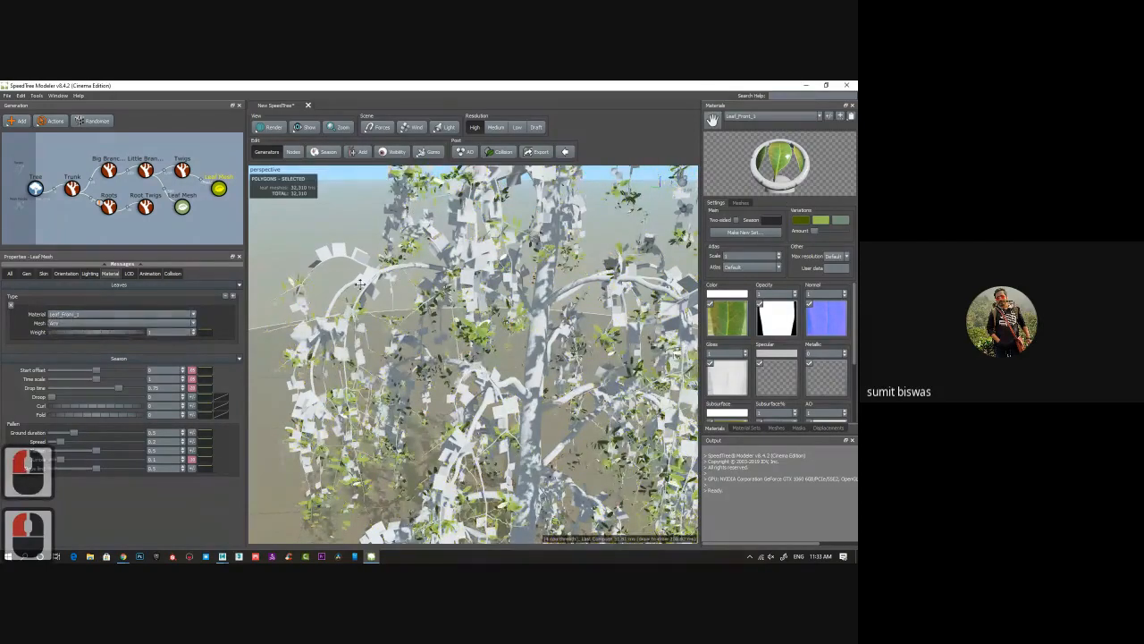
Assign the Leaf_Front_1 material to the remaining untextured Leaf Mesh, the node beside Root Twigs, and clear the selection.
click(182, 208)
click(75, 314)
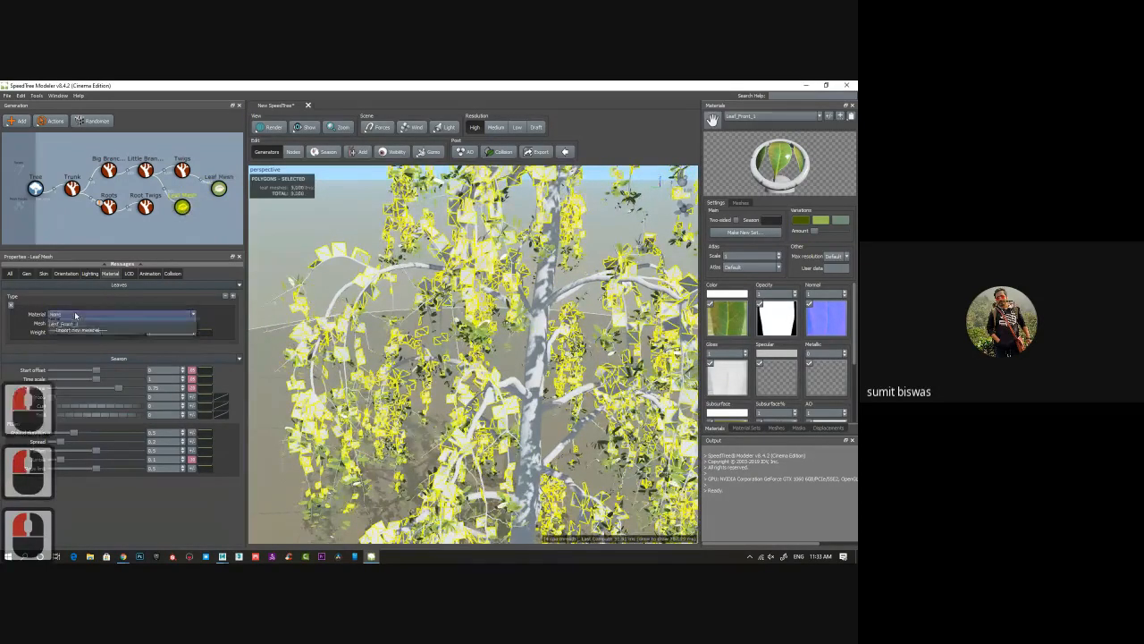
click(68, 328)
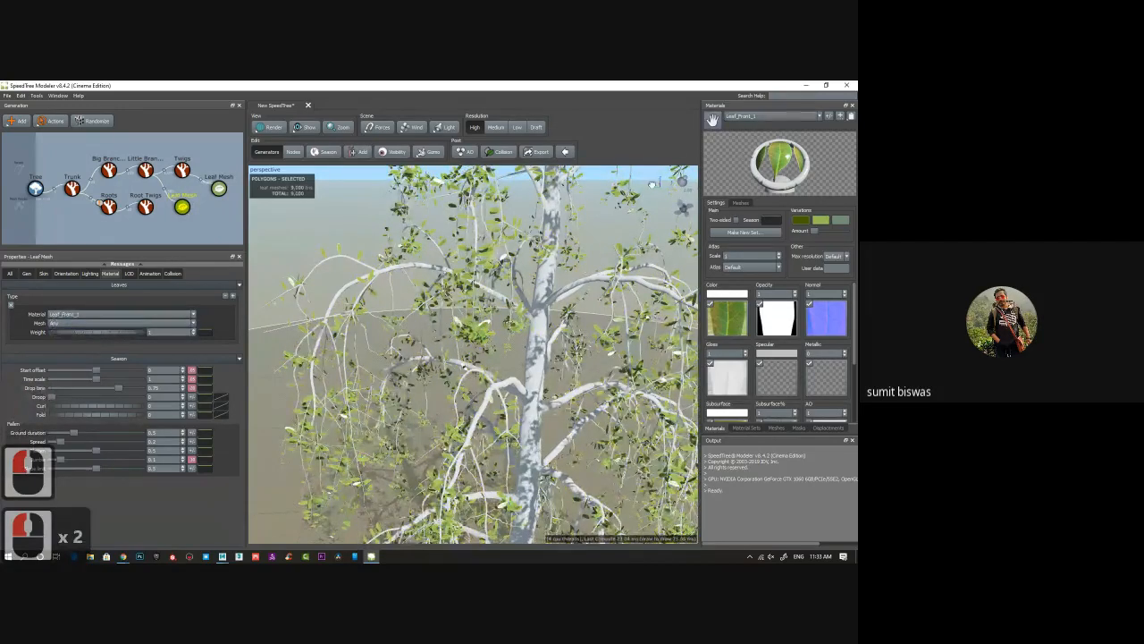
click(556, 229)
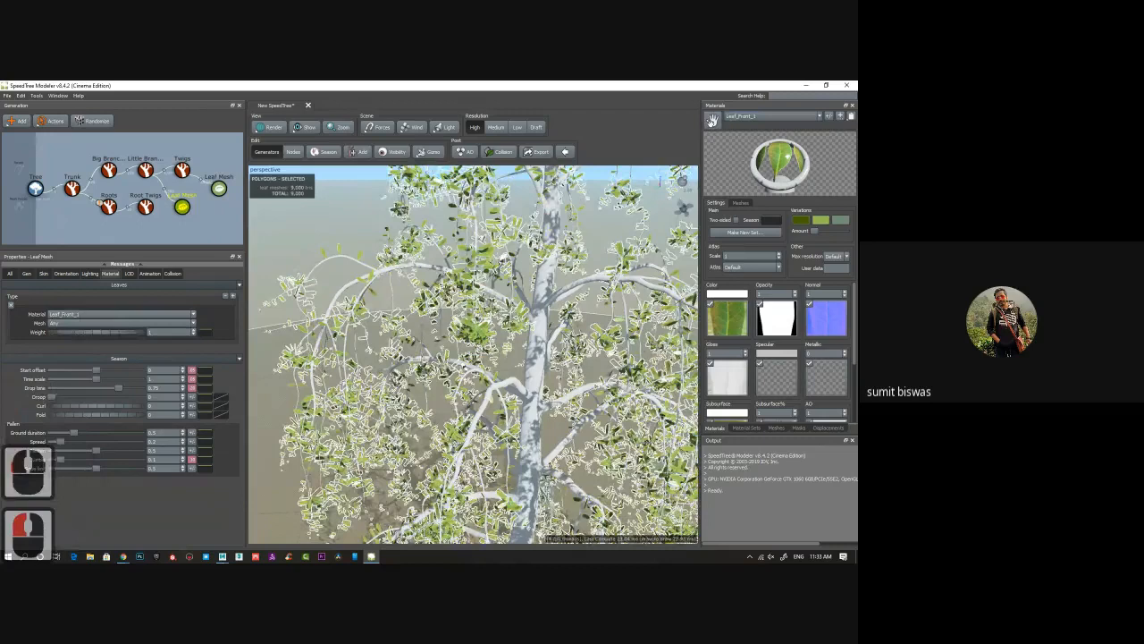
click(345, 220)
scroll(462, 383, up, 5)
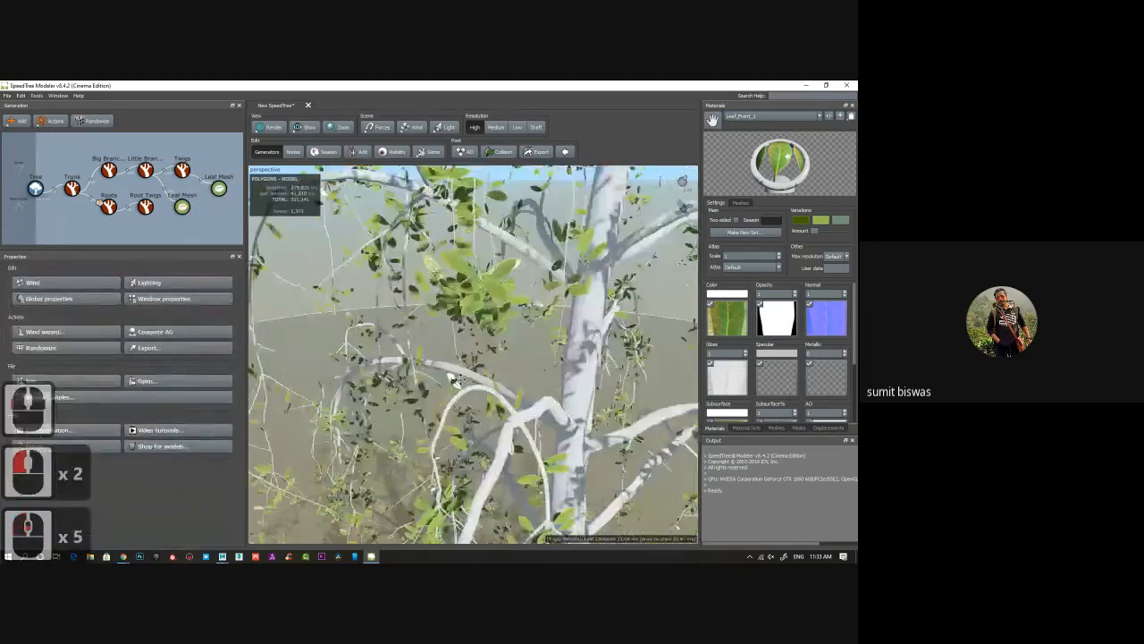
scroll(463, 375, down, 10)
mouse_move(417, 393)
mouse_down()
mouse_move(433, 335)
mouse_move(441, 378)
mouse_move(357, 375)
mouse_move(396, 387)
mouse_up()
right_drag(397, 387, 487, 342)
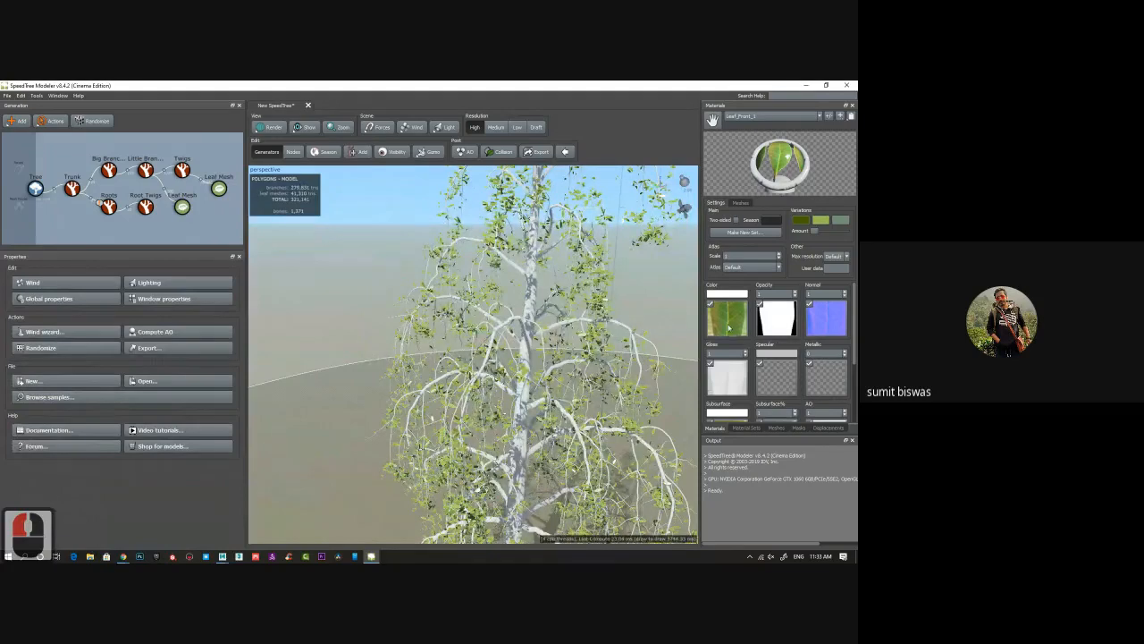
Open the file browser for the Leaf_Front_1 material's Color map and look through the Sample_Palm and Sample_Broadleaf leaf folders.
double_click(726, 320)
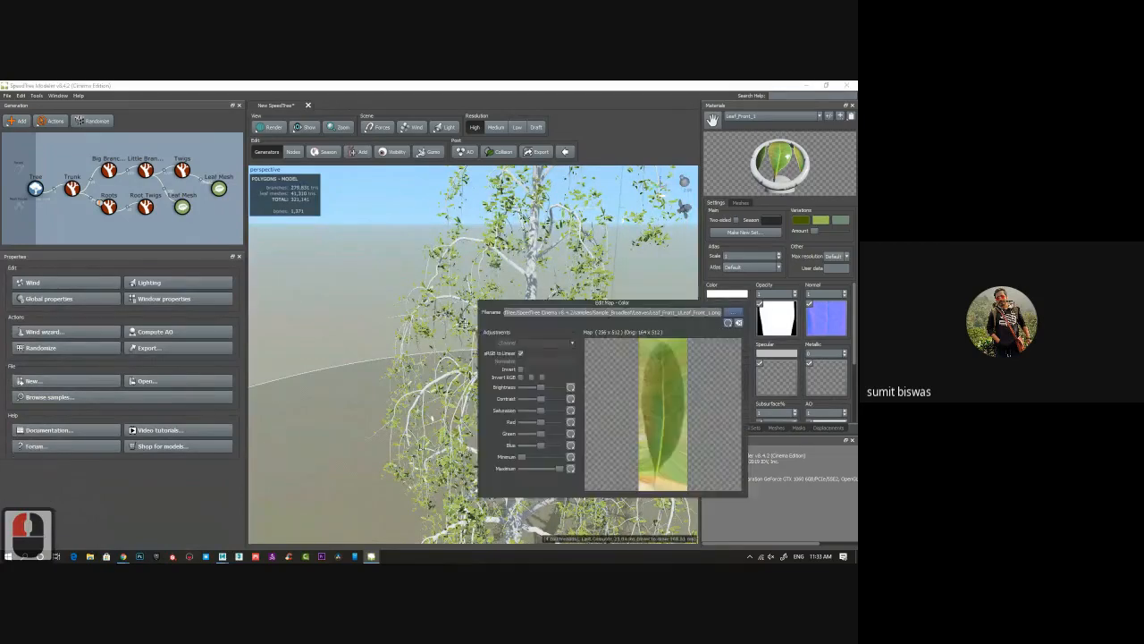
click(729, 315)
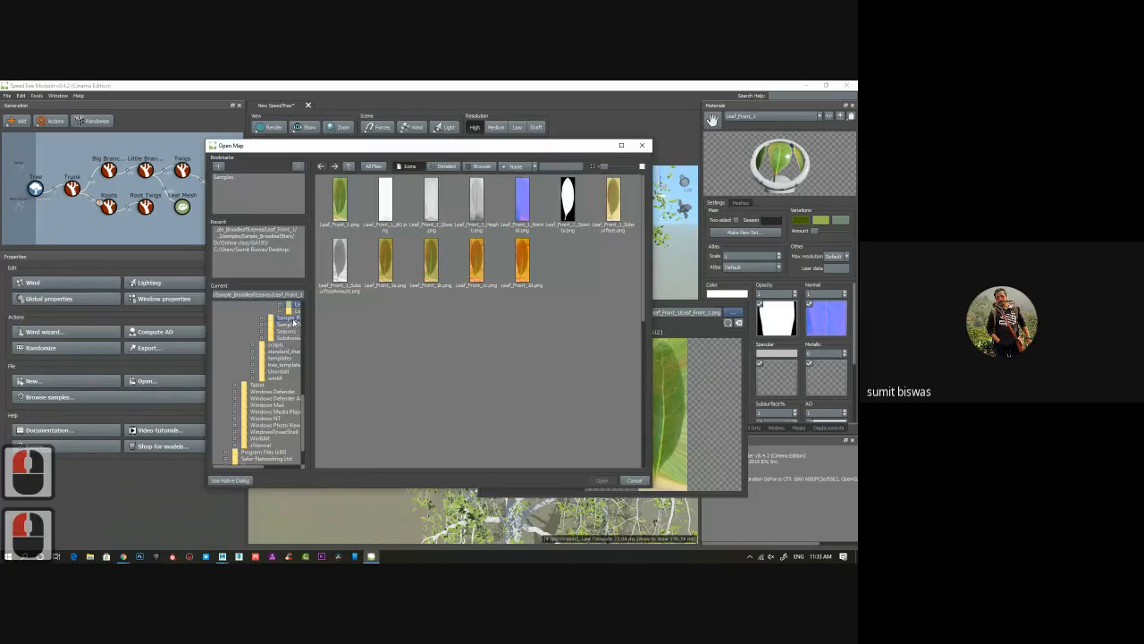
click(293, 320)
click(413, 233)
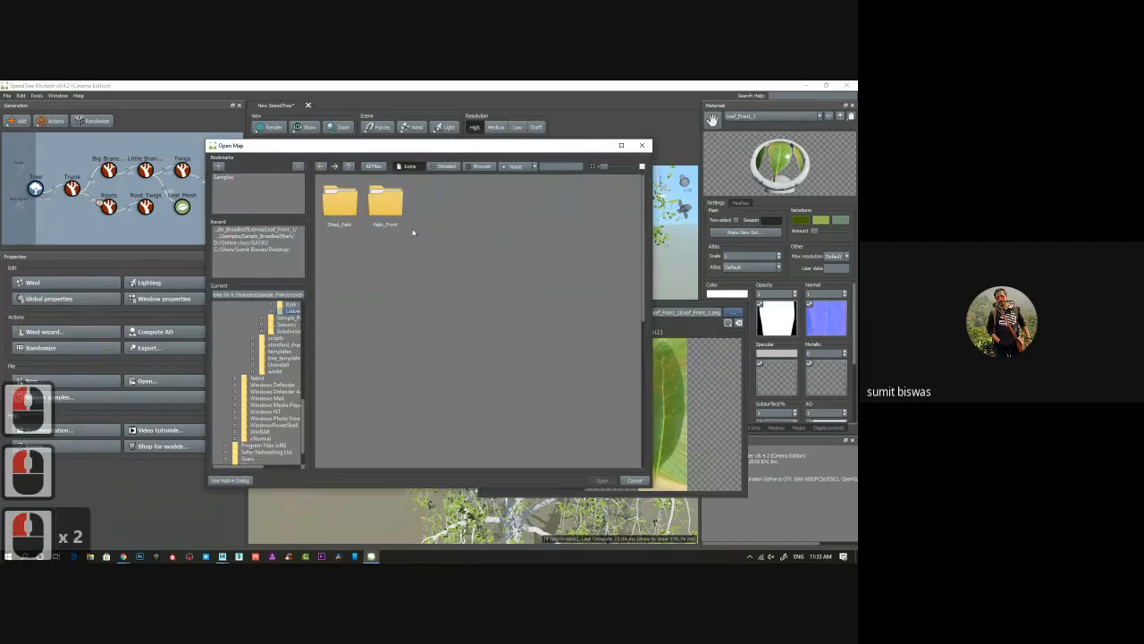
drag(302, 406, 339, 362)
click(310, 378)
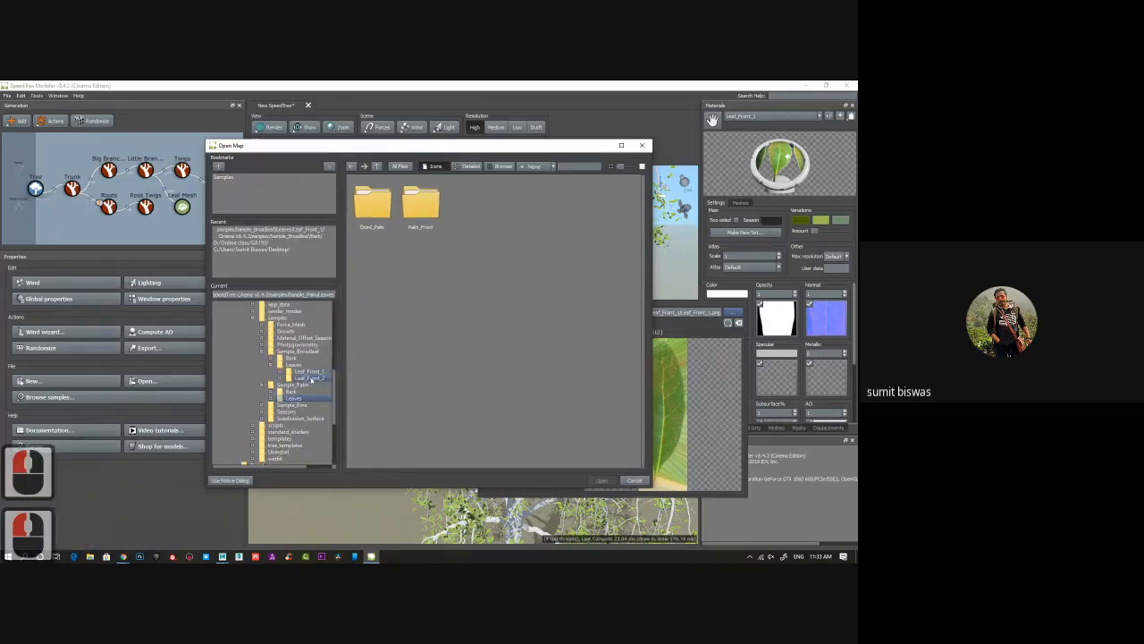
click(311, 380)
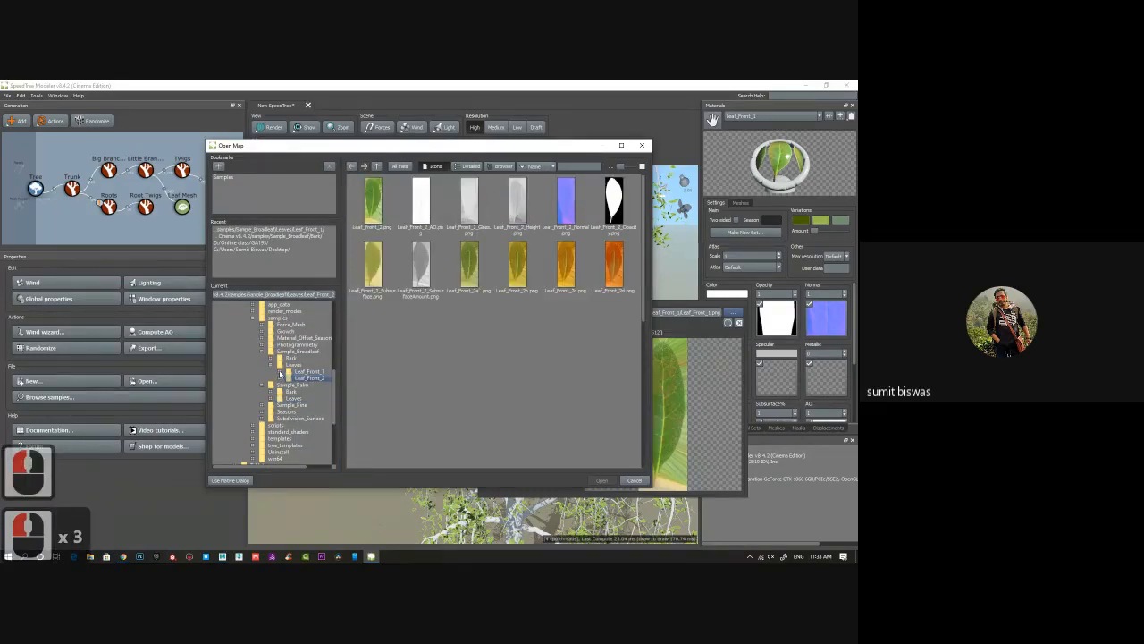
double_click(283, 371)
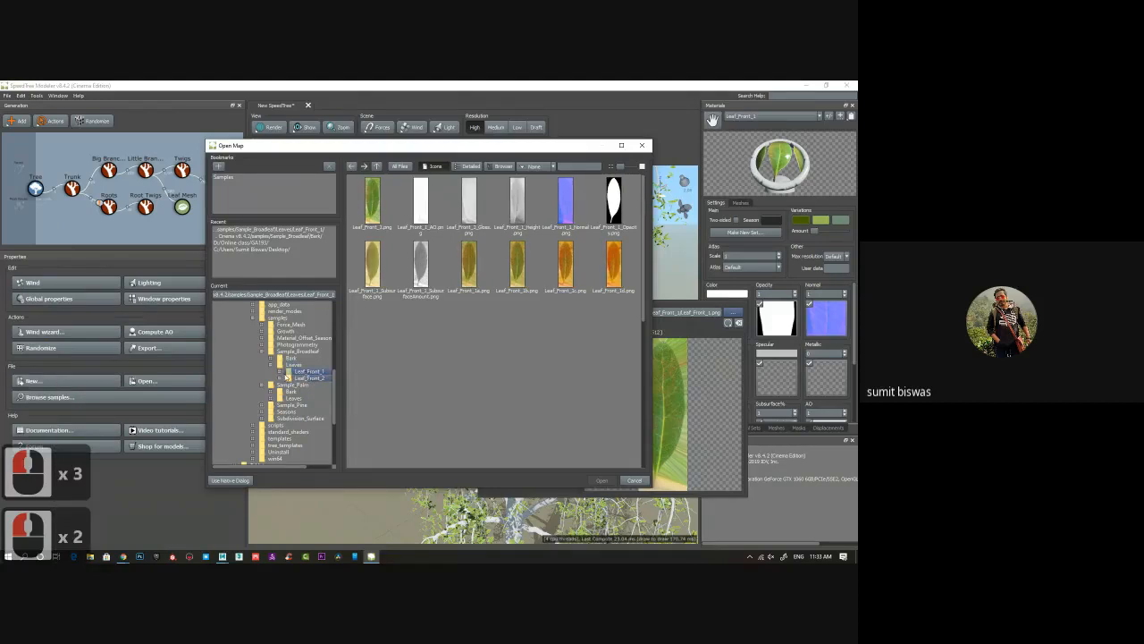
Browse the Photogrammetry sample's Ad_Mesh_Tree subfolders and the Growth and Force_Mesh folders for alternative maps.
click(266, 345)
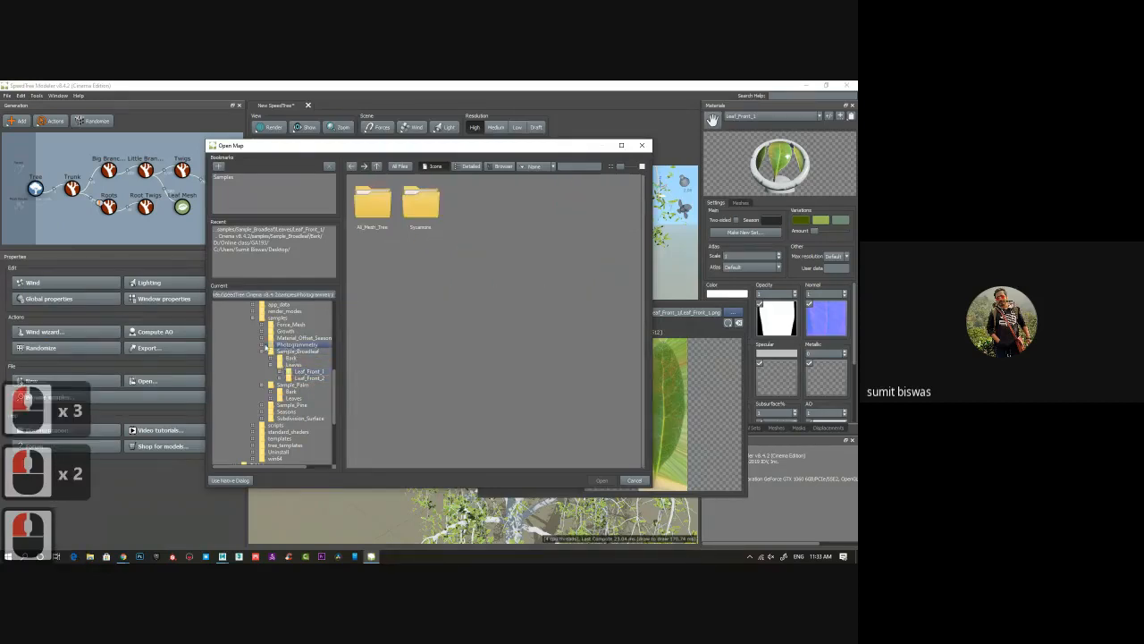
click(267, 345)
click(291, 352)
click(292, 352)
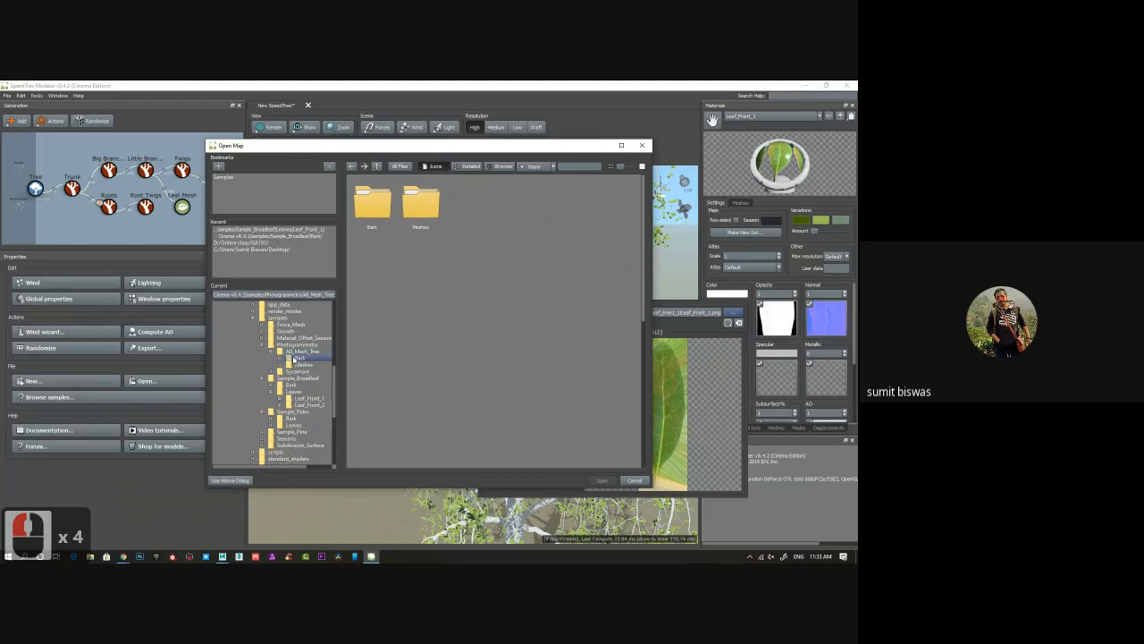
double_click(297, 359)
click(298, 360)
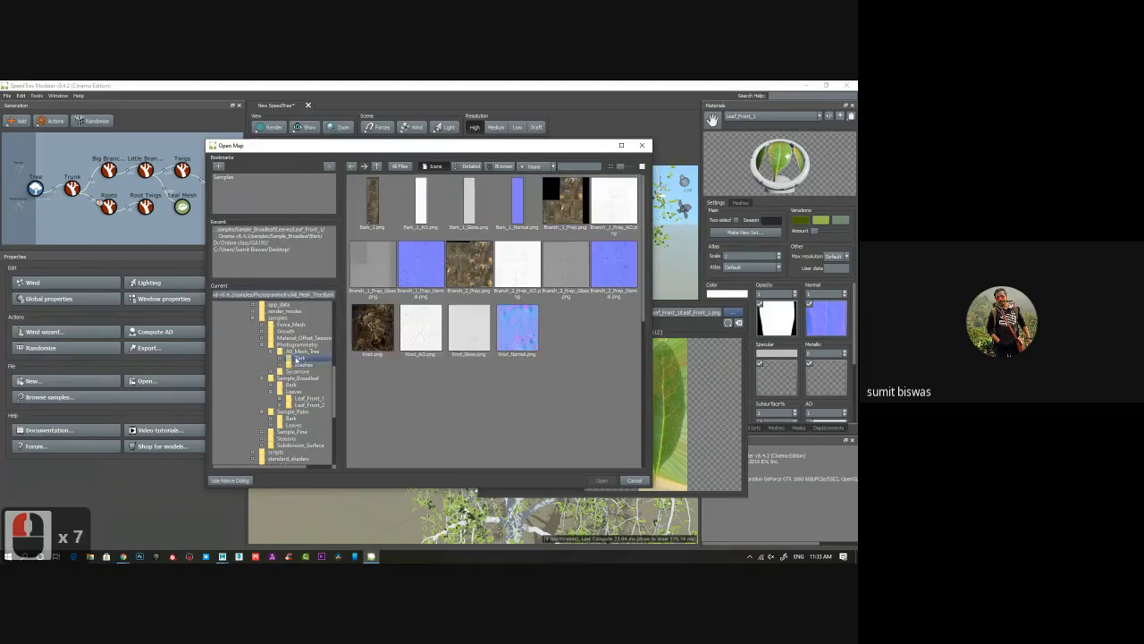
click(302, 366)
click(280, 366)
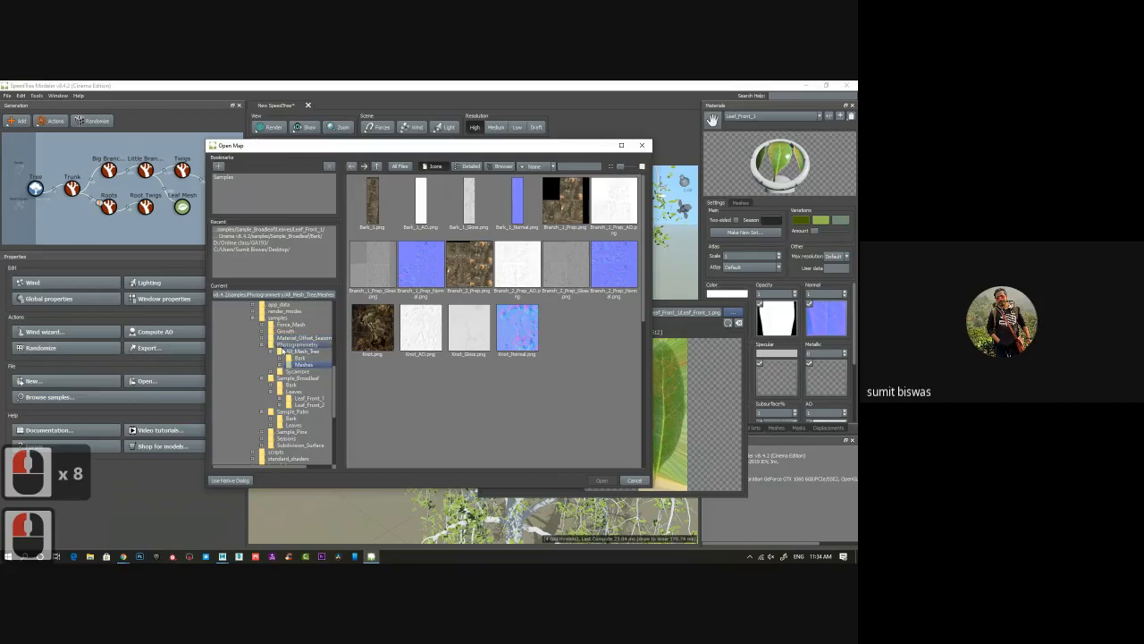
click(285, 330)
click(284, 324)
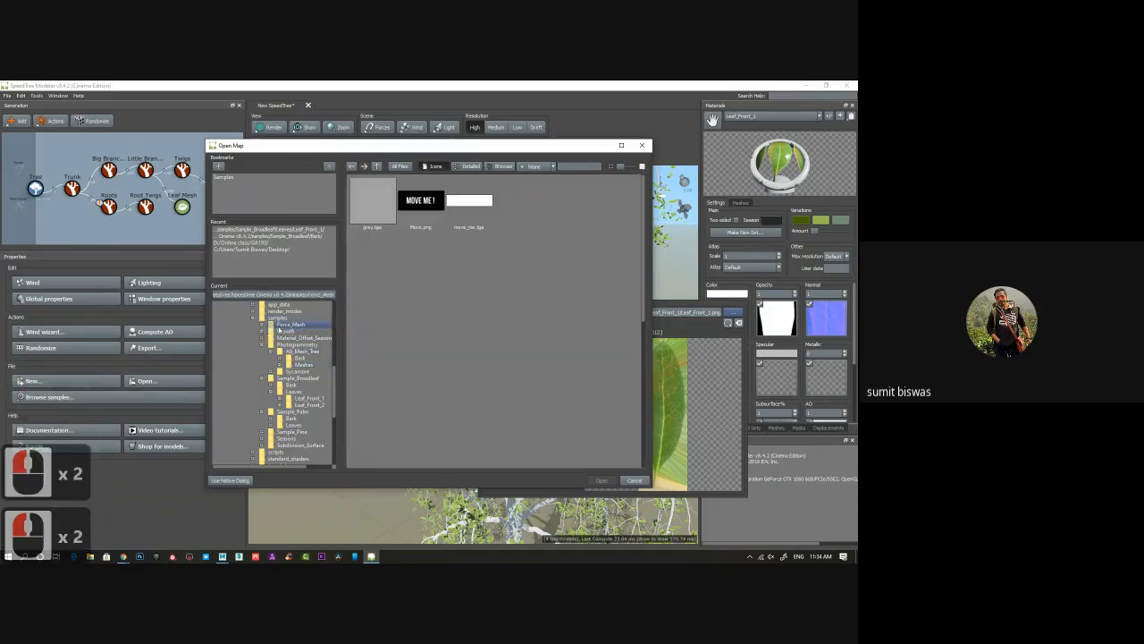
Browse the SpeedTree installation's tree_templates, templates, standard_shaders and scripts folders for a replacement leaf color map.
scroll(280, 330, down, 4)
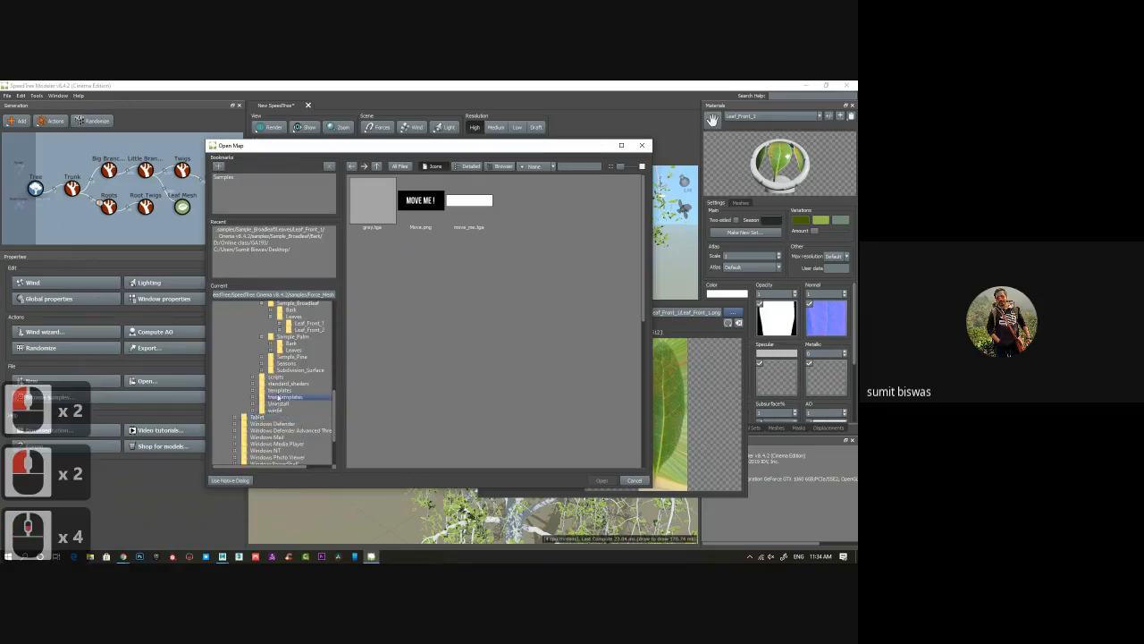
click(279, 396)
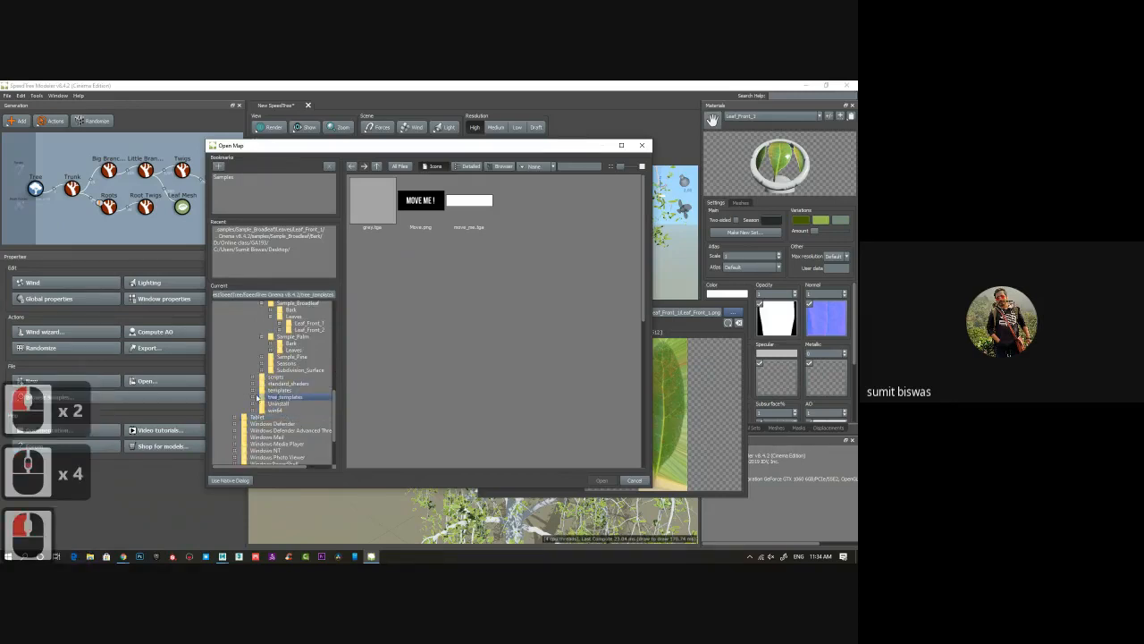
click(284, 403)
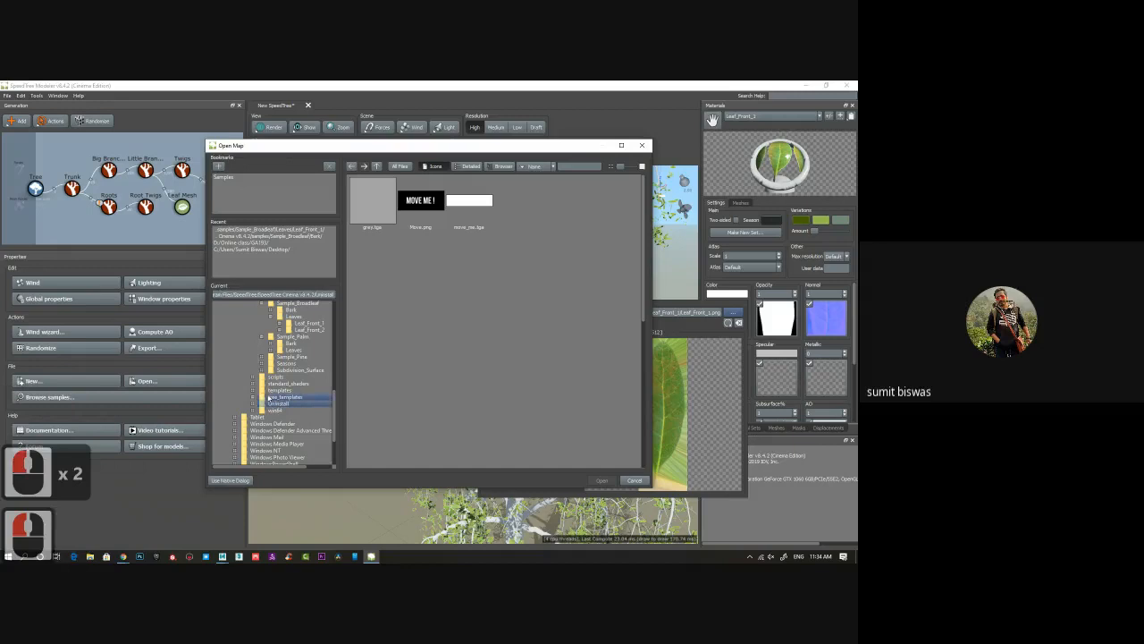
double_click(273, 390)
double_click(278, 384)
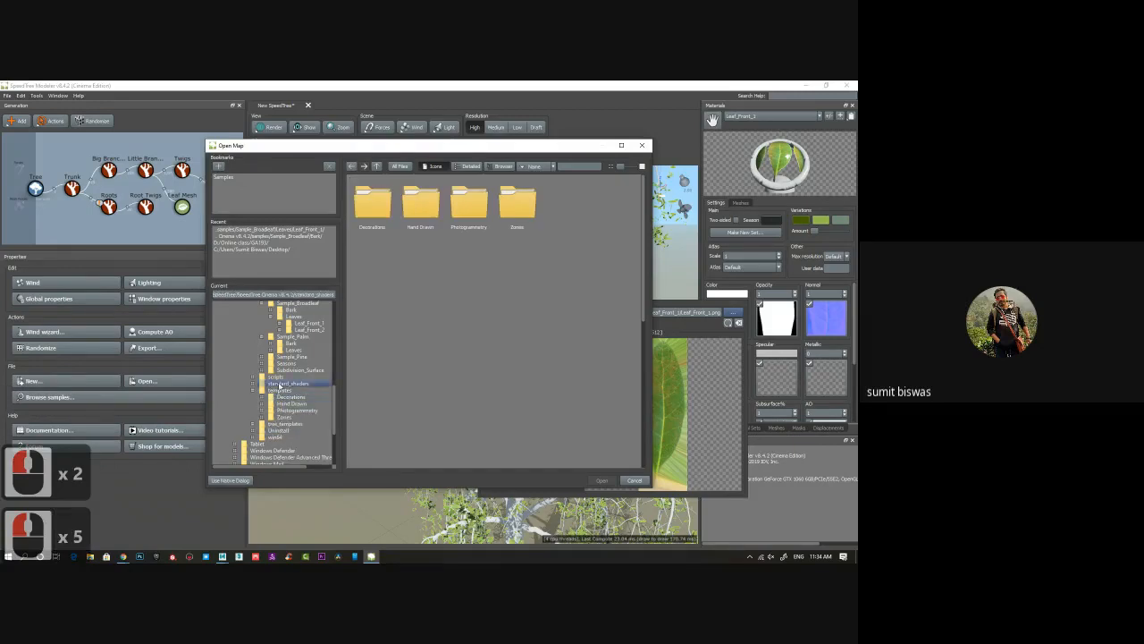
click(279, 389)
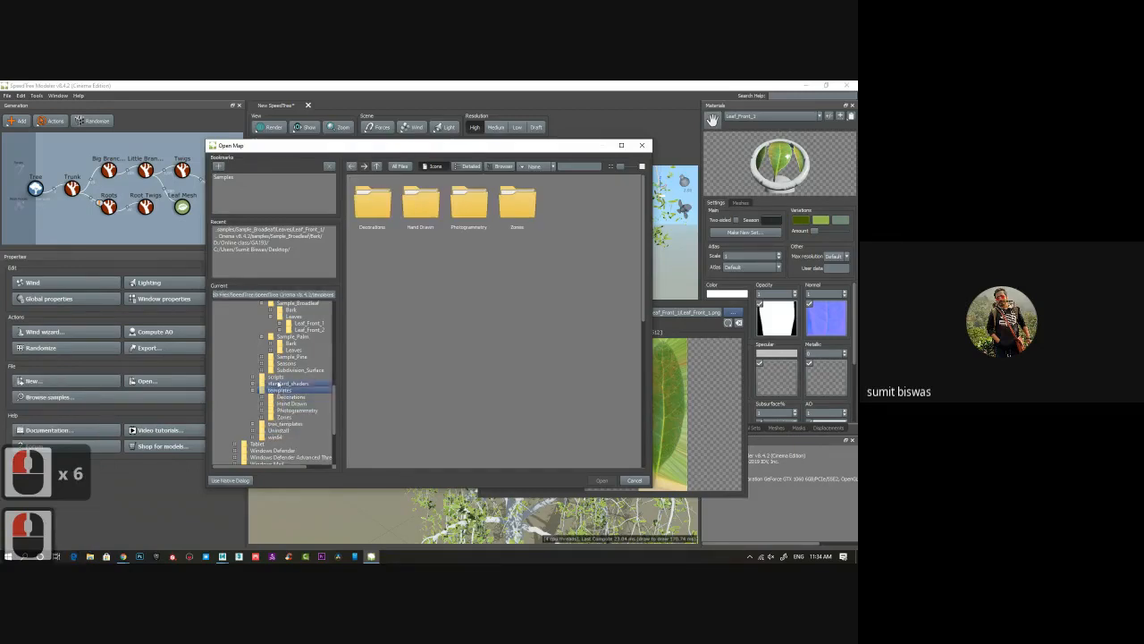
click(274, 377)
click(254, 377)
click(287, 384)
click(289, 389)
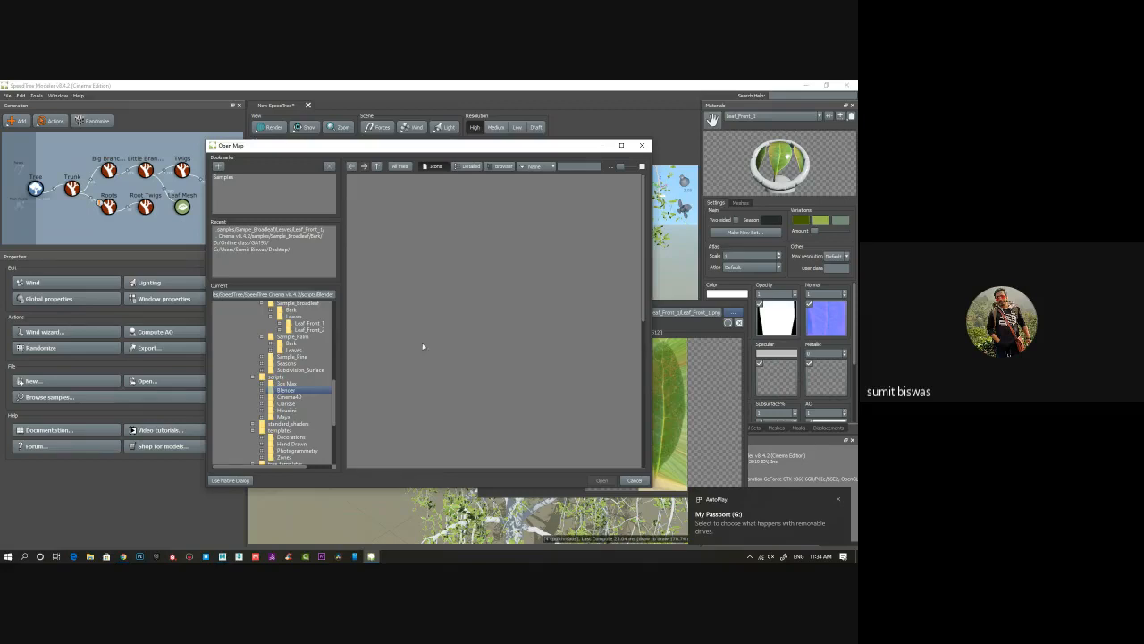
Switch to the native file dialog and go to the Tree Library's Broadleaves folder for the leaf's color map.
click(229, 480)
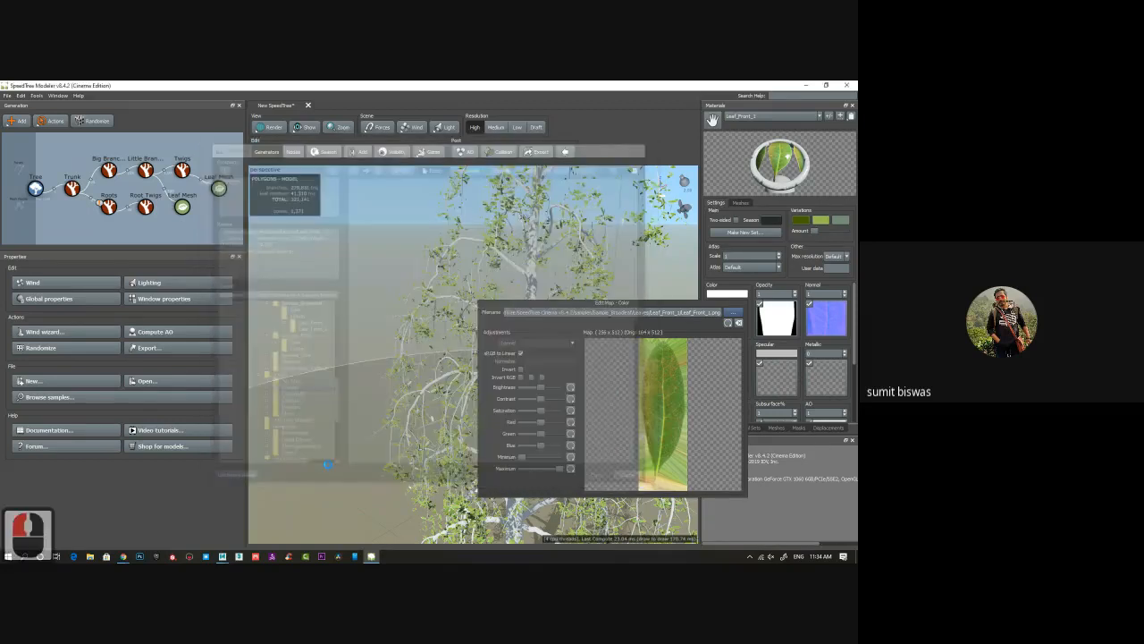
mouse_move(212, 84)
mouse_down()
mouse_move(212, 174)
mouse_move(211, 83)
mouse_up()
drag(211, 92, 17, 169)
click(206, 391)
click(432, 418)
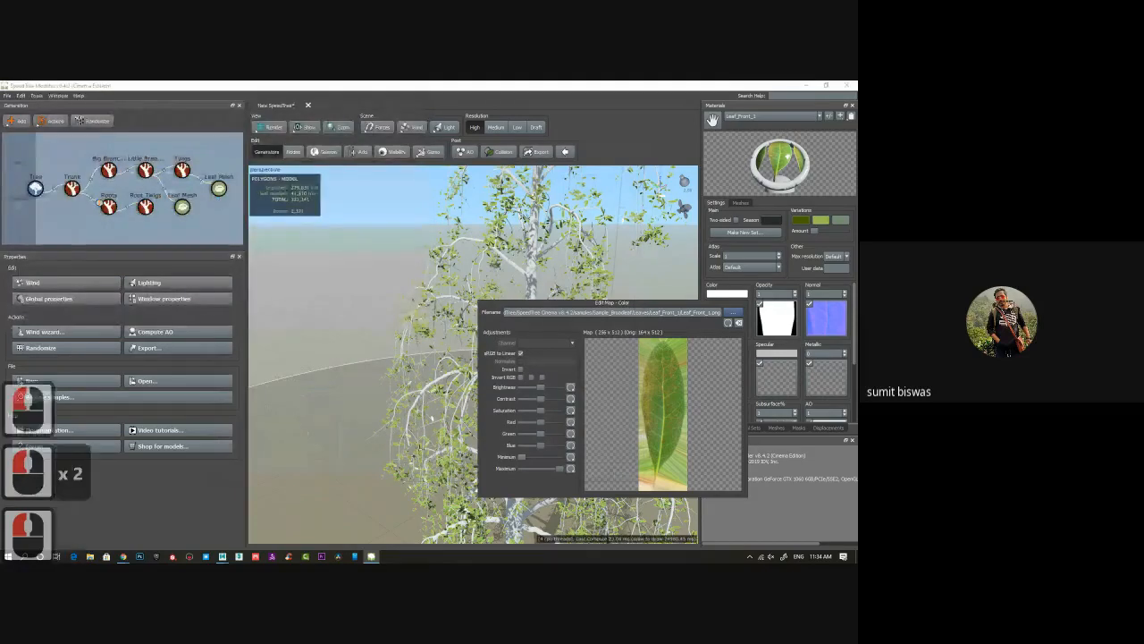
double_click(432, 417)
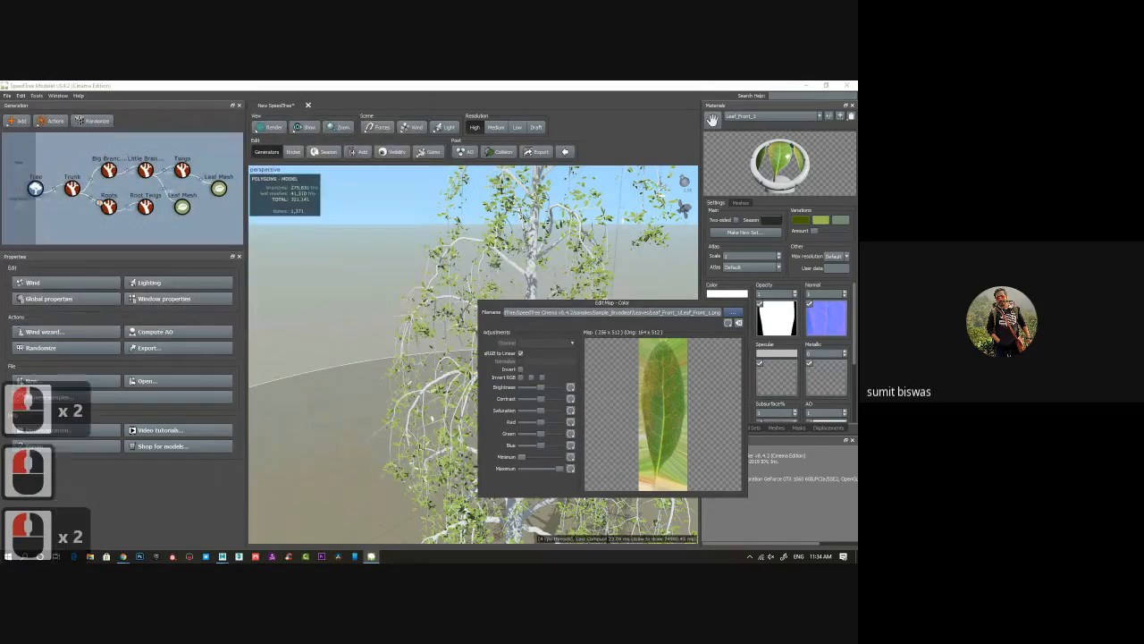
scroll(432, 417, down, 8)
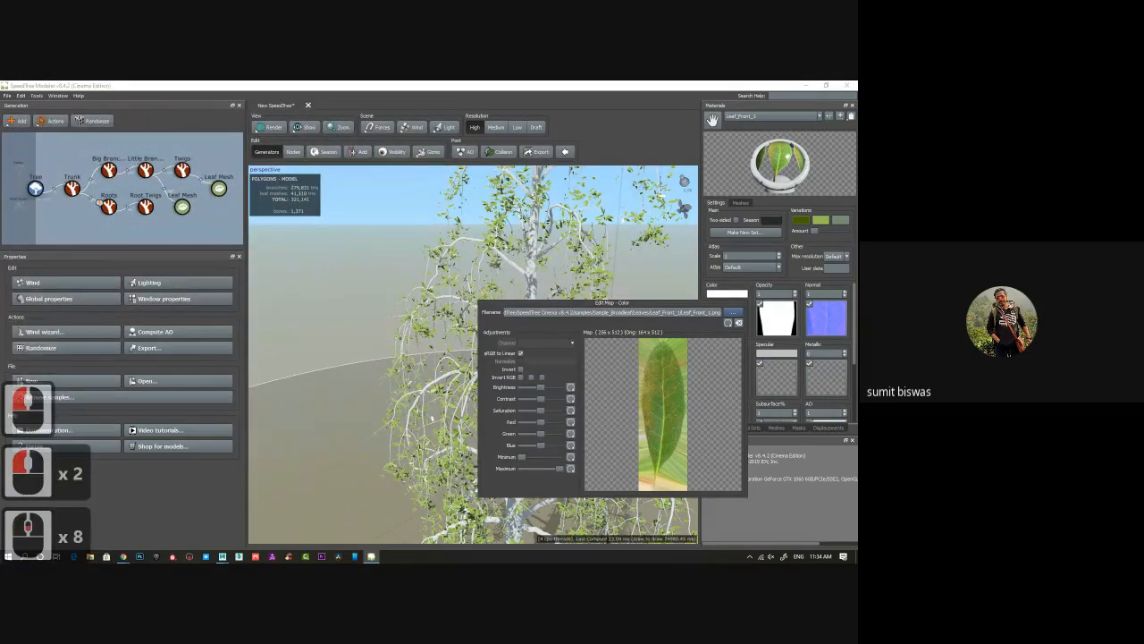
double_click(432, 417)
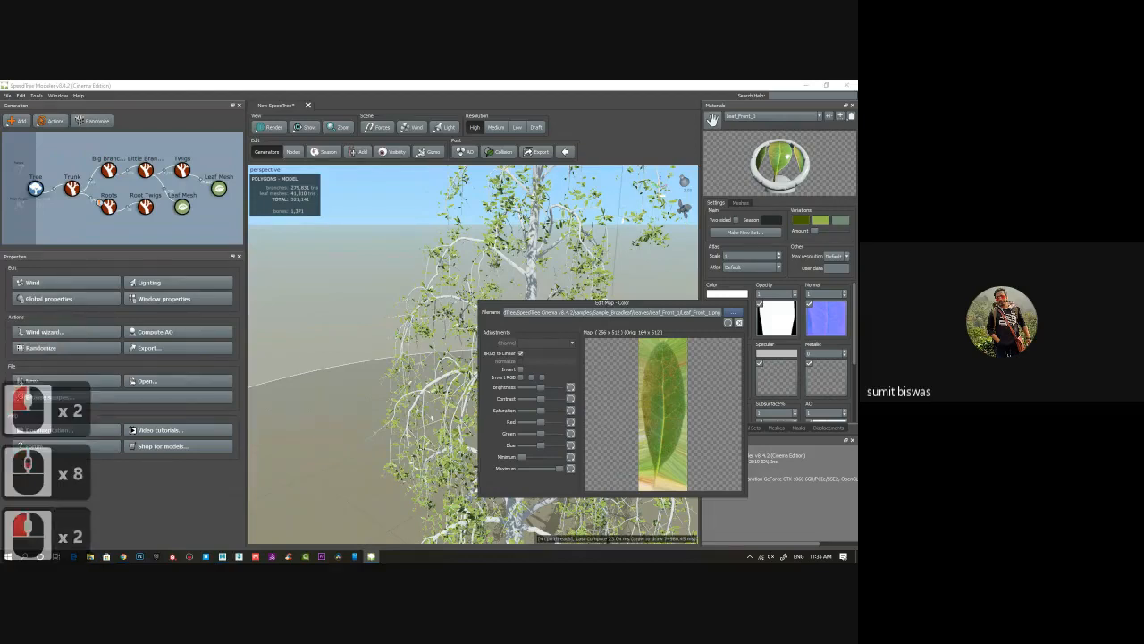
double_click(431, 417)
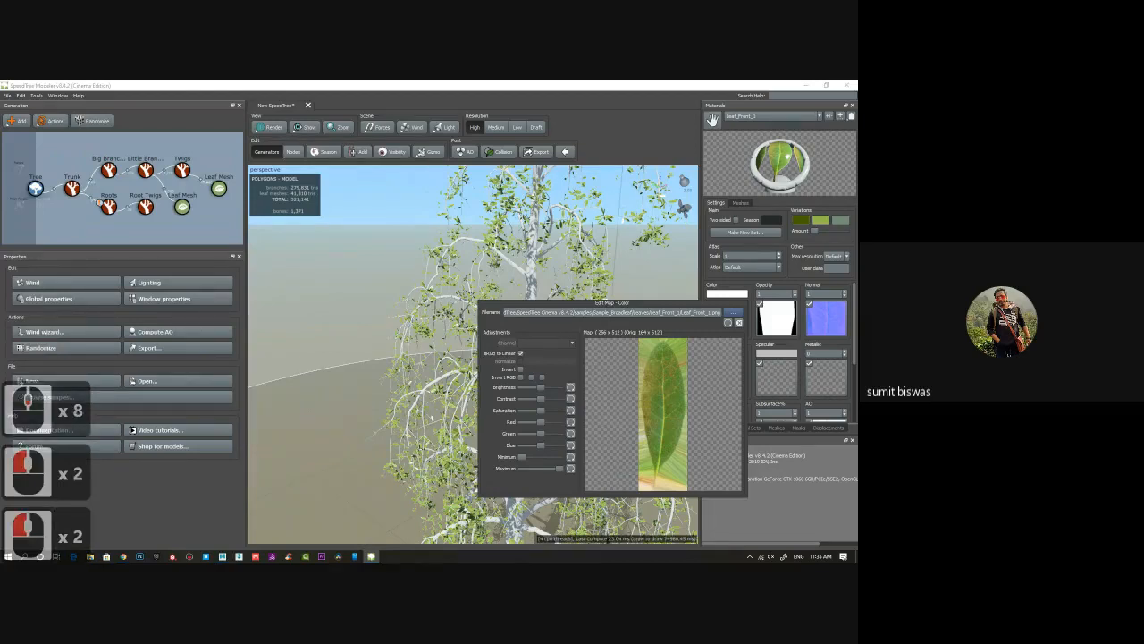
double_click(432, 417)
click(733, 312)
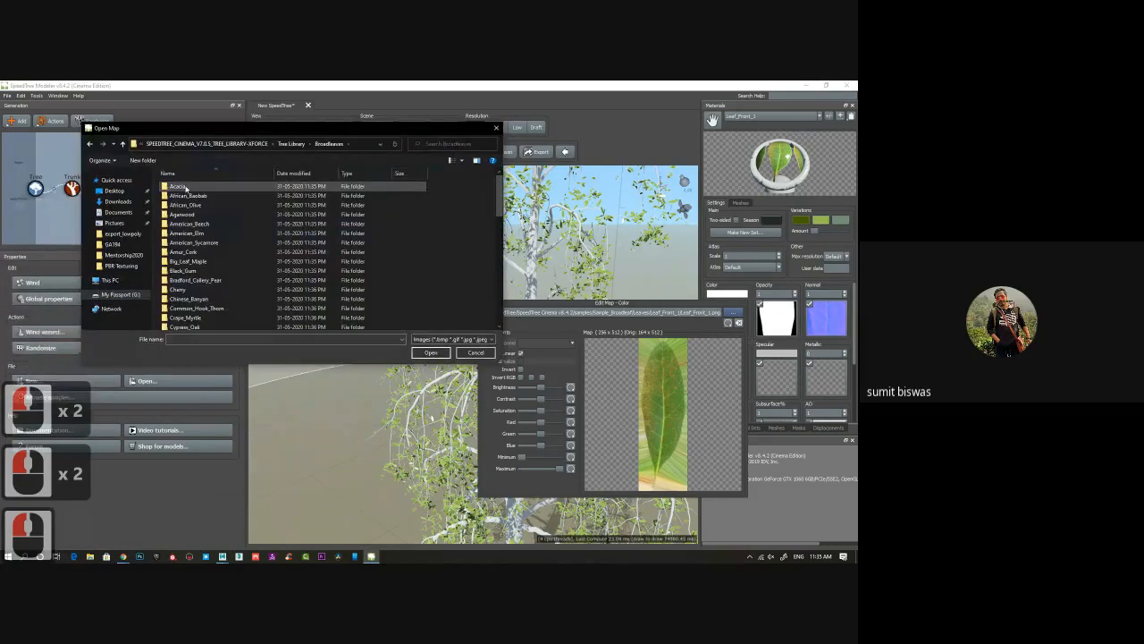
Open the Acacia folder and examine its texture maps as large, refreshed thumbnails.
double_click(182, 186)
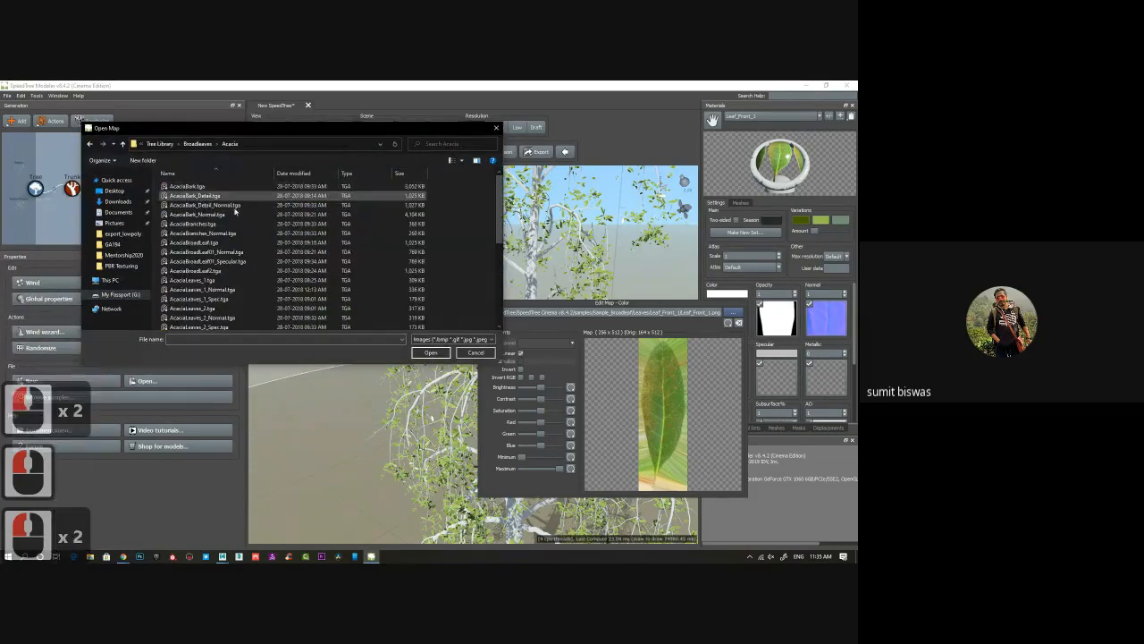
ctrl+scroll(462, 290, up, 14)
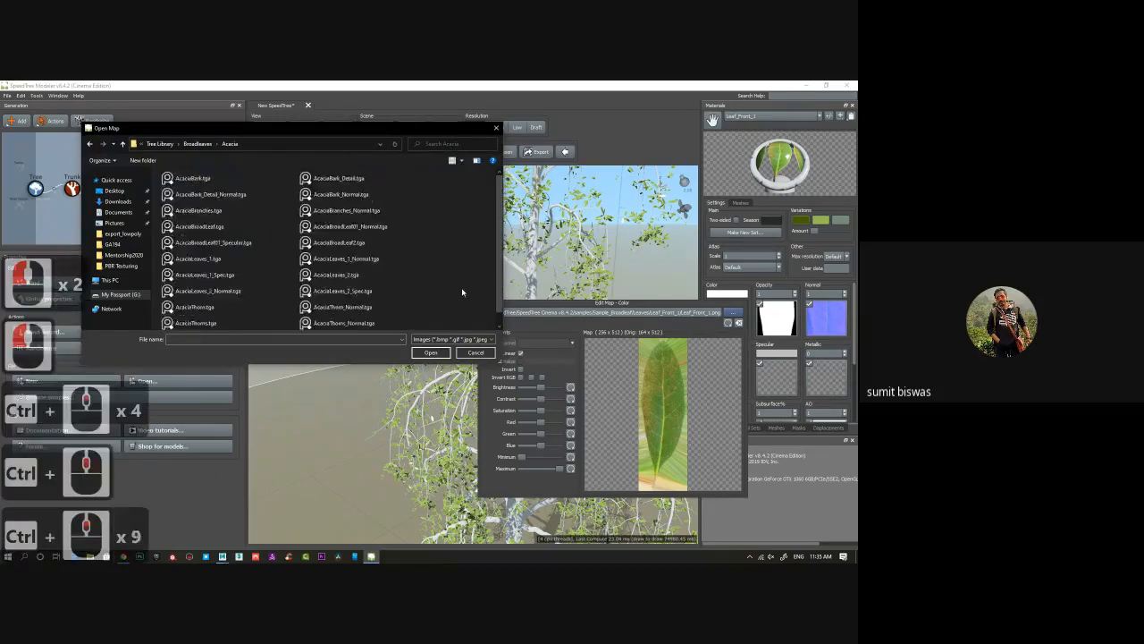
ctrl+scroll(462, 292, up, 8)
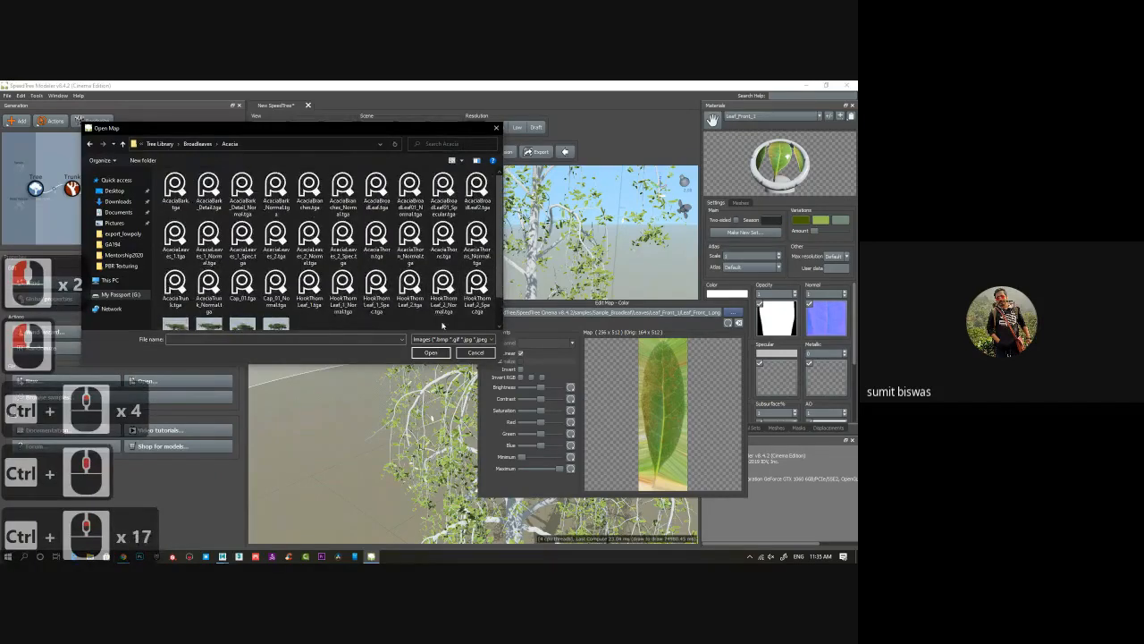
scroll(402, 324, down, 1)
right_click(385, 307)
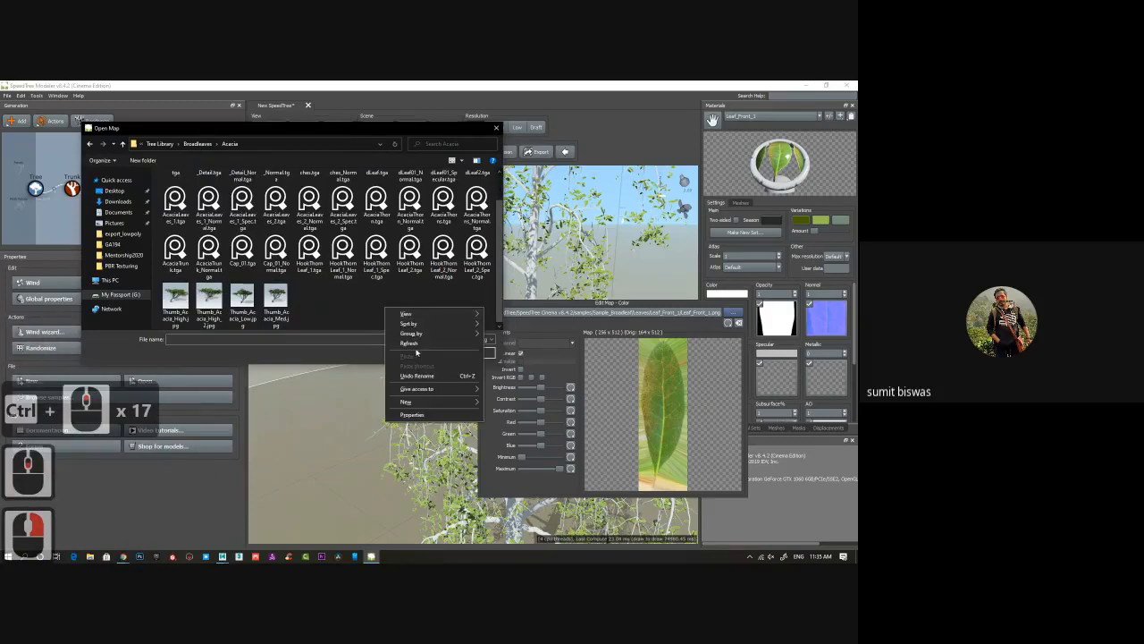
click(413, 343)
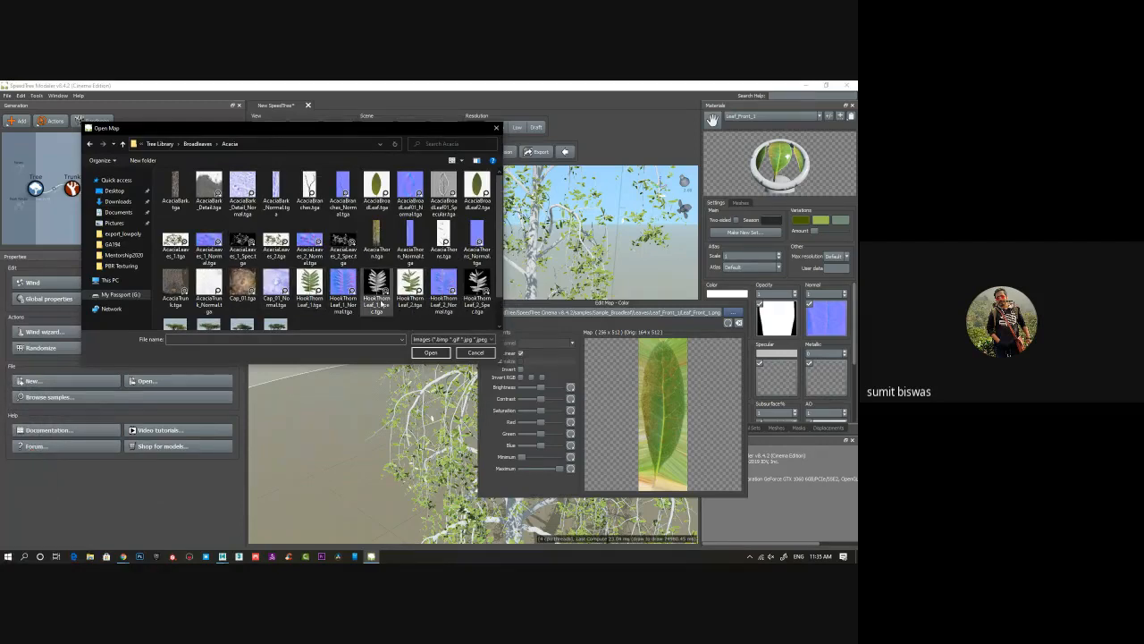
Return to Broadleaves, open the African_Olive folder and show its maps as large thumbnails in an enlarged dialog.
click(198, 143)
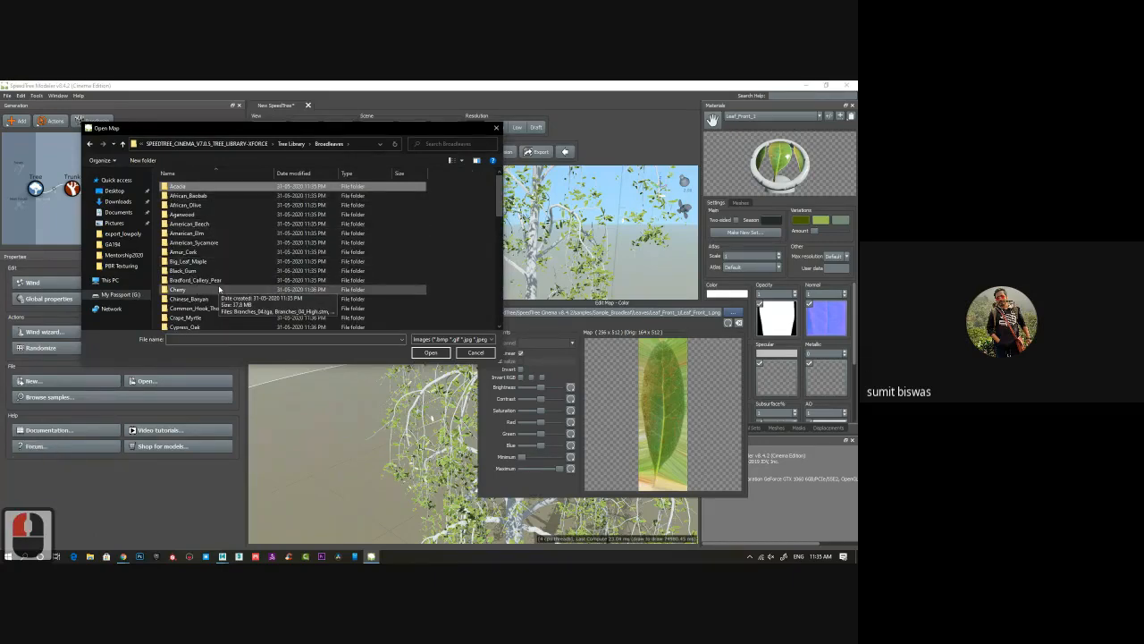
double_click(188, 205)
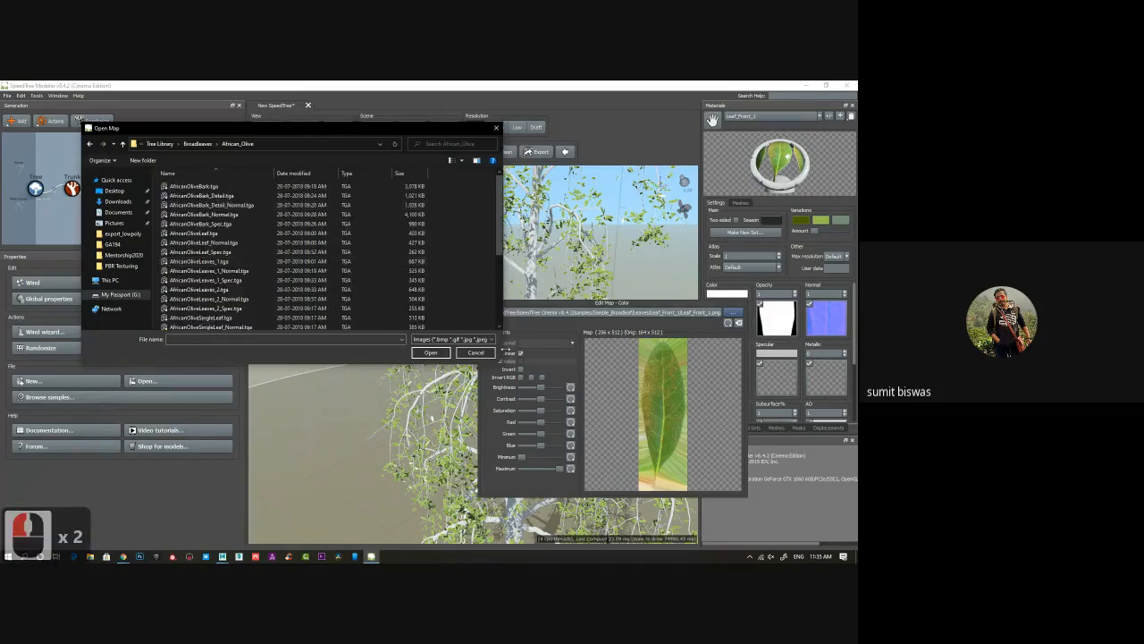
drag(502, 361, 569, 441)
ctrl+scroll(347, 297, up, 8)
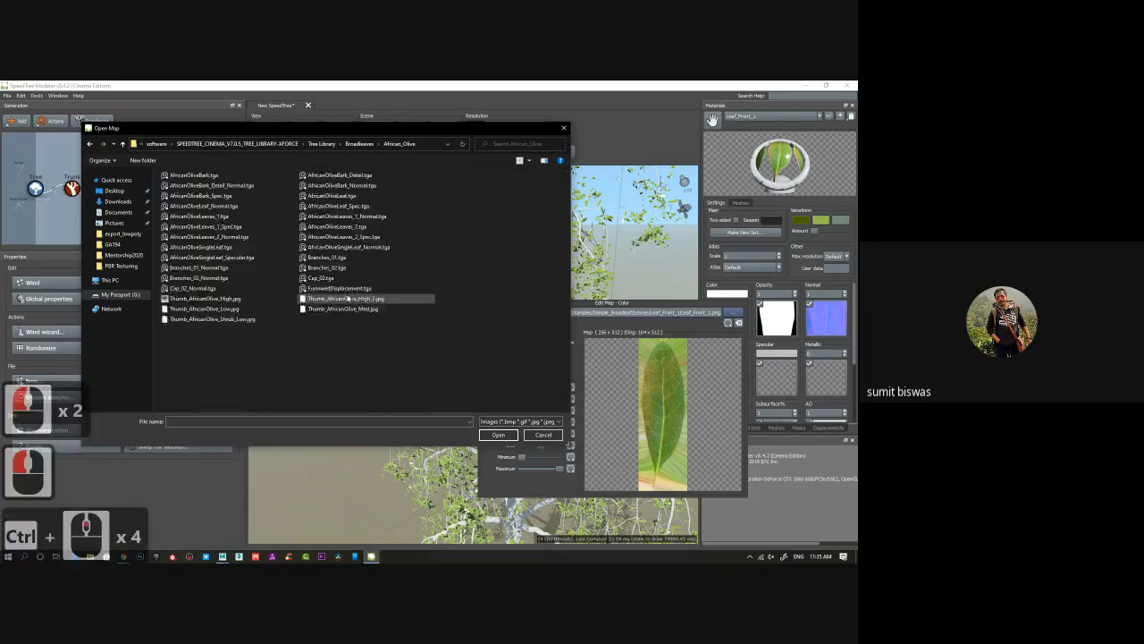
ctrl+scroll(347, 297, up, 20)
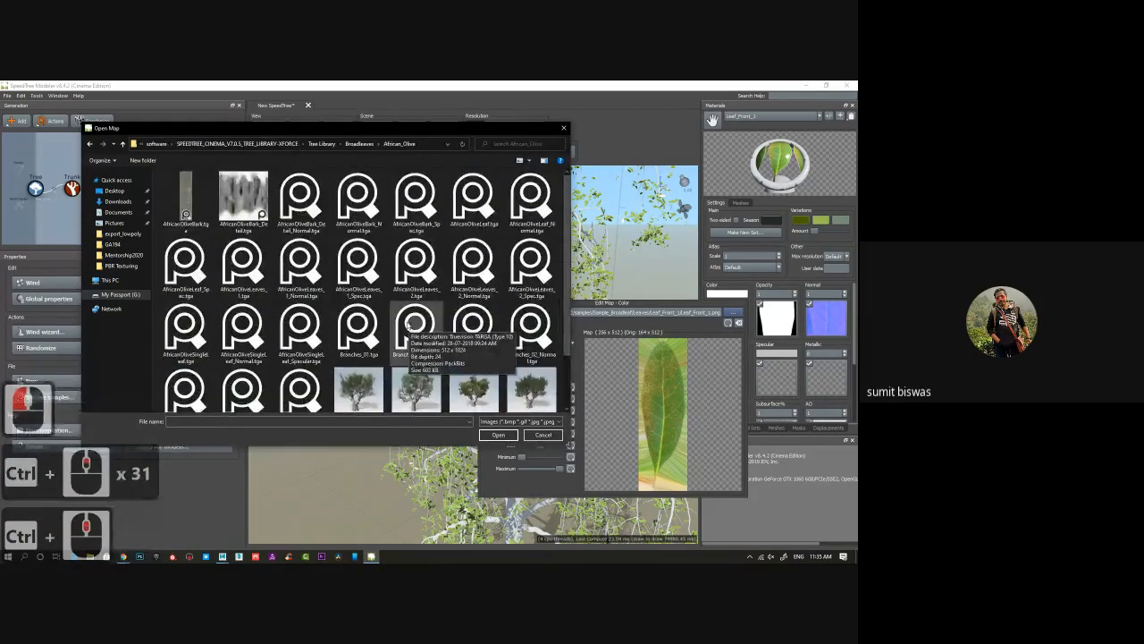
right_click(556, 305)
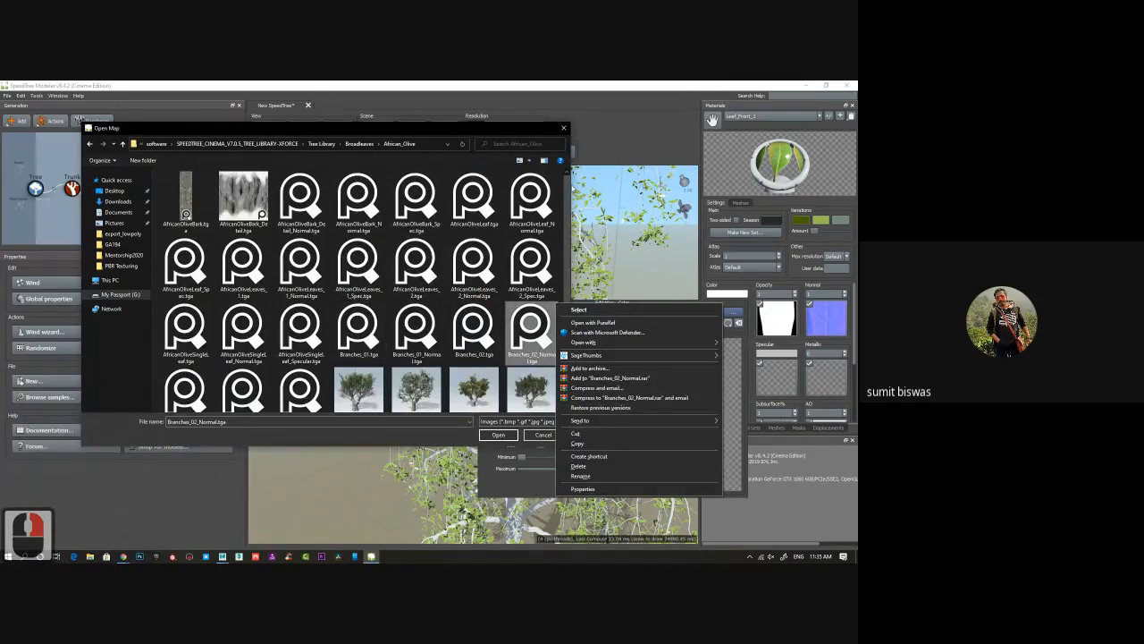
click(532, 206)
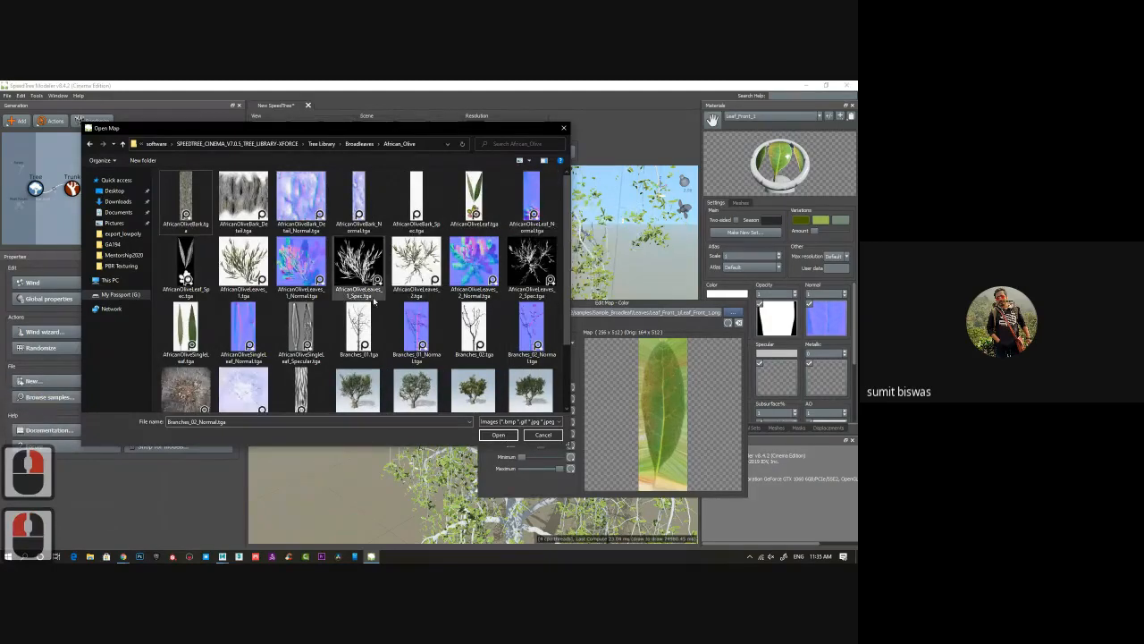
Load AfricanOliveLeaves_1.tga as the leaf material's color map and accept the maps detected for other material slots.
click(243, 261)
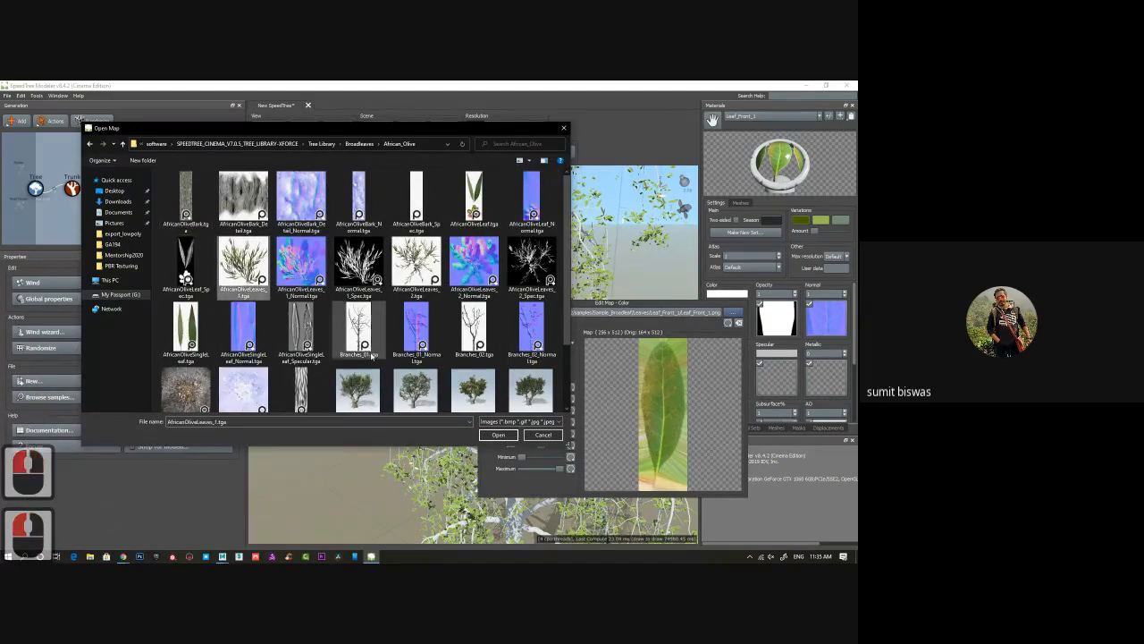
click(498, 434)
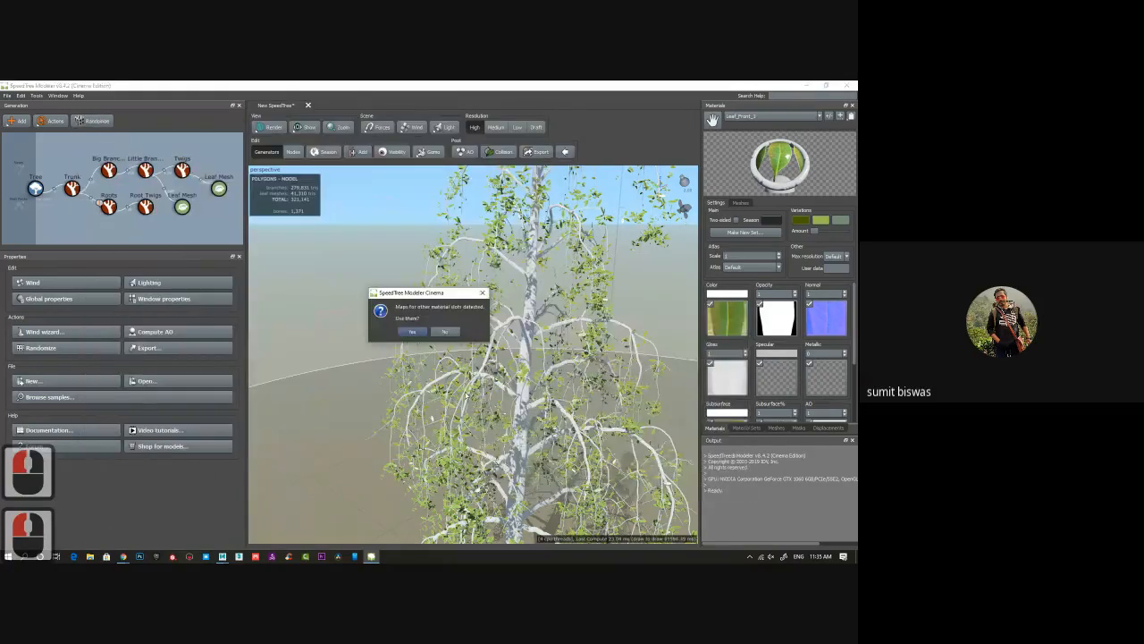
click(411, 332)
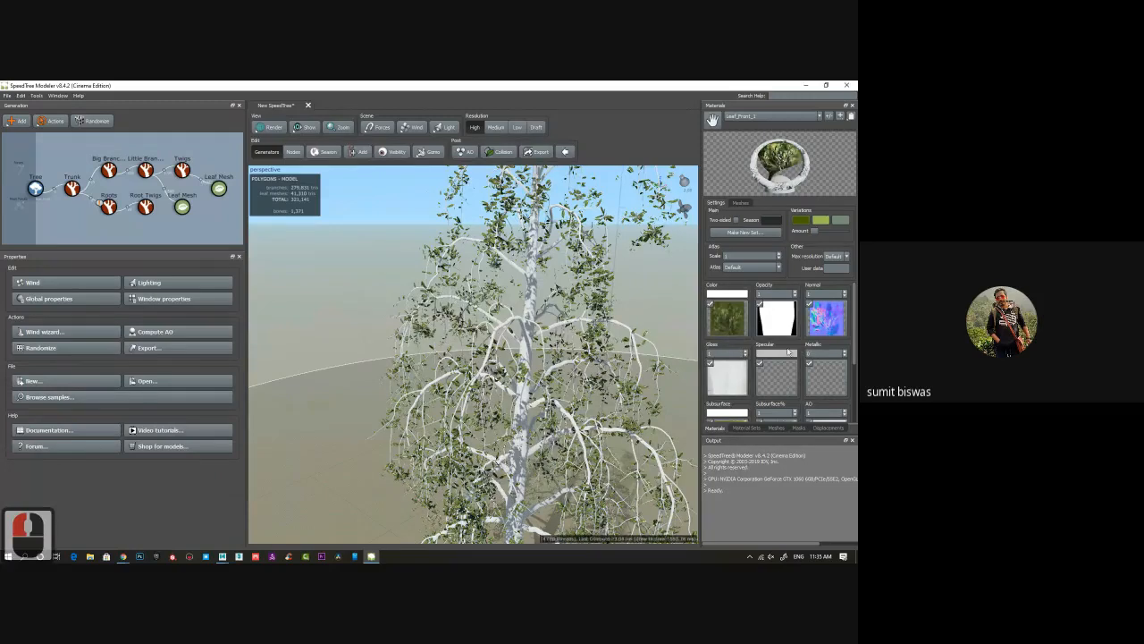
Disable the Gloss, Subsurface, Subsurface% and AO maps of the leaf material.
drag(413, 273, 449, 287)
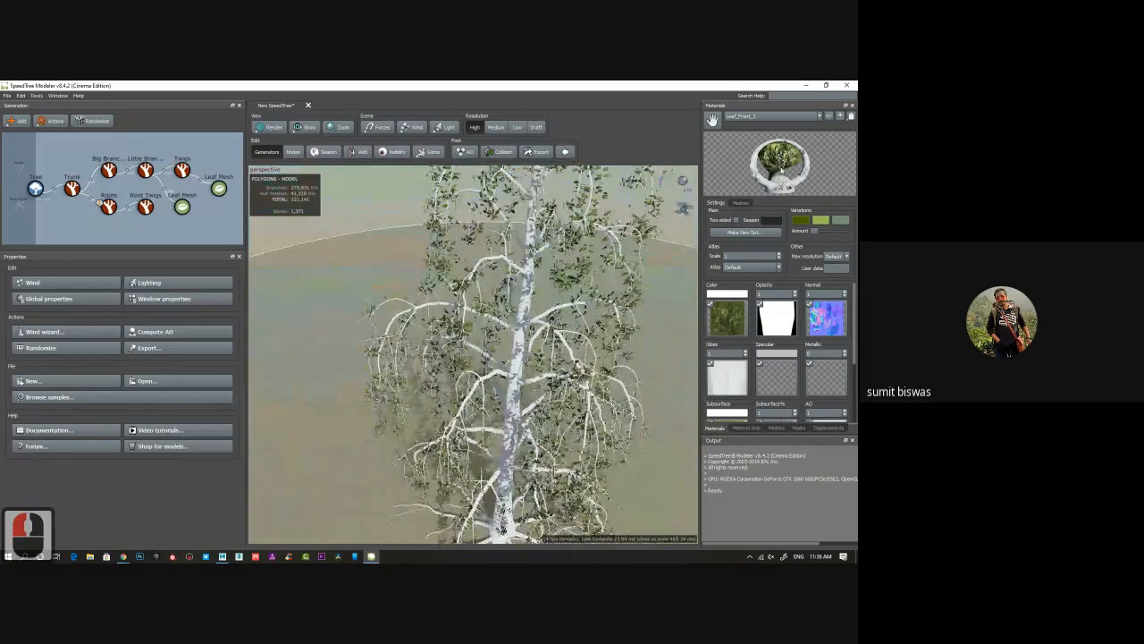
scroll(760, 349, down, 2)
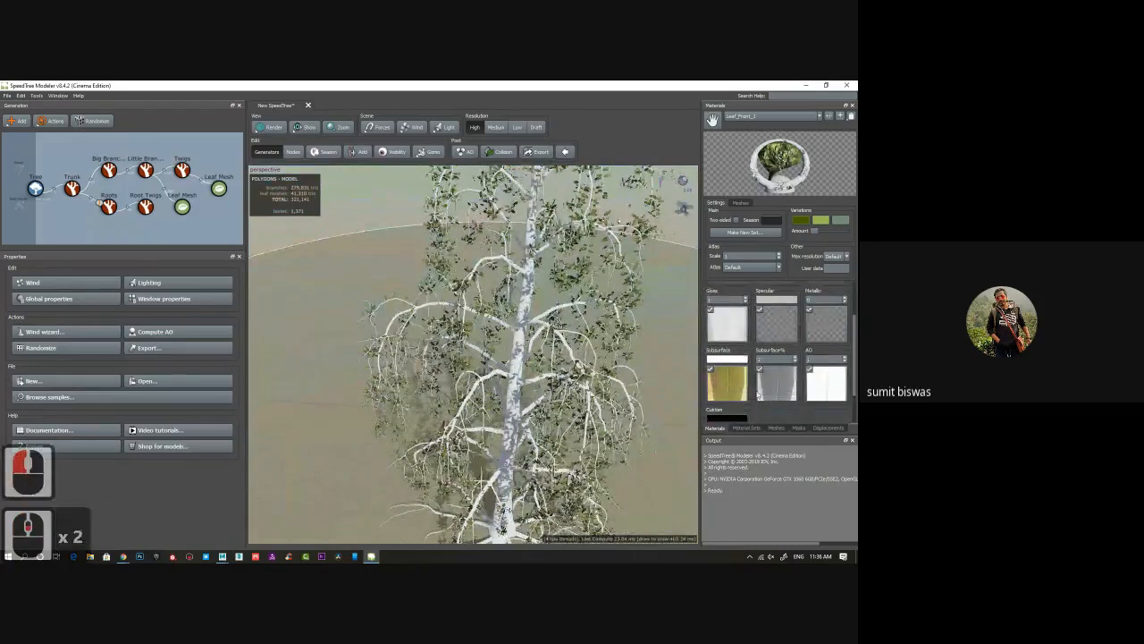
click(712, 310)
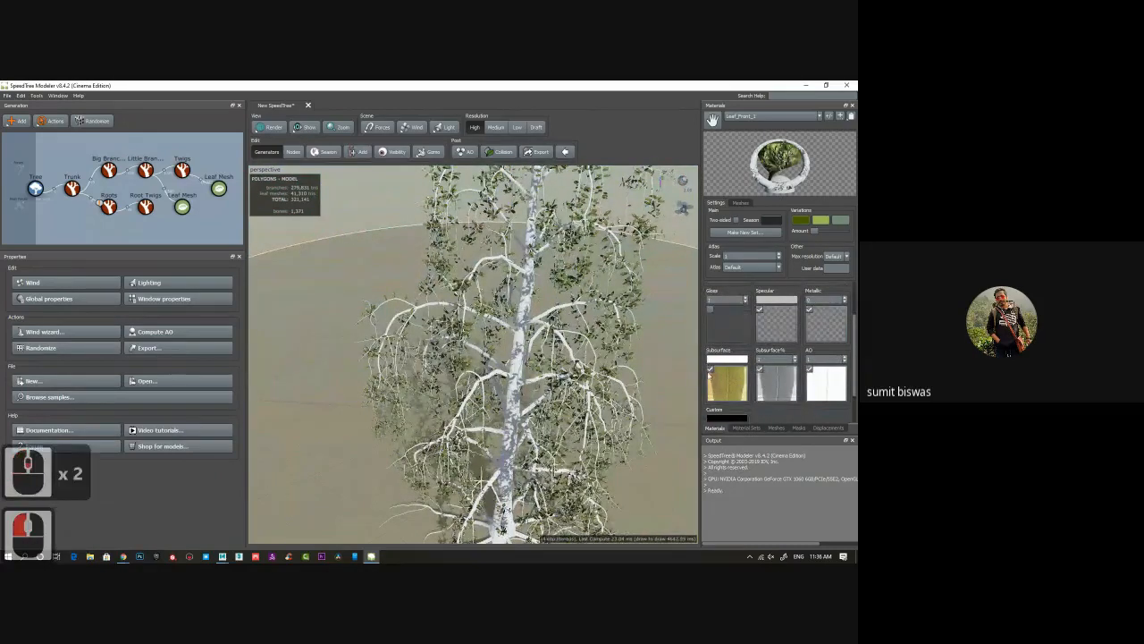
click(709, 367)
click(759, 368)
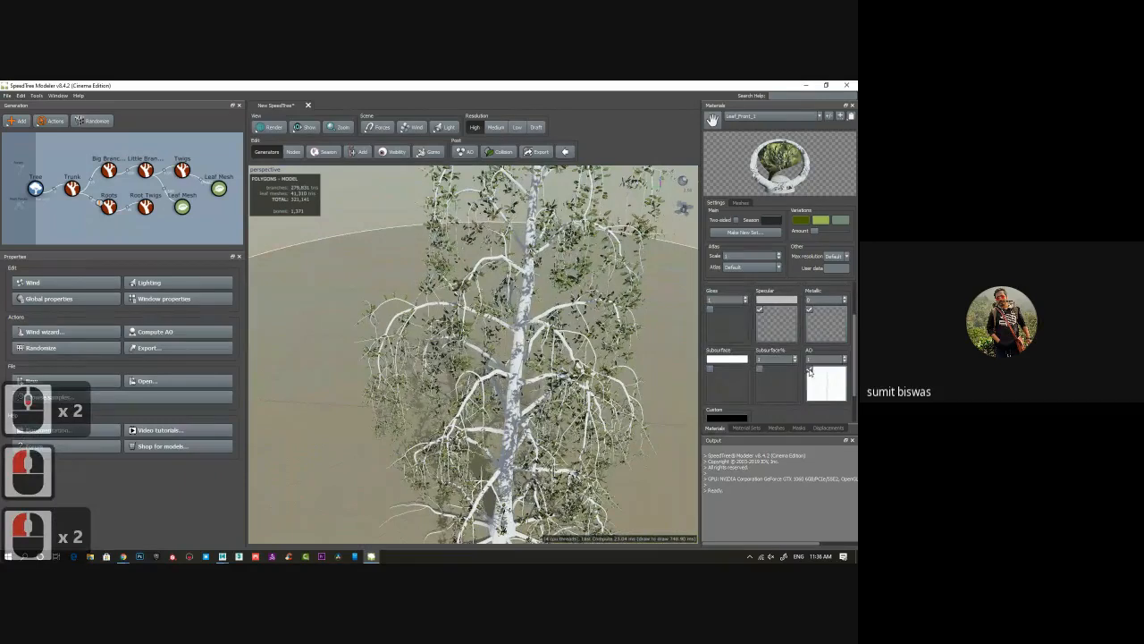
click(809, 369)
Open the leaf material's opacity map for editing and start browsing for a replacement file.
scroll(608, 339, up, 2)
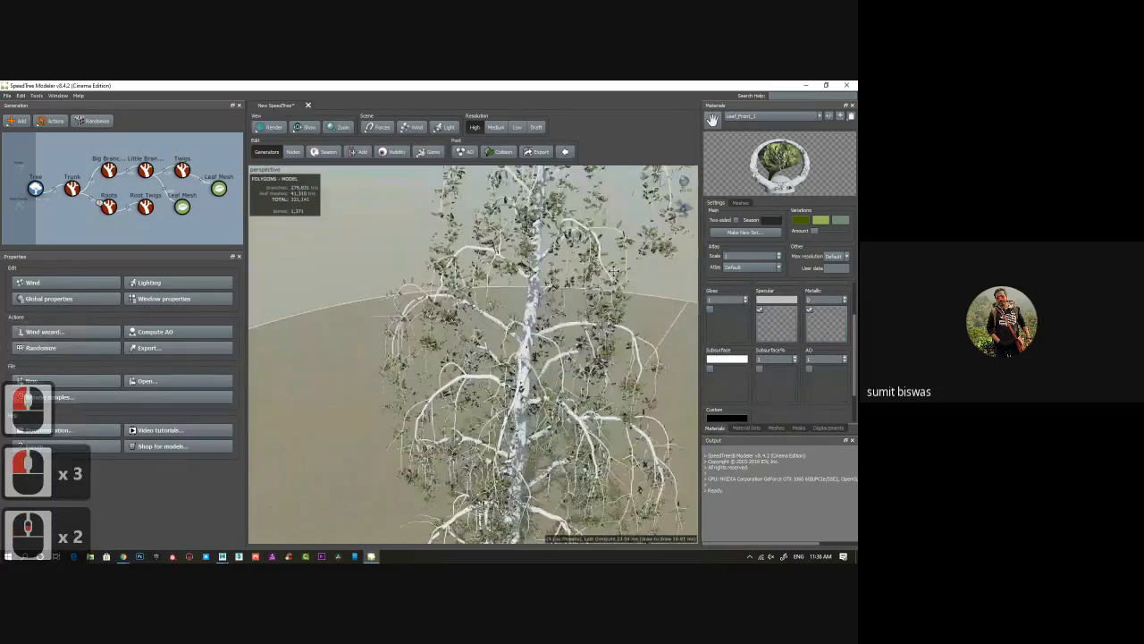
scroll(613, 270, up, 5)
scroll(390, 278, up, 3)
scroll(766, 375, up, 3)
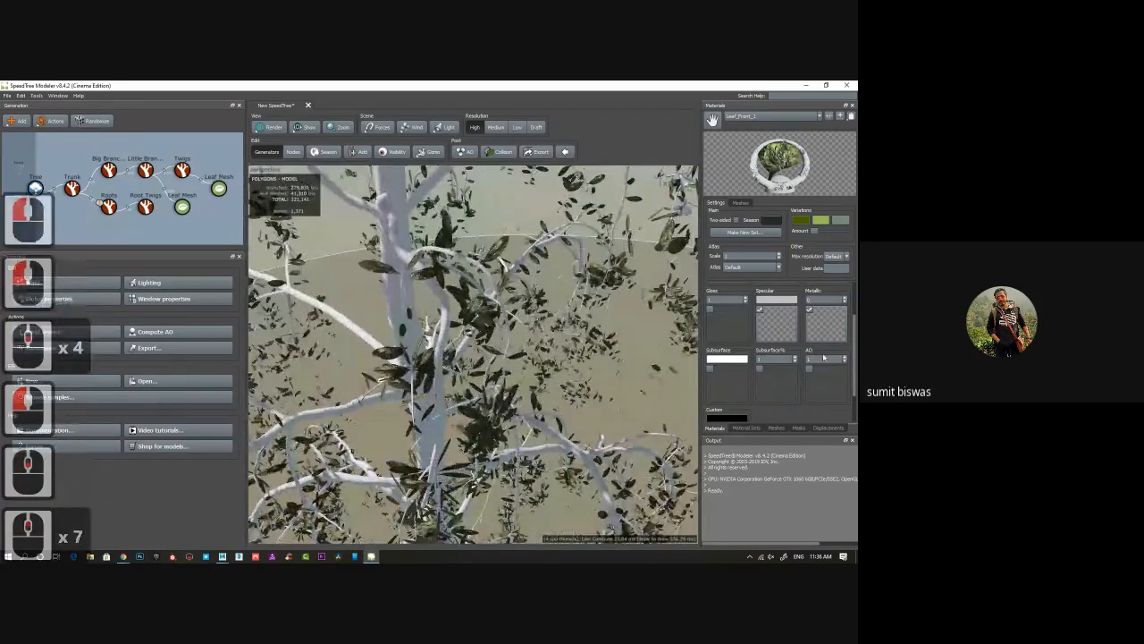
click(854, 311)
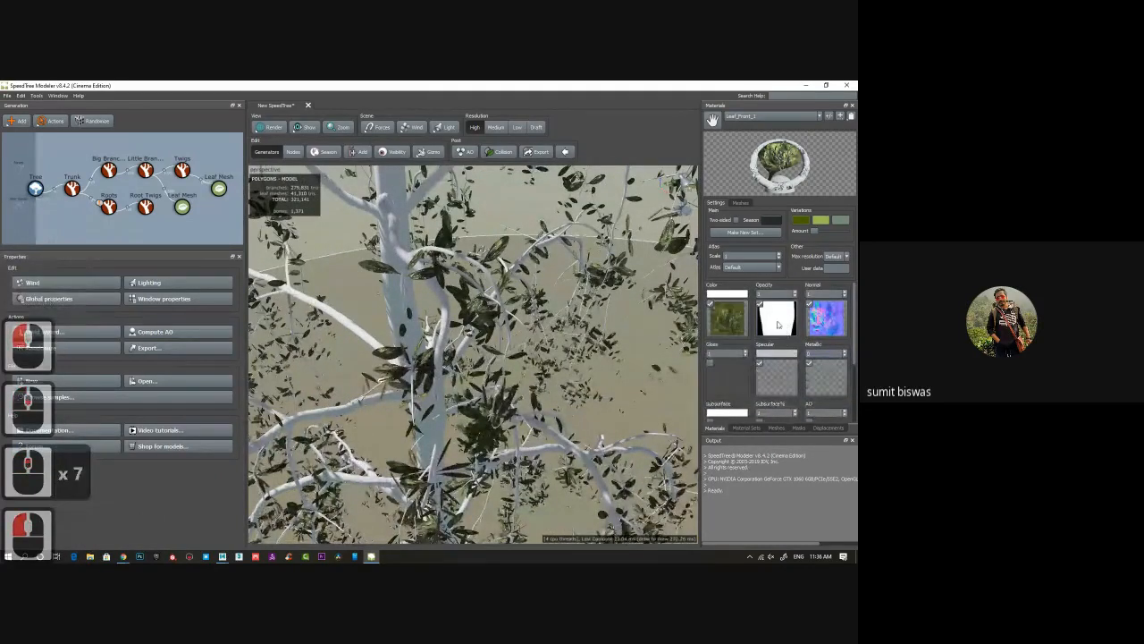
double_click(776, 317)
click(783, 311)
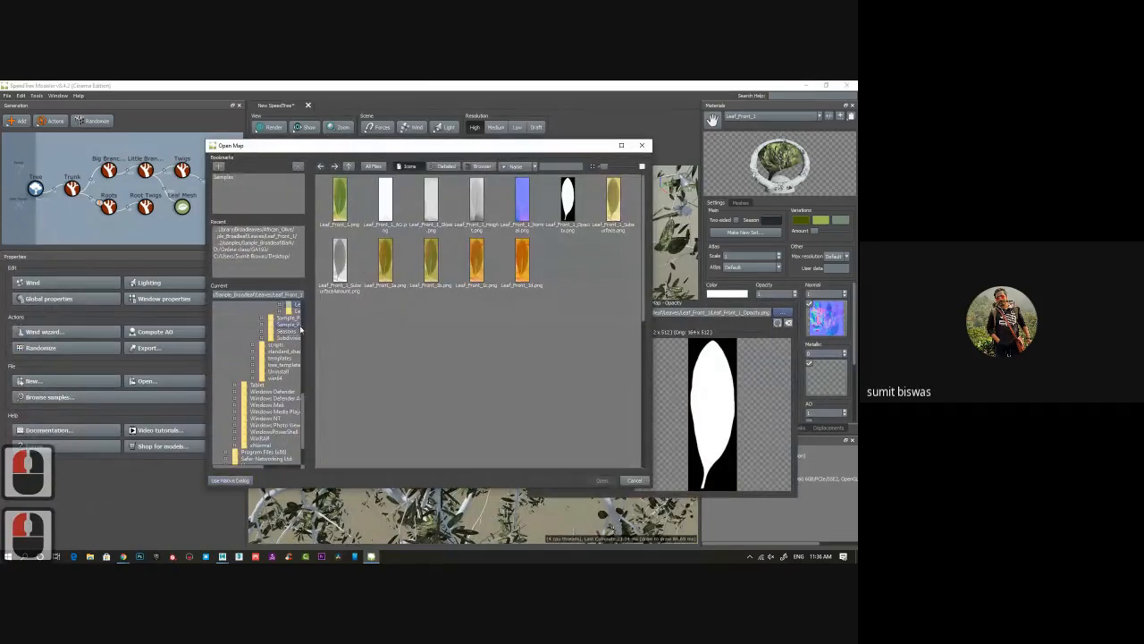
drag(302, 415, 306, 450)
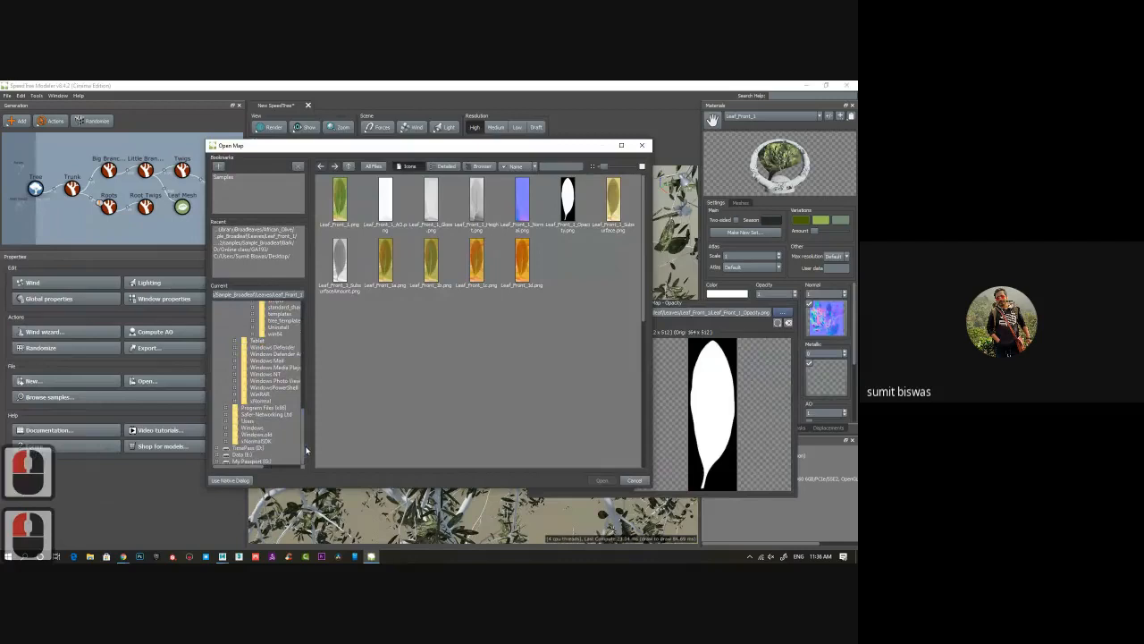
Load AfricanOliveLeaves_1.tga from the African_Olive folder of the tree library as the leaf material's opacity map.
drag(413, 149, 0, 161)
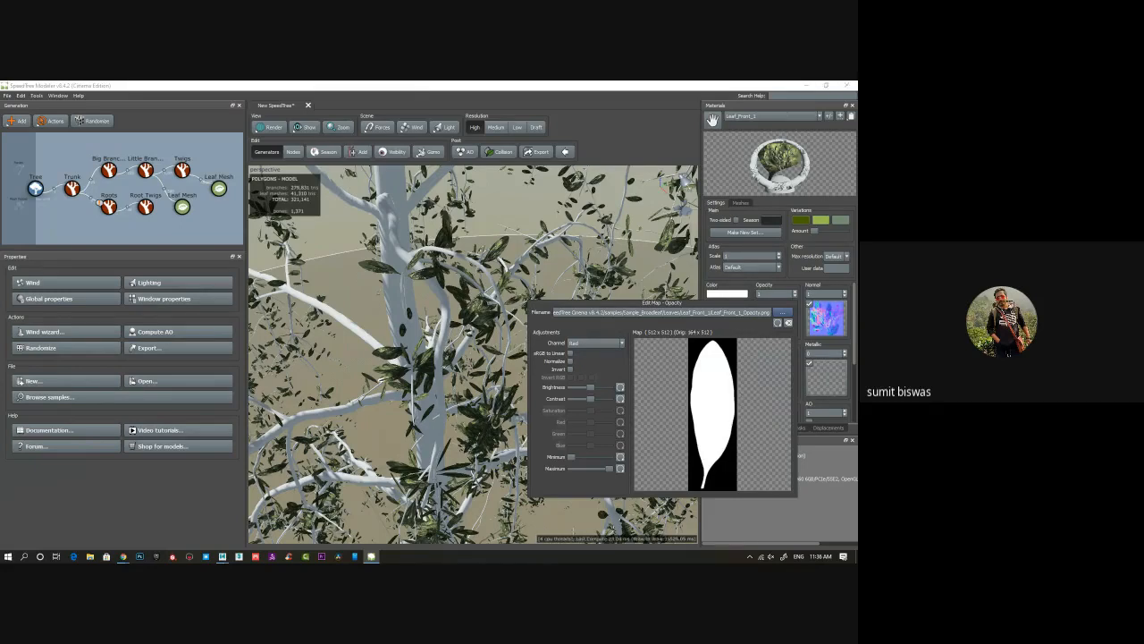
scroll(473, 354, down, 3)
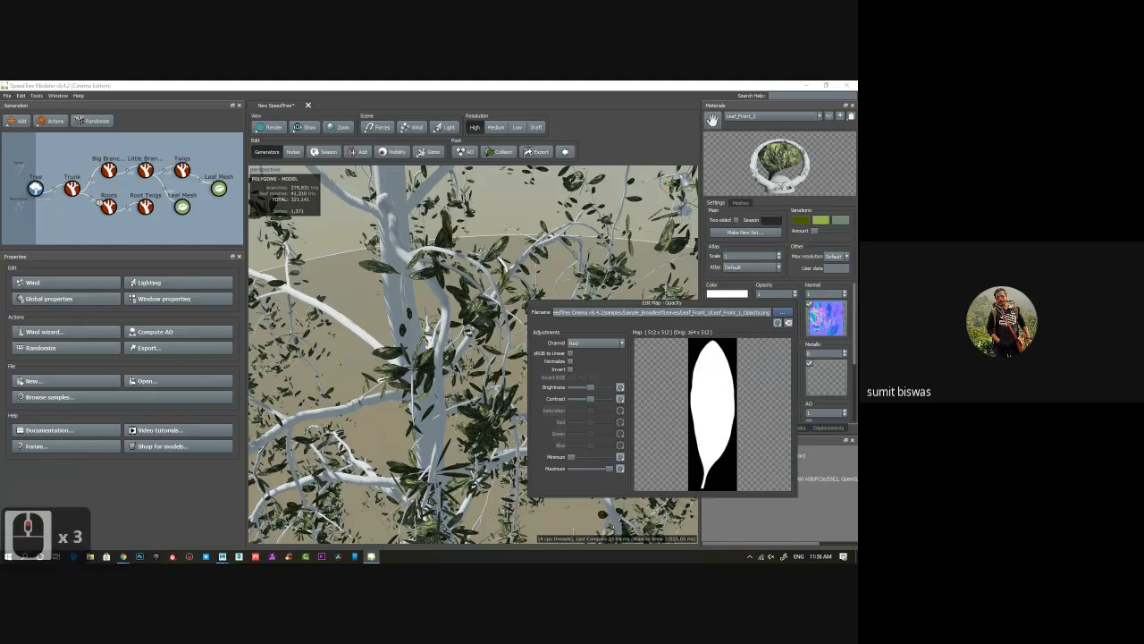
scroll(473, 354, up, 7)
scroll(473, 354, down, 4)
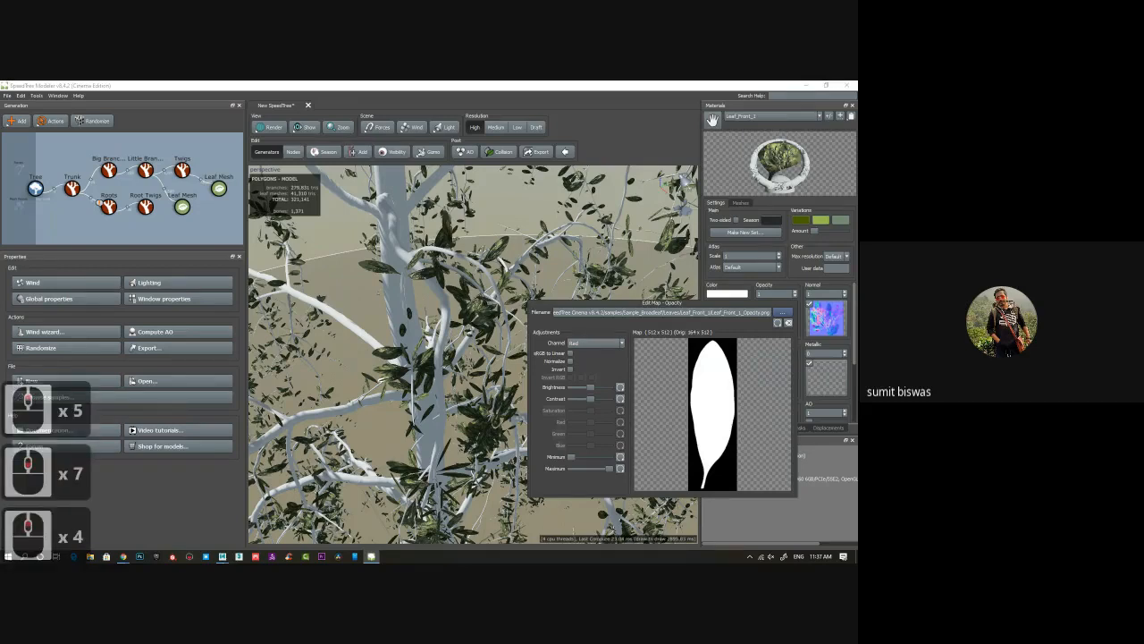
click(782, 312)
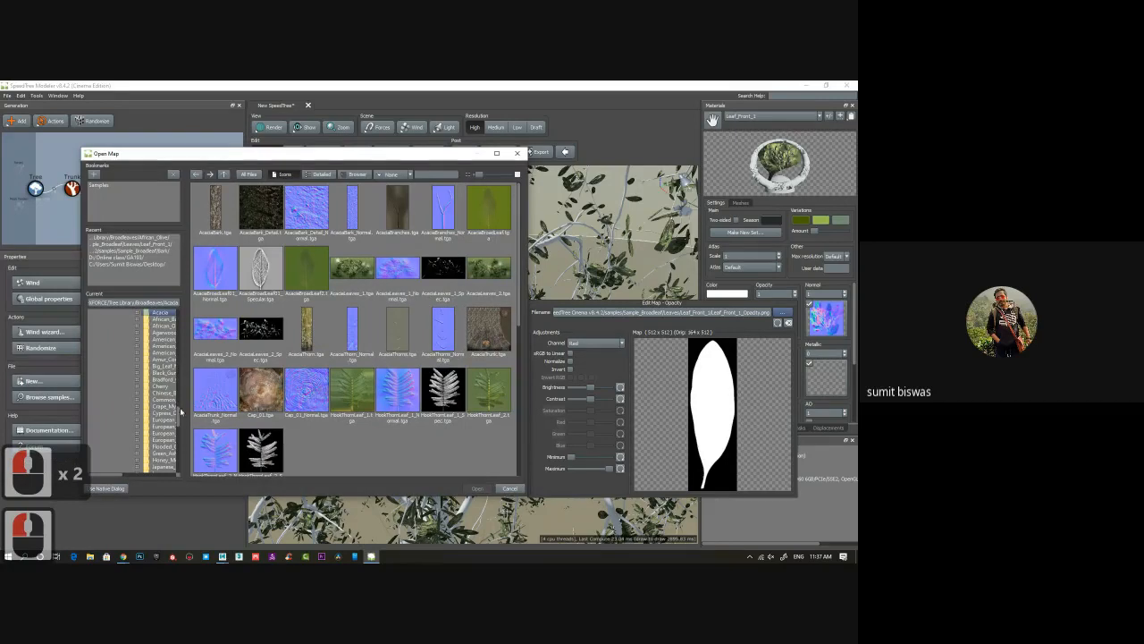
double_click(163, 319)
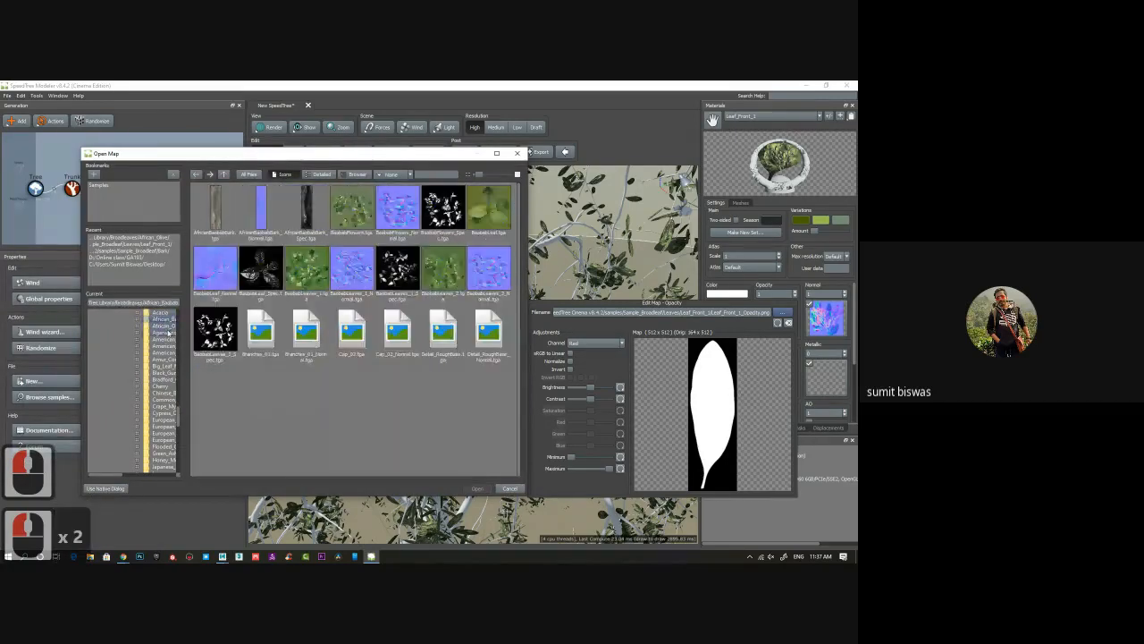
double_click(165, 327)
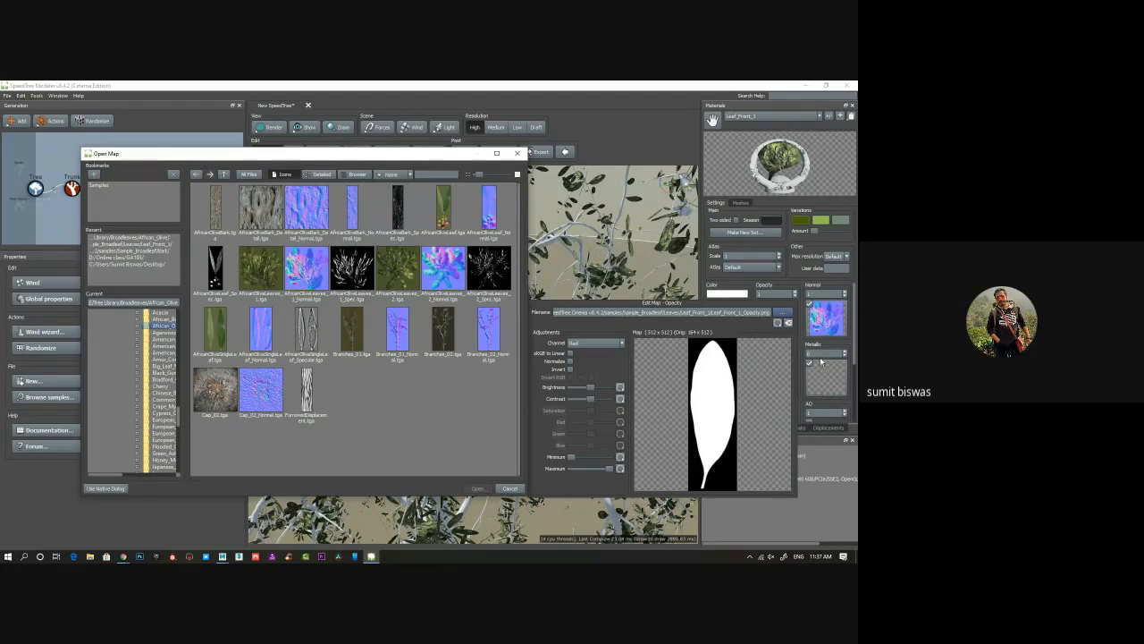
click(264, 267)
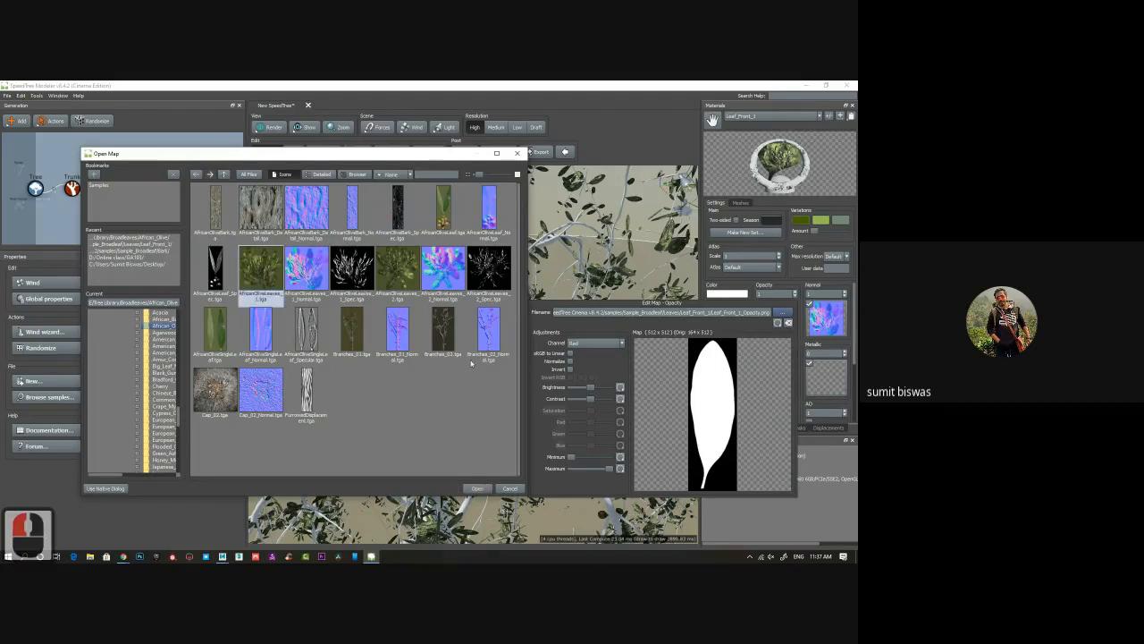
click(471, 488)
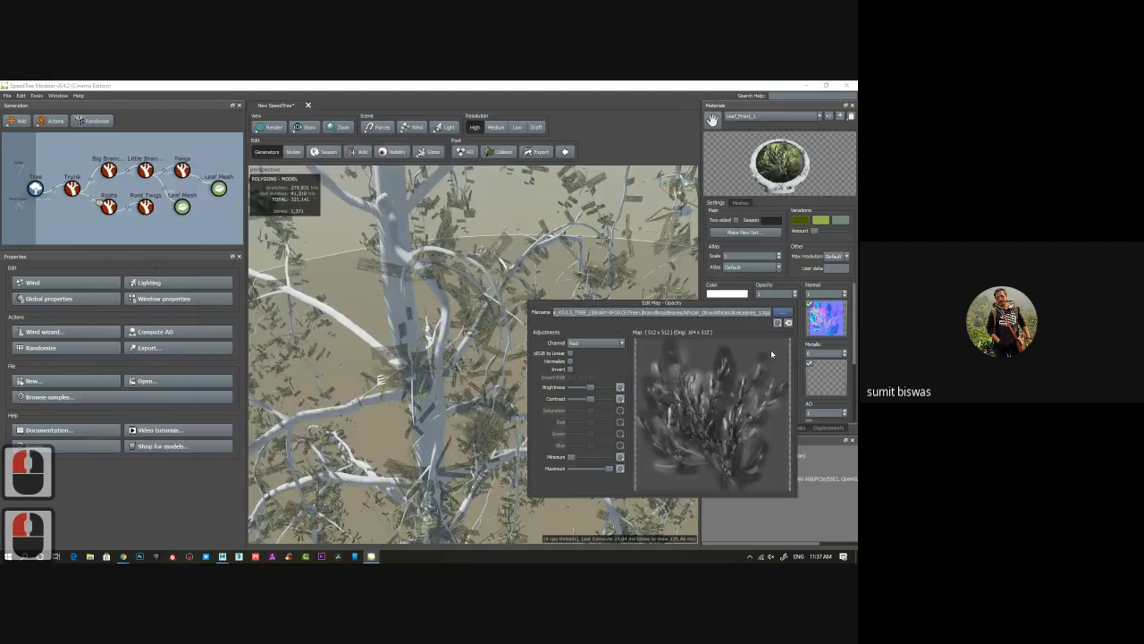
Set the opacity map's channel to Alpha and close the map editor.
click(621, 344)
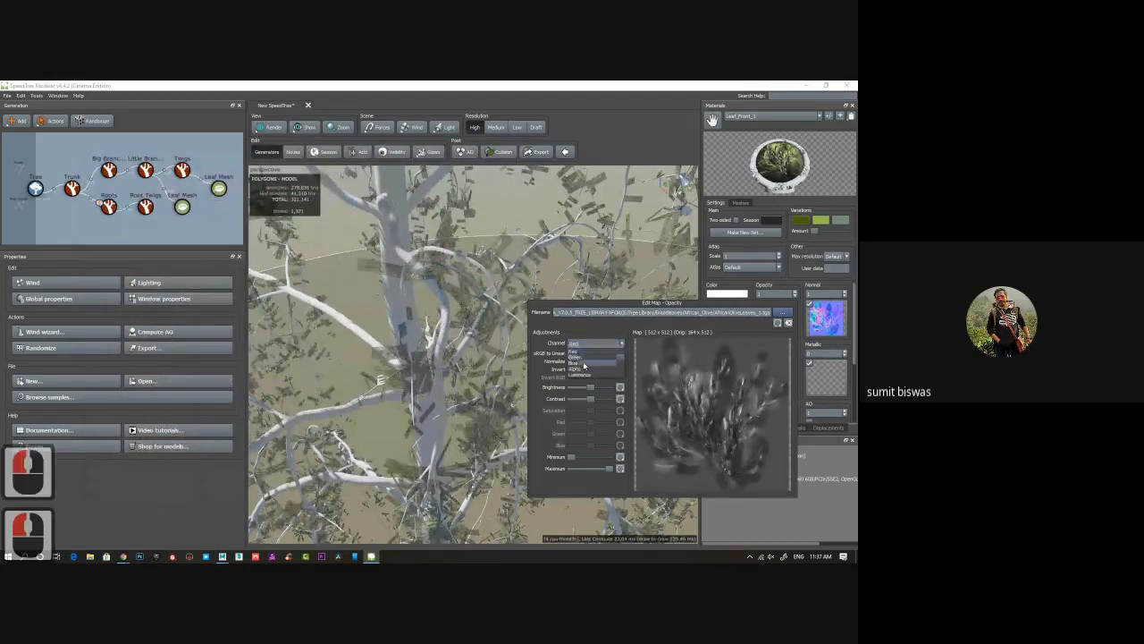
click(595, 370)
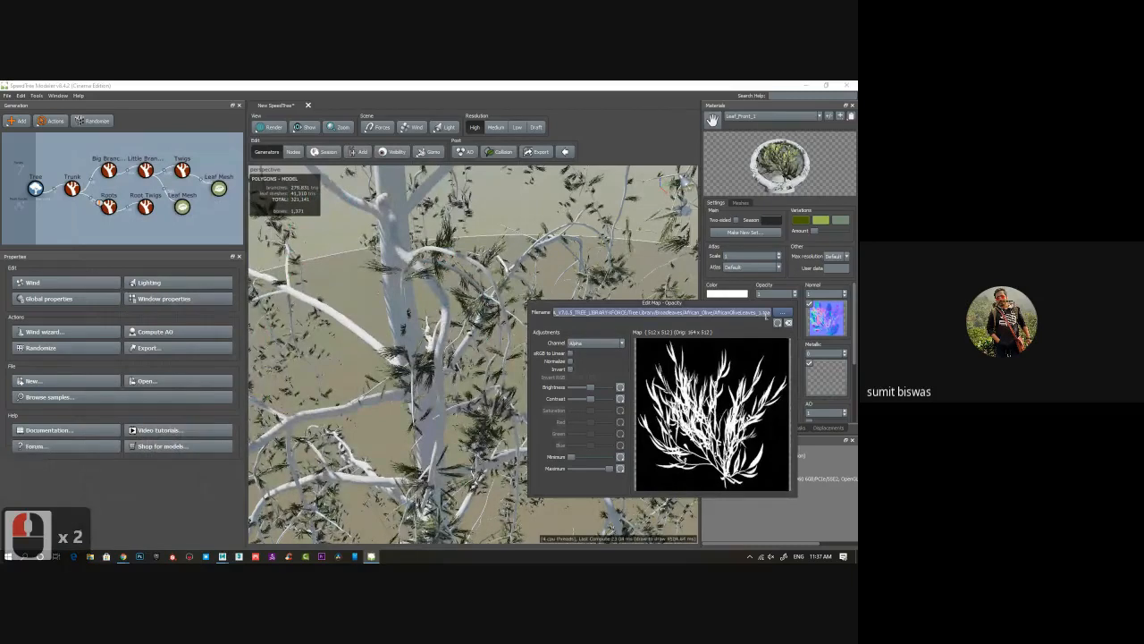
click(644, 265)
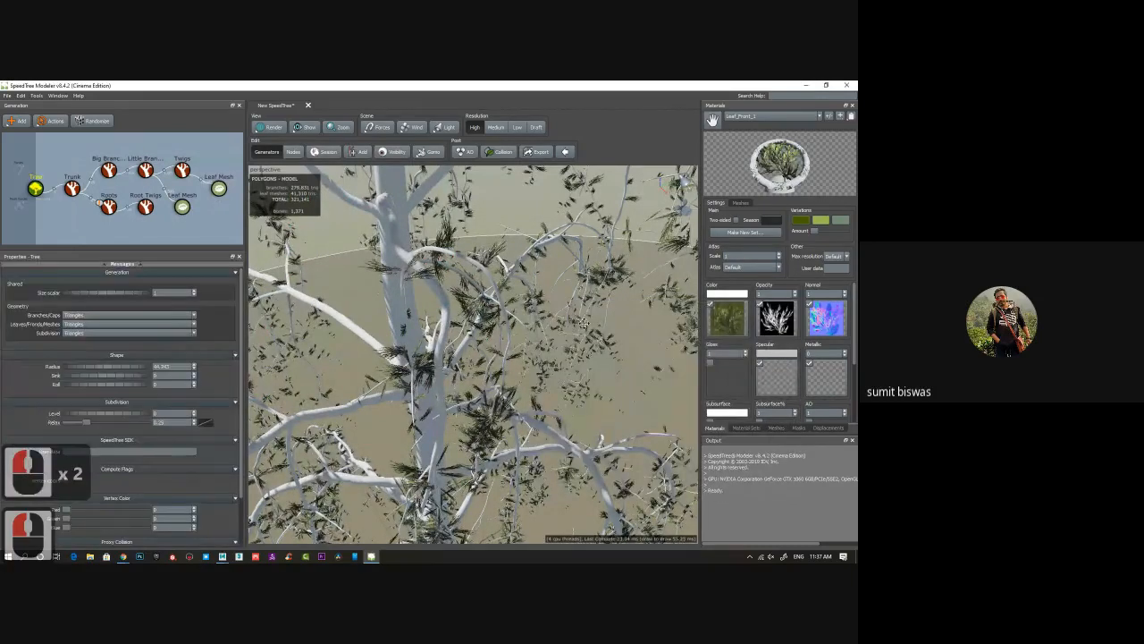
Select the lower Leaf Mesh generator and strongly increase its size scalar in the generation properties to enlarge the leaf clusters.
scroll(565, 343, down, 6)
scroll(566, 343, down, 7)
drag(566, 343, 467, 351)
scroll(467, 353, up, 15)
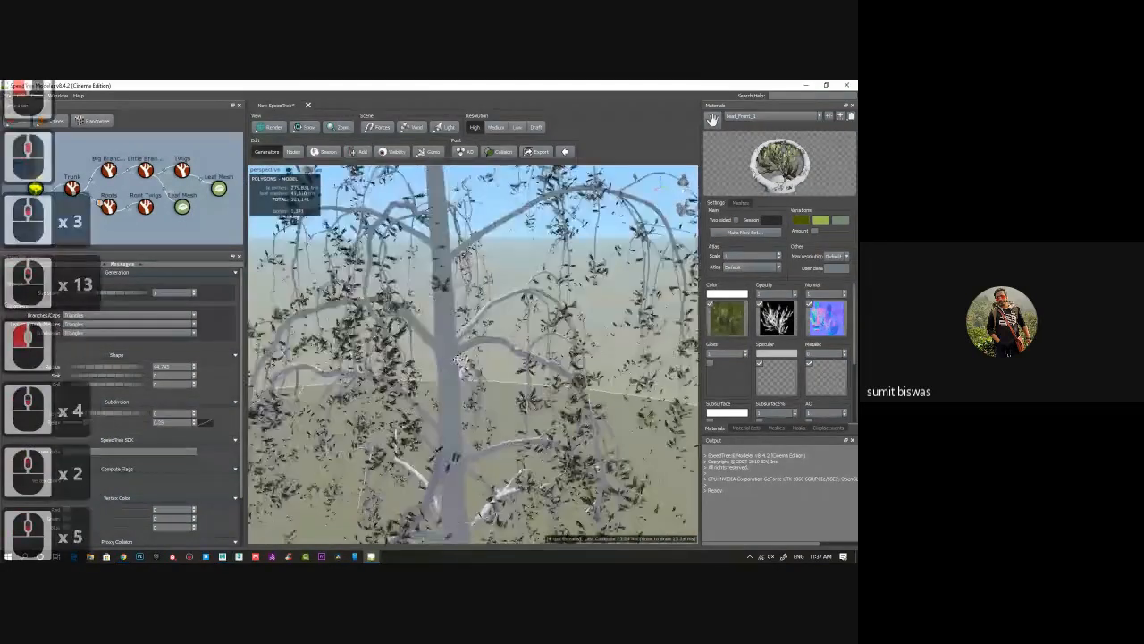
scroll(448, 379, up, 5)
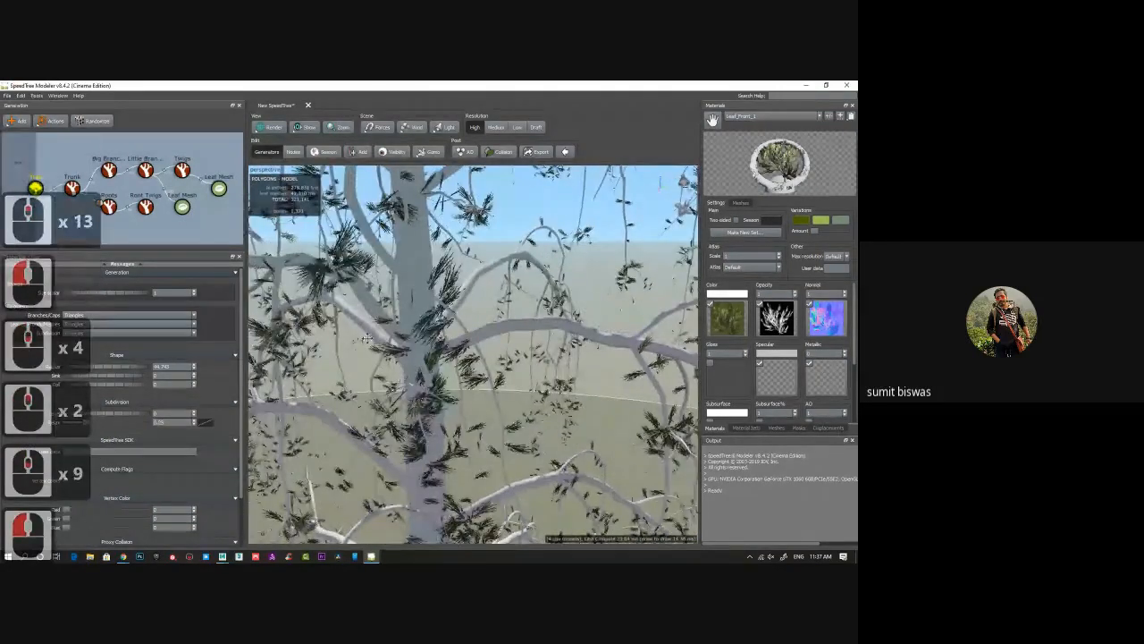
click(182, 207)
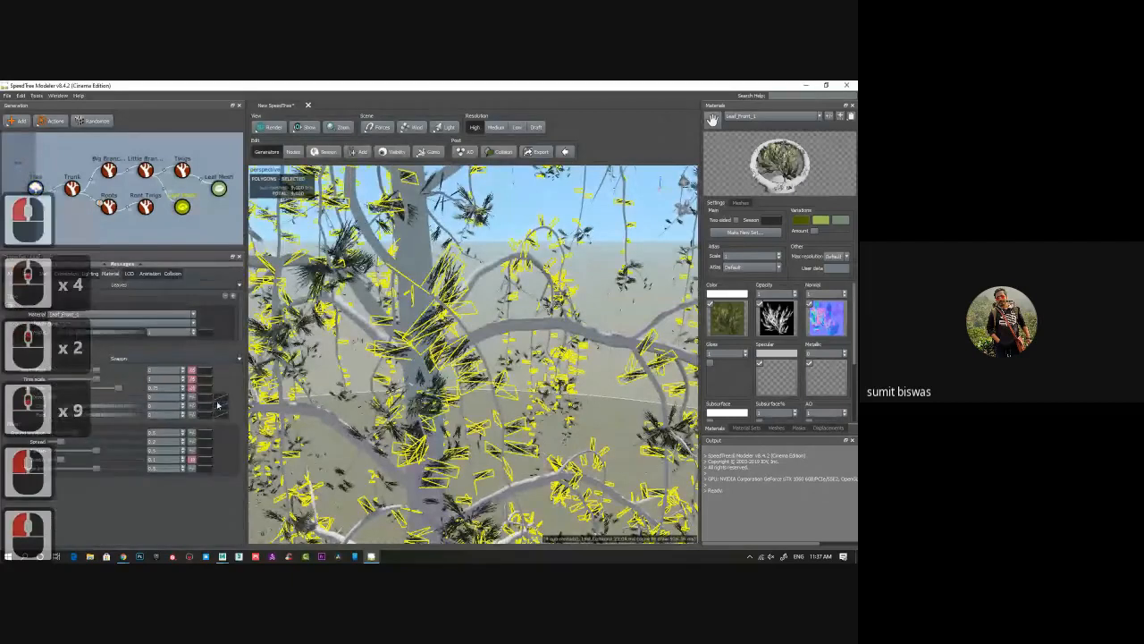
click(27, 272)
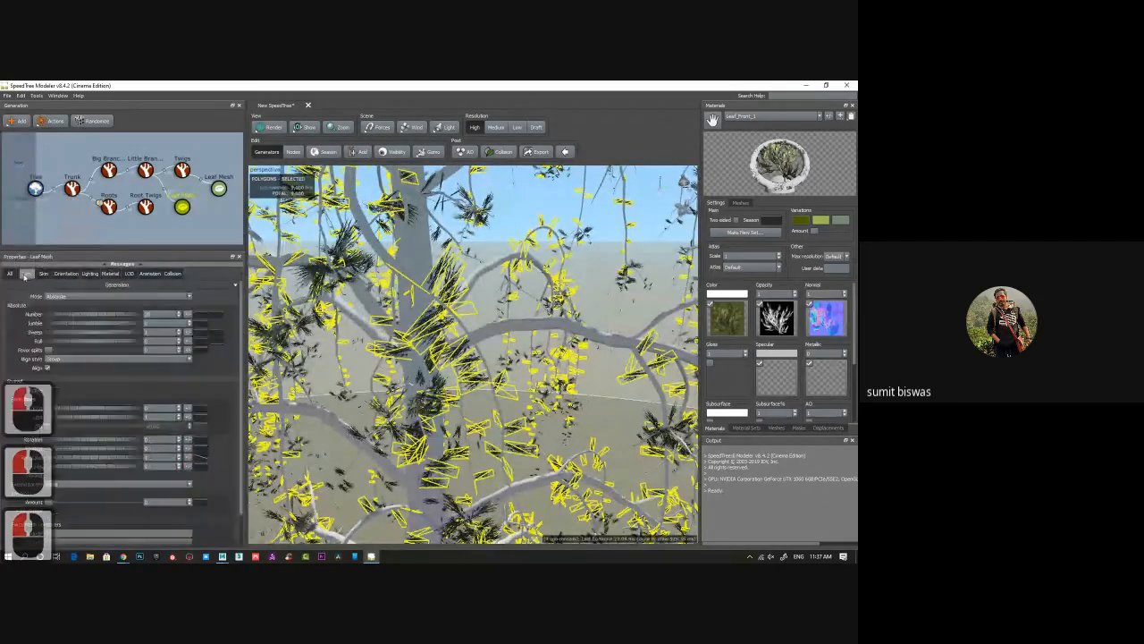
scroll(107, 427, down, 2)
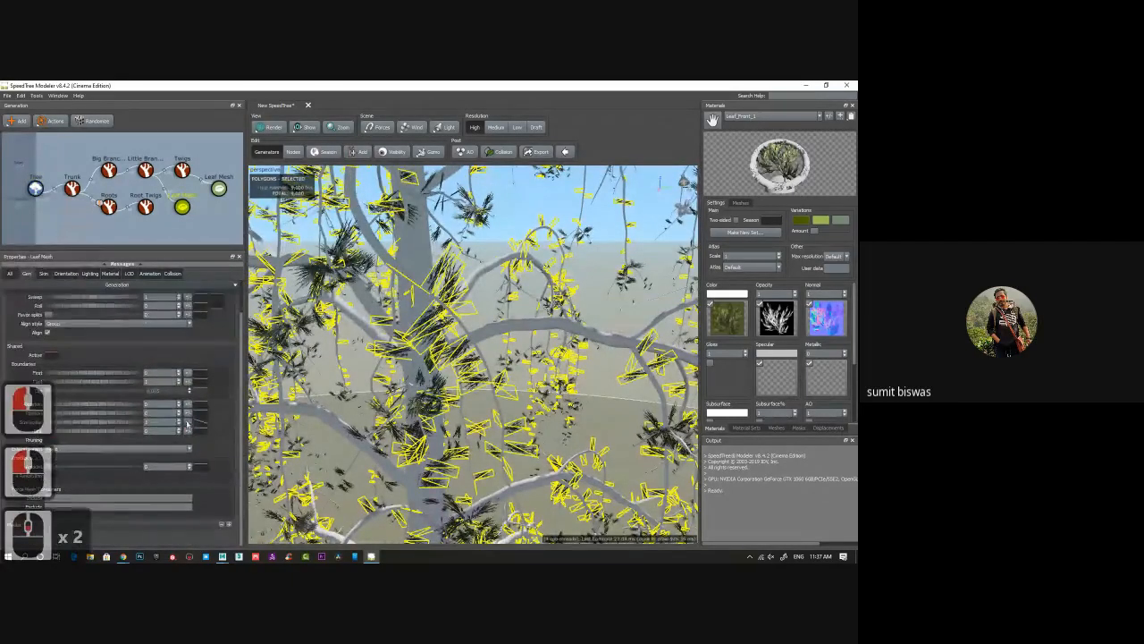
drag(76, 425, 260, 428)
scroll(422, 384, up, 5)
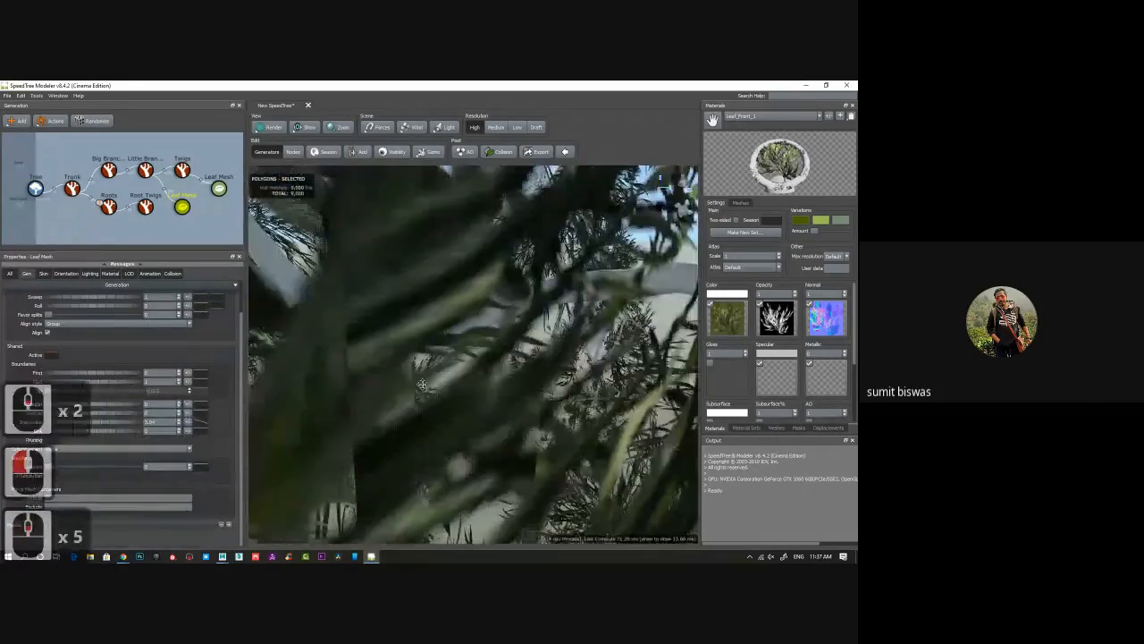
scroll(421, 384, down, 5)
scroll(422, 383, down, 5)
middle_click(422, 383)
Switch the viewport layout from four views to One, keeping the perspective view.
right_click(577, 270)
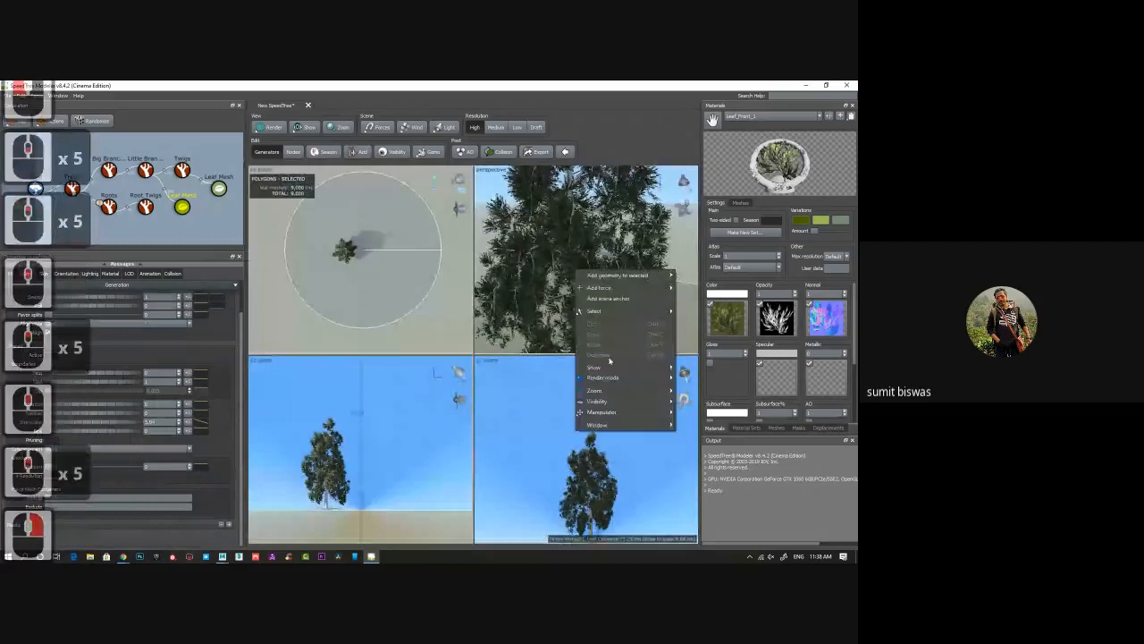
mouse_move(641, 427)
mouse_move(695, 427)
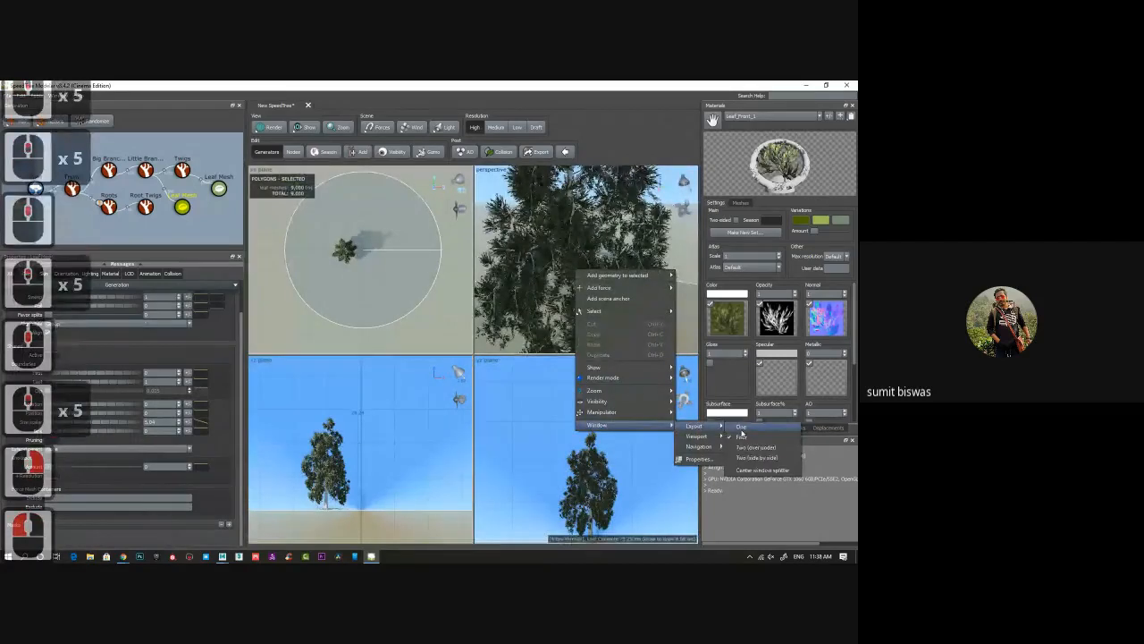
click(733, 428)
Select the Leaf Mesh generator attached to Twigs and increase its size scalar to about 3.7.
scroll(413, 391, down, 14)
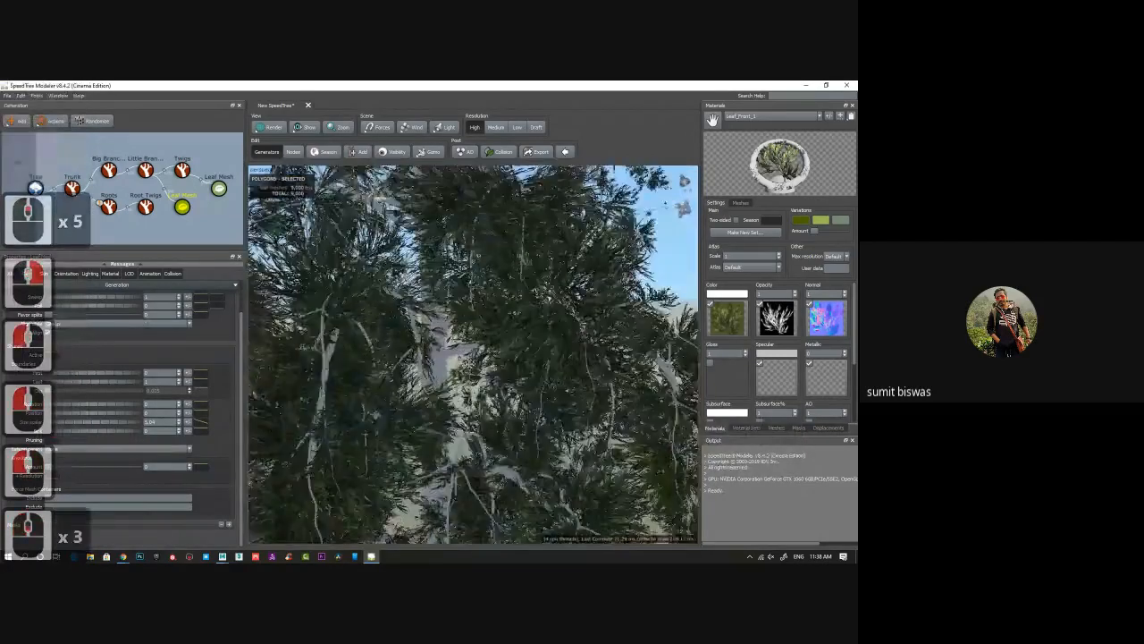
drag(413, 391, 327, 380)
click(218, 188)
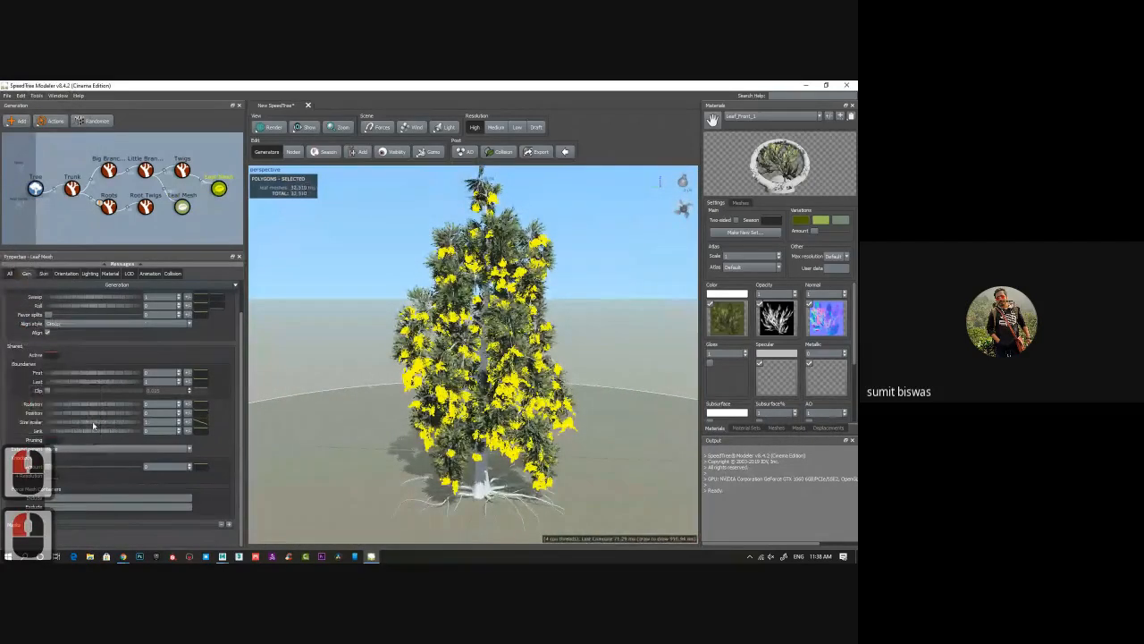
drag(139, 424, 221, 425)
Enable the wind for the whole tree.
mouse_move(587, 381)
mouse_down()
mouse_move(429, 381)
mouse_move(627, 381)
mouse_move(577, 493)
mouse_move(582, 473)
mouse_move(532, 391)
mouse_up()
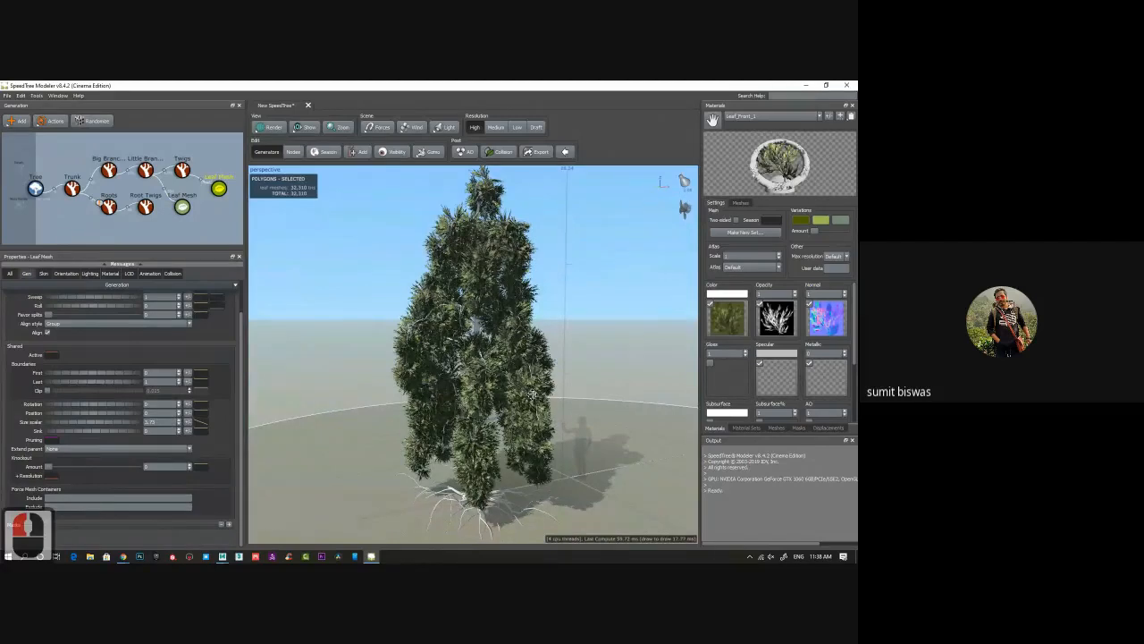
drag(484, 372, 402, 224)
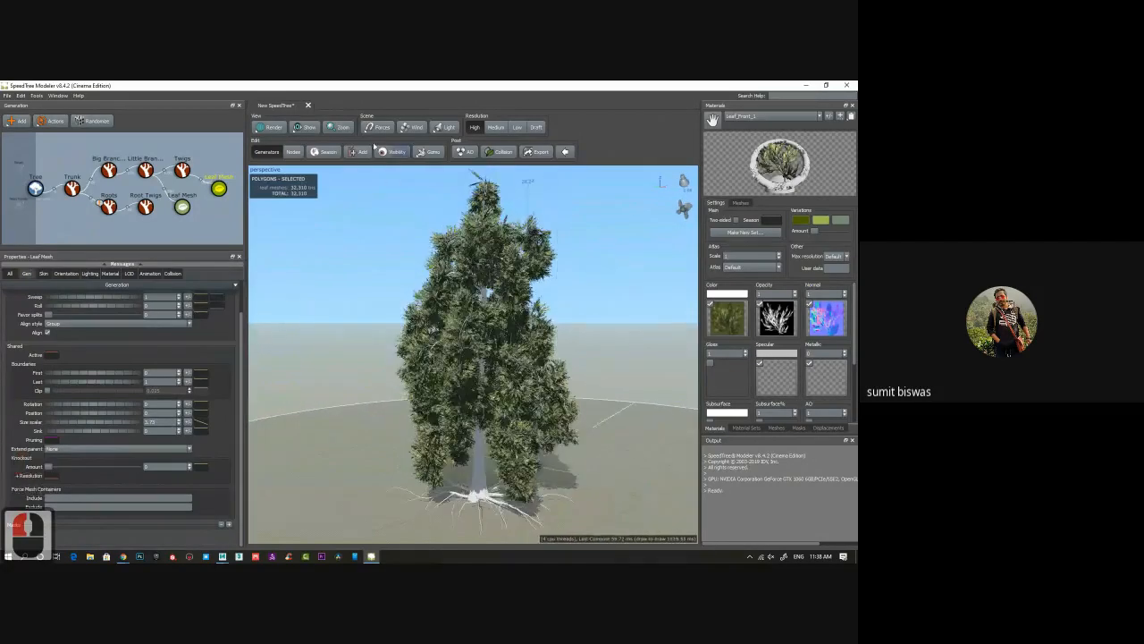
click(412, 129)
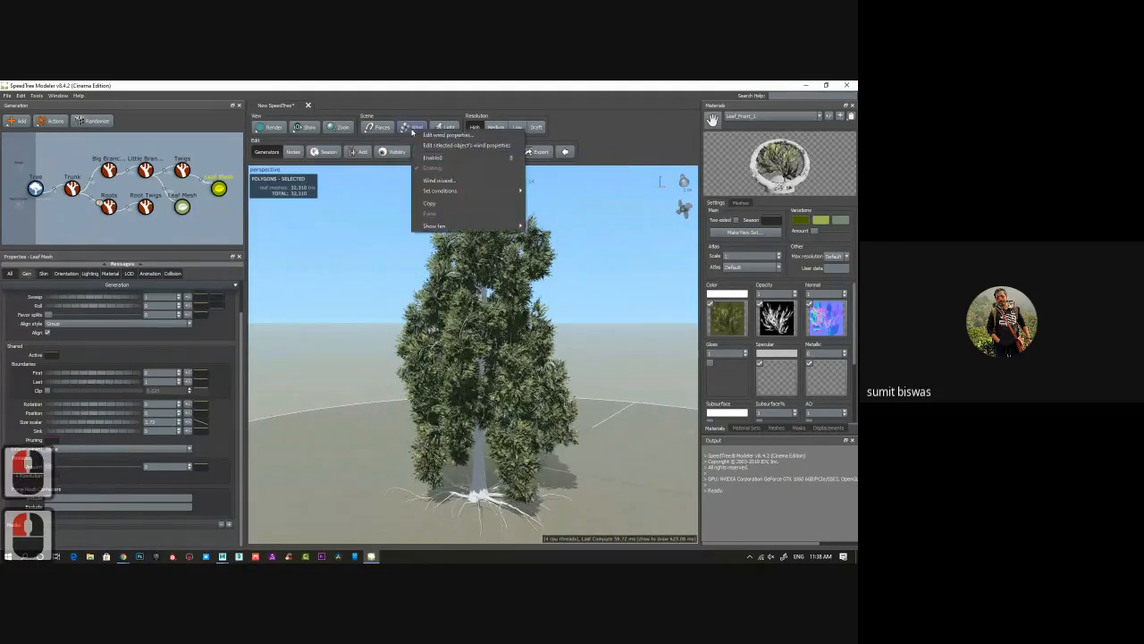
click(445, 158)
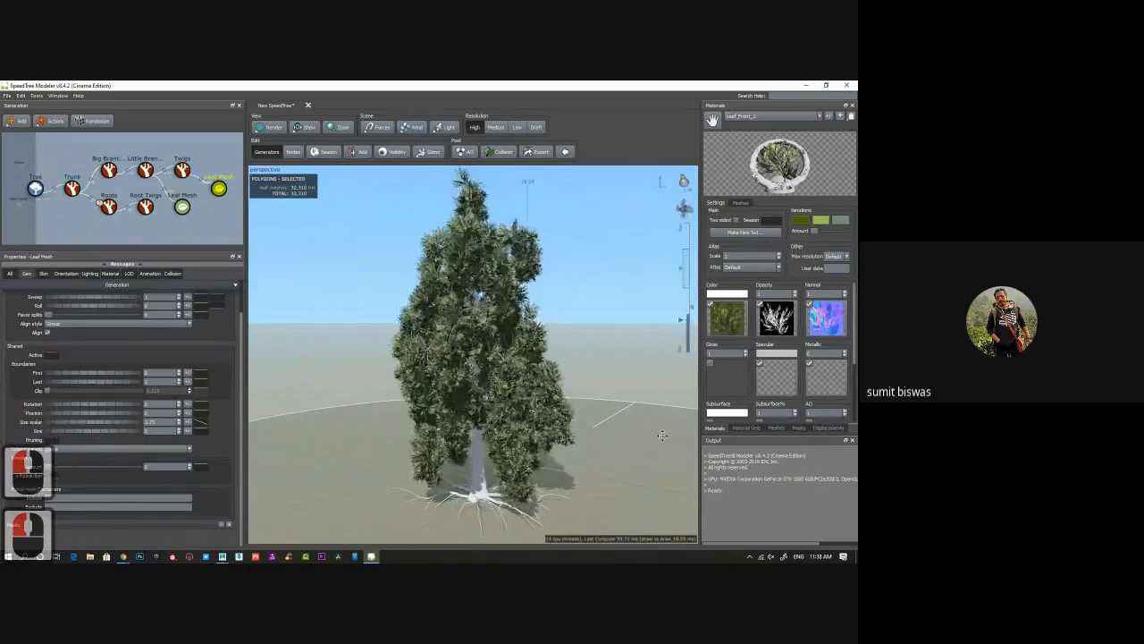
Examine the tree's wind motion from several angles and open the Animation properties of the selected leaf mesh.
drag(662, 436, 592, 457)
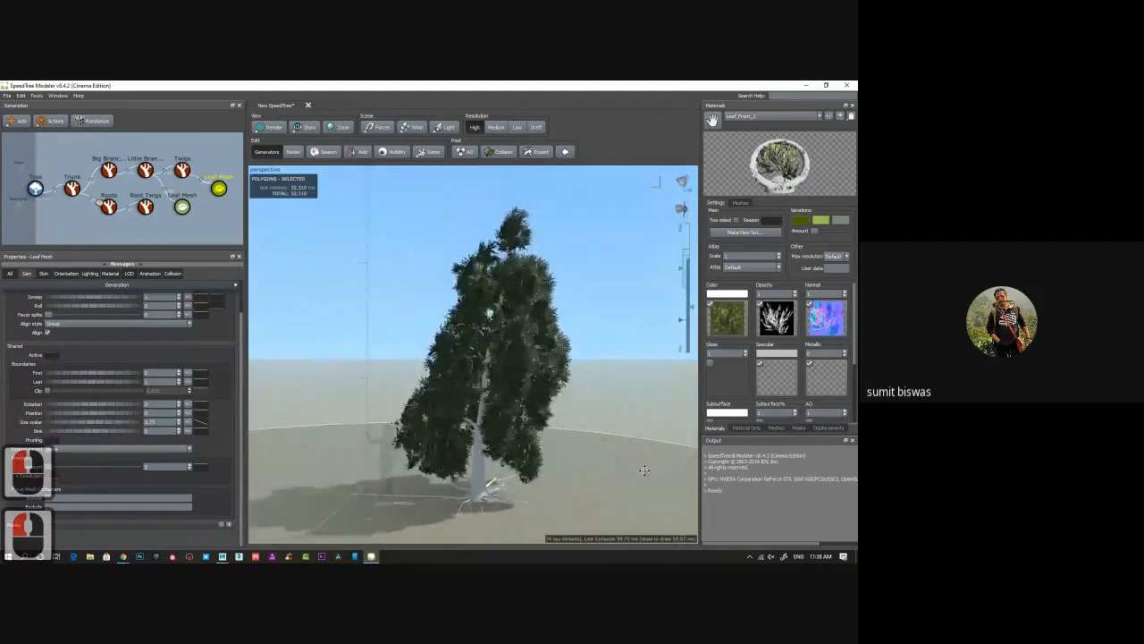
drag(645, 471, 574, 477)
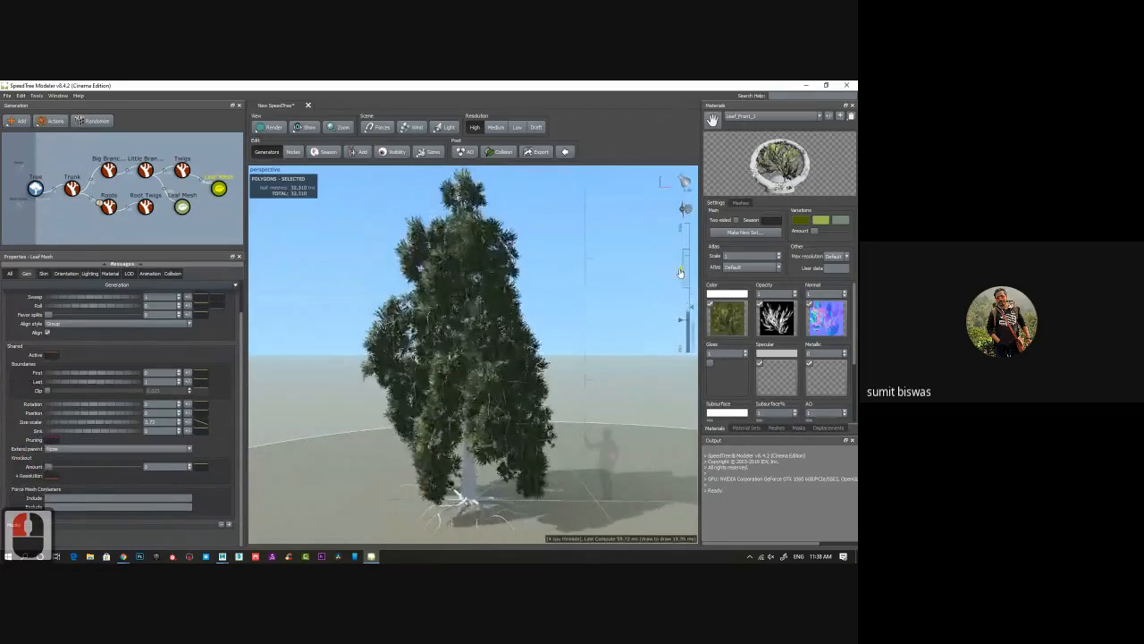
click(647, 430)
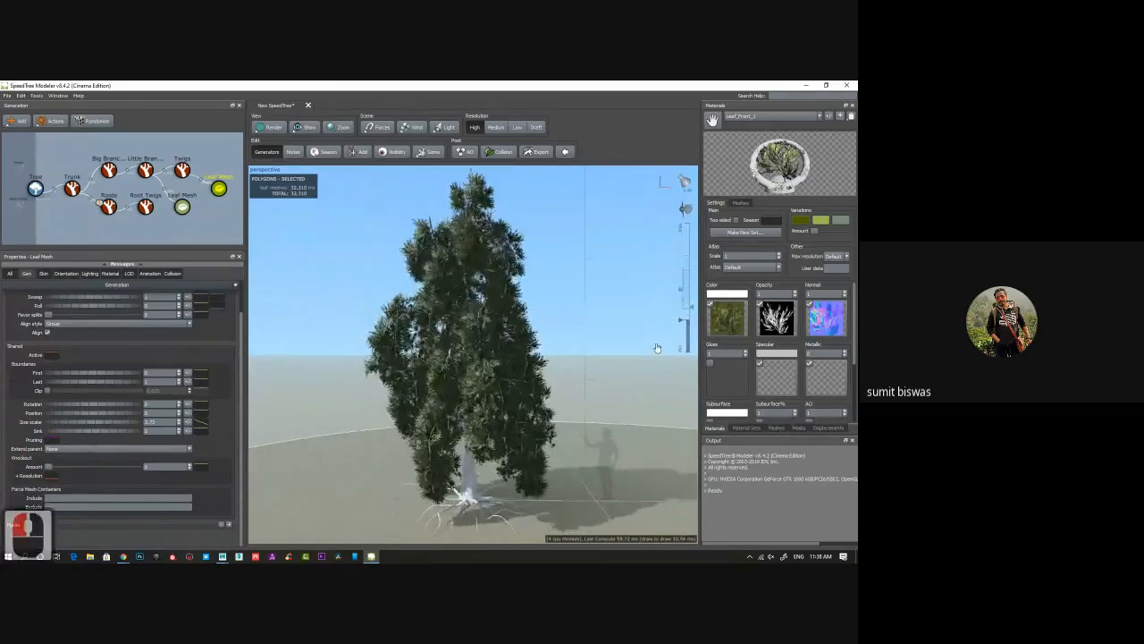
drag(656, 394, 643, 295)
drag(683, 214, 567, 375)
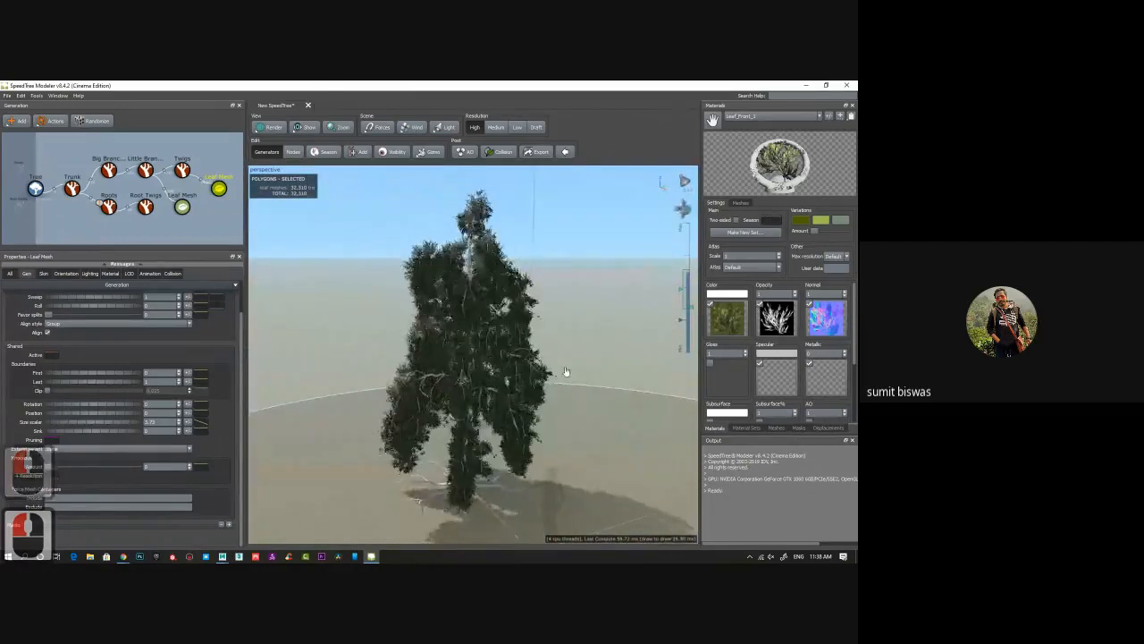
click(150, 273)
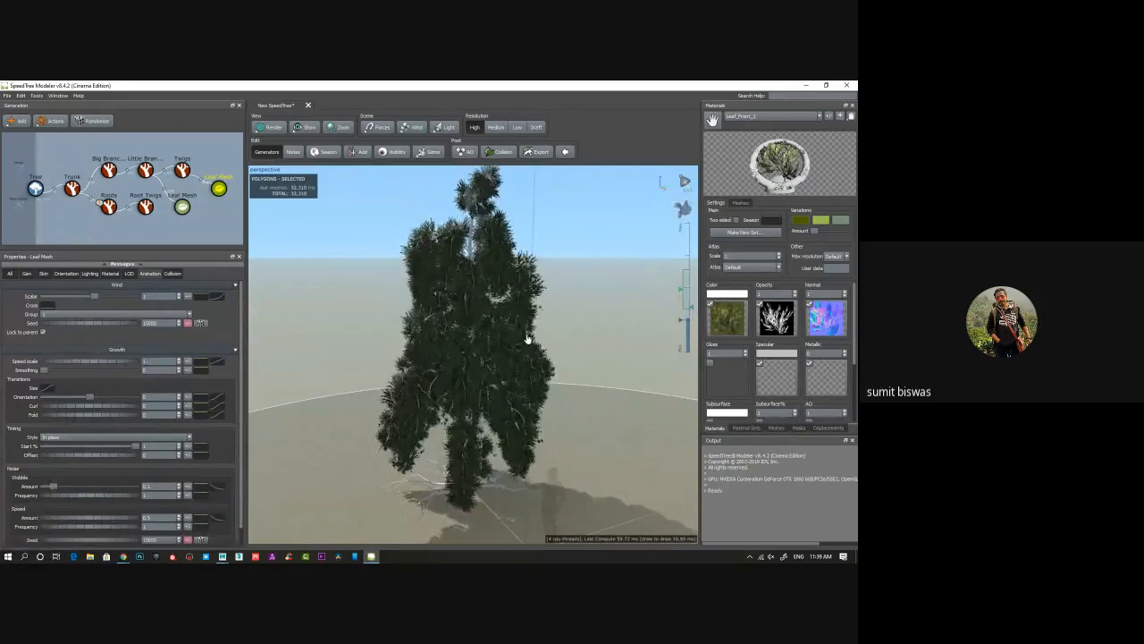
Disable the wind for the whole tree and check the still foliage from several angles.
drag(529, 340, 355, 396)
click(355, 396)
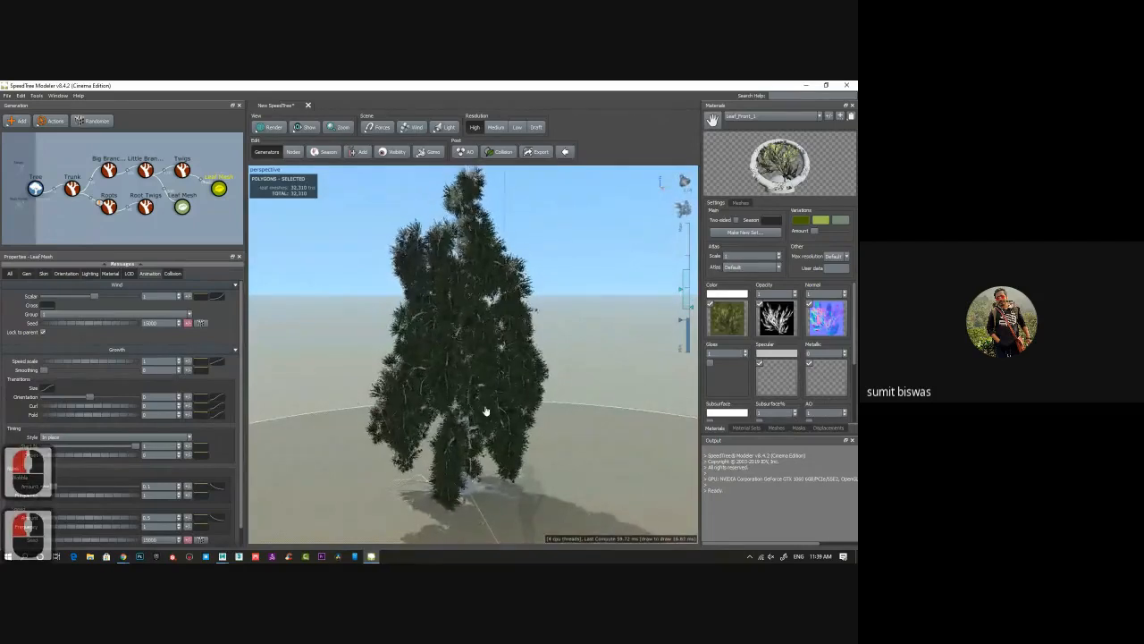
drag(554, 384, 577, 386)
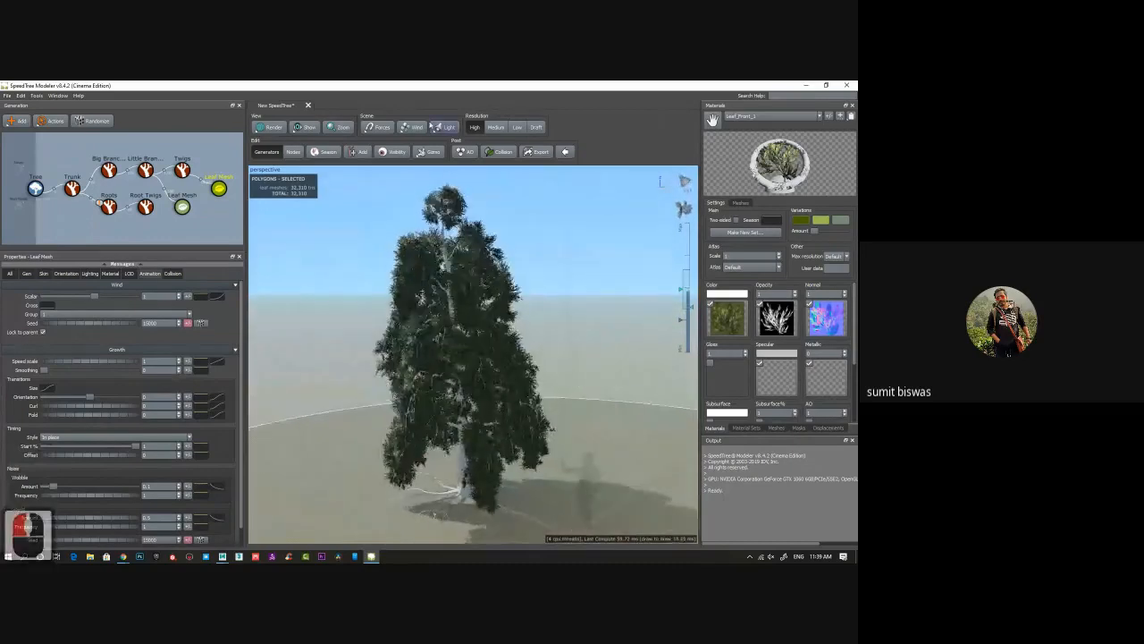
click(409, 128)
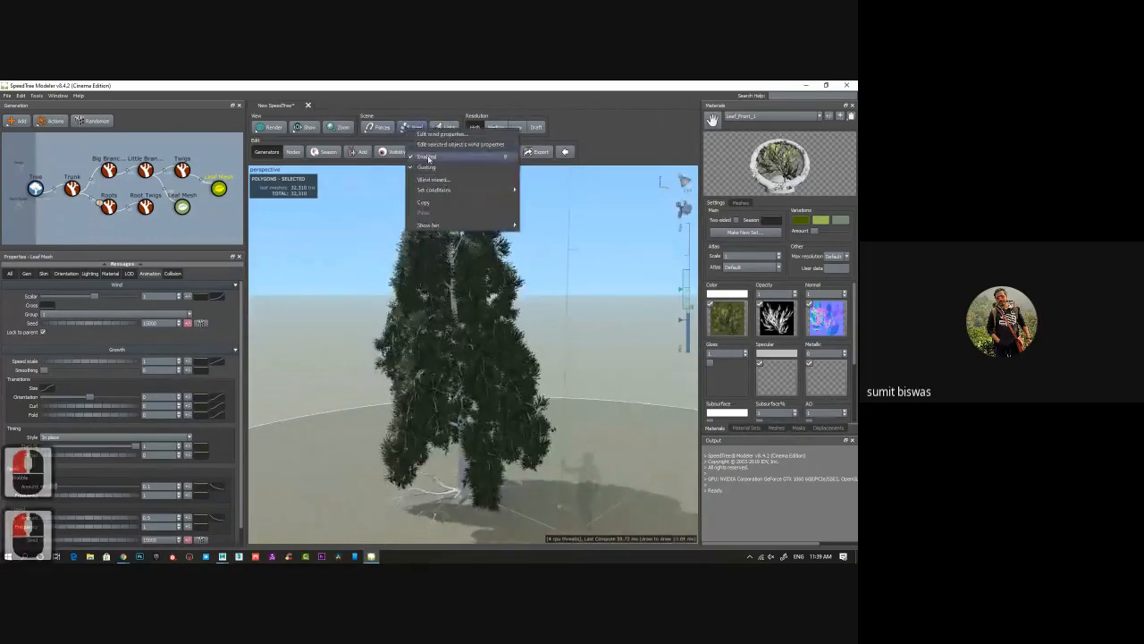
click(428, 157)
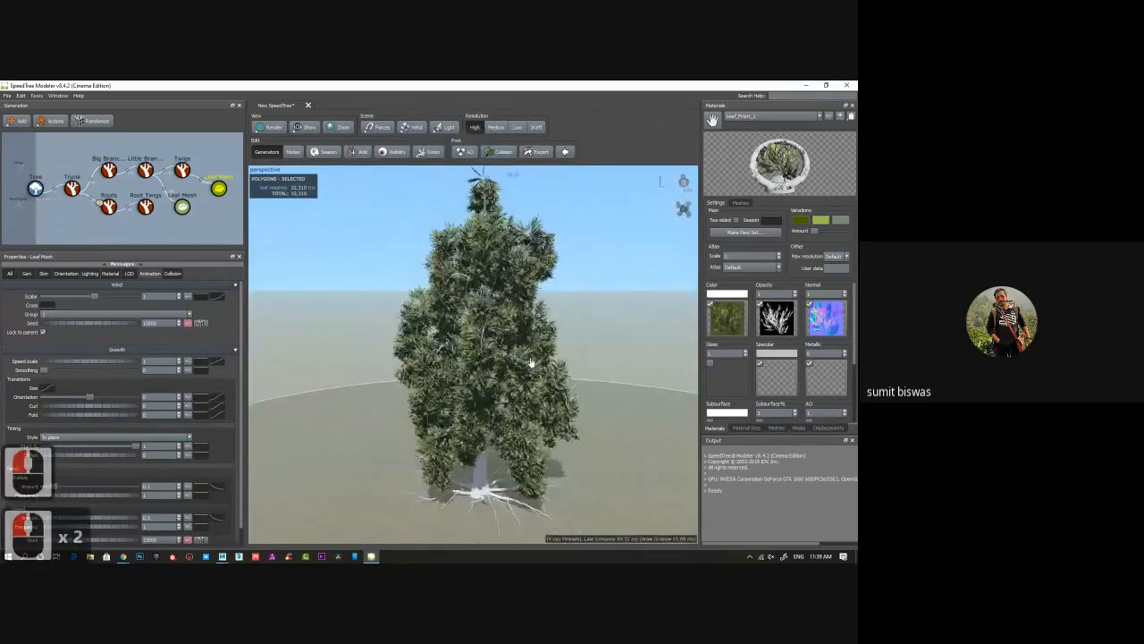
double_click(453, 350)
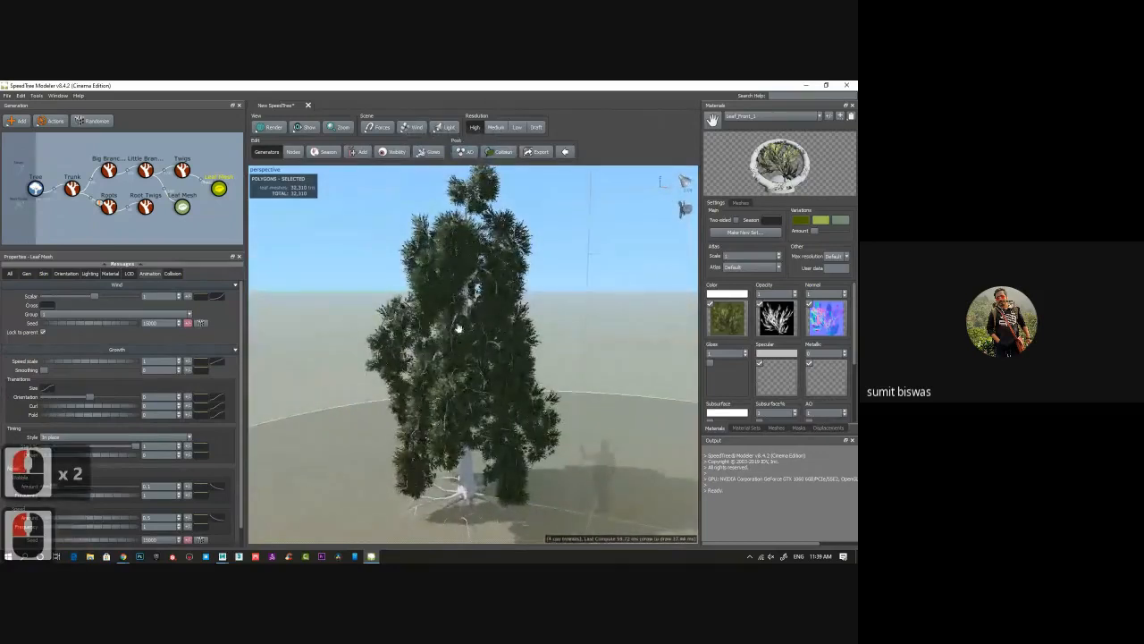
Delete both Leaf Mesh generators from the tree, leaving only the trunk, branches, twigs and roots.
click(183, 206)
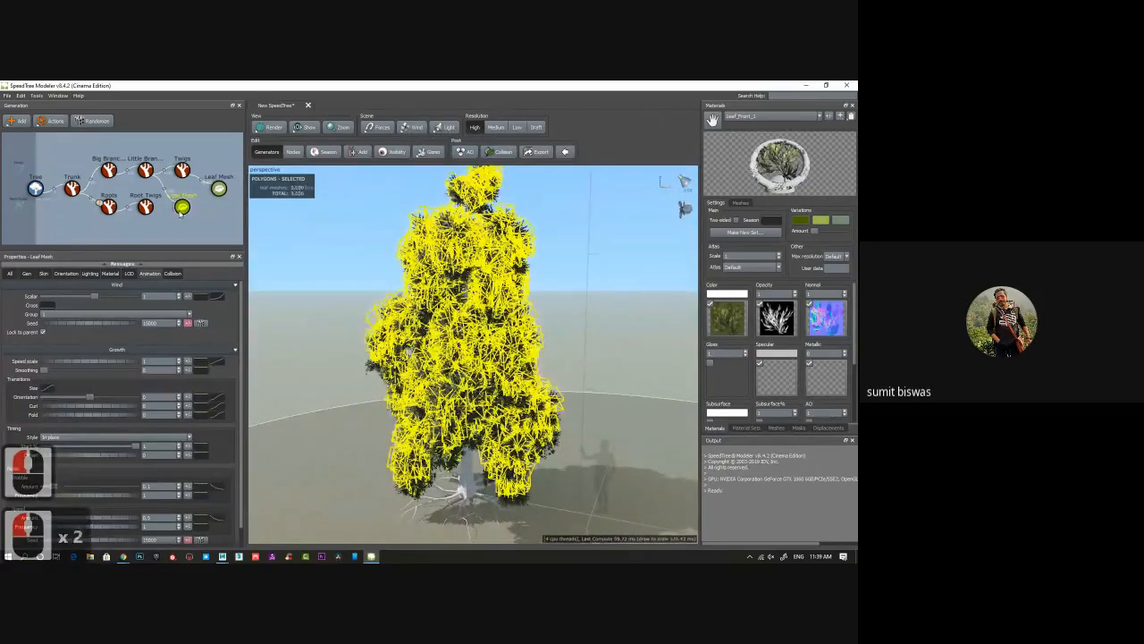
key(Delete)
click(218, 188)
key(Delete)
click(364, 315)
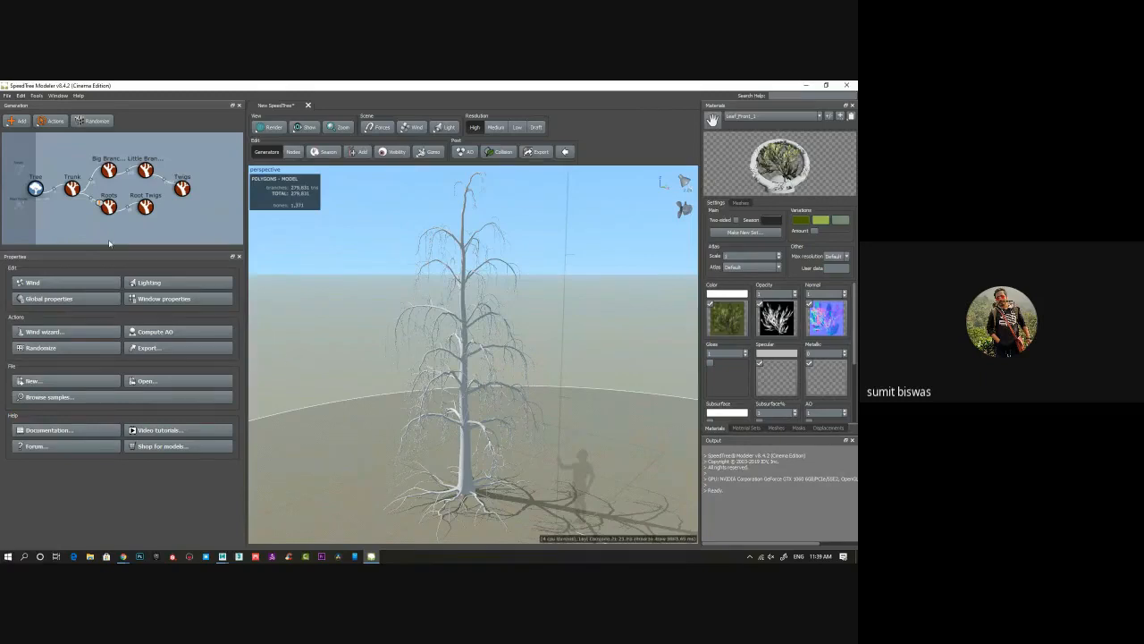
Add a Direction force to the scene and move it out beside the tree.
click(380, 128)
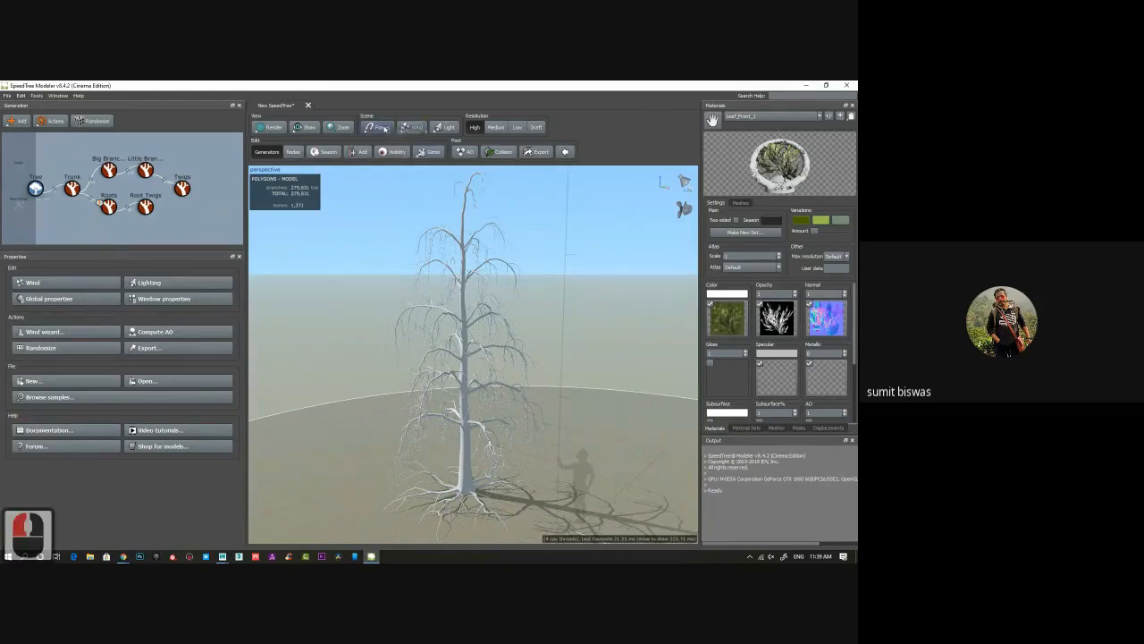
click(416, 132)
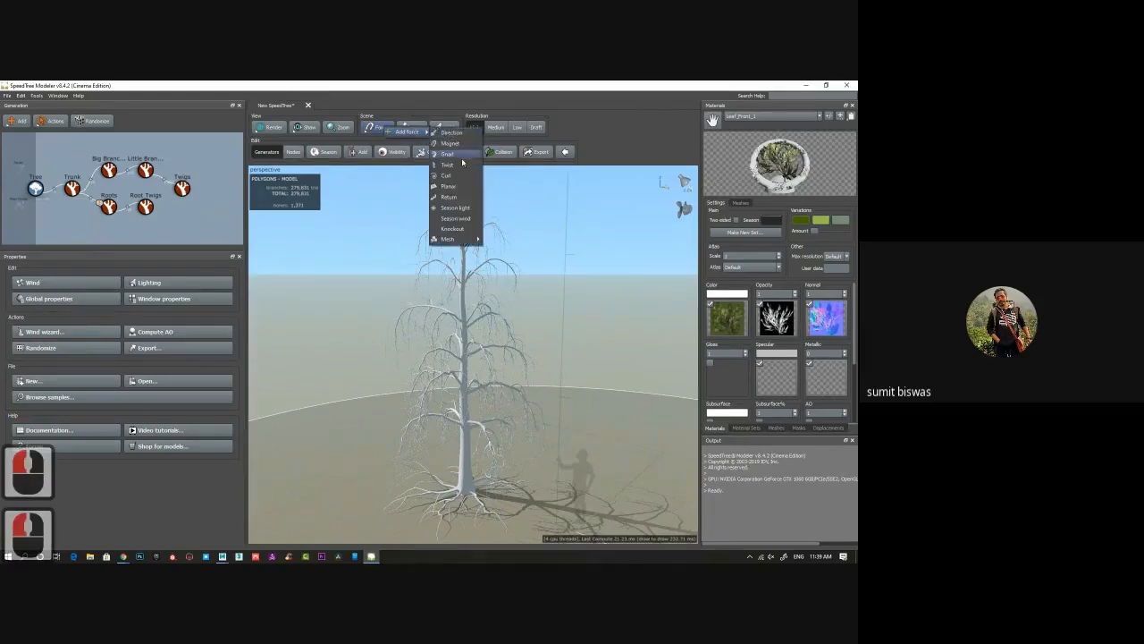
click(456, 133)
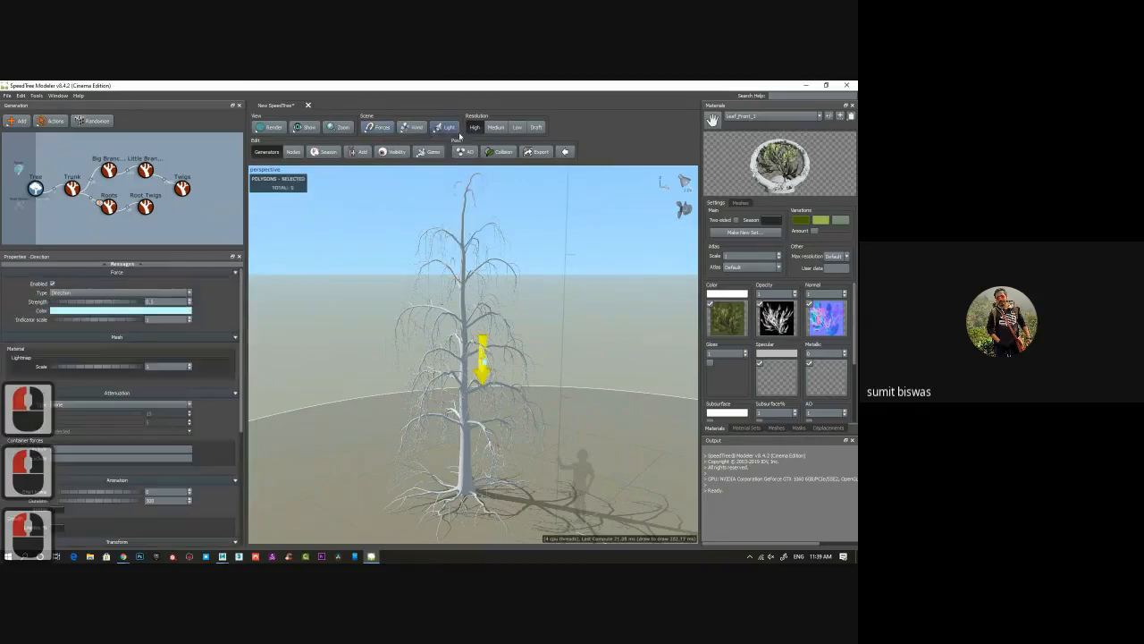
click(483, 343)
drag(516, 382, 556, 383)
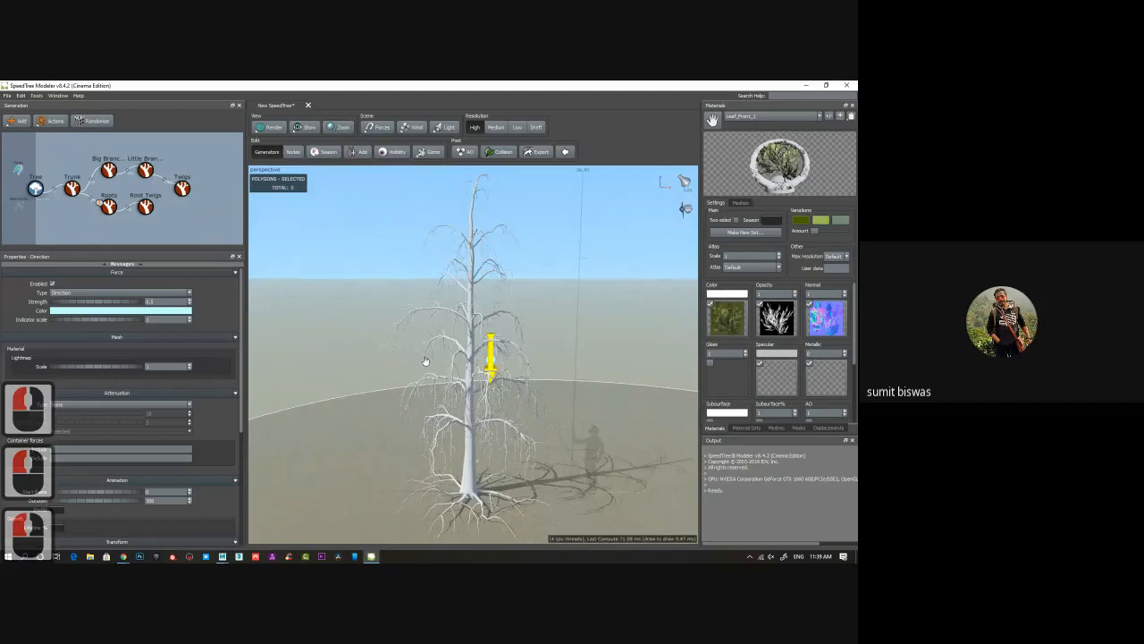
key(w)
drag(516, 358, 413, 356)
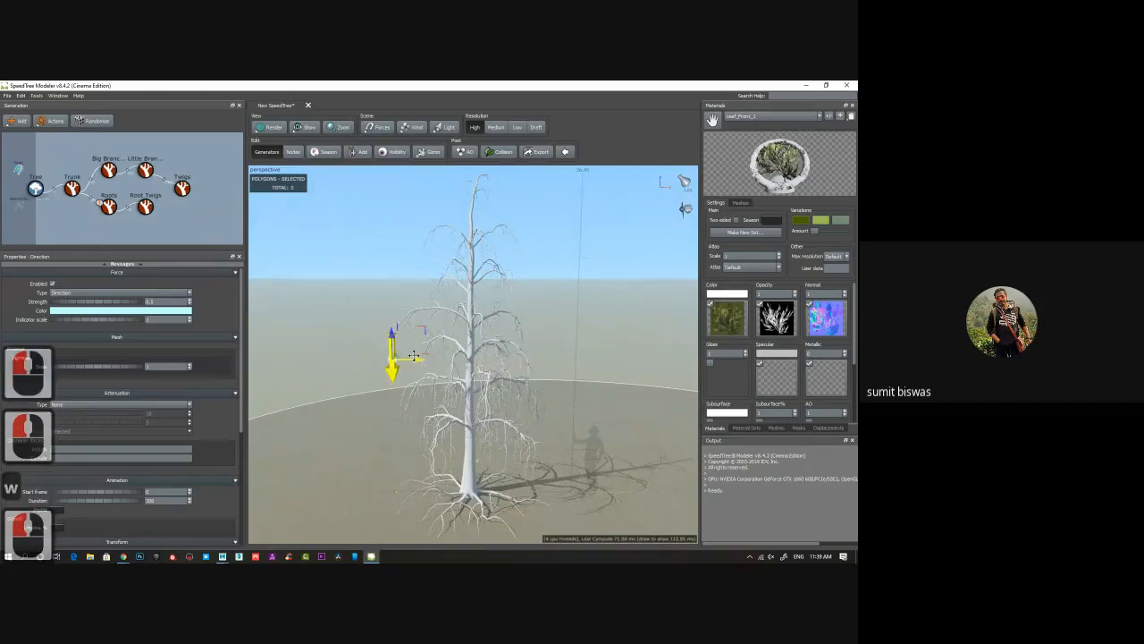
Rotate the Direction force so that its arrow lies horizontally.
key(w)
key(w)
key(e)
drag(406, 342, 445, 359)
drag(559, 312, 391, 318)
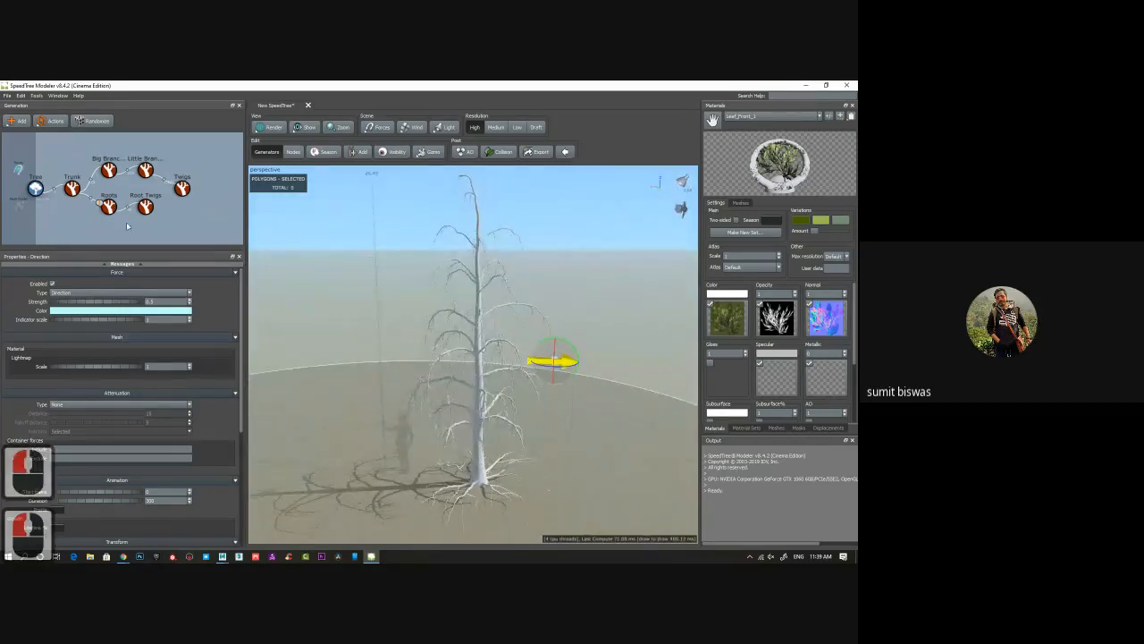
Enable the Direction force on the Trunk generator.
click(72, 188)
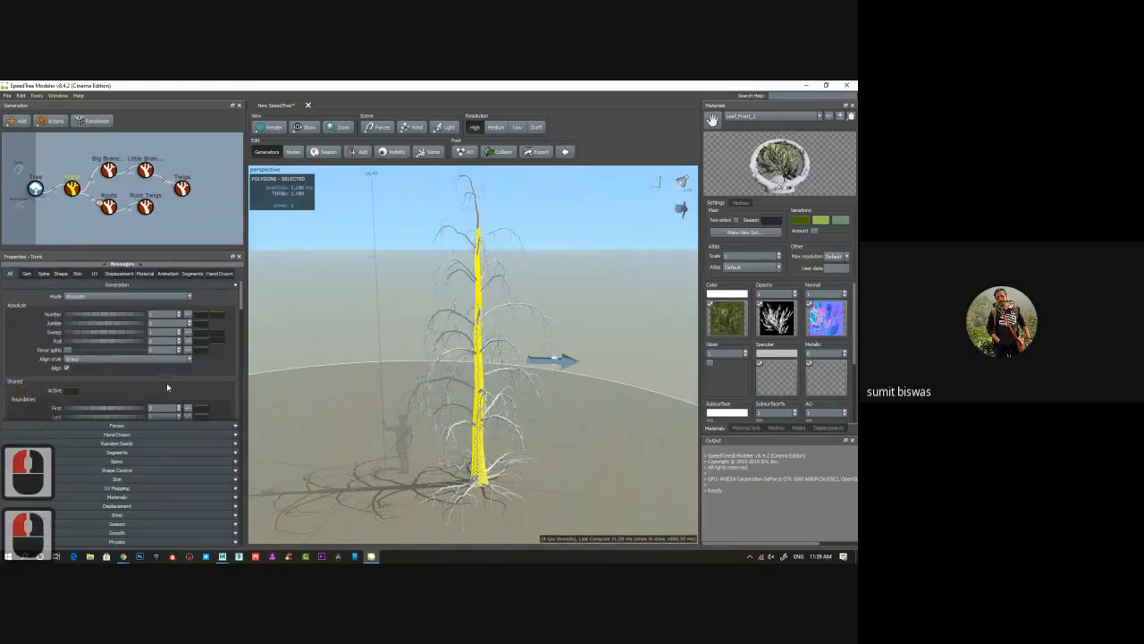
click(114, 428)
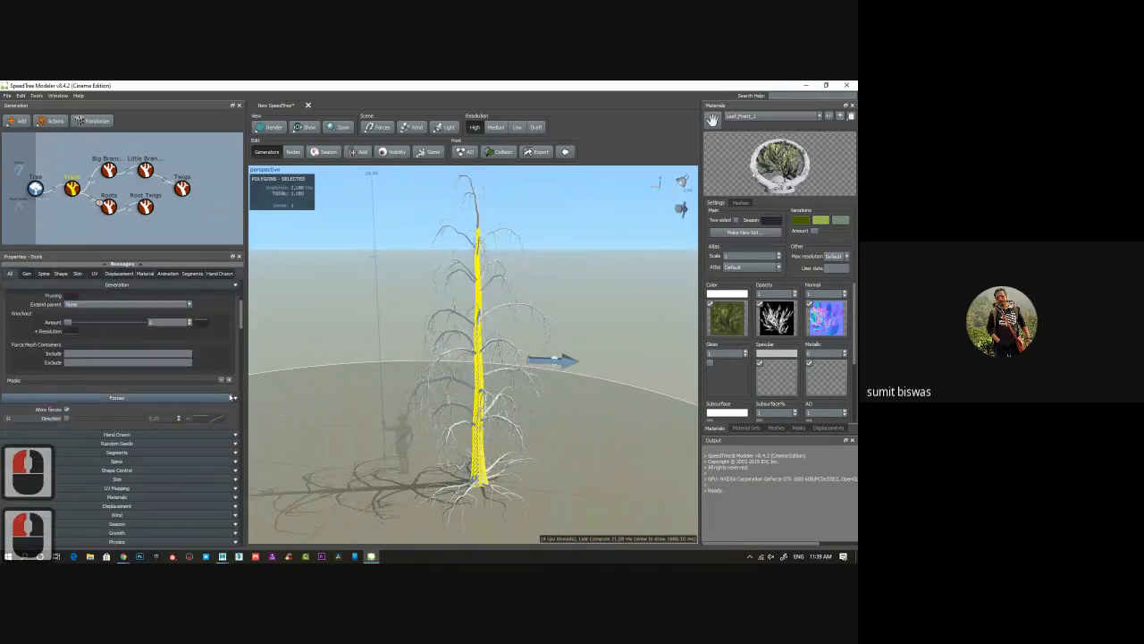
click(67, 419)
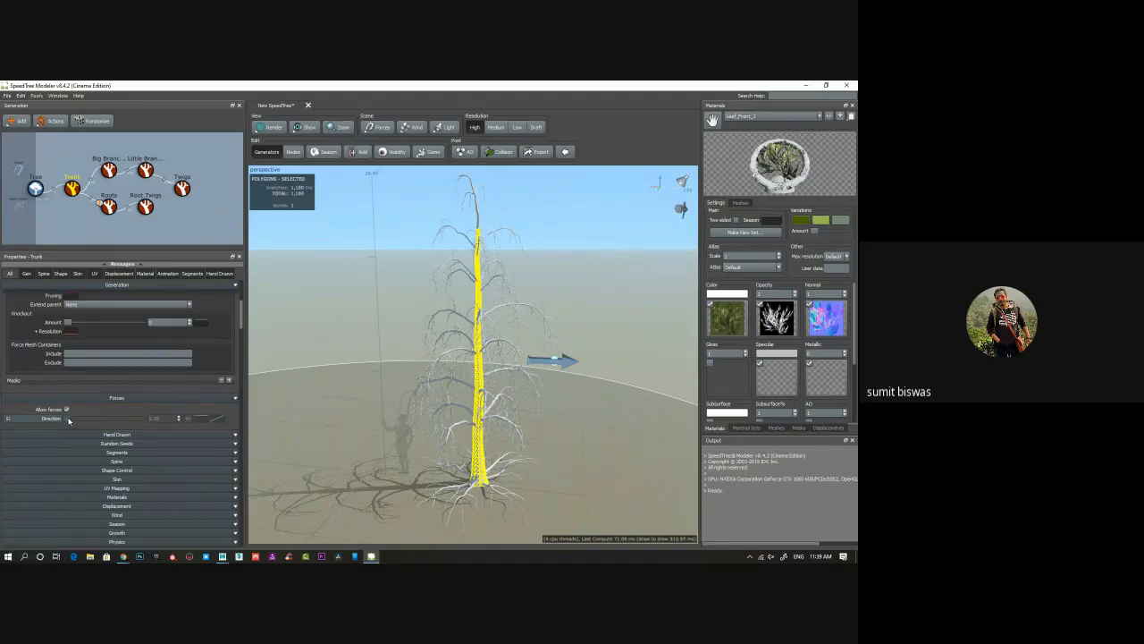
Move the Direction force farther from the trunk and adjust its strength so the whole tree leans along the arrow.
click(565, 362)
drag(525, 361, 582, 362)
click(582, 362)
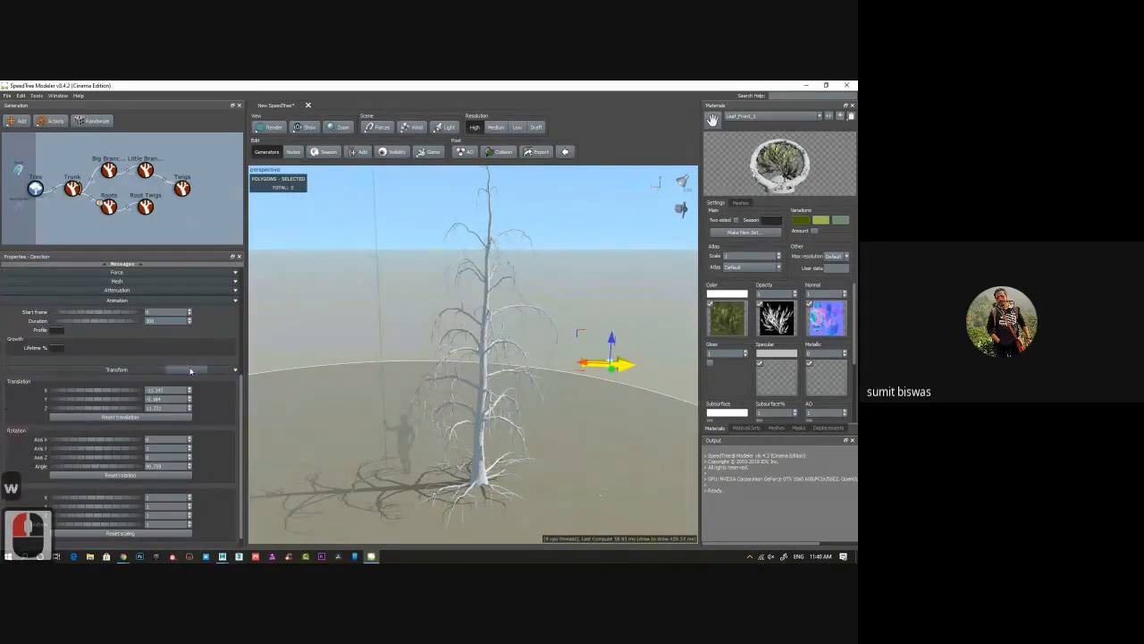
scroll(202, 415, up, 9)
scroll(202, 416, up, 1)
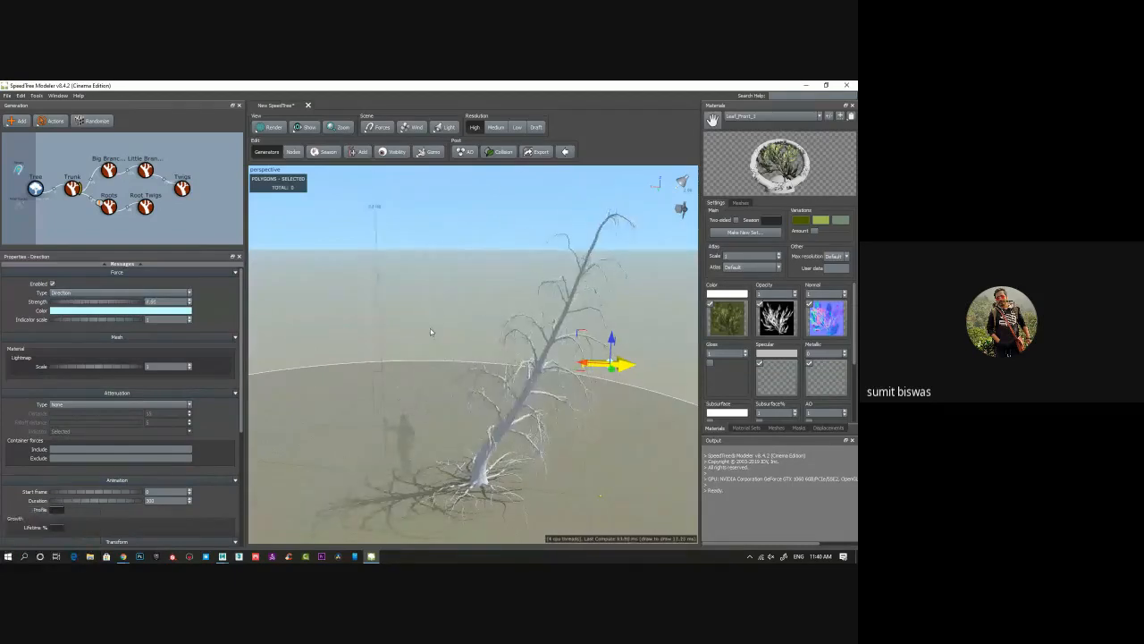
drag(78, 304, 251, 335)
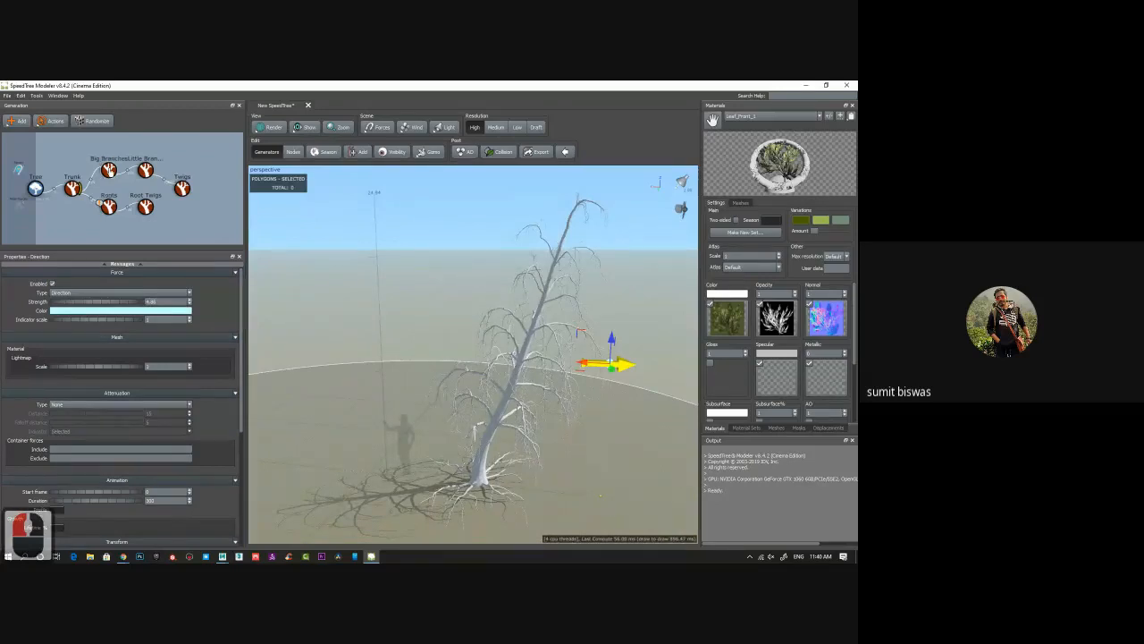
Enable the Direction force on the Big Branches generator.
click(108, 170)
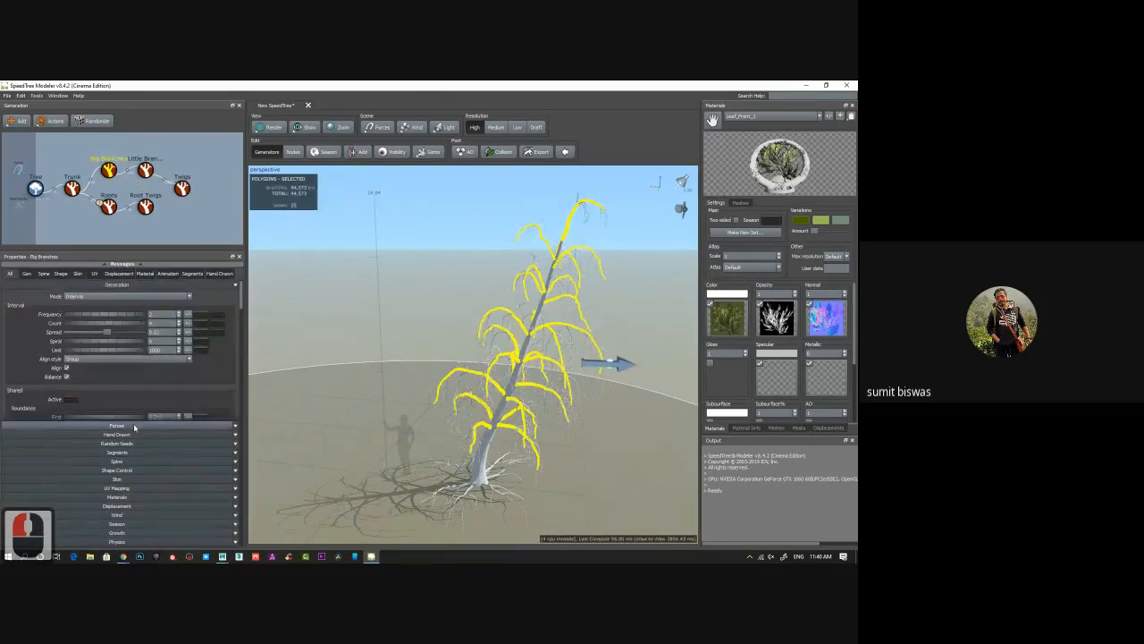
scroll(132, 376, down, 5)
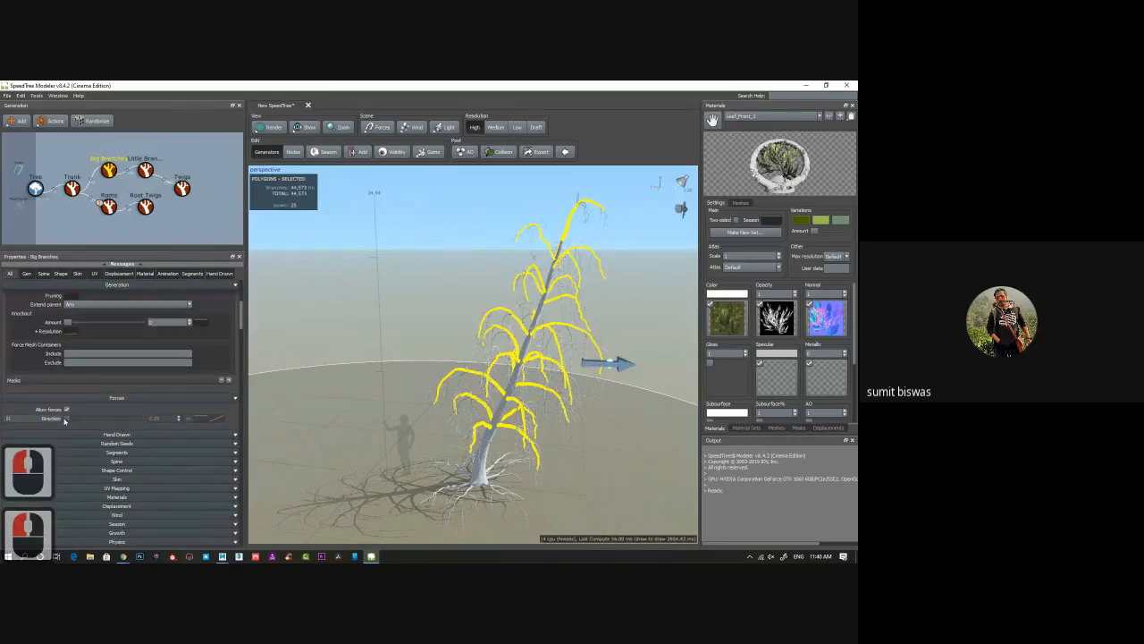
click(66, 419)
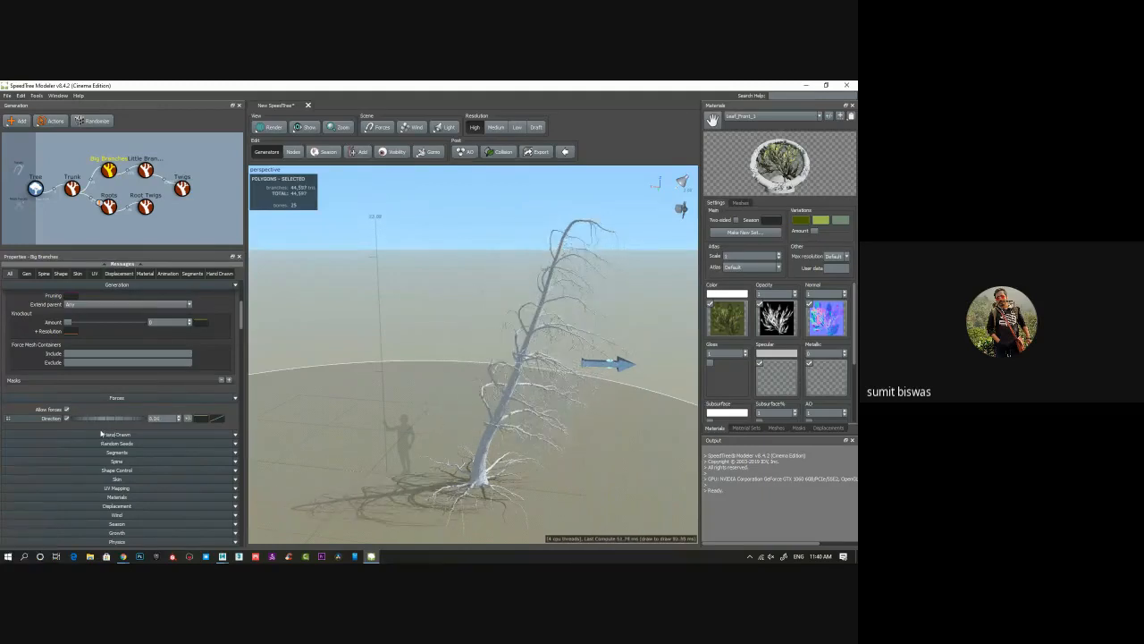
Rotate the Direction force so its arrow points diagonally upward and bends the tree toward the opposite side.
drag(551, 420, 358, 380)
double_click(363, 358)
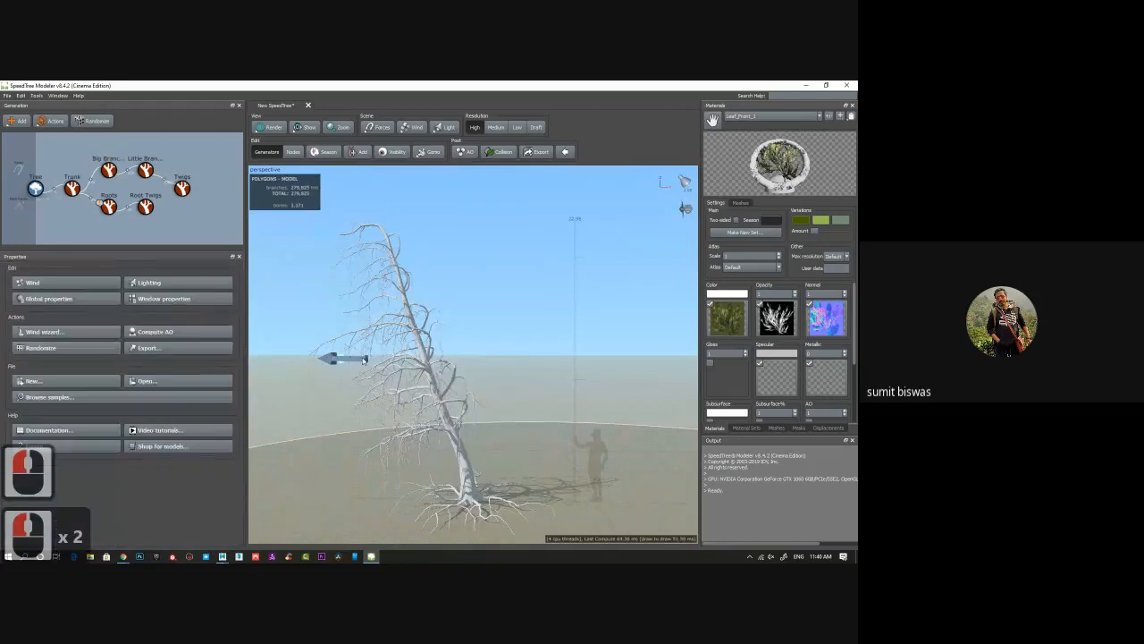
click(330, 362)
click(331, 359)
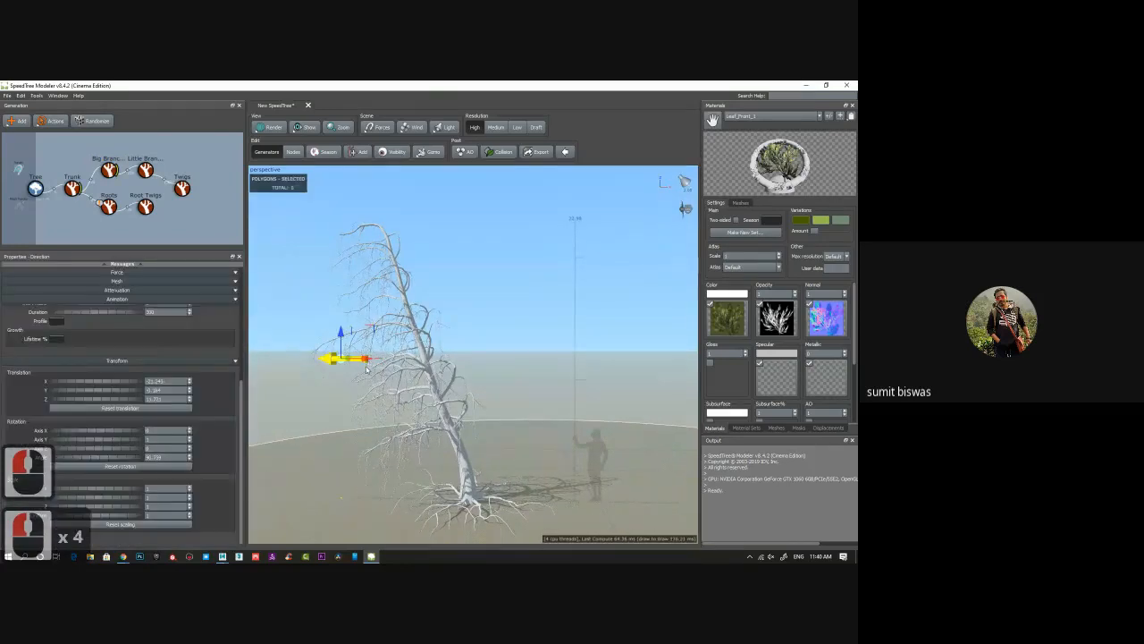
key(e)
drag(363, 350, 581, 433)
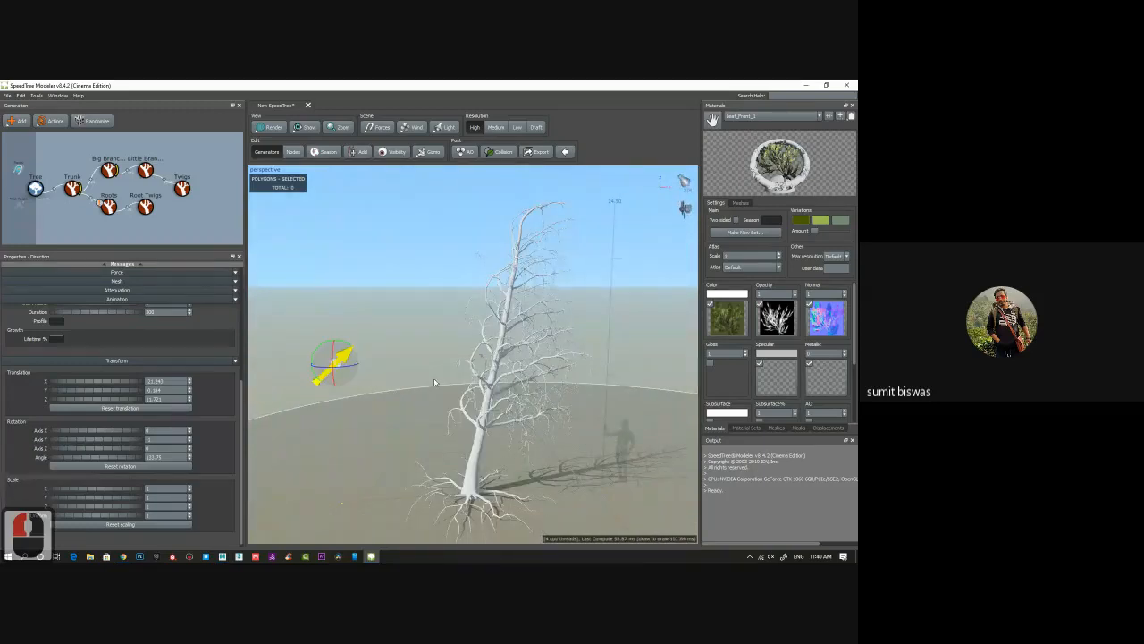
drag(450, 318, 372, 283)
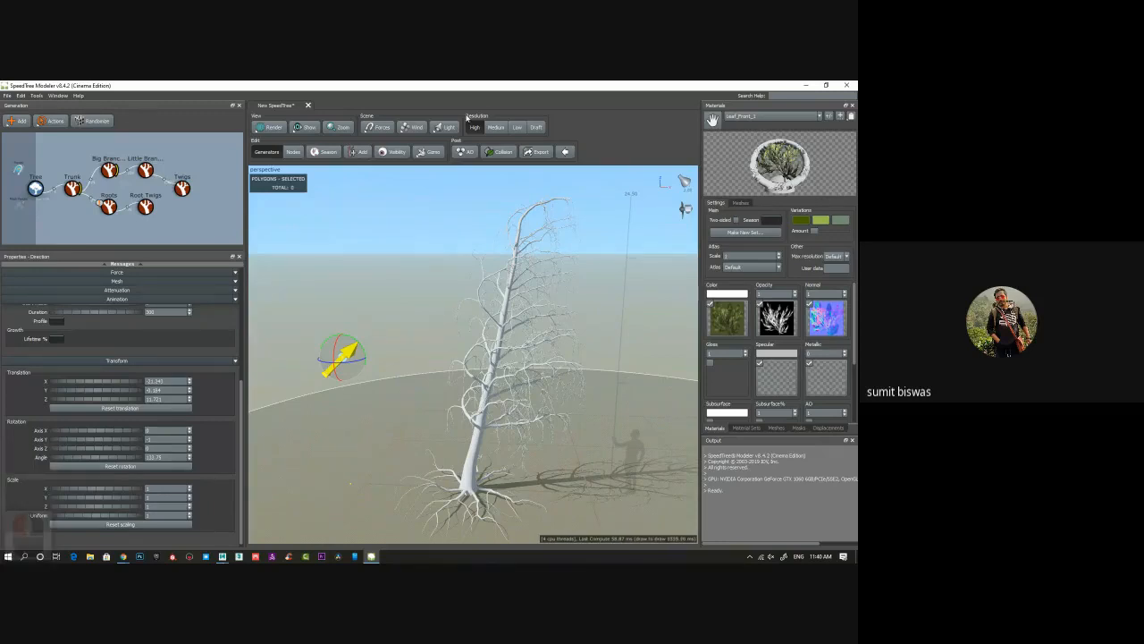
Add a Twist force to the scene and move it out beside the lower trunk.
click(378, 127)
mouse_move(429, 162)
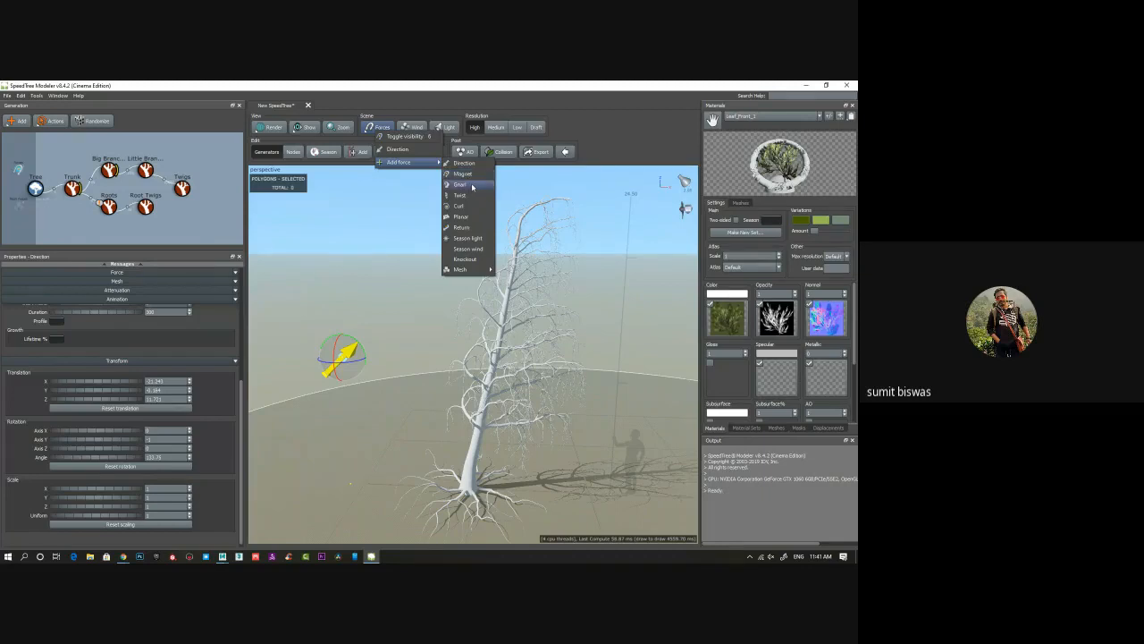
click(461, 195)
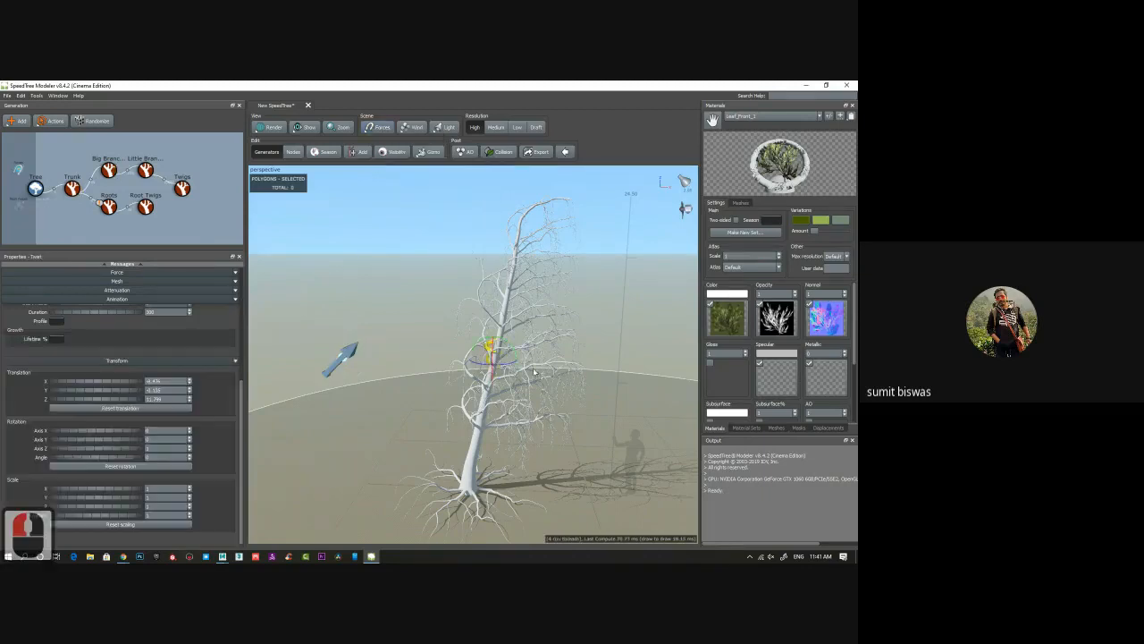
key(w)
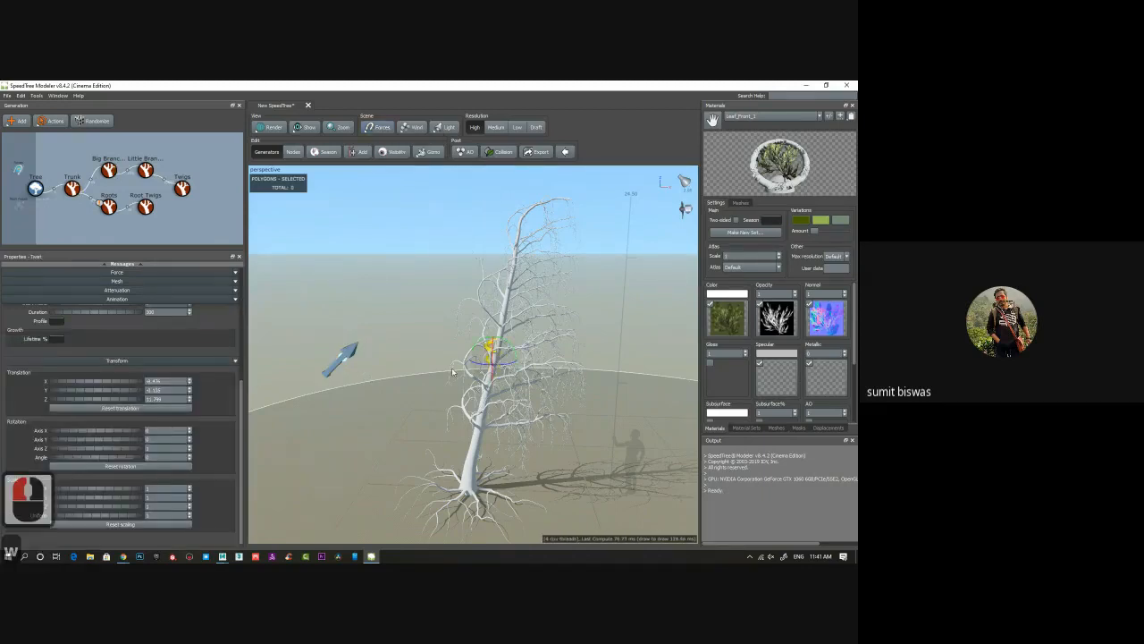
key(w)
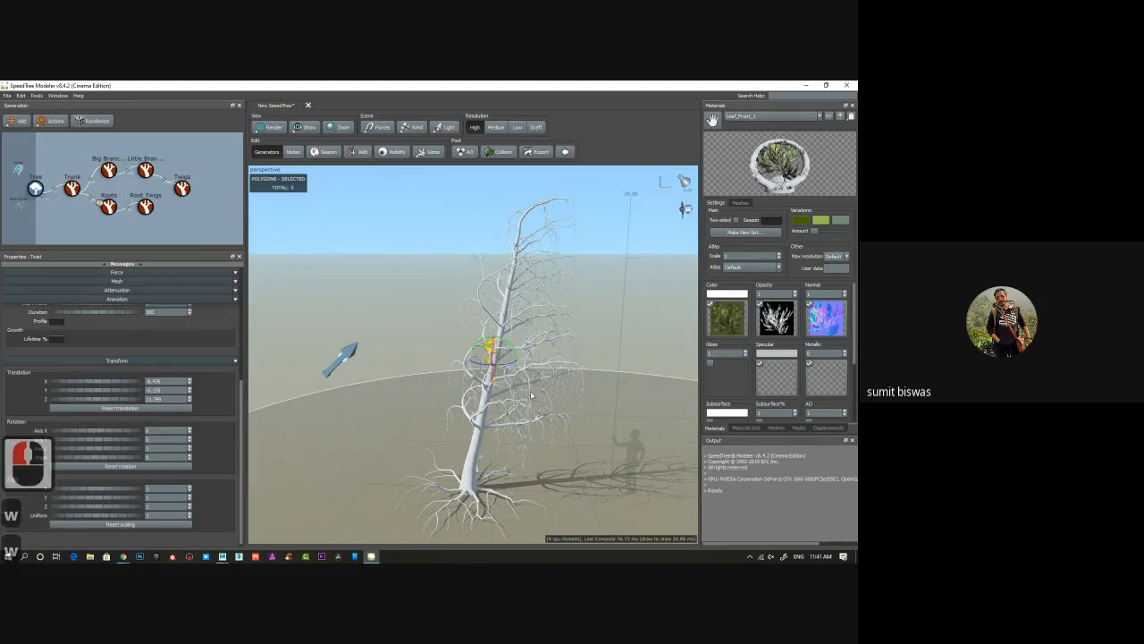
drag(516, 359, 415, 344)
drag(459, 411, 313, 370)
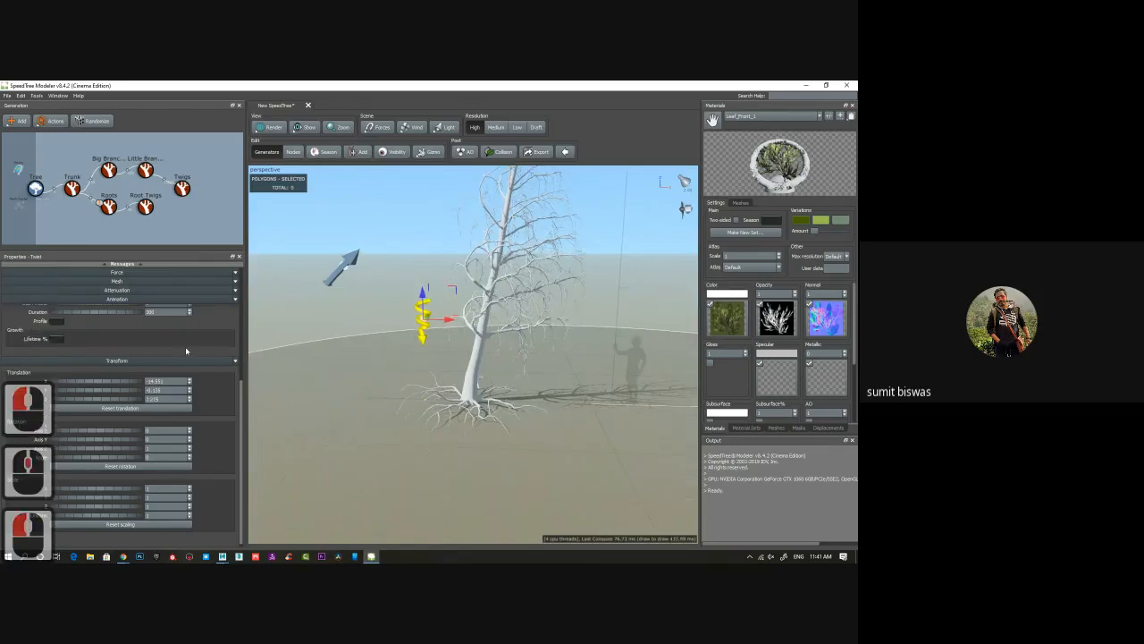
Enable the Twist force on the Little Branches generator and inspect the branches up close.
click(146, 171)
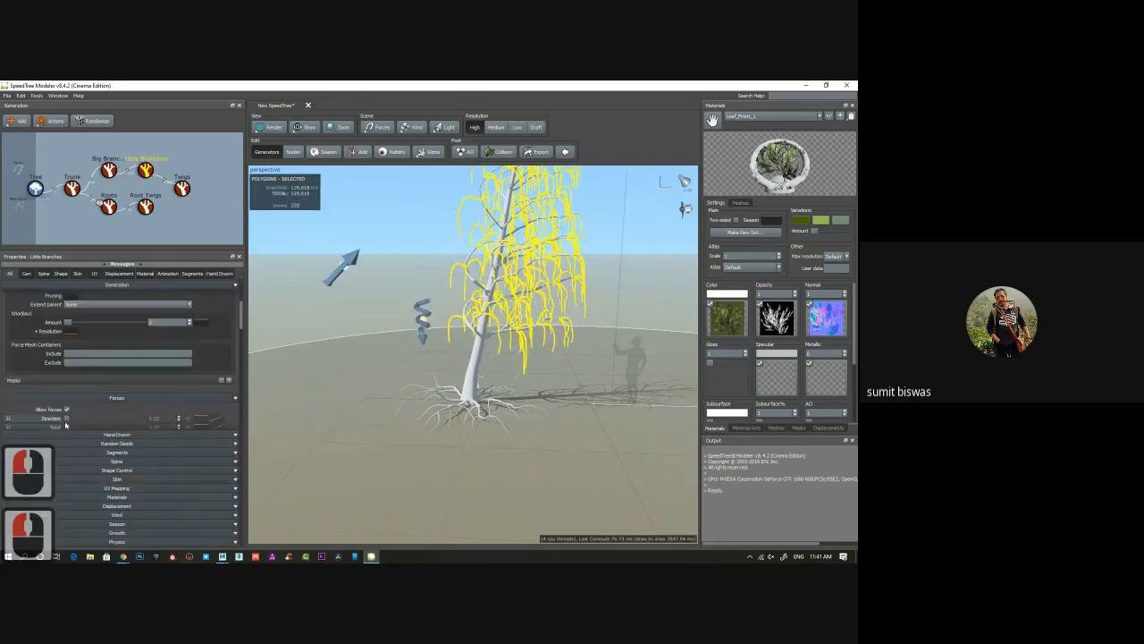
scroll(87, 412, down, 2)
click(68, 401)
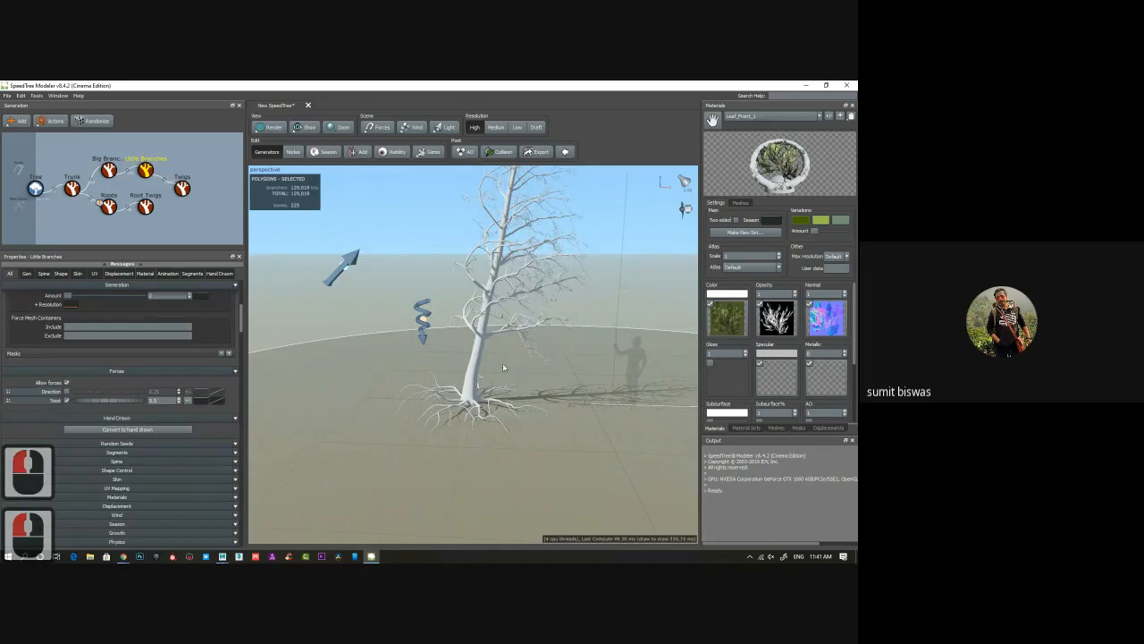
scroll(456, 353, up, 8)
drag(454, 351, 366, 334)
scroll(467, 354, up, 2)
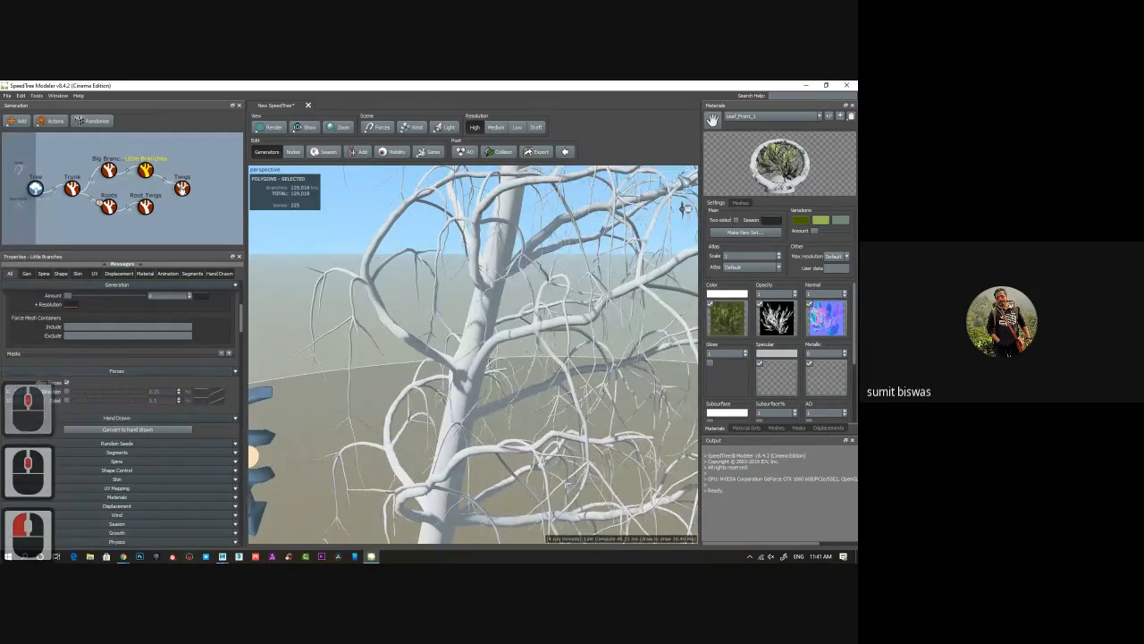
Enable the Twist force on the Twigs generator.
click(182, 188)
click(66, 399)
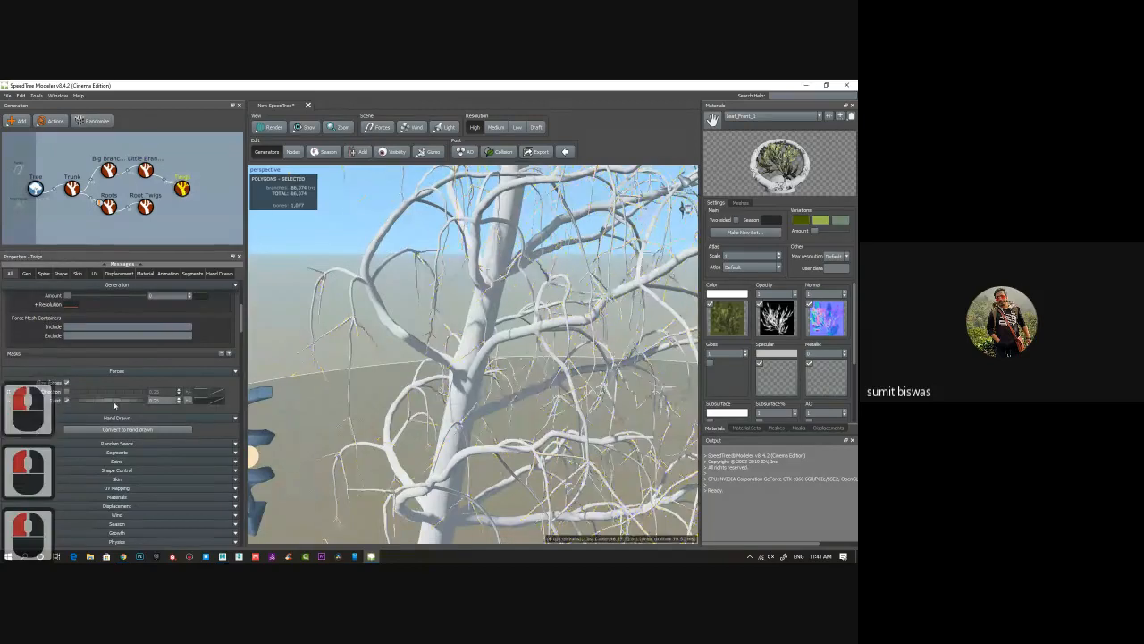
Set the Twist force on the Twigs generator to 0.75 and check the twigs near the trunk.
drag(140, 403, 177, 402)
drag(93, 401, 298, 400)
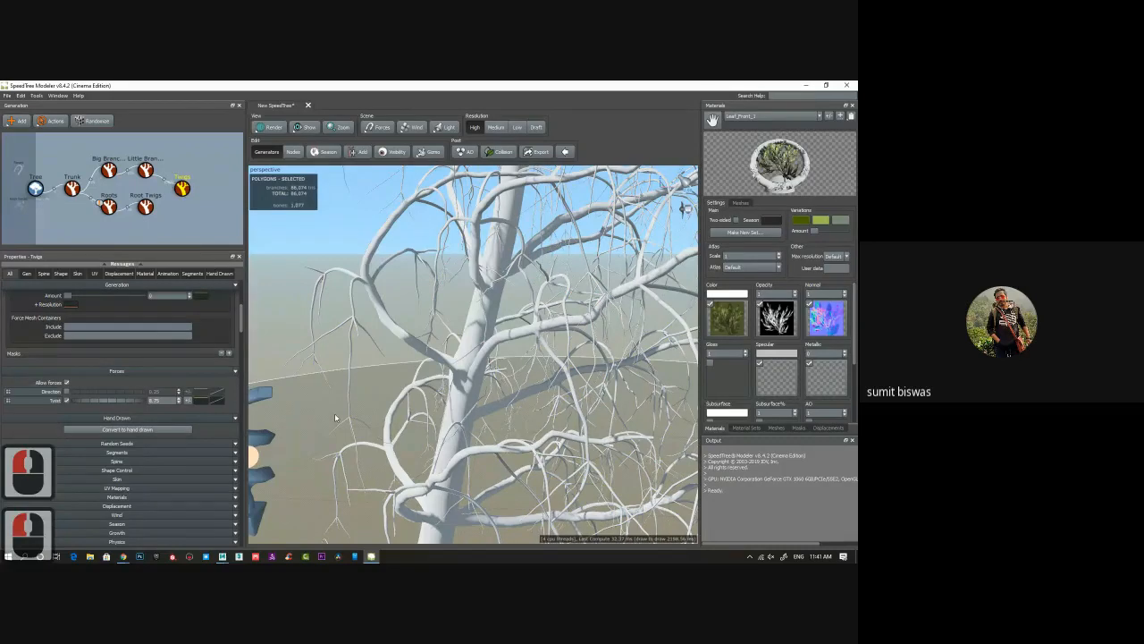
middle_drag(431, 439, 459, 420)
scroll(460, 420, up, 7)
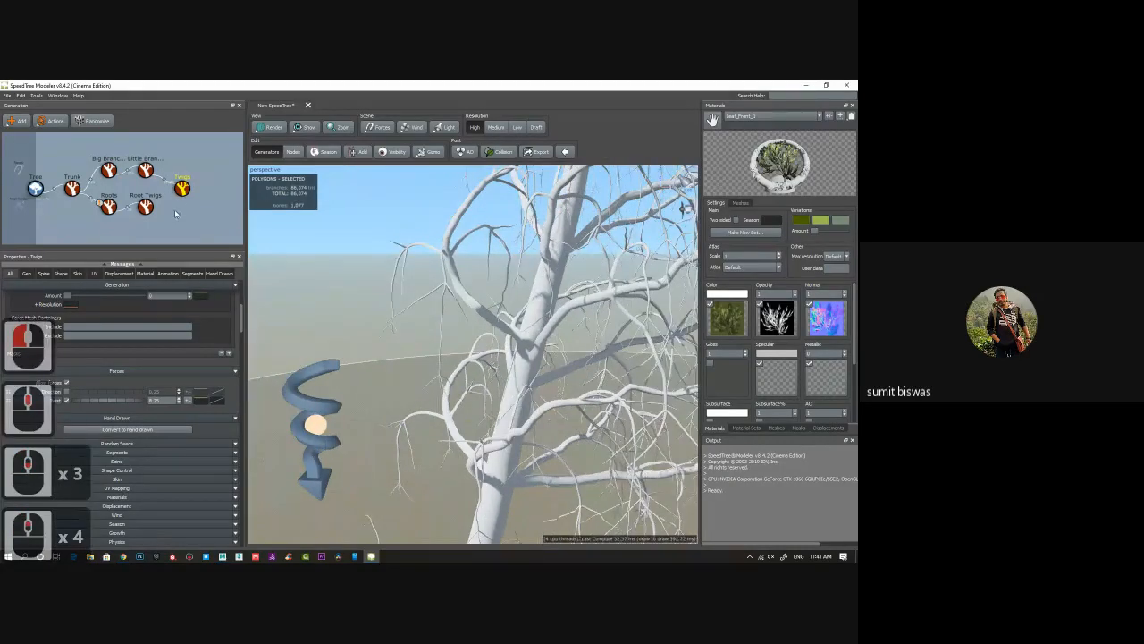
Increase the Twist force on the Little Branches generator and inspect the curled branches alongside the Big Branches generator.
click(145, 170)
click(66, 400)
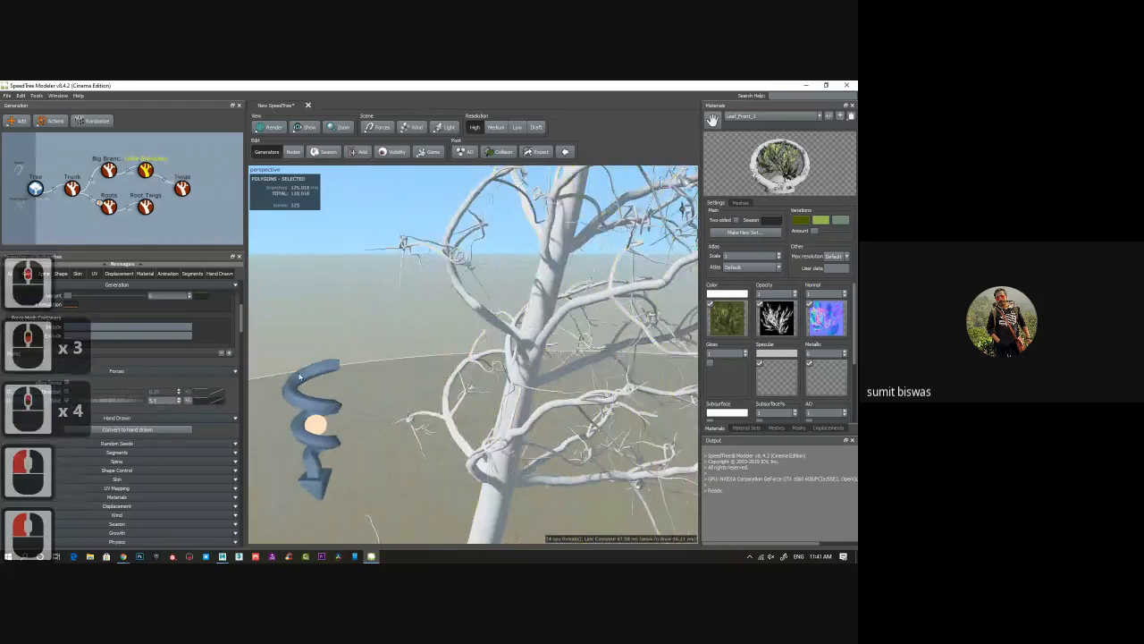
scroll(547, 445, down, 15)
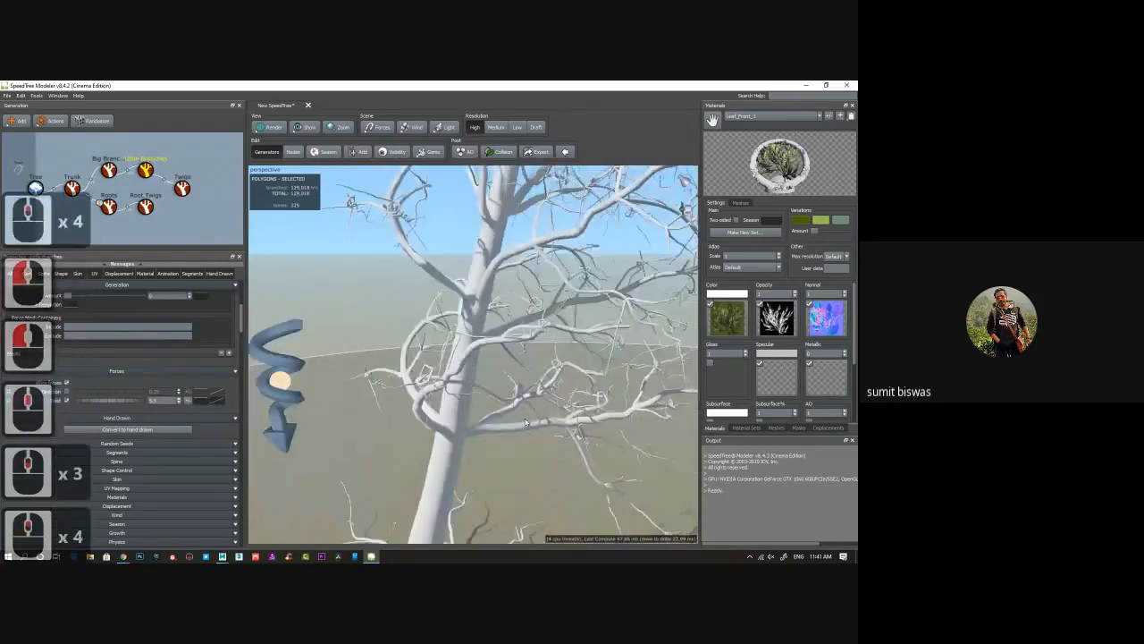
drag(574, 422, 123, 206)
click(108, 170)
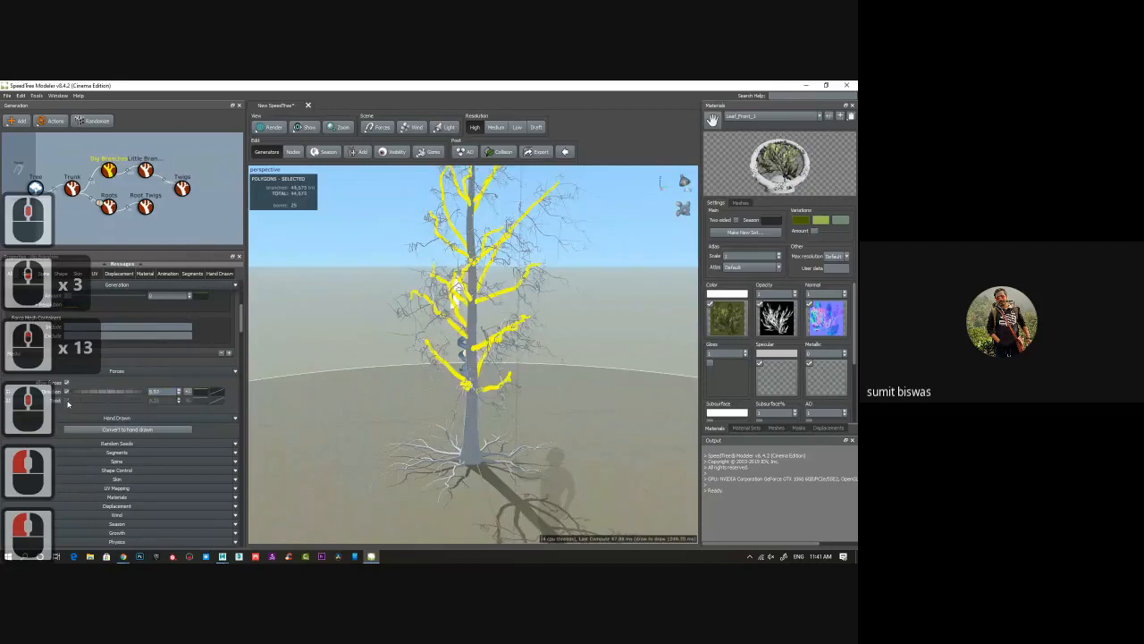
drag(430, 391, 447, 406)
Try the Twist force on the Trunk generator and turn it off again.
click(73, 188)
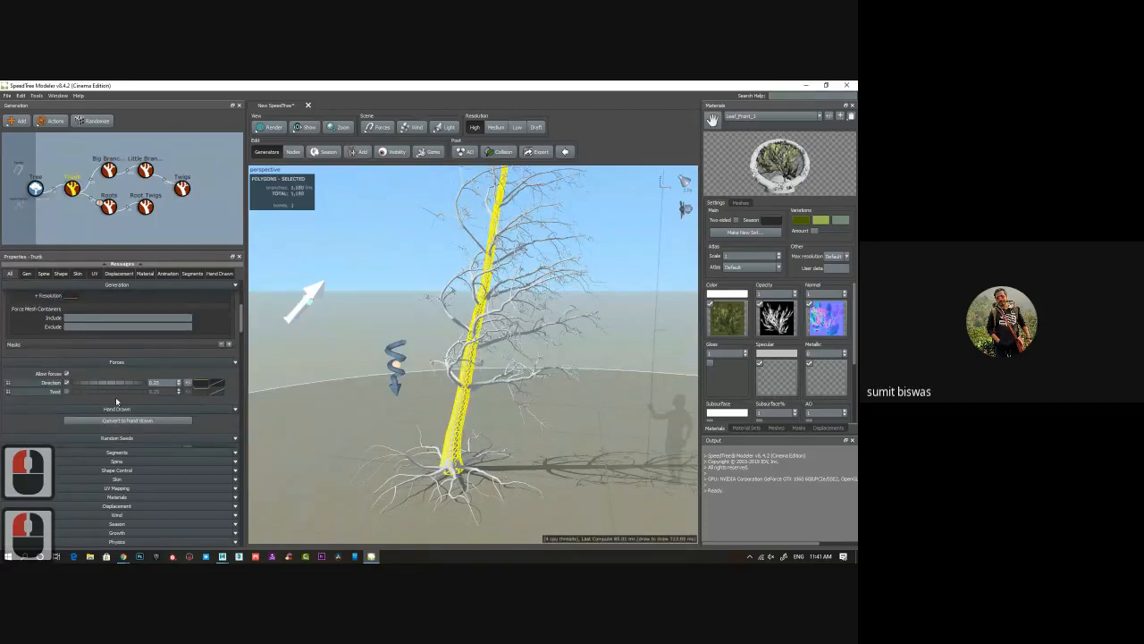
click(66, 392)
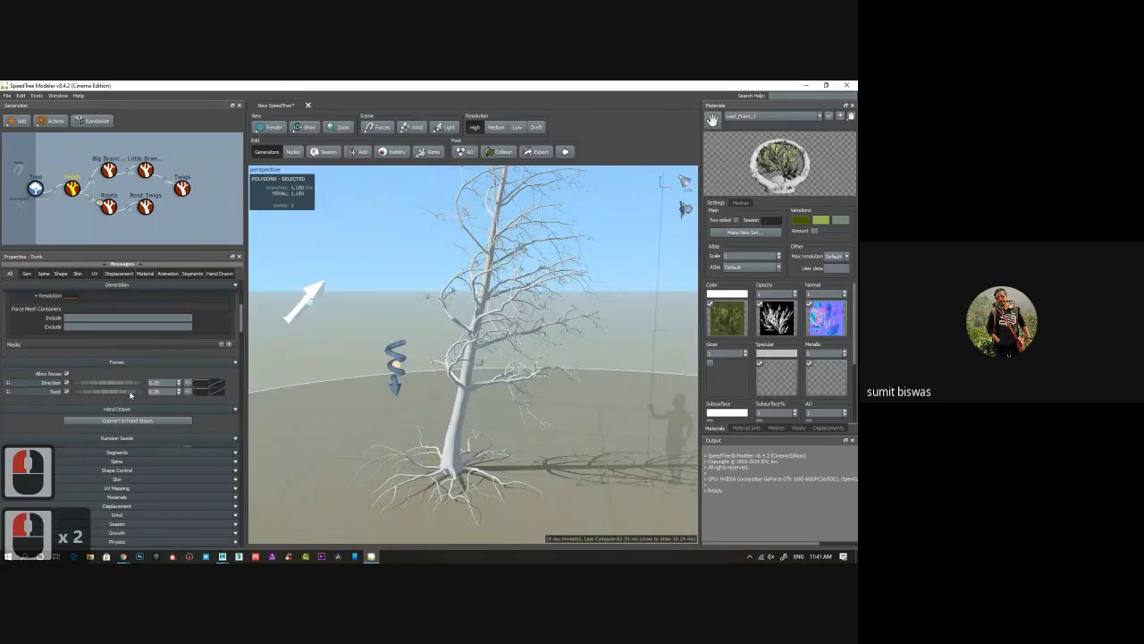
click(66, 392)
click(66, 391)
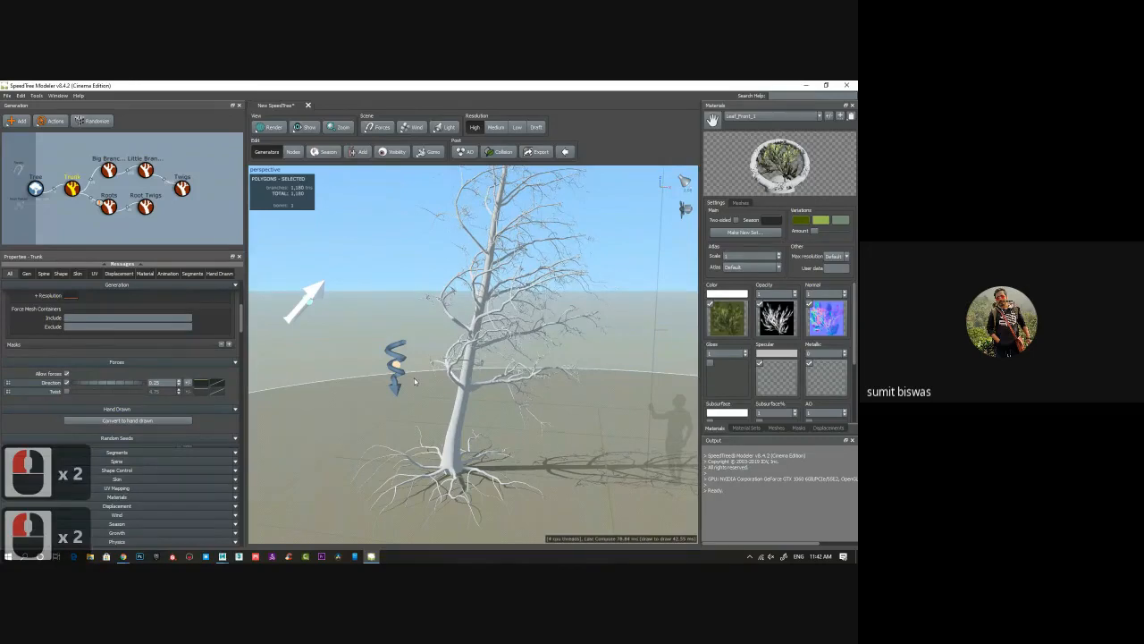
drag(466, 396, 501, 424)
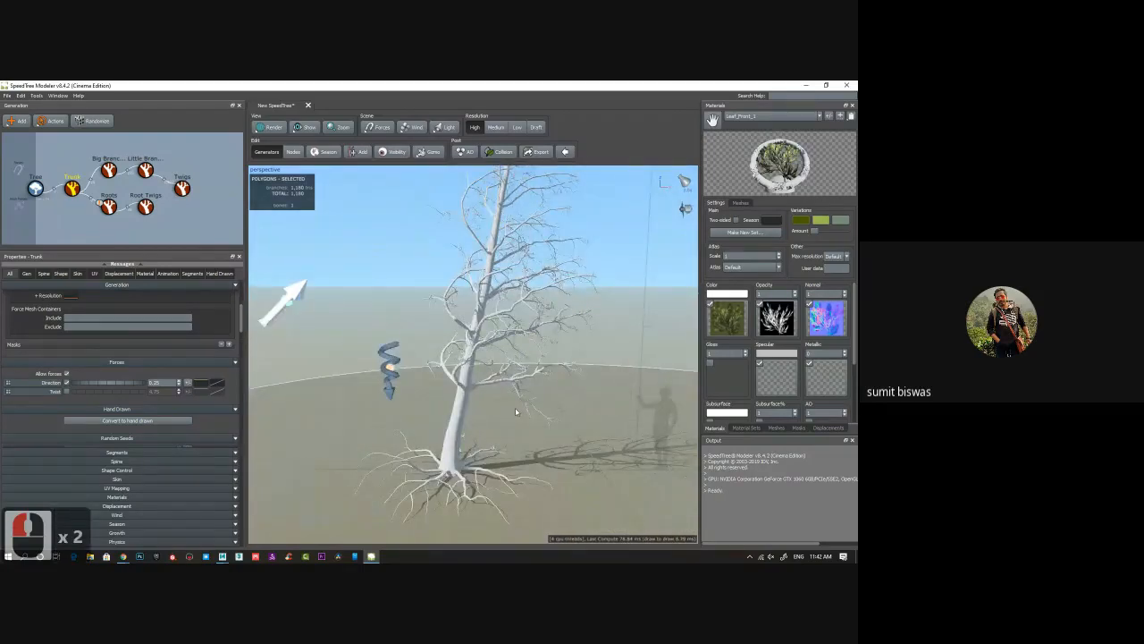
Hand-draw a second trunk beside the existing tree and raise its top control point to make it much taller.
mouse_move(476, 452)
middle_down()
mouse_move(530, 451)
mouse_move(485, 453)
middle_up()
click(484, 453)
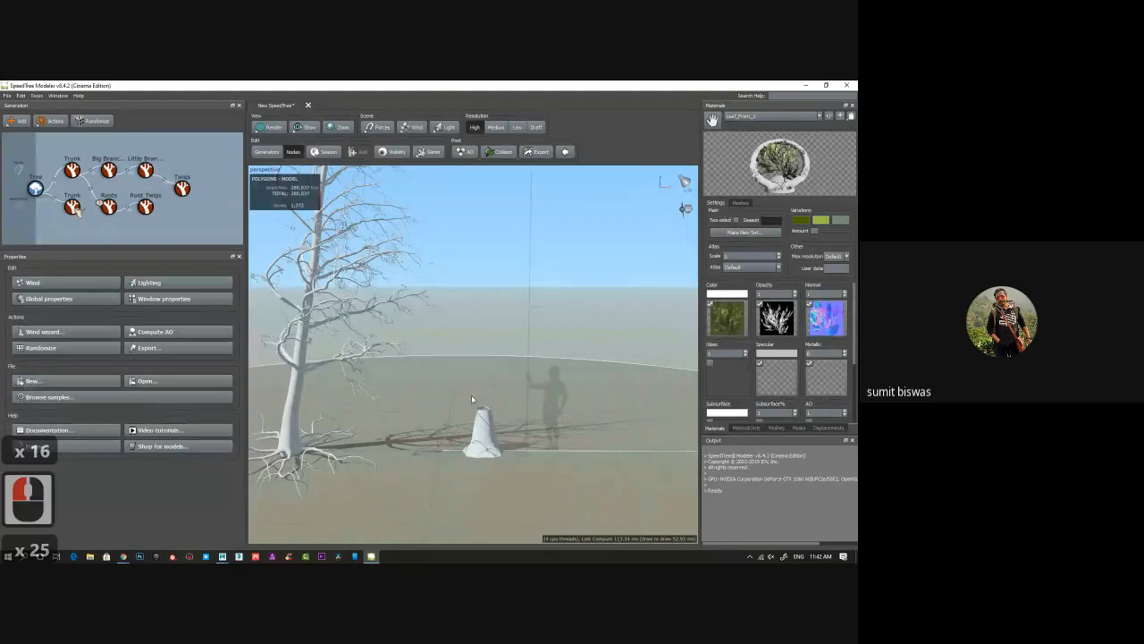
click(475, 436)
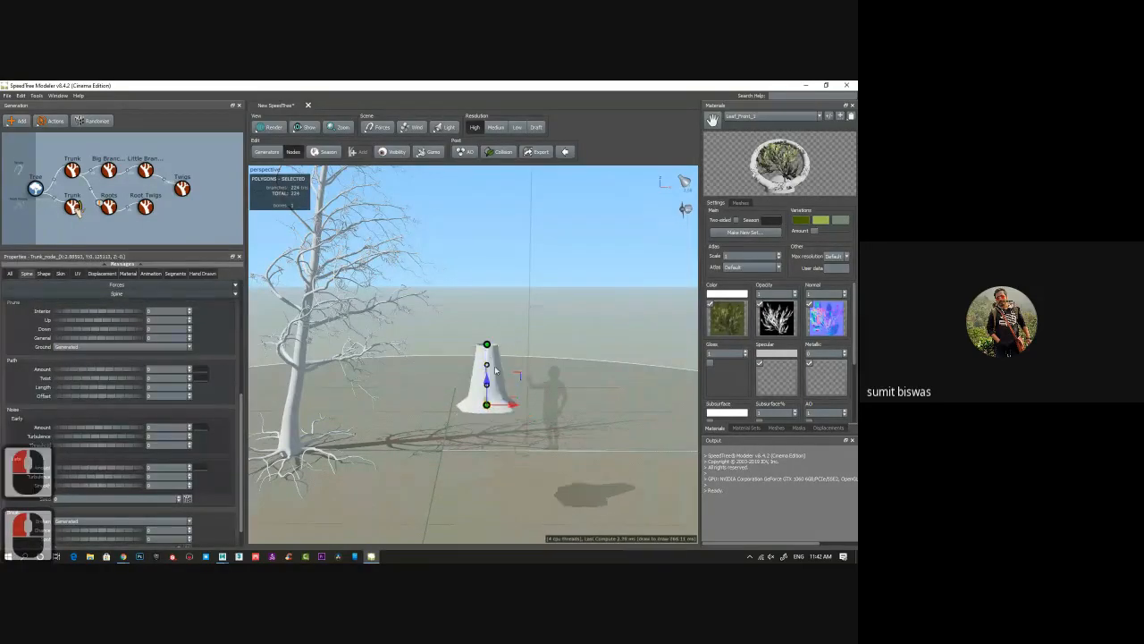
key(ctrl+z)
click(484, 409)
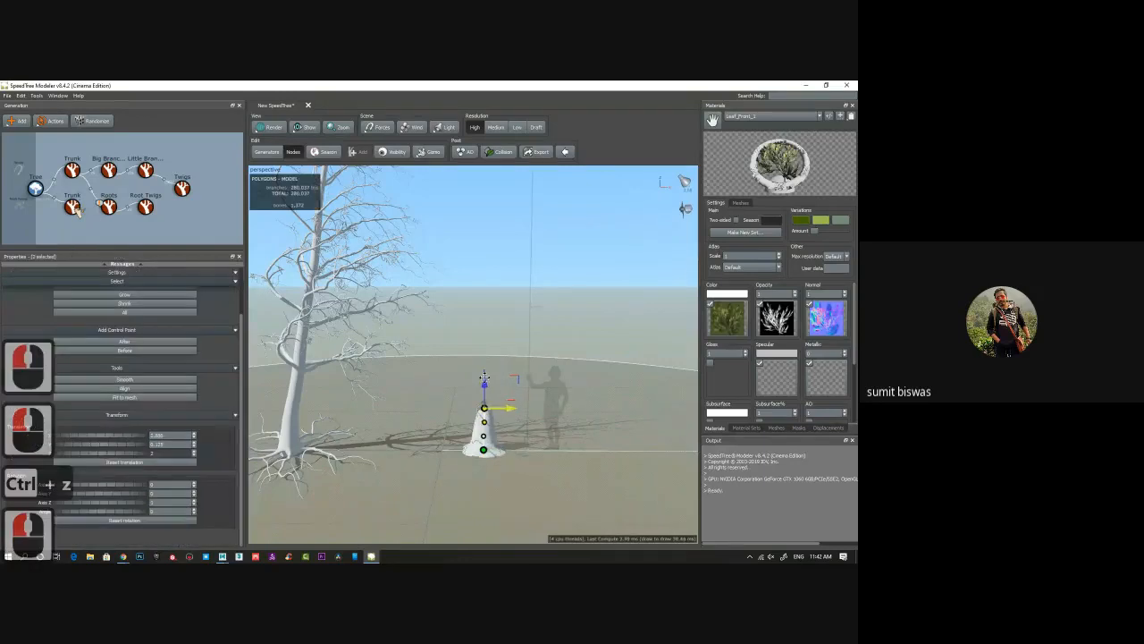
drag(484, 374, 499, 238)
Hand-draw two long looping branches growing from opposite sides of the new trunk.
mouse_move(600, 326)
mouse_down()
mouse_move(483, 326)
mouse_move(492, 317)
mouse_move(515, 330)
mouse_move(504, 319)
mouse_move(649, 284)
mouse_move(556, 234)
mouse_move(608, 257)
mouse_move(610, 249)
mouse_move(436, 242)
mouse_move(465, 402)
mouse_move(675, 323)
mouse_move(609, 184)
mouse_move(563, 183)
mouse_move(518, 219)
mouse_move(590, 295)
mouse_move(511, 305)
mouse_move(657, 375)
mouse_move(632, 411)
mouse_move(456, 409)
mouse_move(480, 345)
mouse_up()
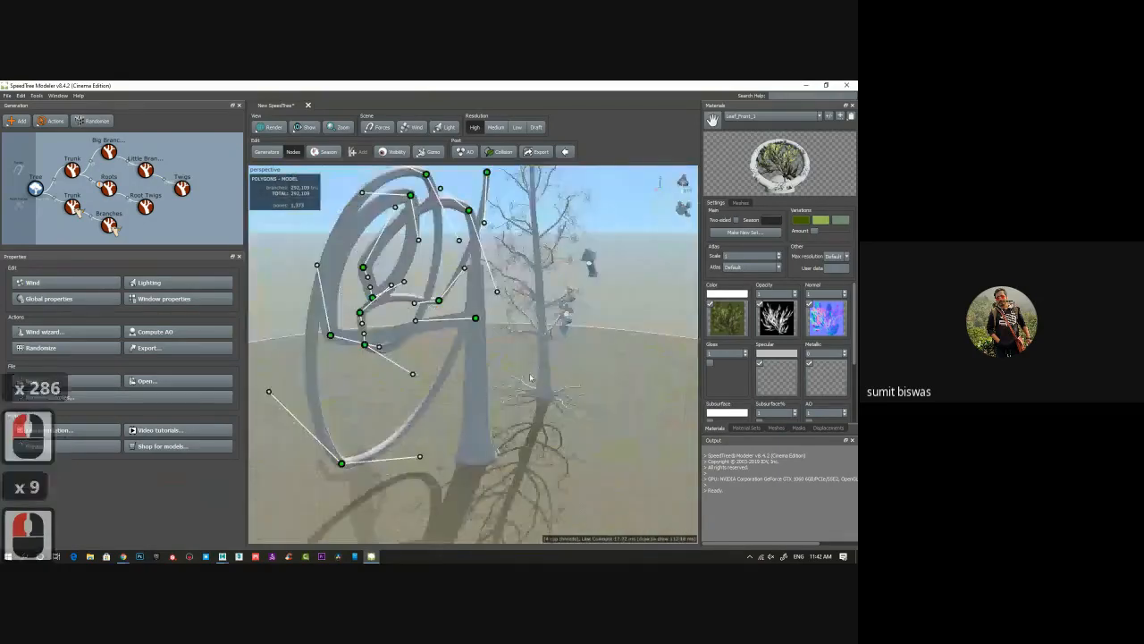
click(481, 348)
mouse_move(483, 350)
mouse_down()
mouse_move(541, 344)
mouse_move(679, 271)
mouse_move(617, 330)
mouse_move(661, 216)
mouse_move(474, 194)
mouse_move(399, 211)
mouse_move(421, 193)
mouse_move(625, 179)
mouse_move(697, 393)
mouse_move(694, 350)
mouse_move(652, 326)
mouse_up()
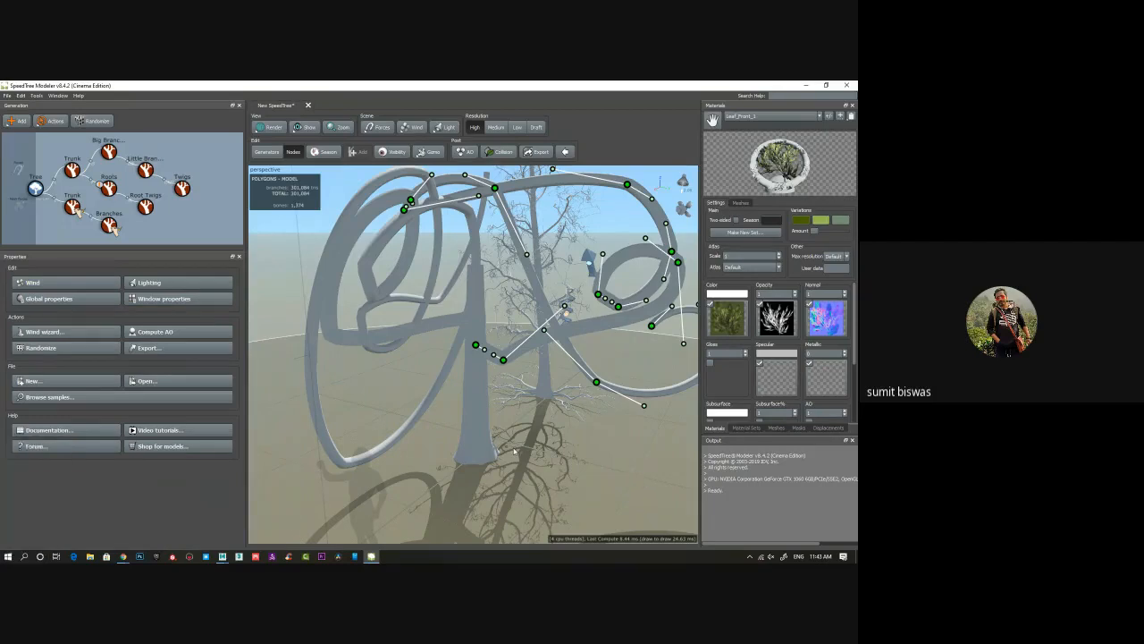
Reposition the spline control points and handles in the inner loop of the second hand-drawn branch.
alt+drag(452, 446, 626, 271)
click(613, 225)
click(545, 259)
mouse_move(542, 264)
mouse_down()
mouse_move(546, 226)
mouse_move(544, 242)
mouse_up()
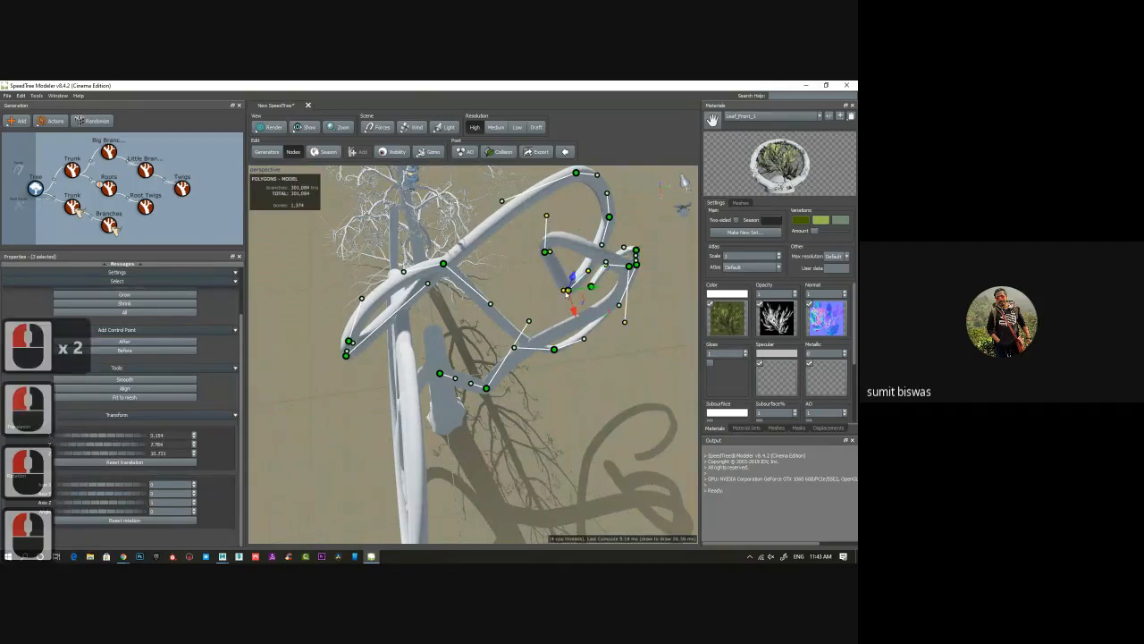
double_click(567, 291)
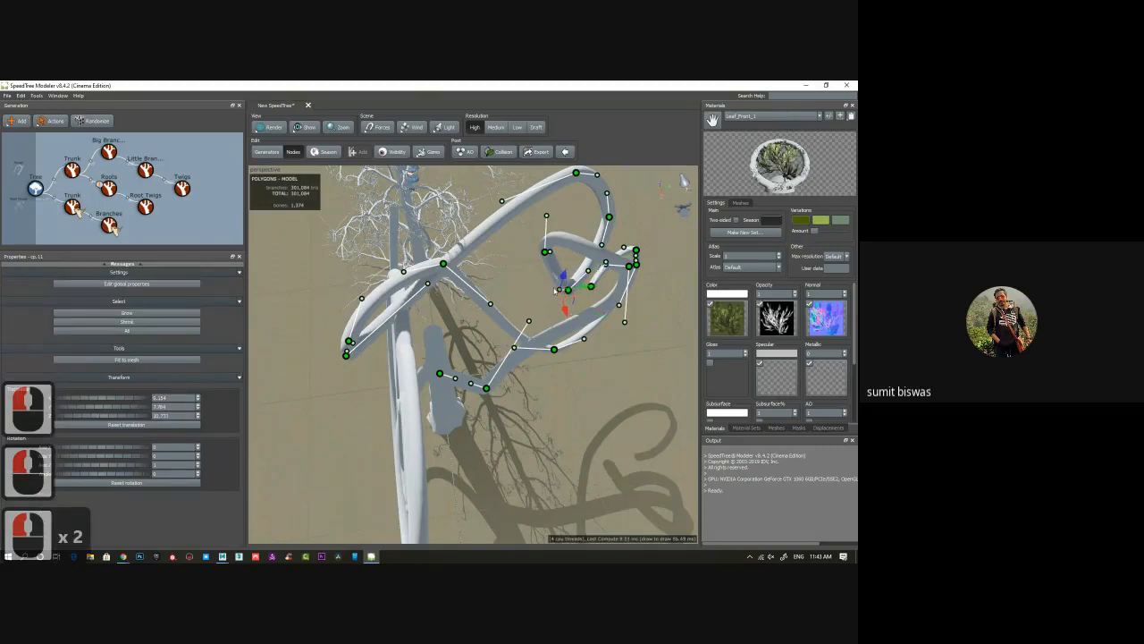
mouse_move(550, 255)
mouse_down()
mouse_move(532, 269)
mouse_move(612, 302)
mouse_move(556, 263)
mouse_move(577, 238)
mouse_move(563, 261)
mouse_up()
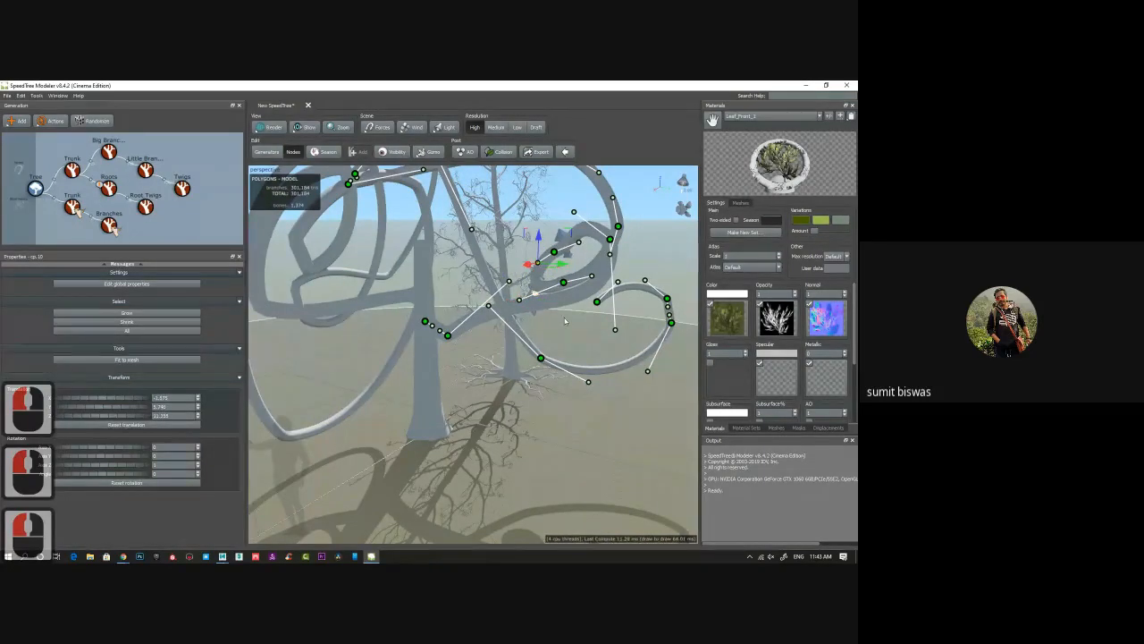
Move the second branch's control point near the trunk outward and adjust a handle in its inner loop.
drag(450, 338, 481, 340)
click(540, 286)
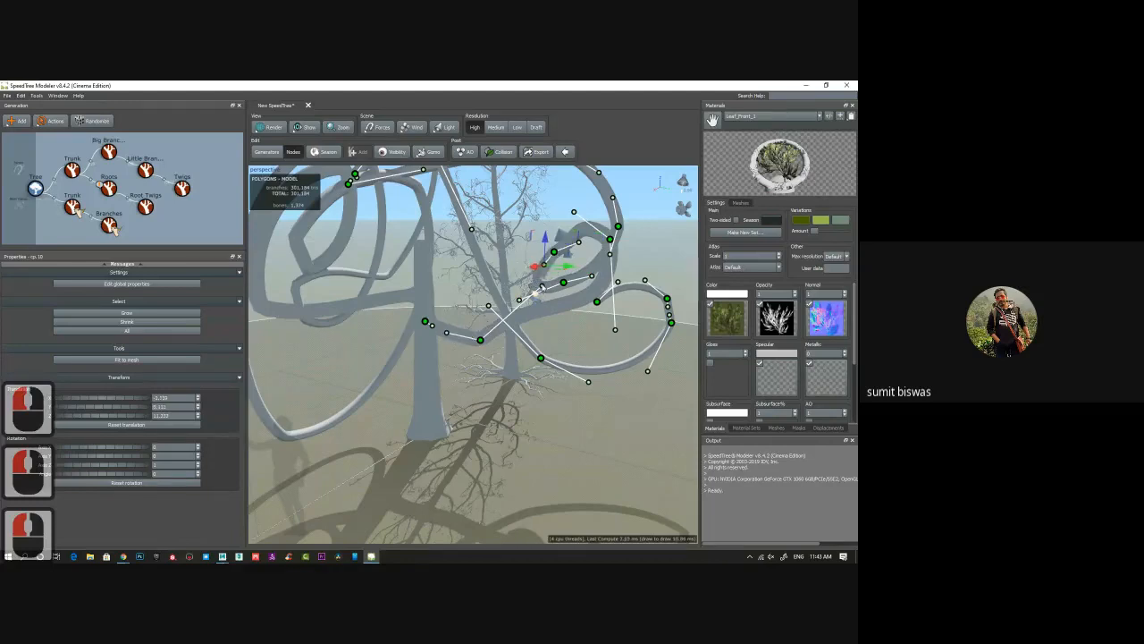
drag(541, 286, 423, 280)
drag(511, 287, 578, 317)
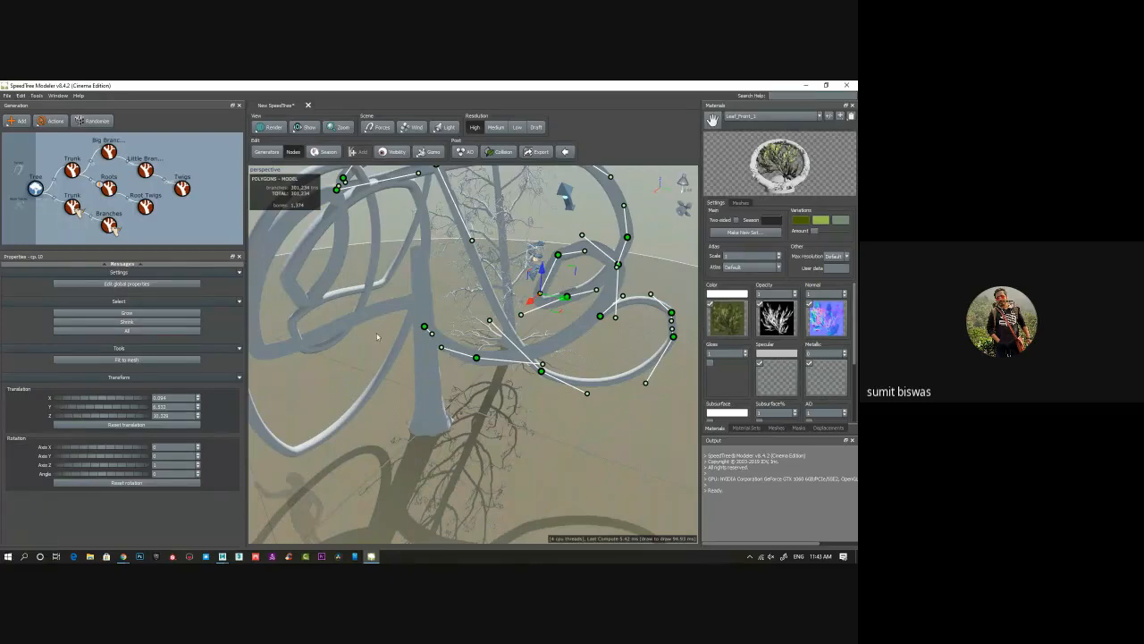
drag(441, 415, 532, 399)
scroll(532, 398, up, 3)
scroll(531, 402, down, 8)
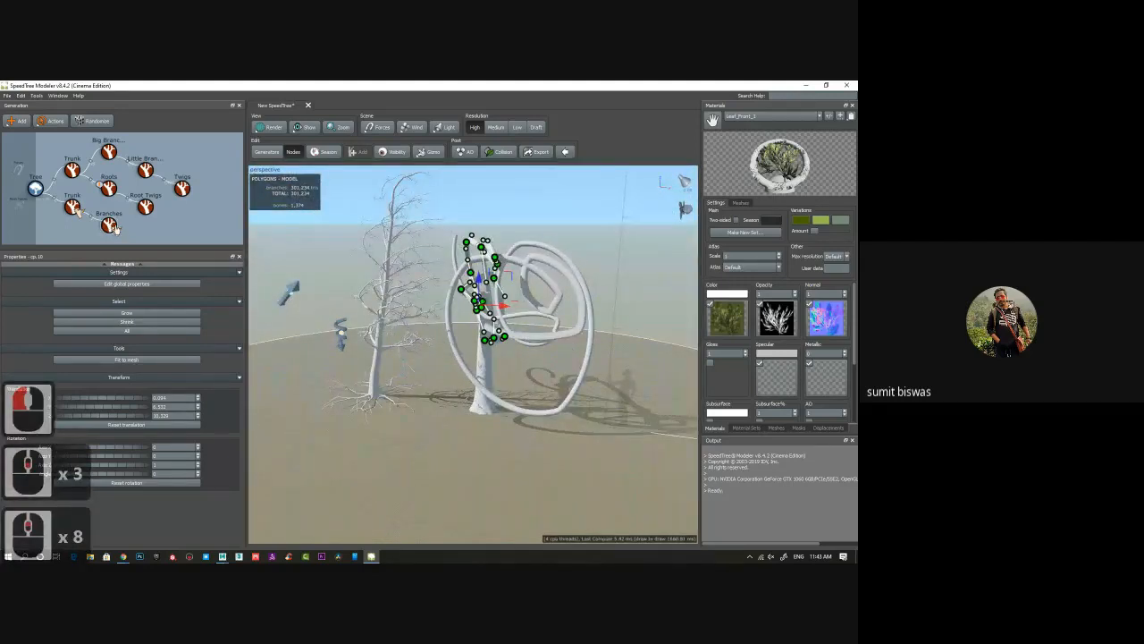
Duplicate the Little Branches and Twigs generators and attach the copies to the hand-drawn Branches generator.
click(145, 169)
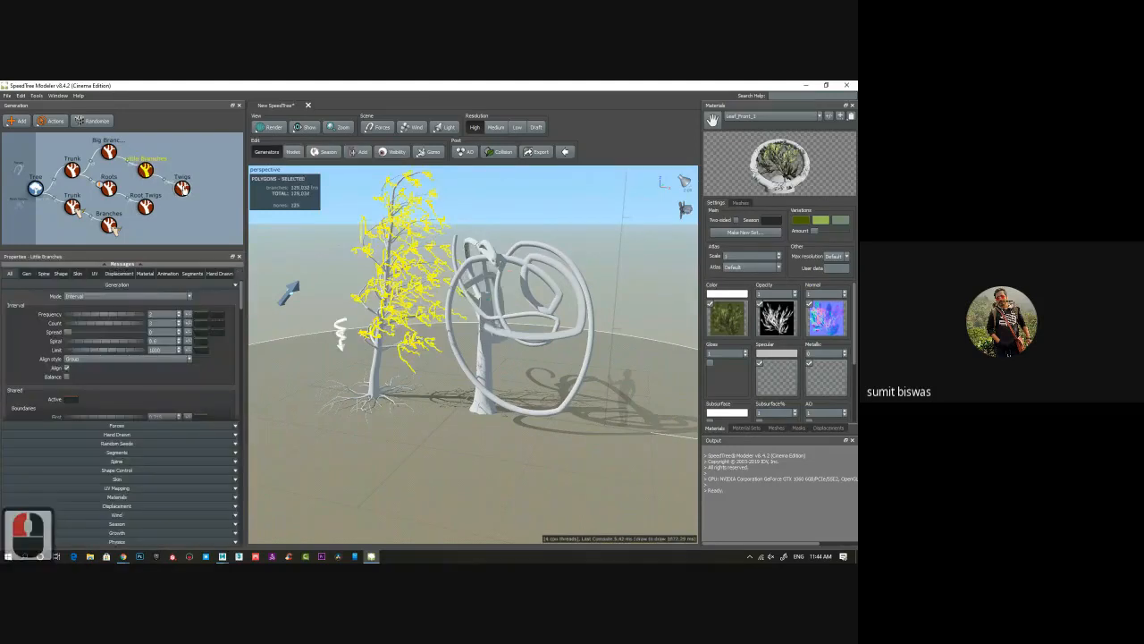
ctrl+click(182, 188)
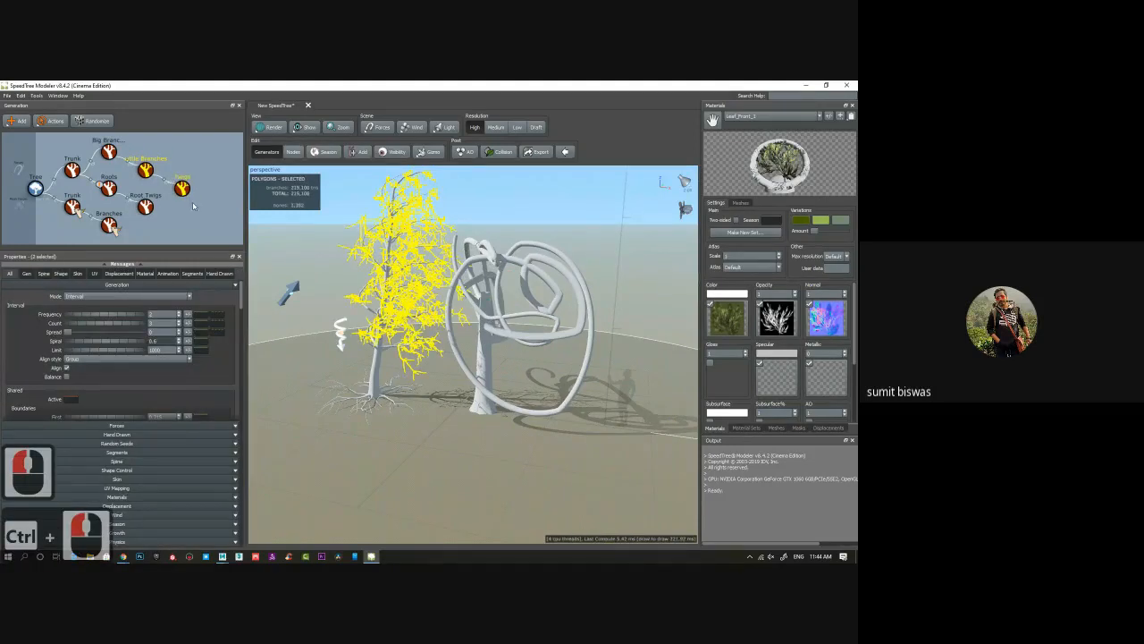
key(ctrl+d)
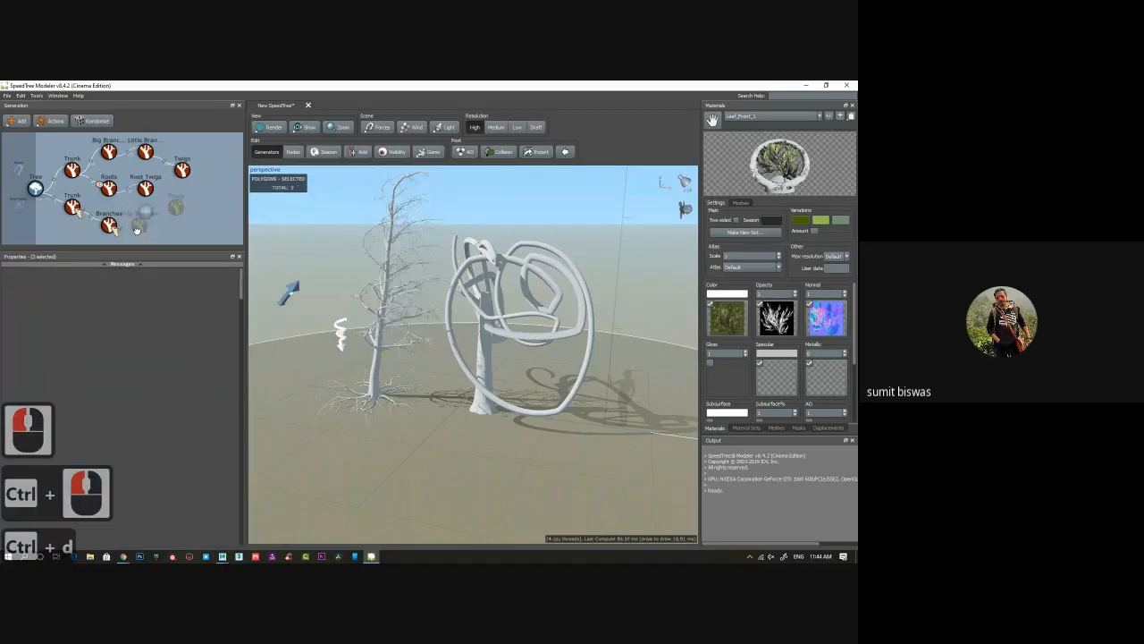
drag(146, 227, 111, 228)
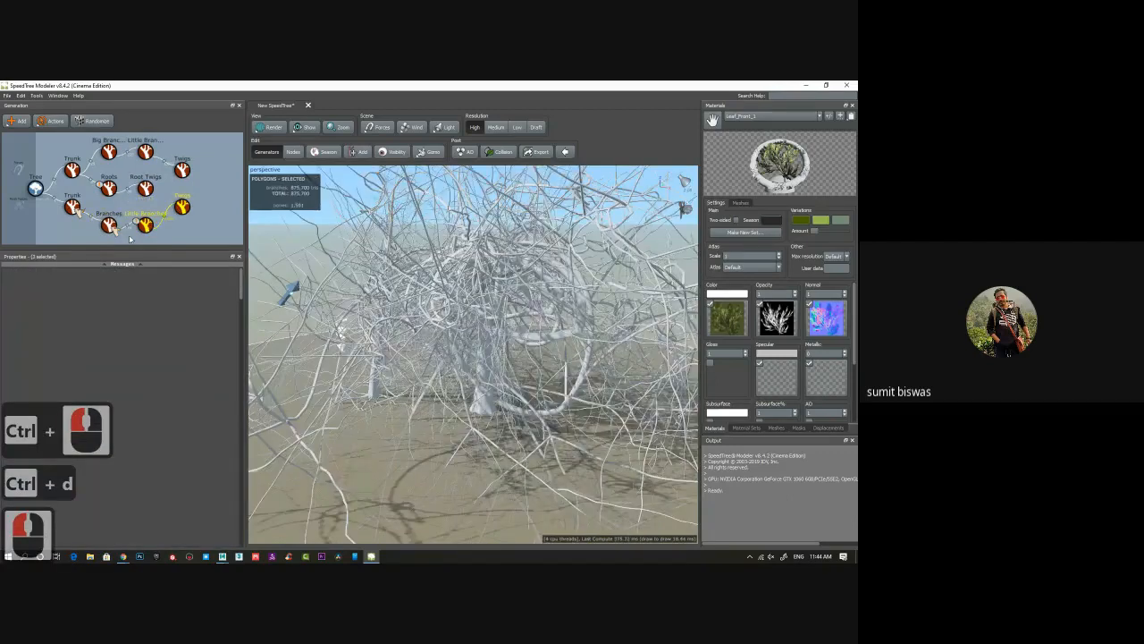
scroll(465, 361, down, 13)
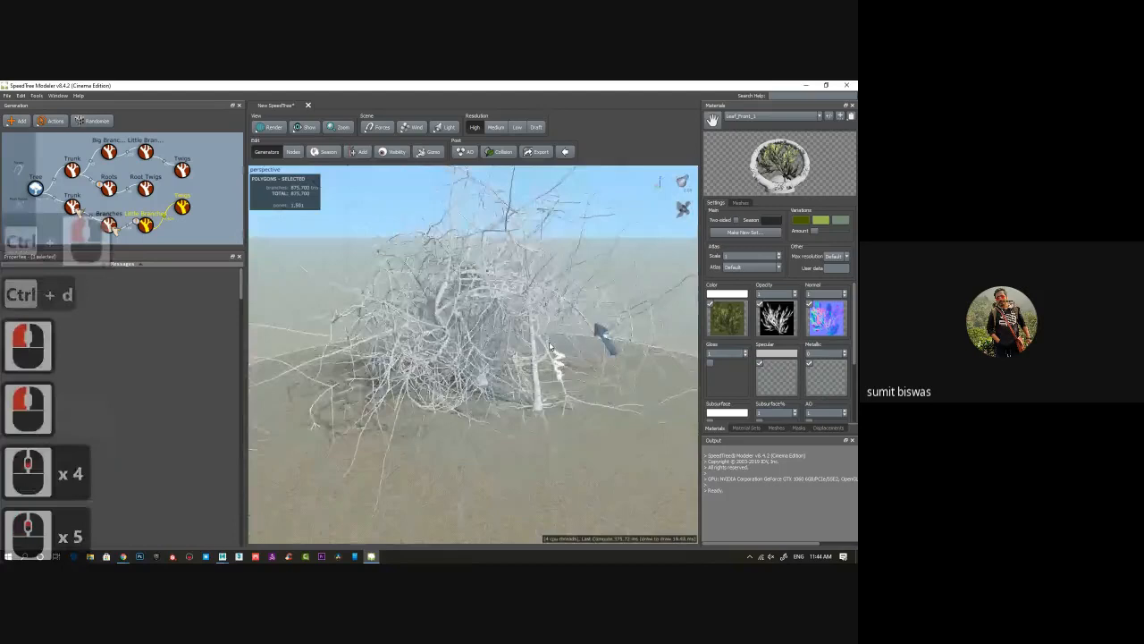
drag(415, 356, 343, 354)
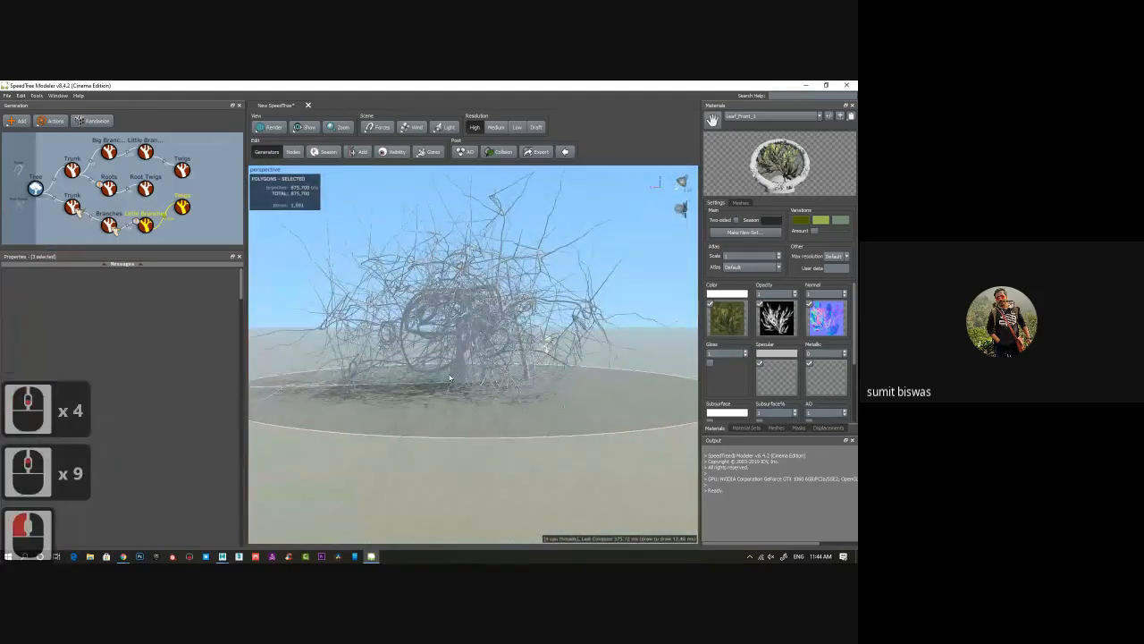
Set the generation Frequency of the duplicated Little Branches generator to 0.2.
click(143, 227)
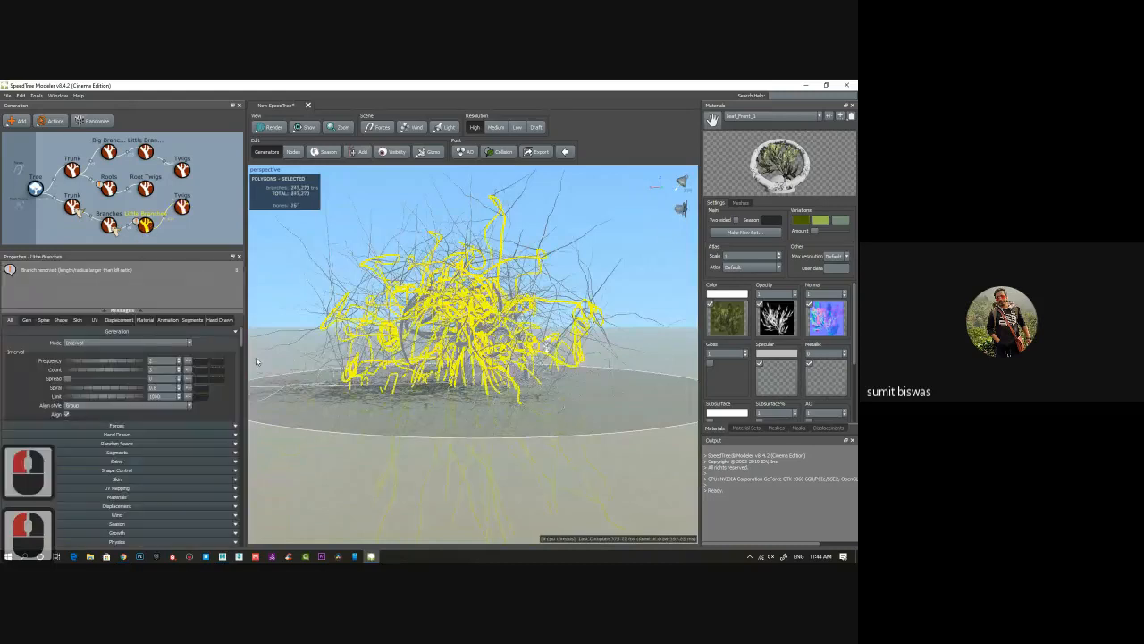
scroll(159, 370, up, 1)
scroll(159, 369, up, 3)
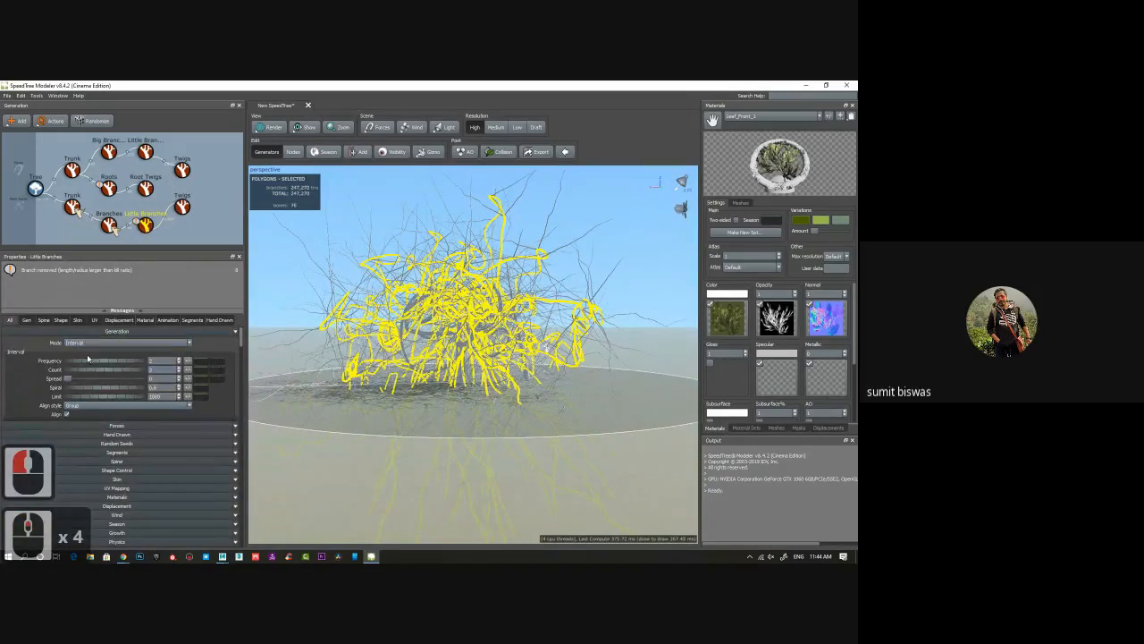
click(126, 357)
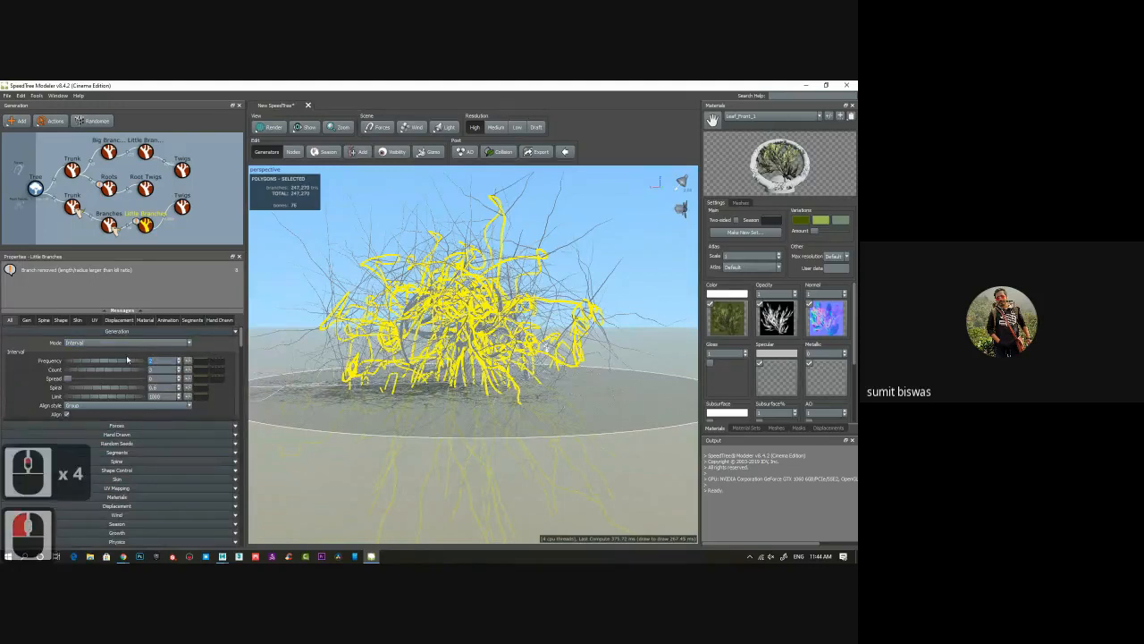
text(2)
key(Return)
mouse_move(357, 384)
mouse_down()
mouse_move(231, 352)
mouse_move(231, 374)
mouse_move(352, 362)
mouse_up()
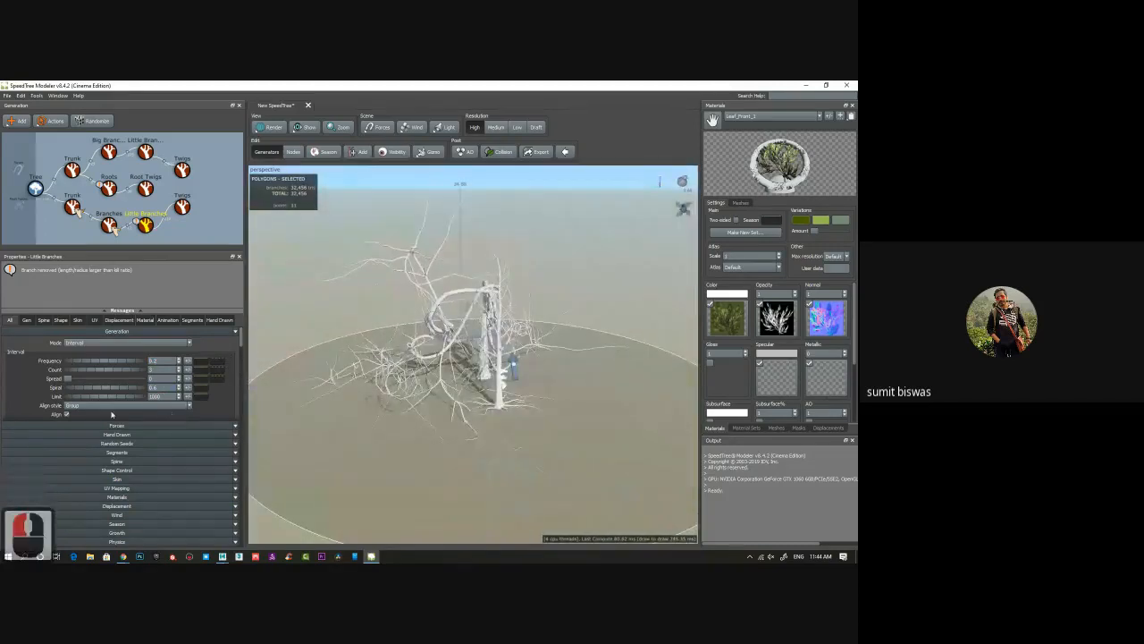
Reduce the duplicated Little Branches generator's Size scalar to 0.41 and inspect both trees from all around.
scroll(117, 375, down, 4)
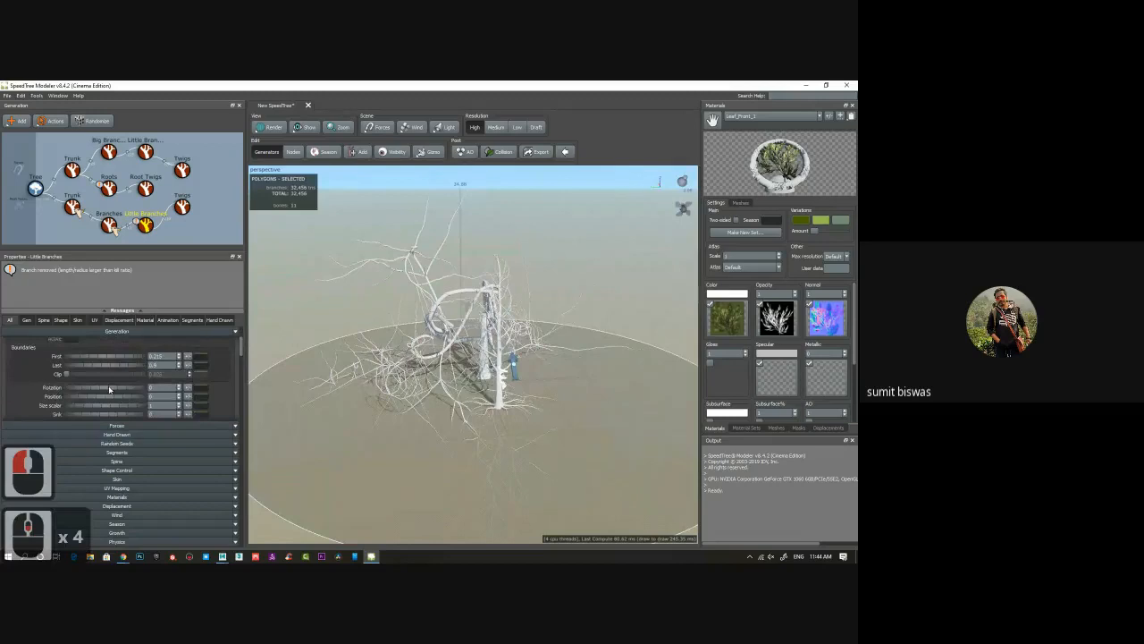
scroll(110, 389, down, 1)
mouse_move(110, 379)
mouse_down()
mouse_move(80, 381)
mouse_move(92, 383)
mouse_up()
drag(411, 388, 490, 405)
scroll(490, 405, up, 3)
scroll(482, 412, up, 2)
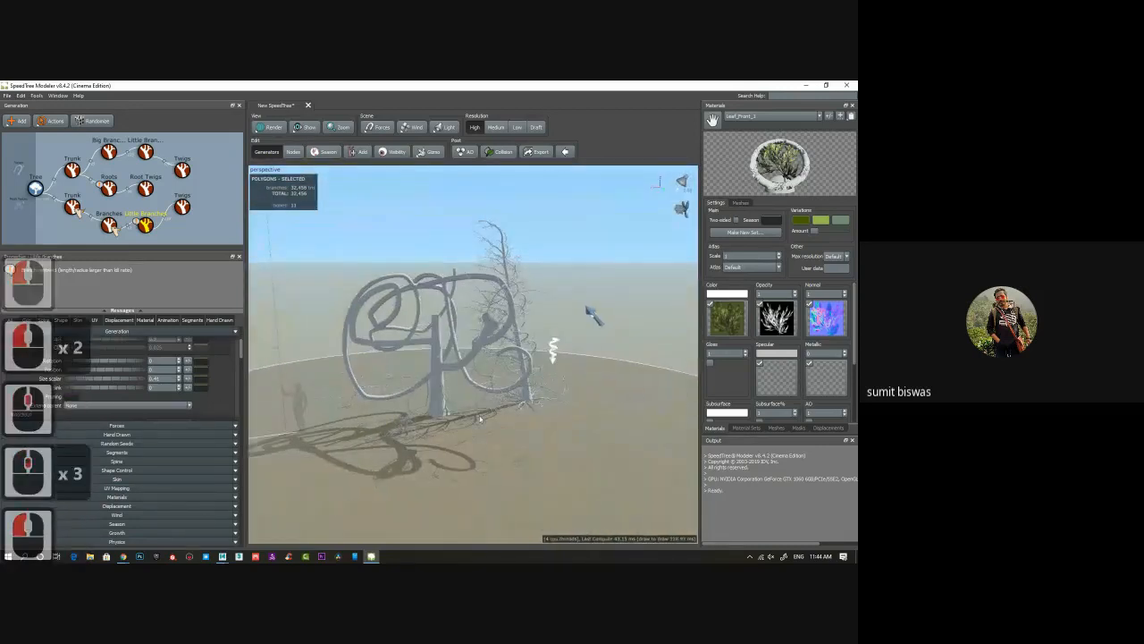
drag(480, 418, 408, 417)
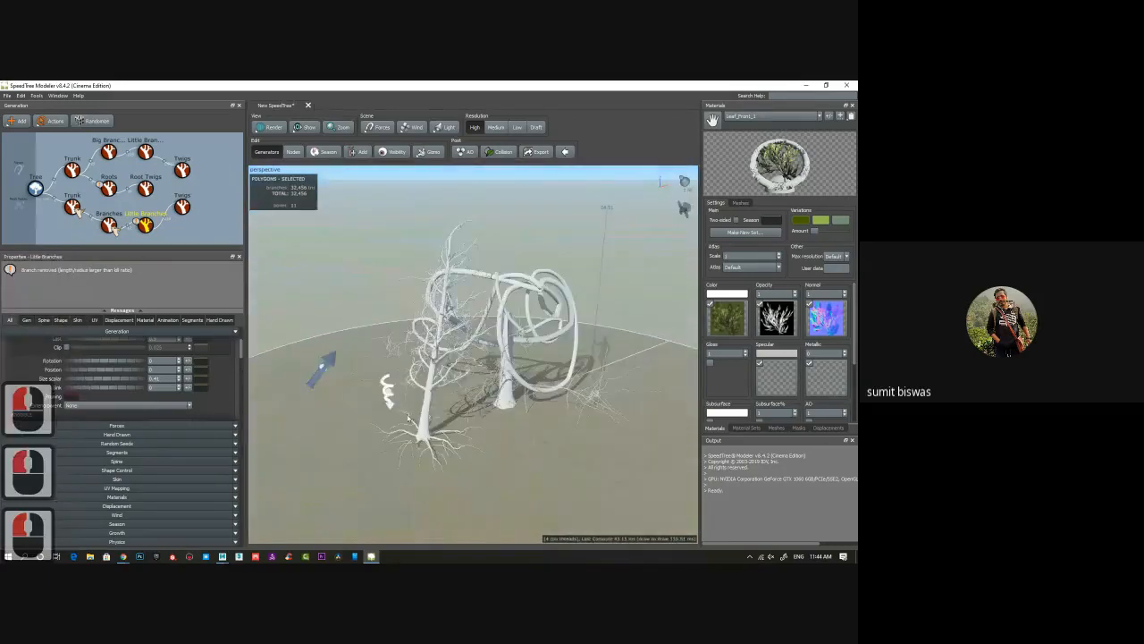
drag(542, 396, 313, 415)
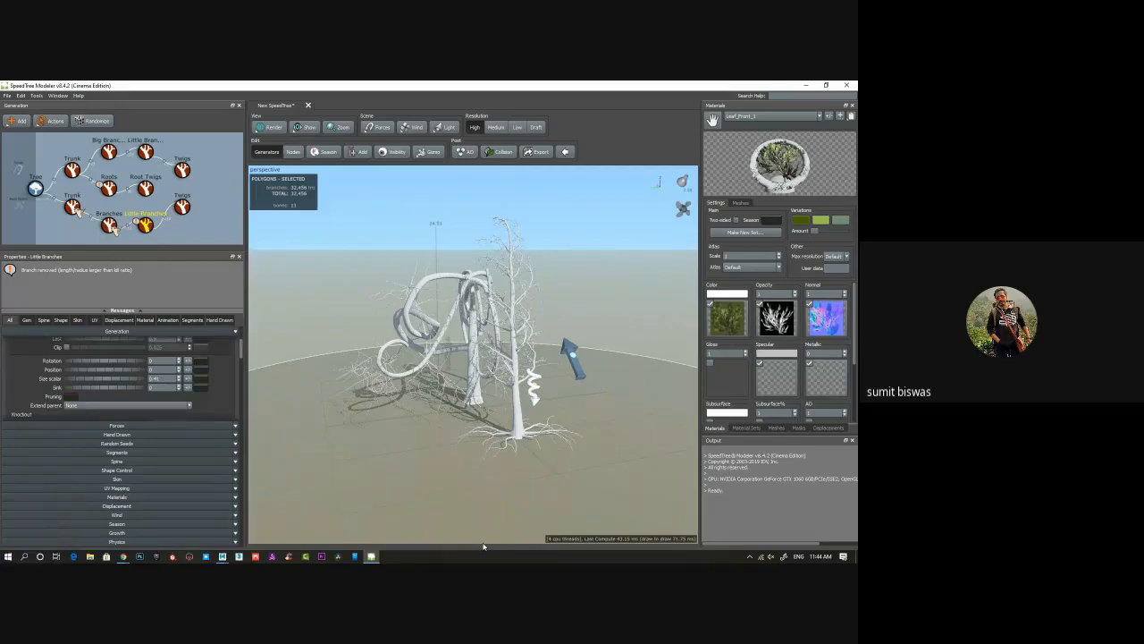
Switch to the rigged.mb character scene in Autodesk Maya.
click(222, 556)
click(270, 518)
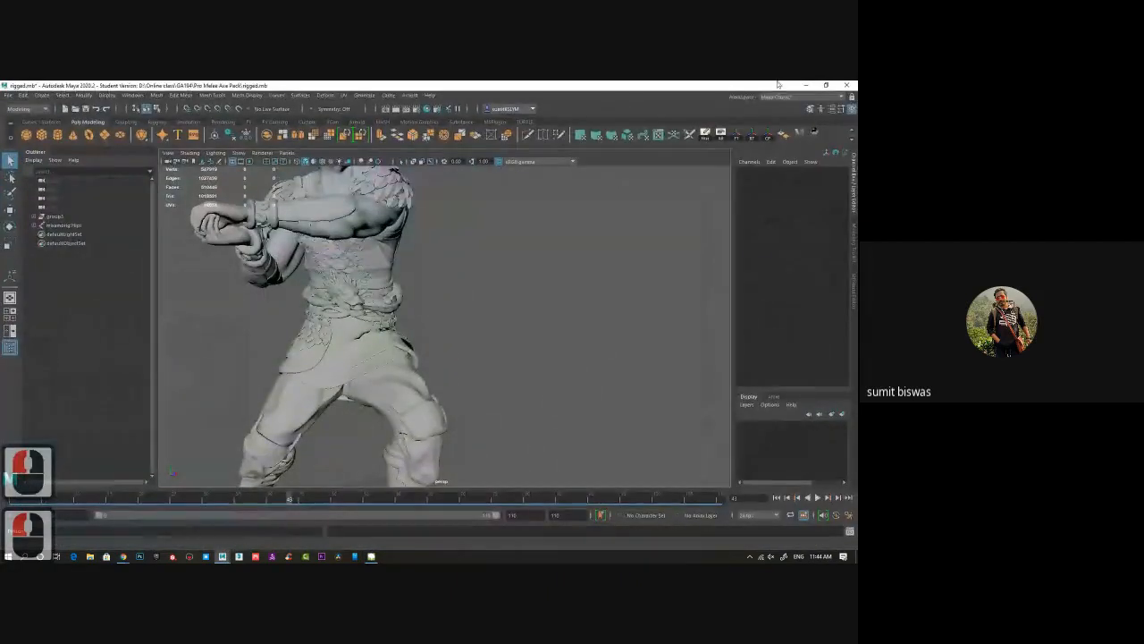
Switch back to SpeedTree Modeler and close the current tree without saving its changes.
click(221, 556)
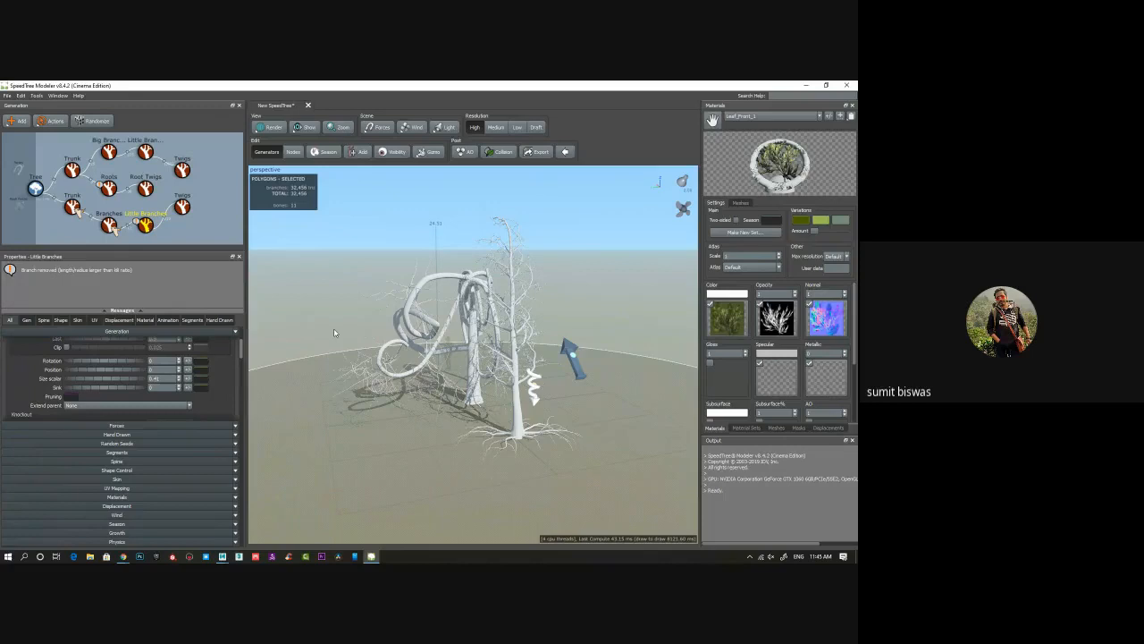
middle_drag(351, 371, 333, 463)
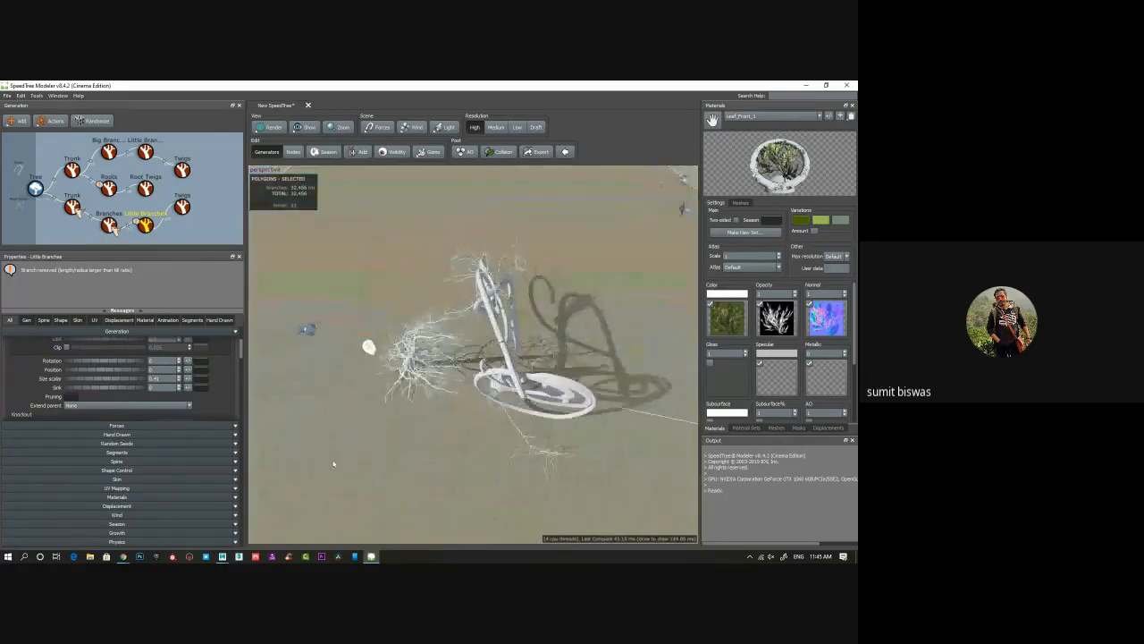
double_click(13, 88)
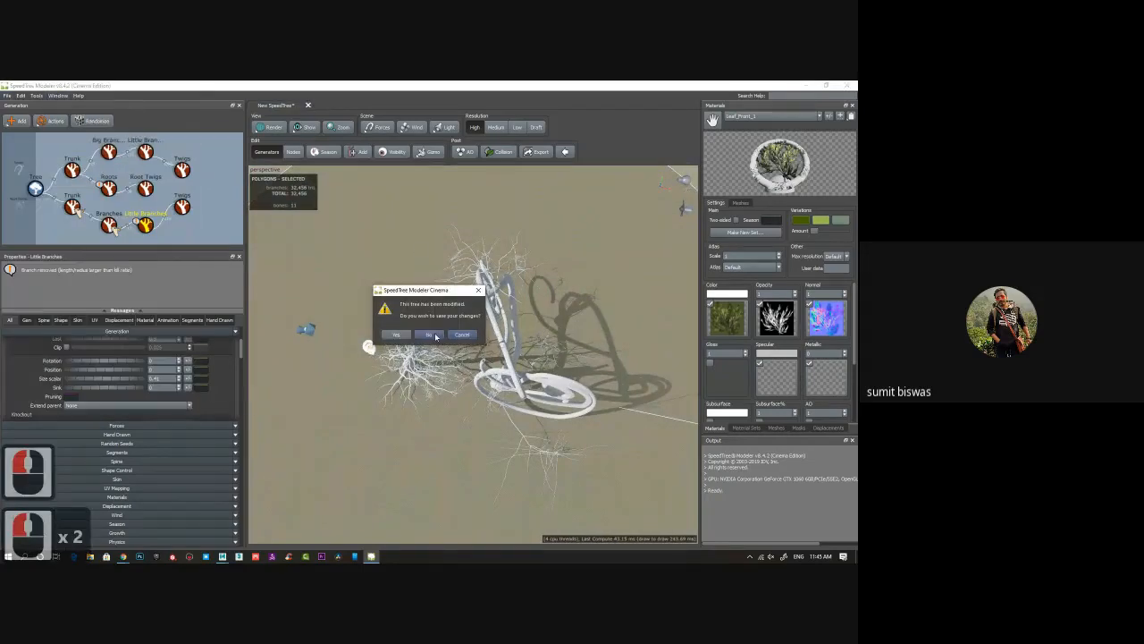
click(433, 335)
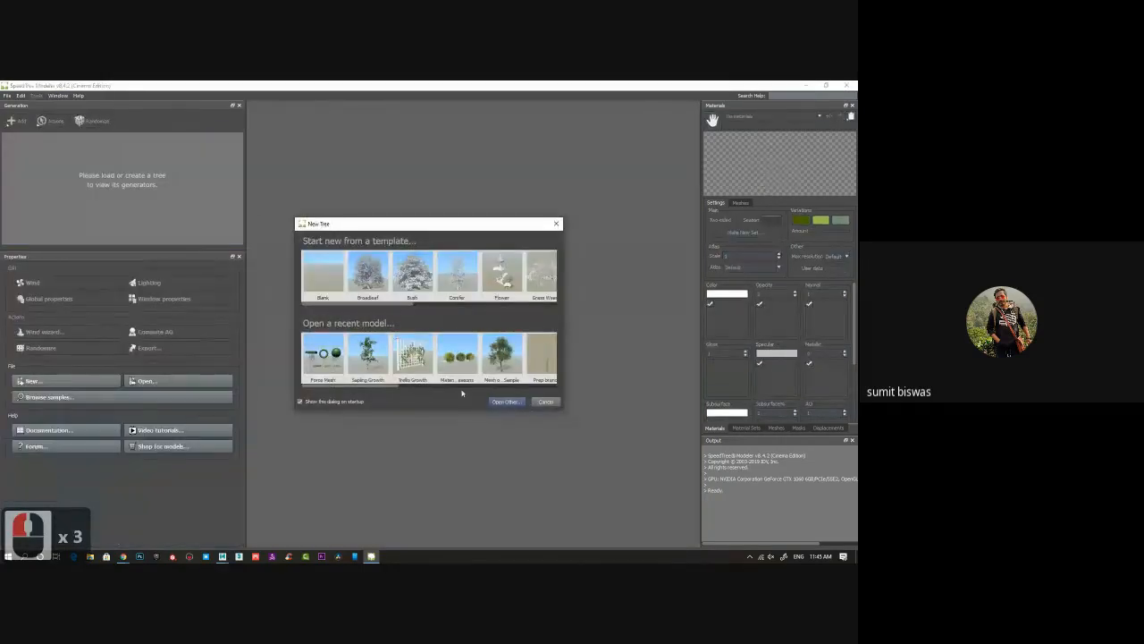
Browse the templates and recent models for a new tree, and start from the Blank template.
scroll(456, 396, down, 3)
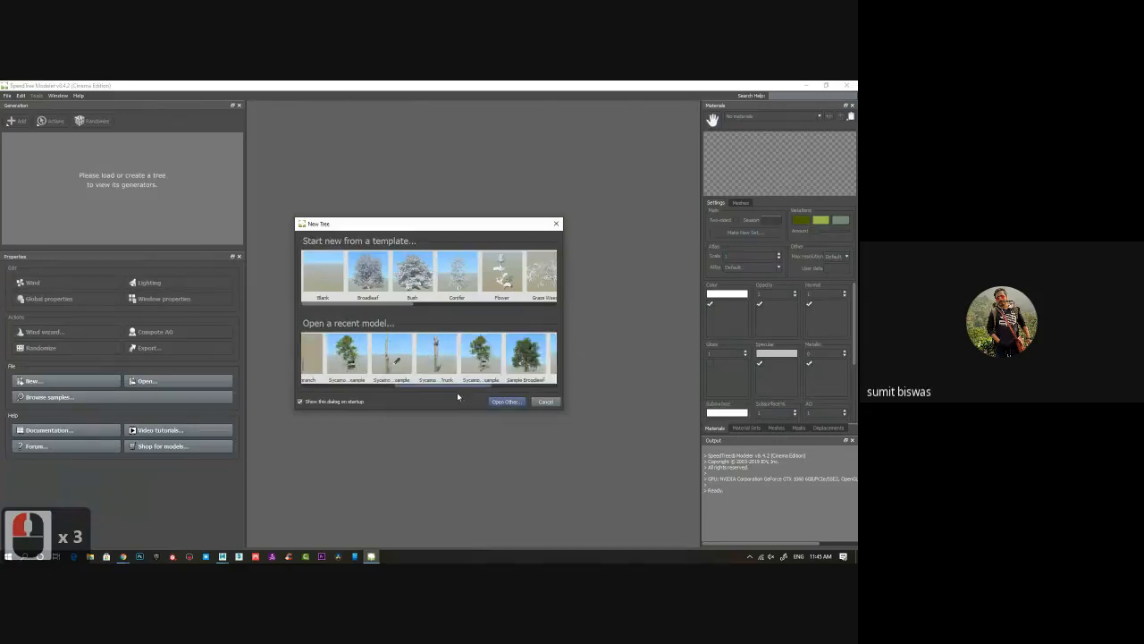
scroll(457, 396, down, 3)
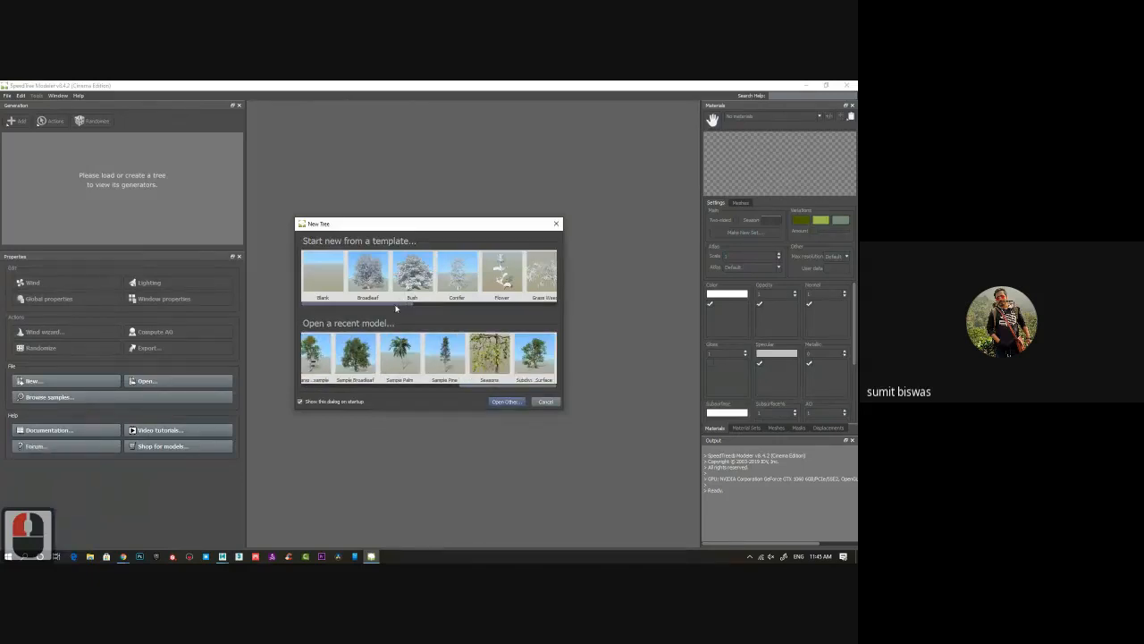
scroll(473, 308, down, 3)
scroll(488, 308, down, 3)
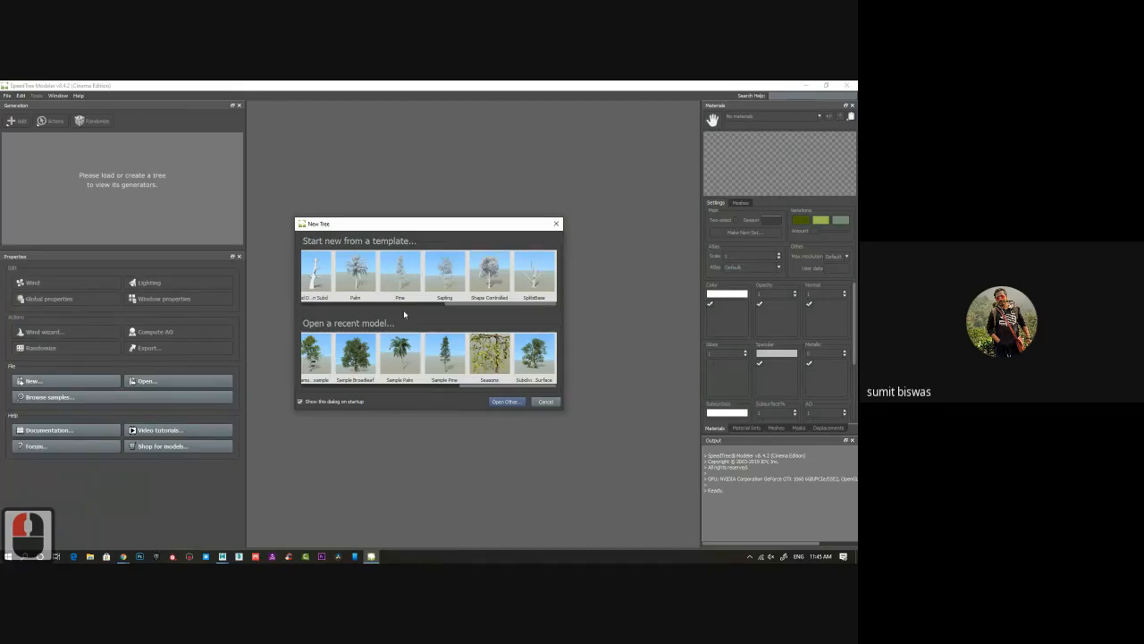
scroll(401, 310, up, 5)
scroll(375, 304, up, 3)
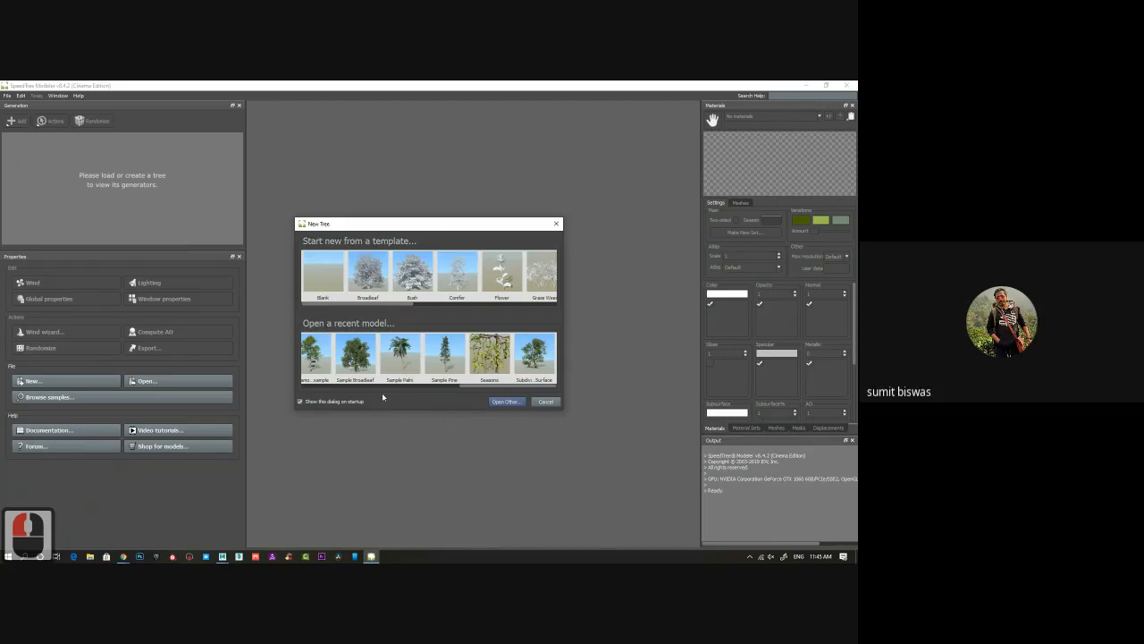
double_click(335, 271)
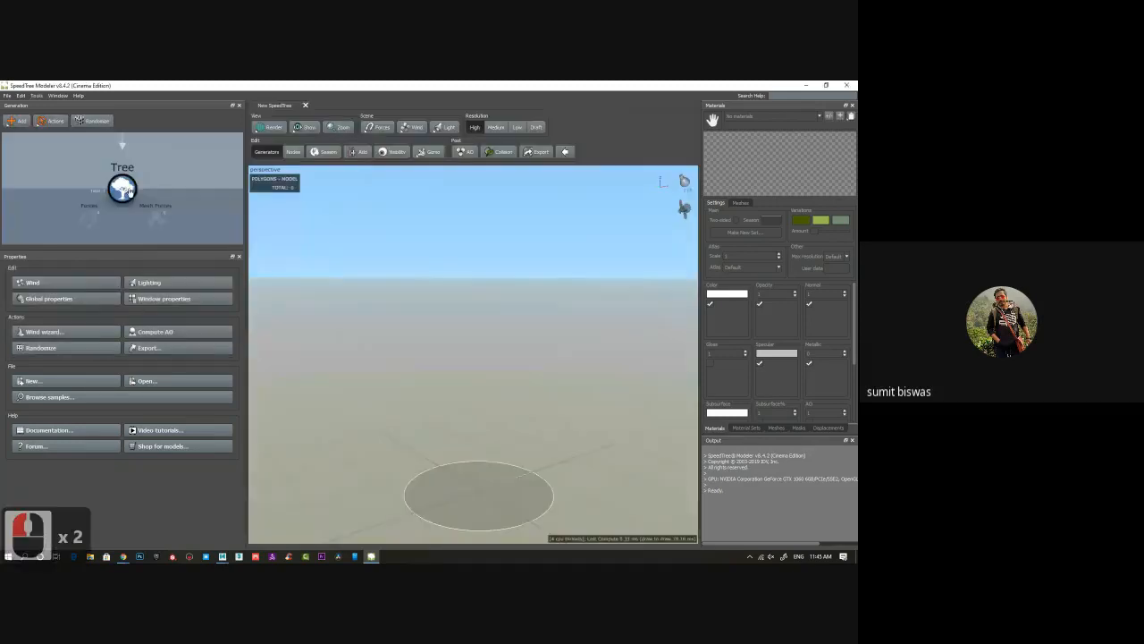
Add a Trunk generator to the Tree node and a Big Branches generator to the trunk.
right_click(128, 188)
mouse_move(165, 195)
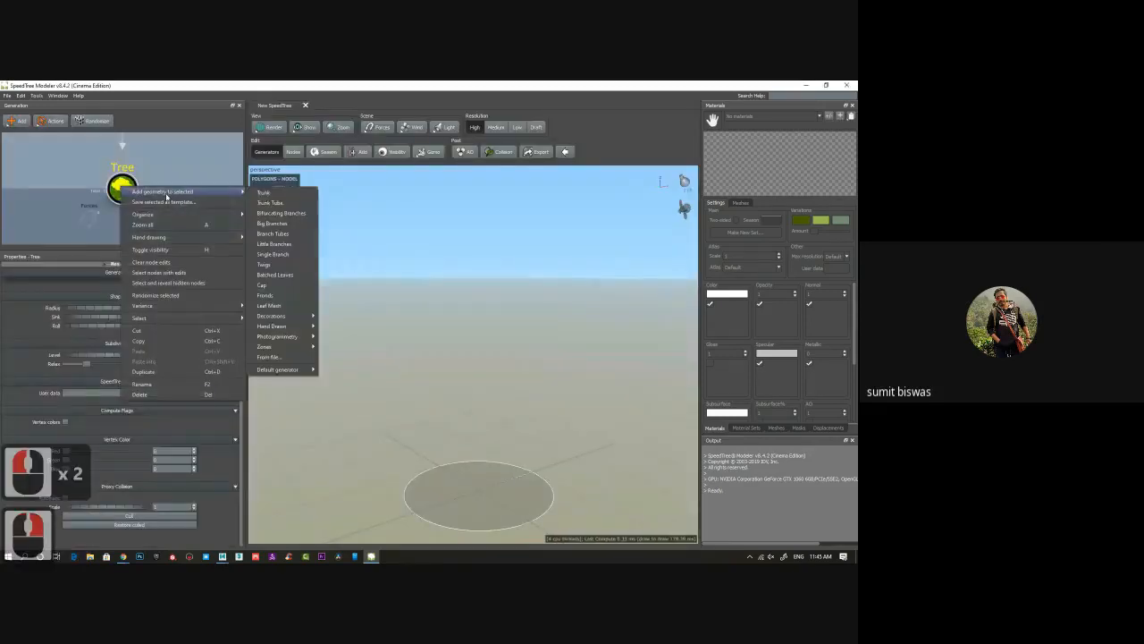
click(265, 207)
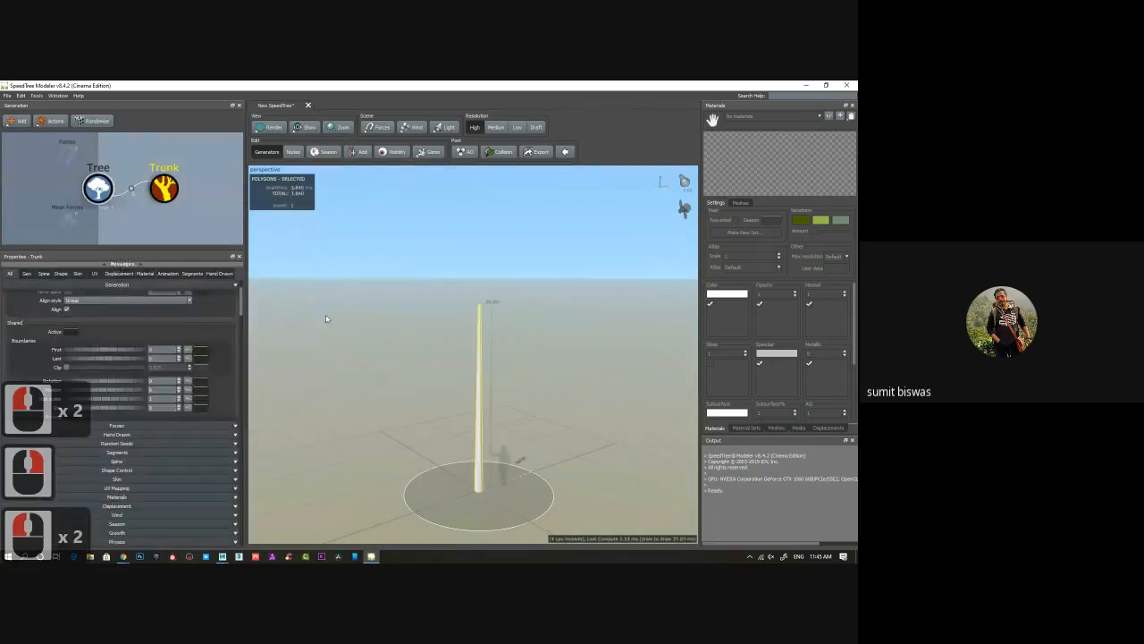
drag(517, 402, 482, 393)
right_click(482, 393)
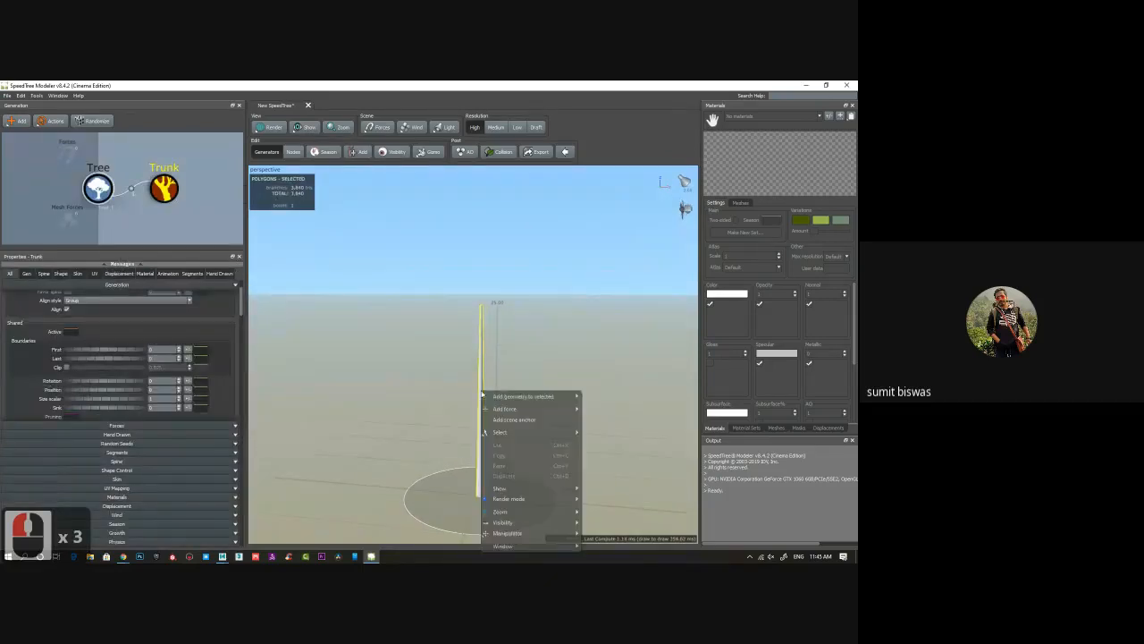
click(527, 396)
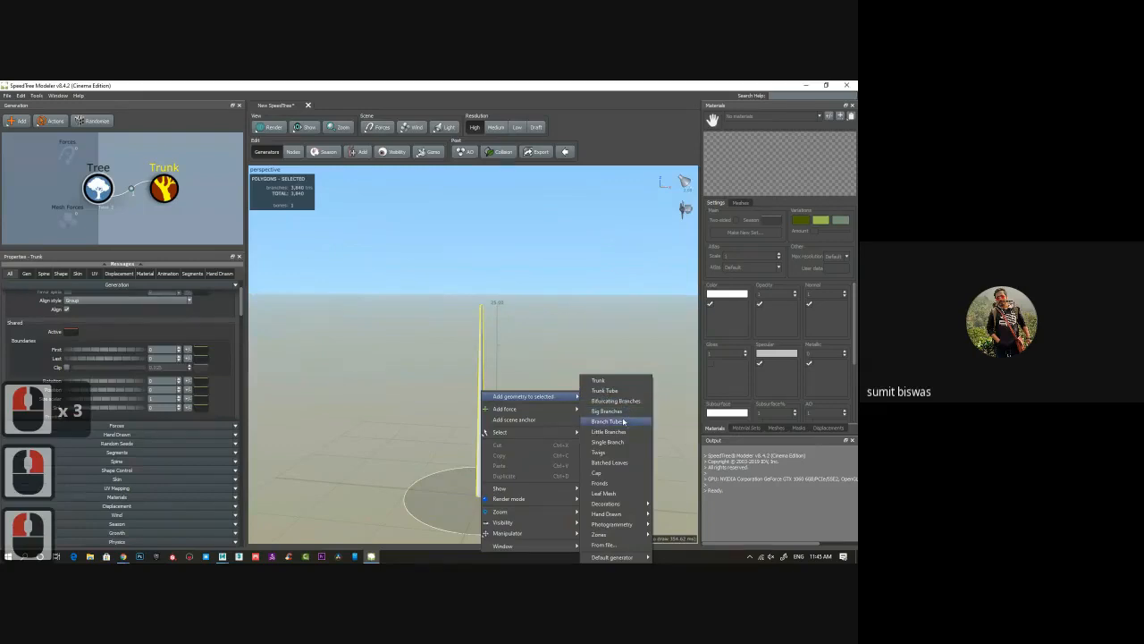
click(607, 410)
Add a Little Branches generator to the Big Branches, and a Twigs generator to the Little Branches.
right_click(520, 387)
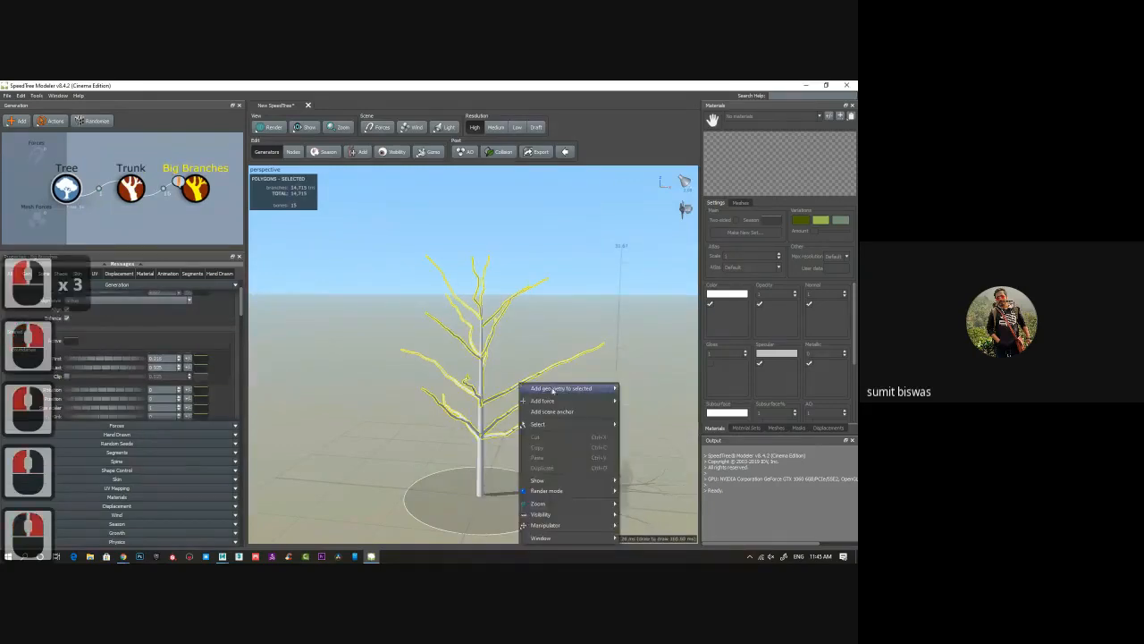
click(561, 389)
click(657, 428)
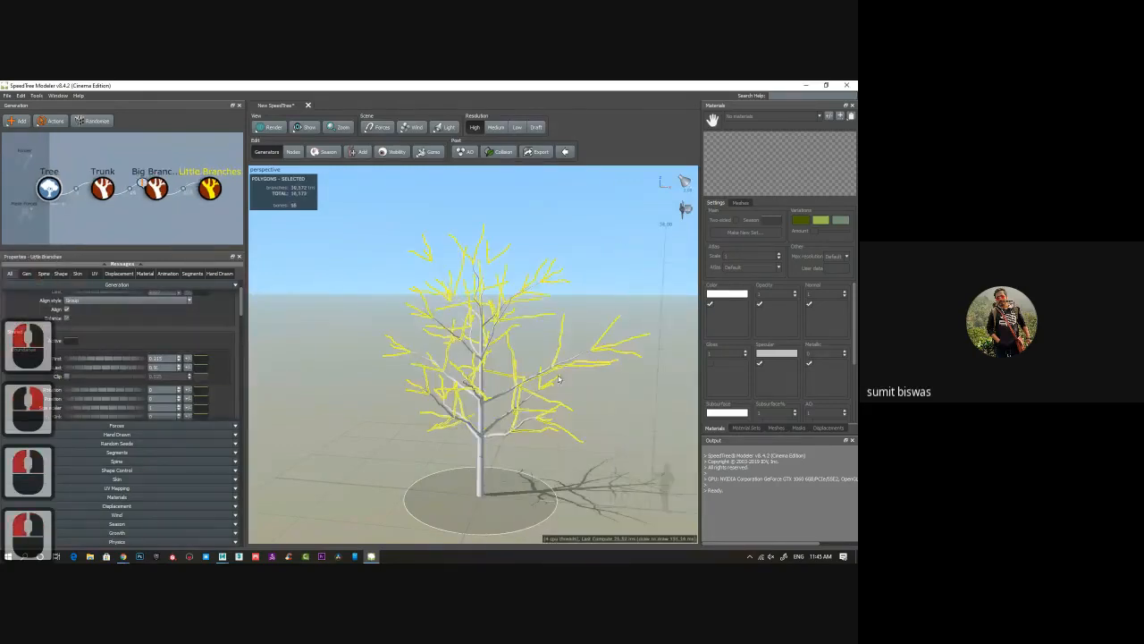
right_click(573, 367)
mouse_move(623, 374)
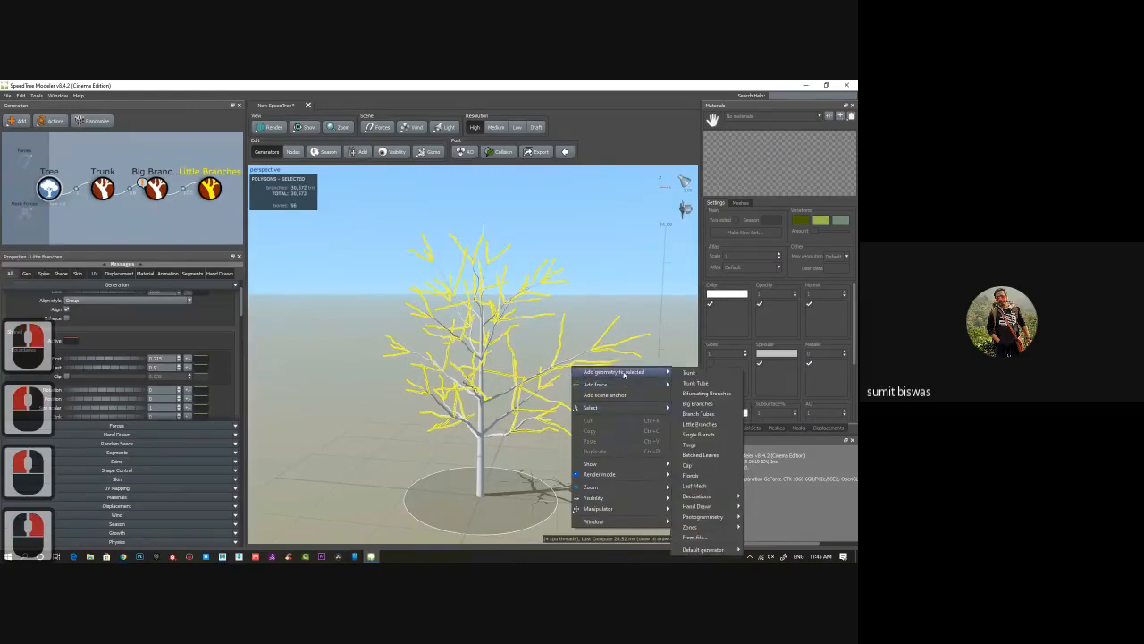
click(689, 444)
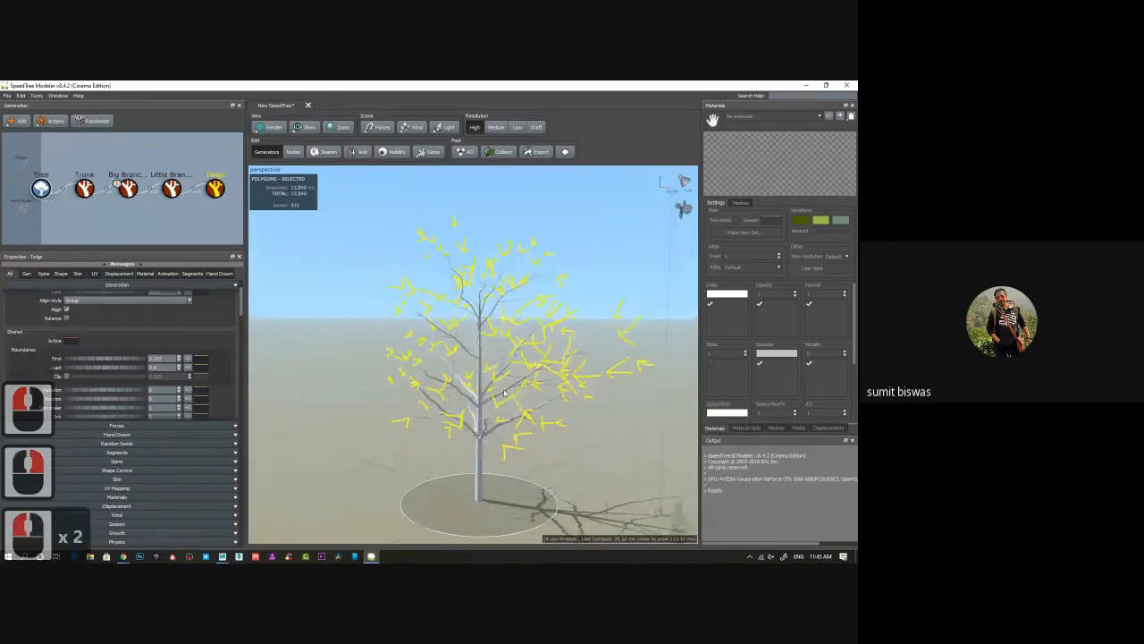
Add one Leaf Mesh generator to the Little Branches and another to the Twigs.
click(171, 187)
right_click(171, 189)
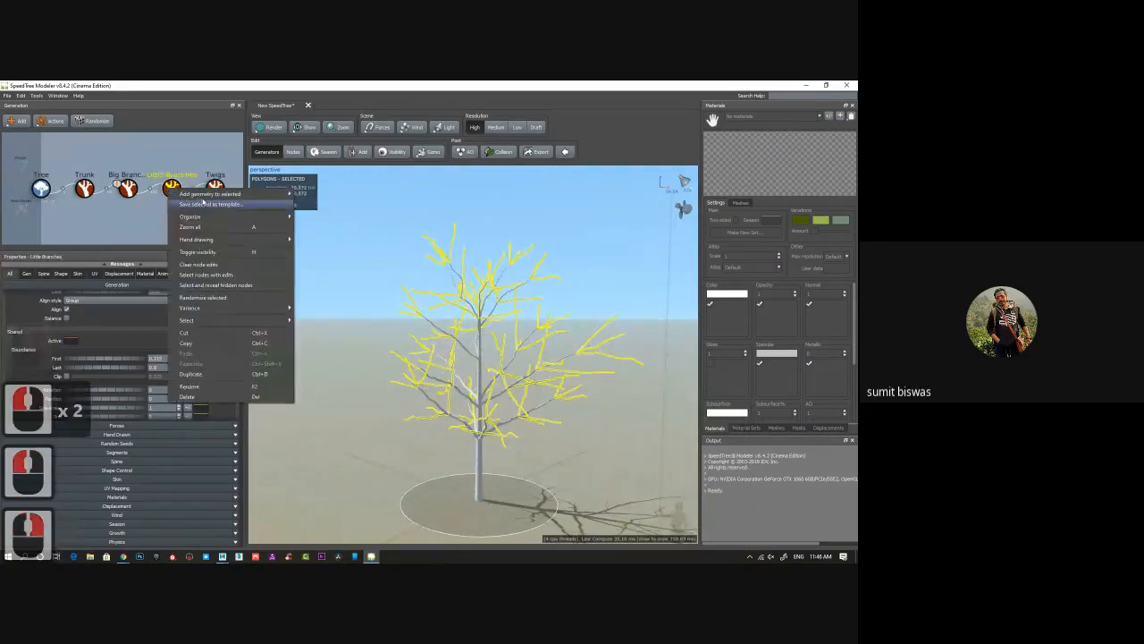
mouse_move(205, 195)
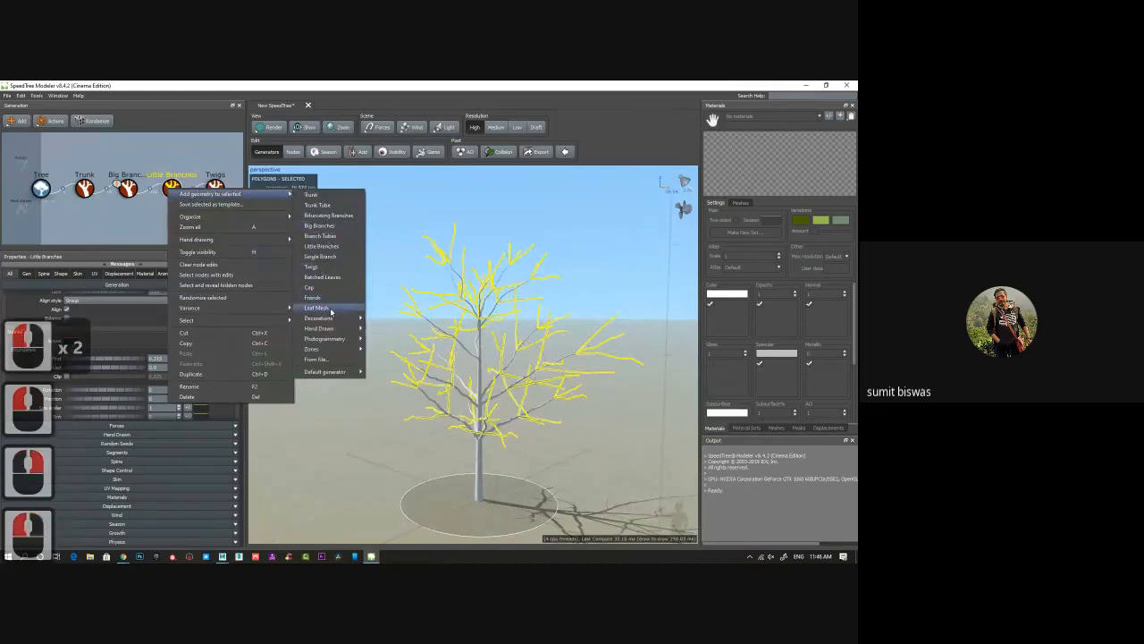
click(326, 309)
click(214, 166)
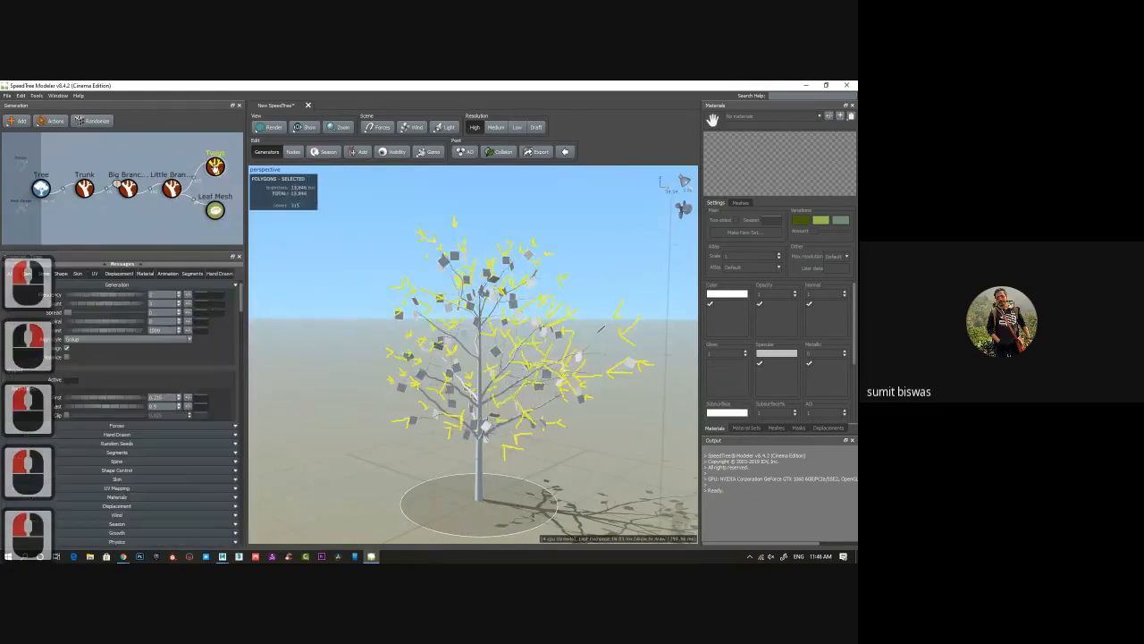
right_click(215, 167)
mouse_move(259, 170)
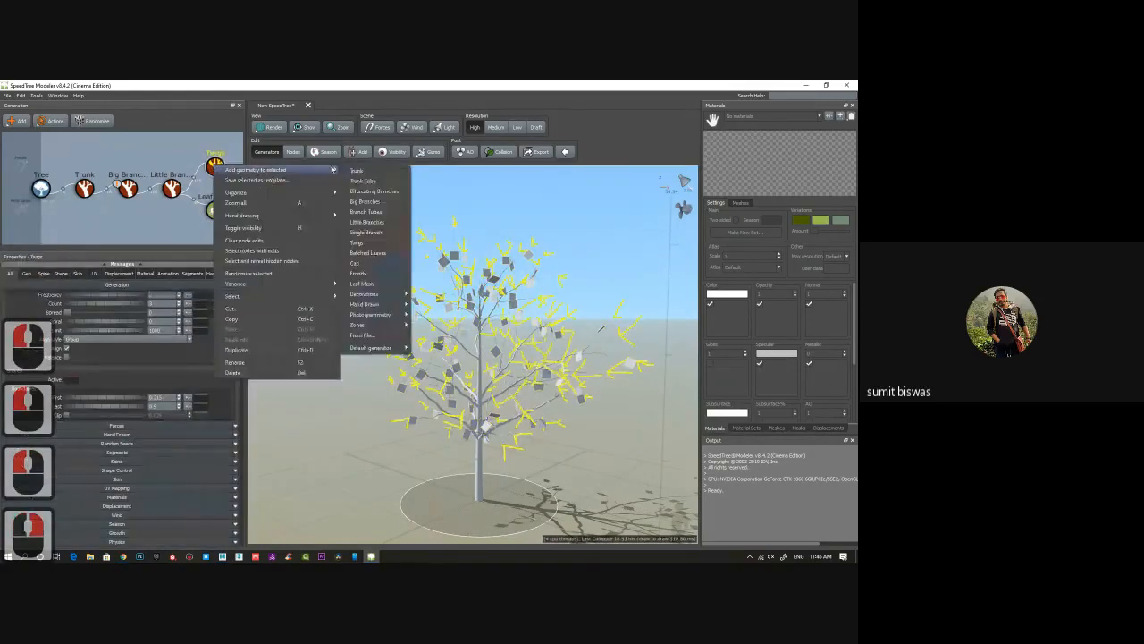
click(371, 285)
Examine the distribution of the leaf meshes over the tree from all around and at different distances.
drag(629, 361, 433, 365)
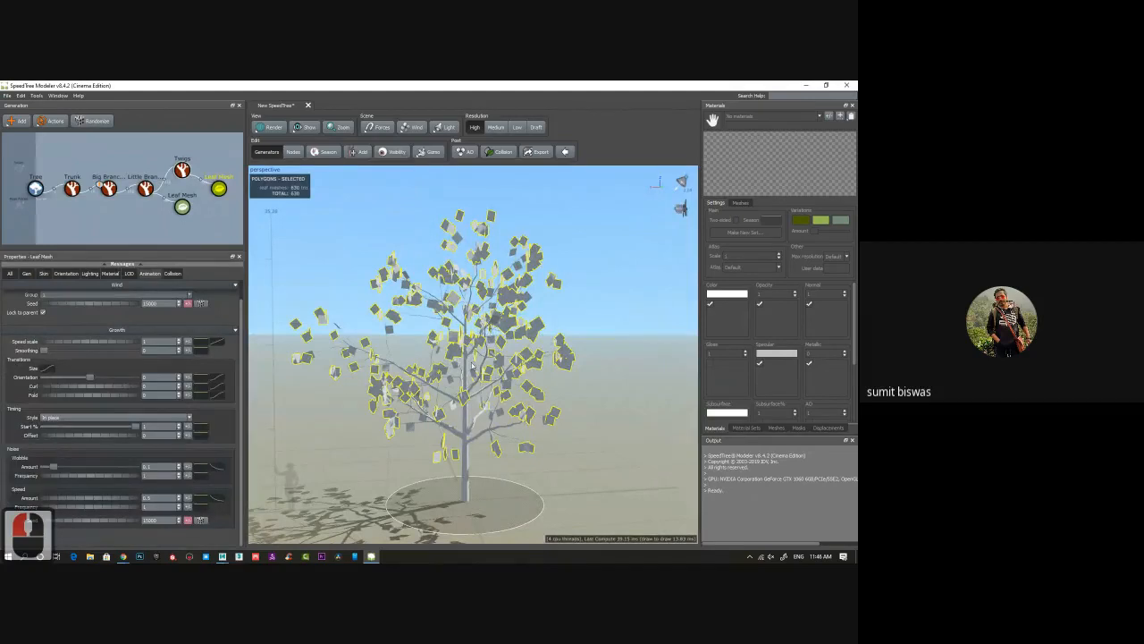
drag(583, 358, 399, 362)
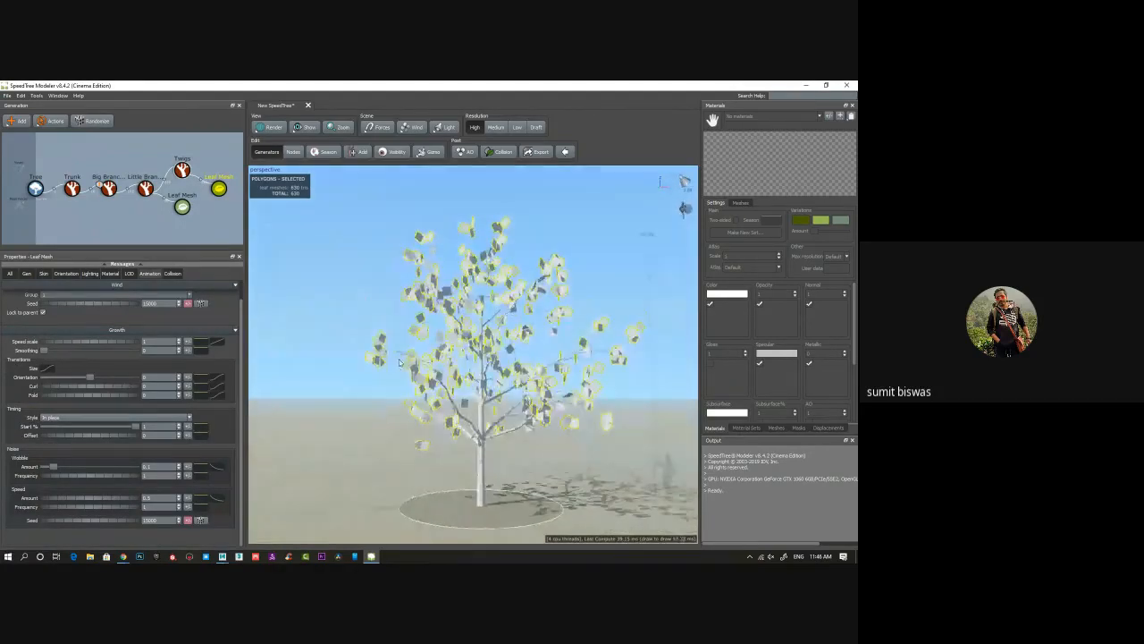
scroll(474, 341, down, 1)
scroll(474, 342, up, 3)
scroll(474, 341, down, 3)
scroll(469, 348, up, 1)
drag(469, 348, 366, 374)
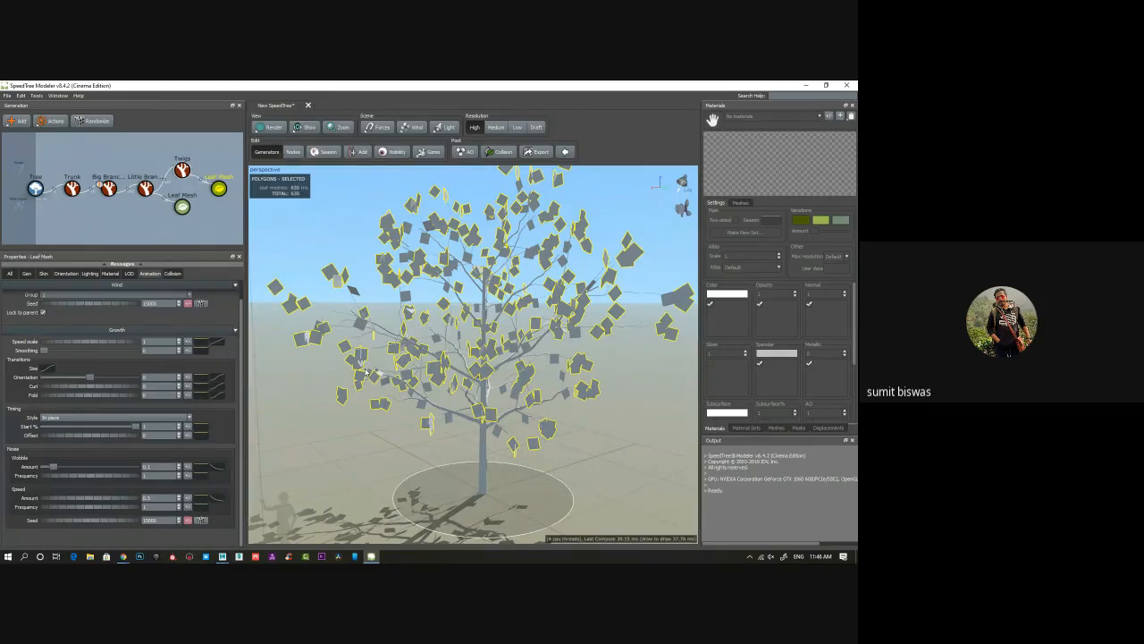
alt+drag(573, 414, 624, 391)
click(754, 429)
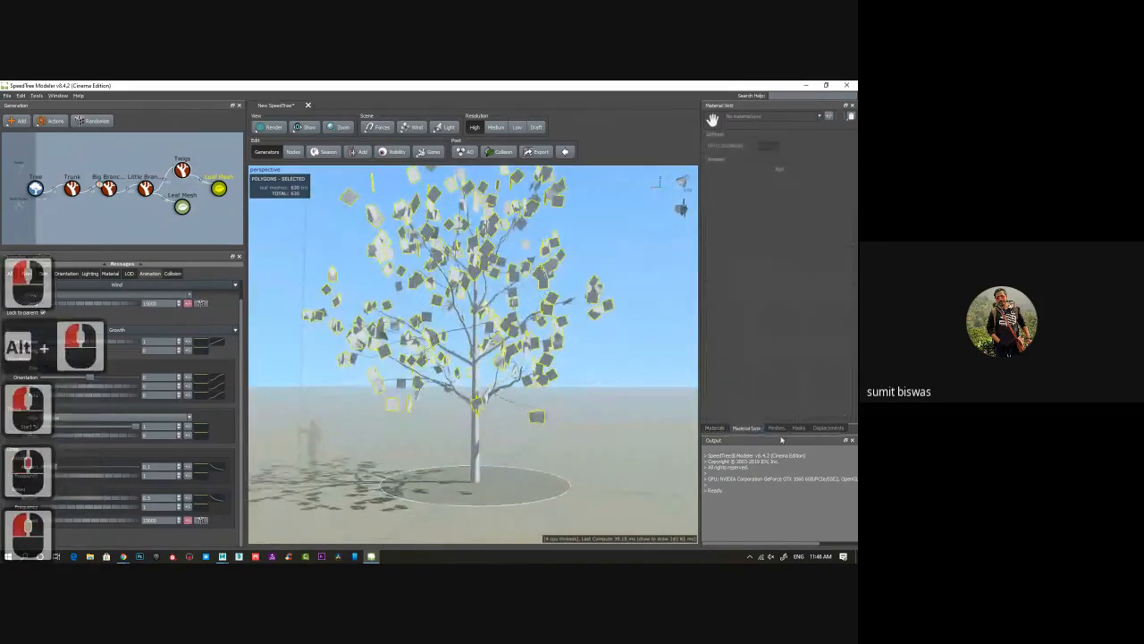
click(829, 116)
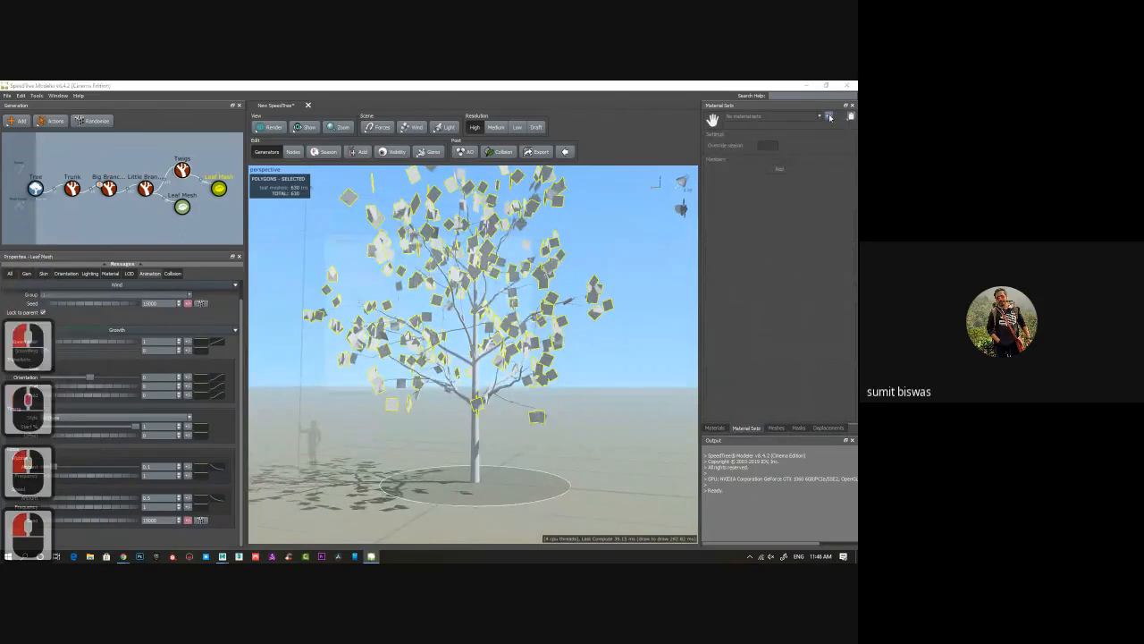
click(528, 241)
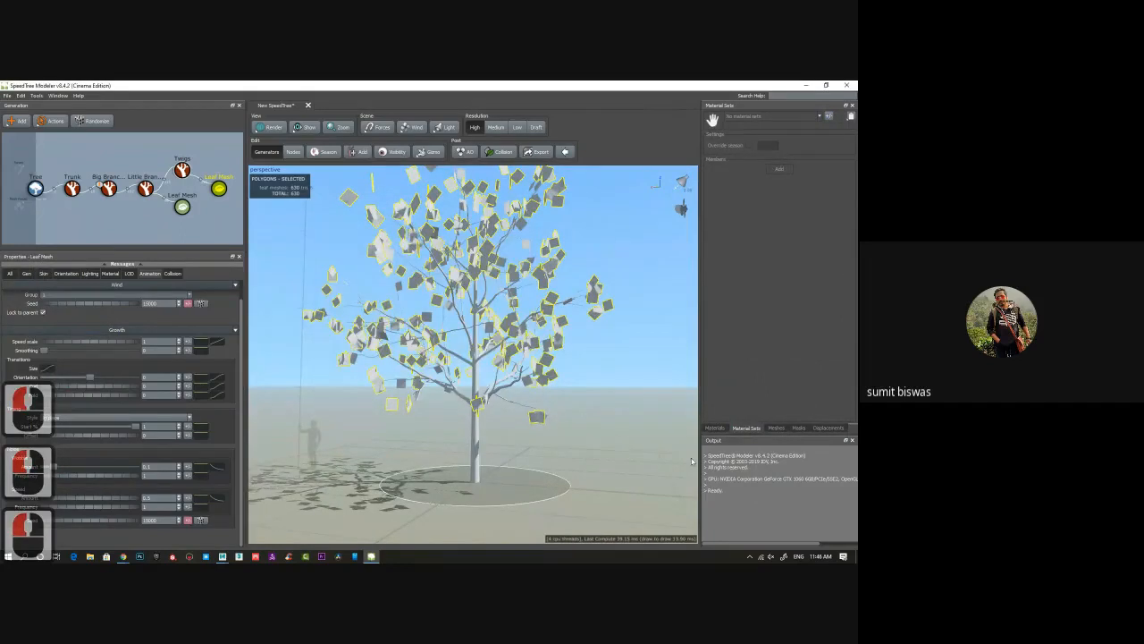
Create a material from Sample_Bark_2.png in the Sample_Broadleaf Bark folder and apply it to the trunk and branches.
click(838, 117)
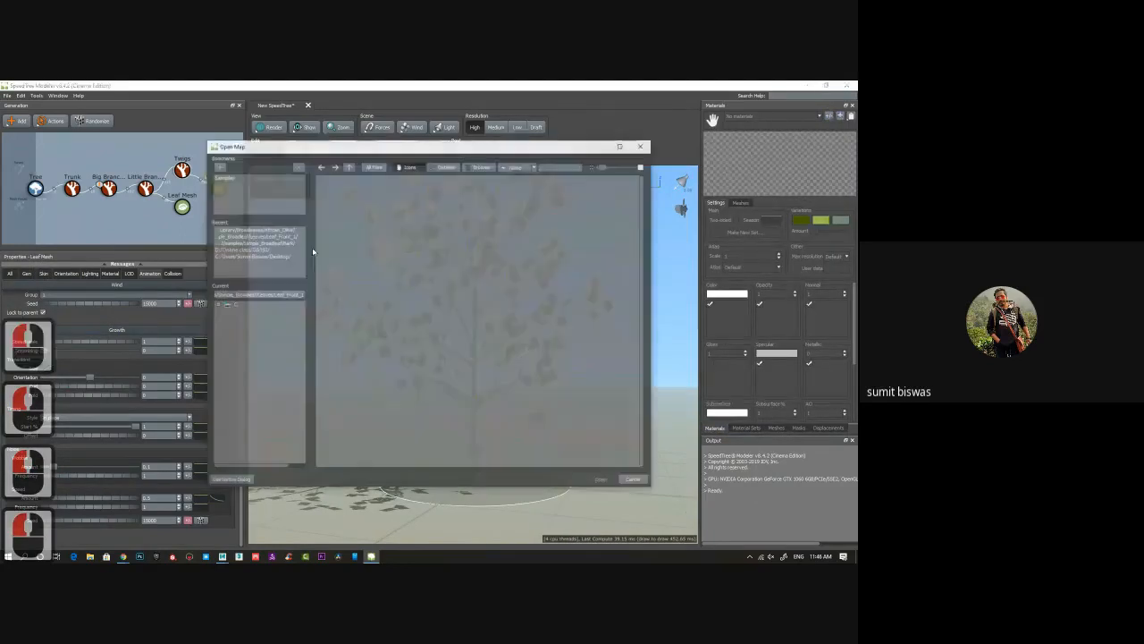
drag(302, 401, 302, 376)
click(292, 344)
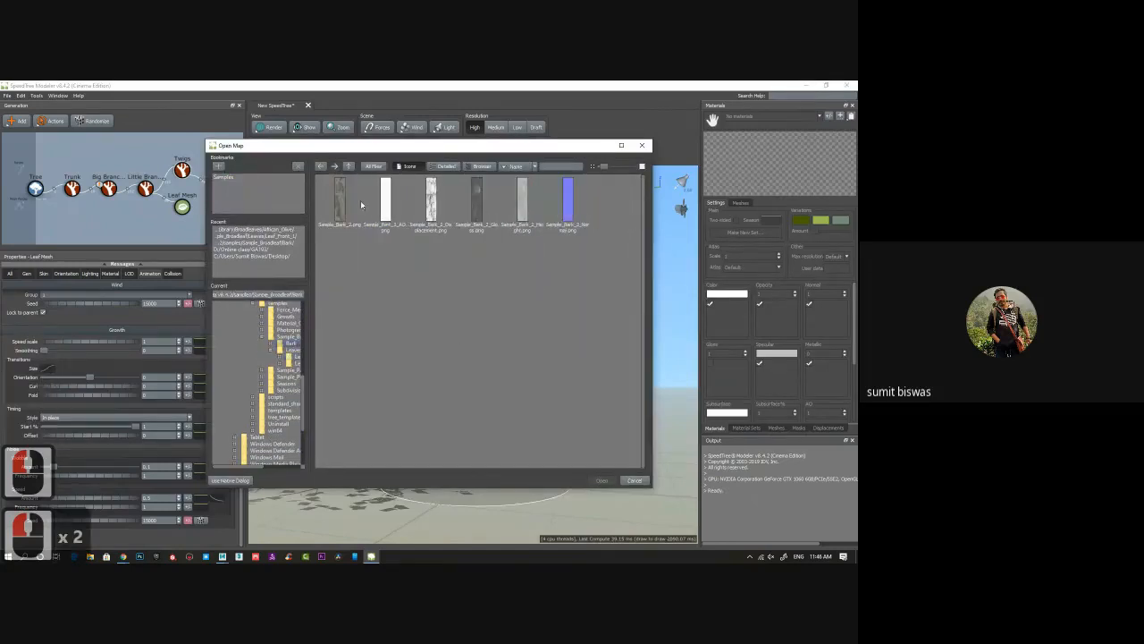
click(340, 198)
click(603, 481)
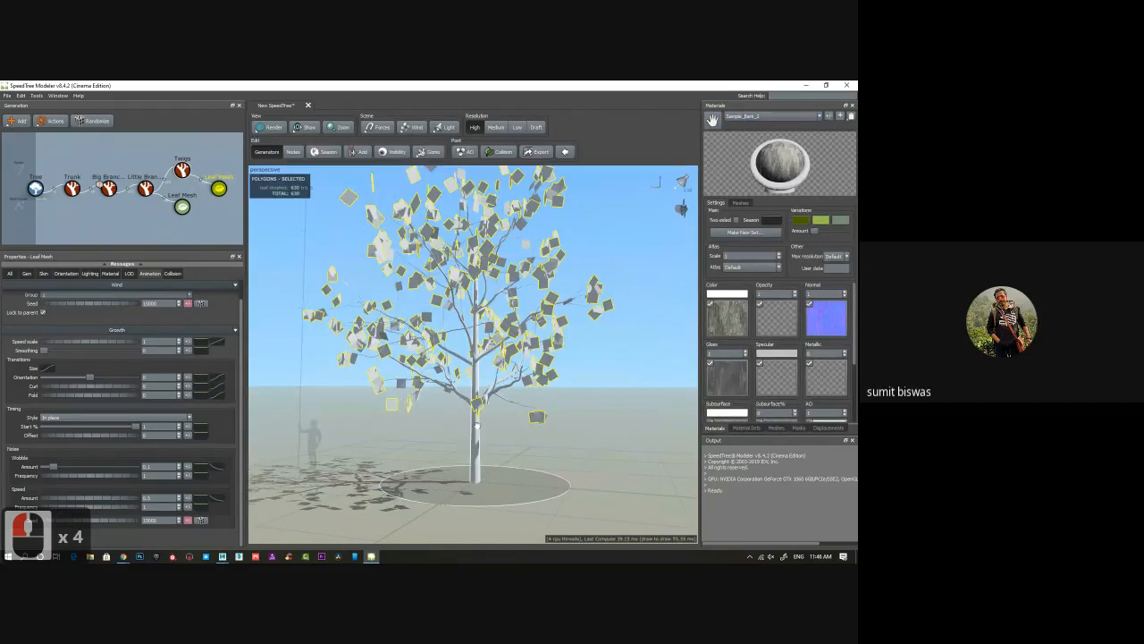
alt+drag(477, 426, 441, 425)
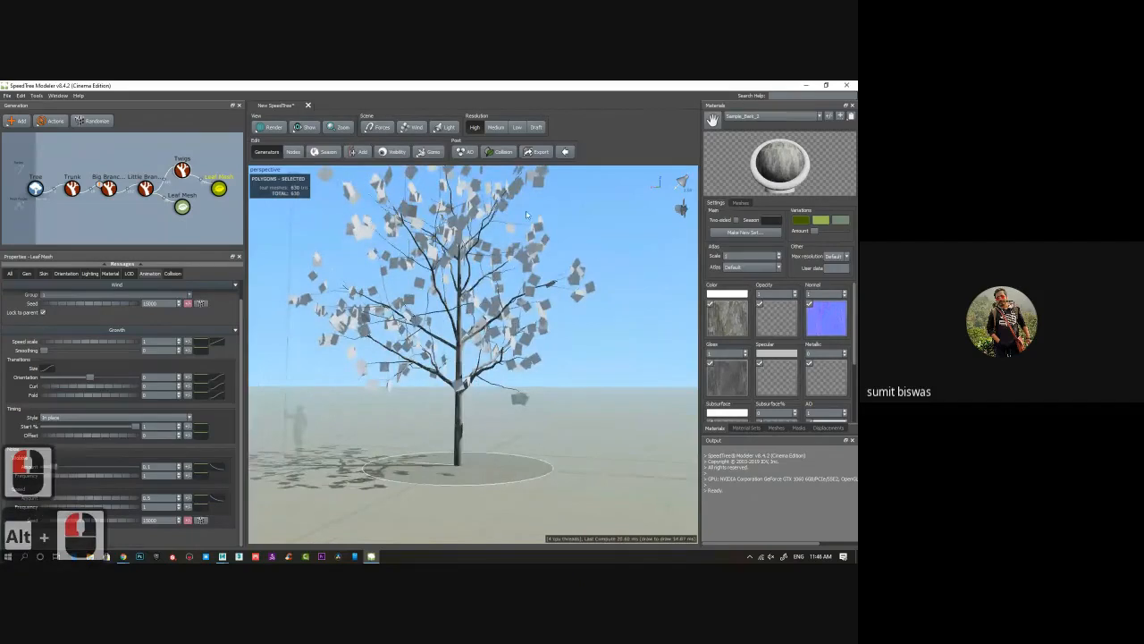
alt+drag(578, 360, 465, 358)
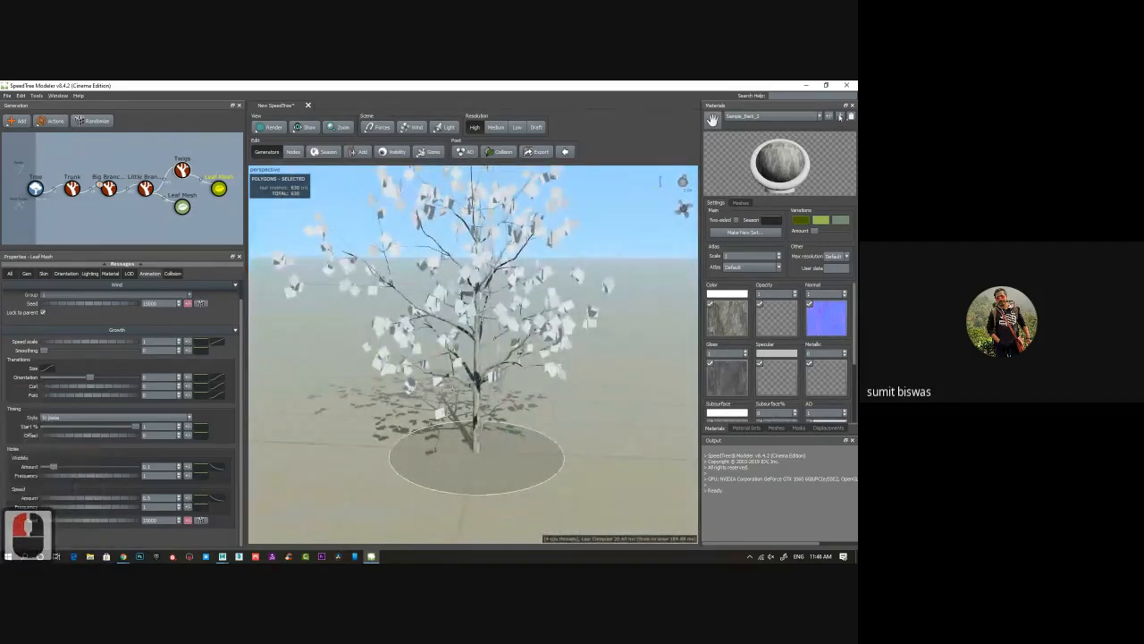
Create a material from Leaf_Front_1.png in the Sample_Broadleaf Leaves folder and apply it to the leaf meshes.
click(840, 117)
click(295, 312)
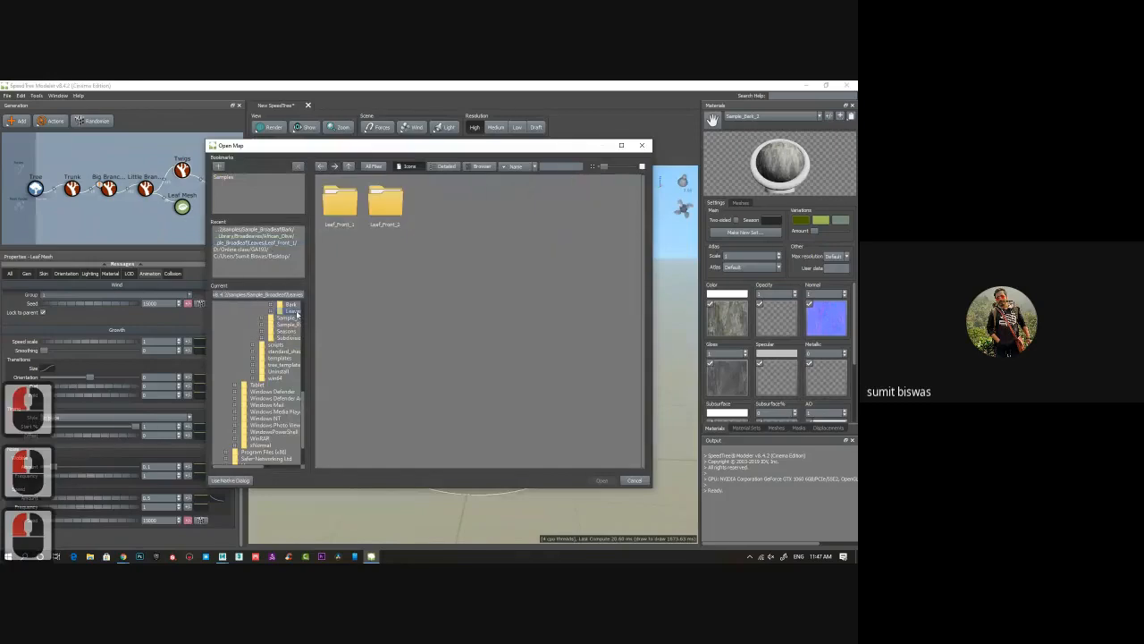
double_click(340, 202)
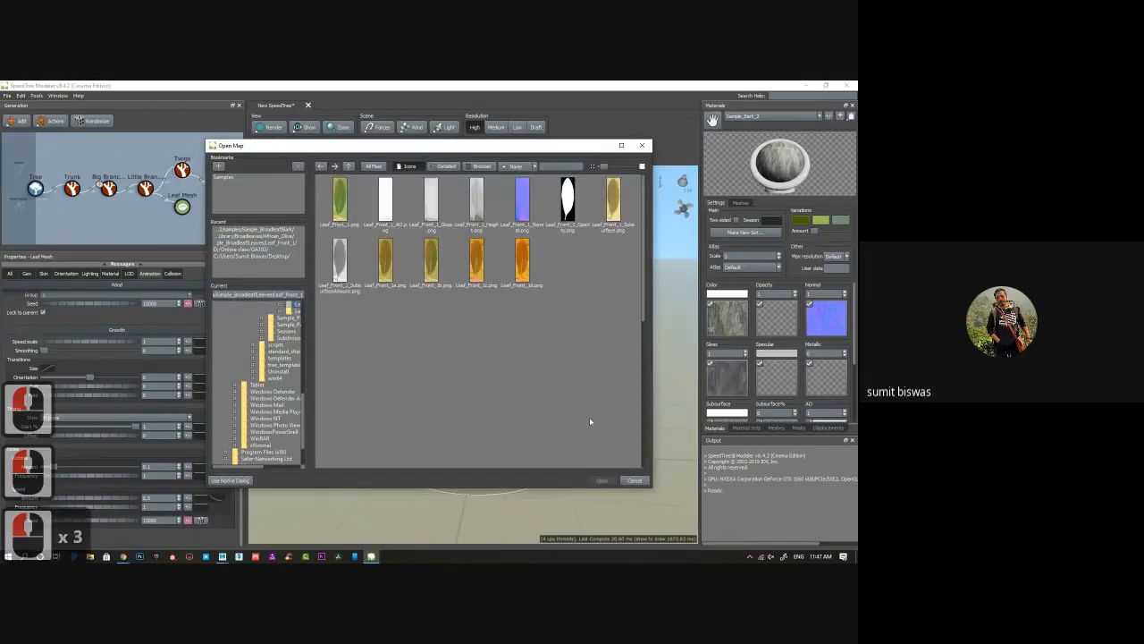
click(332, 199)
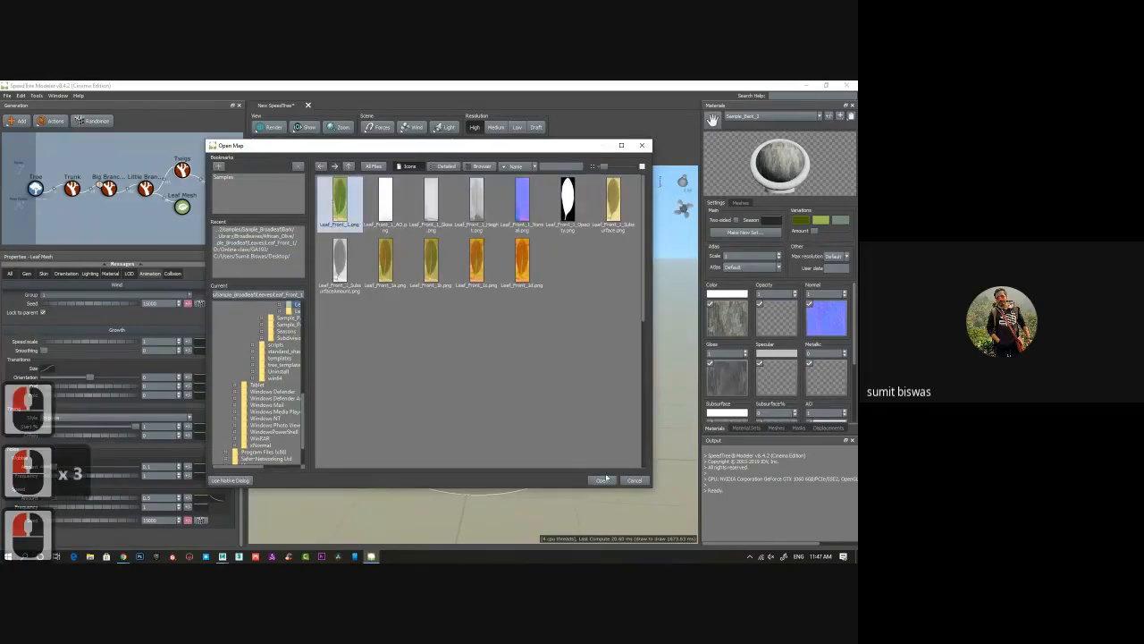
click(603, 480)
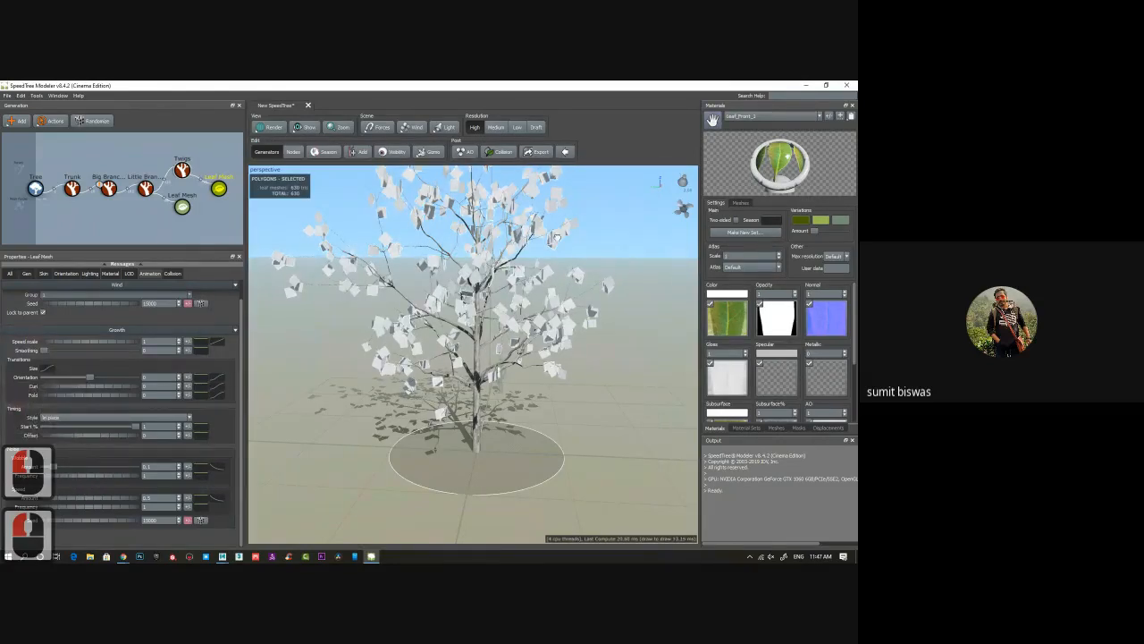
drag(712, 118, 554, 308)
mouse_move(639, 263)
mouse_down()
mouse_move(587, 259)
mouse_move(662, 260)
mouse_up()
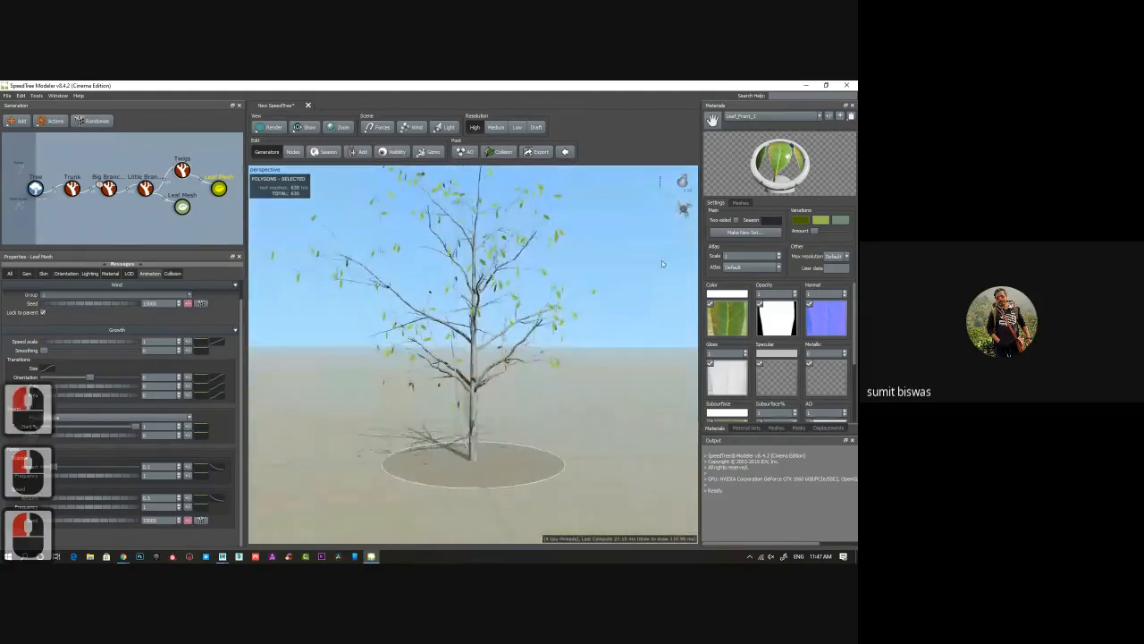
Raise the generation number of the Leaf Mesh on the Little Branches to make the foliage much denser.
click(184, 211)
scroll(169, 358, up, 13)
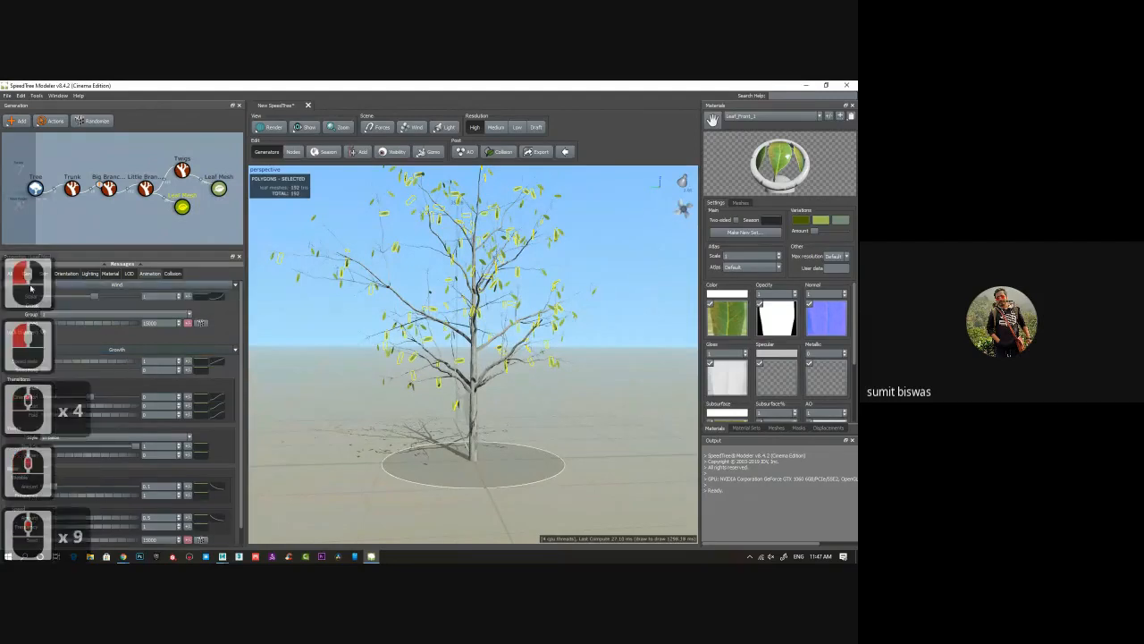
scroll(185, 380, up, 4)
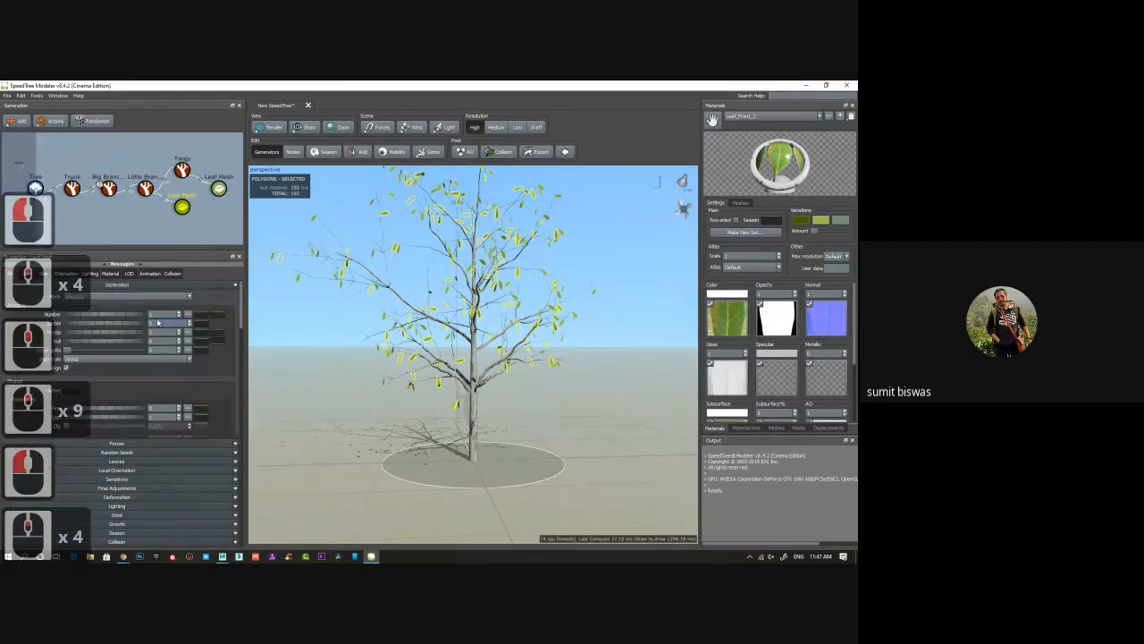
drag(177, 317, 177, 273)
drag(542, 444, 570, 399)
middle_drag(570, 400, 554, 403)
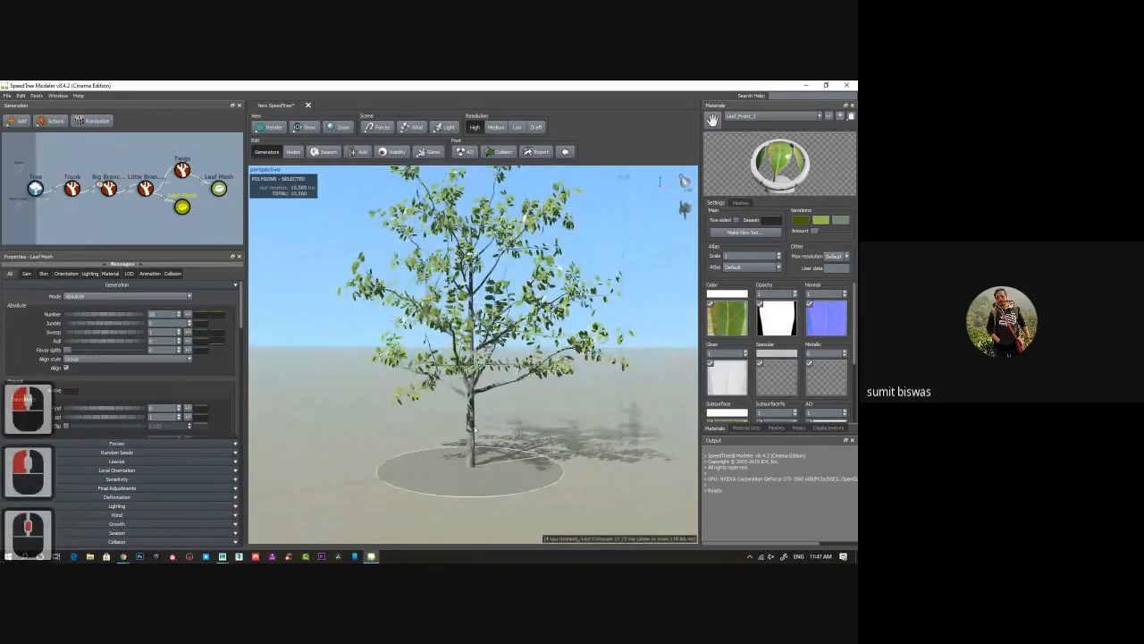
Shorten the trunk so that the whole tree becomes lower.
click(472, 435)
drag(470, 406, 470, 417)
middle_drag(526, 452, 530, 437)
drag(530, 437, 511, 436)
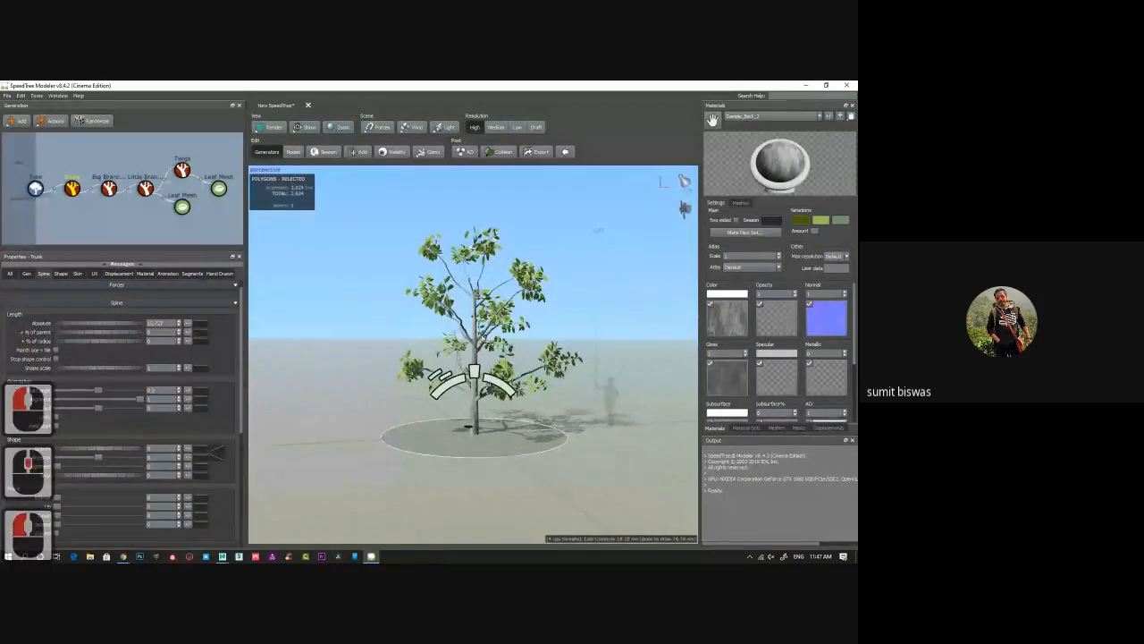
Slightly increase the start angle of the Big Branches and set their Extend parent option to Any.
click(481, 343)
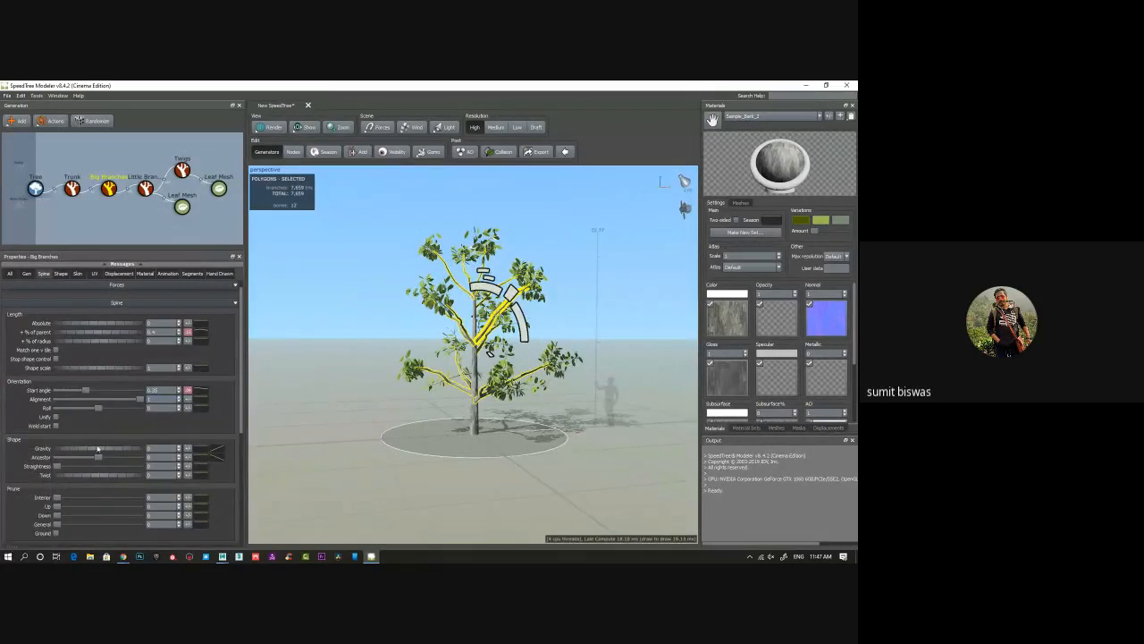
mouse_move(85, 390)
mouse_down()
mouse_move(101, 391)
mouse_move(88, 391)
mouse_up()
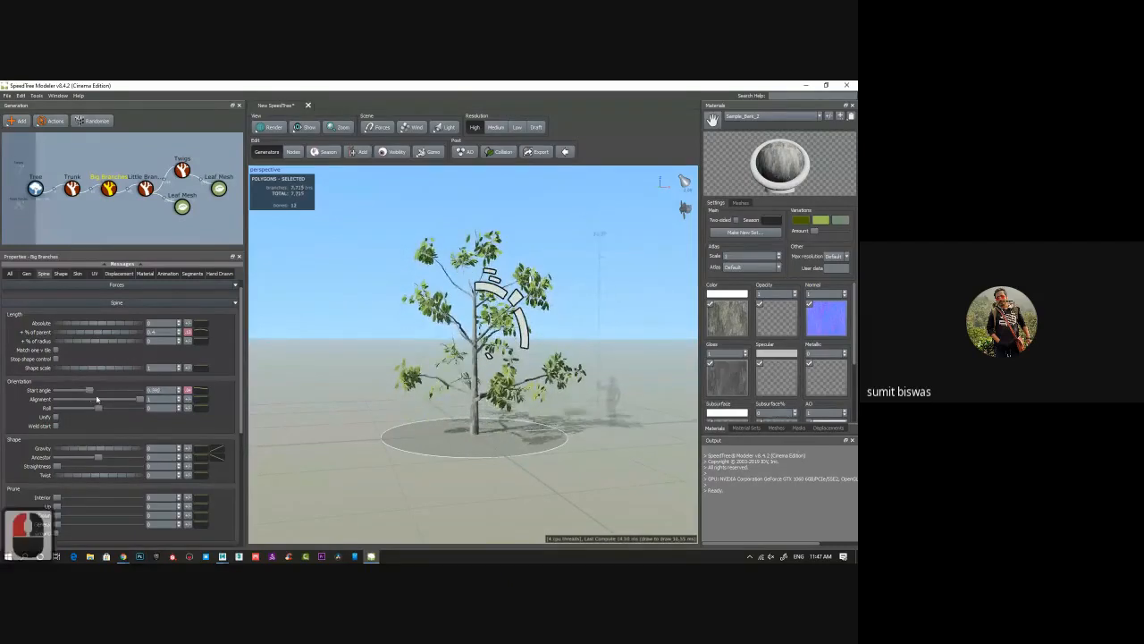
click(27, 274)
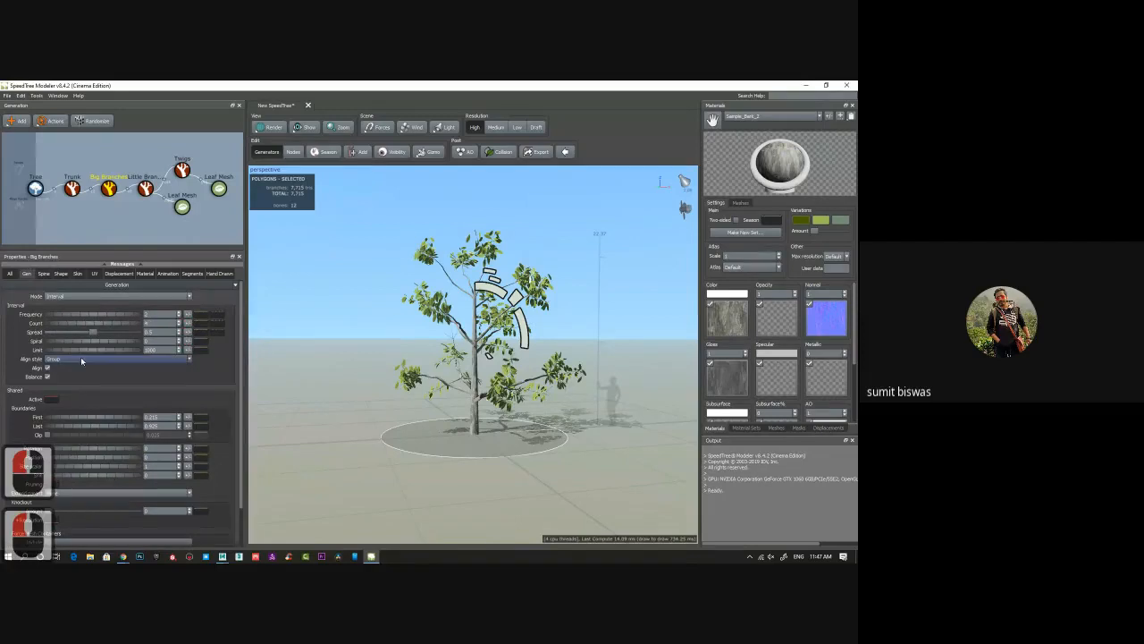
click(85, 493)
click(85, 498)
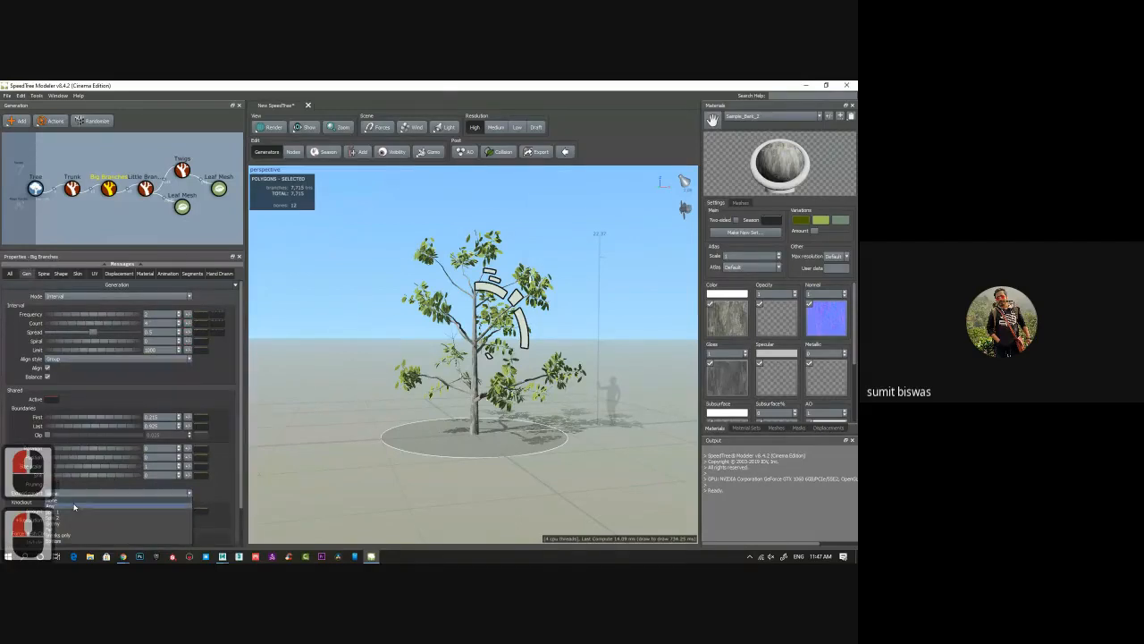
mouse_move(424, 319)
mouse_down()
mouse_move(447, 326)
mouse_move(431, 334)
mouse_up()
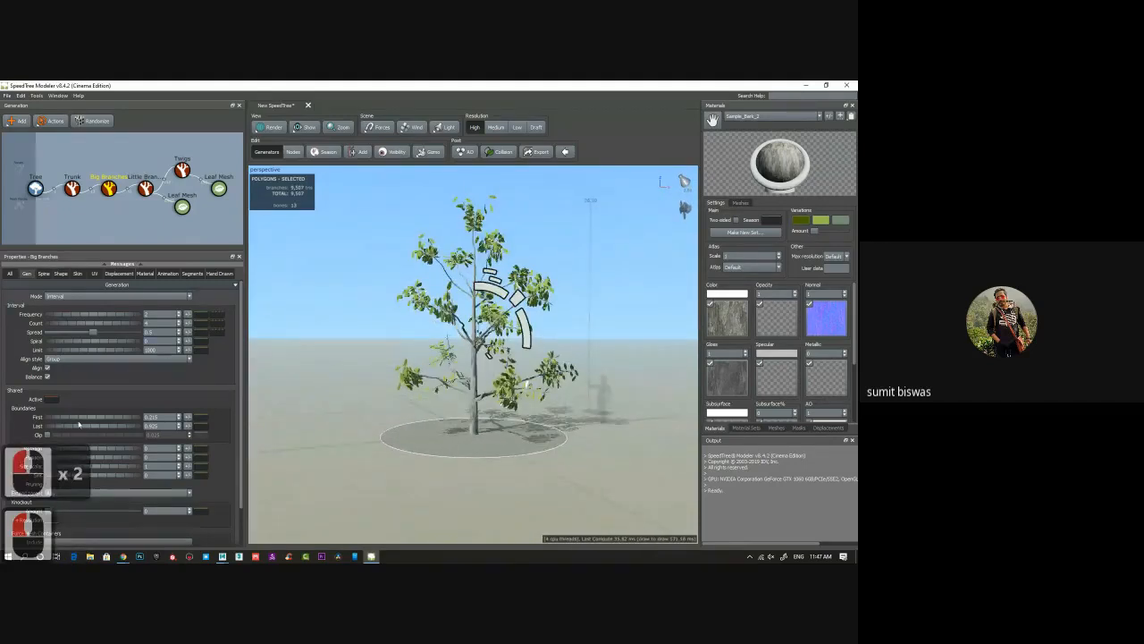
Give the Big Branches small negative rotation and position values in their shared generation settings.
scroll(87, 433, down, 2)
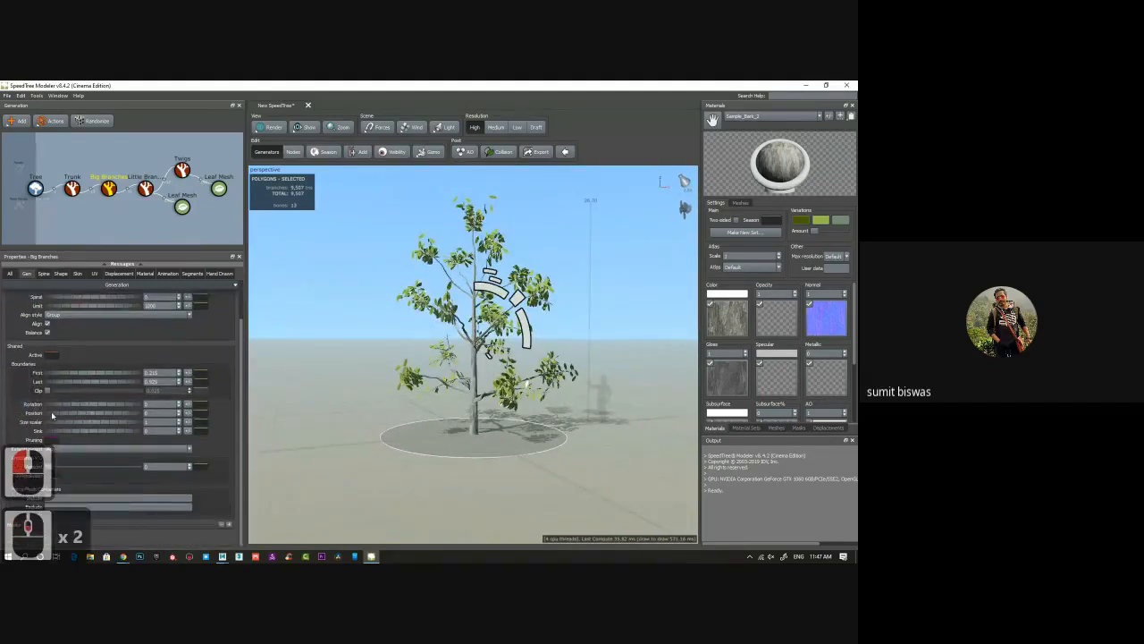
click(101, 405)
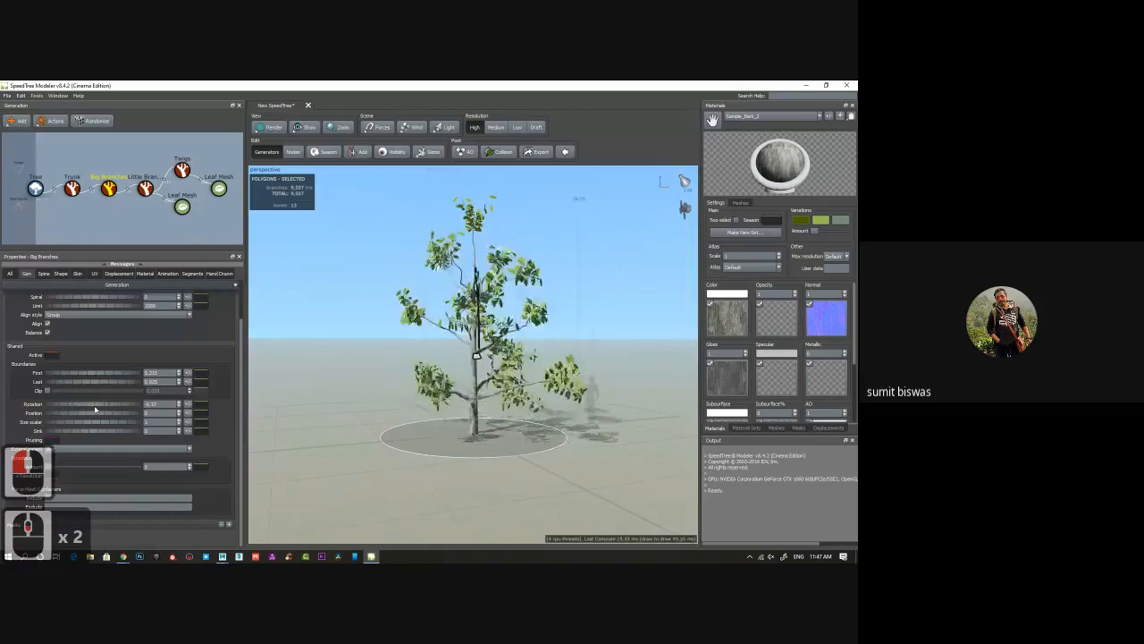
click(89, 405)
mouse_move(87, 413)
mouse_down()
mouse_move(103, 411)
mouse_move(84, 414)
mouse_up()
Adjust the First and Last boundaries of the Big Branches along the trunk, leaving Clip disabled.
drag(84, 373, 124, 378)
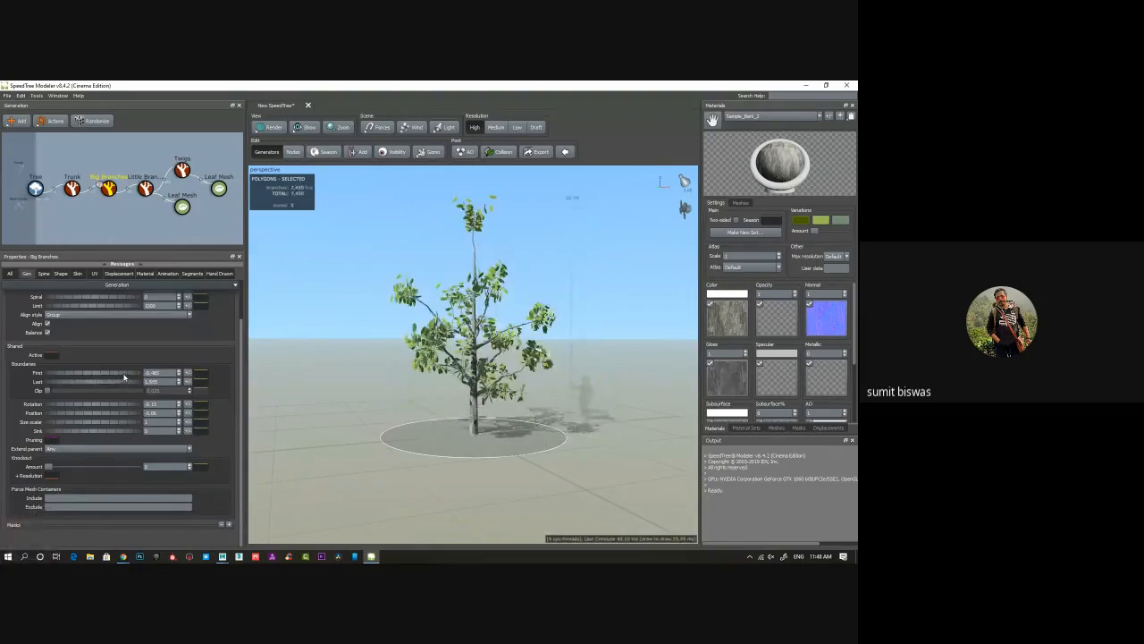
click(98, 389)
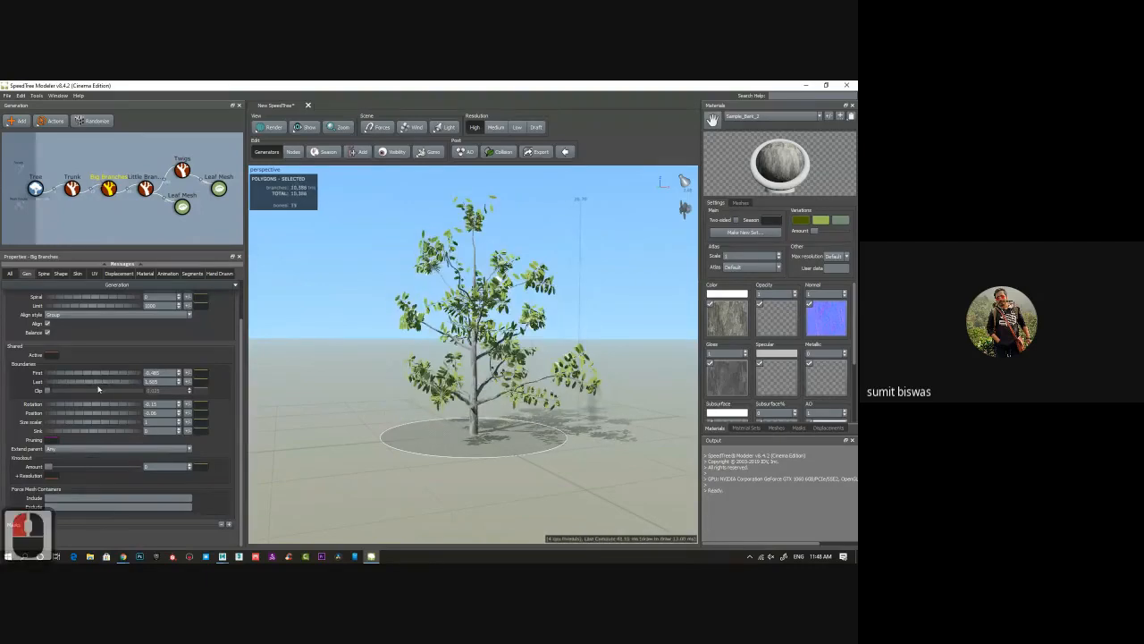
click(48, 391)
click(48, 392)
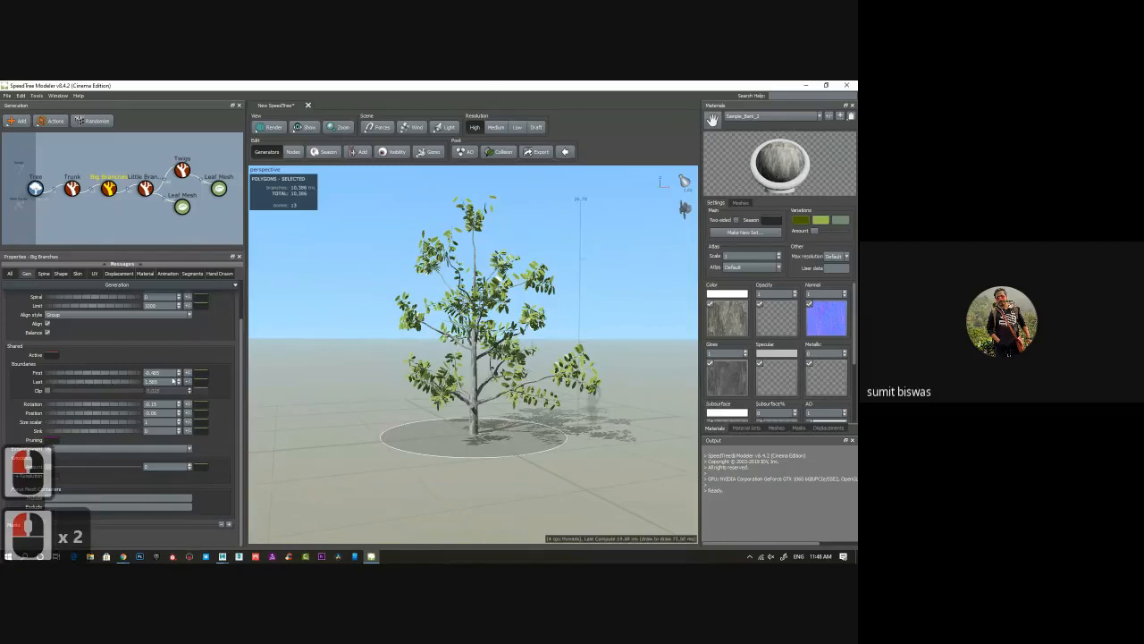
Set the spiral of the Big Branches to about -0.74 and lower their limit.
scroll(99, 367, up, 1)
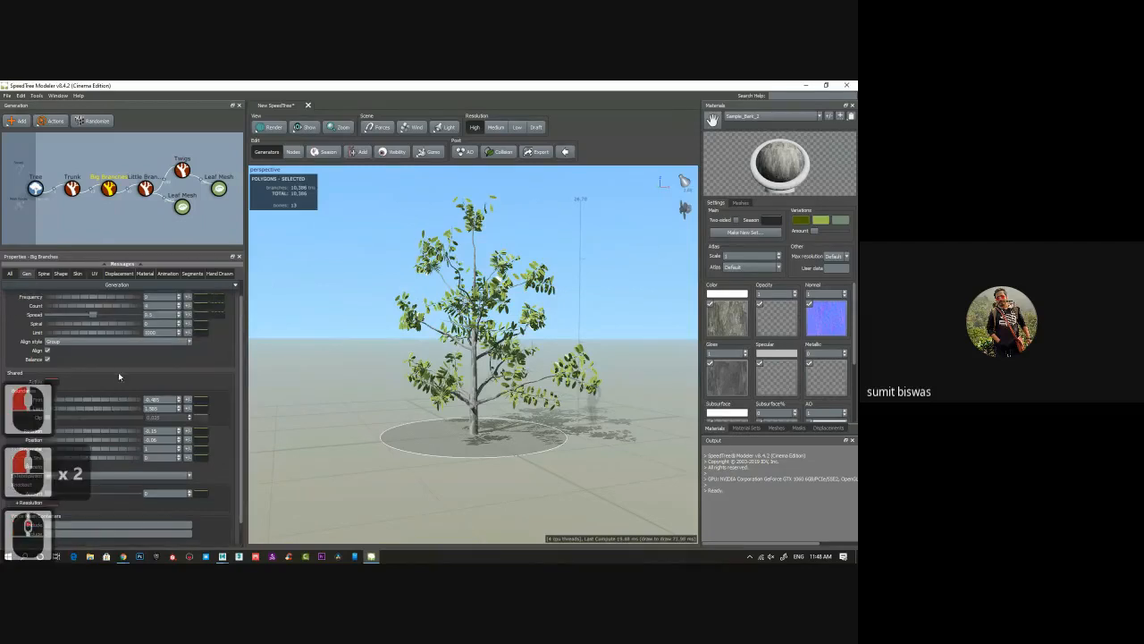
click(96, 323)
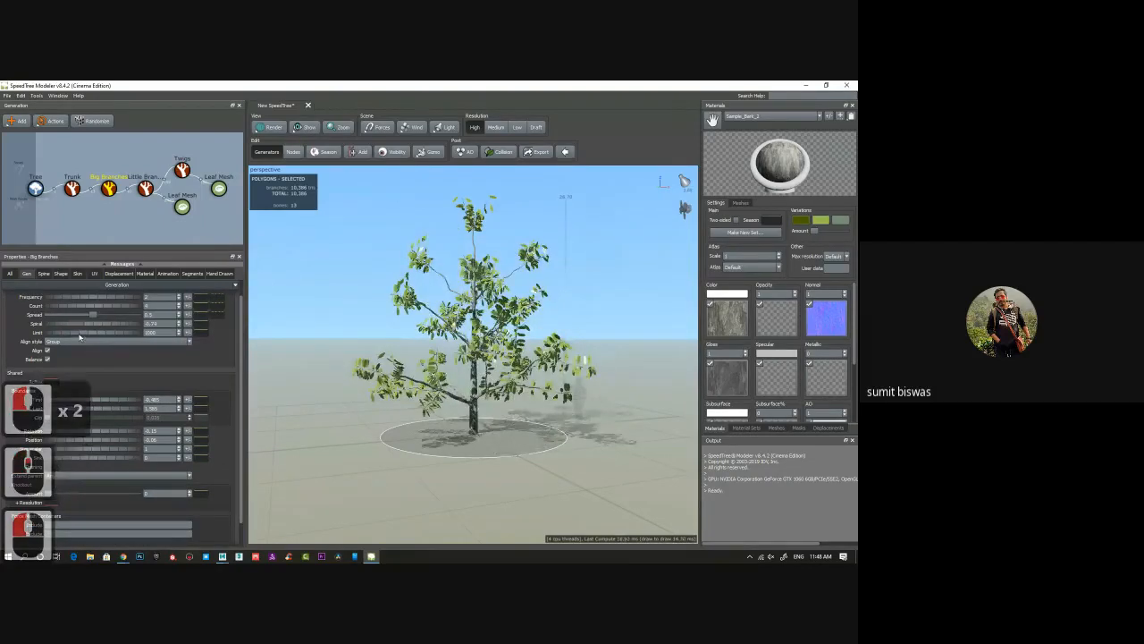
drag(77, 333, 74, 332)
click(106, 332)
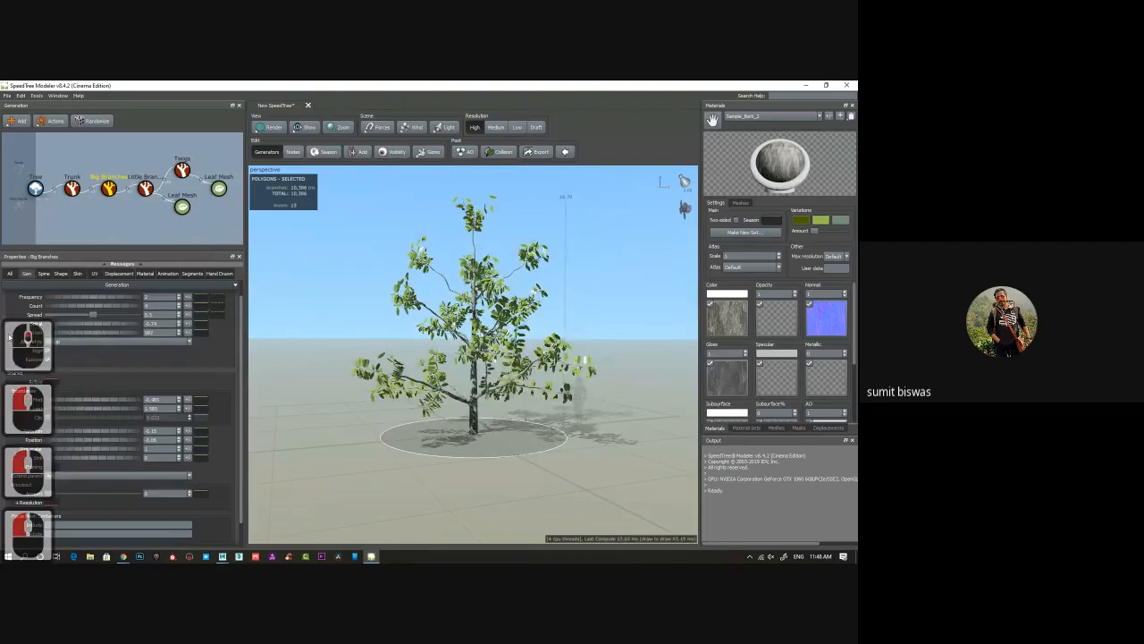
click(107, 333)
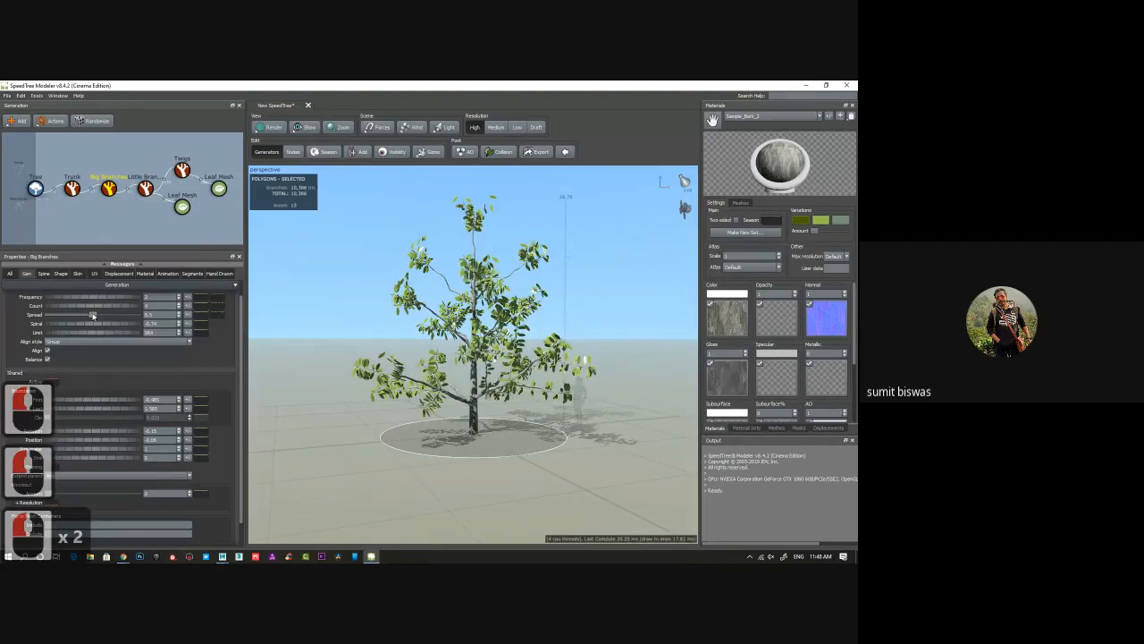
Widen the spread of the Big Branches to about 0.9, adjust their spiral and raise their count for a fuller crown.
drag(93, 316, 61, 315)
drag(564, 370, 347, 350)
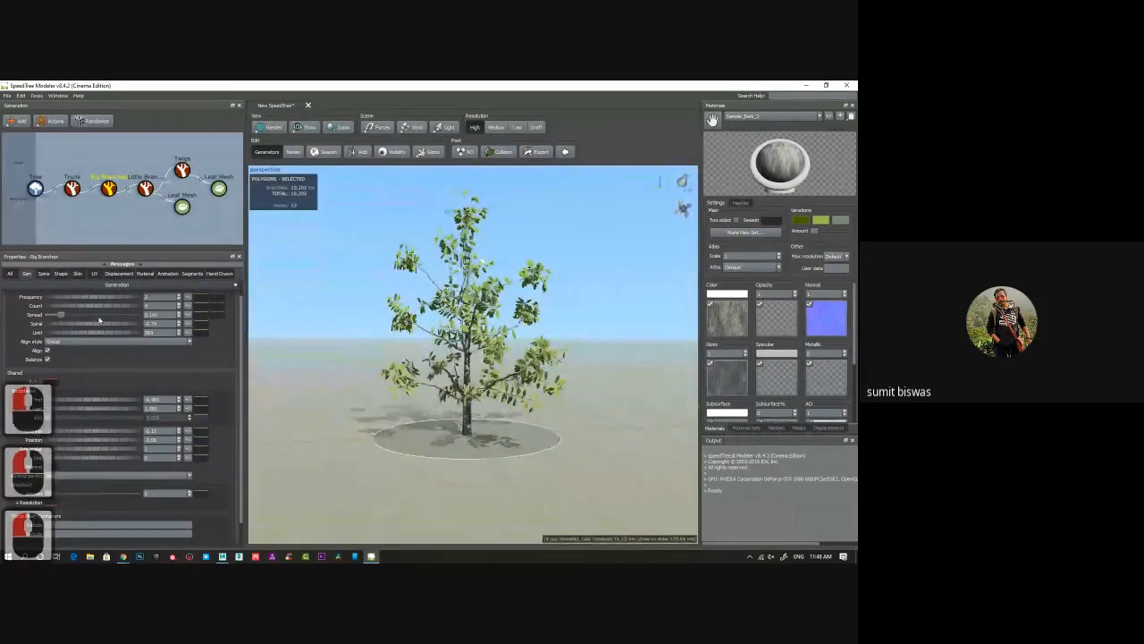
drag(89, 325, 131, 315)
drag(502, 370, 384, 384)
drag(86, 308, 118, 310)
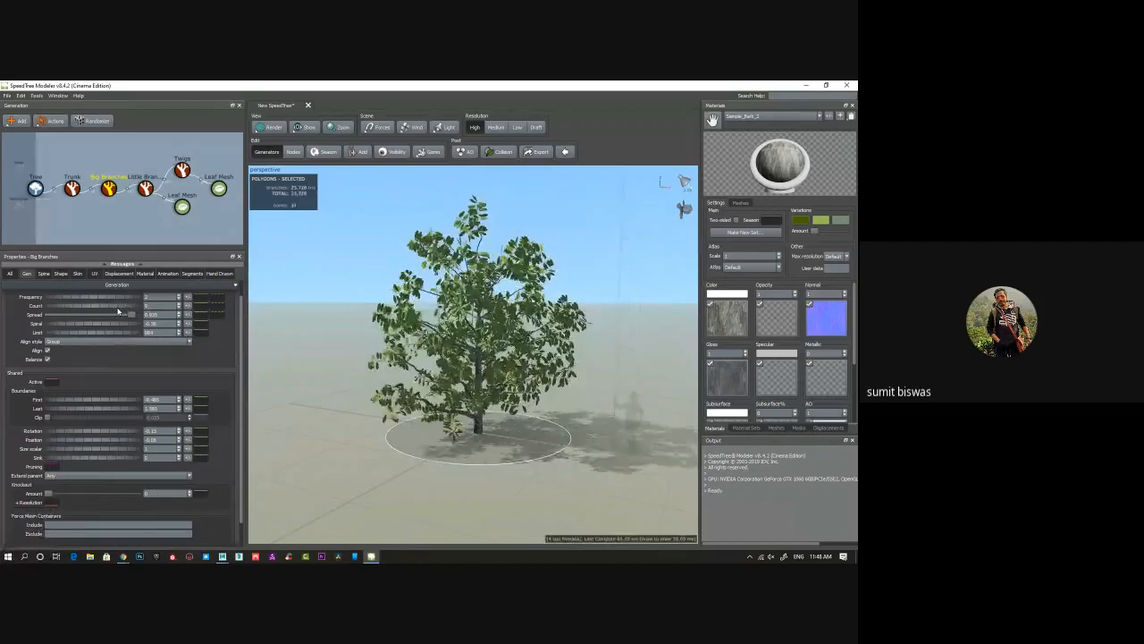
drag(555, 375, 320, 358)
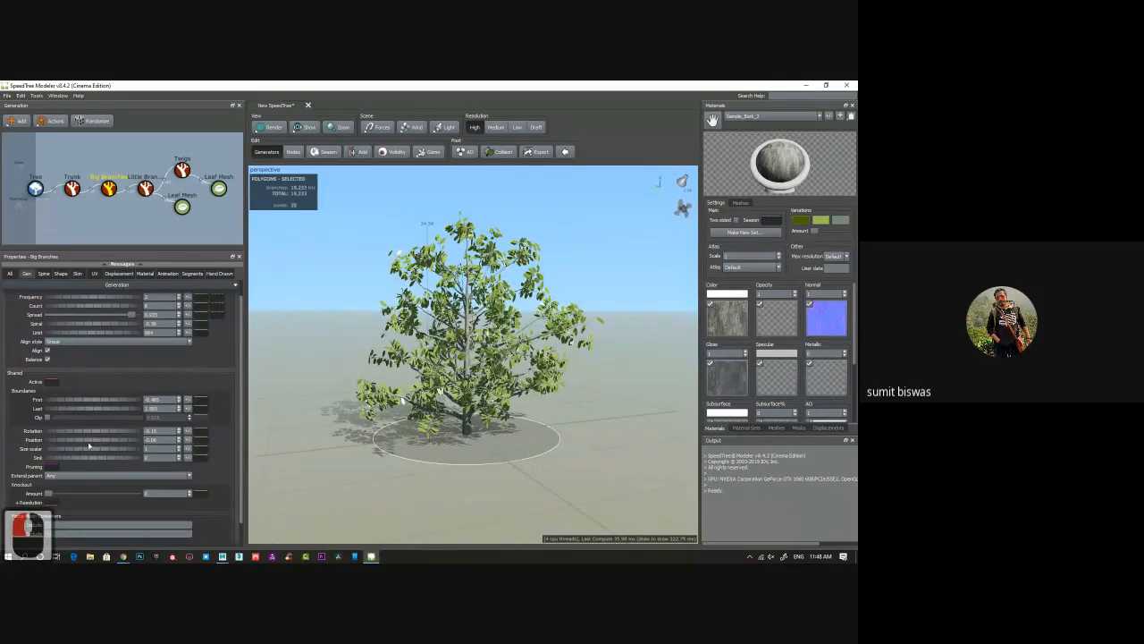
Slope the parent curve of the Big Branches' size scalar downward so branches shrink toward the top of the trunk.
click(206, 448)
drag(425, 427, 424, 463)
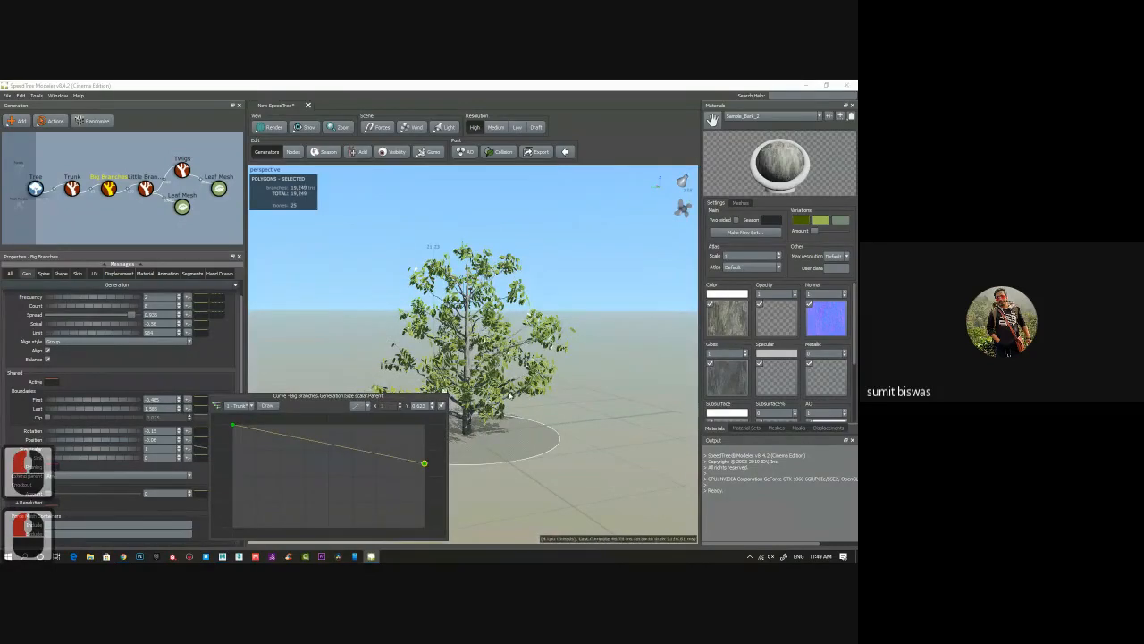
drag(466, 386, 536, 447)
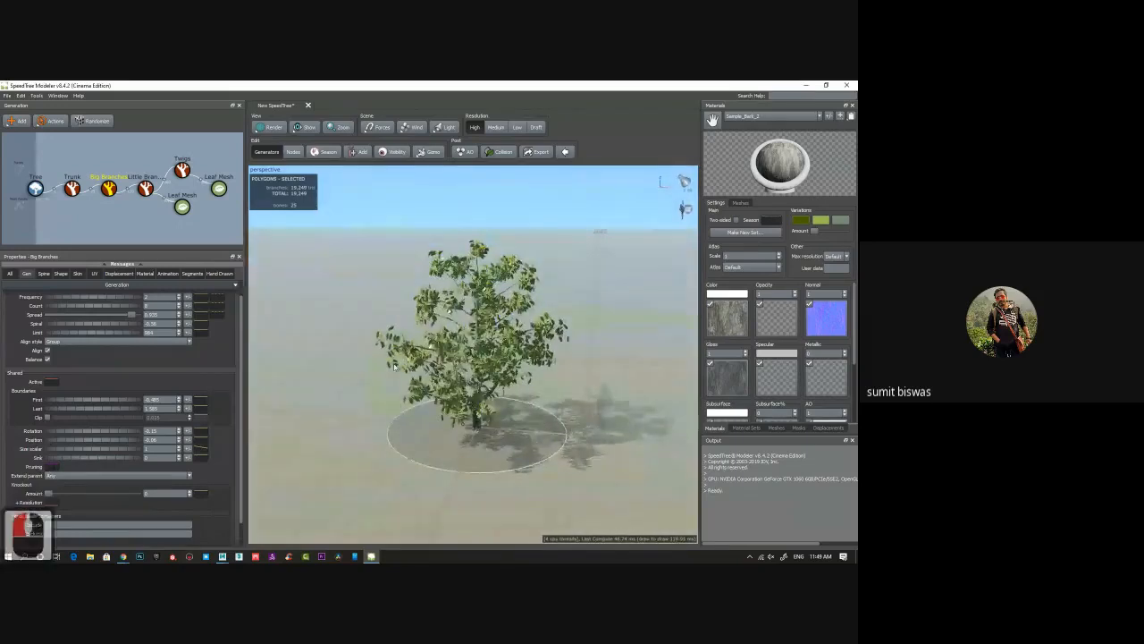
Slightly increase the size scalar of the Leaf Mesh on the Twigs and set its generation number to 9.
click(219, 189)
scroll(94, 417, down, 2)
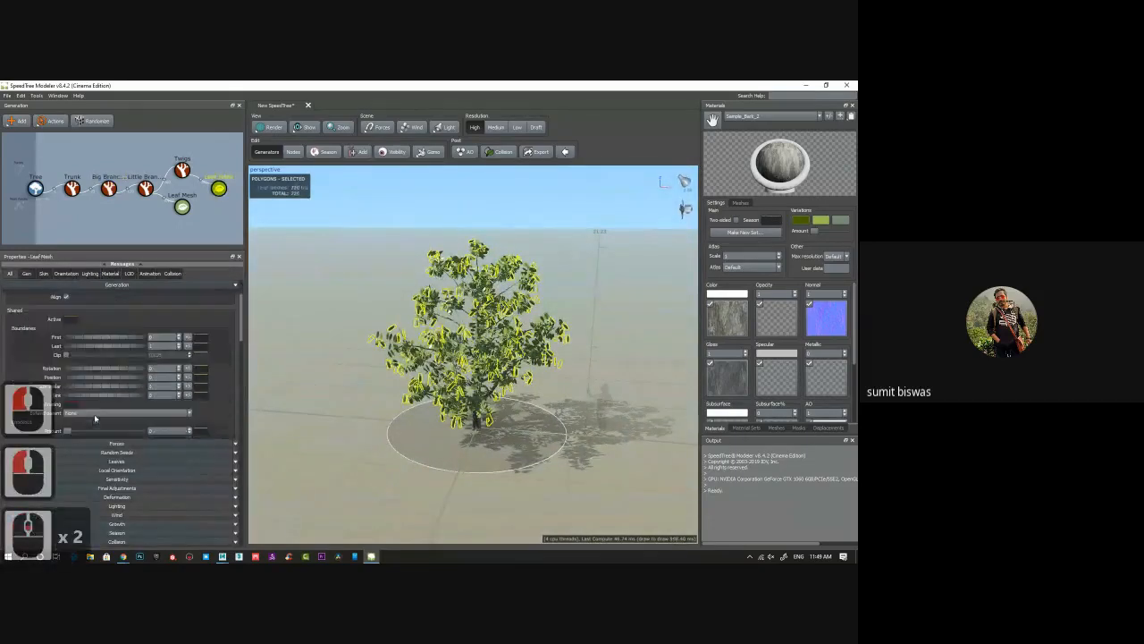
drag(93, 388, 97, 415)
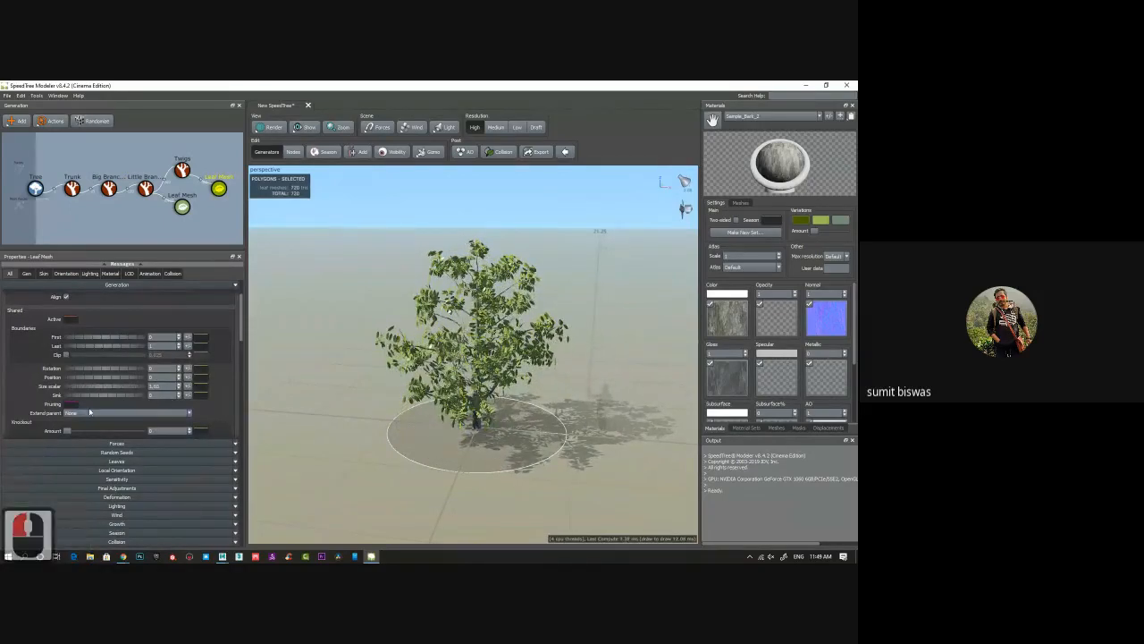
scroll(100, 384, up, 3)
drag(100, 318, 162, 324)
drag(348, 353, 465, 308)
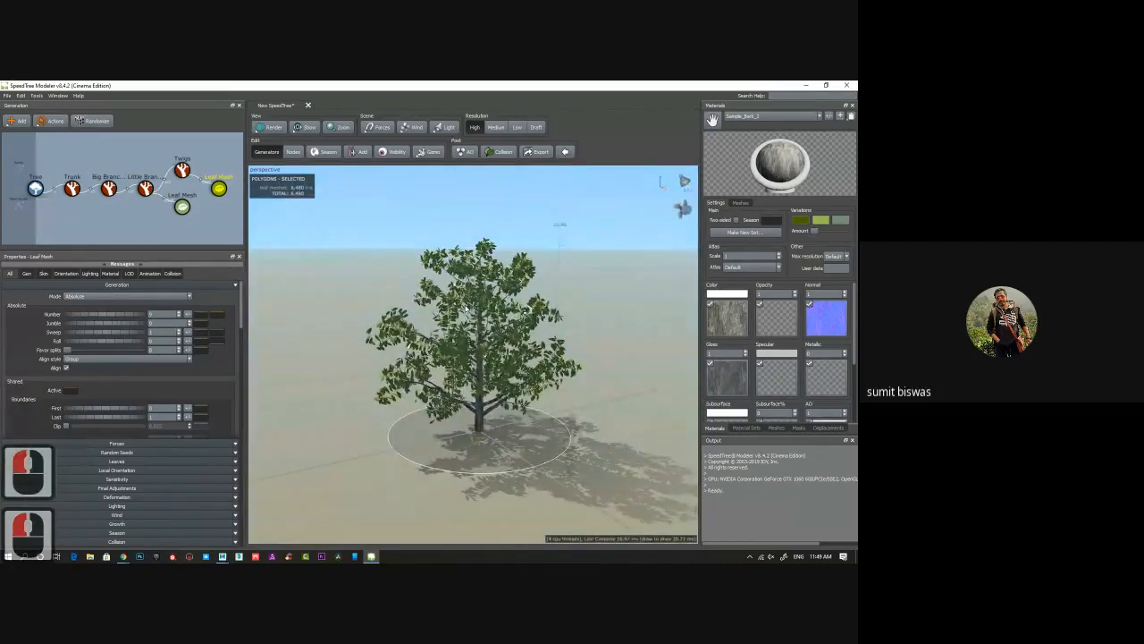
drag(501, 335, 420, 375)
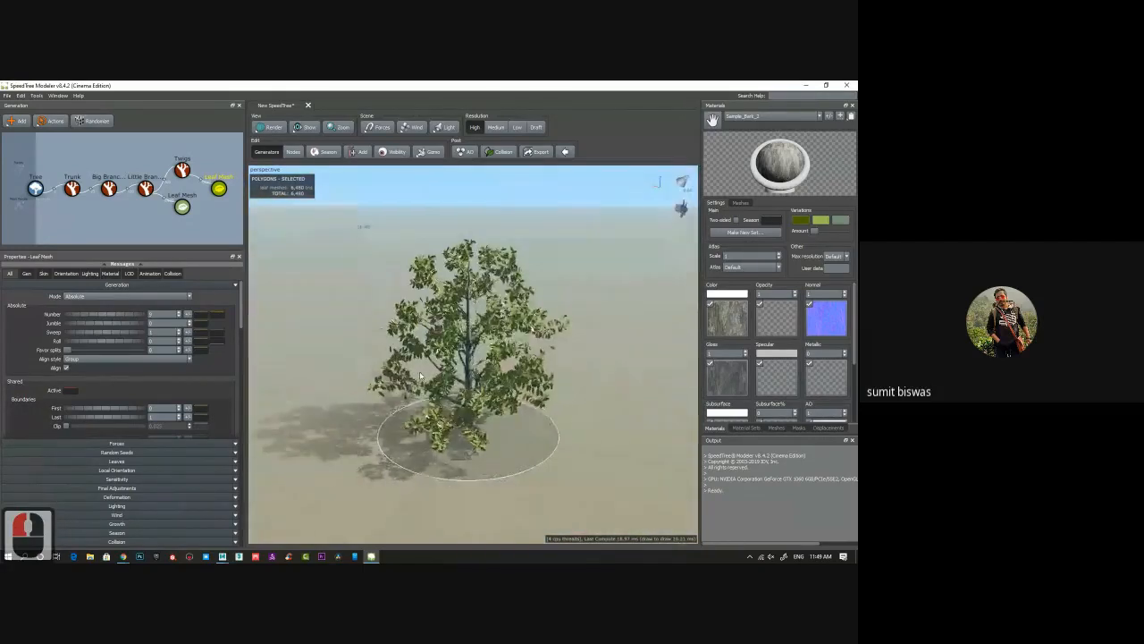
click(7, 95)
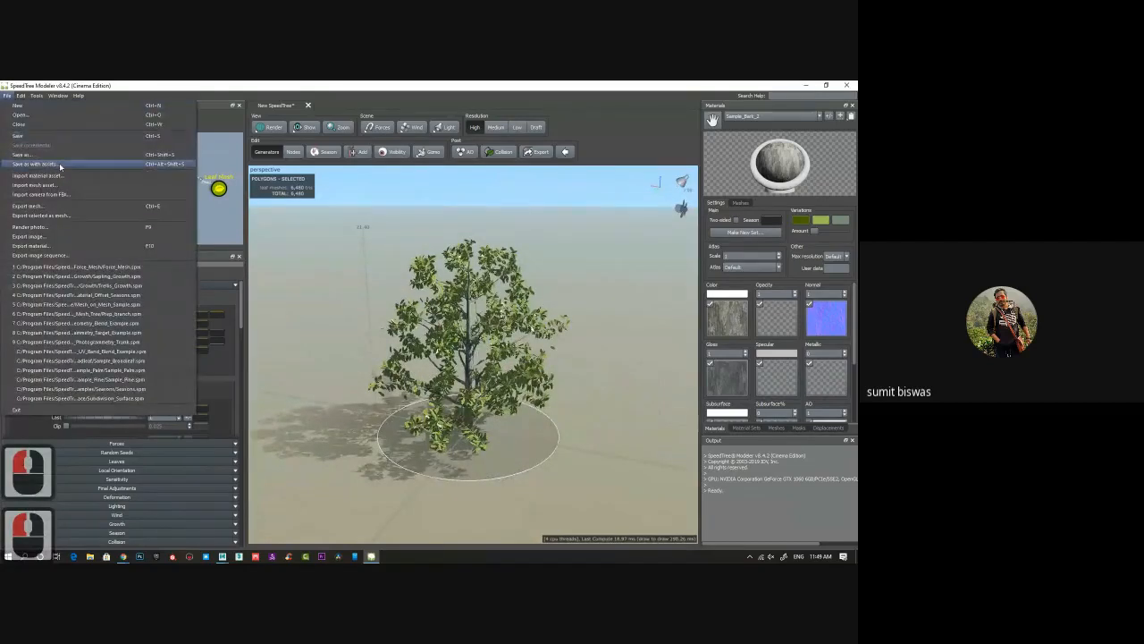
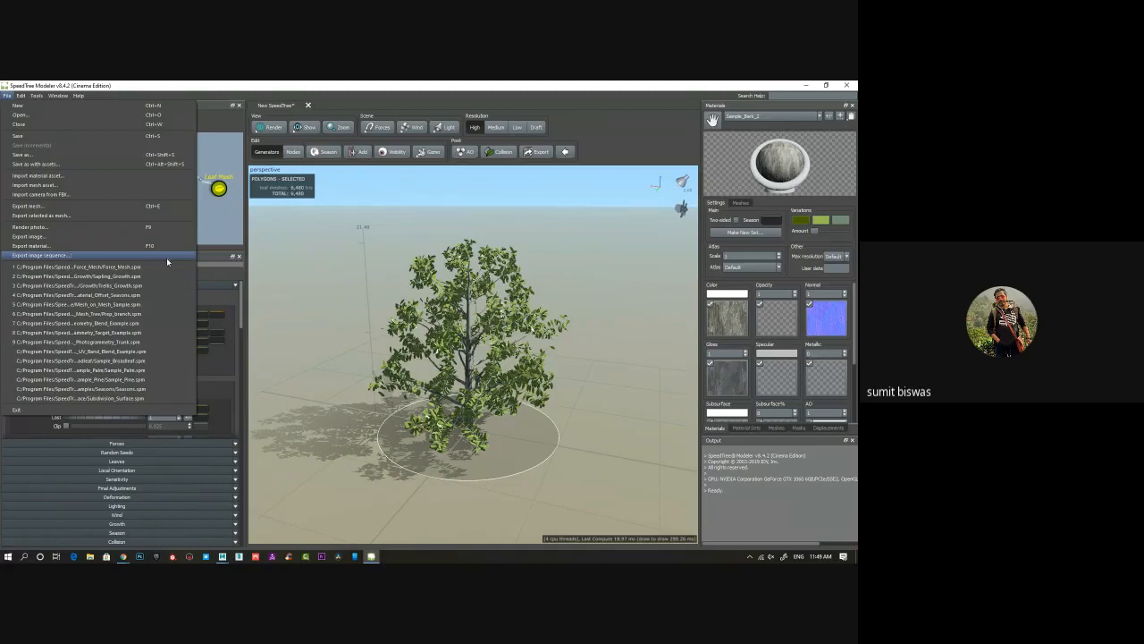
click(486, 282)
mouse_move(486, 282)
mouse_down()
mouse_move(465, 282)
mouse_move(487, 264)
mouse_up()
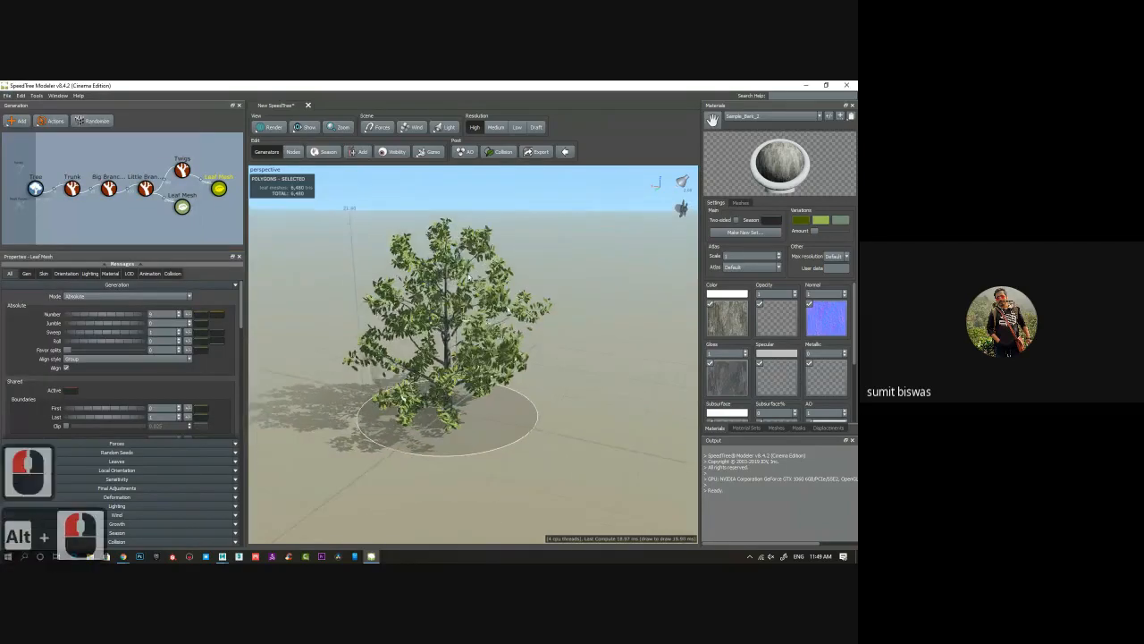
Start a mesh export of the tree and browse to the GA193 folder inside Online class.
click(7, 95)
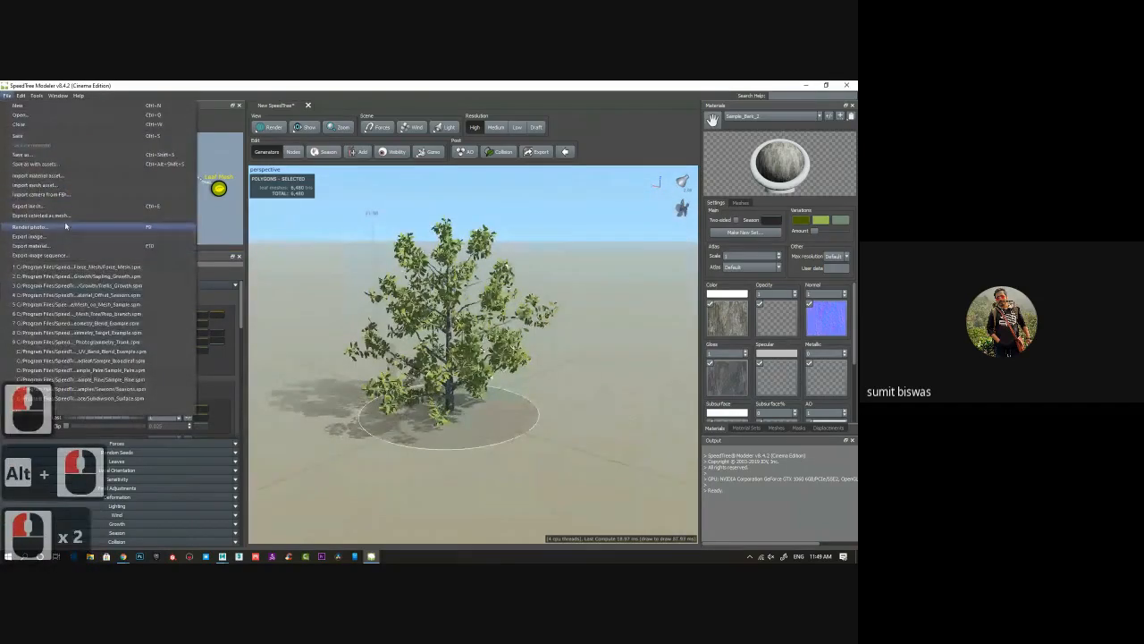
click(39, 206)
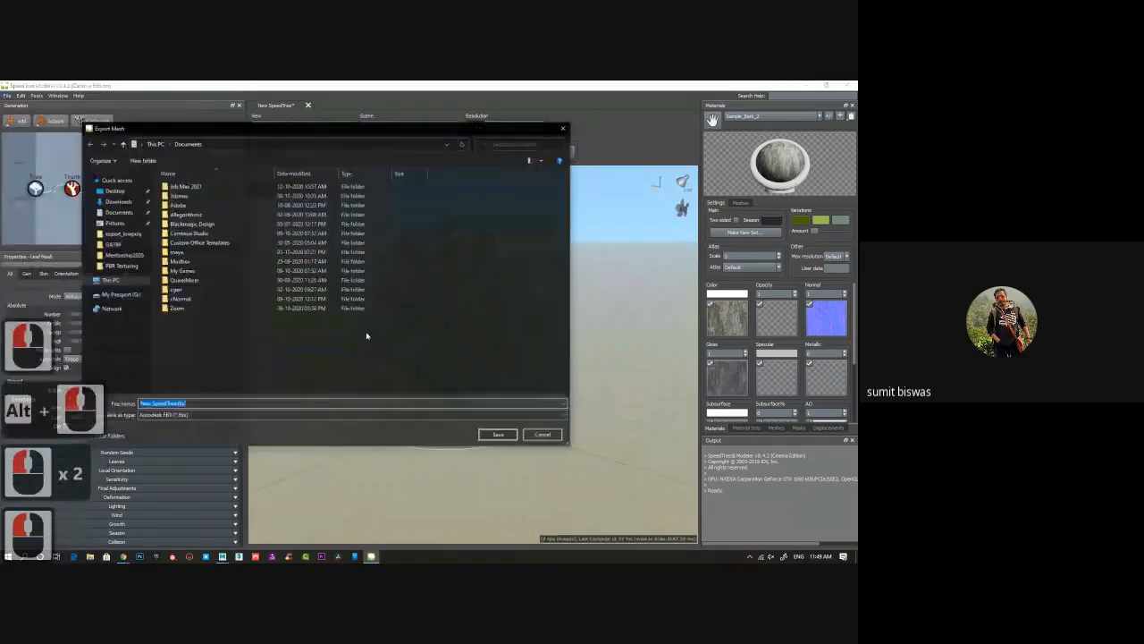
click(114, 191)
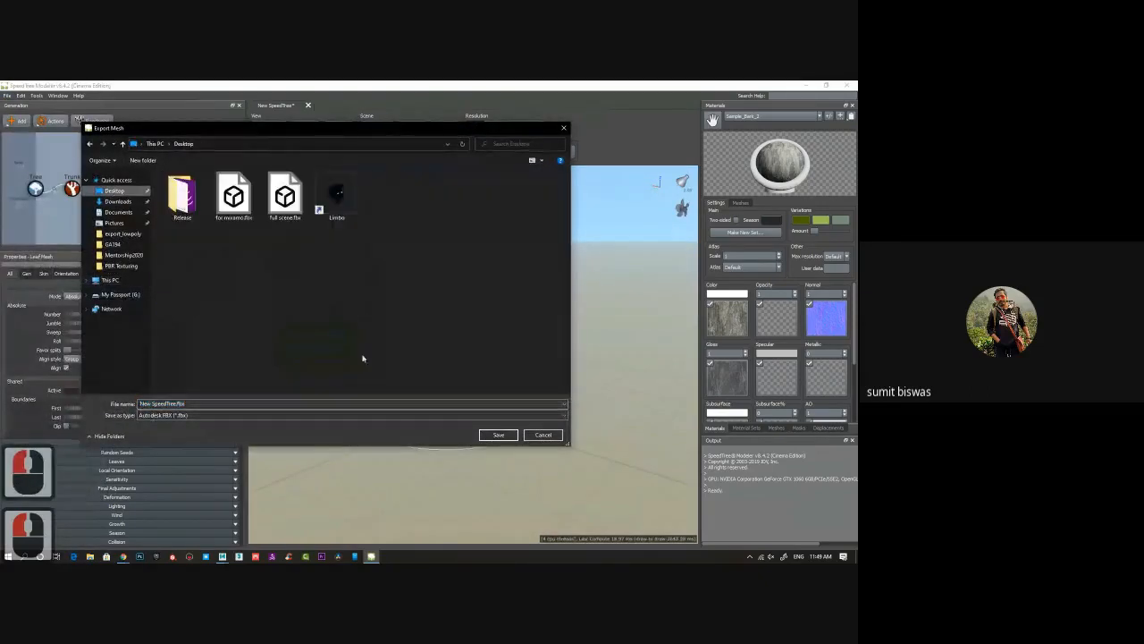
right_click(290, 313)
click(191, 281)
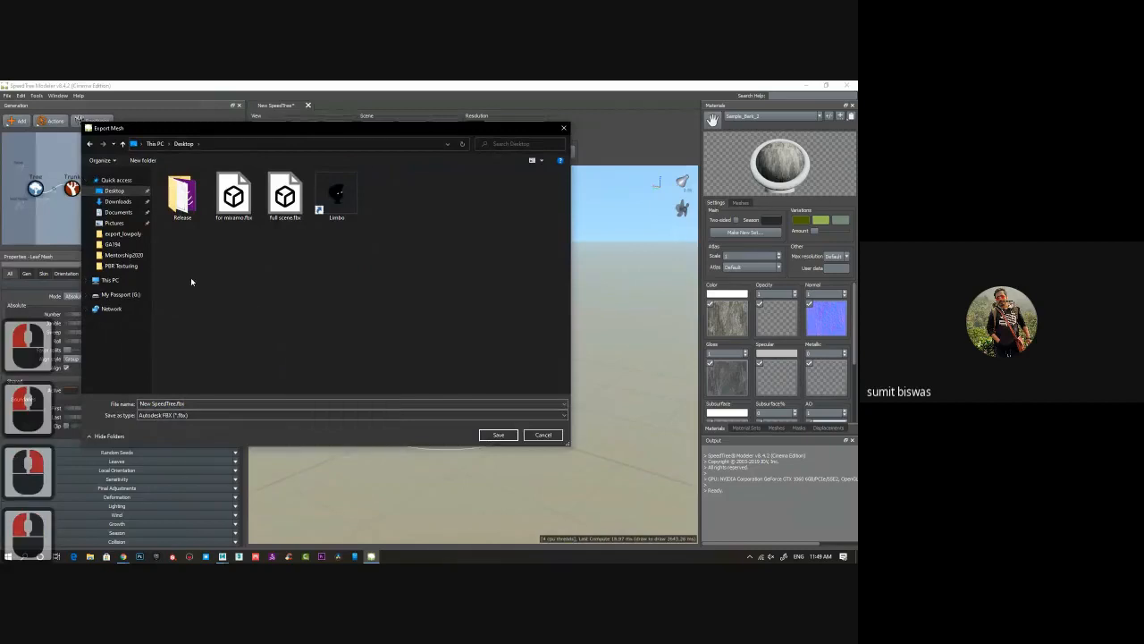
click(112, 244)
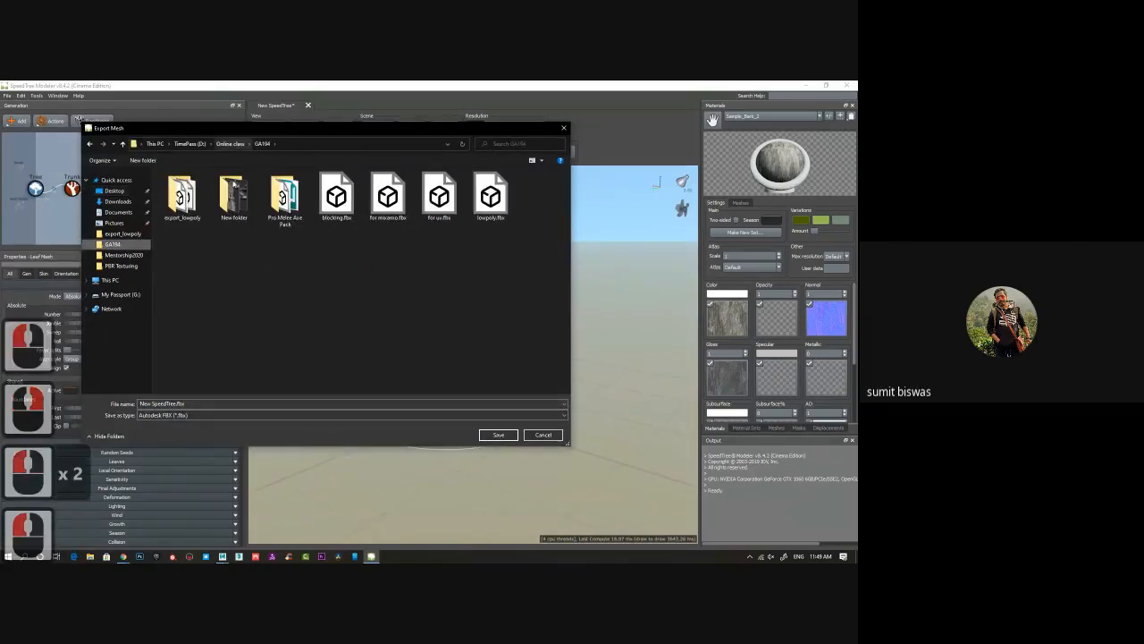
click(230, 143)
double_click(359, 194)
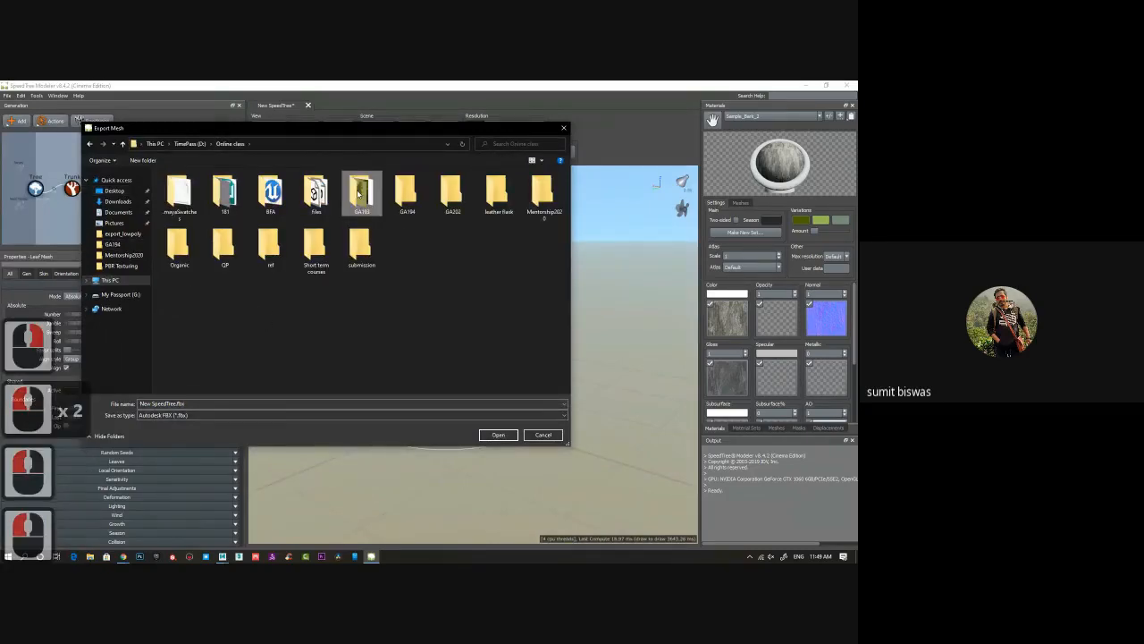
Create a new folder named speedtree in GA193 and open it as the export destination.
right_click(340, 332)
click(360, 427)
click(461, 426)
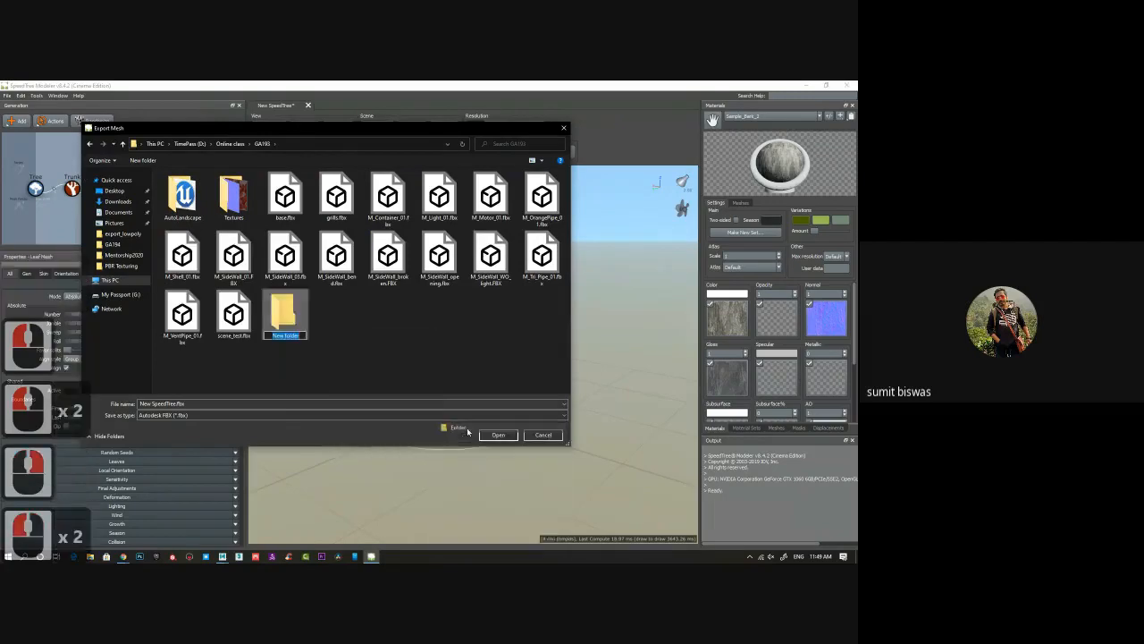
text(sp)
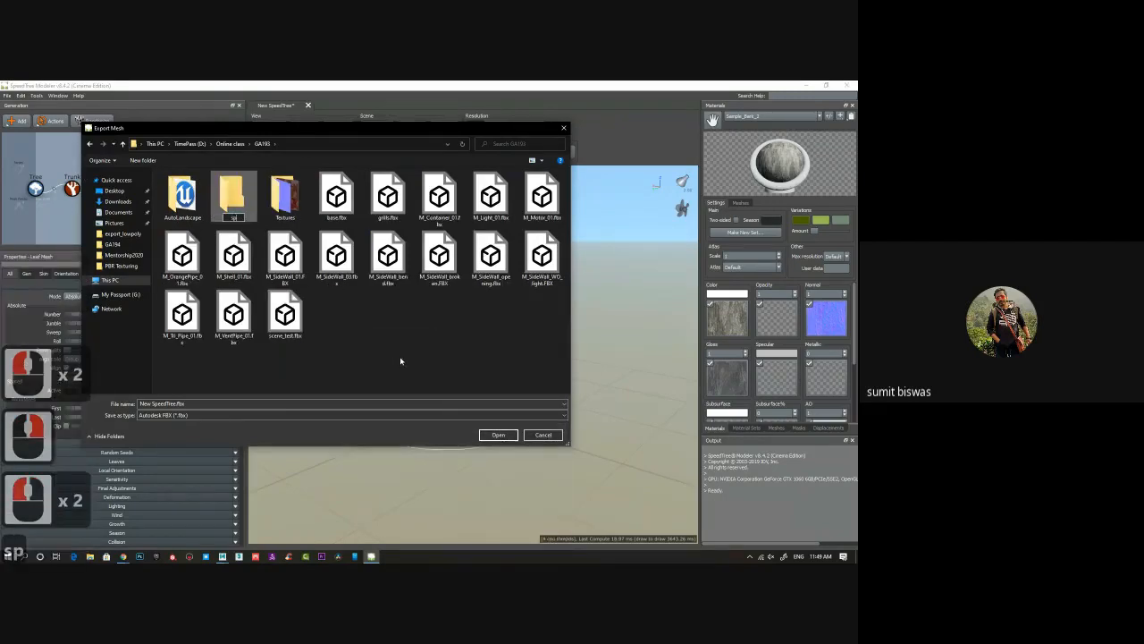
text(eedtree)
key(Return)
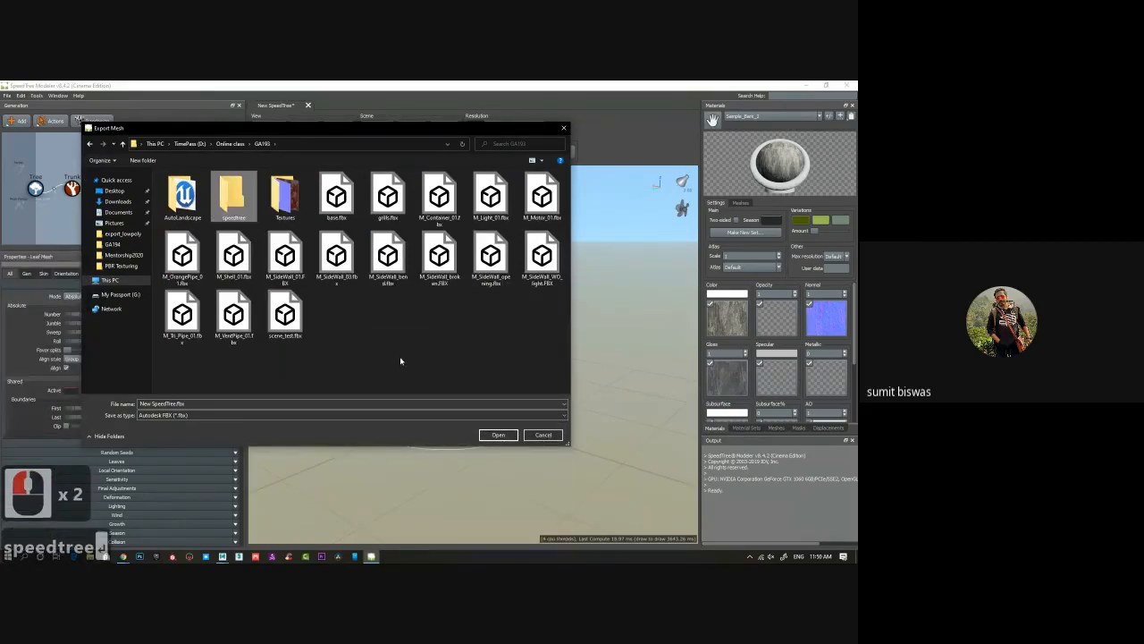
double_click(238, 192)
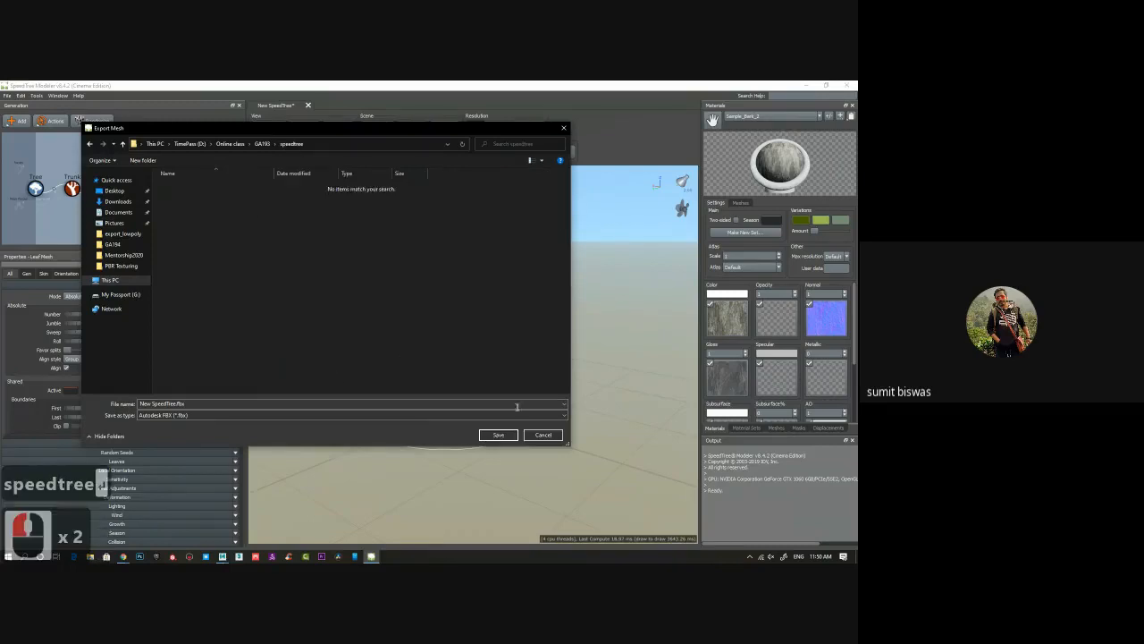
Export the tree as New SpeedTree.fbx with its textures in TGA format.
click(501, 434)
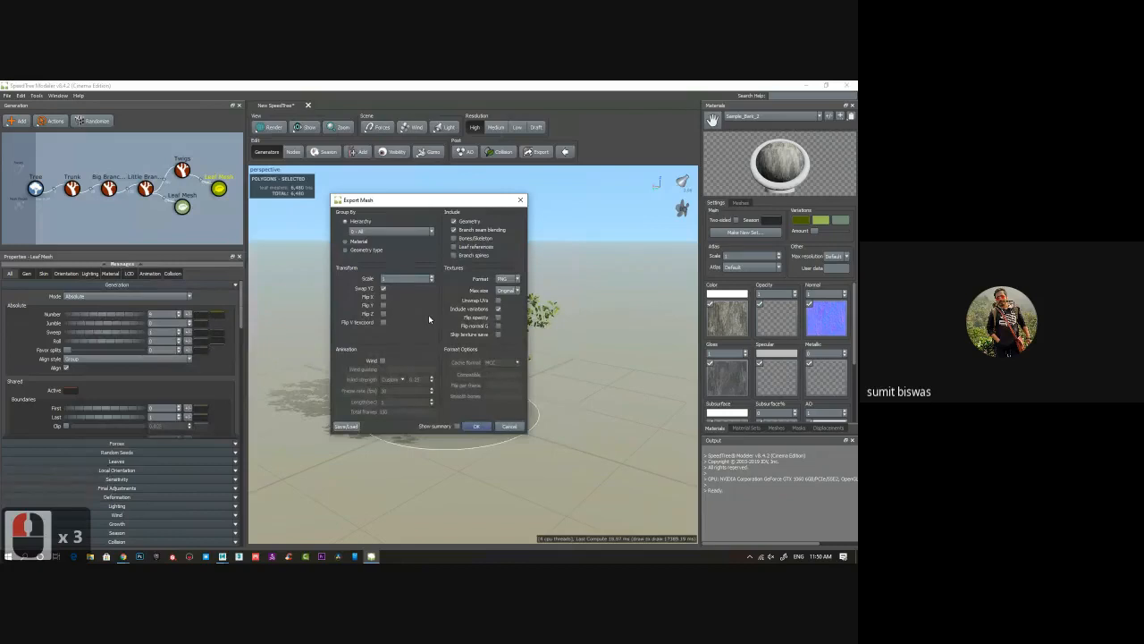
click(514, 280)
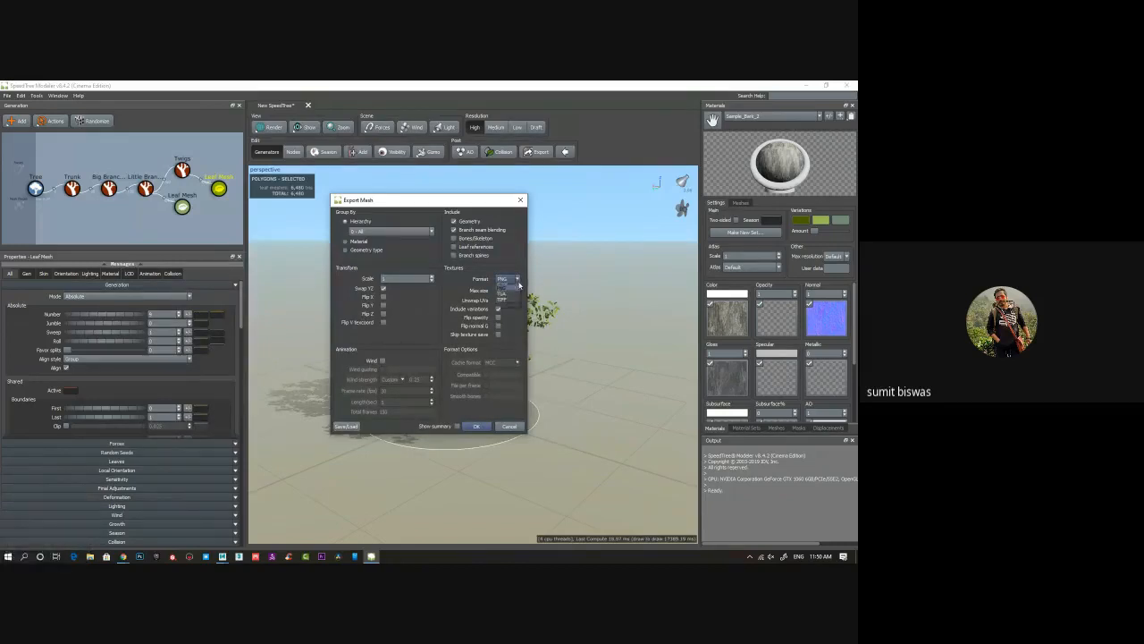
click(504, 315)
double_click(380, 364)
click(476, 426)
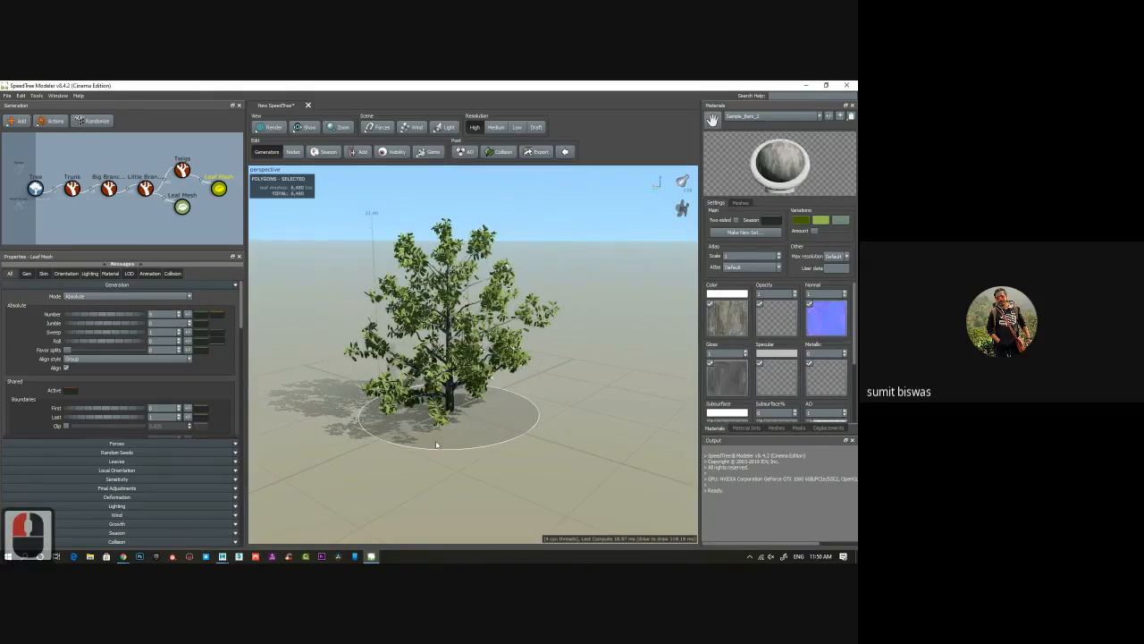
Switch to File Explorer and examine the exported mesh and texture files in the speedtree folder as large thumbnails.
click(90, 556)
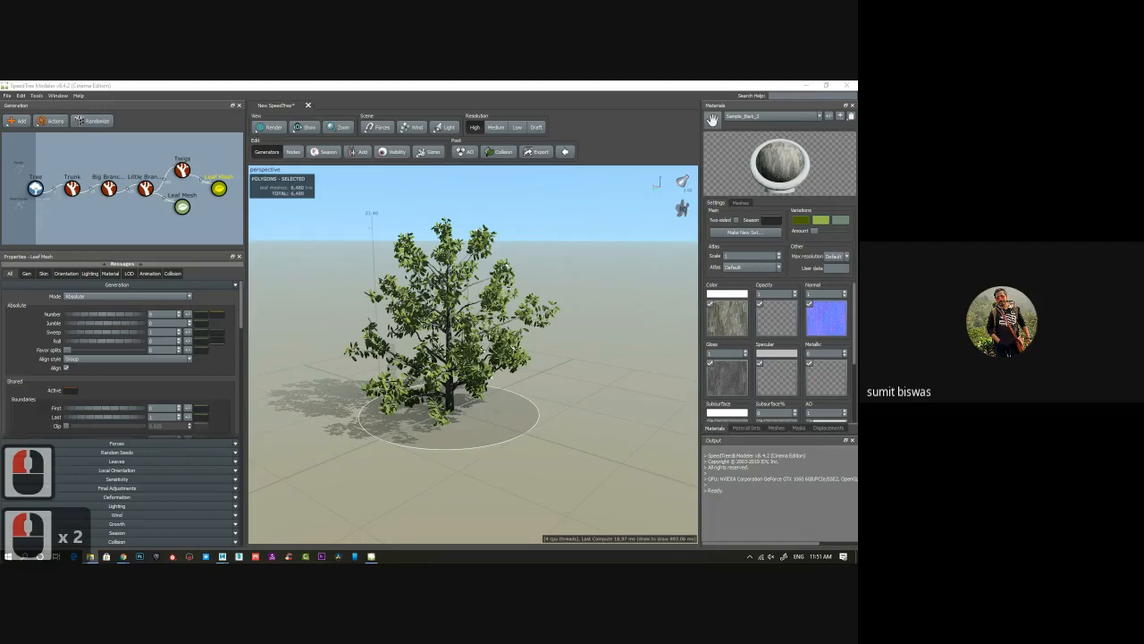
drag(0, 223, 338, 84)
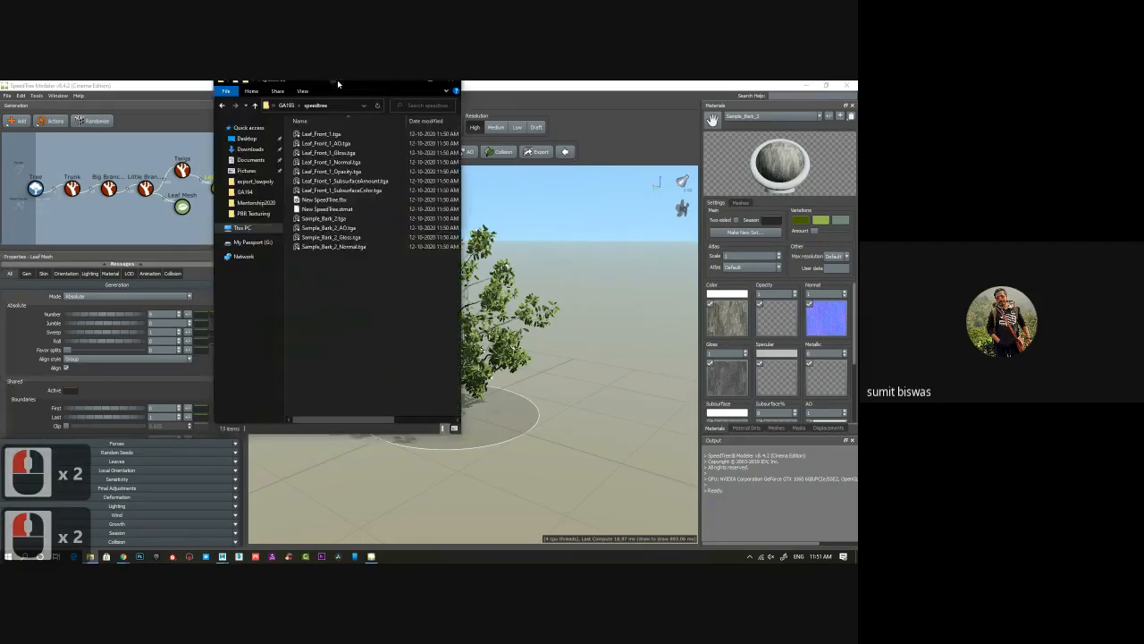
double_click(337, 80)
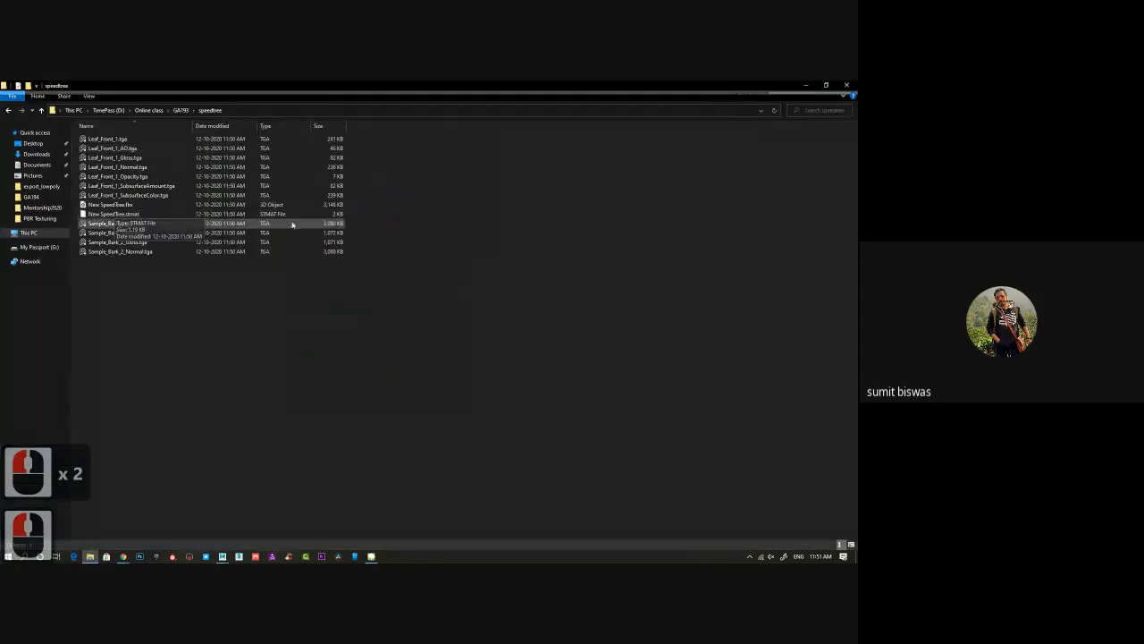
click(116, 205)
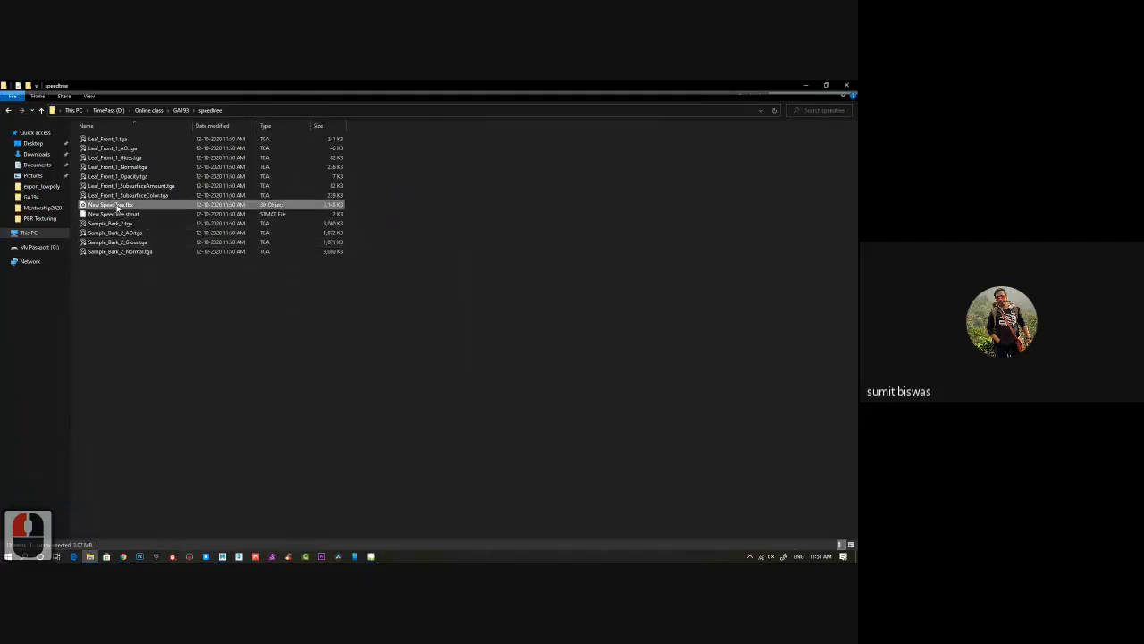
ctrl+scroll(213, 296, up, 14)
ctrl+scroll(215, 294, up, 16)
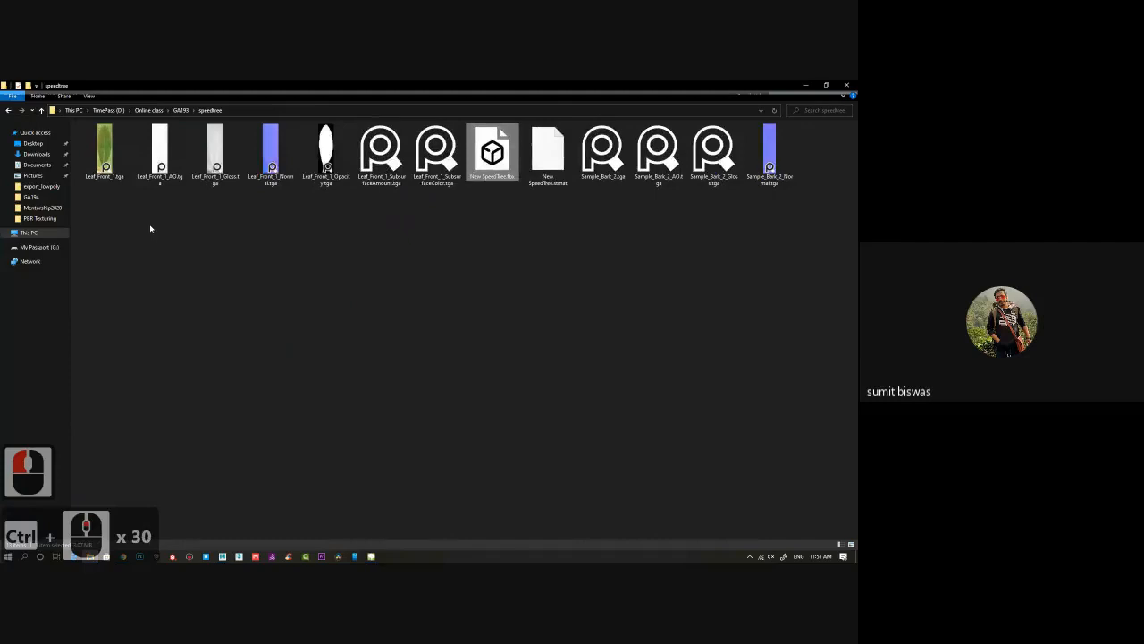
Copy the export folder's path, then close SpeedTree Modeler without saving the tree.
click(237, 110)
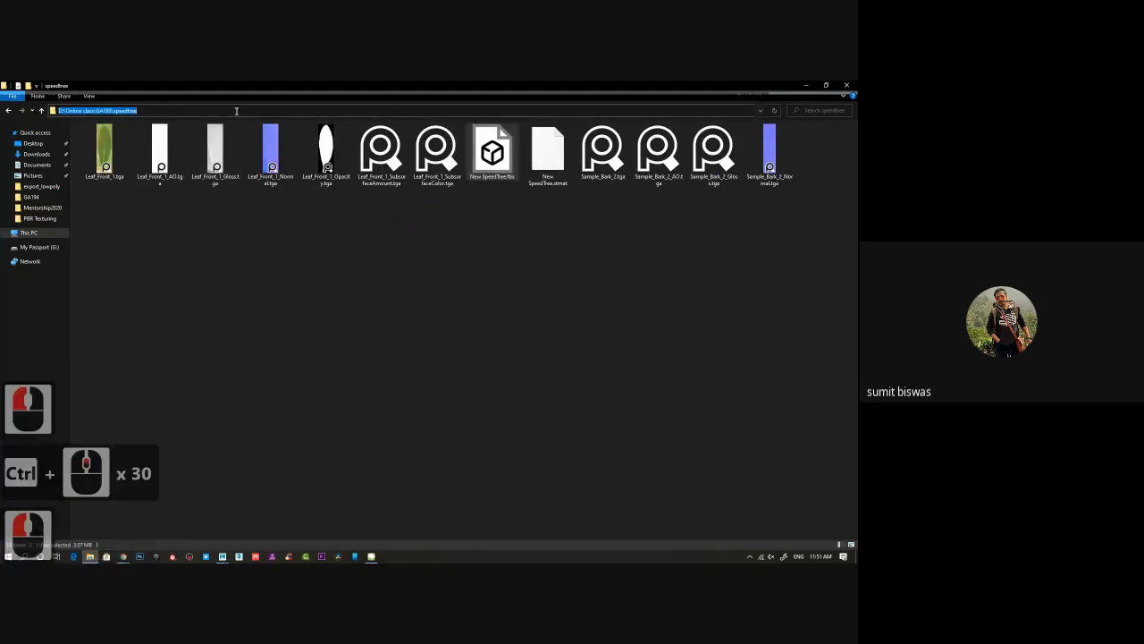
key(ctrl+c)
click(807, 85)
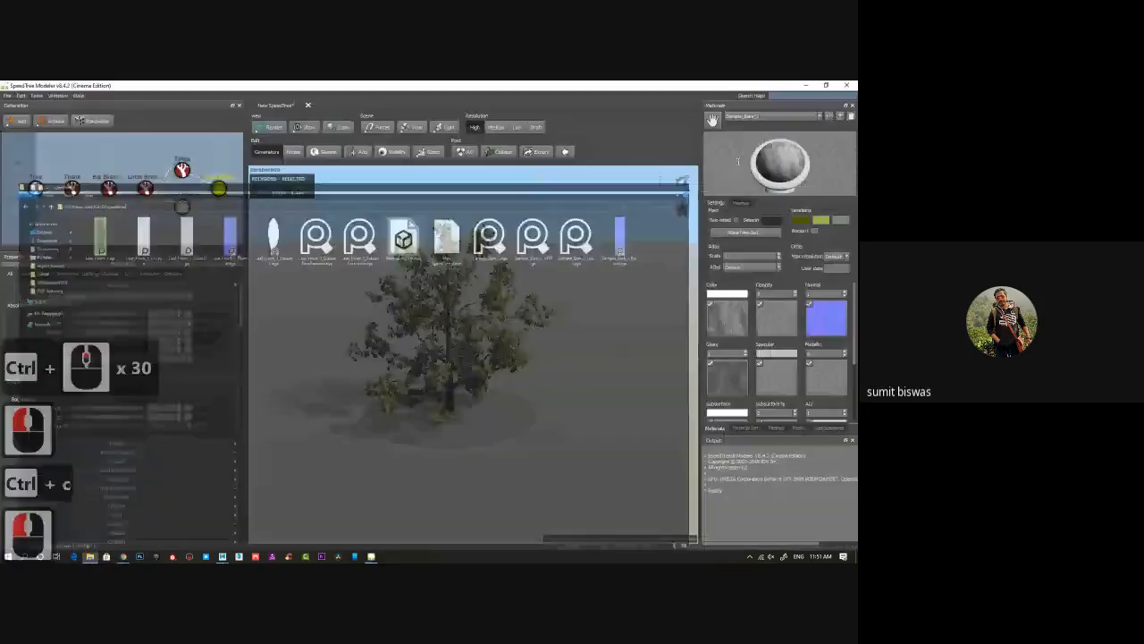
click(852, 85)
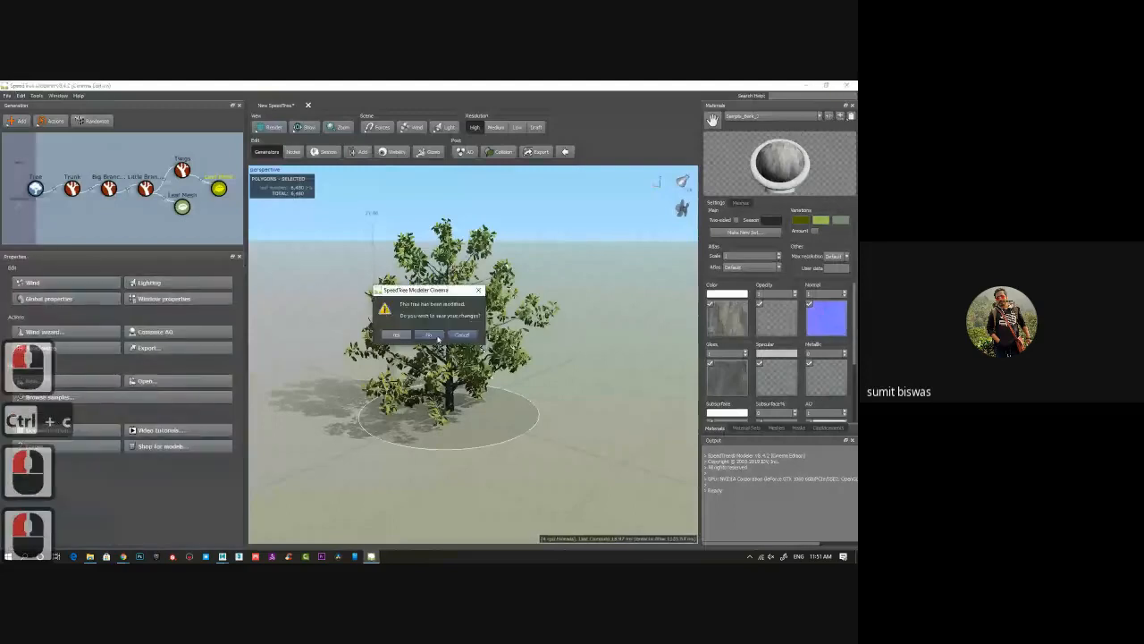
click(432, 335)
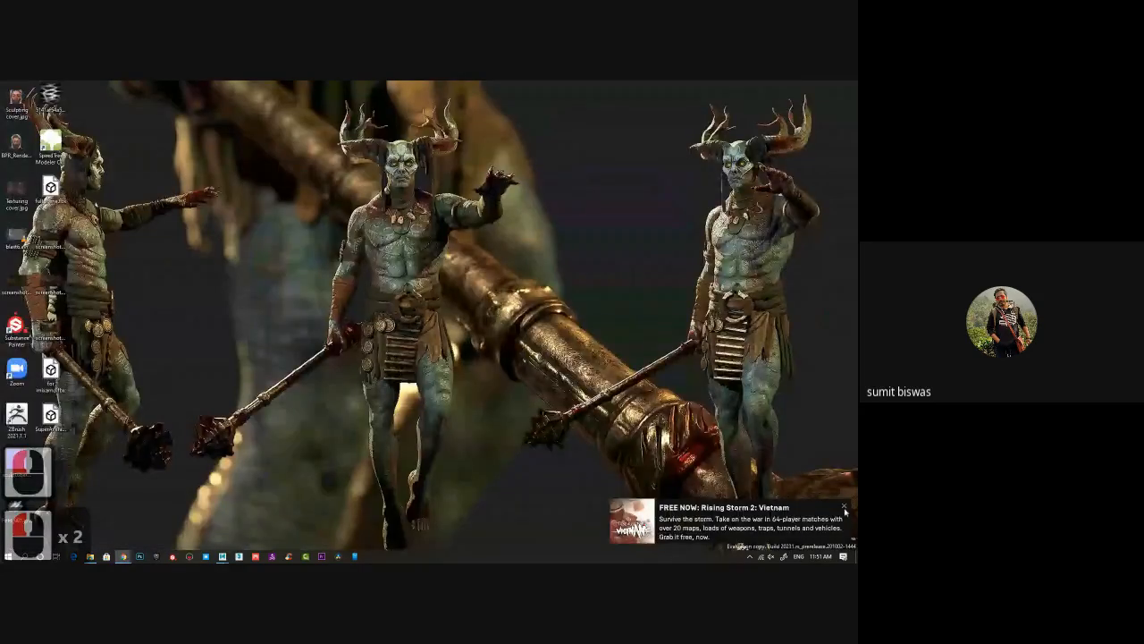
Switch to the Epic Games Launcher, open the lightining_bolt project from the Unreal Engine library and minimize the launcher.
click(747, 557)
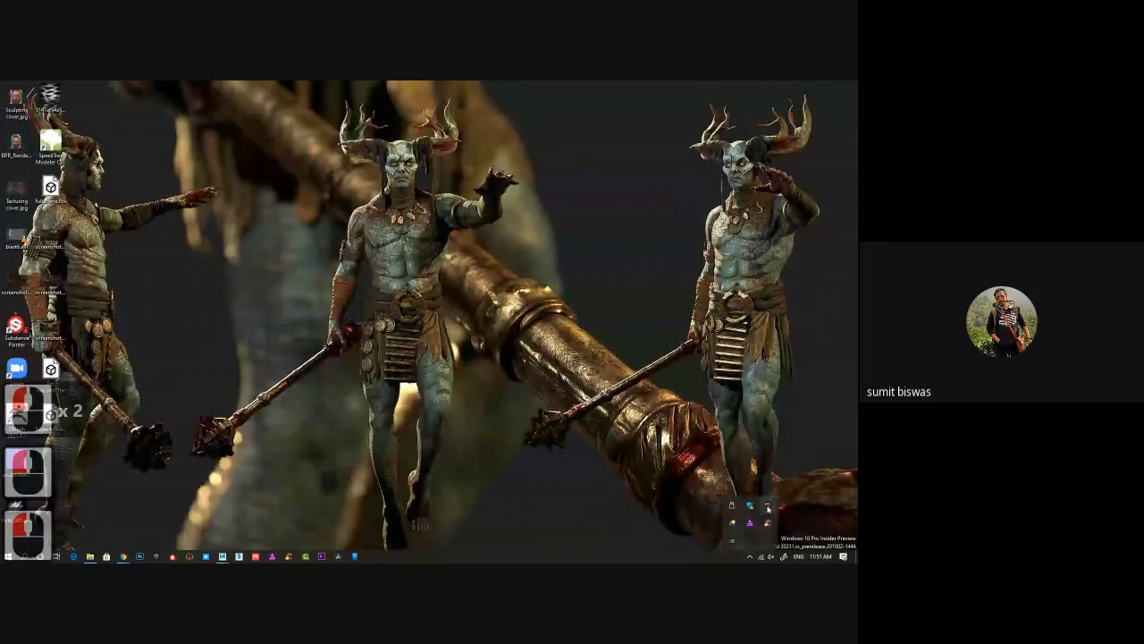
double_click(767, 505)
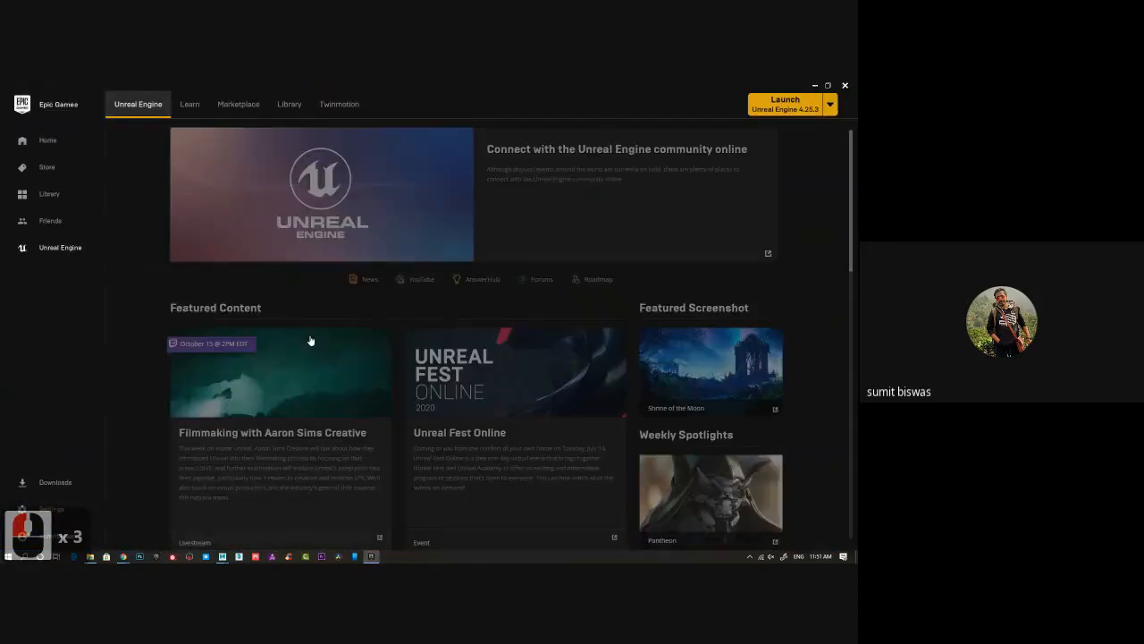
click(289, 103)
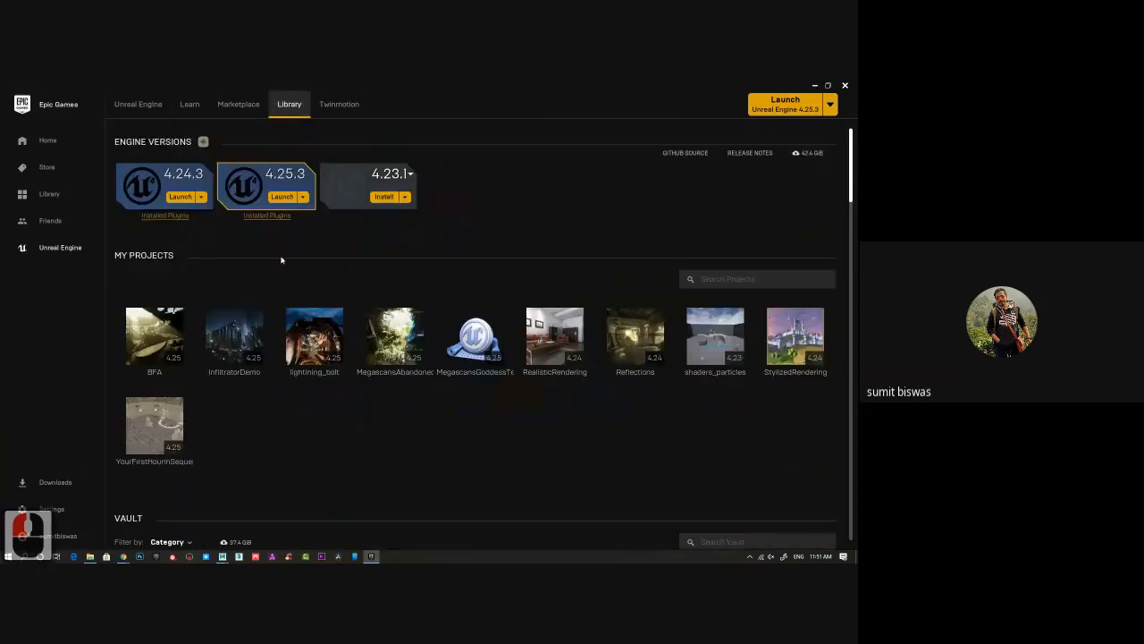
double_click(321, 327)
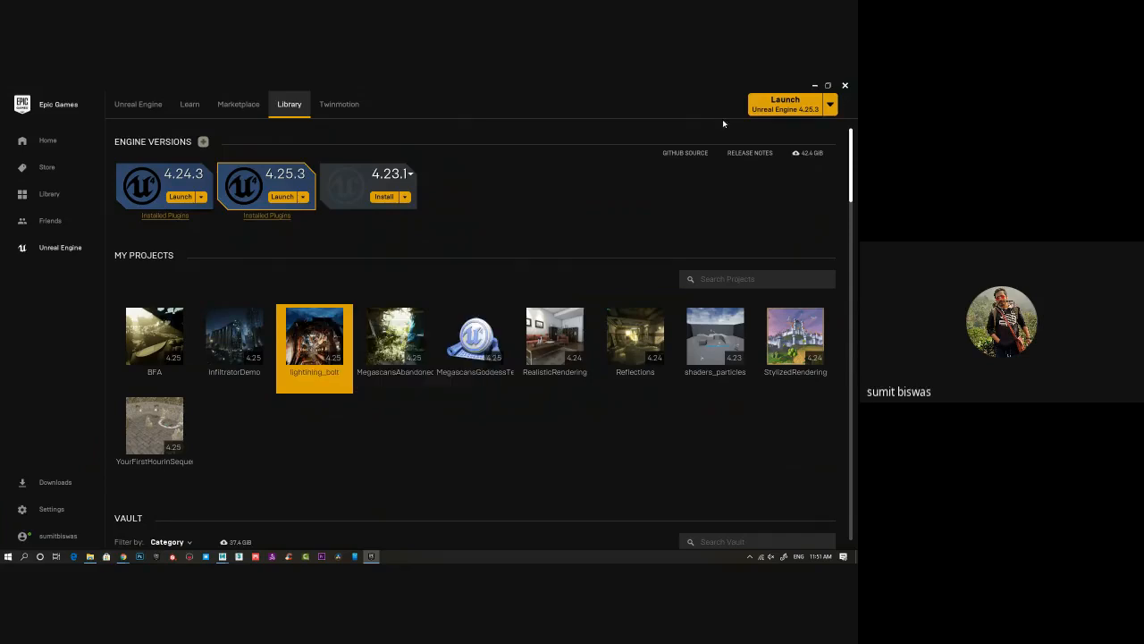
click(814, 85)
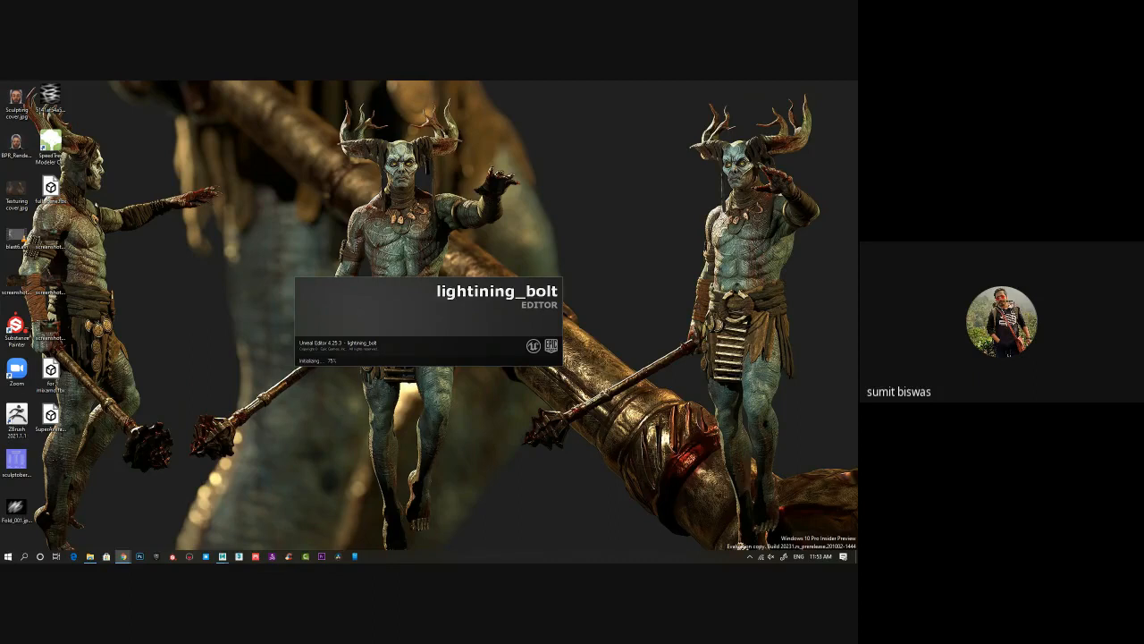
click(741, 547)
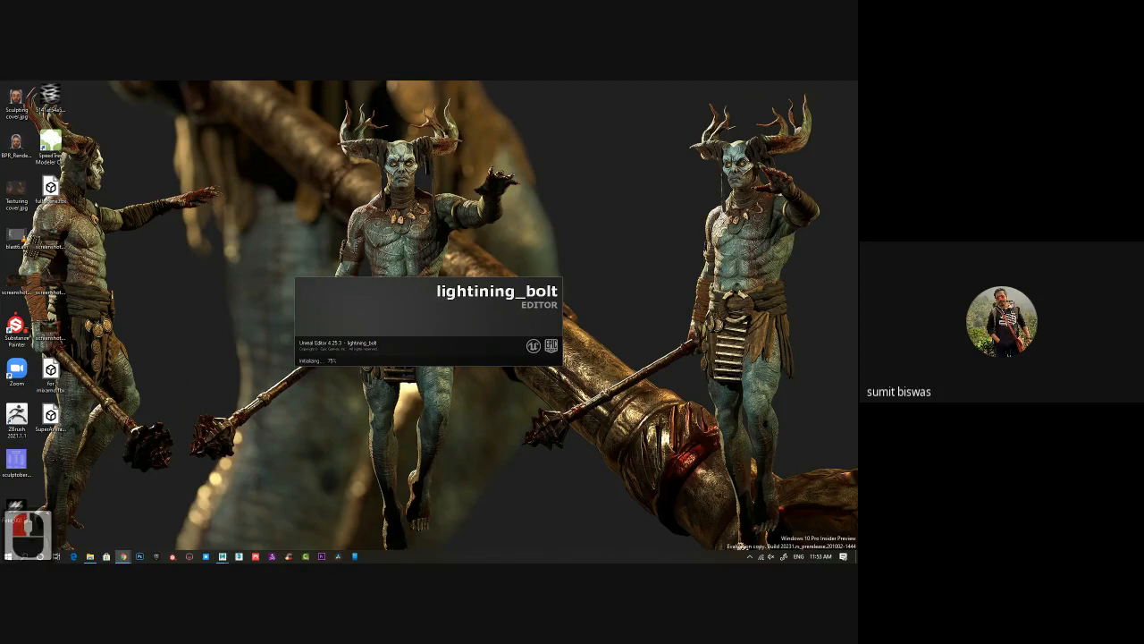
click(124, 556)
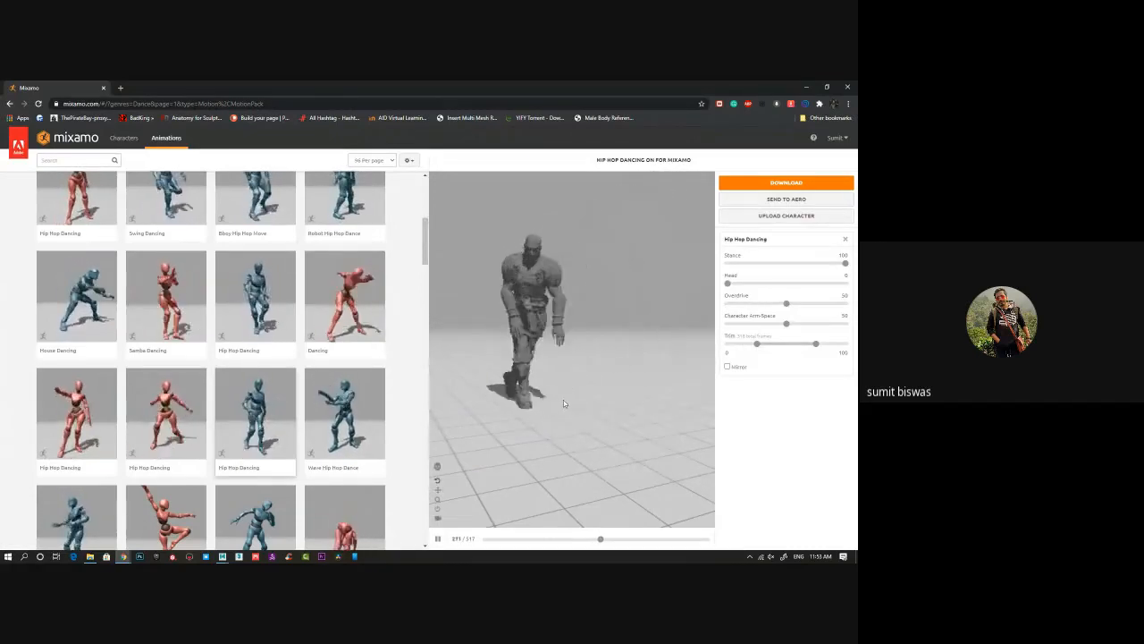
drag(569, 402, 595, 409)
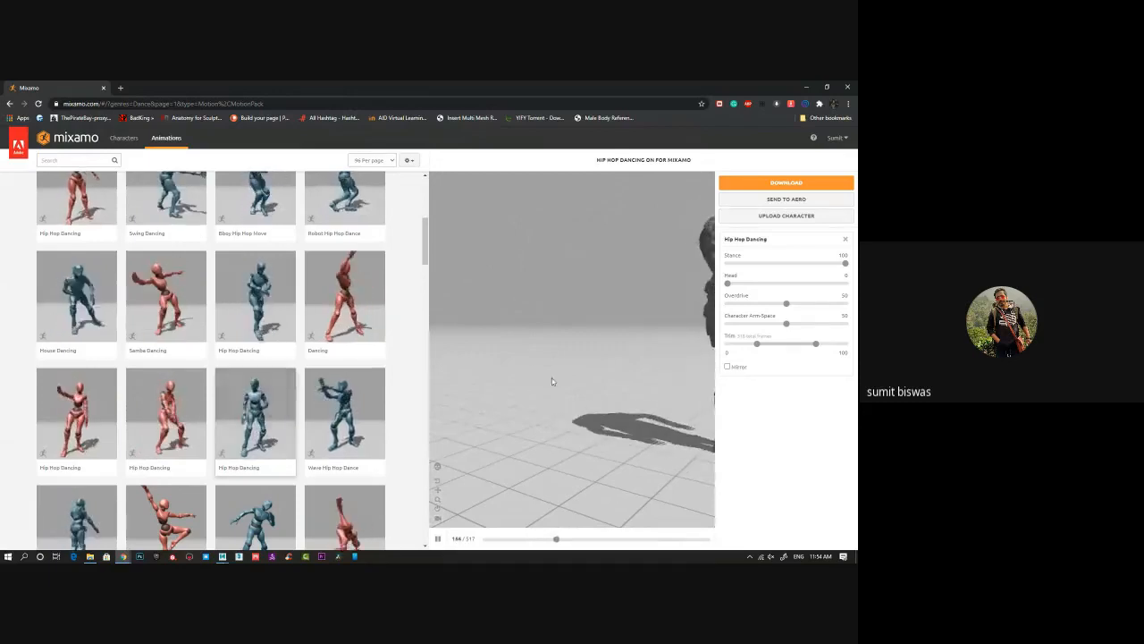
scroll(587, 381, down, 15)
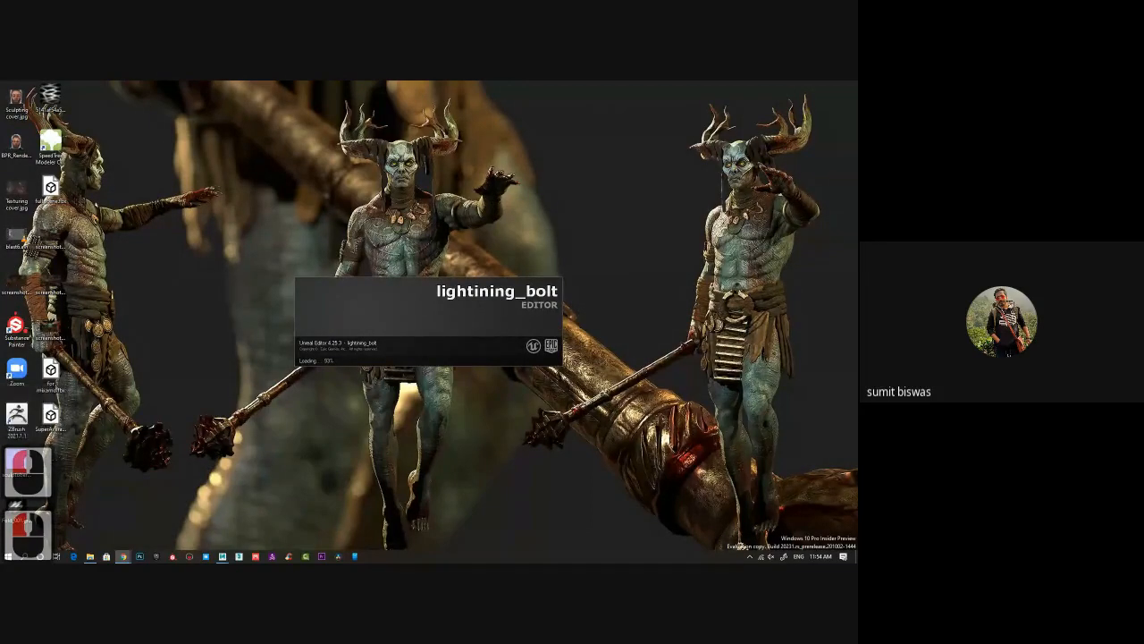
In the browser, open attendance for the 12 October 2020 session, turn off paging and mark all unselected students absent.
drag(5, 170, 313, 82)
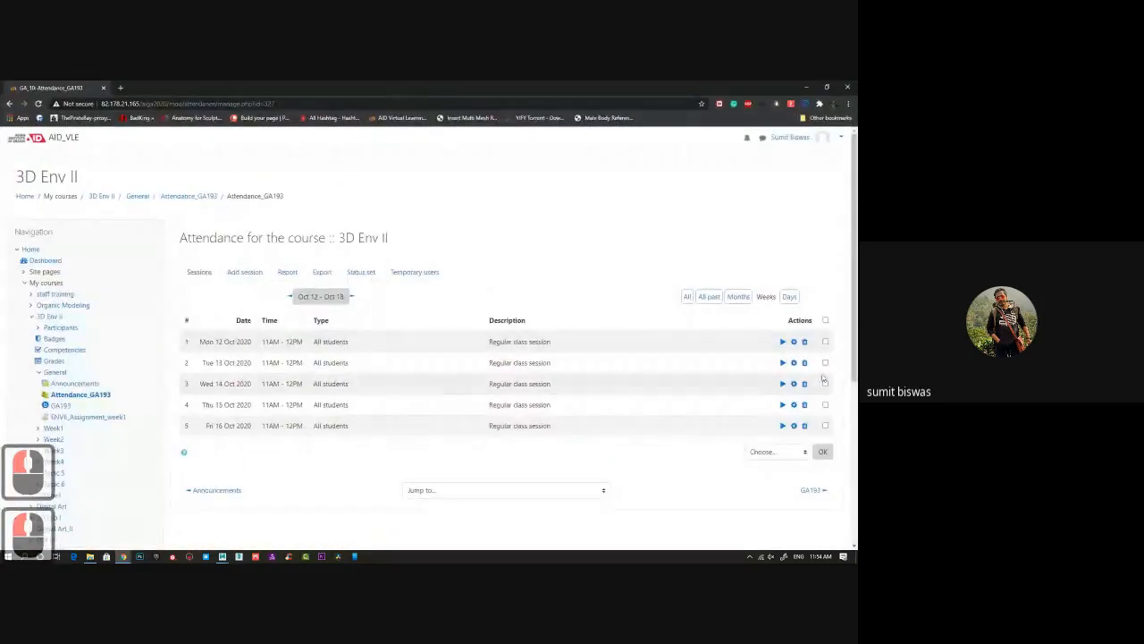
click(783, 341)
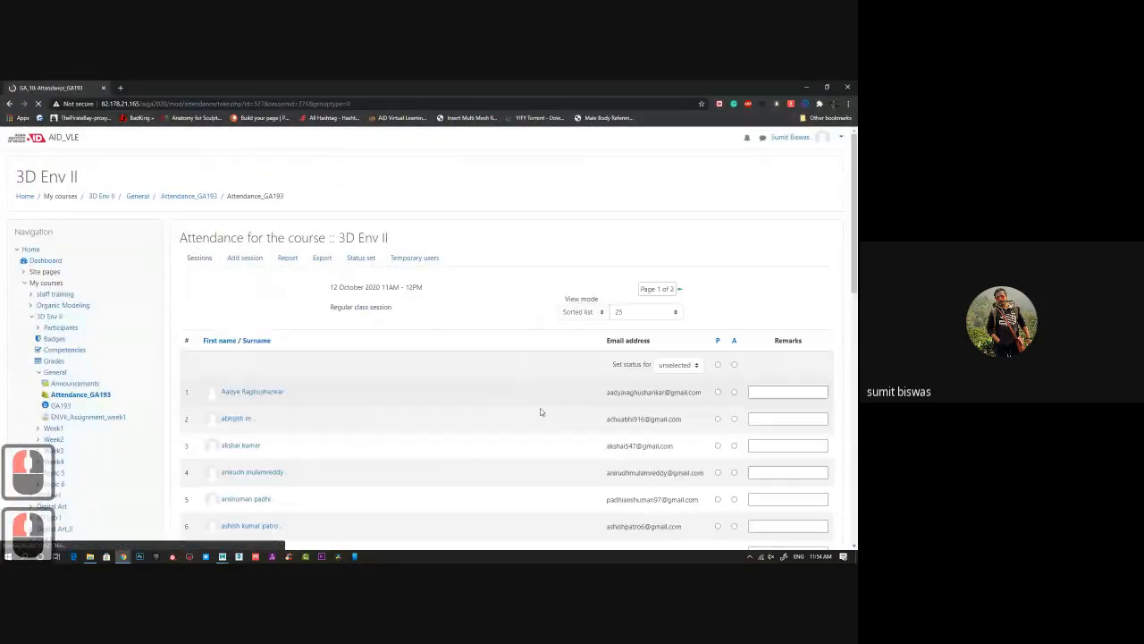
click(631, 312)
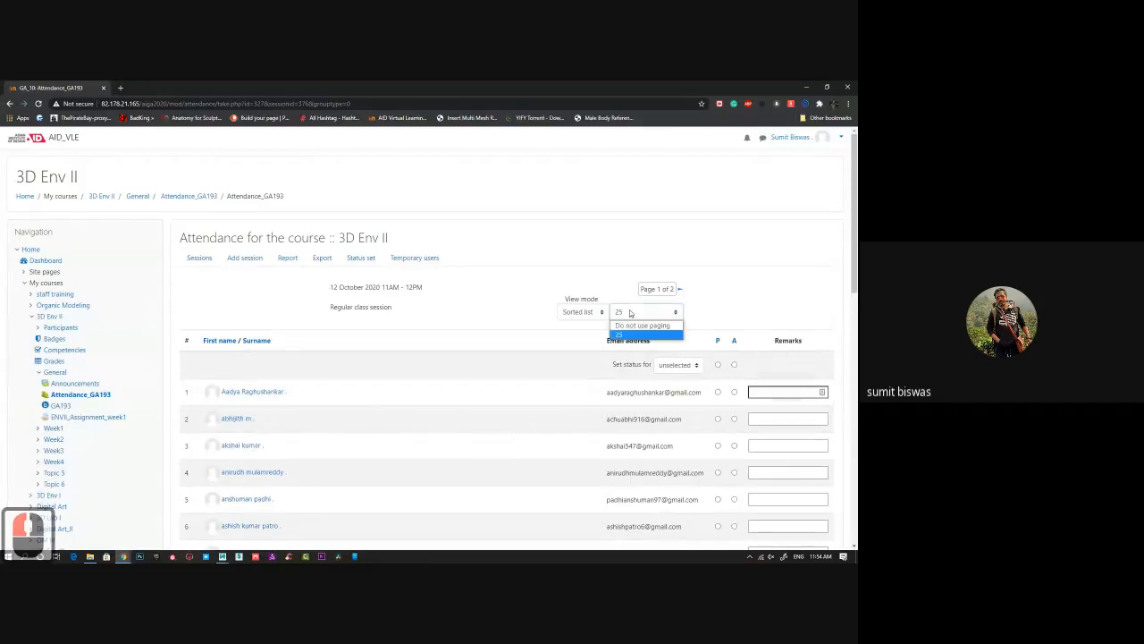
click(642, 325)
click(734, 354)
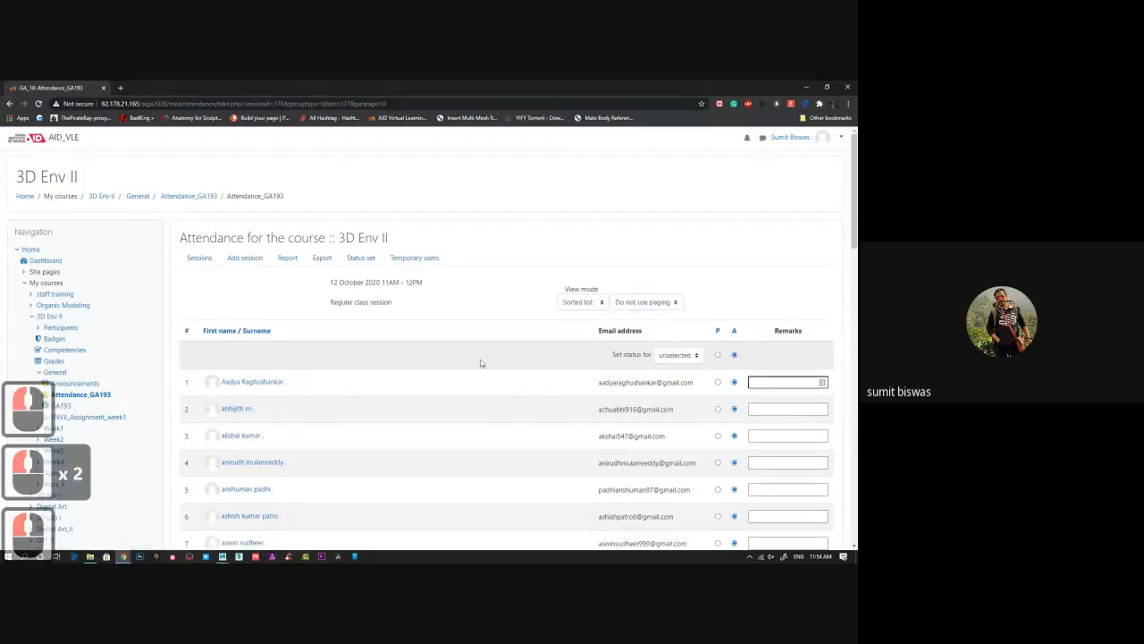
Mark the students in rows 3, 5 and 9 of the attendance list present.
scroll(409, 394, down, 2)
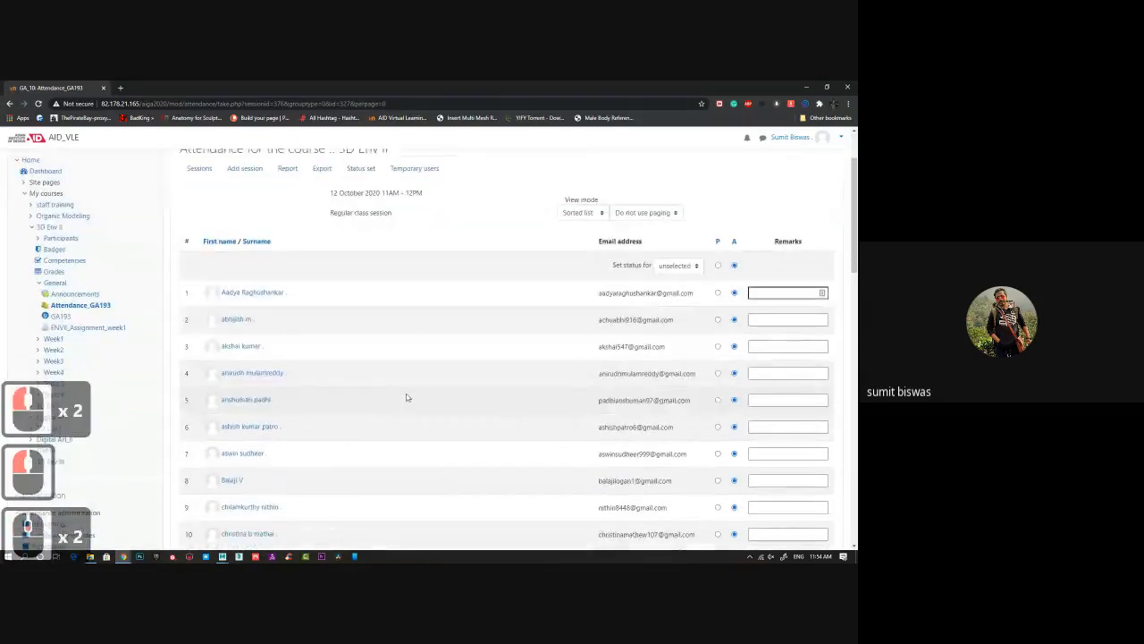
click(717, 346)
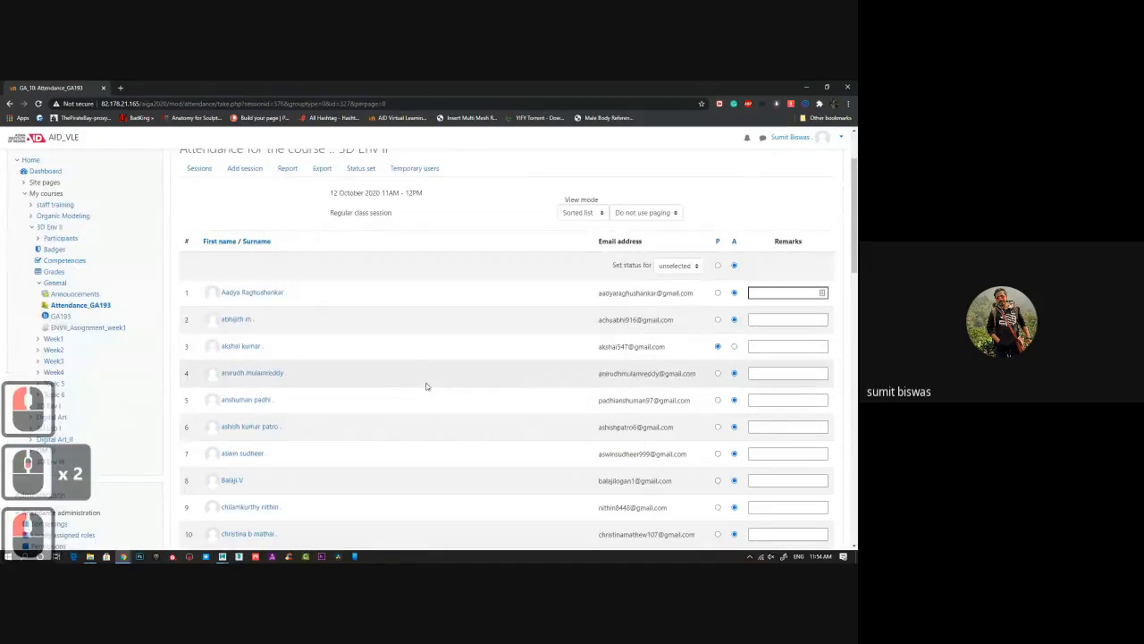
scroll(426, 387, down, 1)
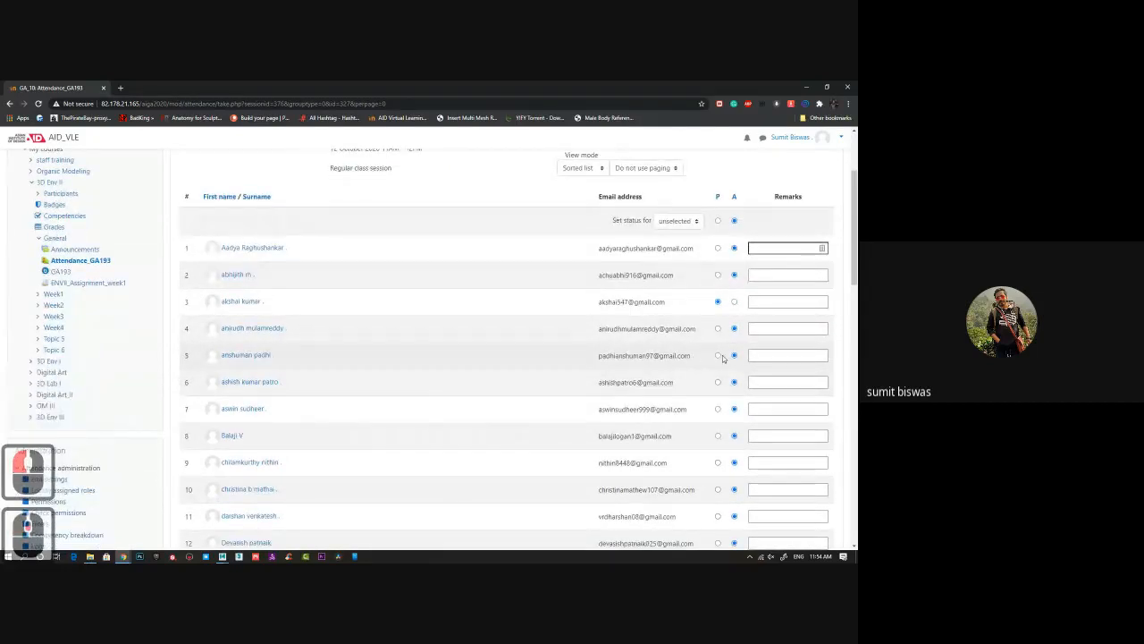
click(717, 355)
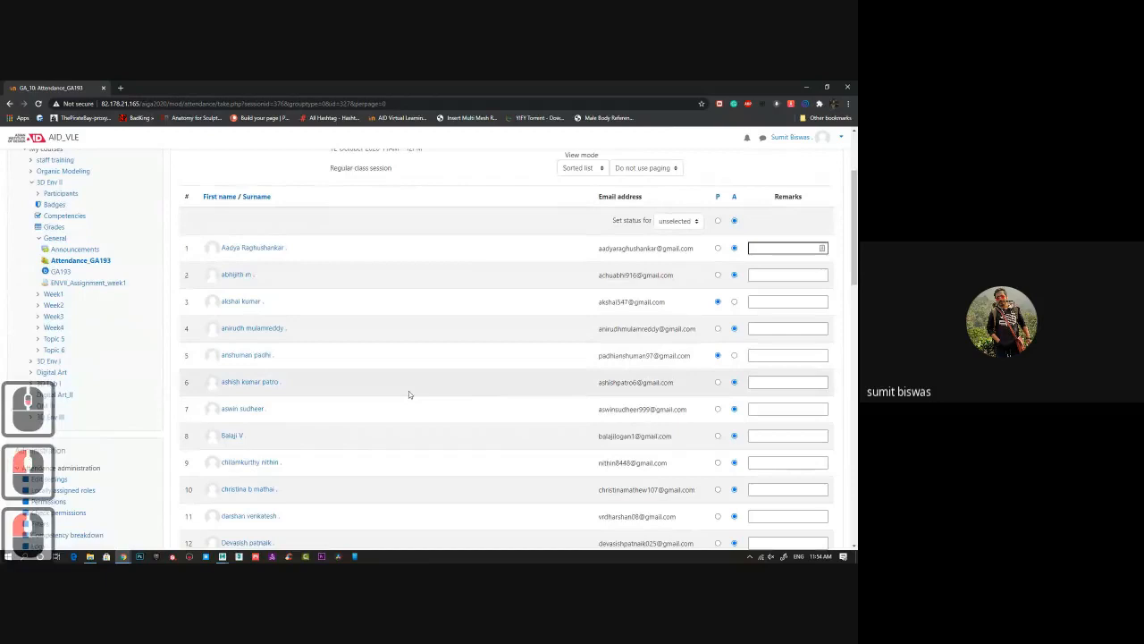
scroll(409, 391, down, 1)
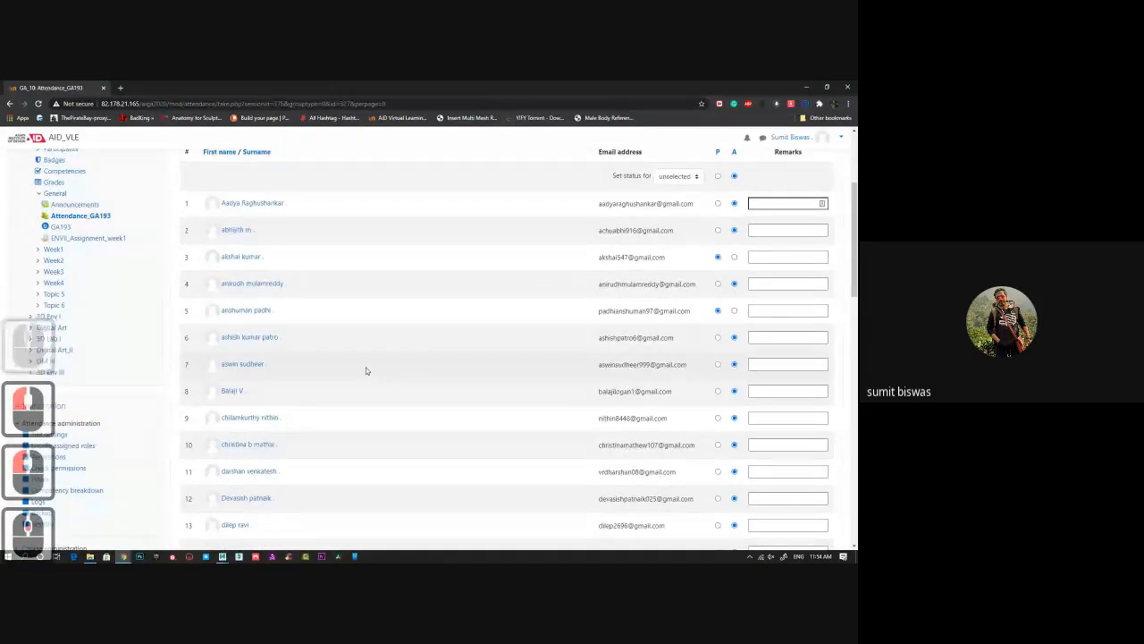
scroll(373, 397, down, 1)
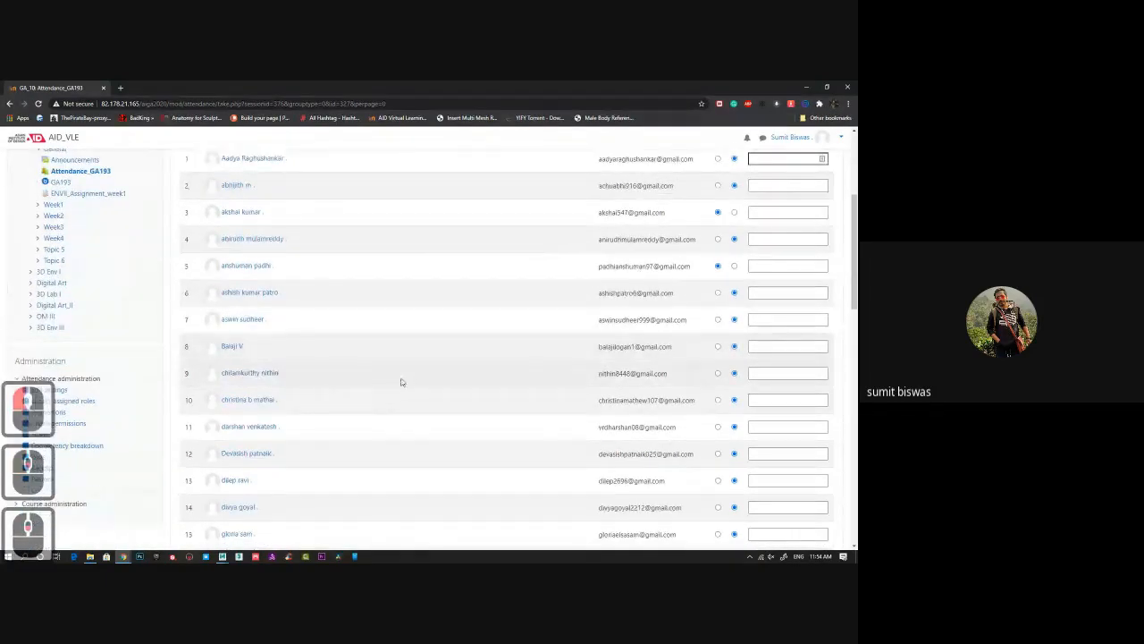
click(717, 373)
Mark the students in rows 13 and 16 of the attendance list present.
scroll(459, 383, down, 1)
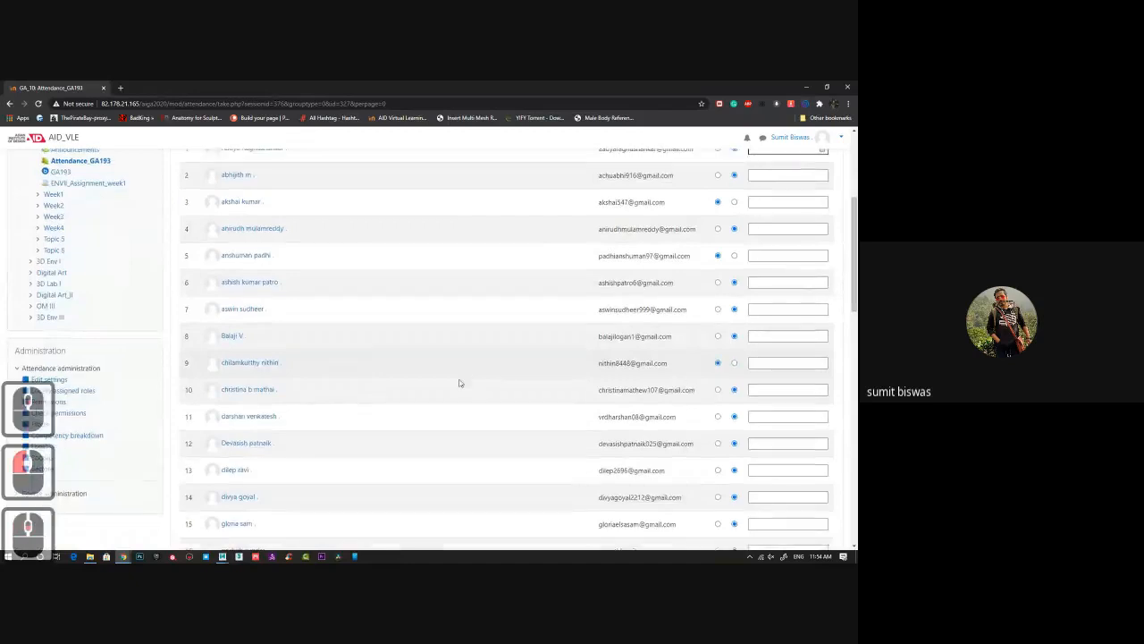
scroll(412, 391, down, 1)
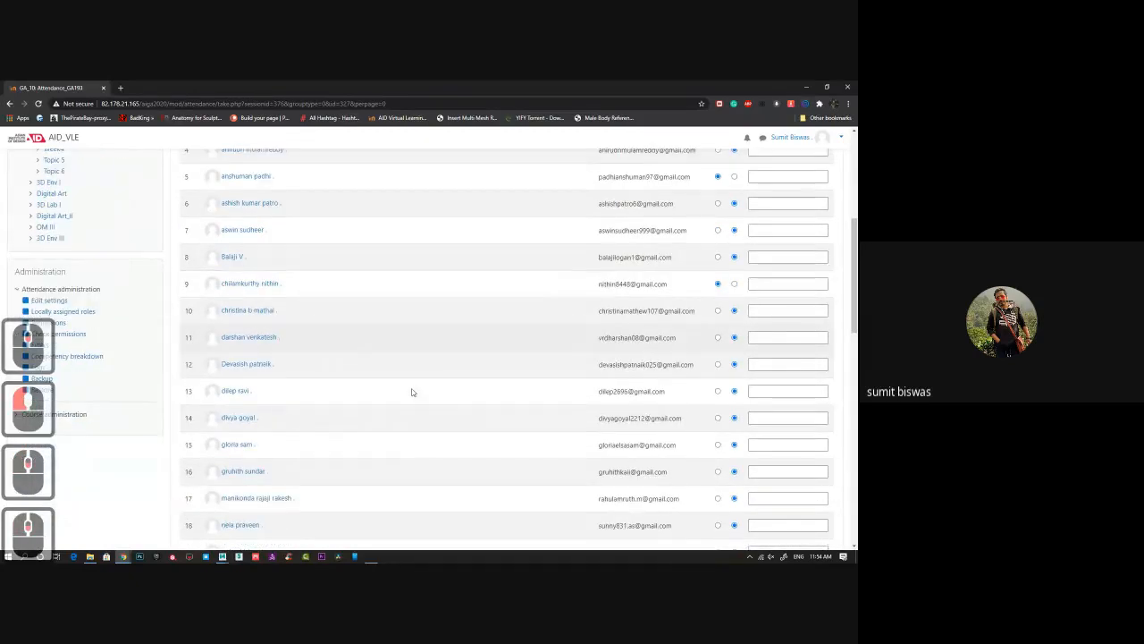
click(718, 392)
scroll(445, 395, down, 2)
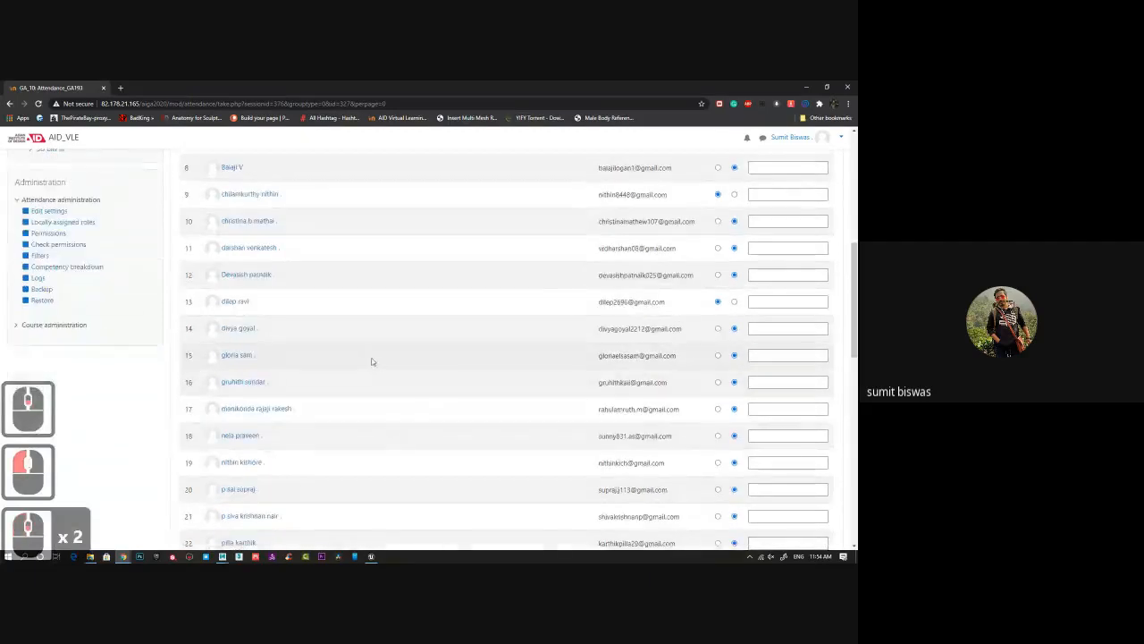
scroll(392, 357, down, 1)
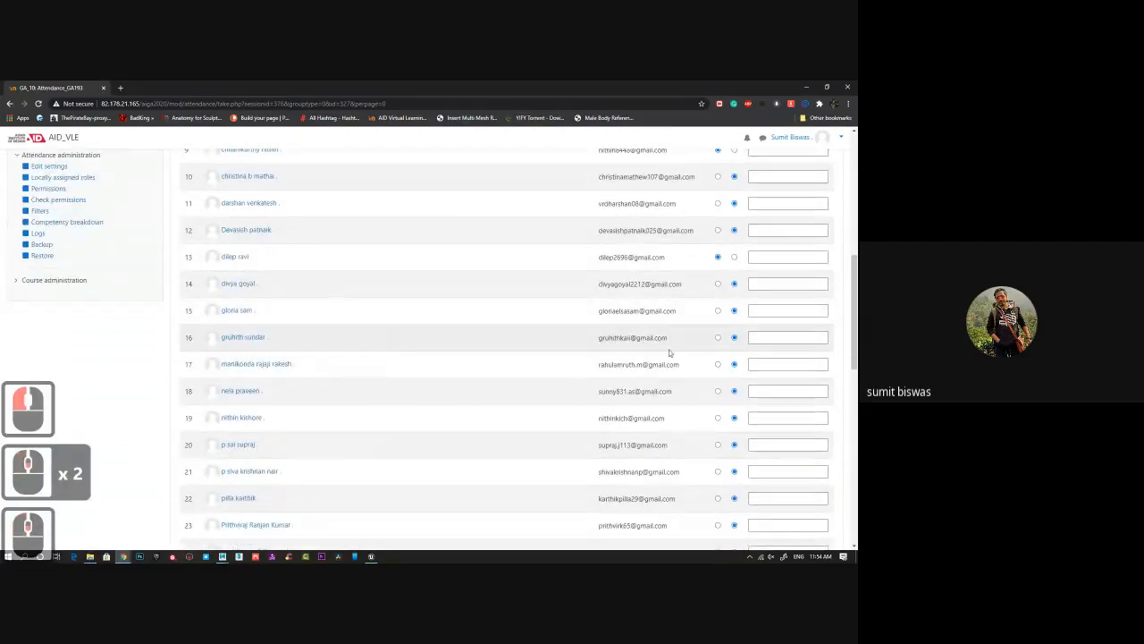
click(718, 338)
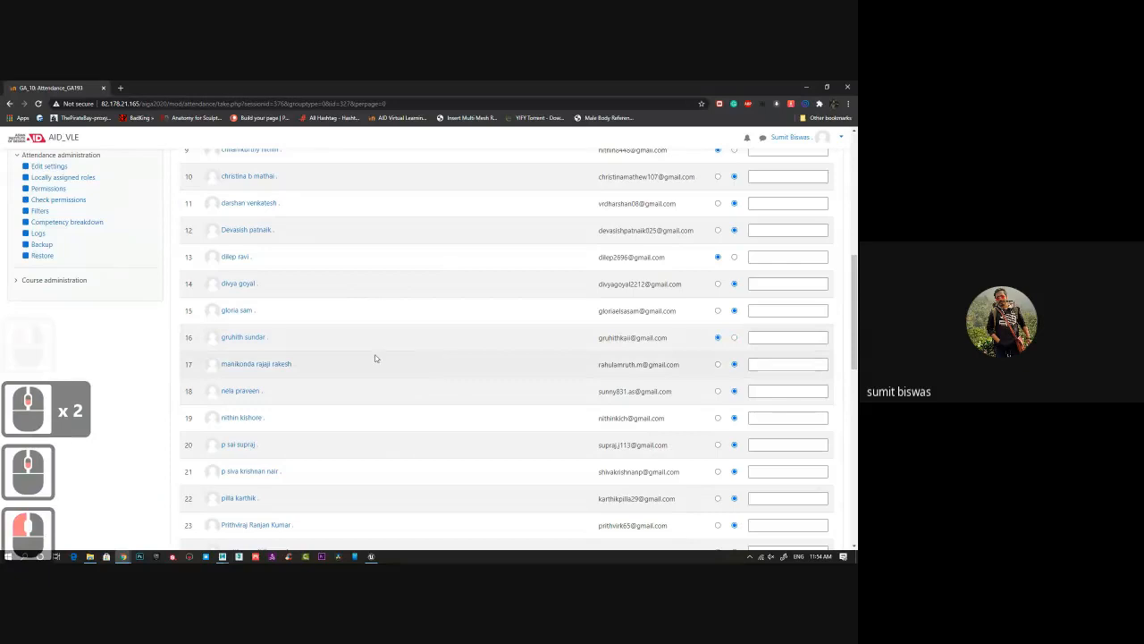
Mark the student in row 28 present and save the session's attendance.
scroll(371, 356, down, 1)
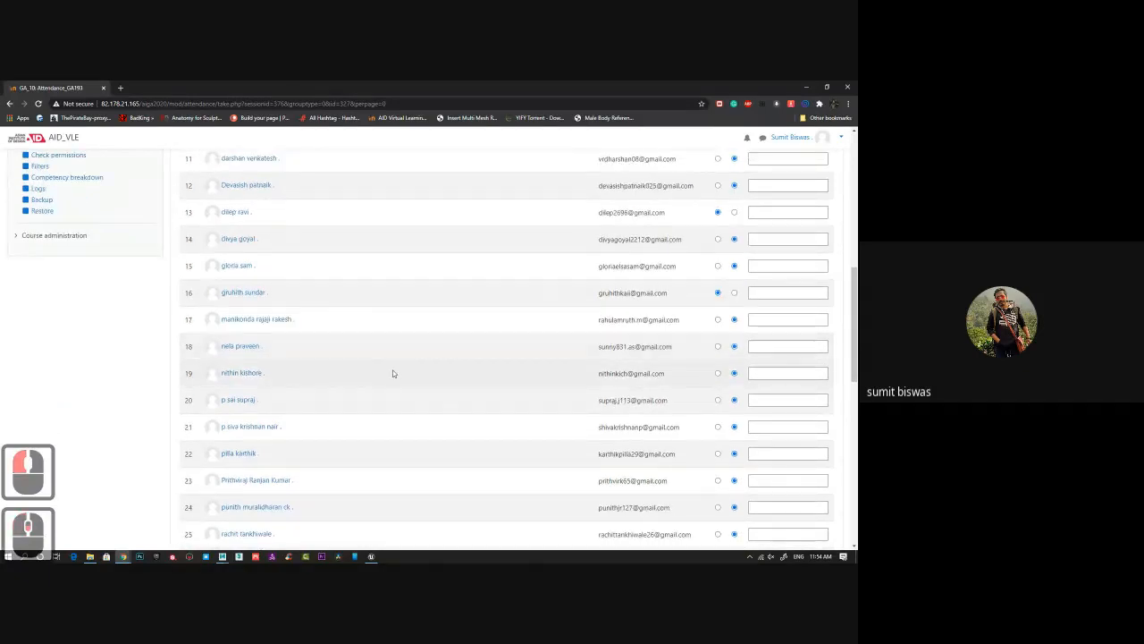
scroll(392, 373, down, 2)
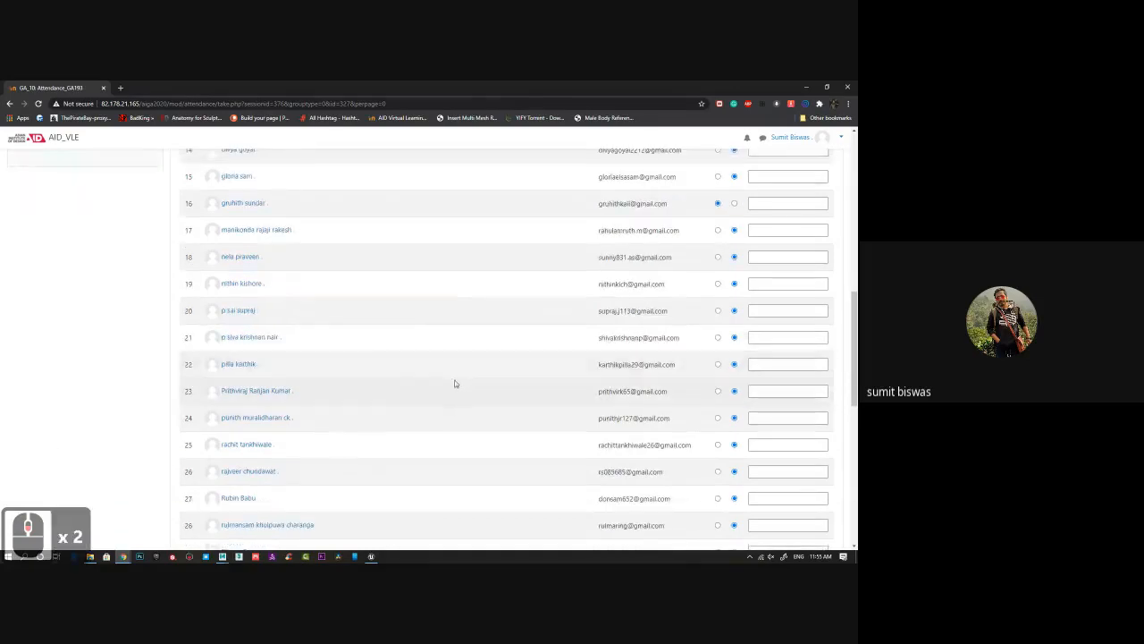
scroll(456, 382, down, 2)
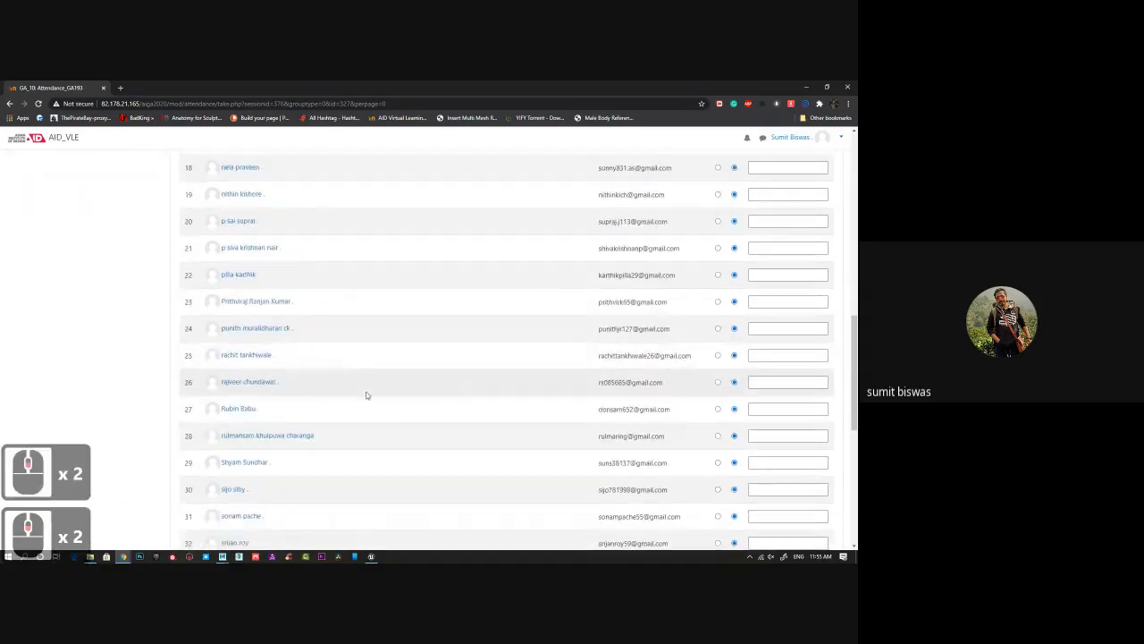
click(717, 436)
scroll(362, 411, down, 4)
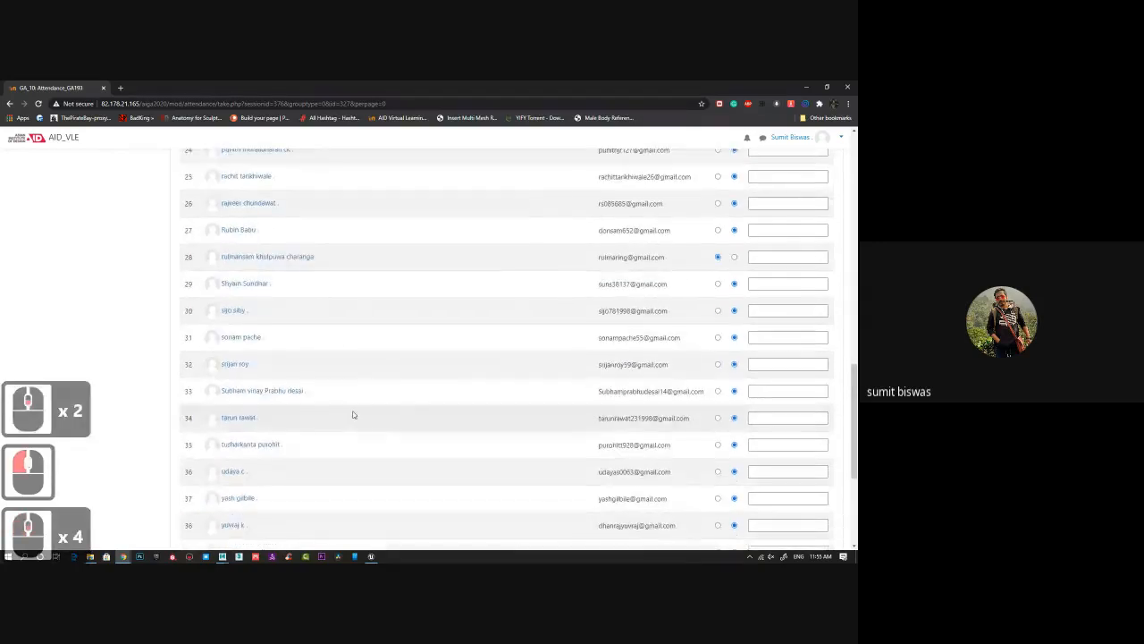
scroll(434, 423, down, 3)
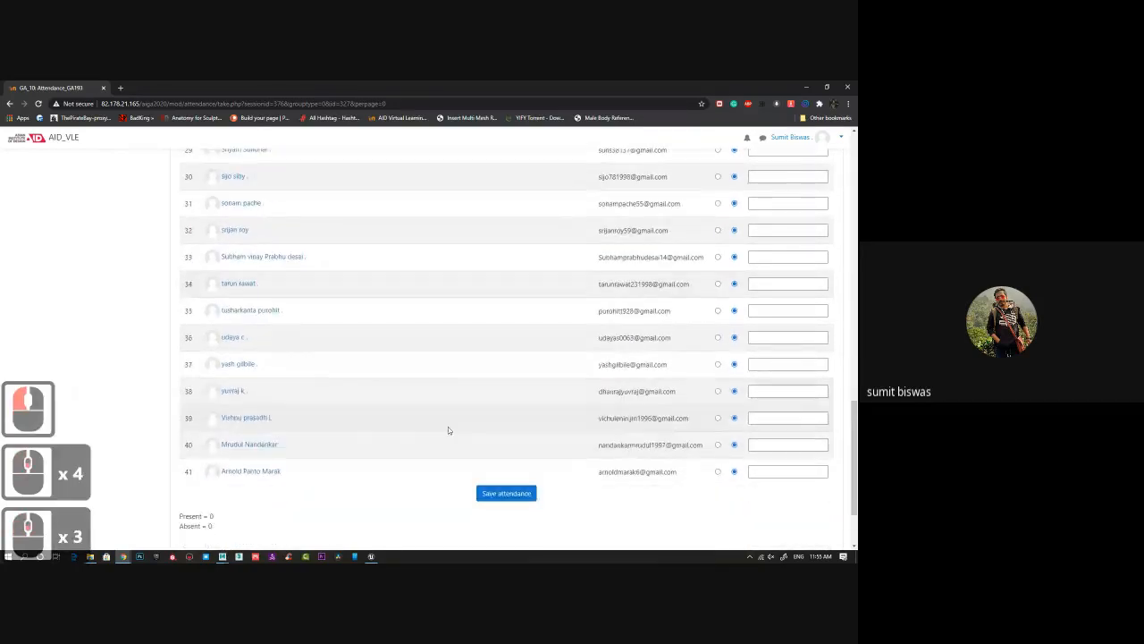
click(506, 494)
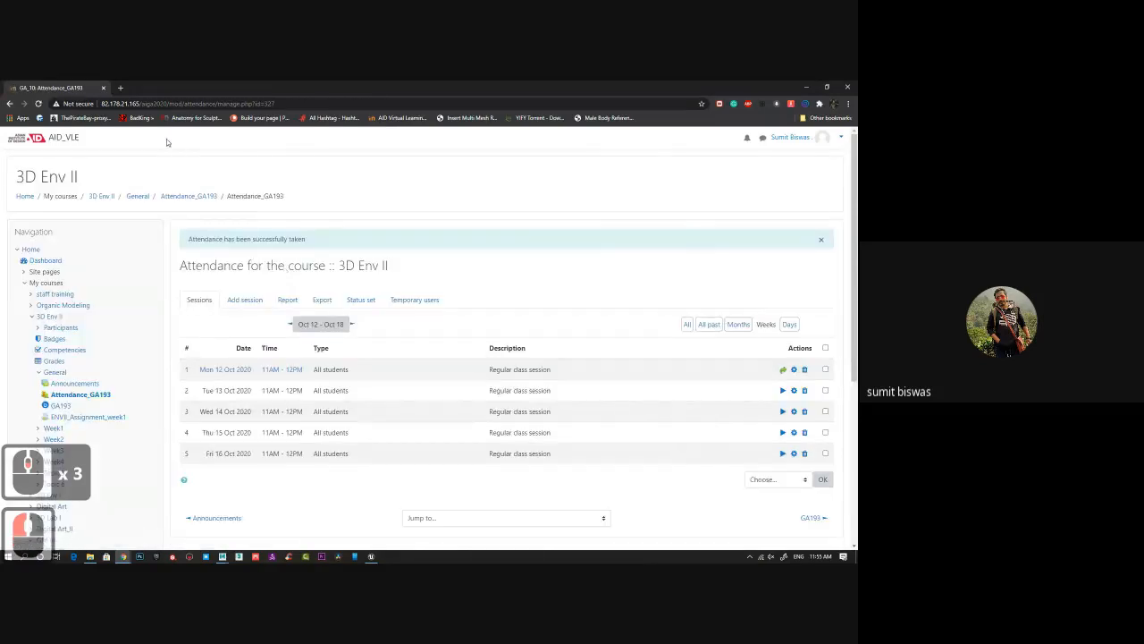
Switch to Unreal Editor, decline re-opening the previous asset editors and open the GA193 content folder.
drag(56, 90, 0, 116)
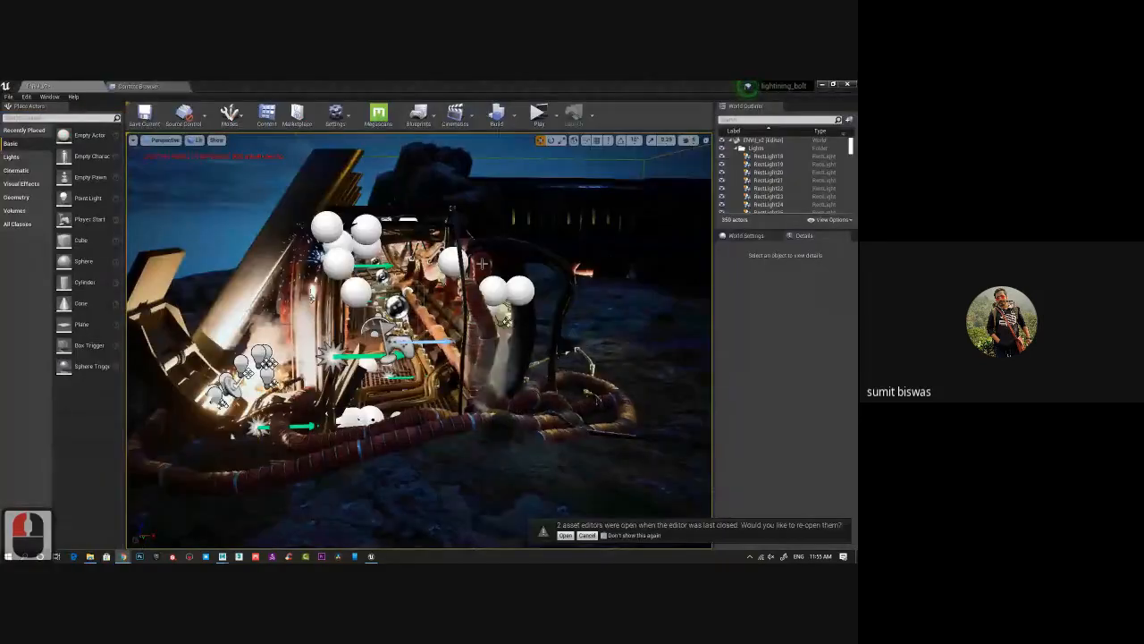
click(587, 535)
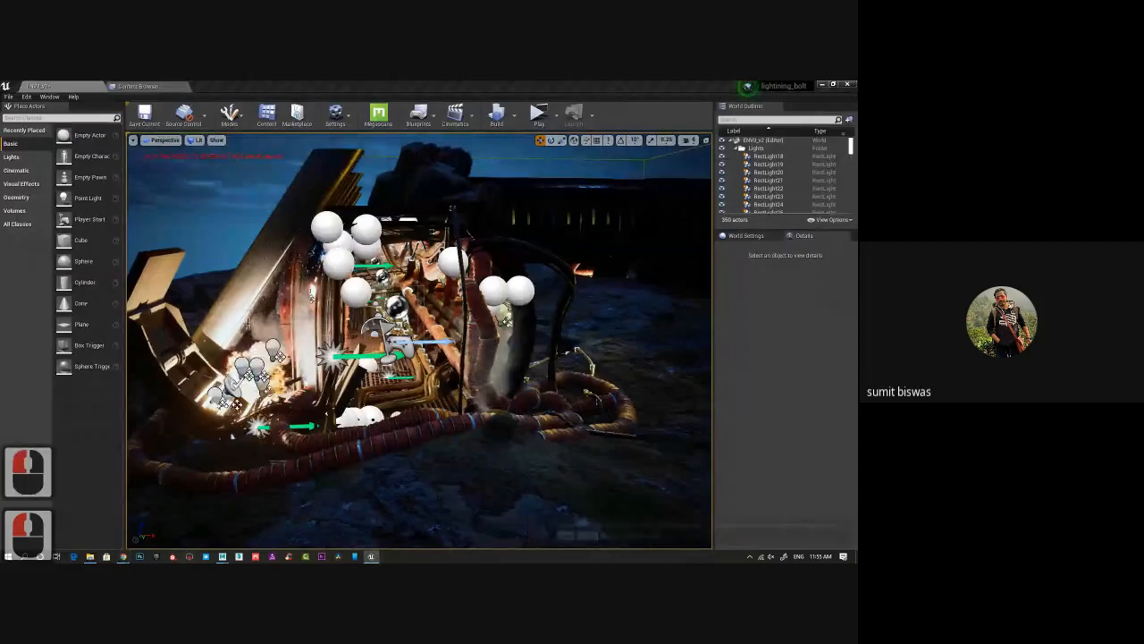
click(148, 87)
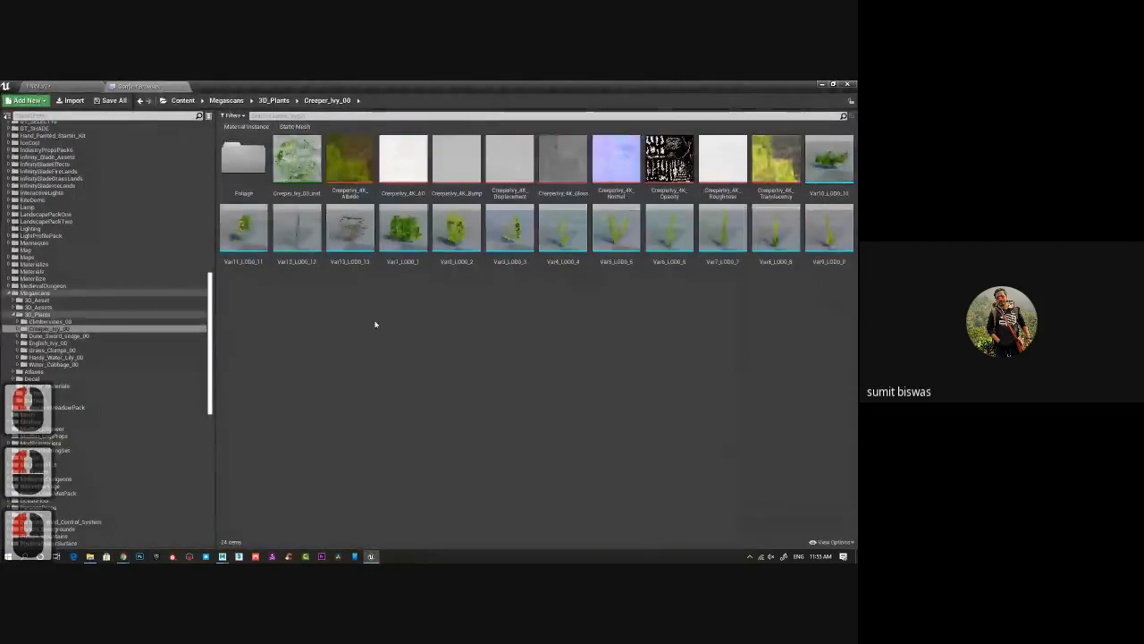
scroll(107, 340, up, 10)
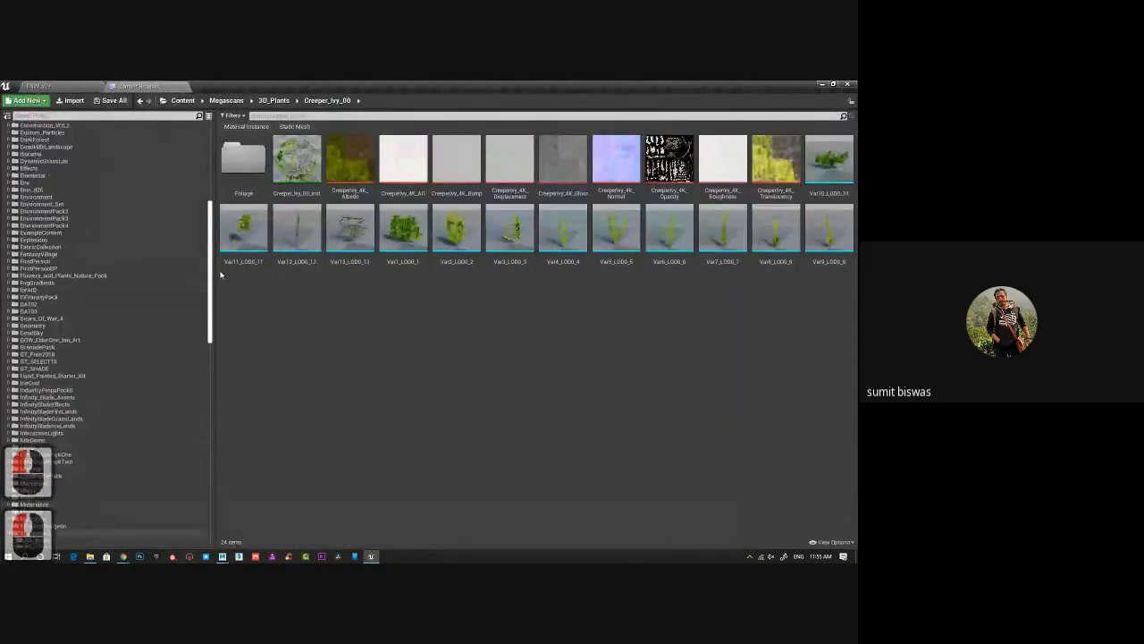
click(48, 322)
click(49, 329)
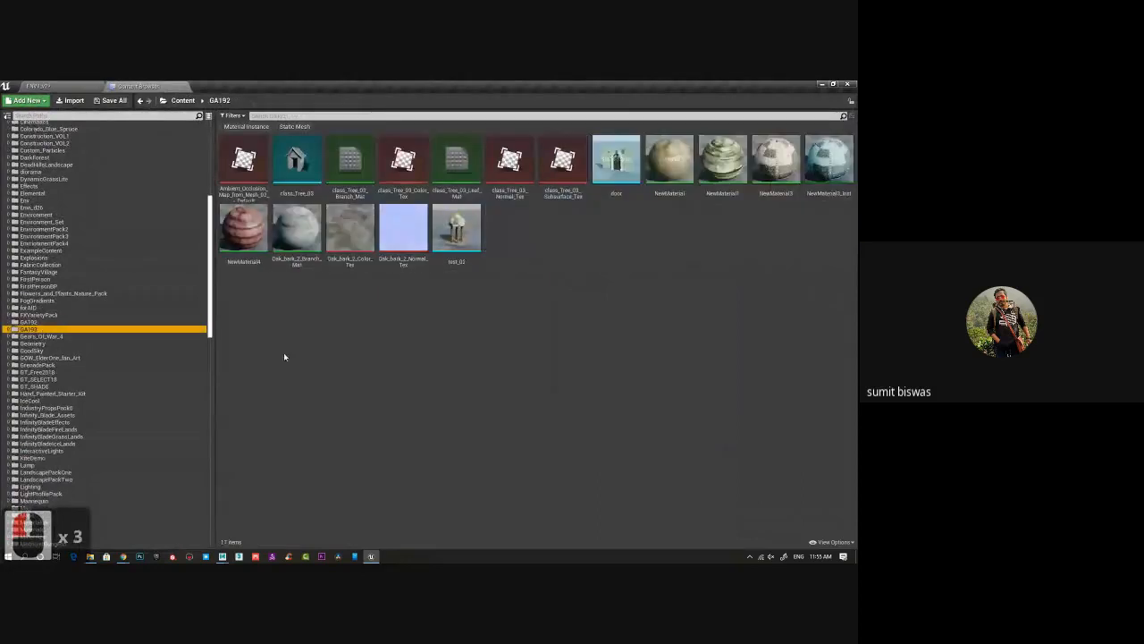
Choose New SpeedTree.fbx from the Online class/GA193/speedtree folder for import into the GA193 content folder.
right_click(652, 356)
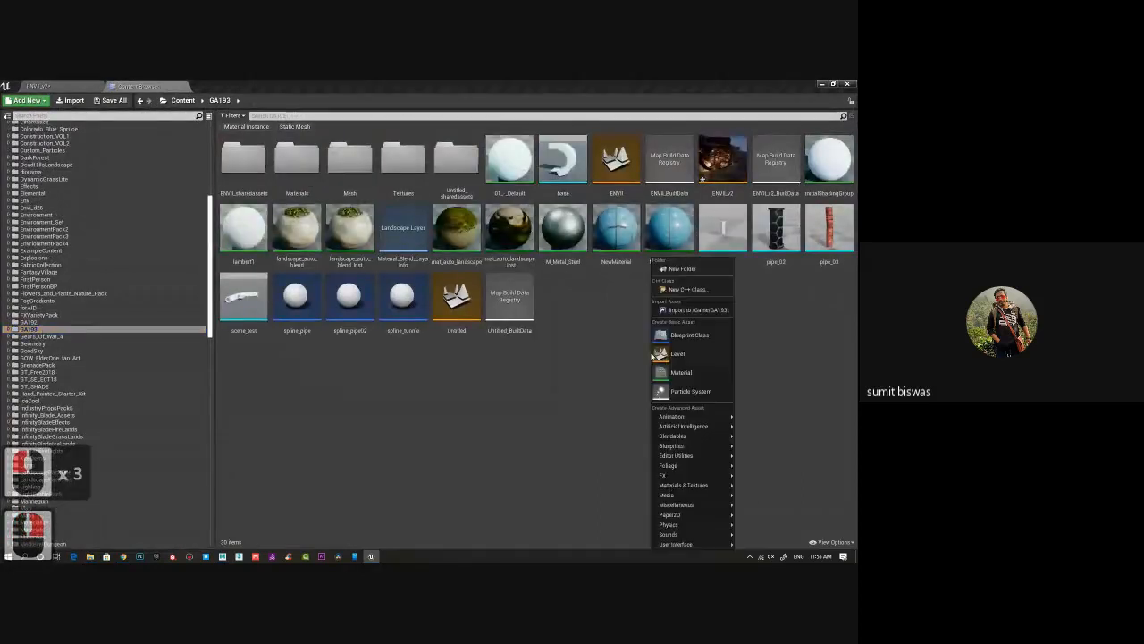
click(697, 309)
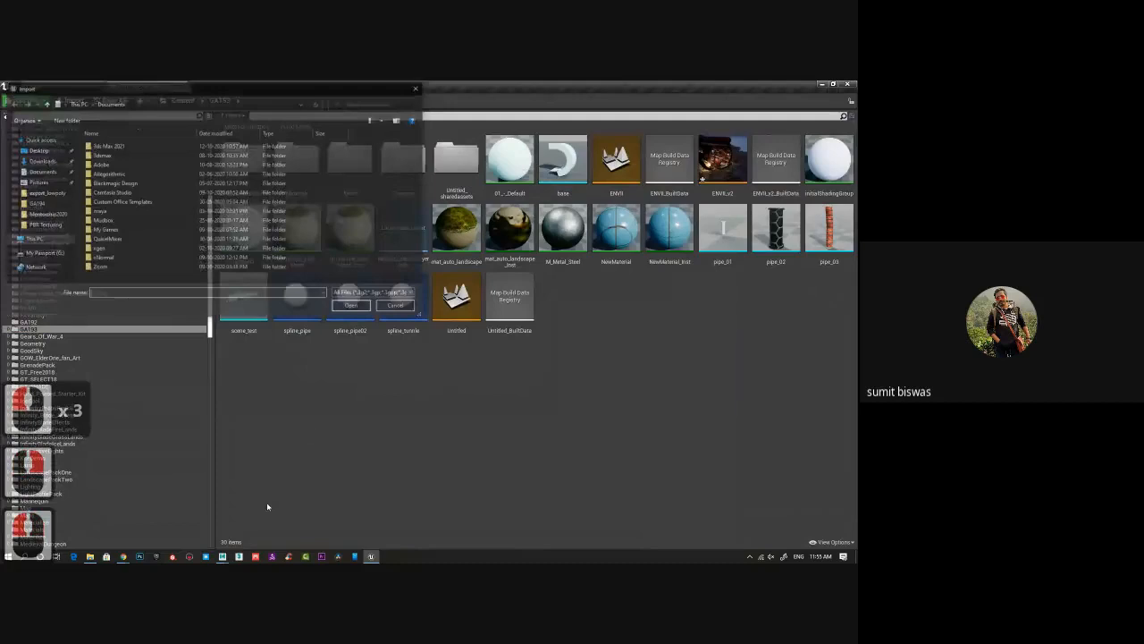
click(35, 204)
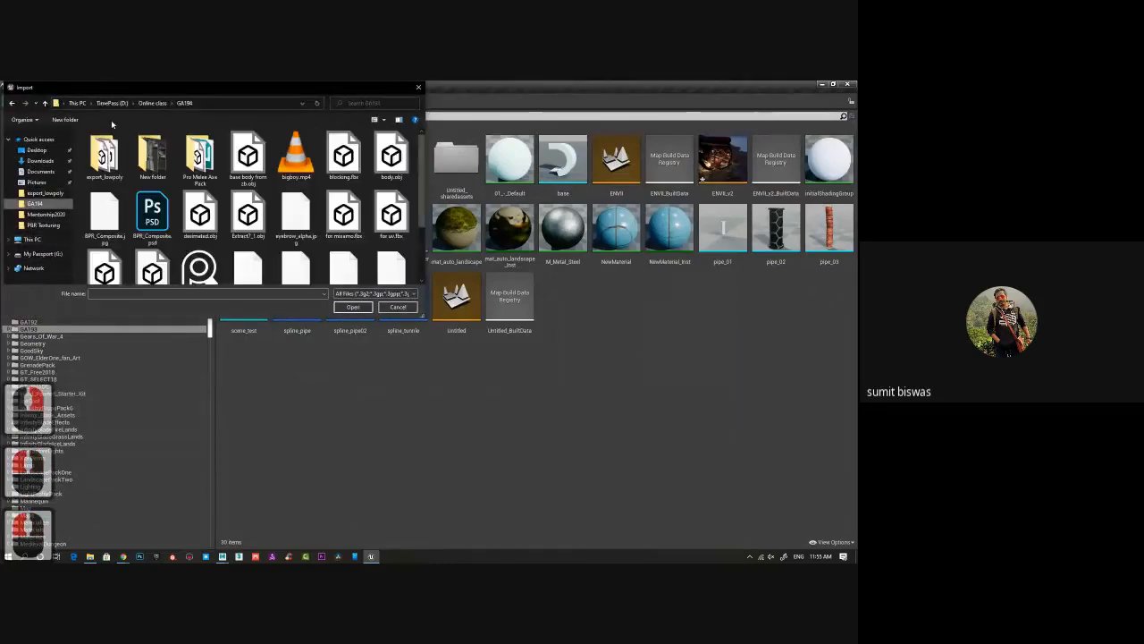
click(153, 103)
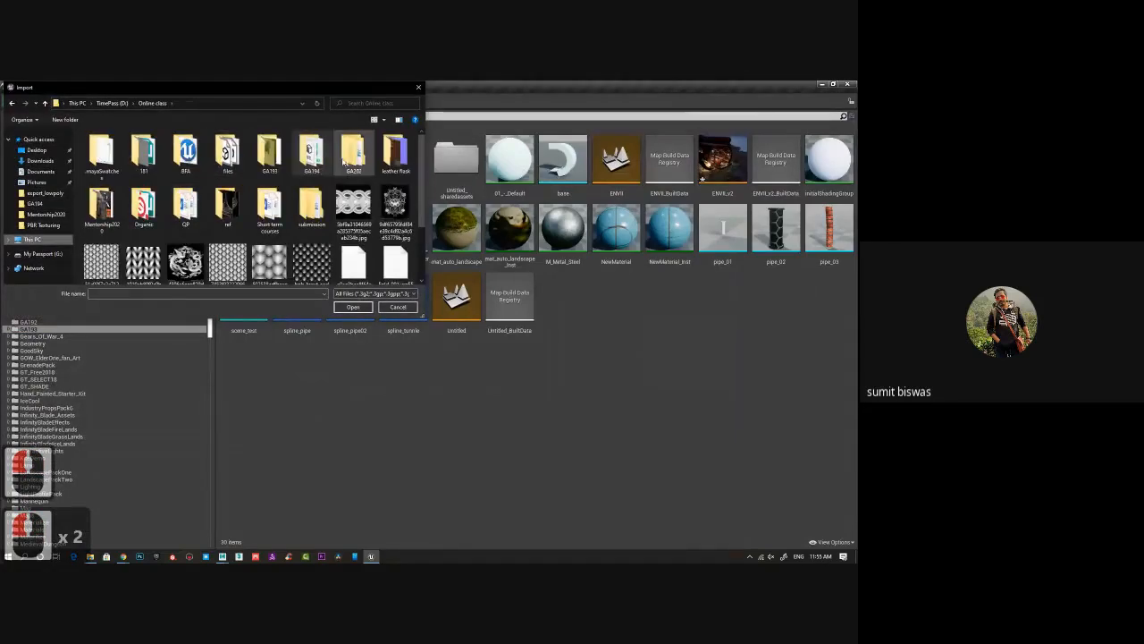
double_click(269, 153)
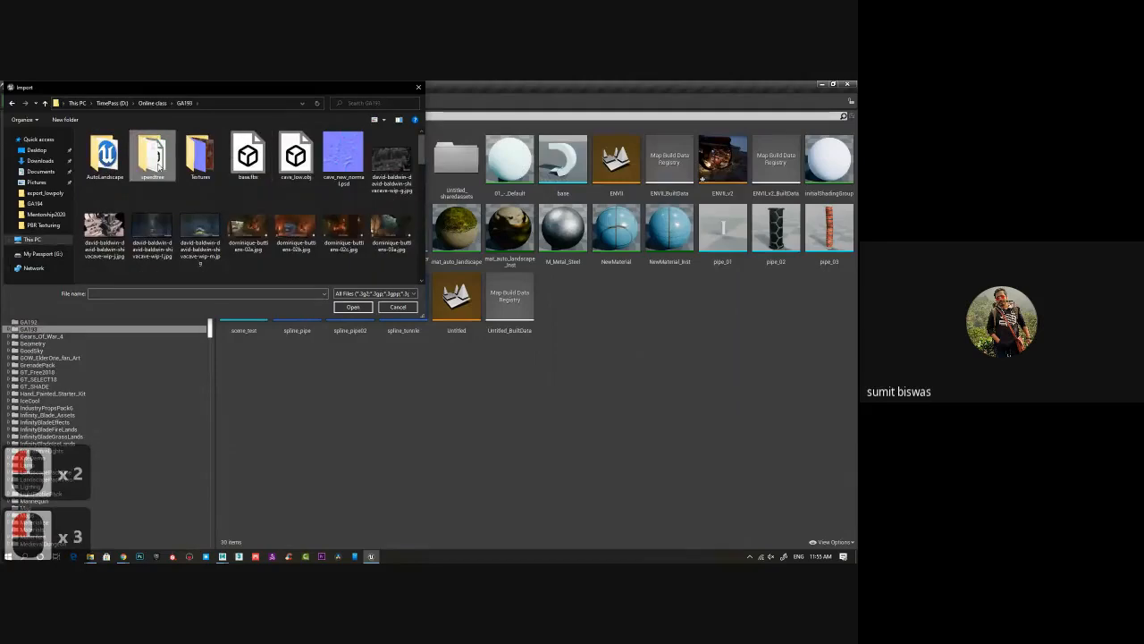
double_click(150, 152)
click(114, 211)
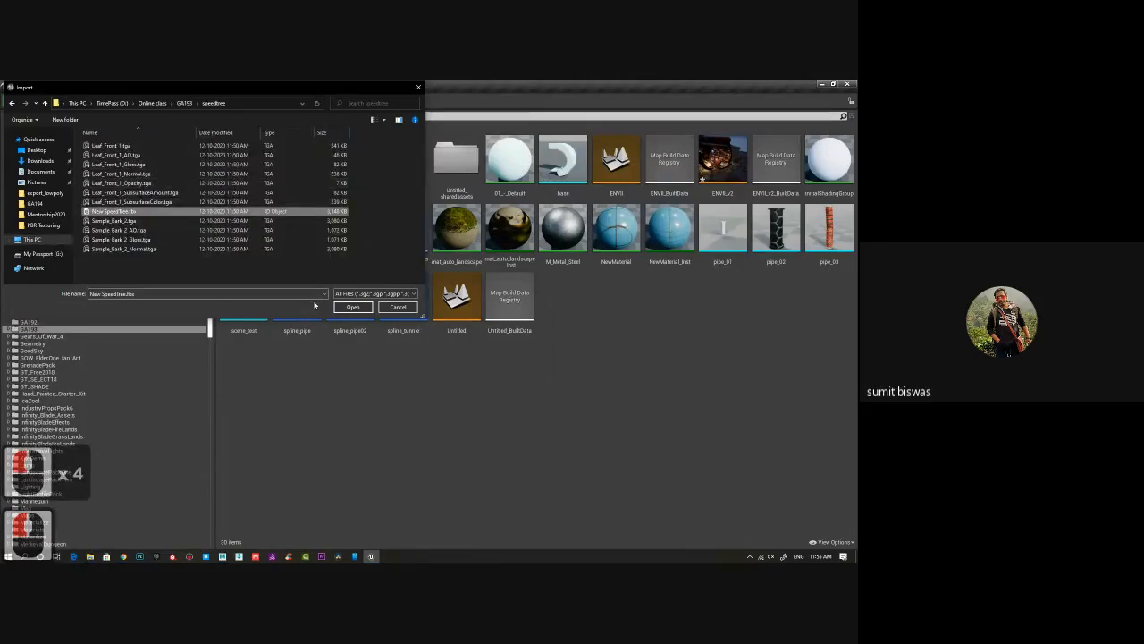
click(353, 308)
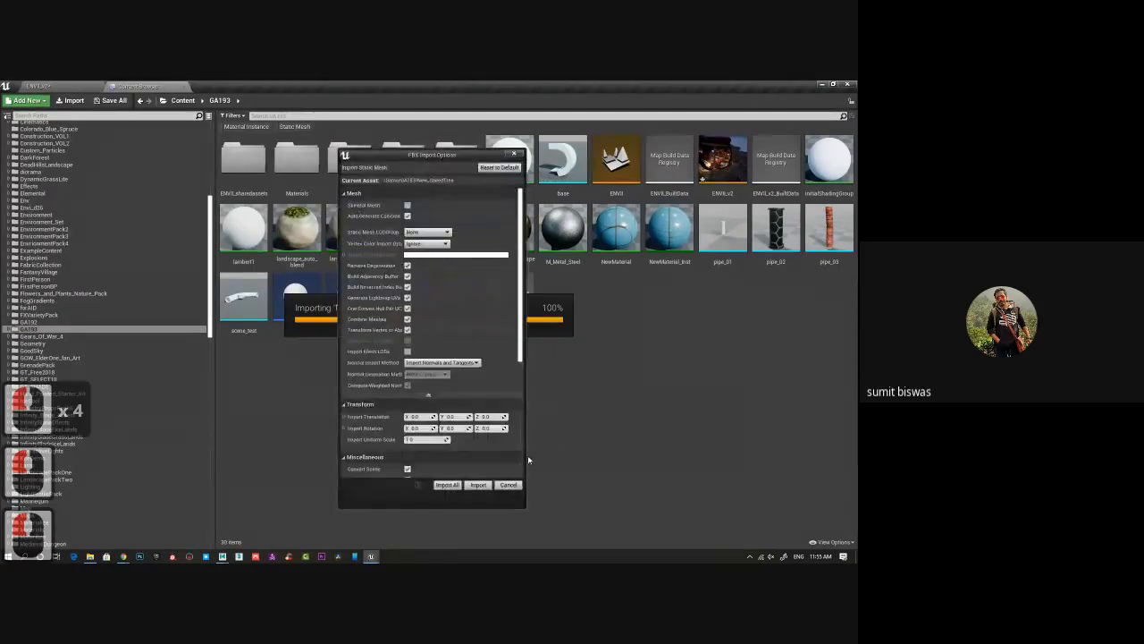
Import all of the FBX with the existing import options, then close the message log and deselect the imported mesh.
scroll(504, 438, down, 10)
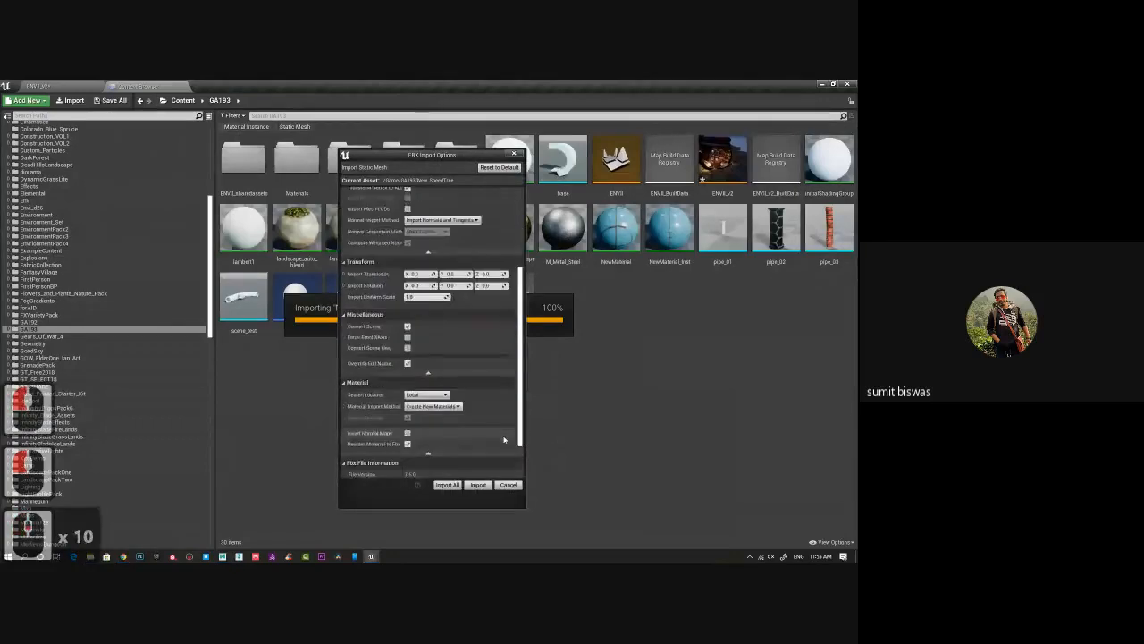
click(447, 485)
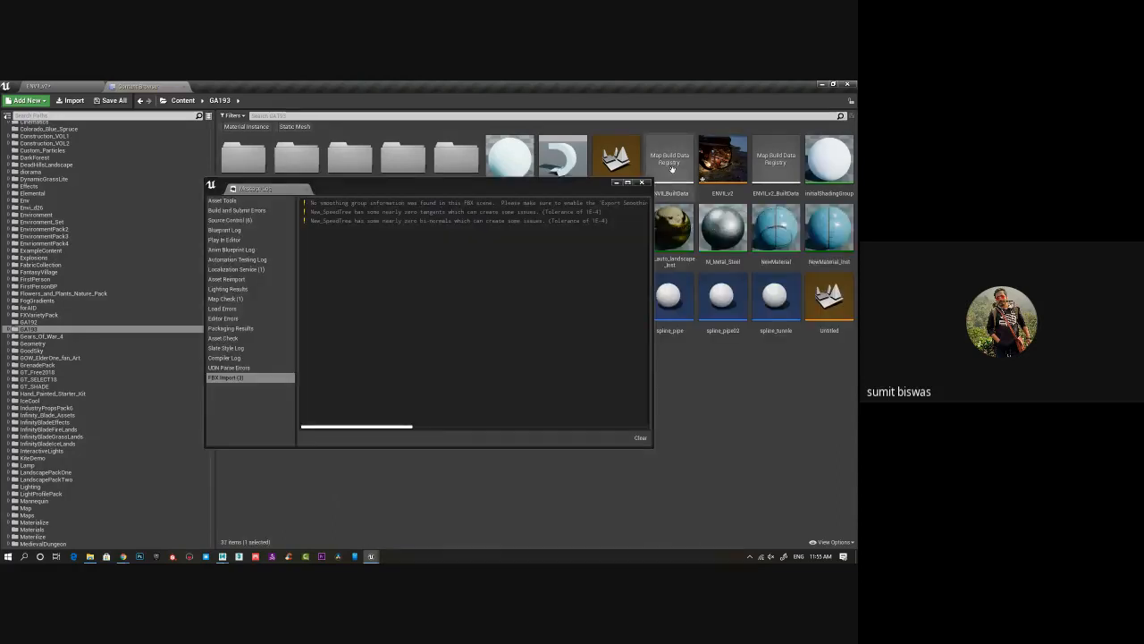
click(642, 182)
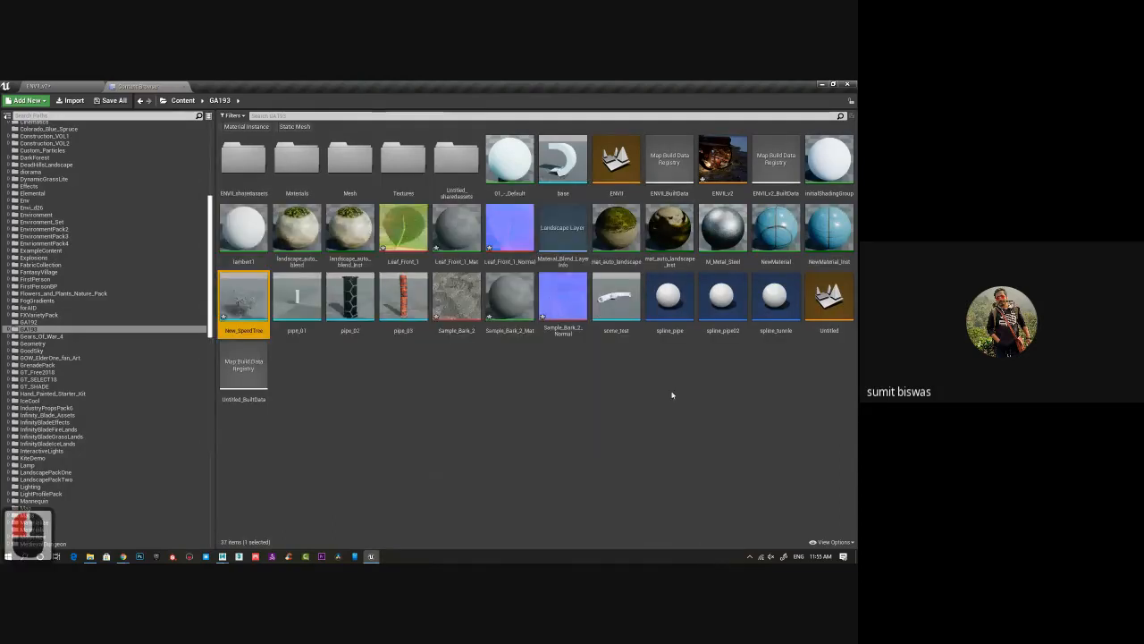
click(564, 396)
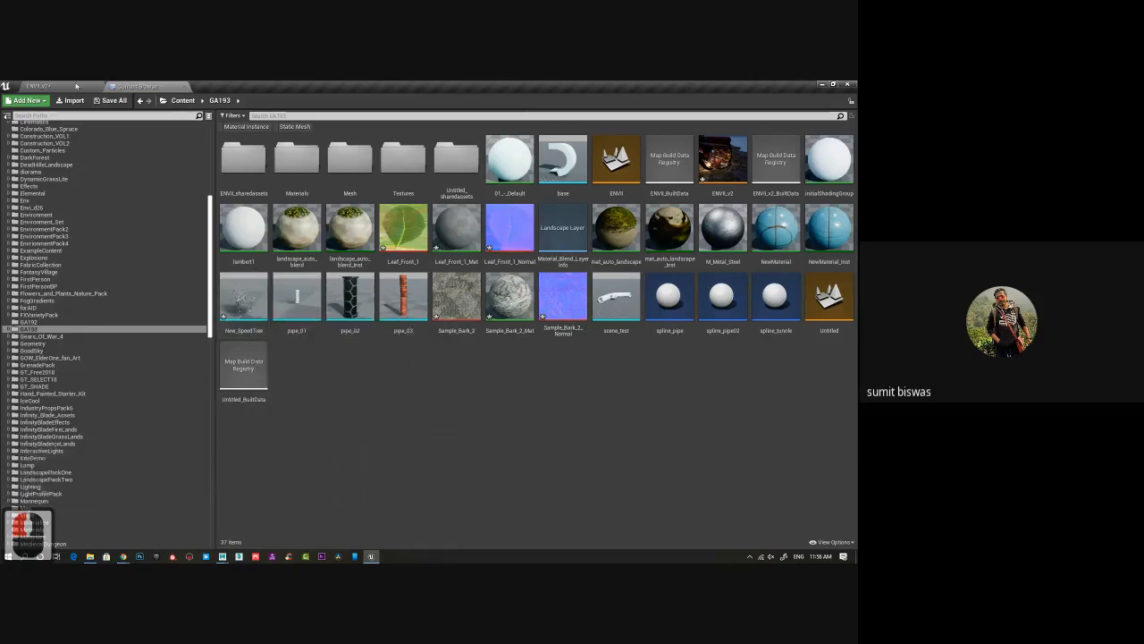
Create a new level from the Default template, without saving the current level's changes.
click(45, 86)
click(9, 96)
click(31, 119)
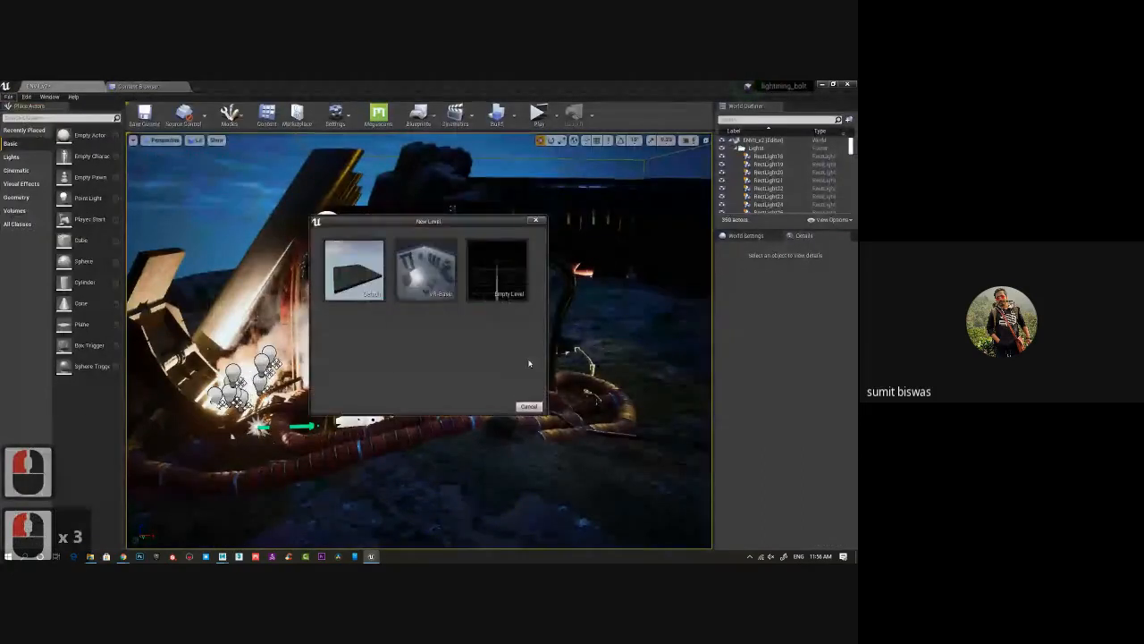
click(395, 294)
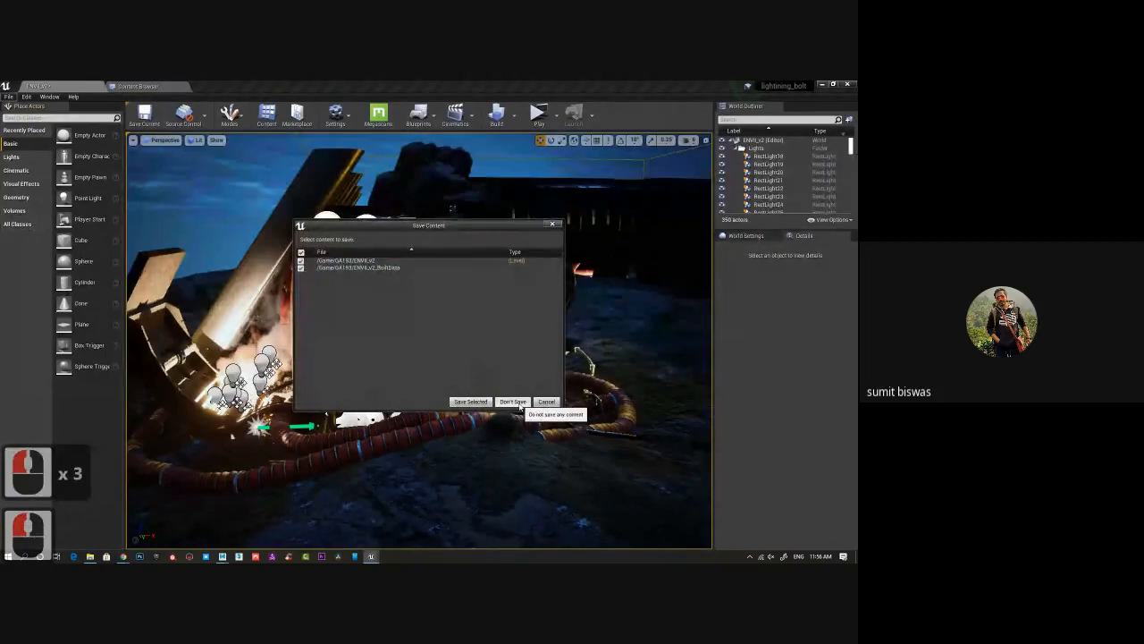
click(519, 403)
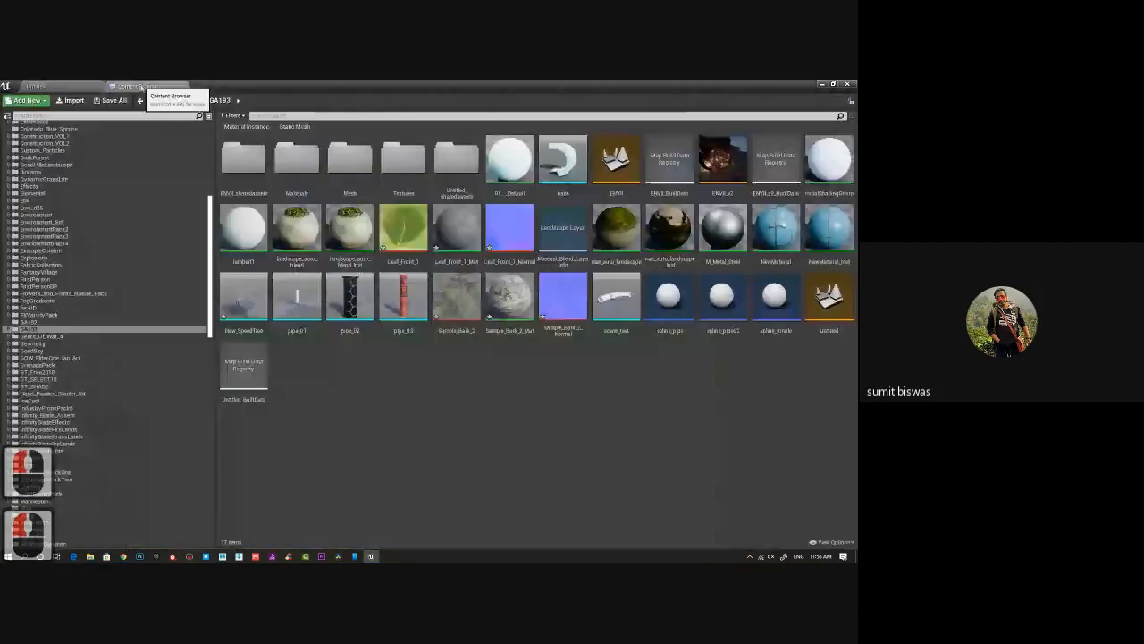
Place the New_SpeedTree mesh from the GA193 folder on the level's floor and scale it up uniformly to about 13.5.
click(141, 86)
drag(234, 306, 416, 409)
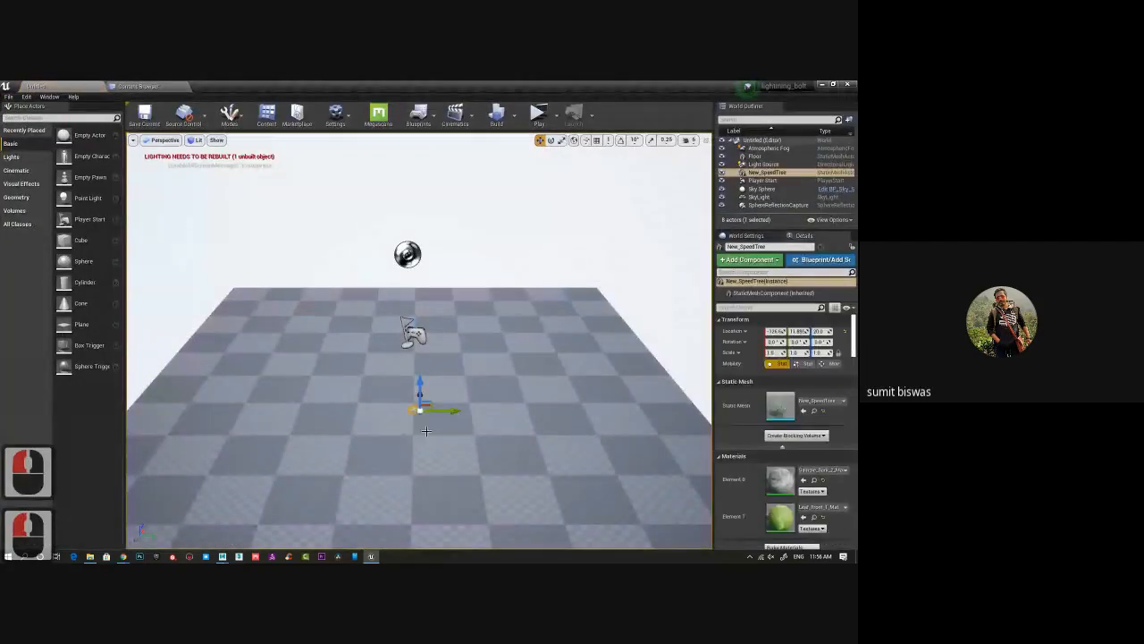
key(r)
drag(445, 399, 487, 388)
drag(420, 411, 510, 344)
Rotate the tree upright on the floor, then deselect it and inspect its foliage from up close.
key(e)
drag(391, 385, 620, 410)
alt+drag(488, 444, 369, 434)
alt+right_drag(369, 434, 438, 434)
alt+drag(375, 402, 458, 377)
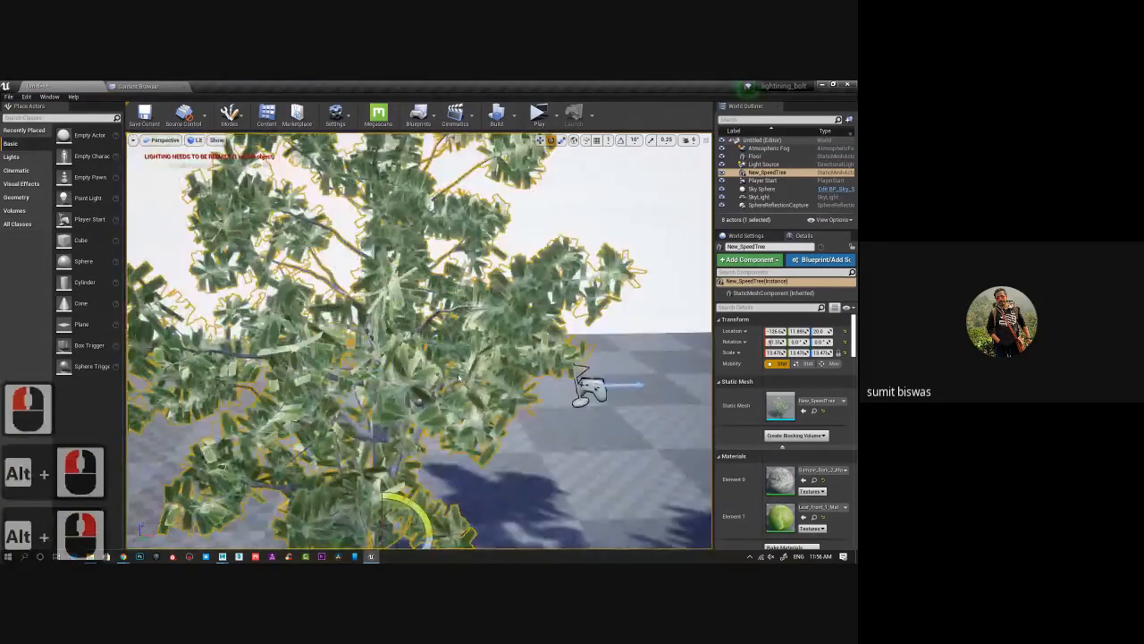
alt+middle_drag(458, 350, 457, 349)
click(619, 209)
alt+drag(538, 448, 548, 446)
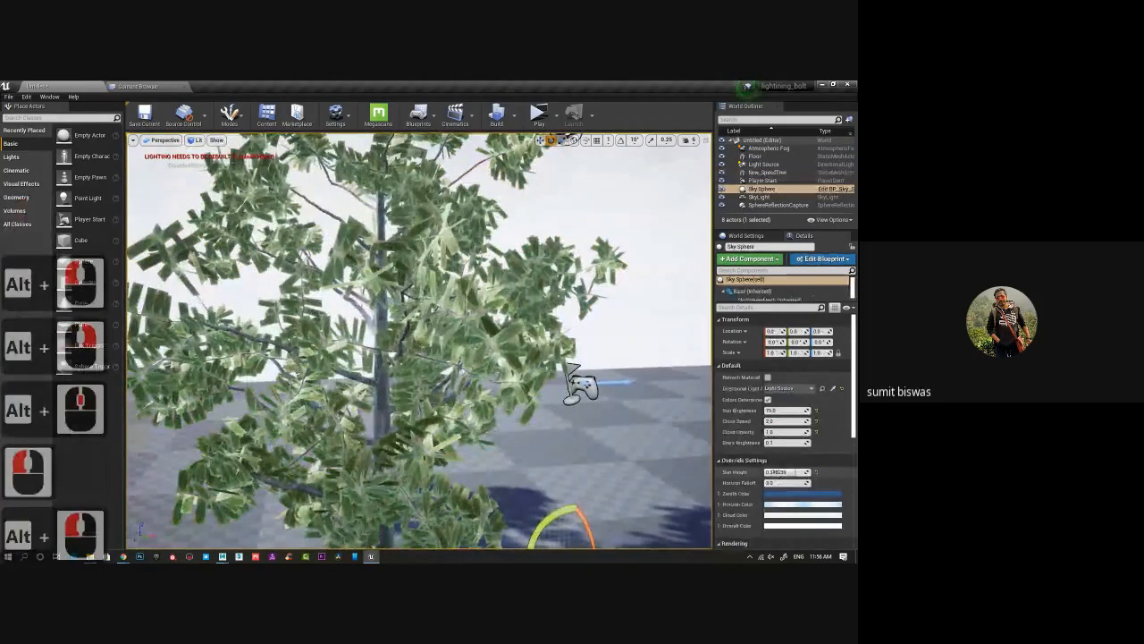
alt+drag(407, 398, 616, 406)
Open the Leaf_Front_1_Mat material and arrange its colour and normal texture samples in front of the material node's inputs.
click(140, 84)
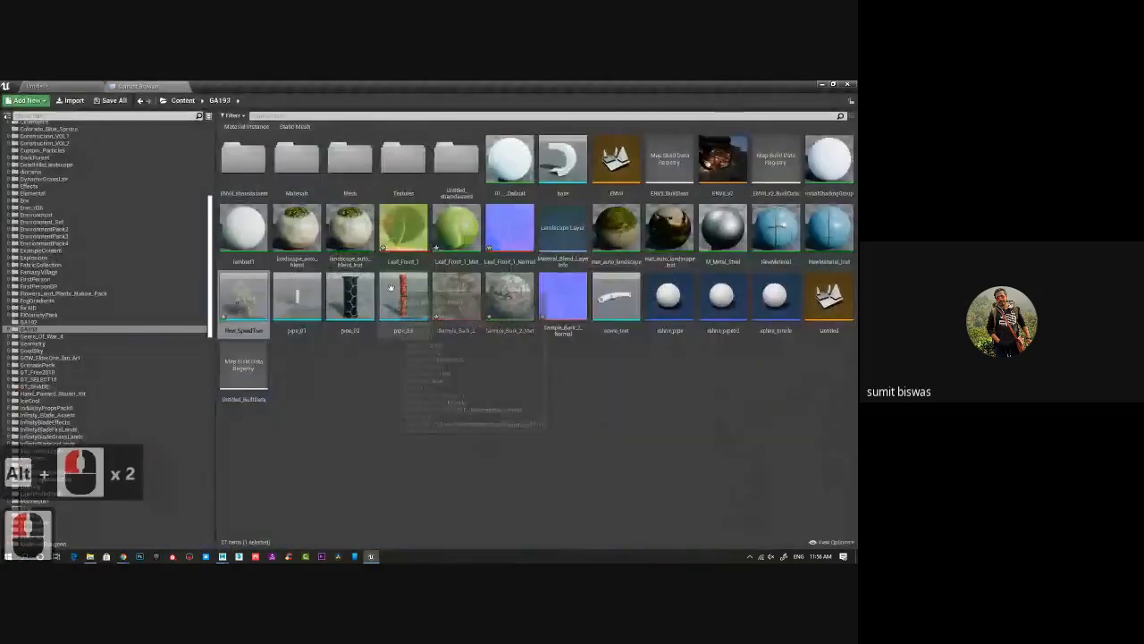
double_click(460, 226)
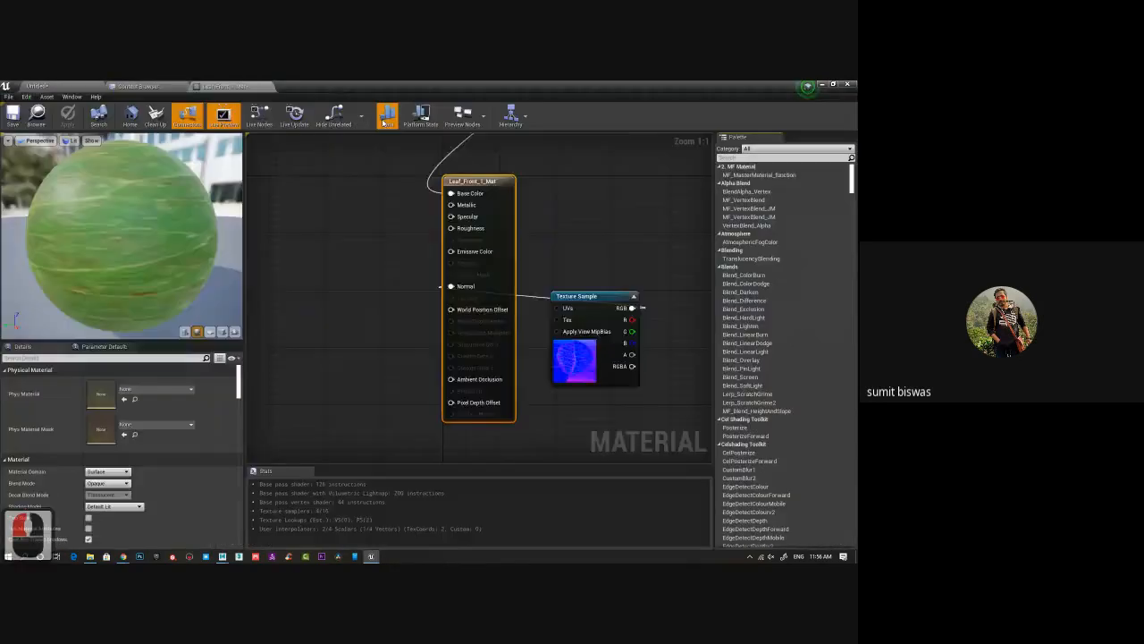
right_drag(350, 244, 387, 288)
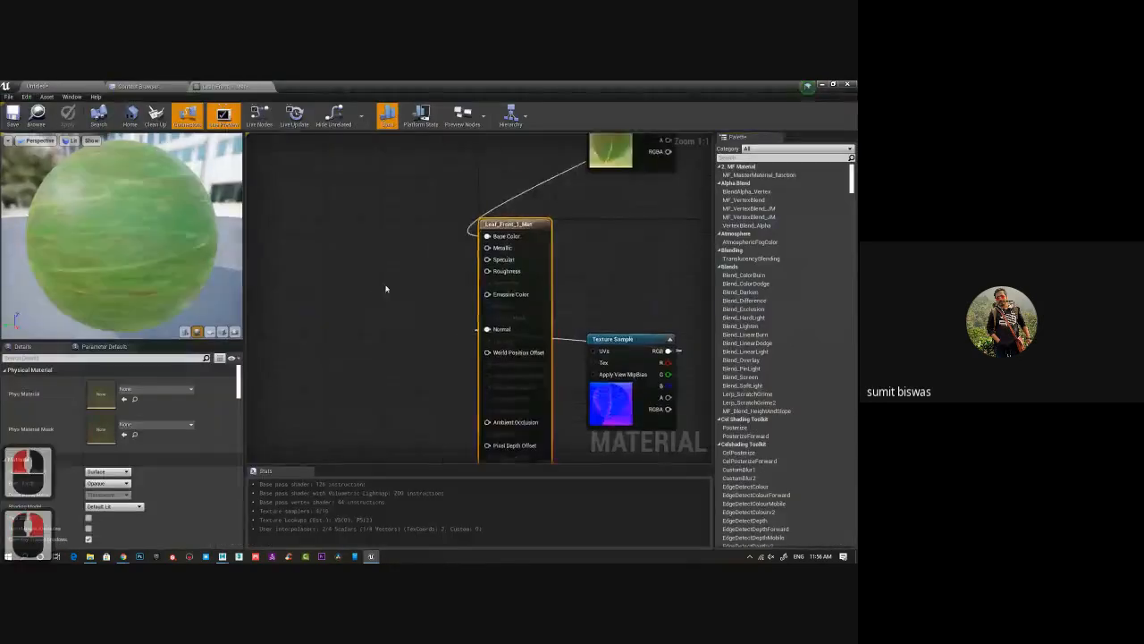
scroll(386, 288, down, 2)
drag(551, 173, 309, 199)
drag(579, 343, 294, 321)
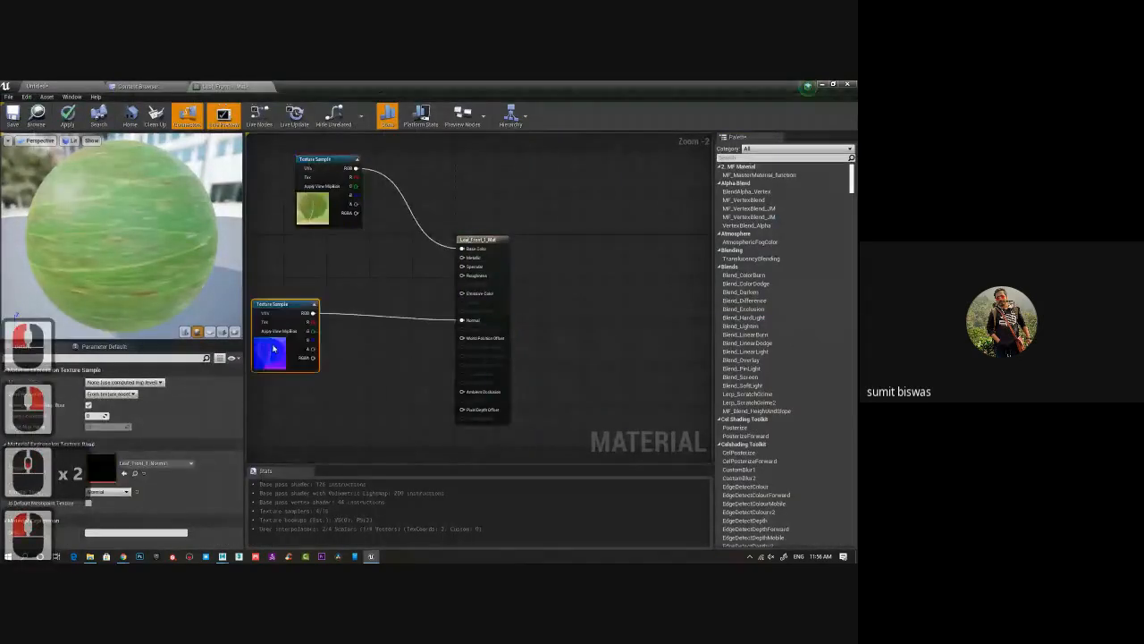
Connect the leaf colour texture's alpha to Opacity Mask and try the Translucent blend mode on the material.
drag(356, 204, 462, 311)
double_click(485, 241)
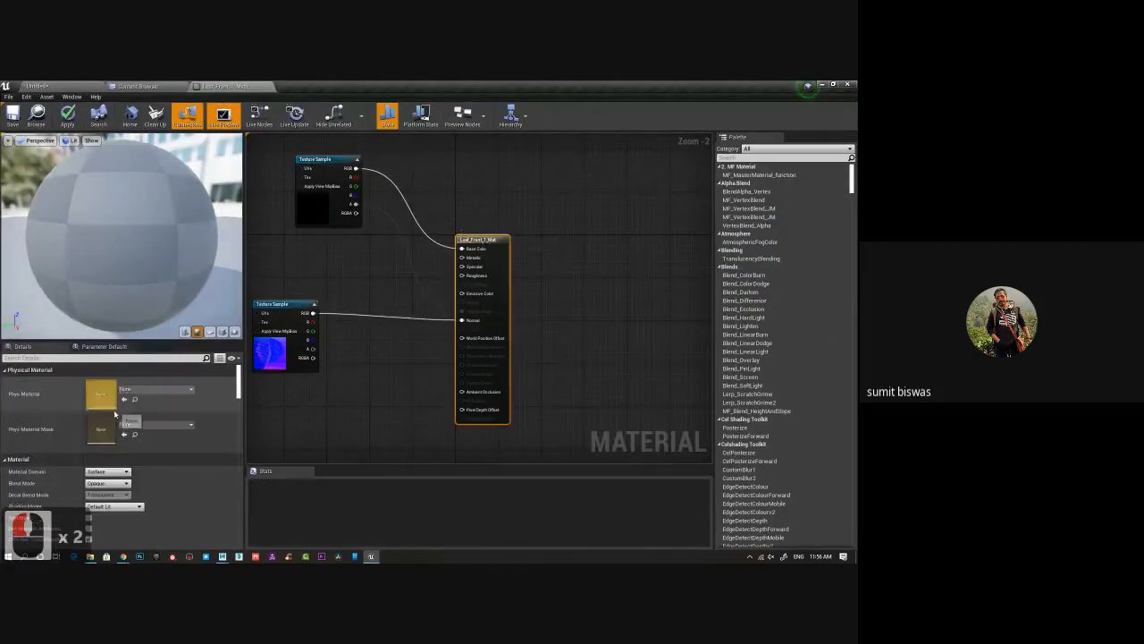
click(126, 484)
click(107, 509)
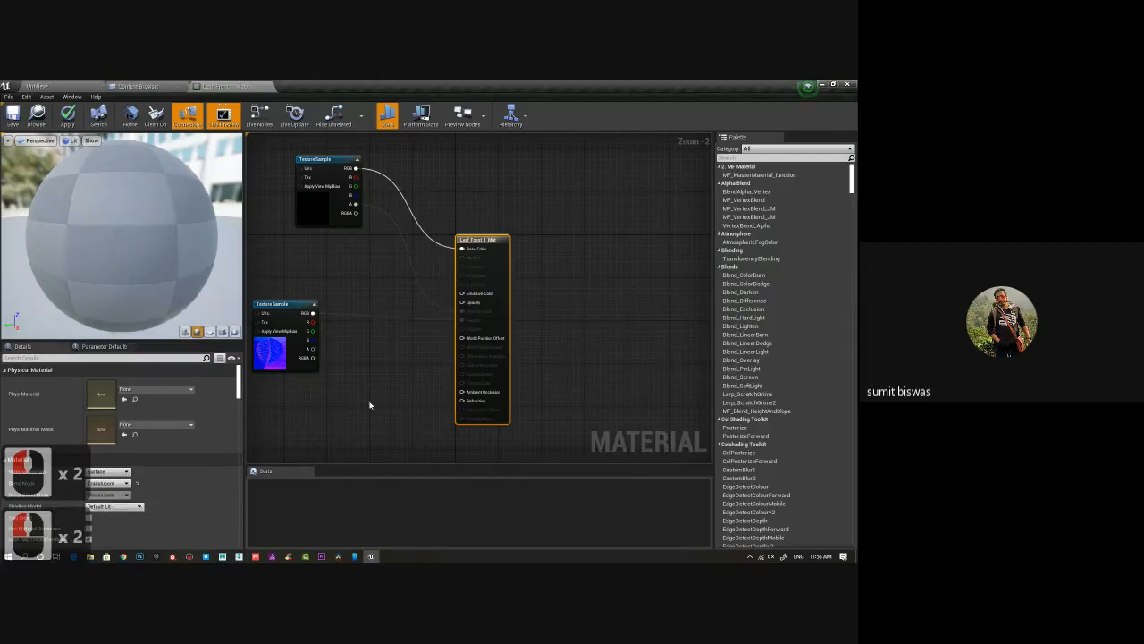
right_drag(348, 401, 434, 390)
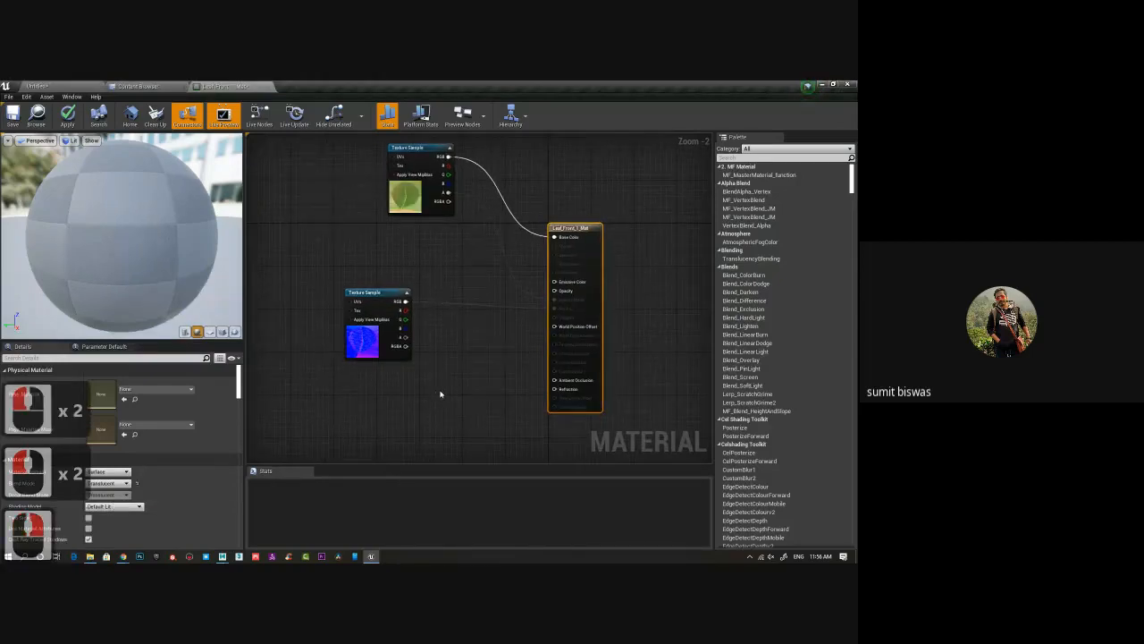
drag(449, 193, 488, 287)
Set the leaf material's blend mode to Masked, move the colour texture node aside and check the preview sphere.
click(107, 482)
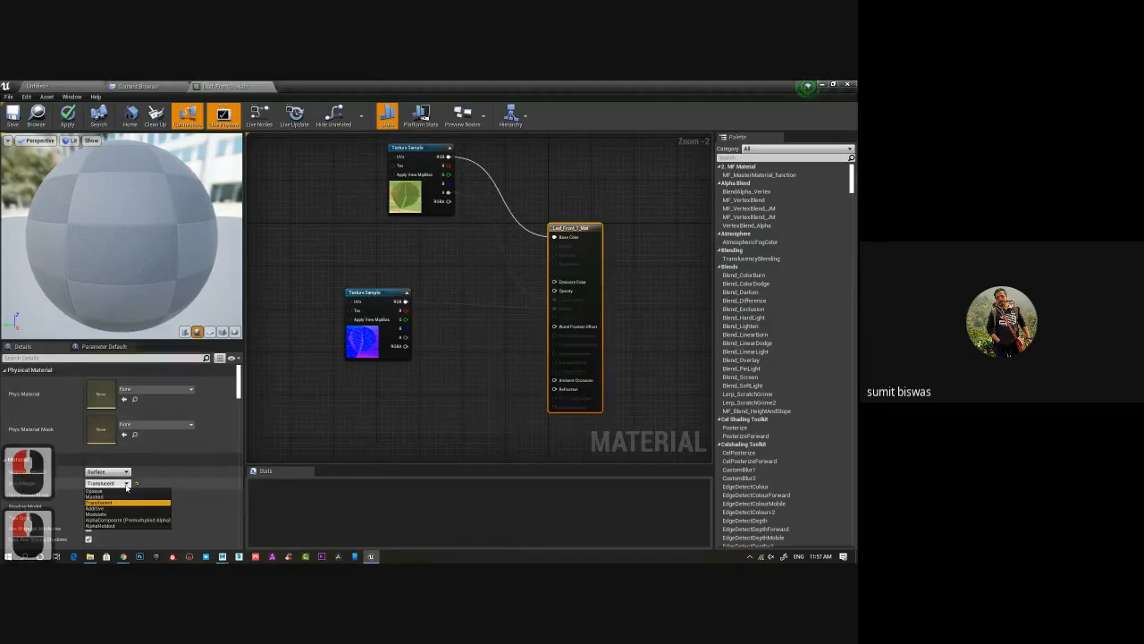
click(107, 496)
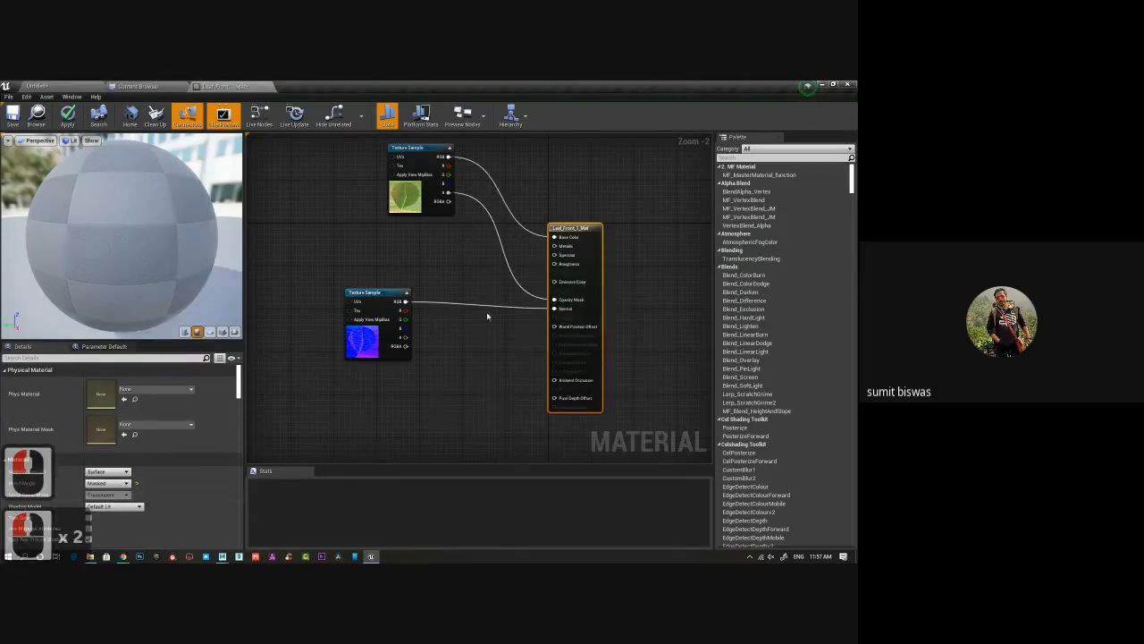
right_drag(487, 315, 503, 341)
drag(431, 175, 380, 184)
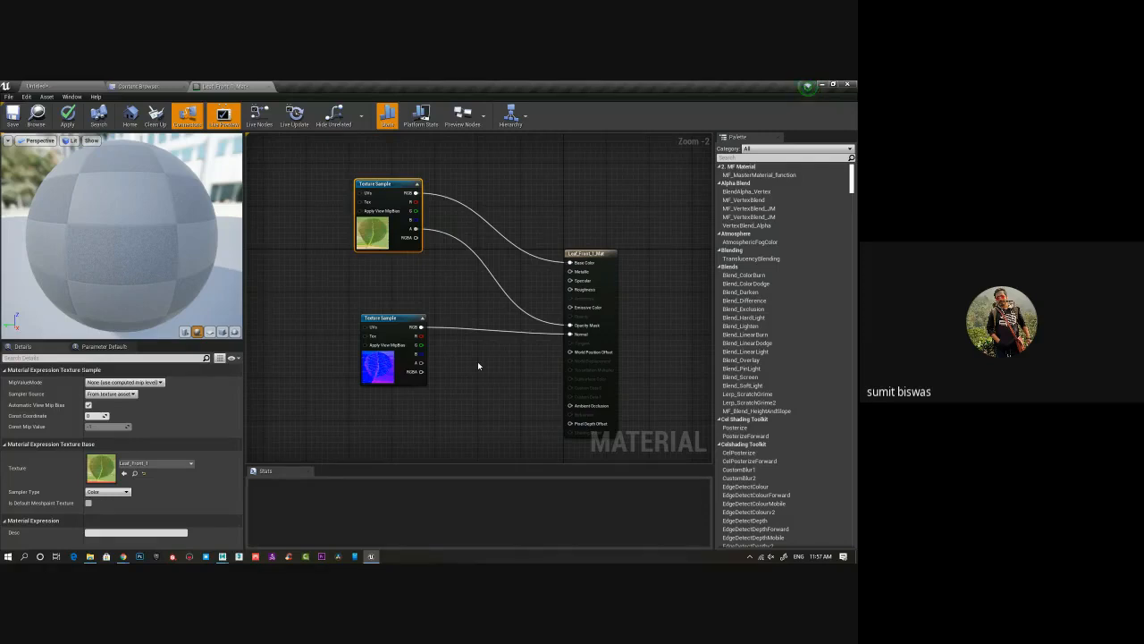
mouse_move(74, 221)
mouse_down()
mouse_move(274, 225)
mouse_move(302, 87)
mouse_move(446, 107)
mouse_move(590, 164)
mouse_move(72, 228)
mouse_up()
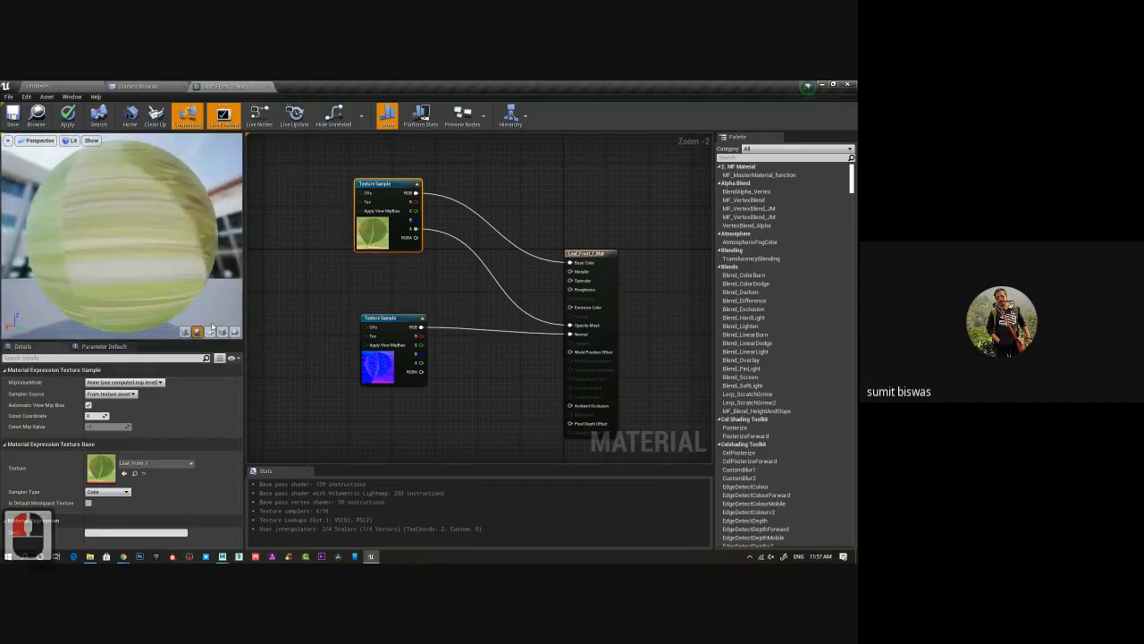
Try to import Leaf_Front_1_Opacity.tga from the speedtree folder in File Explorer into the GA193 content folder.
key(alt+Tab)
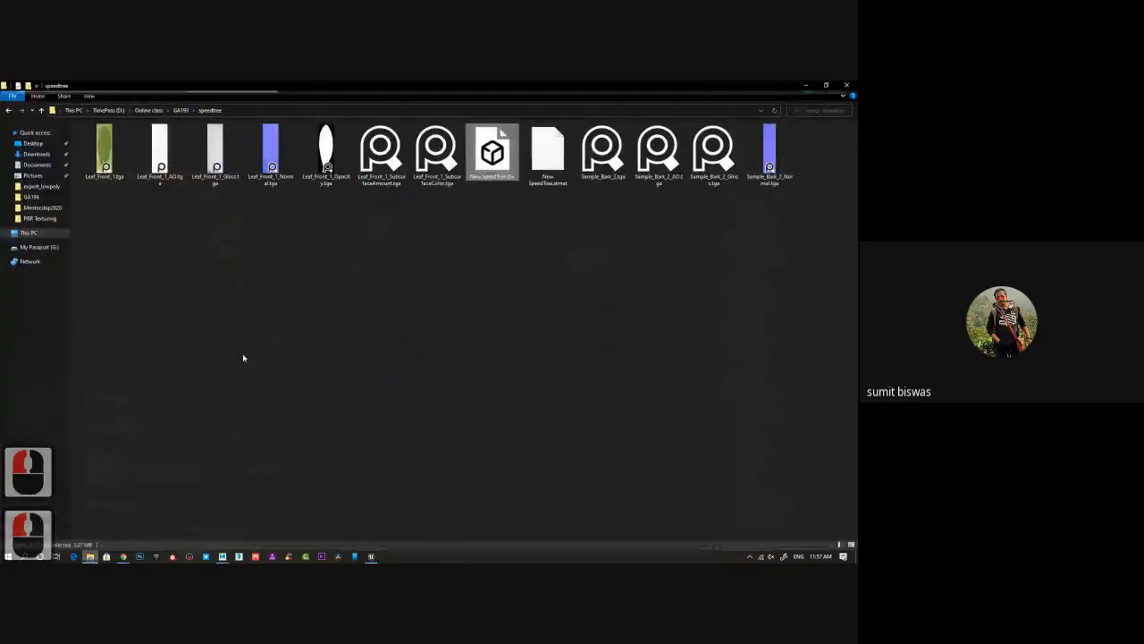
click(326, 154)
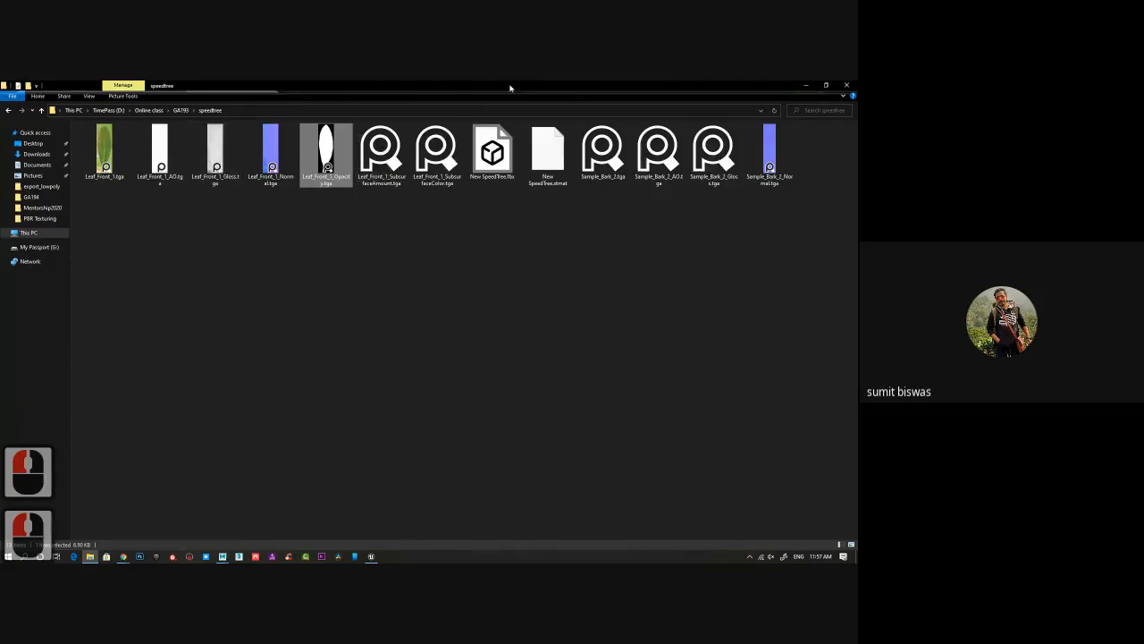
drag(510, 87, 38, 207)
click(130, 204)
click(134, 86)
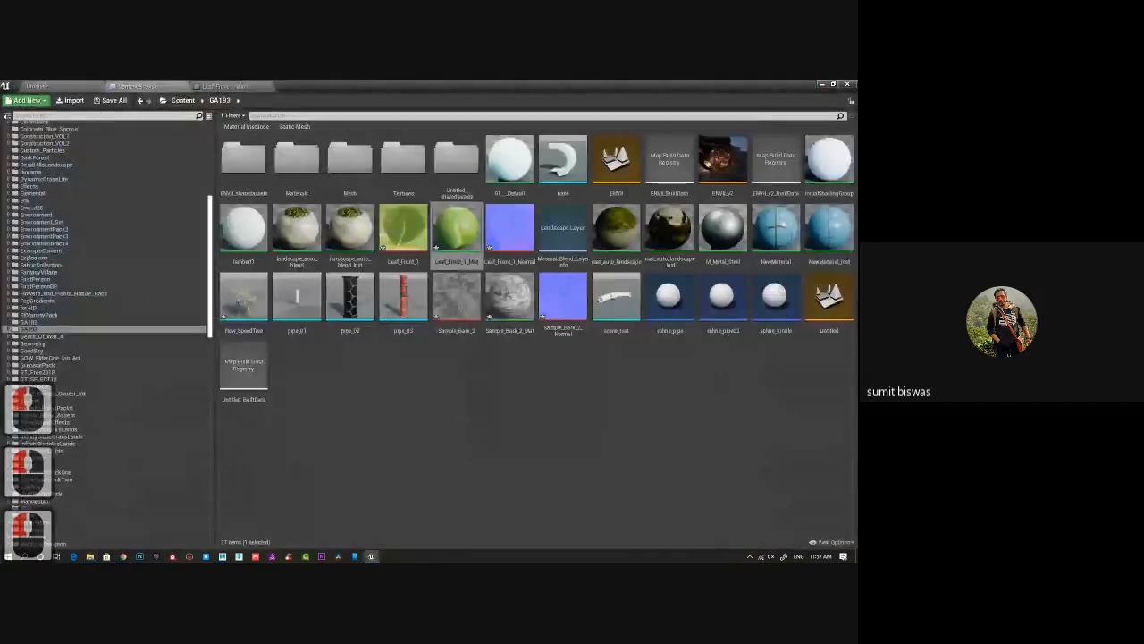
click(496, 403)
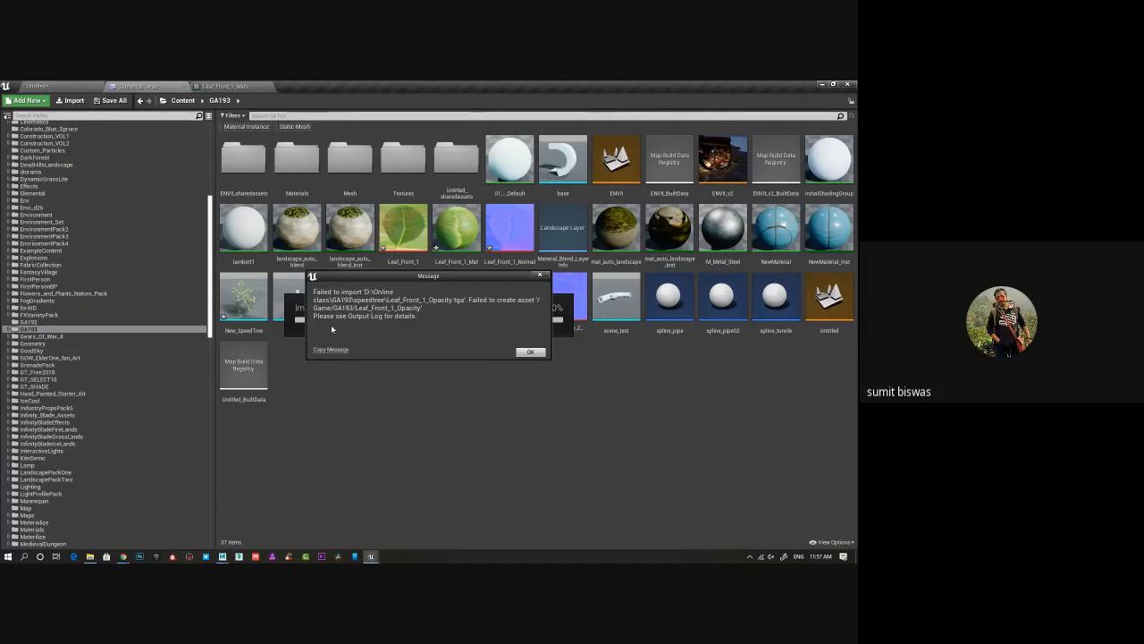
click(530, 351)
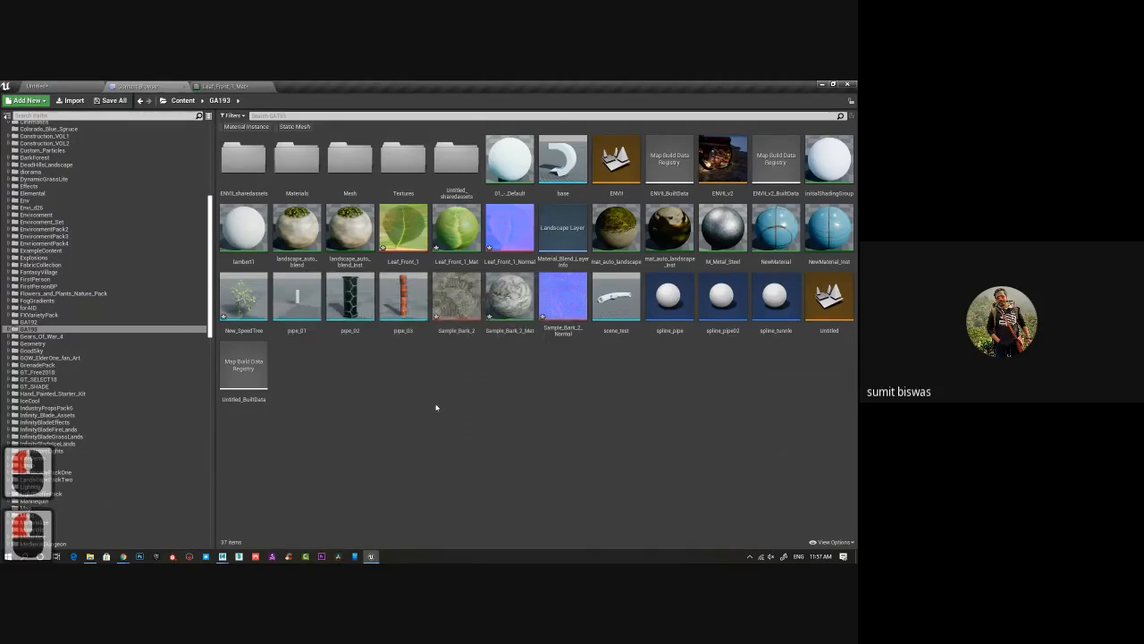
Save all modified GA193 assets but not the untitled level, then retry importing Leaf_Front_1_Opacity.tga.
click(110, 100)
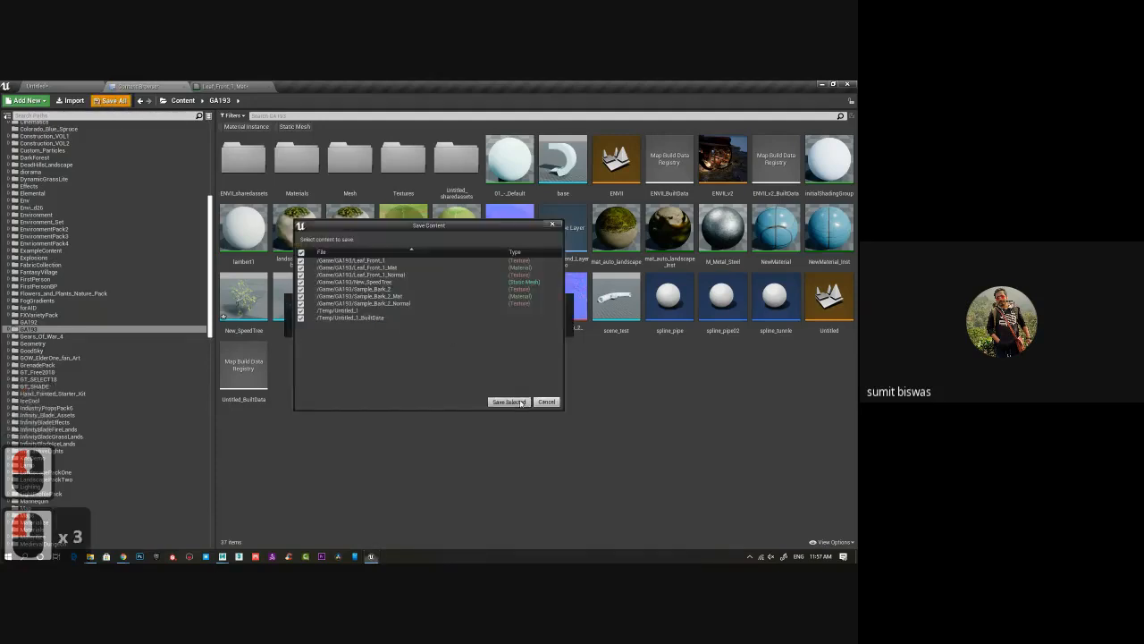
click(524, 401)
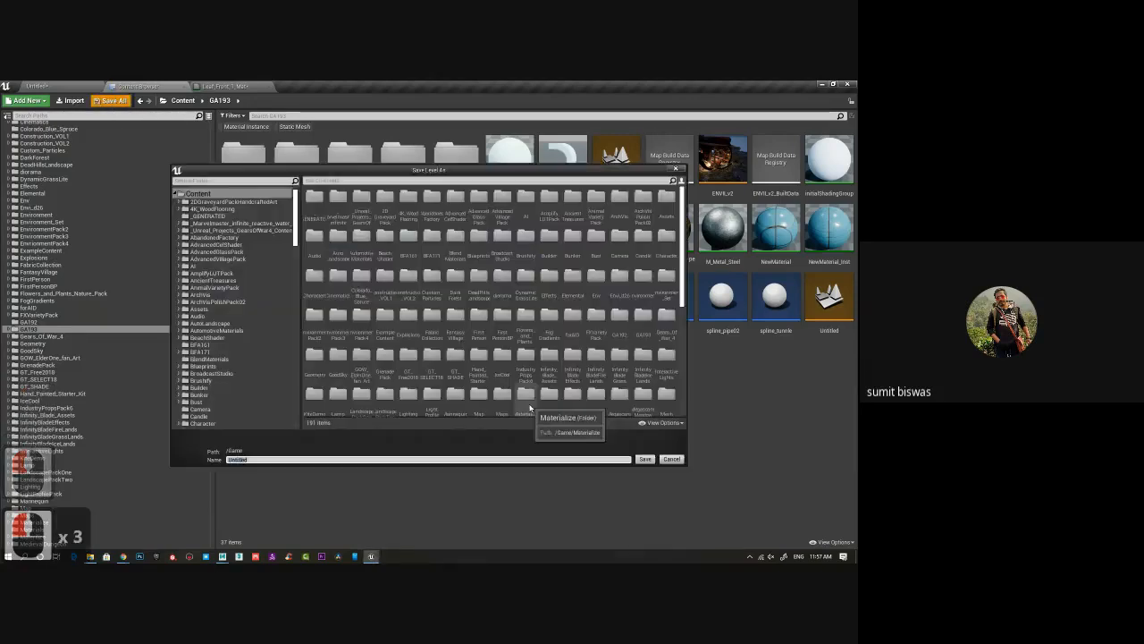
click(677, 169)
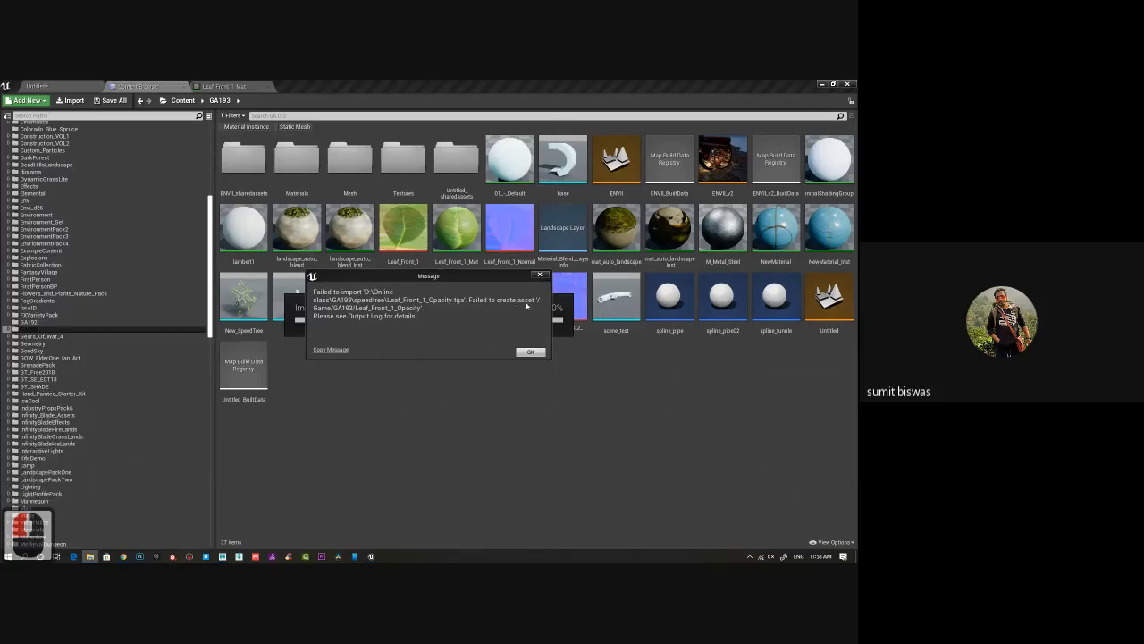
click(530, 352)
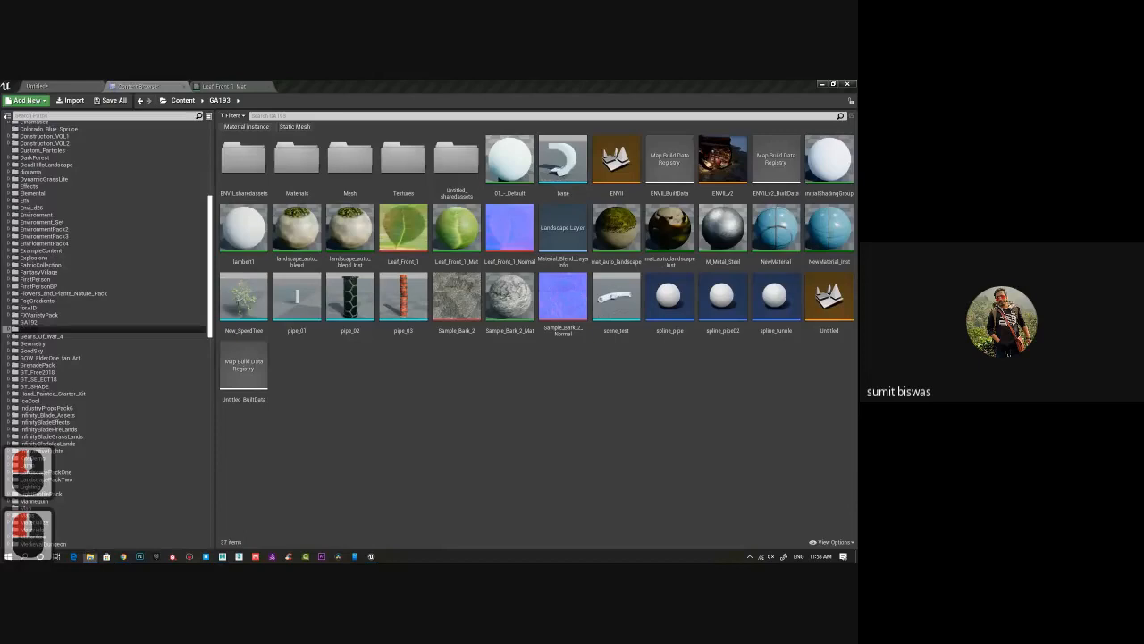
click(506, 413)
Wire the Leaf_Front_1_Opacity texture's RGB to Opacity Mask in the leaf material and line up the three texture nodes.
drag(564, 231, 569, 325)
drag(329, 286, 305, 261)
drag(393, 319, 383, 378)
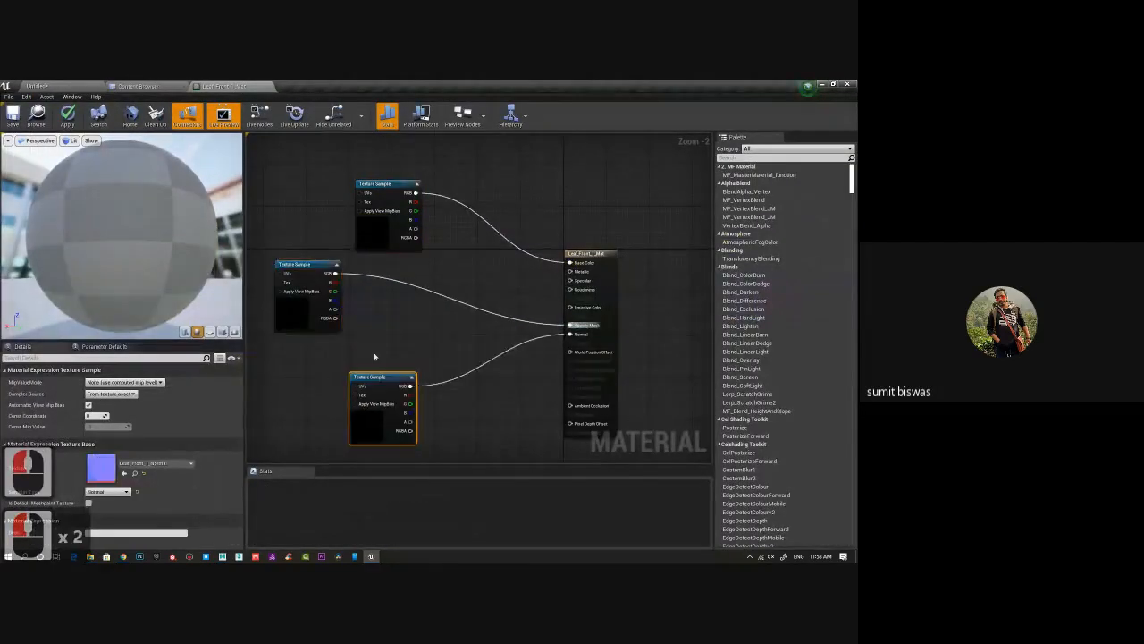
drag(309, 266, 391, 293)
click(391, 293)
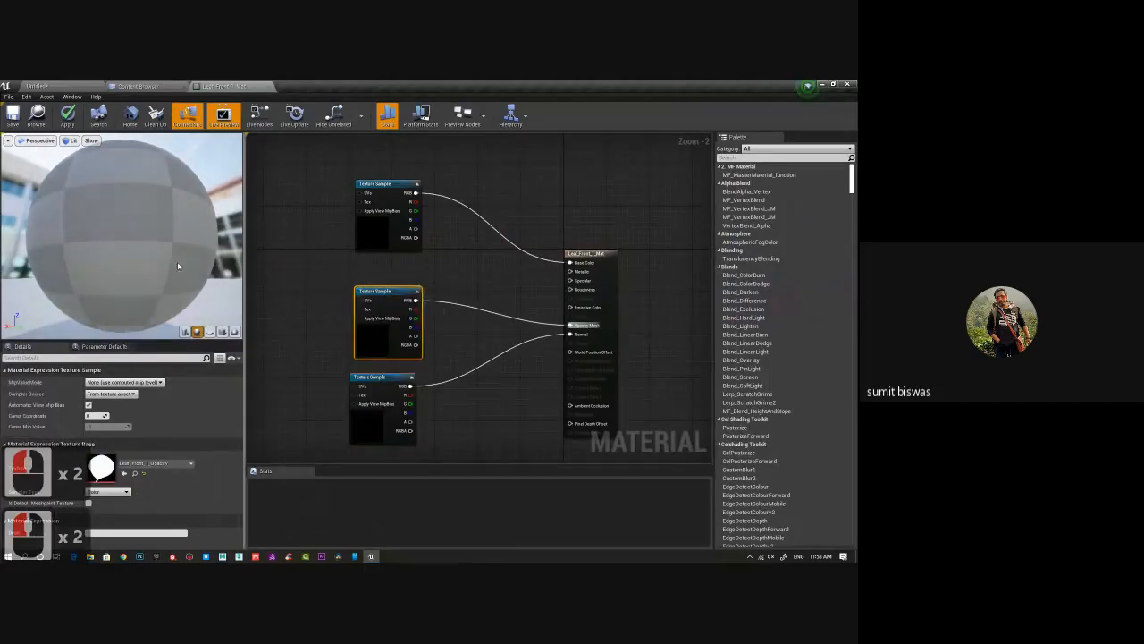
Enable Two Sided on the Leaf_Front_1_Mat material.
scroll(181, 496, down, 3)
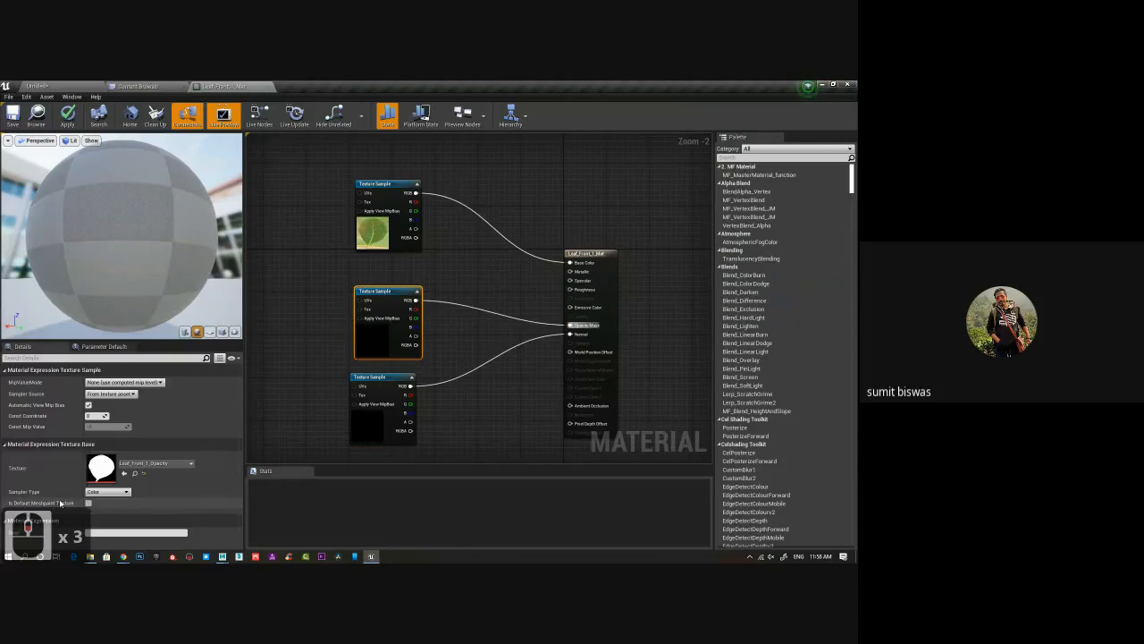
scroll(183, 513, up, 1)
scroll(183, 512, down, 2)
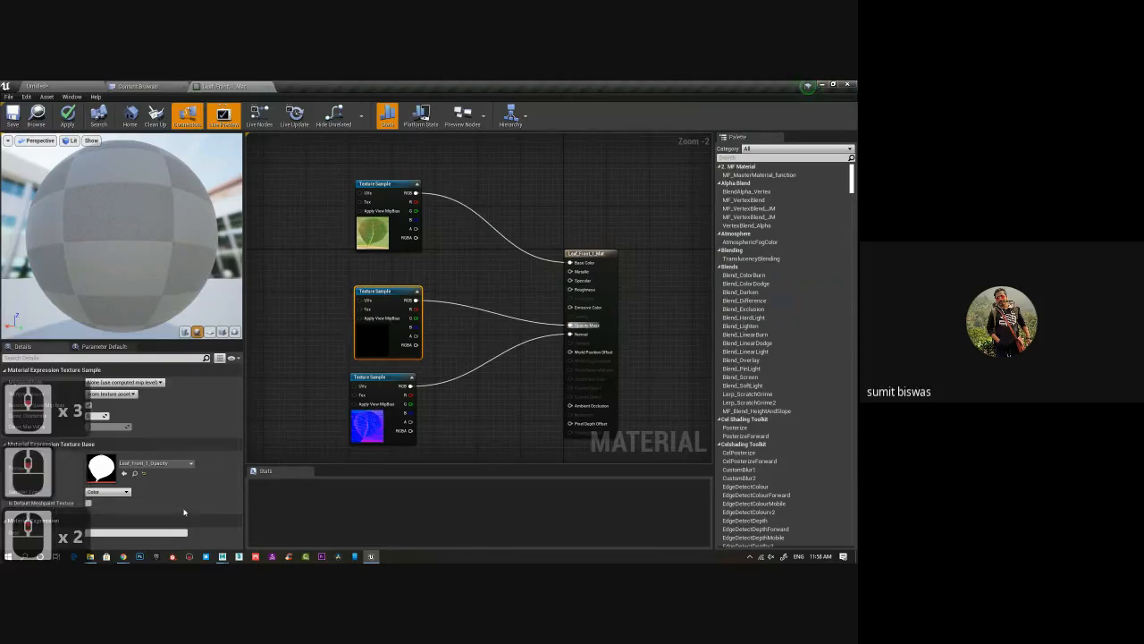
click(612, 253)
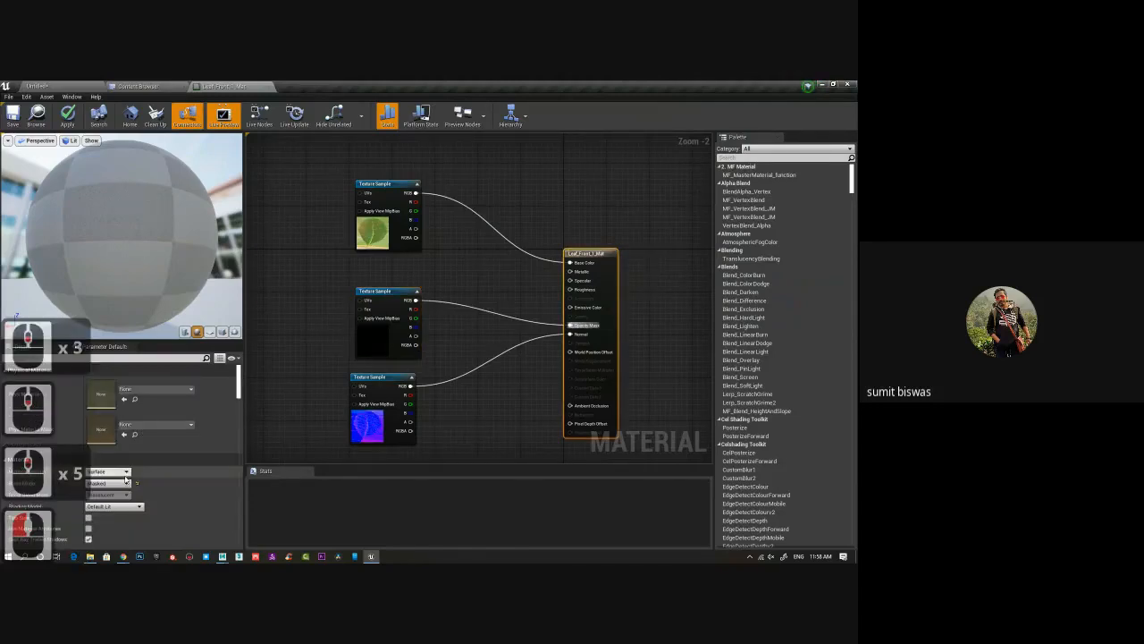
click(88, 518)
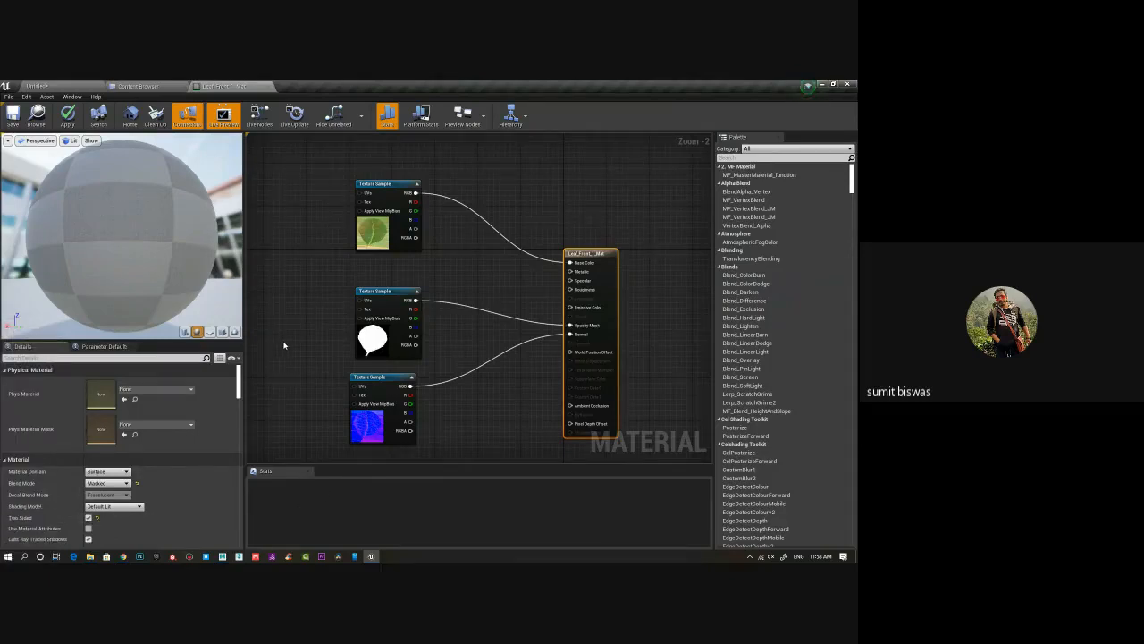
Check the masked leaf on the preview sphere from several angles and save the material.
mouse_move(95, 224)
mouse_down()
mouse_move(142, 247)
mouse_move(108, 239)
mouse_up()
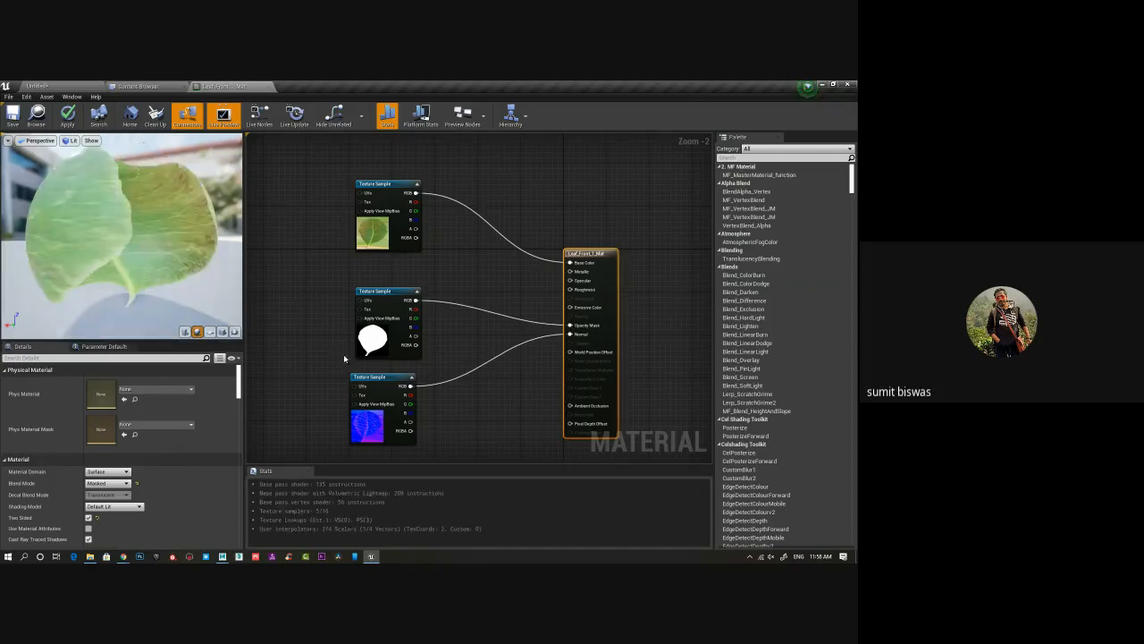
drag(141, 246, 163, 186)
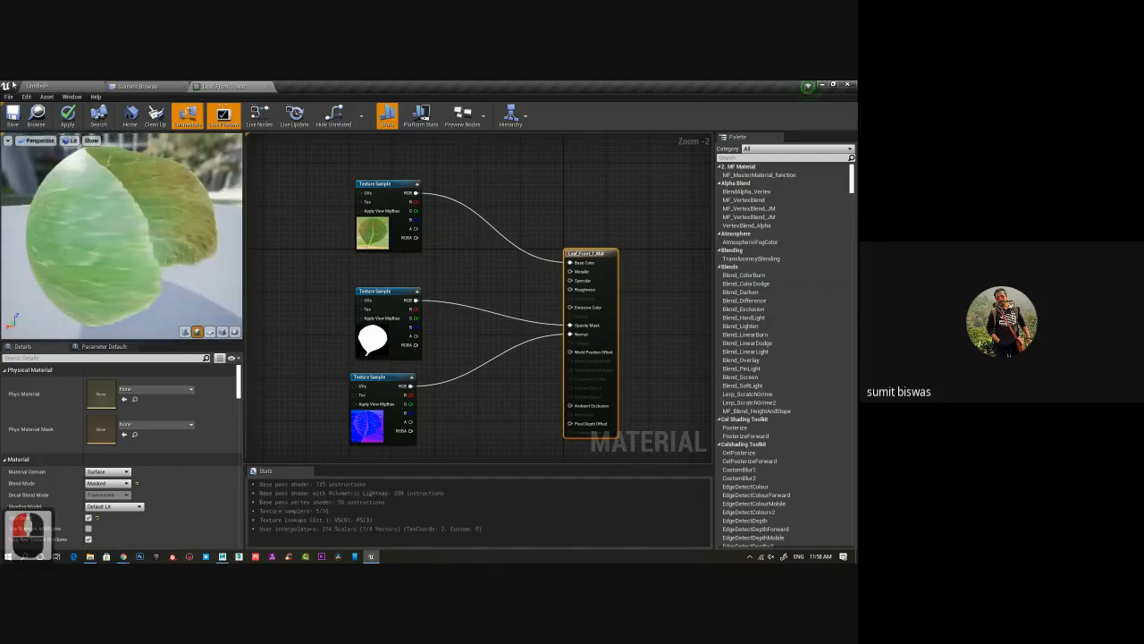
key(ctrl+s)
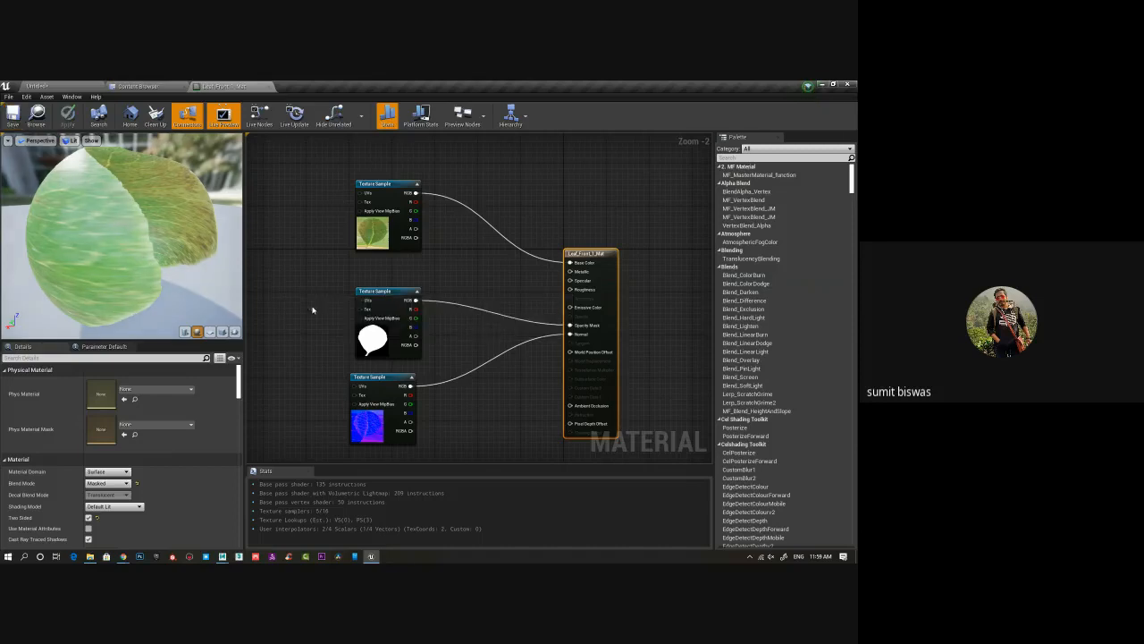
Inspect the masked leaves on the placed tree in the level, both close up and from farther away.
click(143, 85)
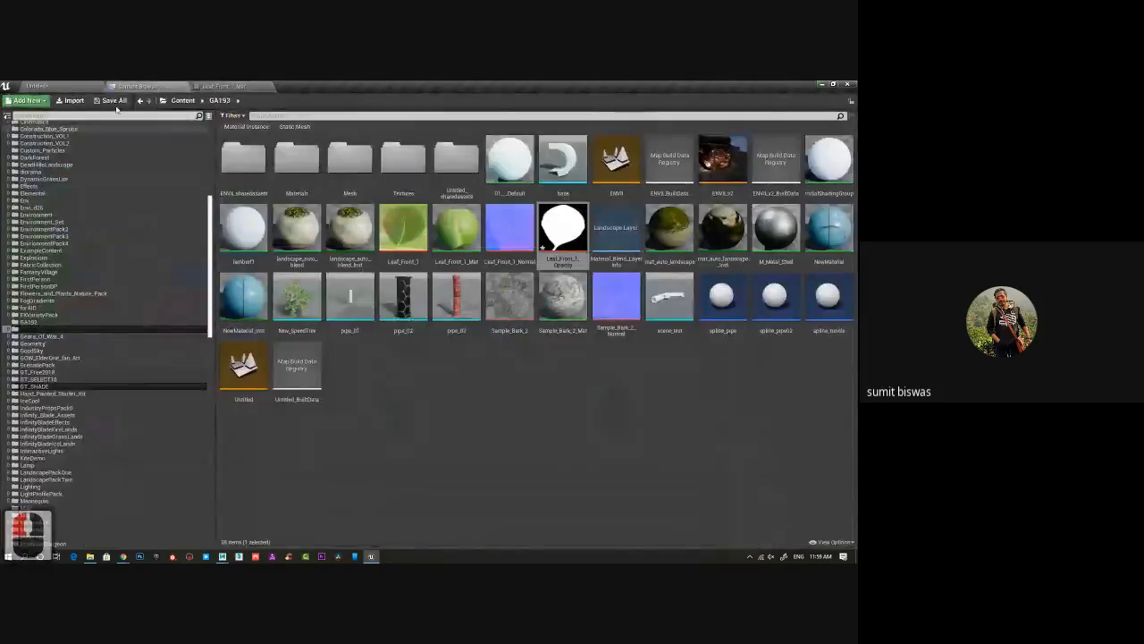
click(36, 86)
middle_drag(500, 372, 516, 400)
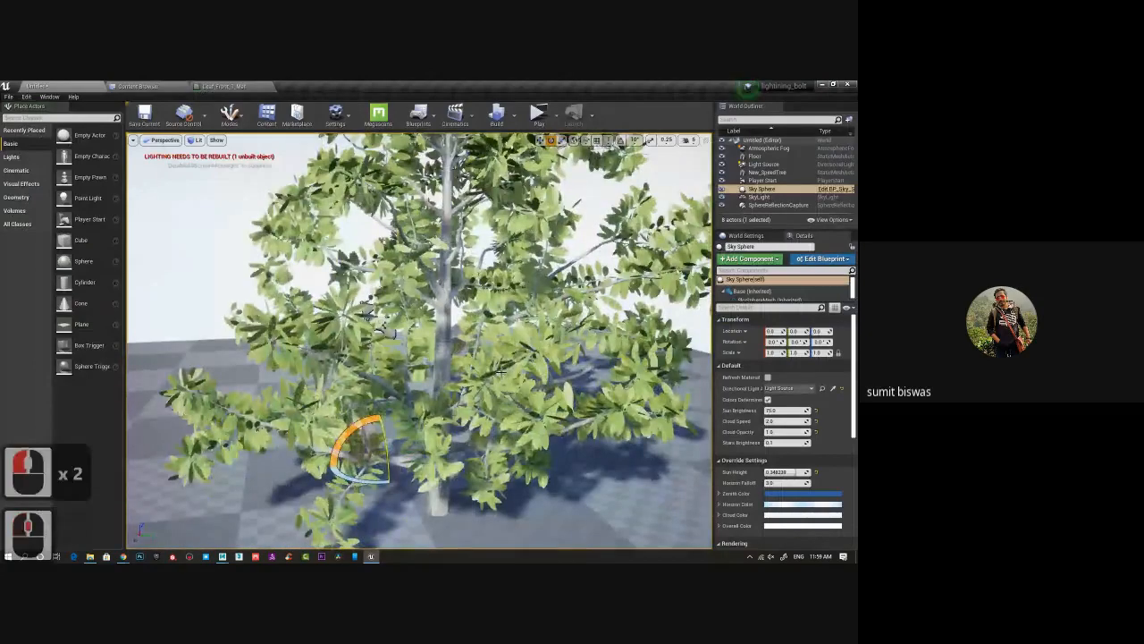
alt+drag(511, 382, 503, 383)
alt+right_drag(503, 383, 524, 393)
alt+drag(524, 393, 603, 404)
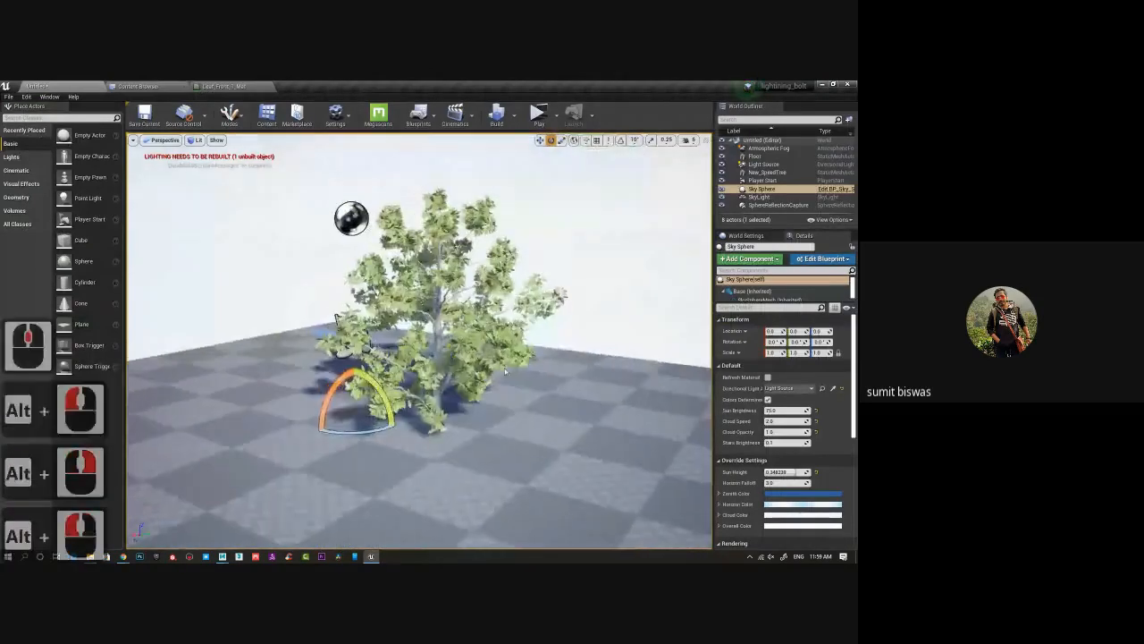
Add a GrassWind function to the Leaf_Front_1_Mat graph and wire its Result to World Position Offset.
click(221, 85)
right_drag(497, 396, 456, 292)
right_click(401, 365)
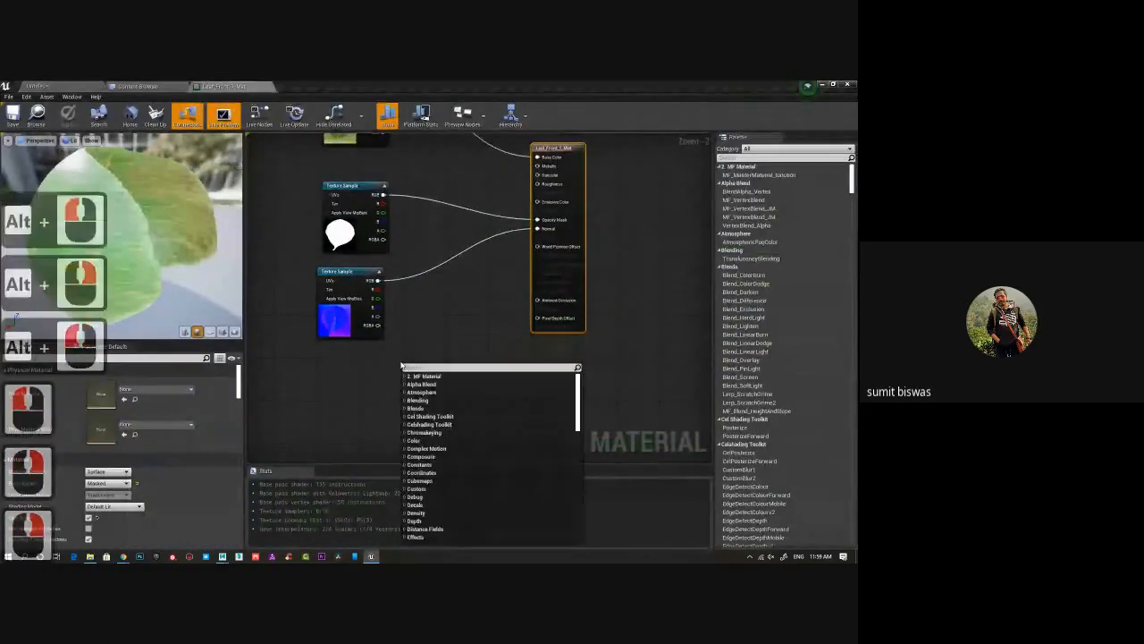
text(grass)
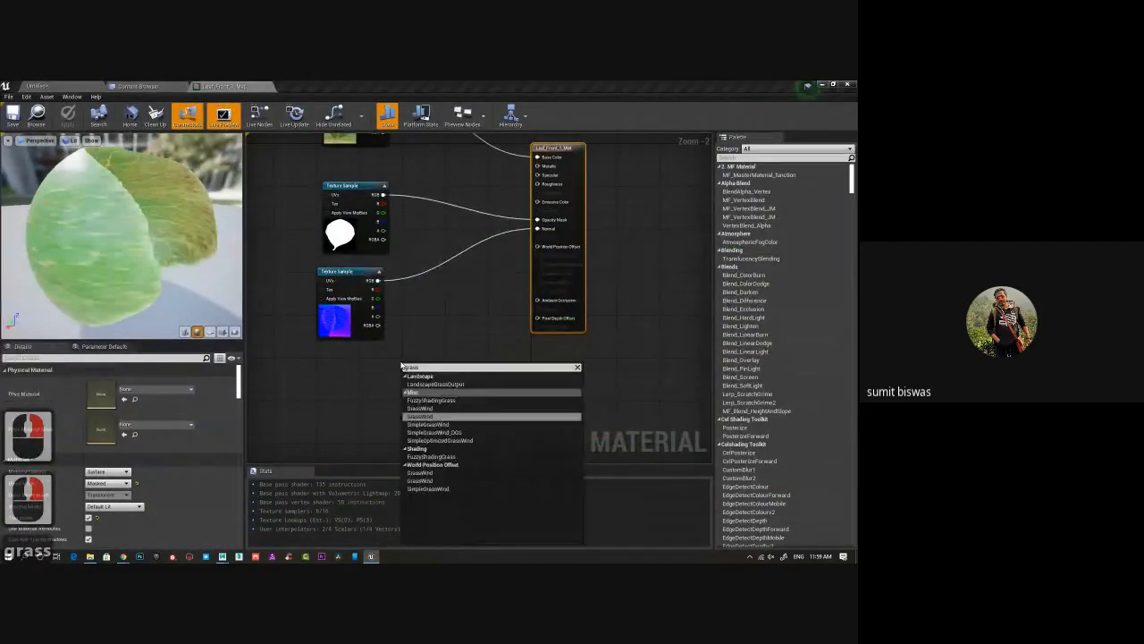
click(420, 415)
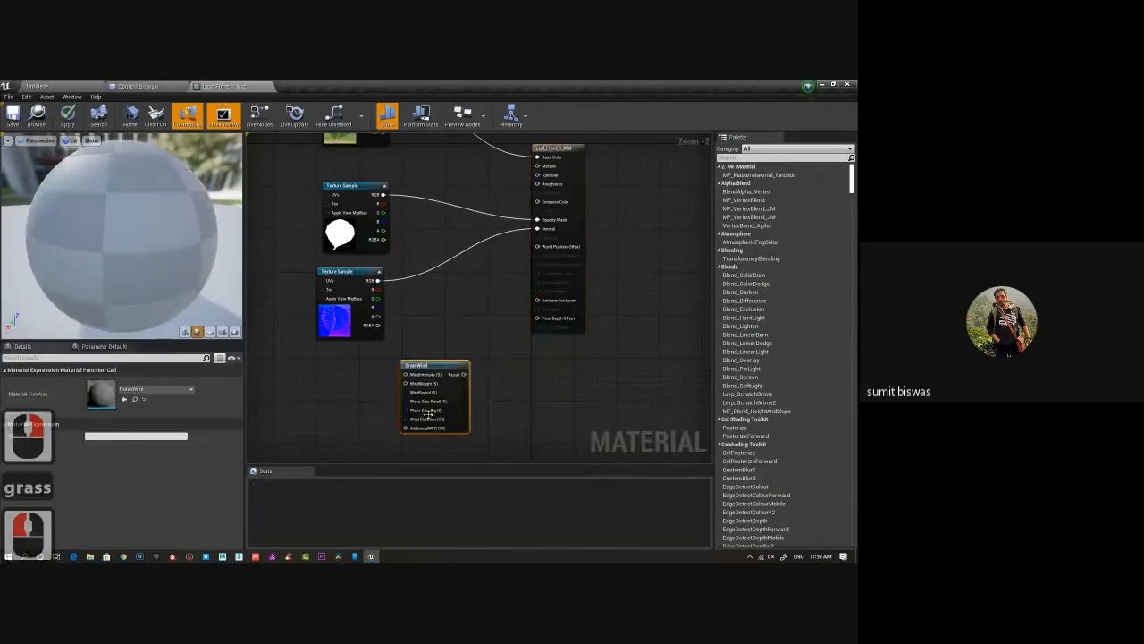
drag(464, 374, 537, 246)
right_drag(530, 386, 573, 361)
drag(486, 340, 481, 332)
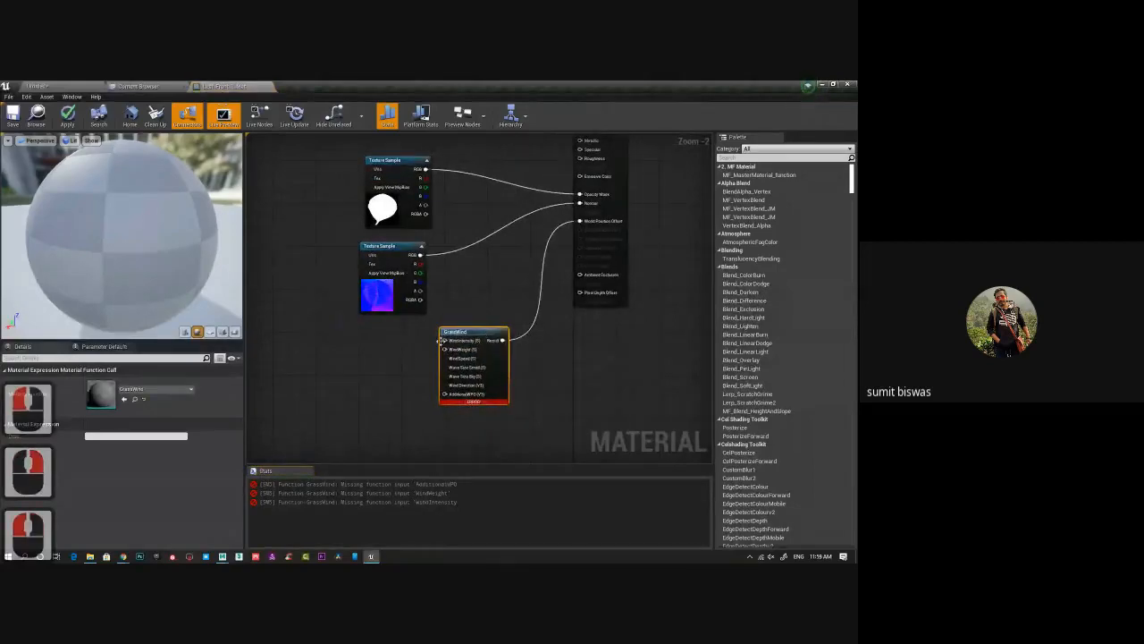
Promote GrassWind's WindIntensity, WindWeight and WindSpeed inputs to parameters and stack their nodes beside the function.
right_click(443, 340)
click(465, 350)
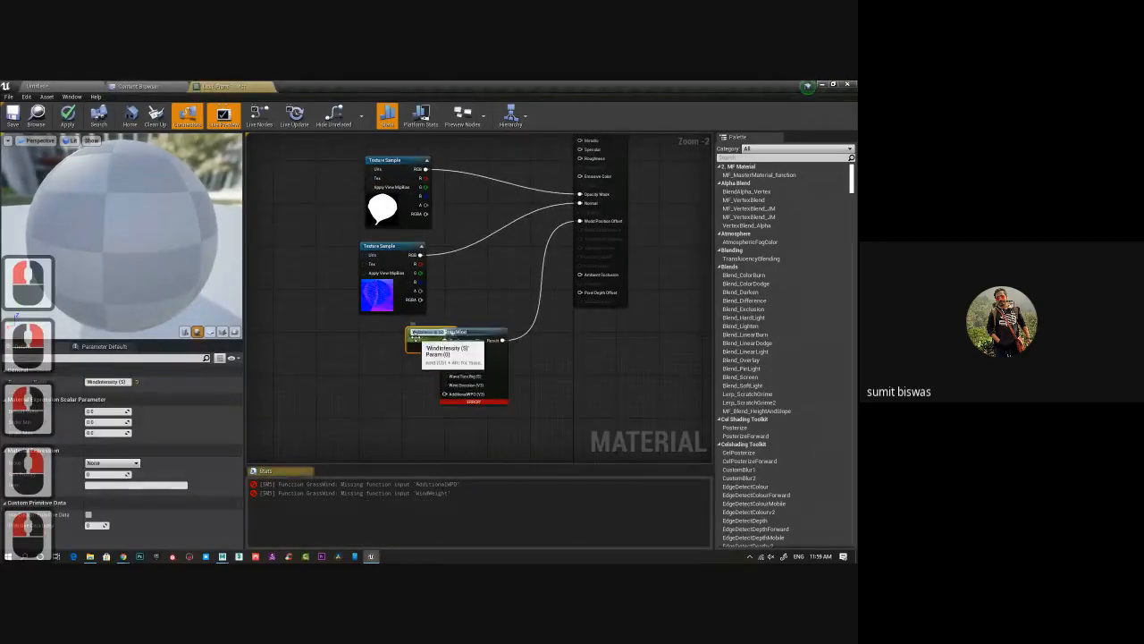
drag(420, 335, 374, 337)
click(463, 367)
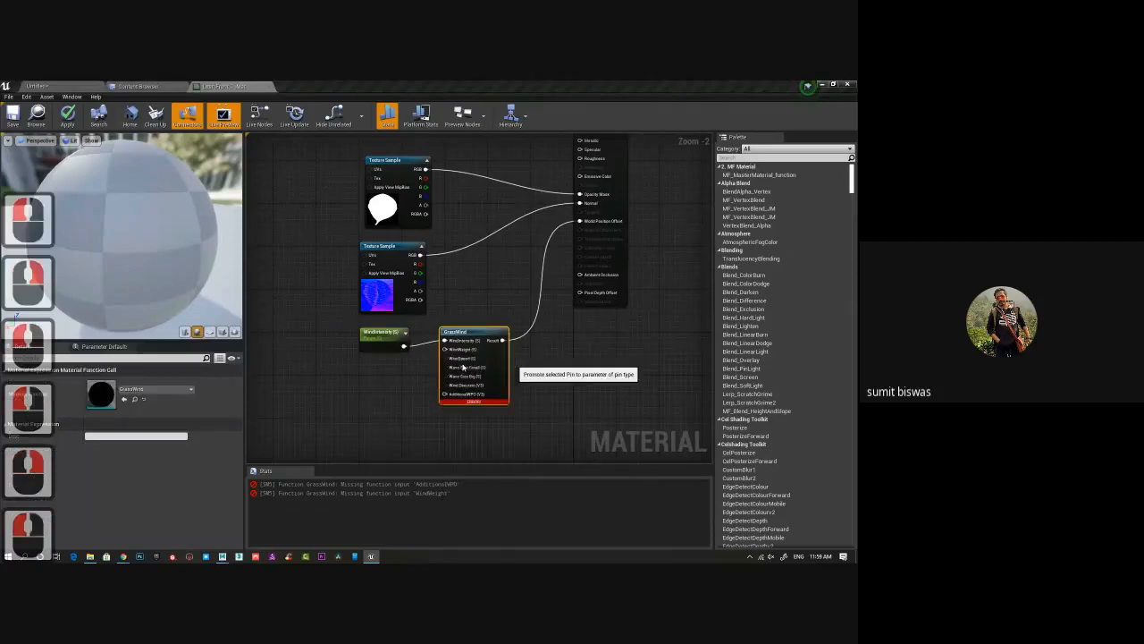
drag(422, 338, 365, 365)
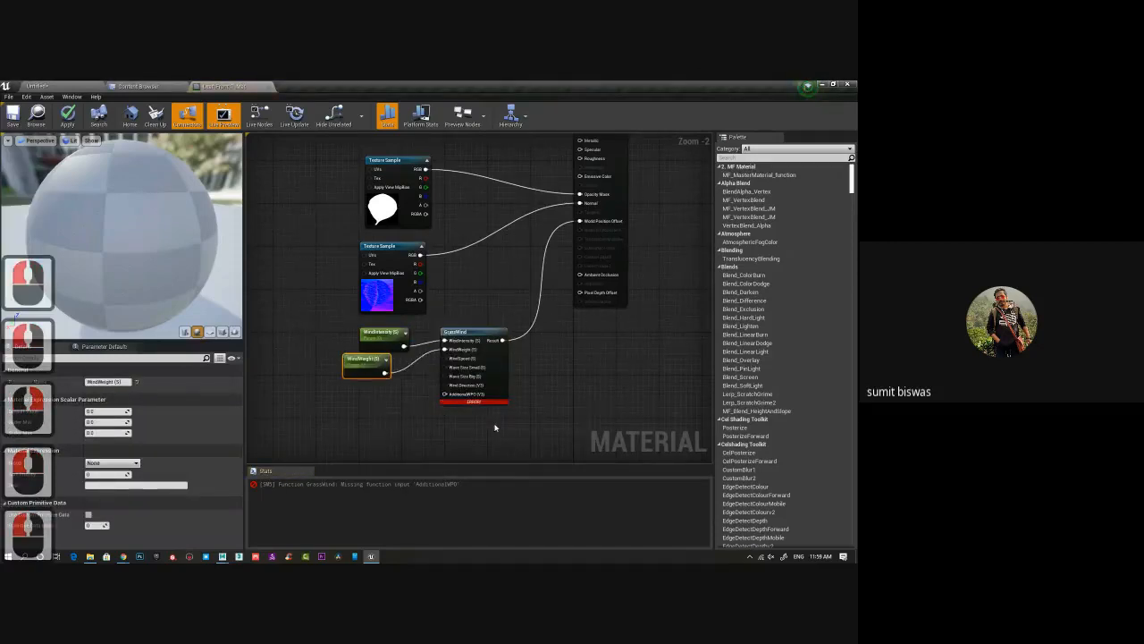
scroll(519, 426, up, 2)
right_click(419, 336)
click(454, 349)
drag(393, 338, 301, 391)
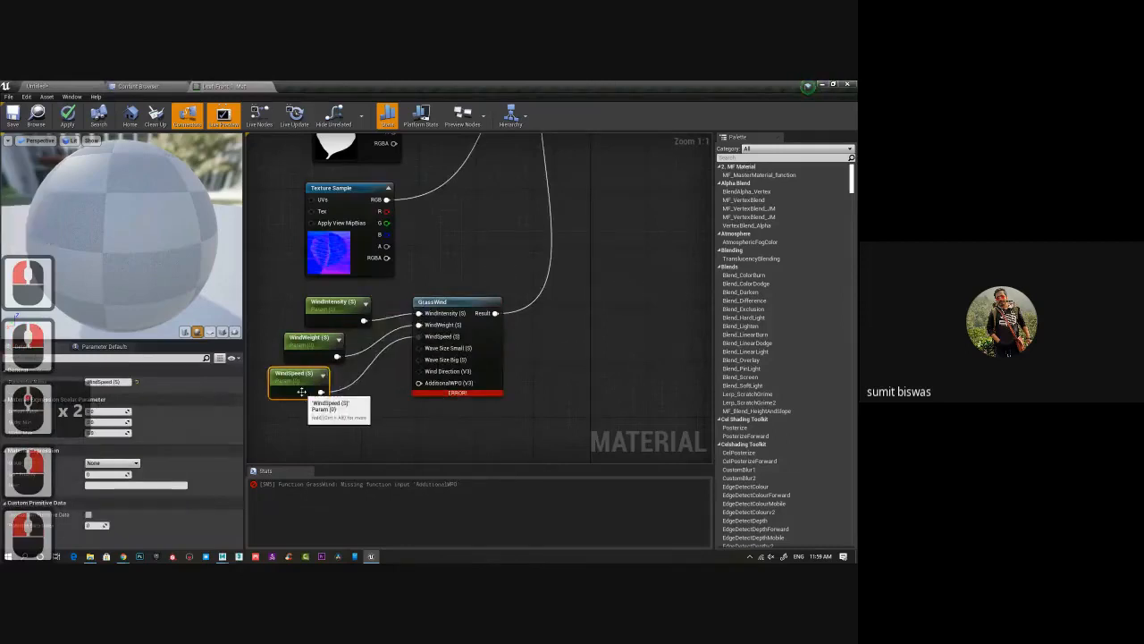
Promote GrassWind's AdditionalWPO input to a parameter, place it below the other parameters and save the material.
right_click(418, 383)
click(435, 396)
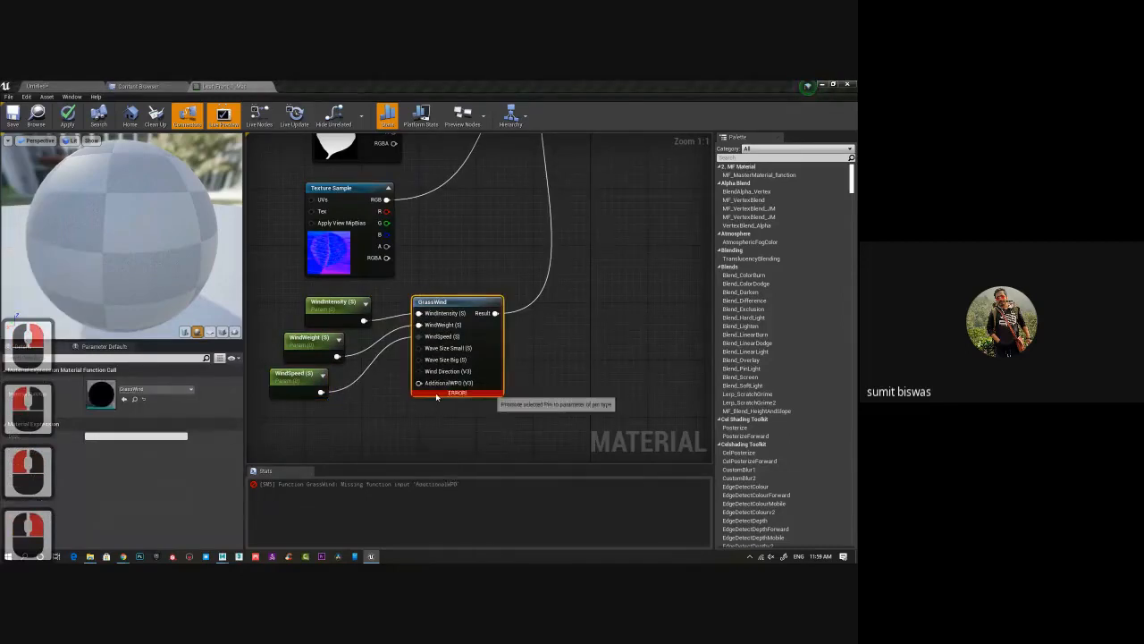
right_drag(545, 422, 589, 417)
drag(436, 310, 337, 415)
right_drag(462, 426, 475, 410)
click(391, 292)
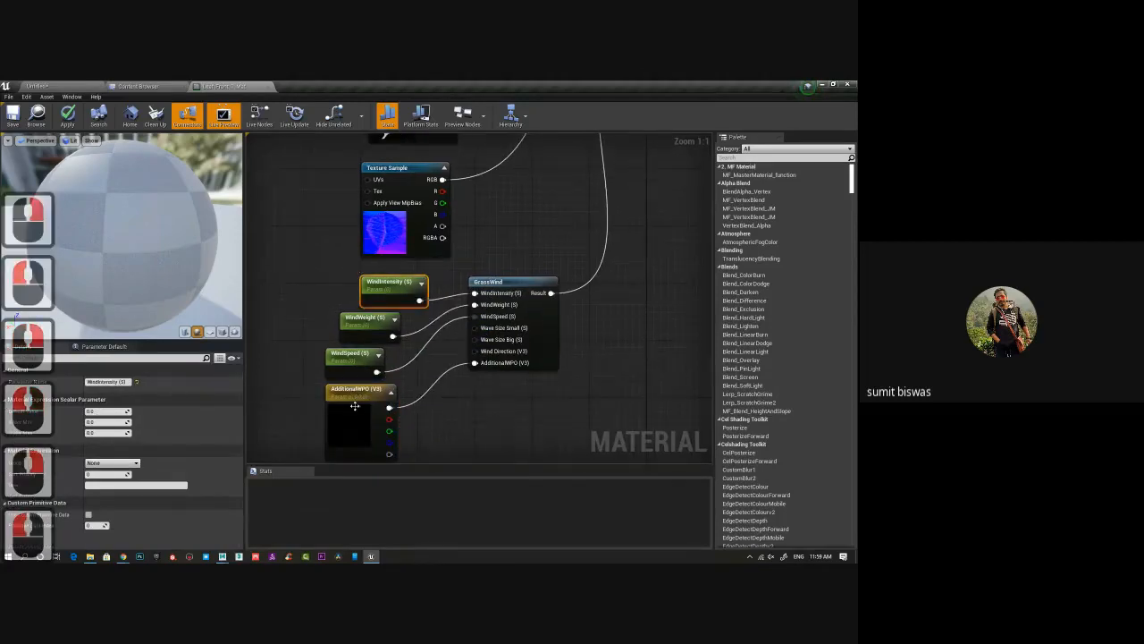
click(12, 117)
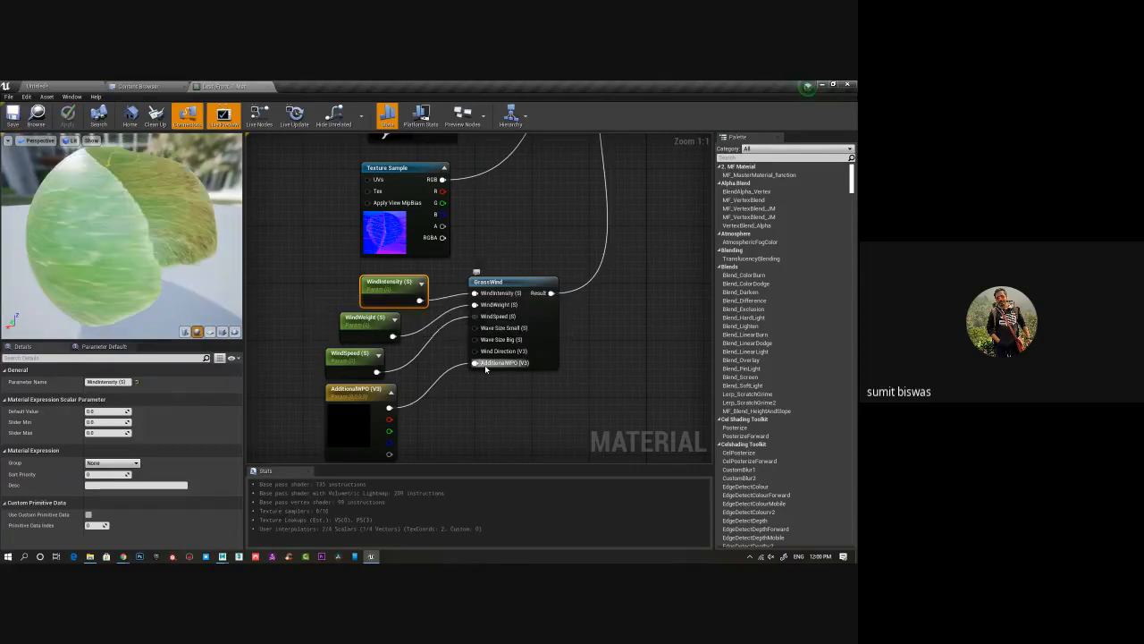
Create a material instance from Leaf_Front_1_Mat and assign it to Element 1 of the tree in the level.
click(136, 86)
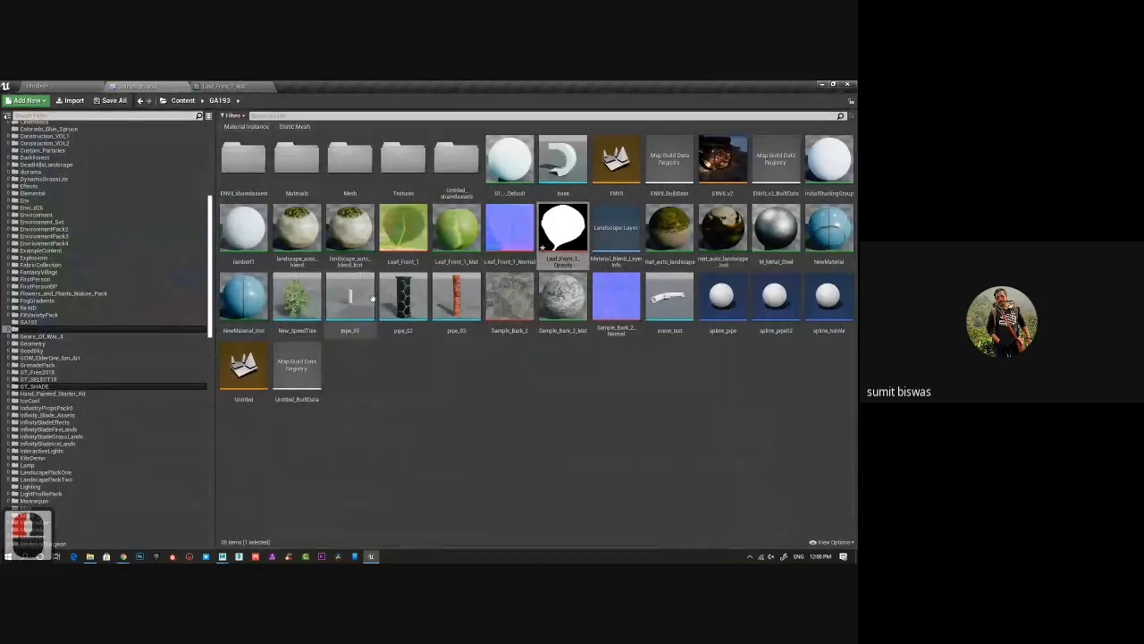
click(582, 387)
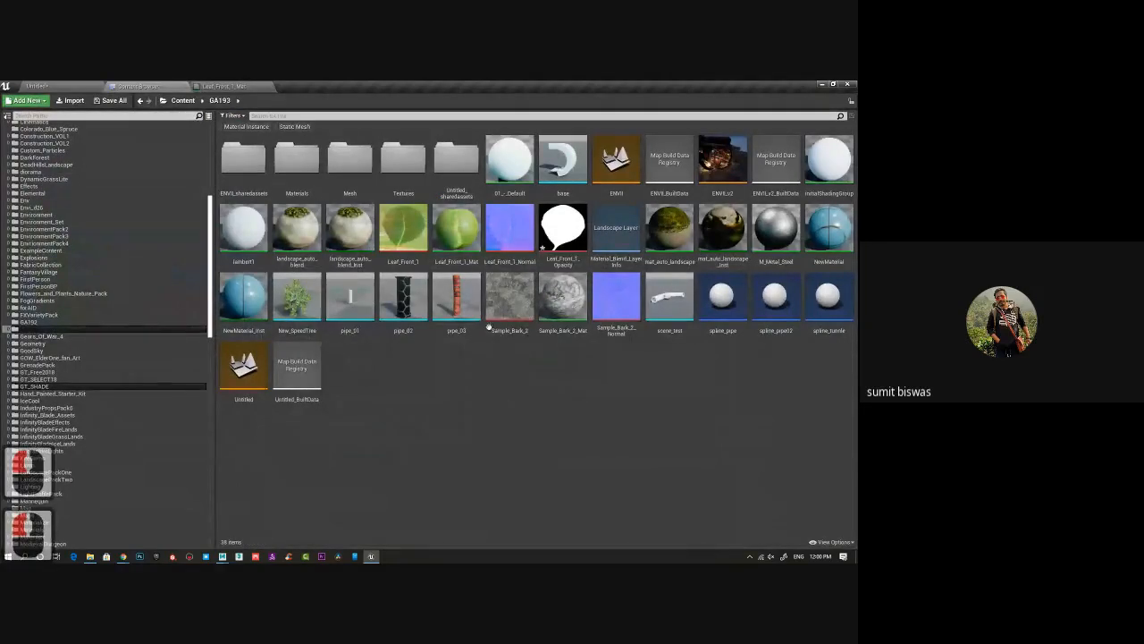
right_click(454, 234)
click(500, 248)
double_click(515, 233)
click(89, 86)
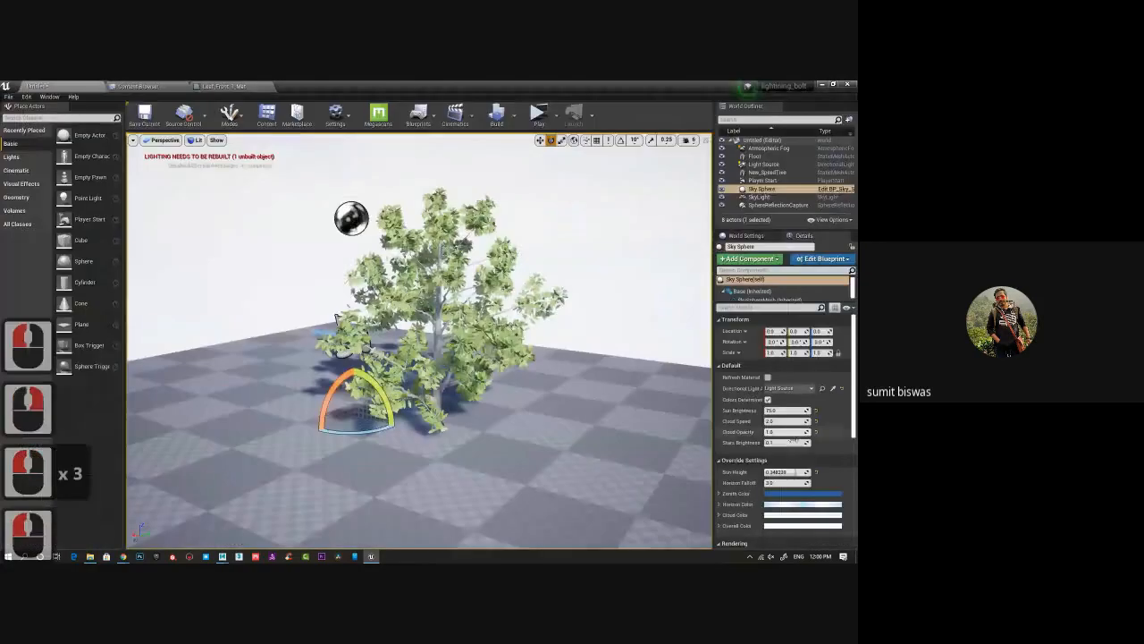
click(475, 346)
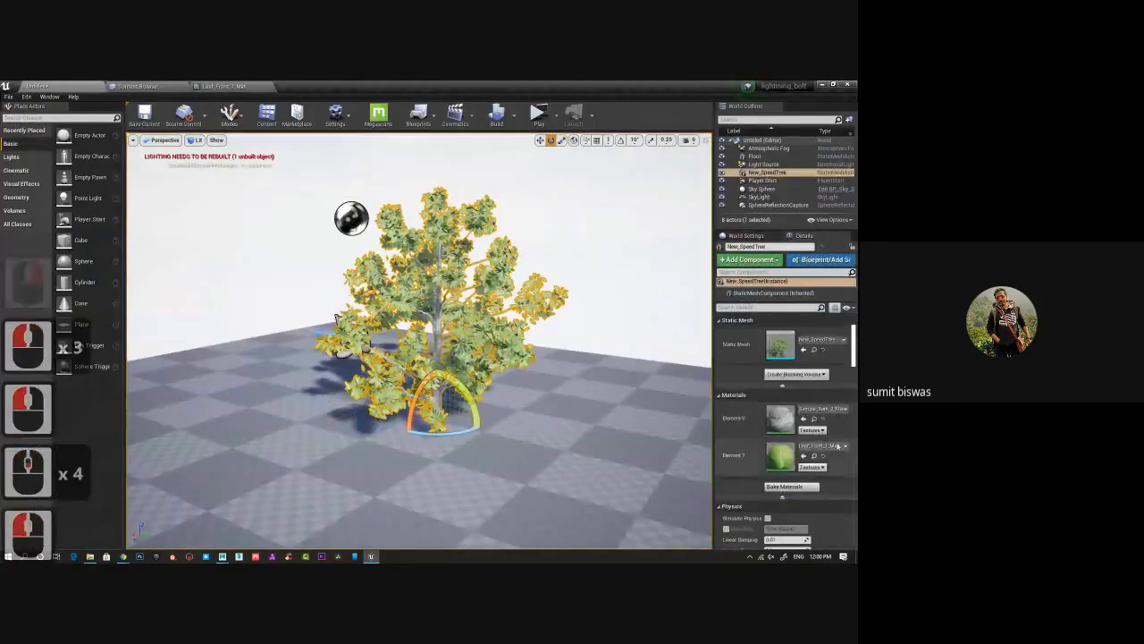
Minimize the leaf material's editor and open the Leaf_Front_1_Mat_Inst instance in a window beside the tree in the level.
click(336, 317)
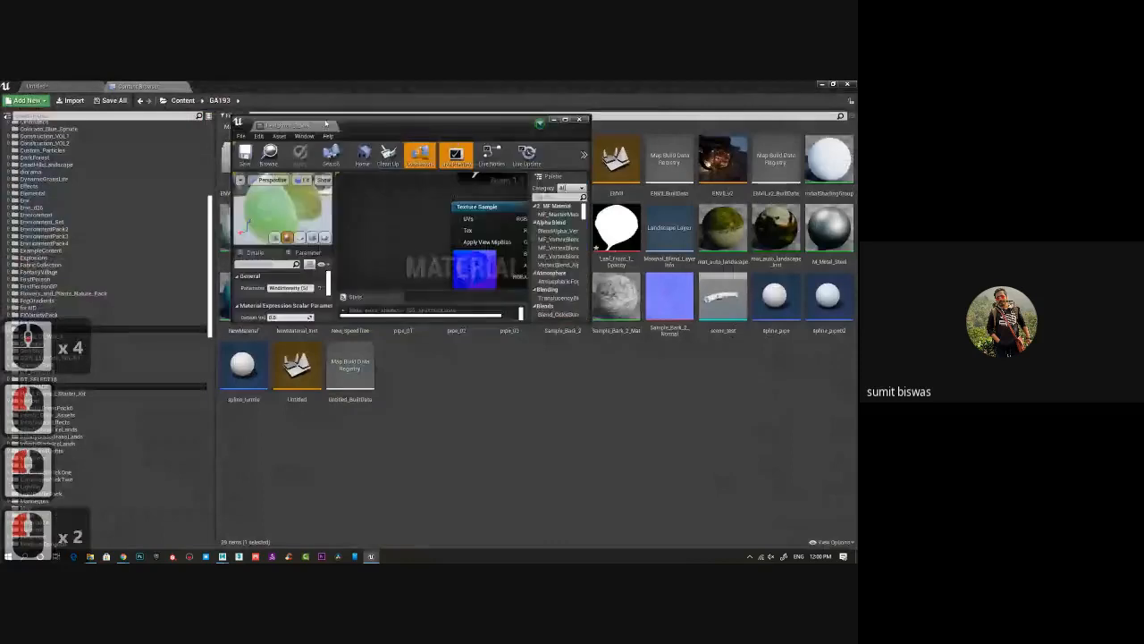
click(553, 119)
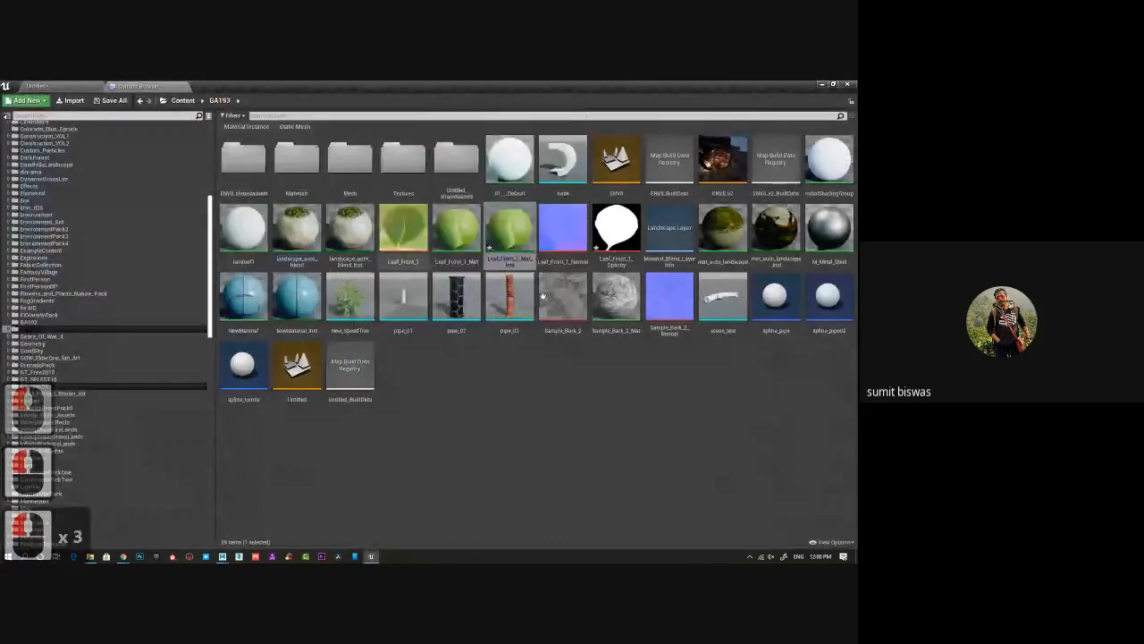
double_click(512, 229)
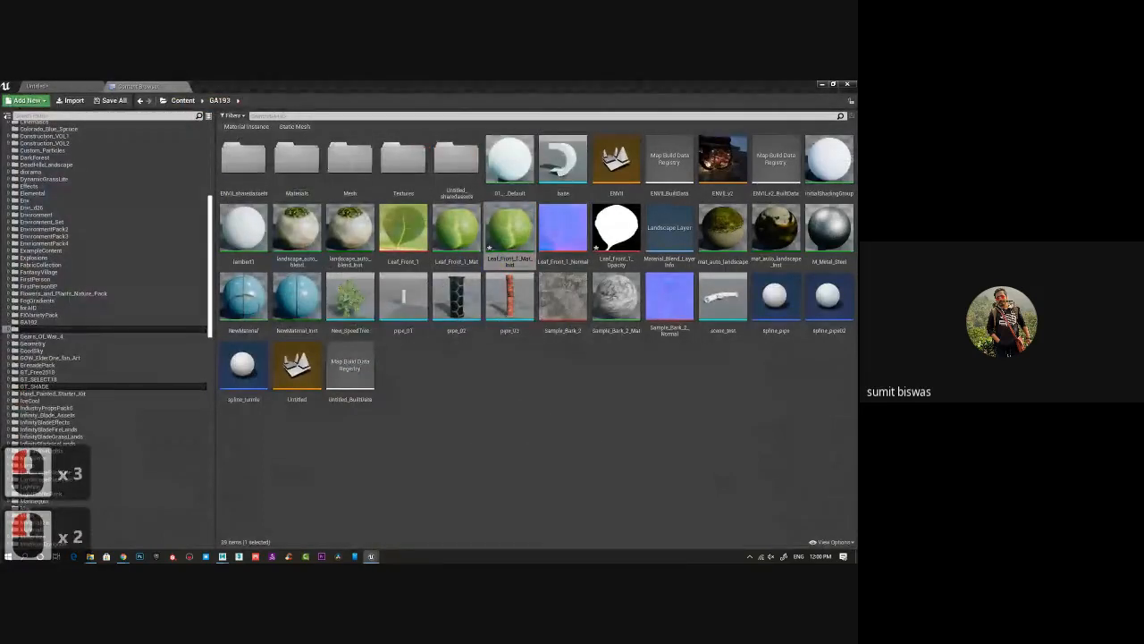
click(39, 88)
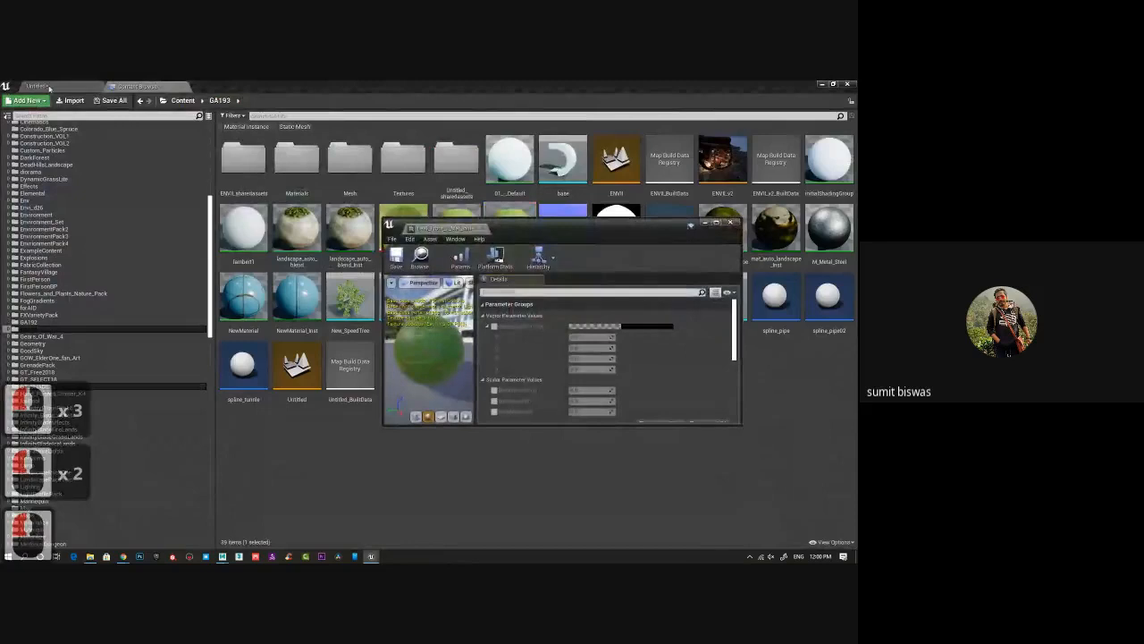
click(48, 87)
drag(501, 227, 652, 220)
scroll(660, 361, down, 2)
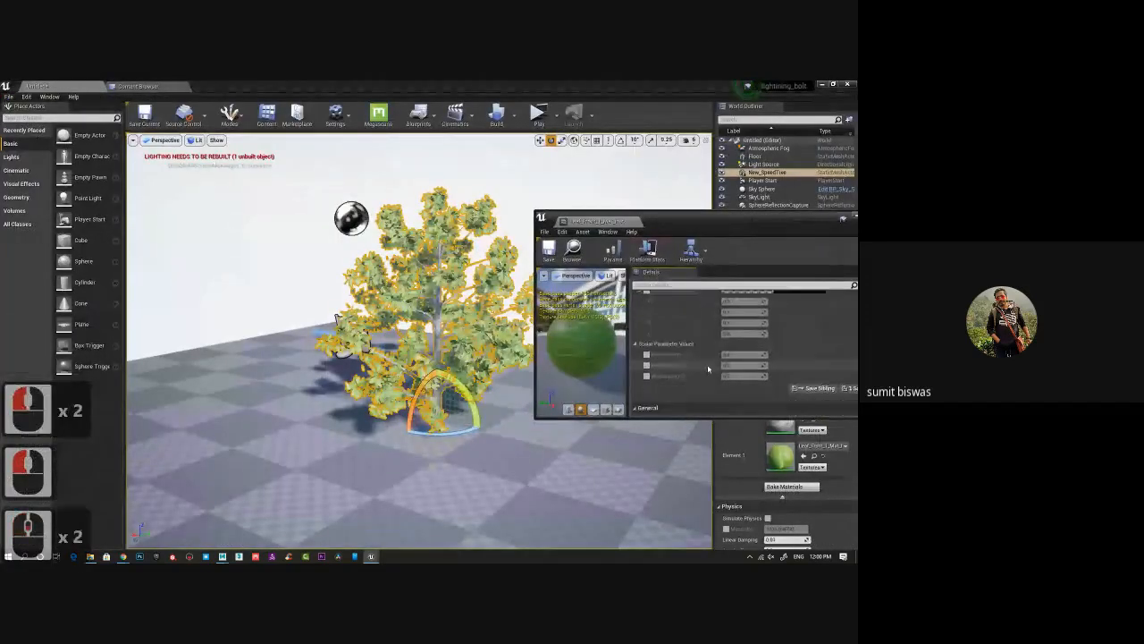
Enable the instance's WindIntensity and WindSpeed overrides and set them to 0.2 and 0.5.
scroll(659, 361, up, 1)
click(646, 369)
click(648, 380)
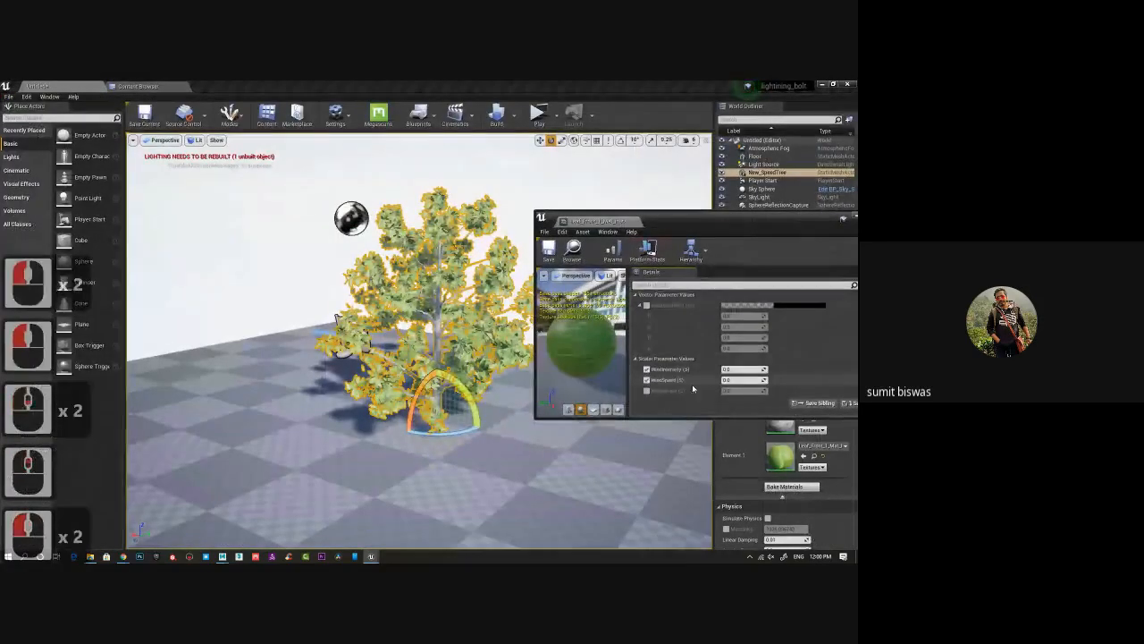
text(2)
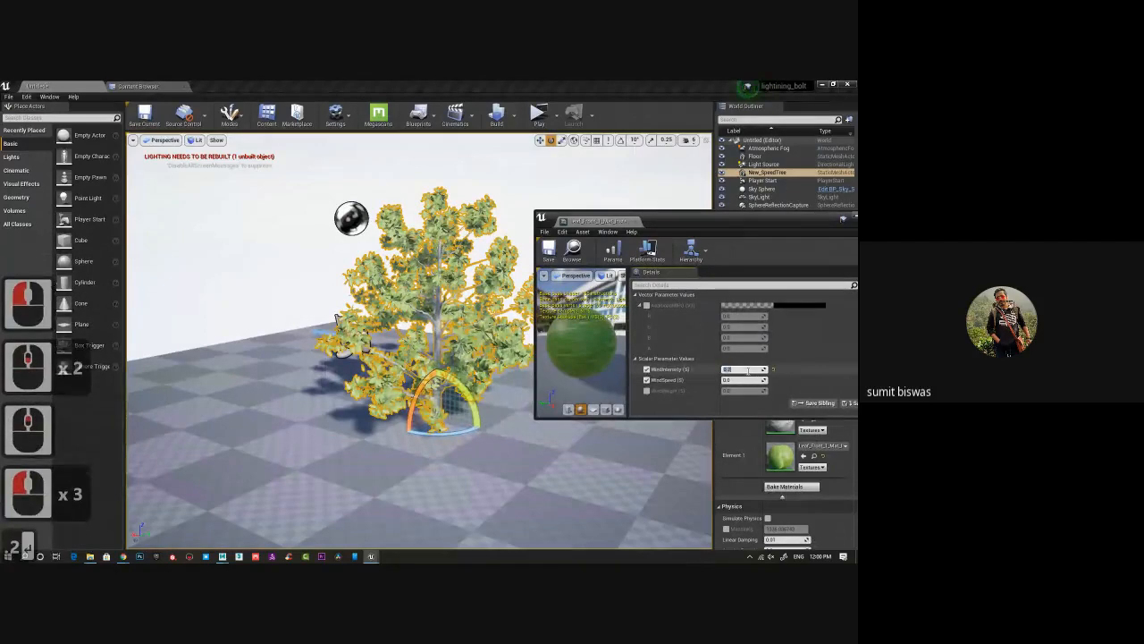
key(Return)
click(736, 380)
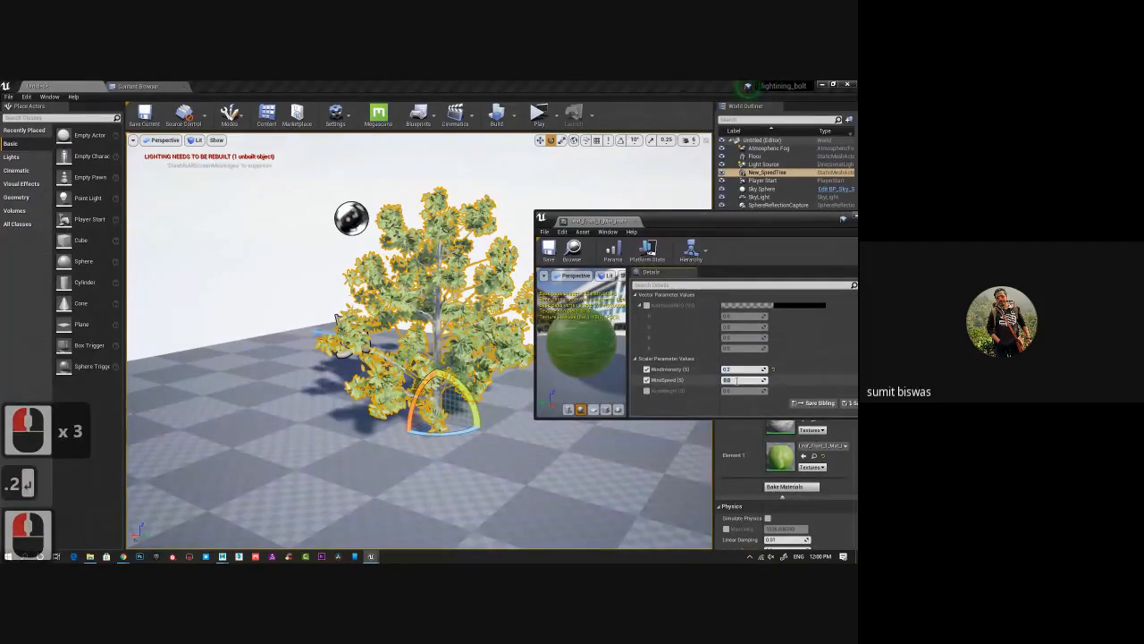
text(.5)
key(Return)
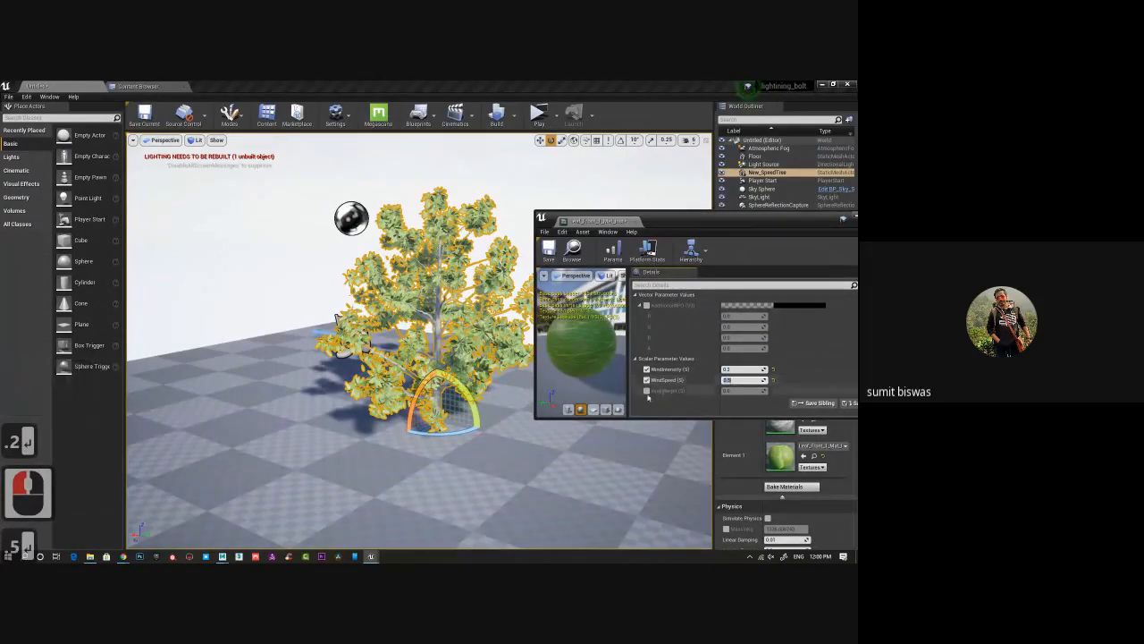
Enable the instance's WindWeight override and set it to 0.2.
click(647, 391)
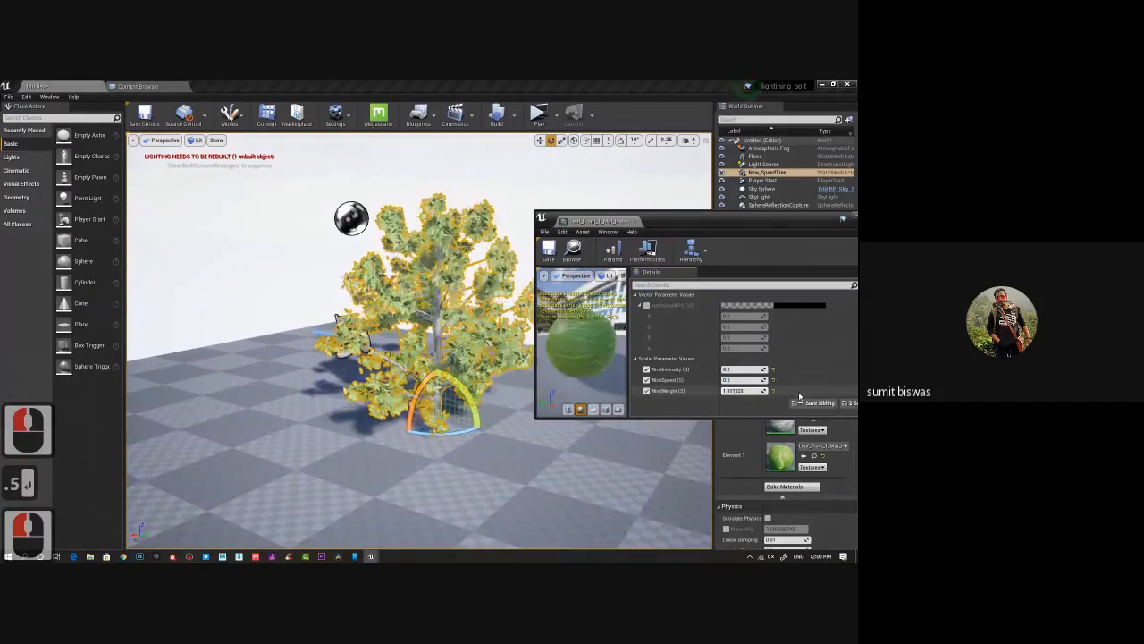
drag(742, 391, 764, 394)
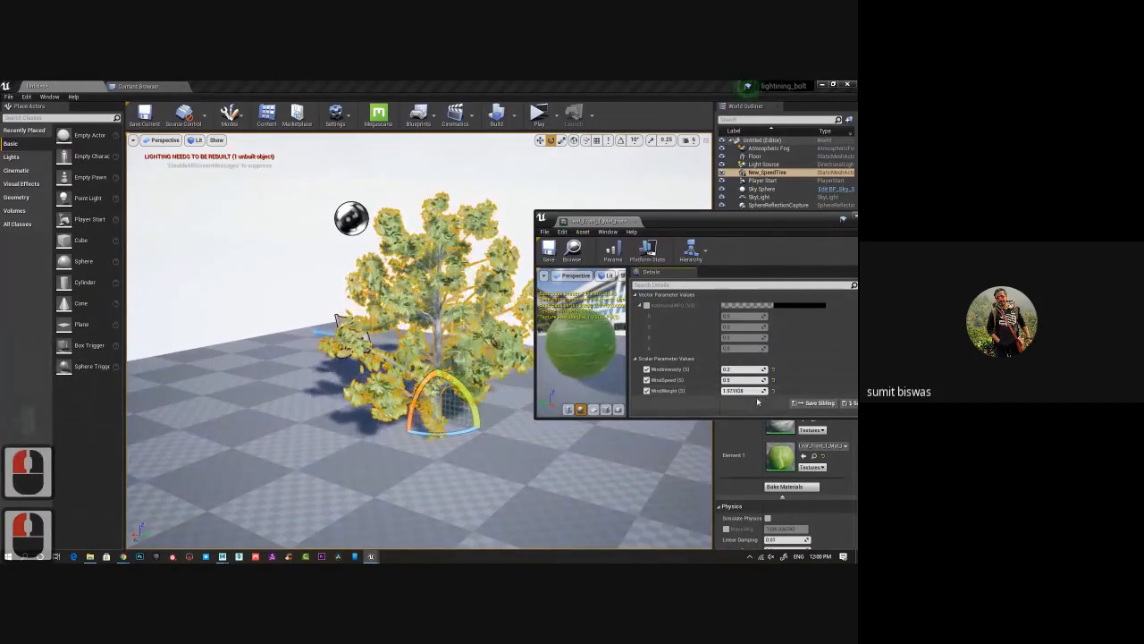
click(749, 391)
text(2)
key(Return)
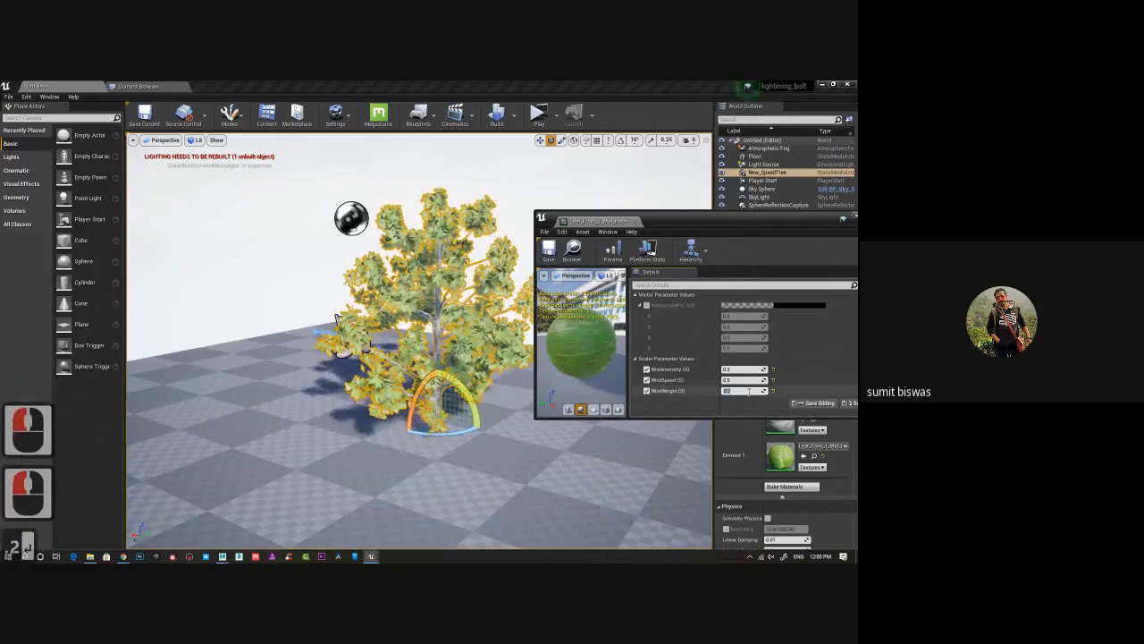
Move the instance window out of the way and examine the tree's wind movement from another side.
drag(804, 220, 684, 241)
click(761, 236)
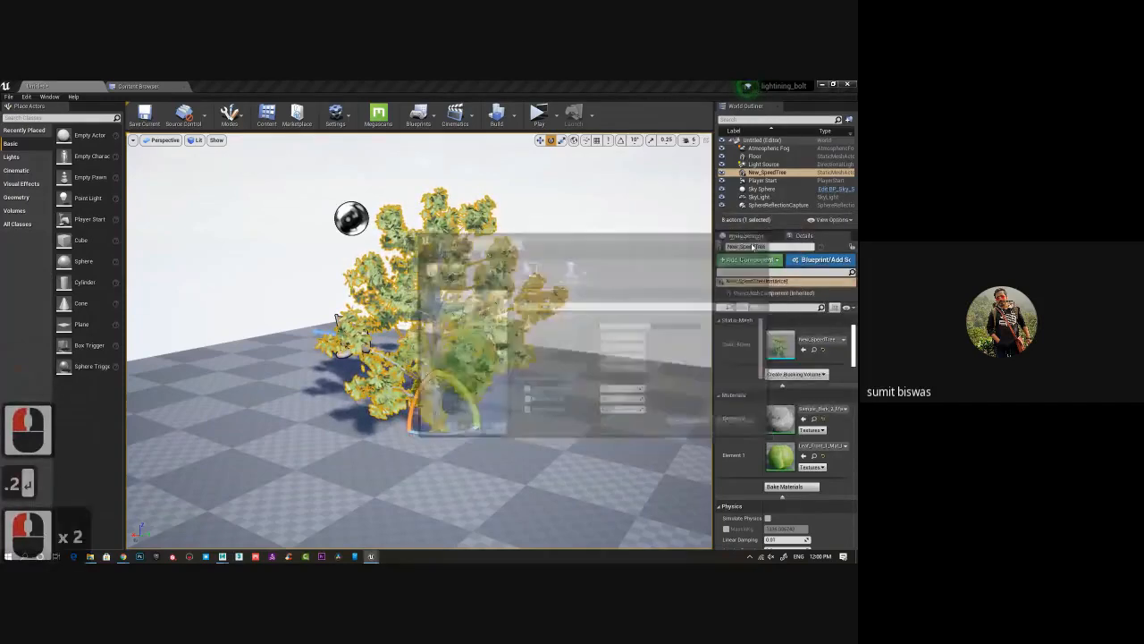
click(605, 233)
mouse_move(581, 340)
alt+mouse_down()
mouse_move(514, 349)
mouse_move(587, 352)
alt+mouse_up()
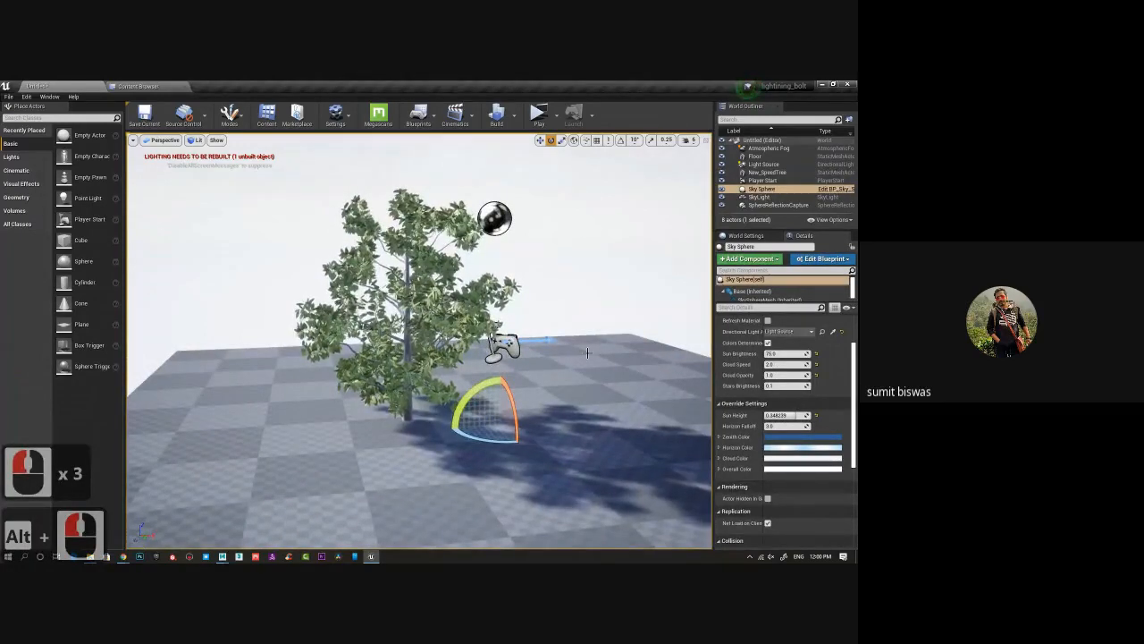
Save the modified leaf material instance and opacity texture, cancelling the save of the untitled level.
click(137, 86)
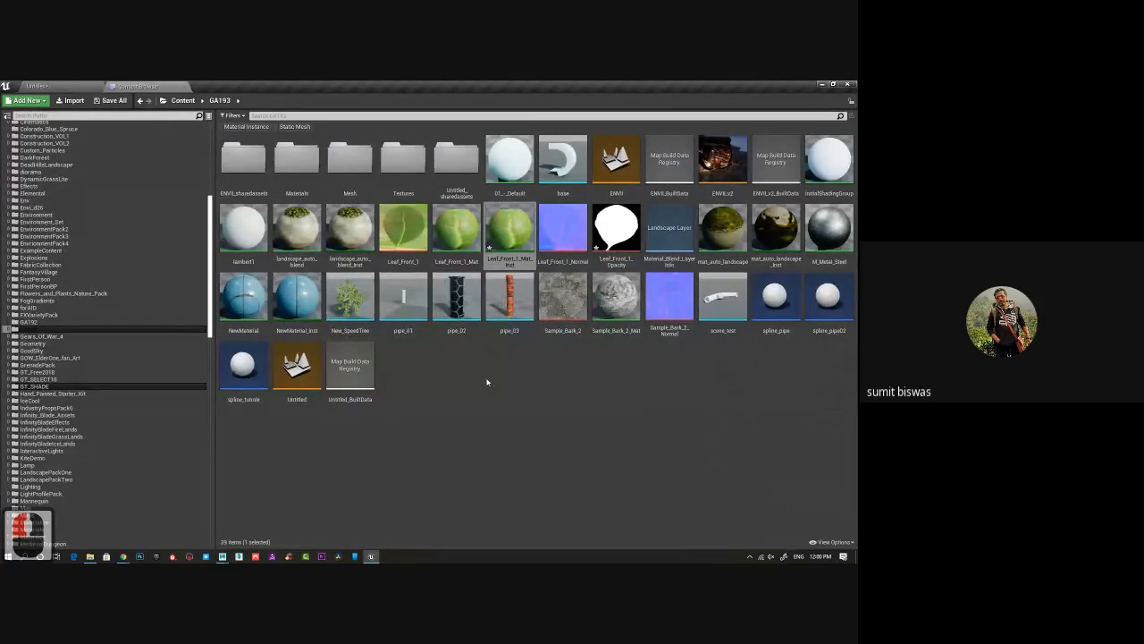
click(110, 100)
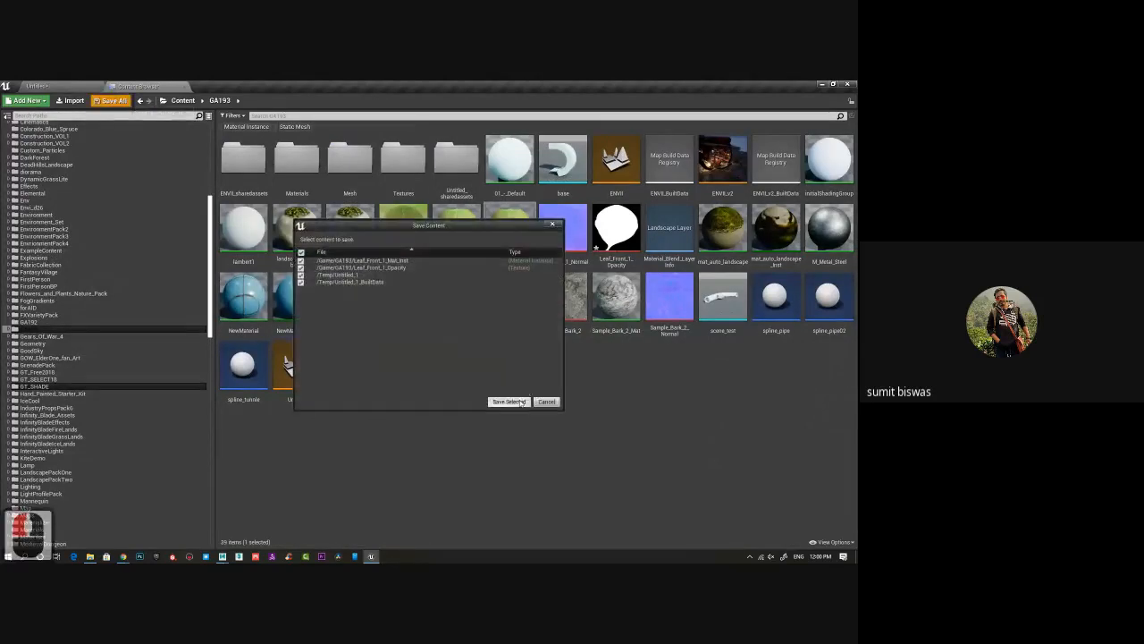
click(522, 403)
click(669, 458)
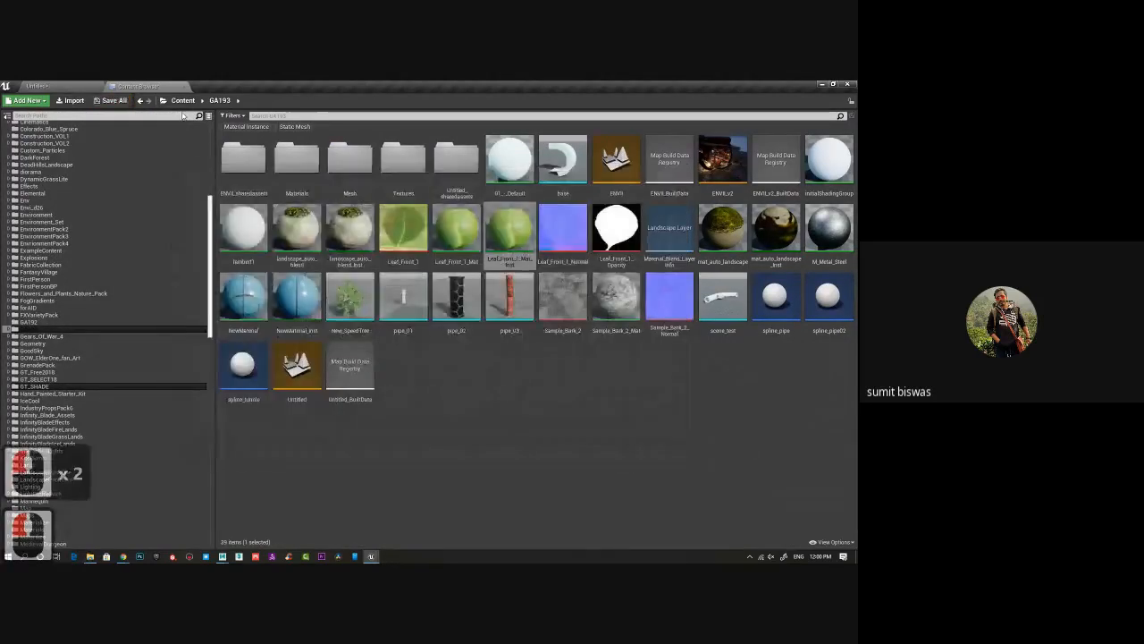
Close the Content Browser and exit the Unreal editor.
click(183, 86)
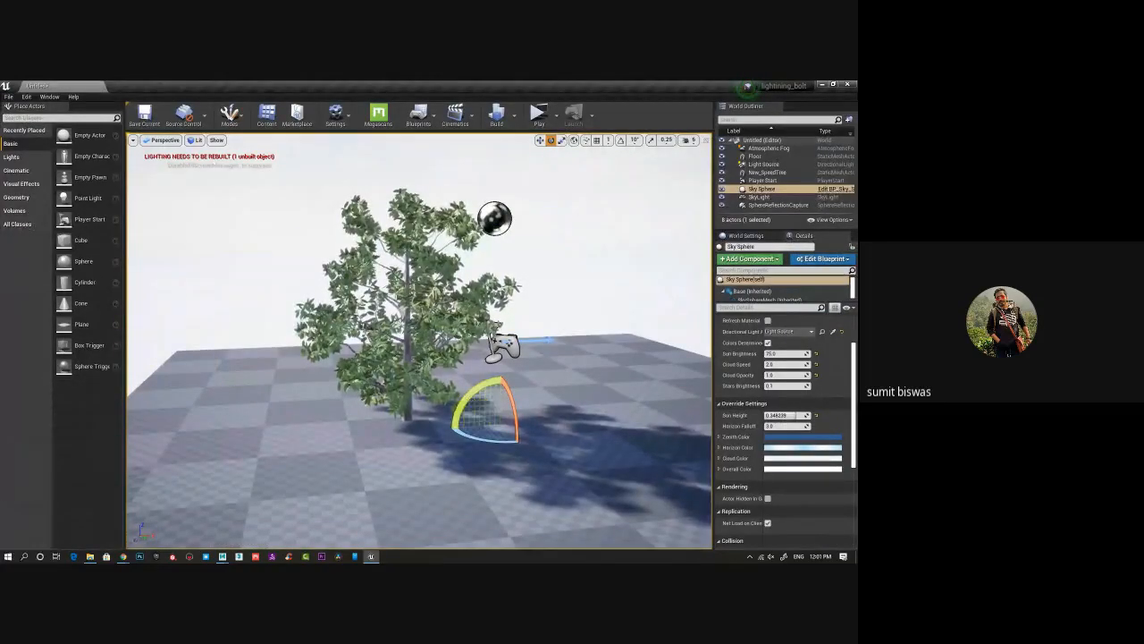
click(234, 250)
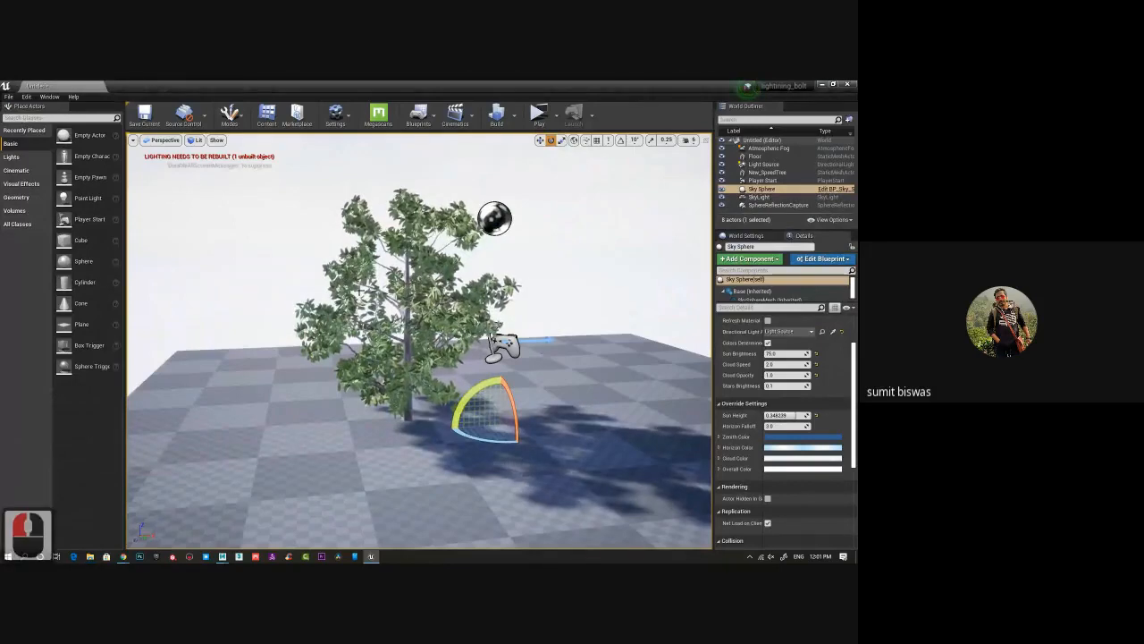
click(850, 85)
click(507, 402)
click(121, 550)
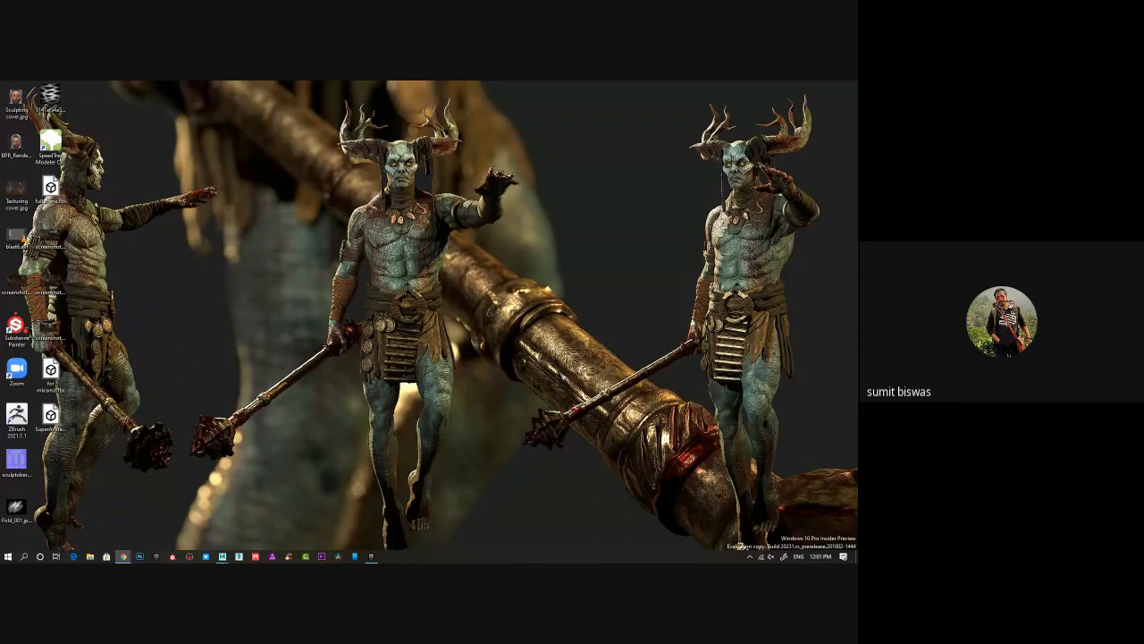
click(738, 541)
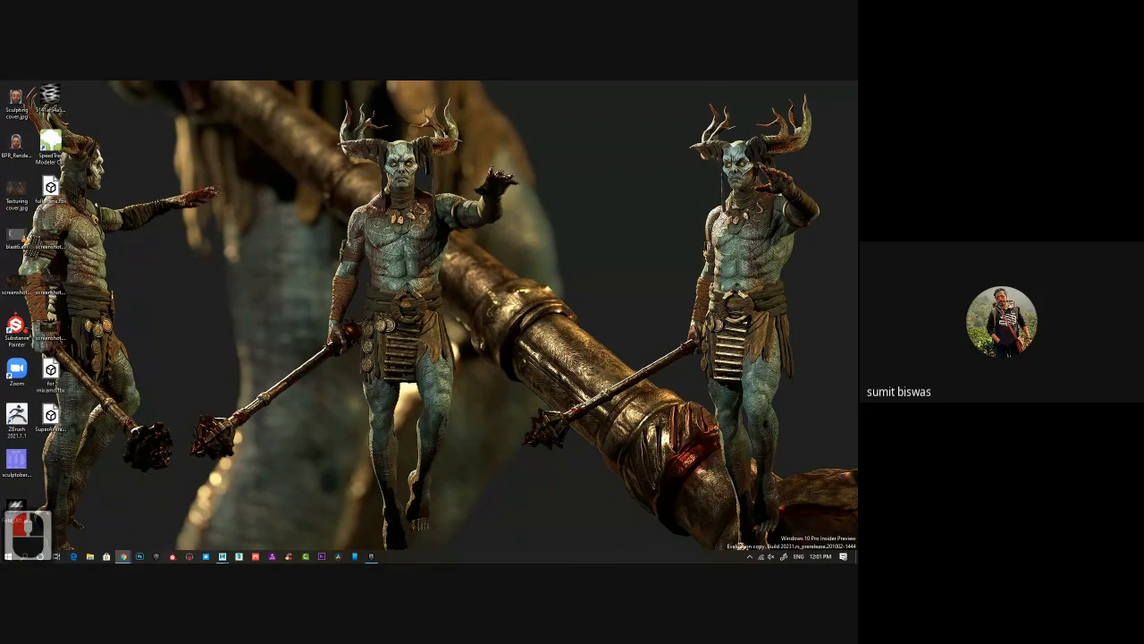